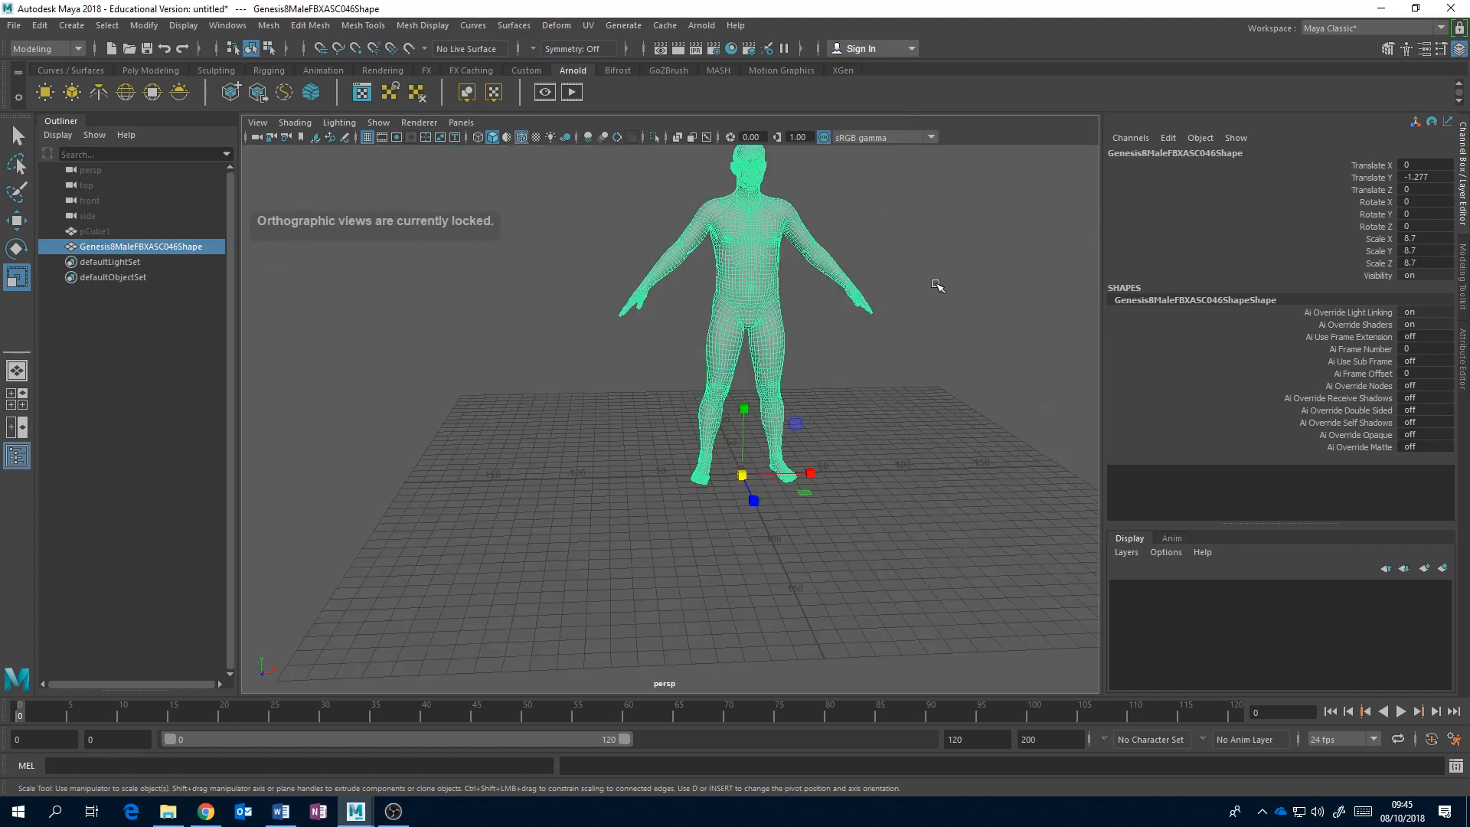
Step: Delete the male figure mesh from the scene
key("Delete")
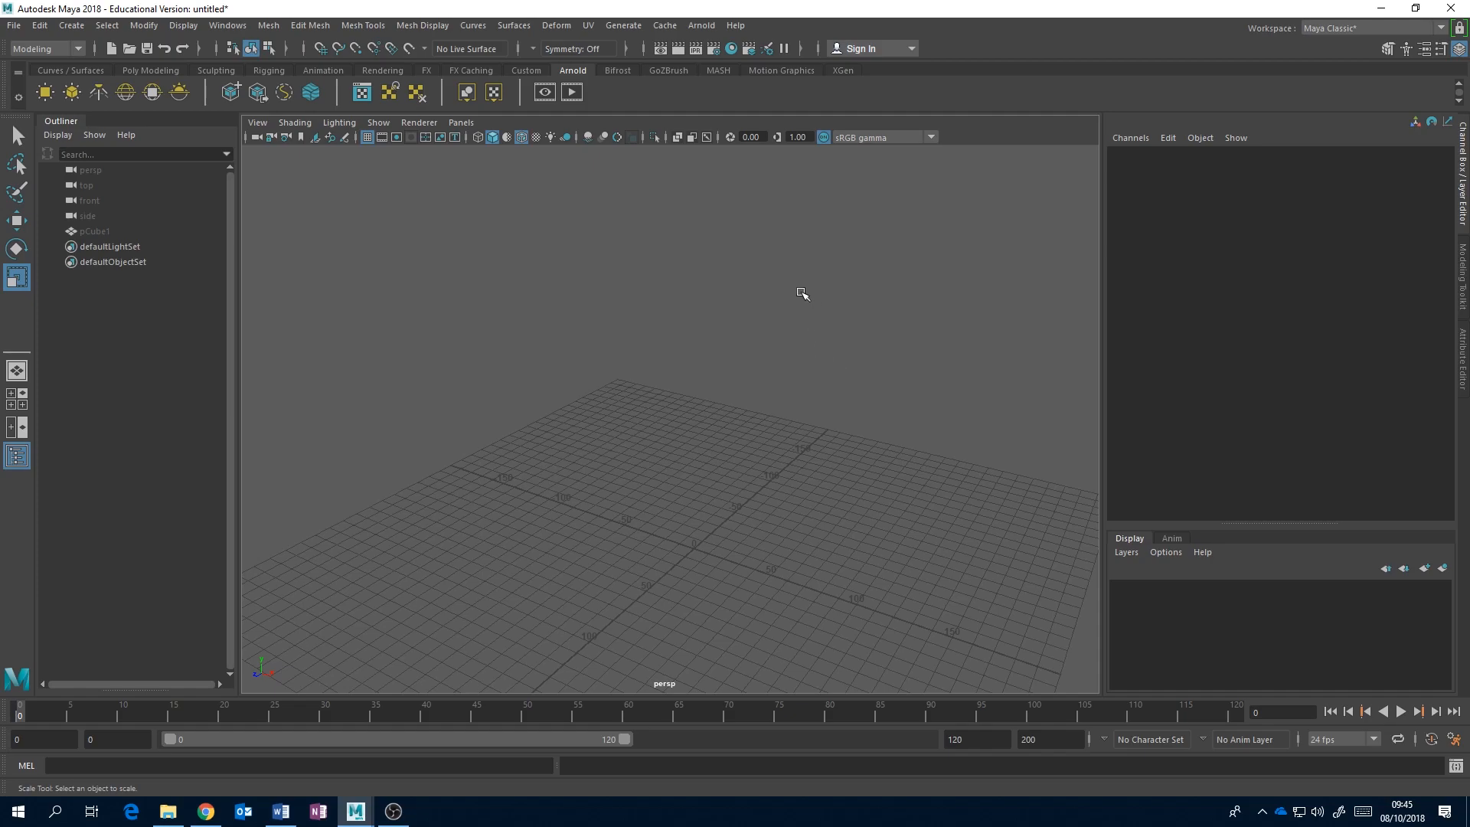
Step: Review the tools on the Curves / Surfaces, Rigging, Rendering, Arnold and Poly Modeling shelves
left_click(159, 71)
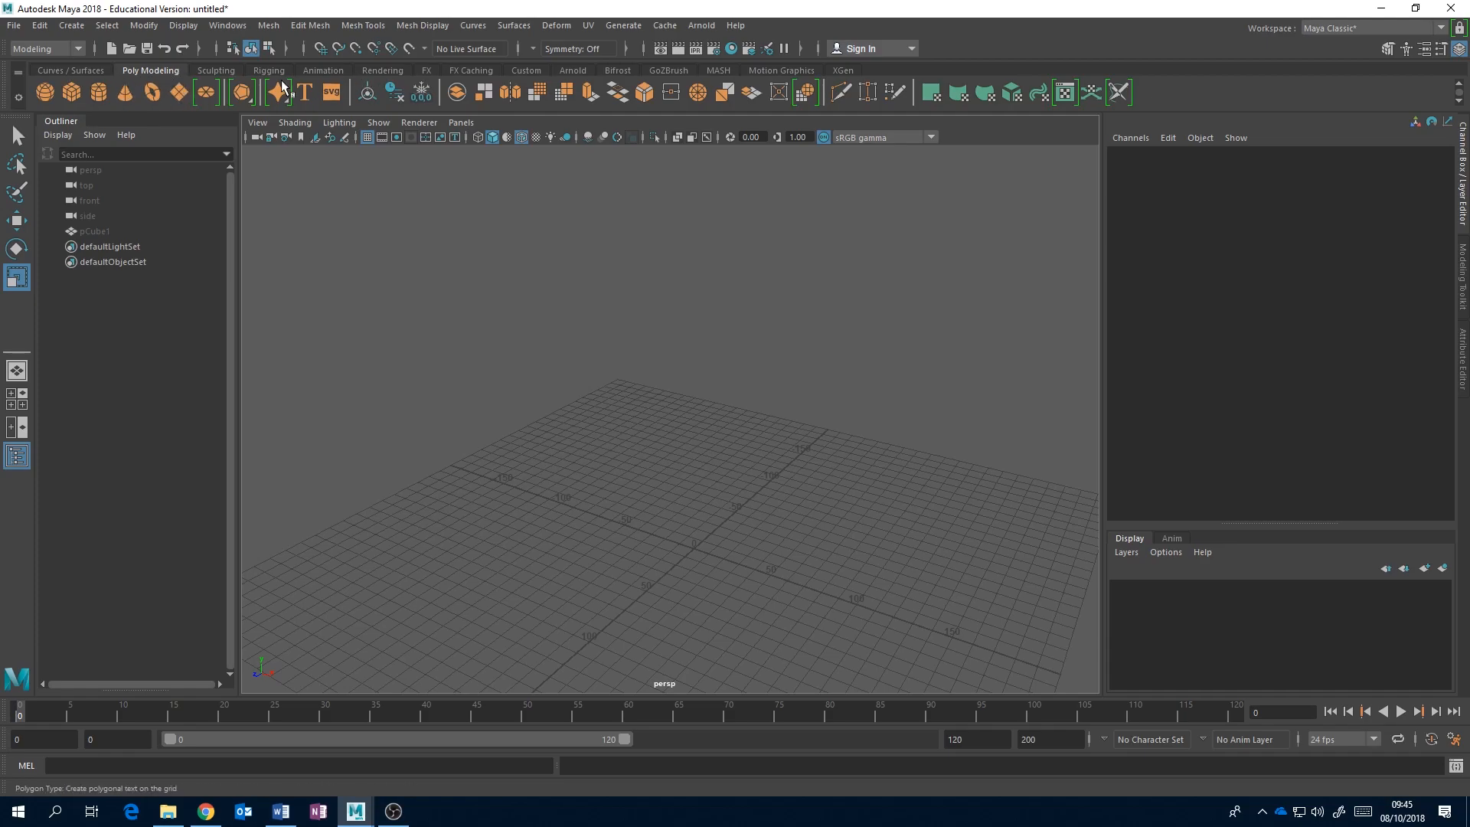
left_click(67, 69)
left_click(127, 71)
left_click(227, 71)
left_click(268, 71)
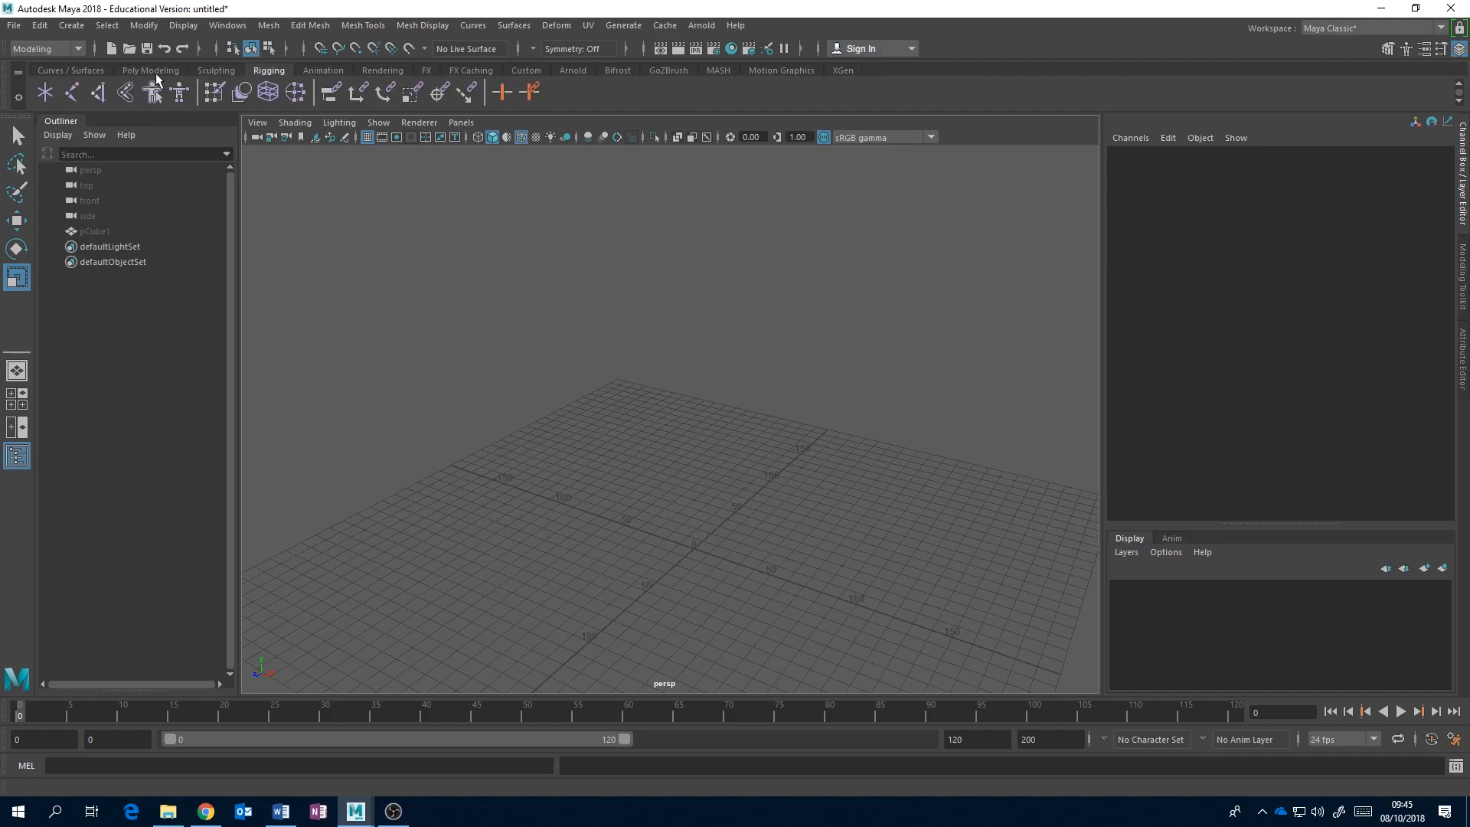
left_click(159, 72)
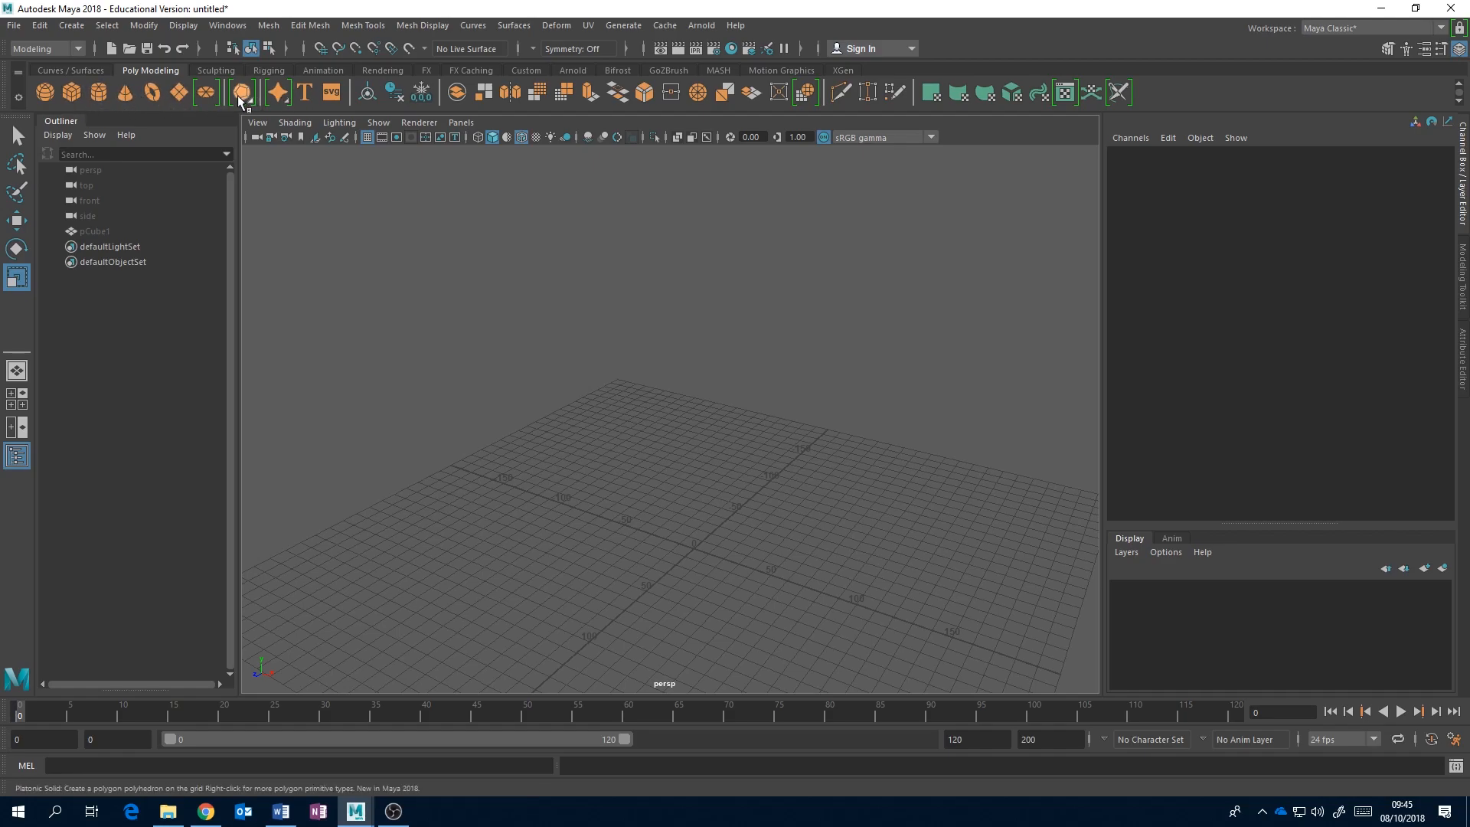
left_click(375, 71)
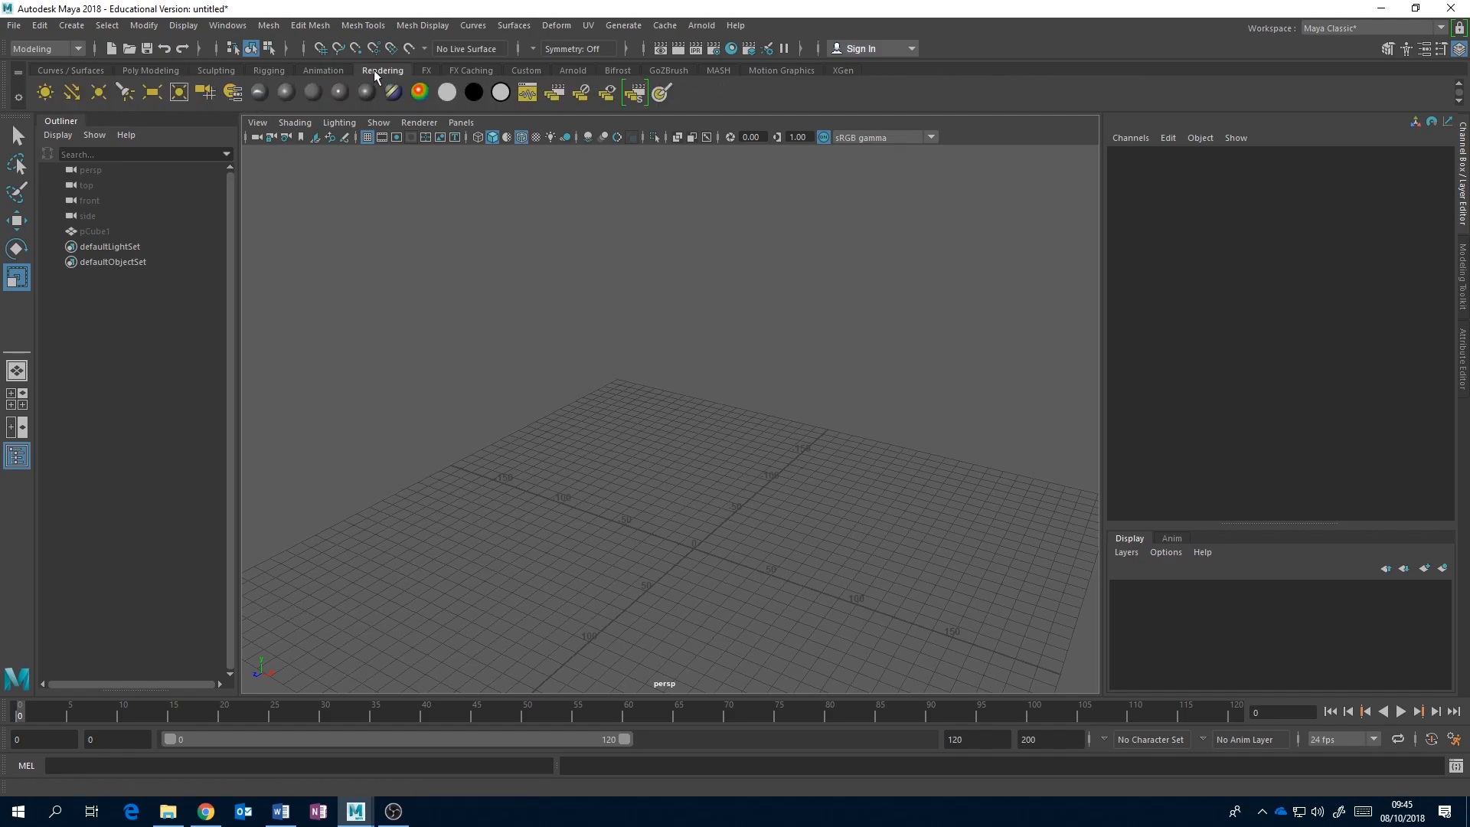
left_click(567, 70)
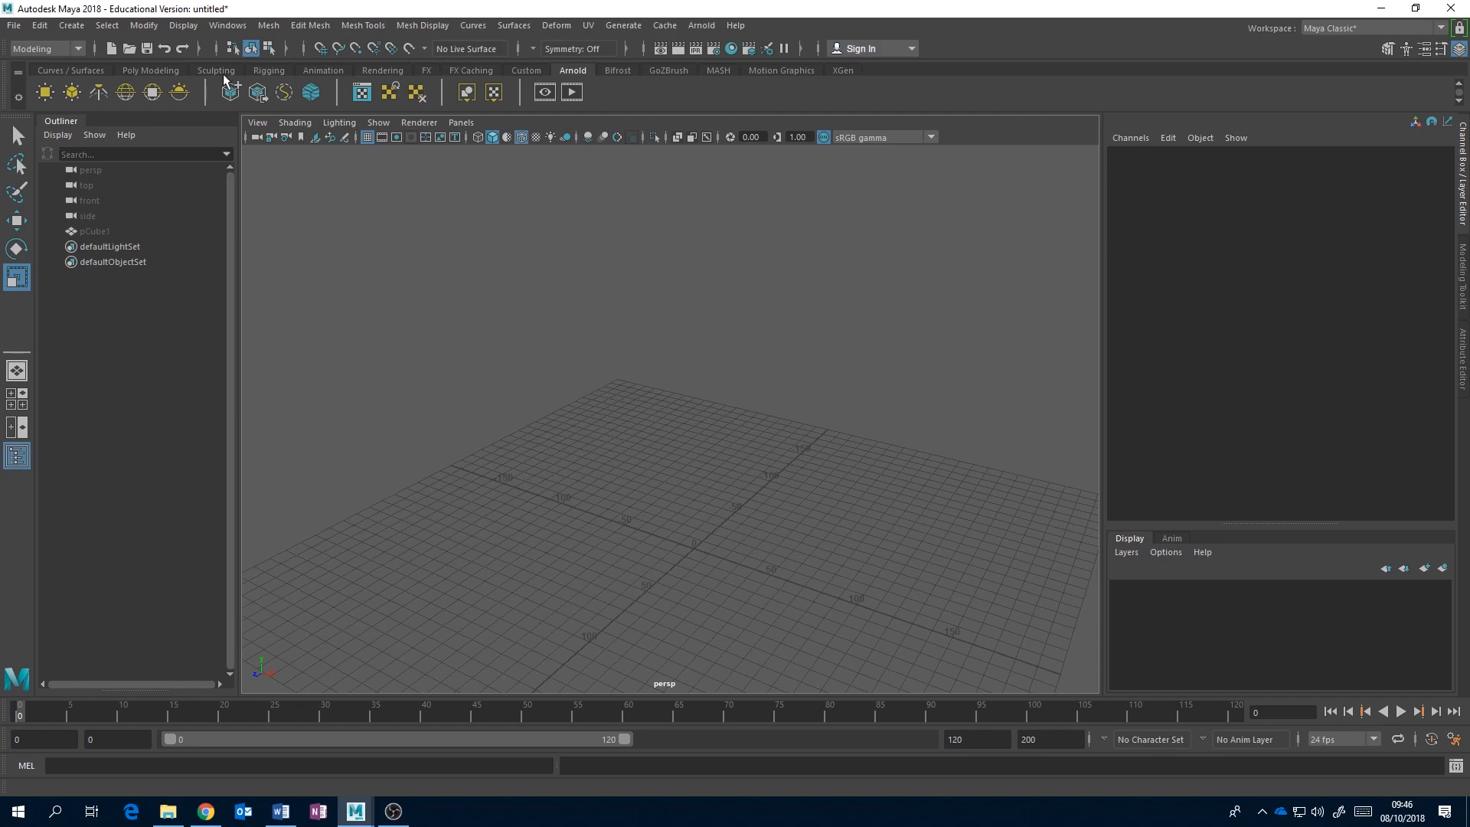
left_click(147, 70)
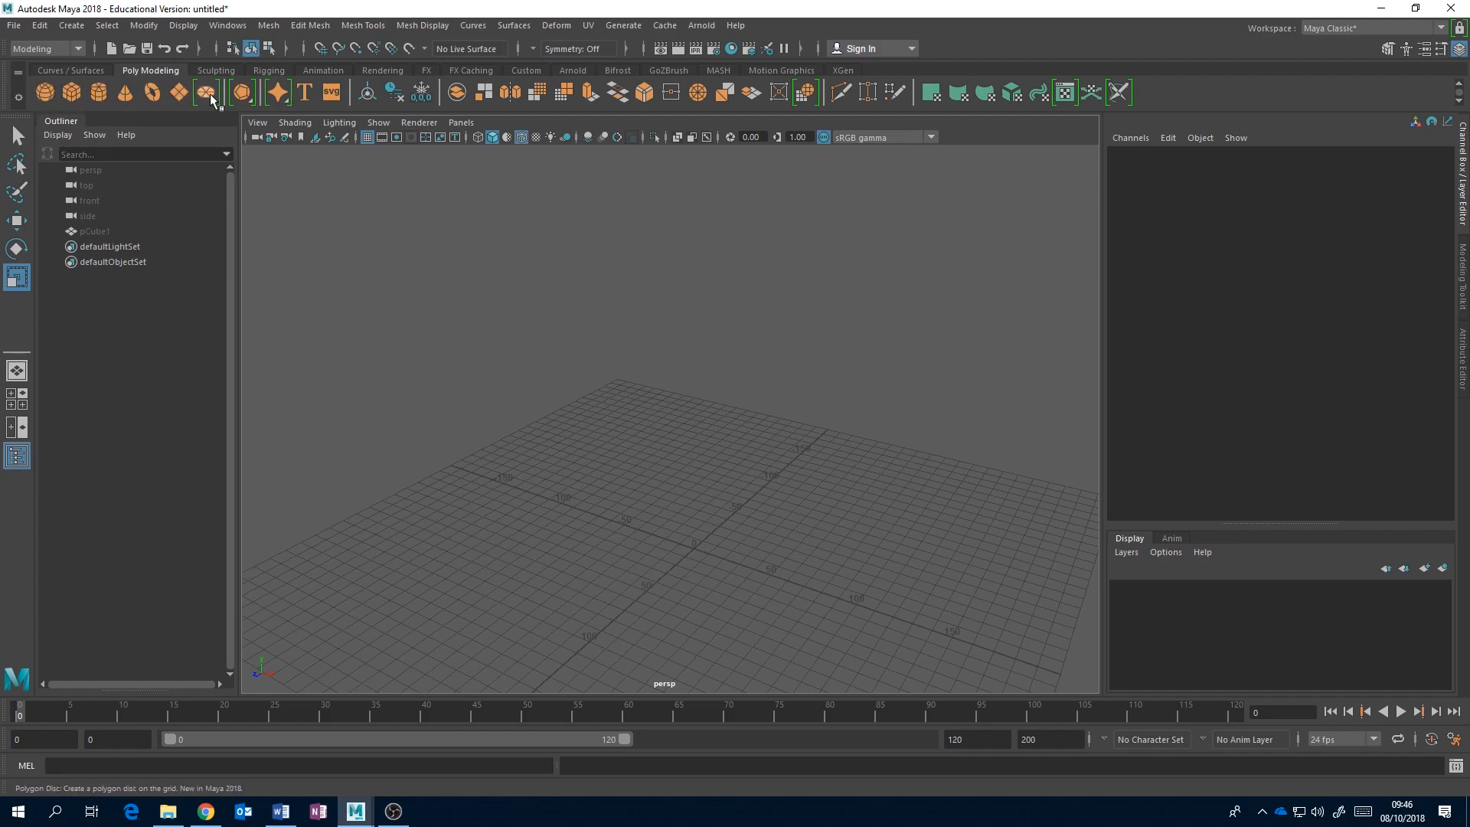
left_click(335, 98)
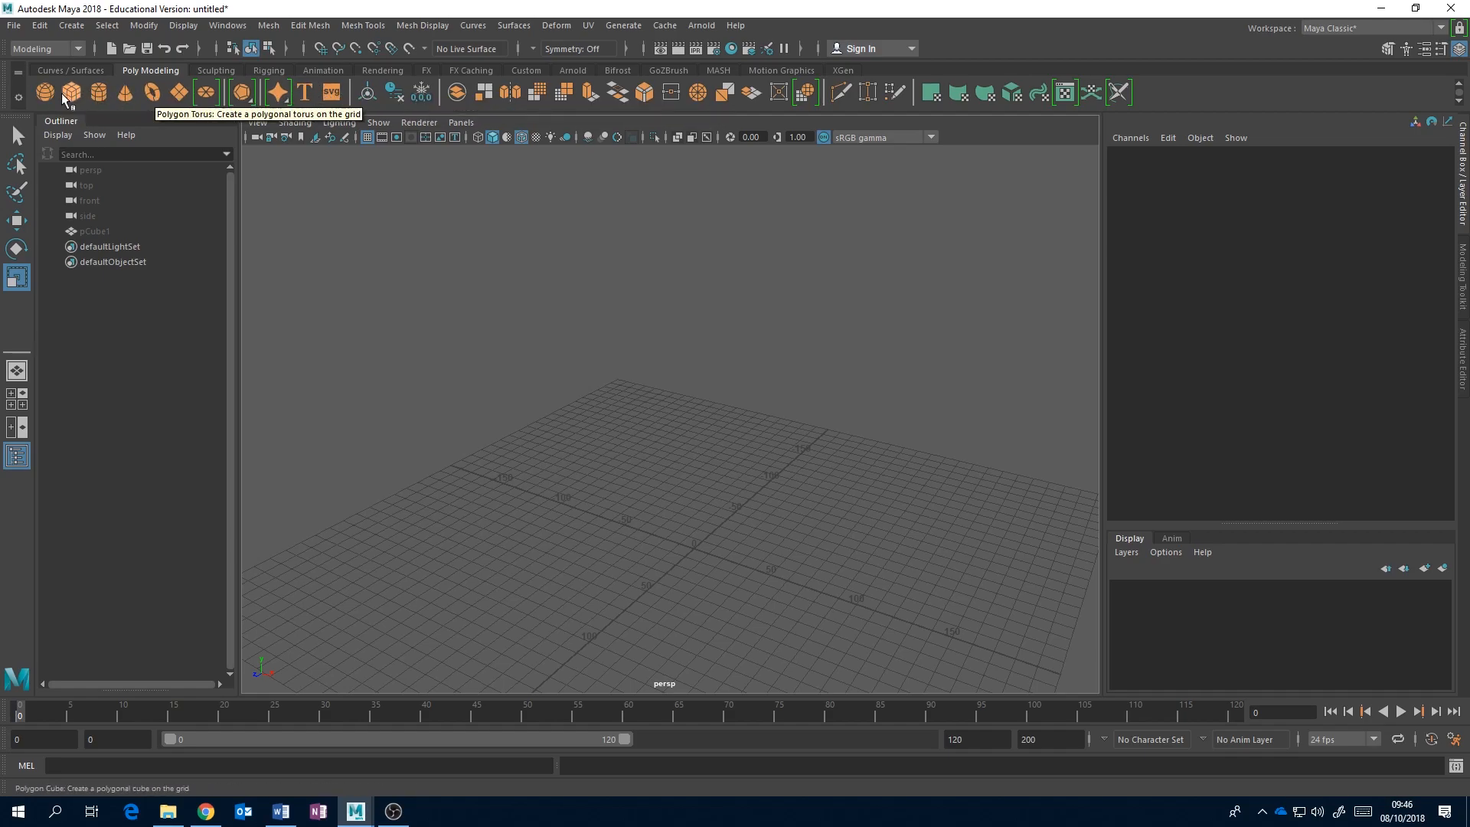
Step: Create a polygon cylinder at the origin, scale it uniformly to about 46.6, and delete it
left_click(103, 93)
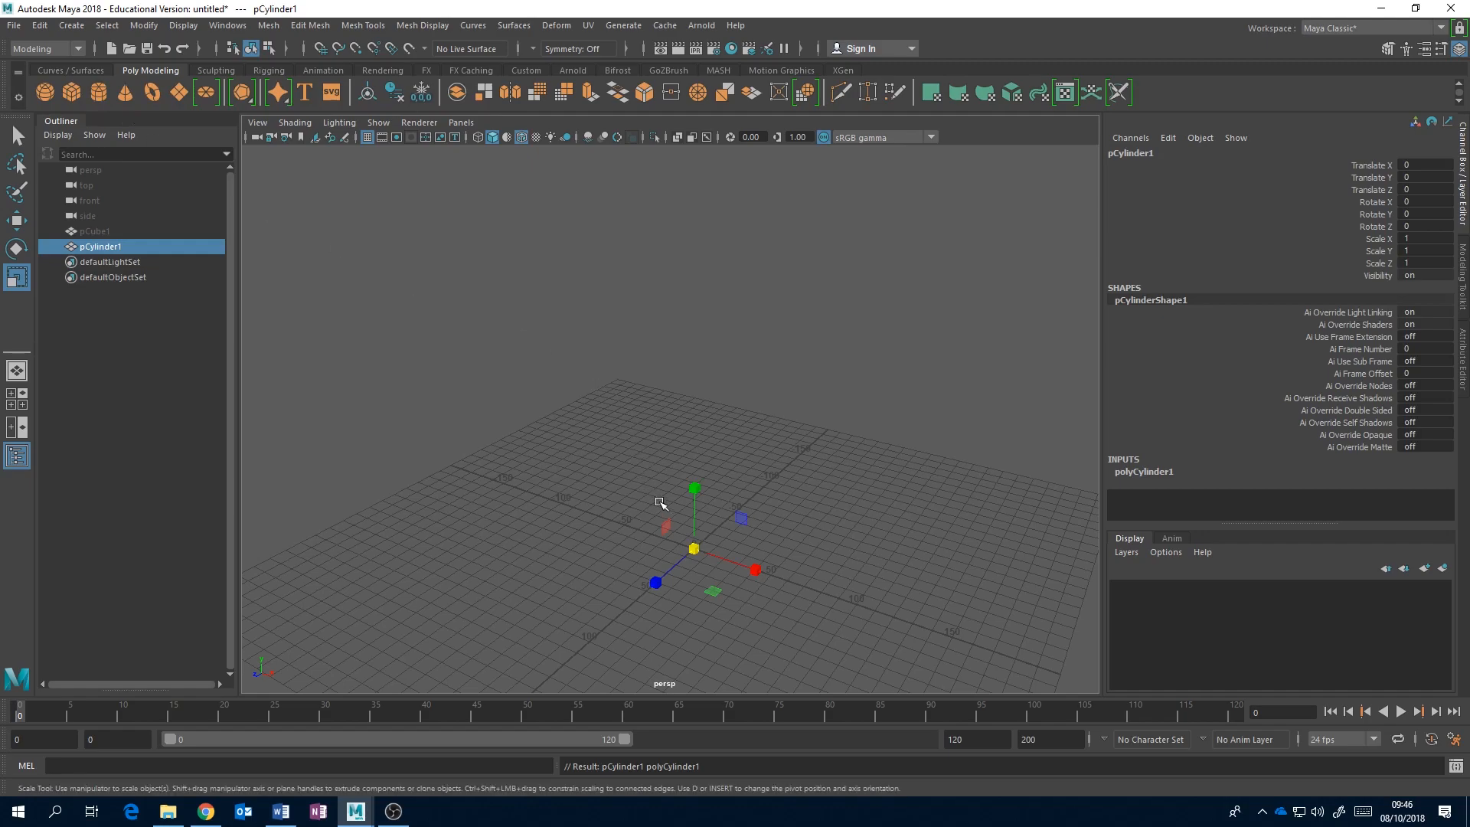
left_click_drag(693, 549, 841, 467)
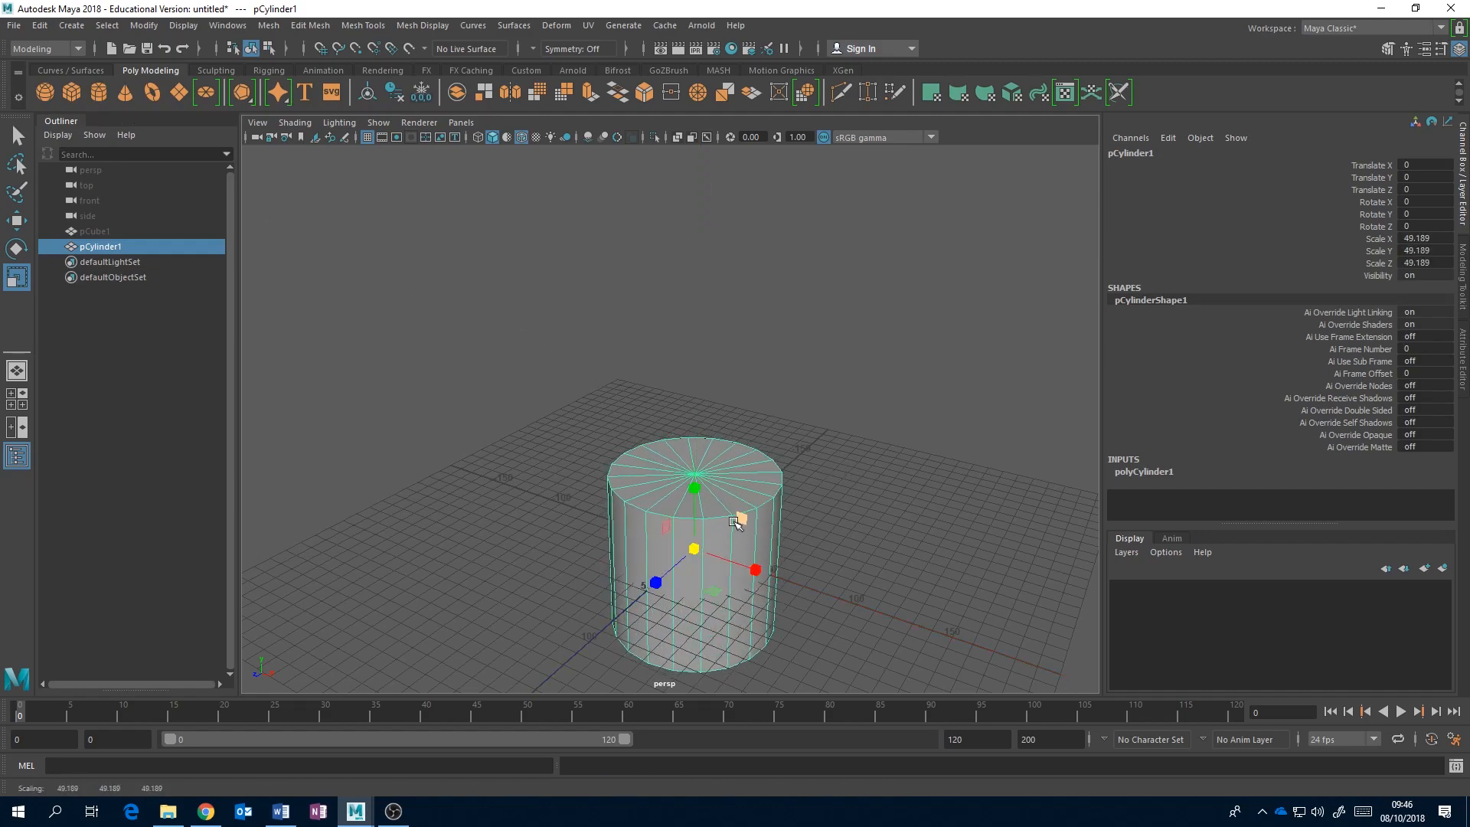
middle_click_drag(796, 530, 825, 422, "alt")
left_click_drag(826, 423, 772, 433, "alt")
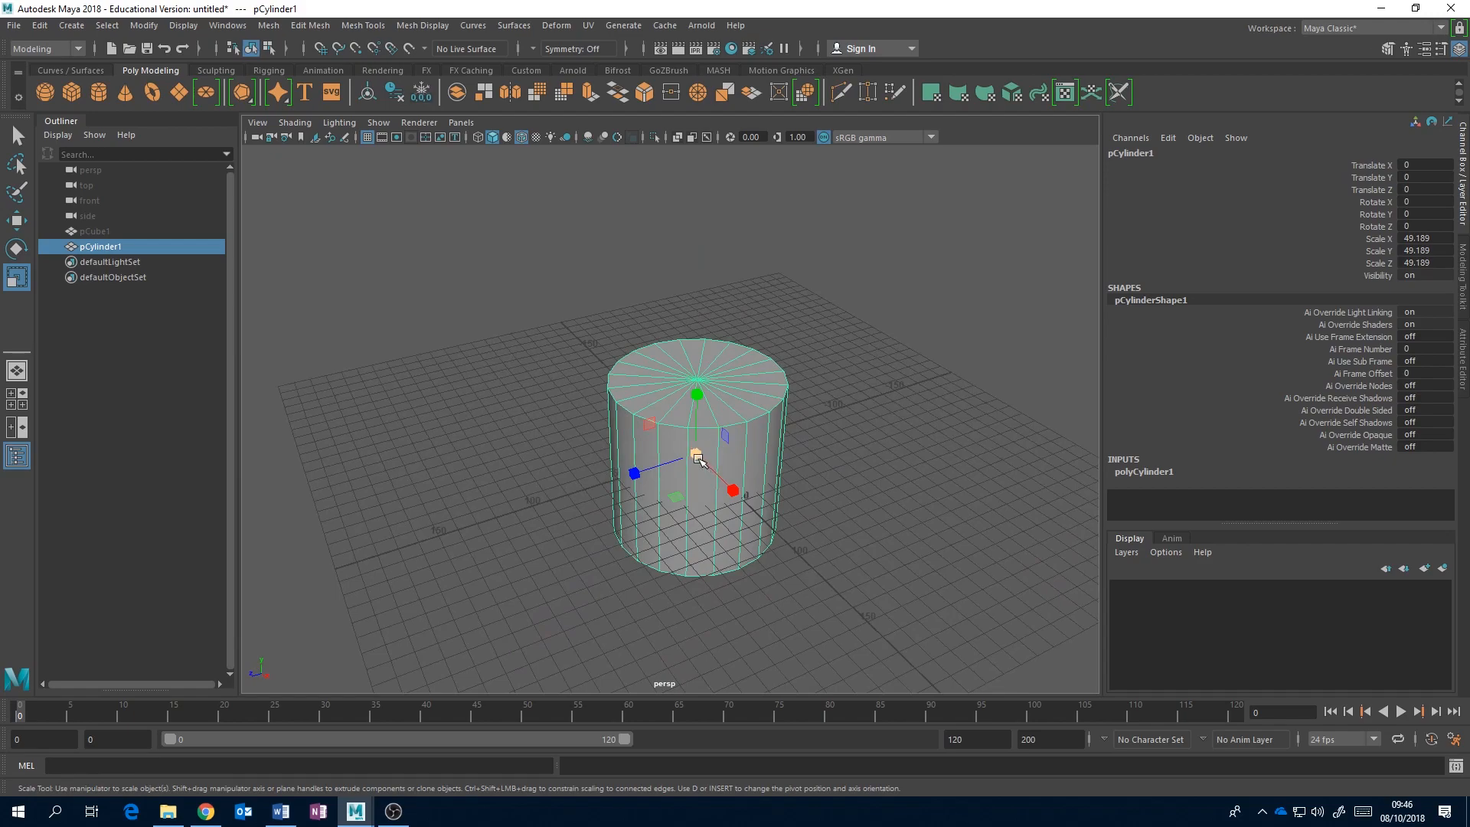
mouse_move(698, 459)
left_mouse_down()
mouse_move(646, 477)
mouse_move(690, 461)
left_mouse_up()
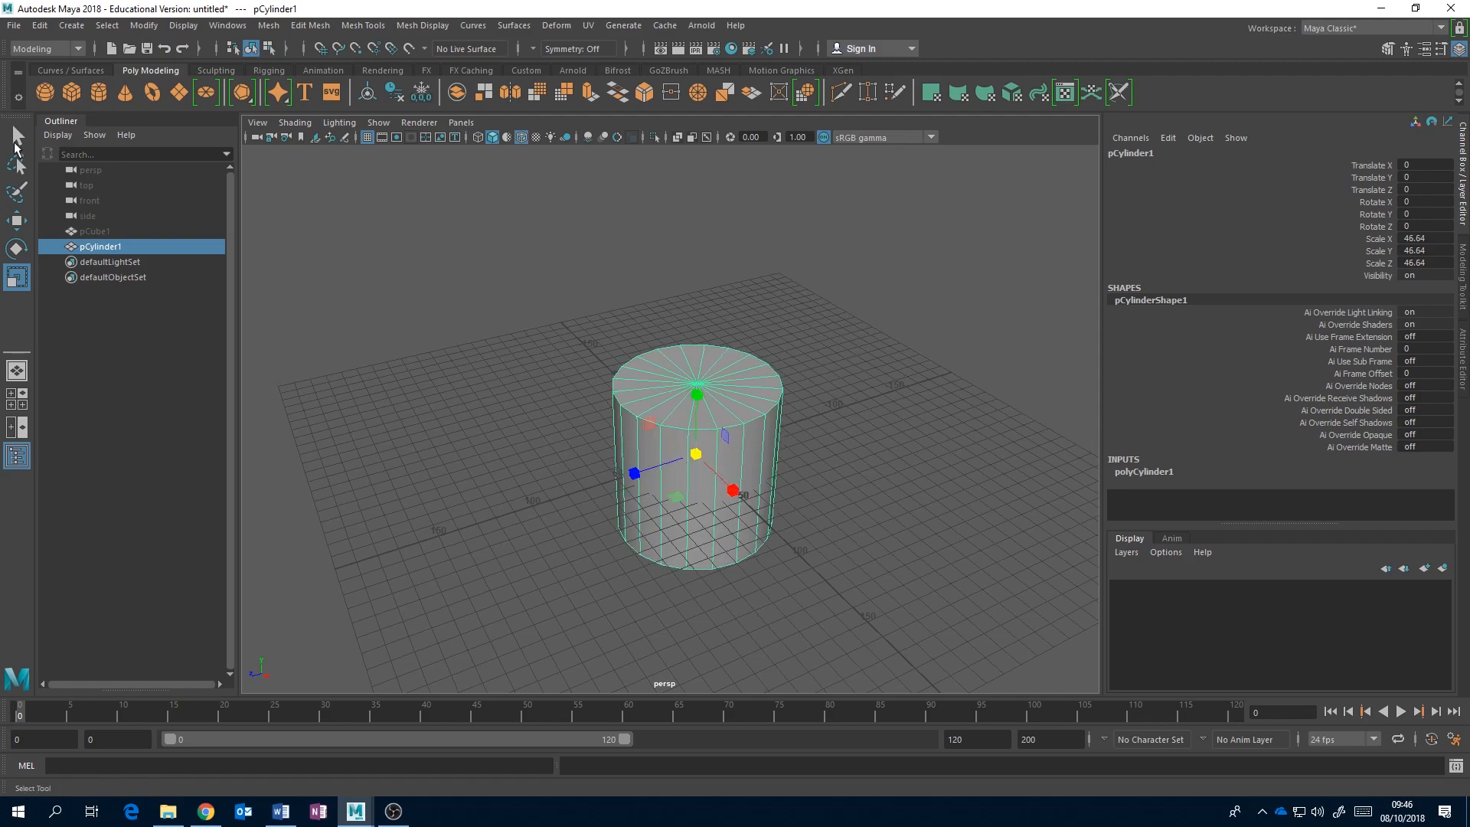
key("Delete")
Step: Create a polygon torus at the origin and scale it uniformly to about 52.4
left_click(156, 93)
left_click_drag(697, 457, 878, 445)
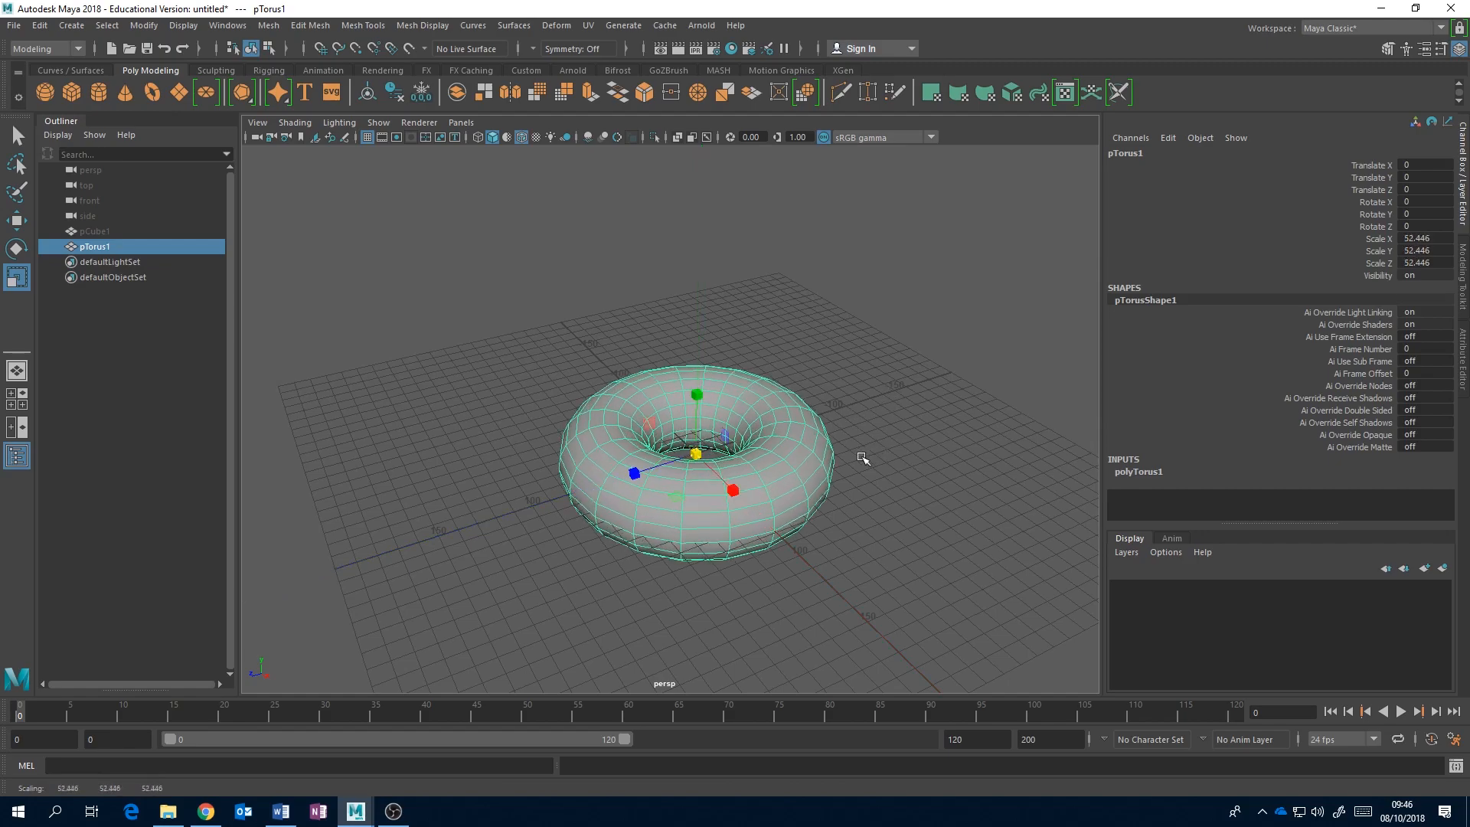
mouse_move(756, 474)
left_mouse_down("alt")
mouse_move(762, 448)
mouse_move(771, 478)
left_mouse_up("alt")
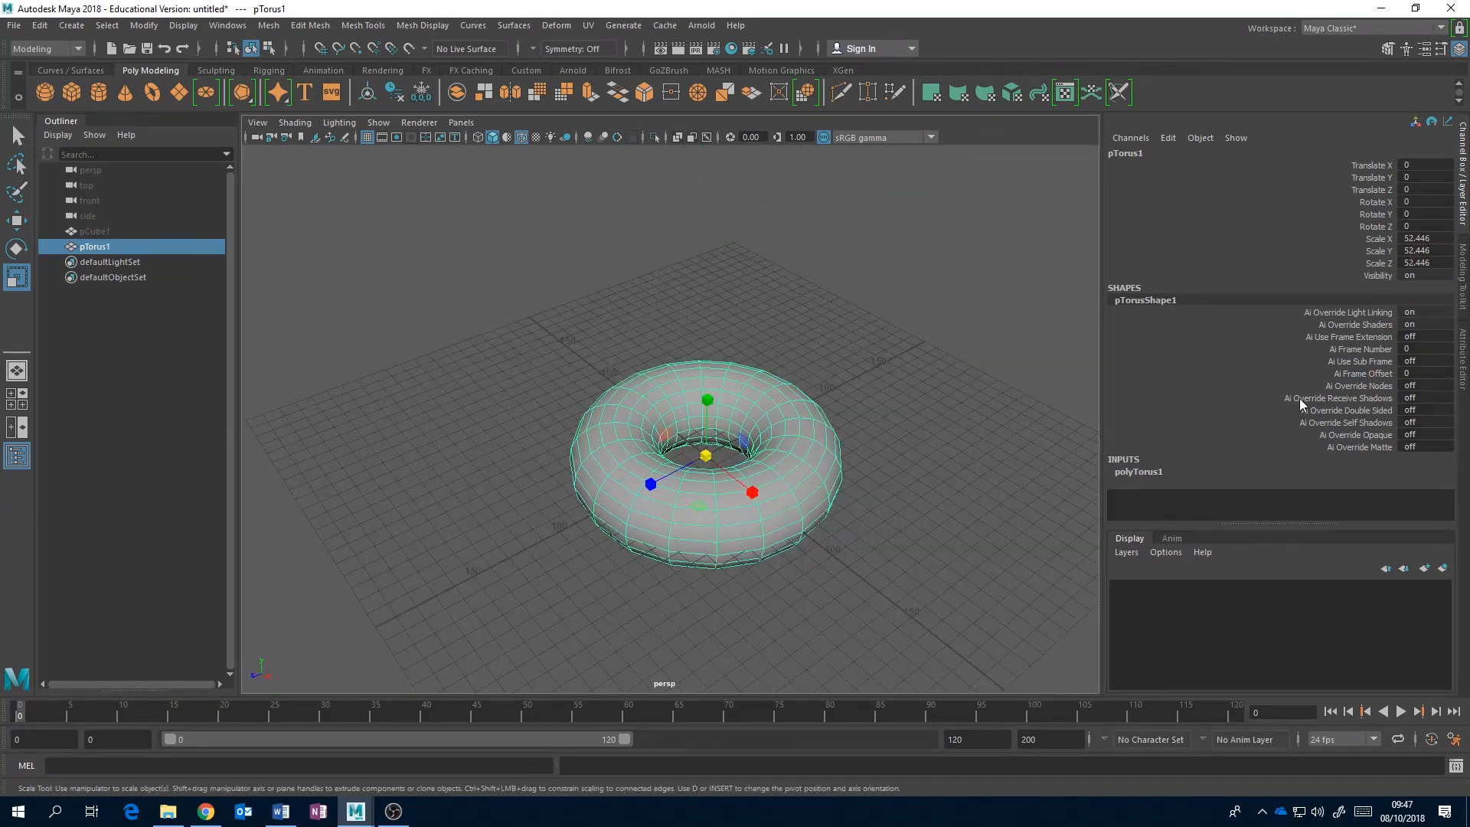
left_click_drag(708, 417, 737, 384, "alt")
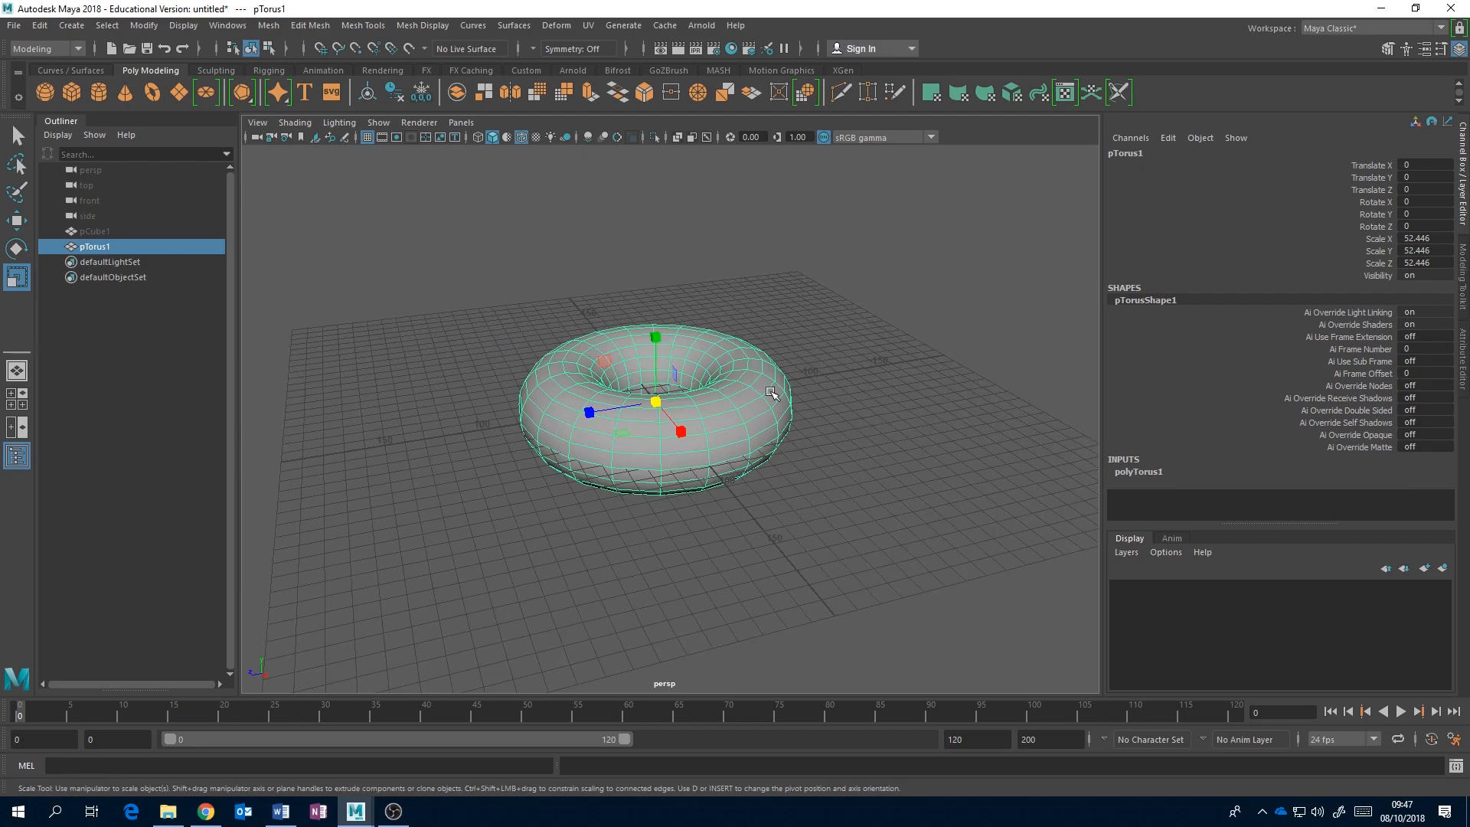
middle_click_drag(766, 380, 750, 386, "alt")
mouse_move(750, 386)
left_mouse_down("alt")
mouse_move(747, 334)
mouse_move(747, 375)
left_mouse_up("alt")
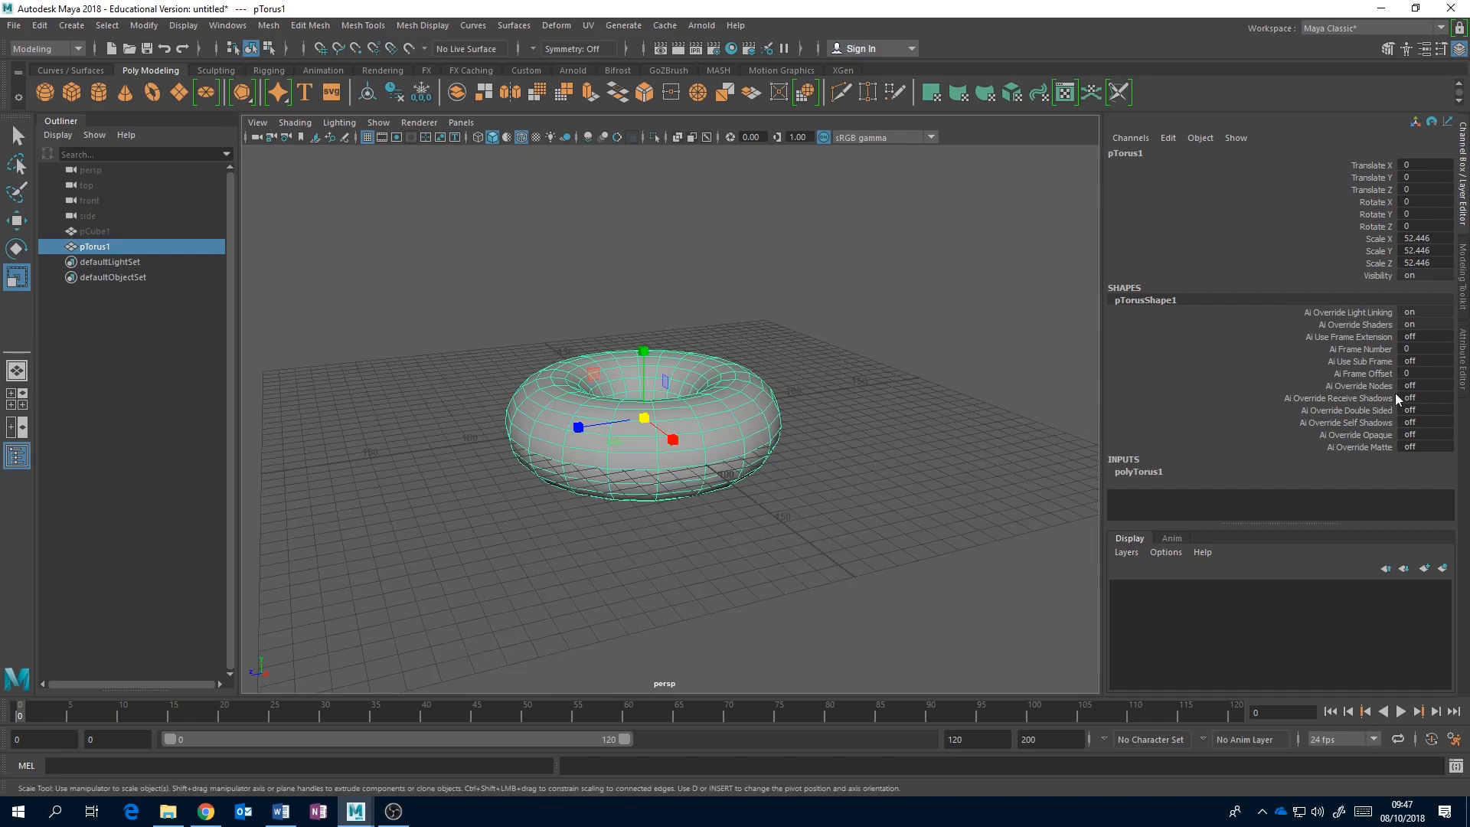
Step: Set the torus's Radius to 3 in its polyTorus1 construction inputs
left_click(1146, 476)
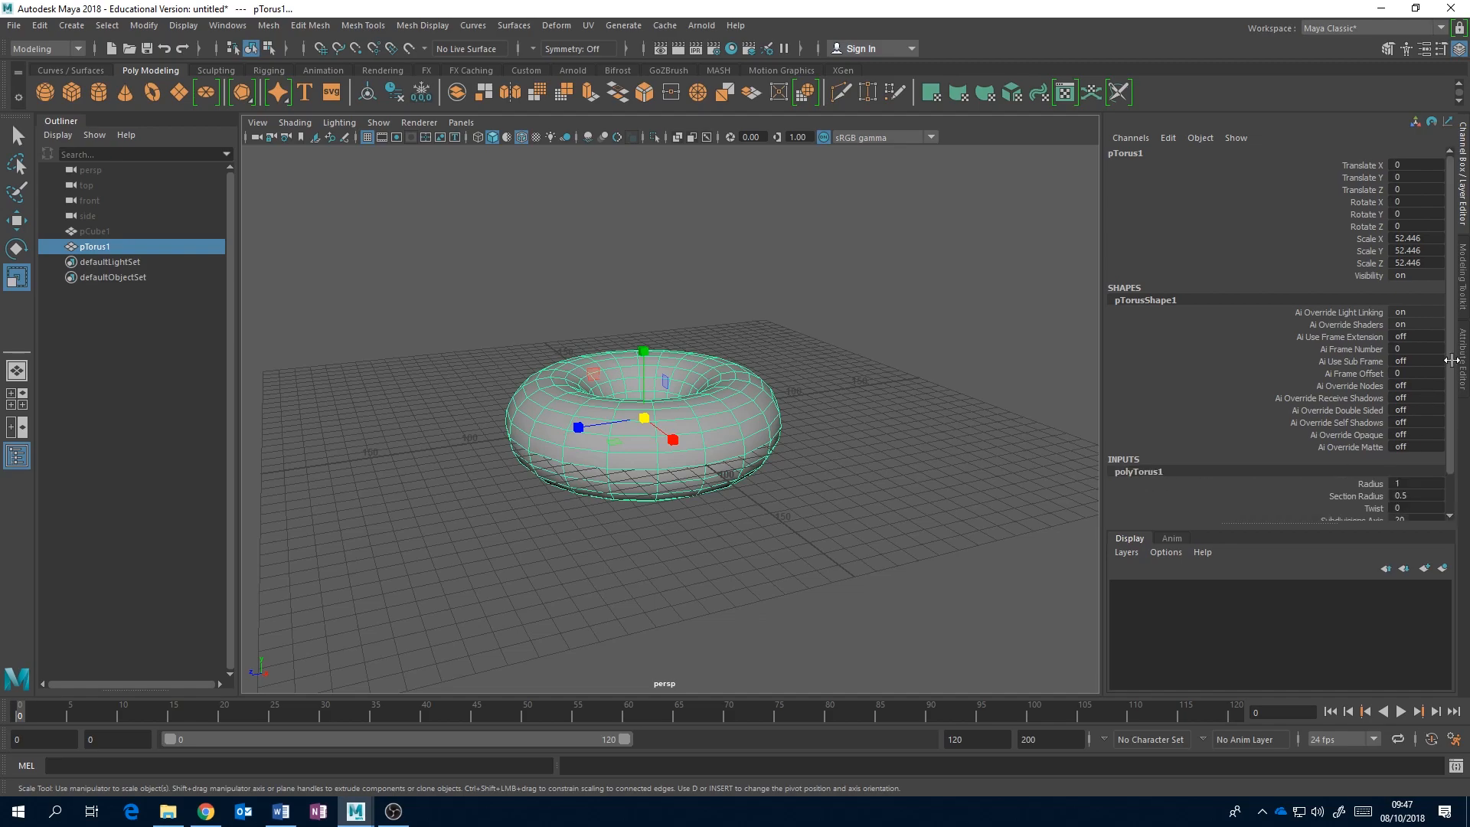
scroll(1449, 361, "down", 1)
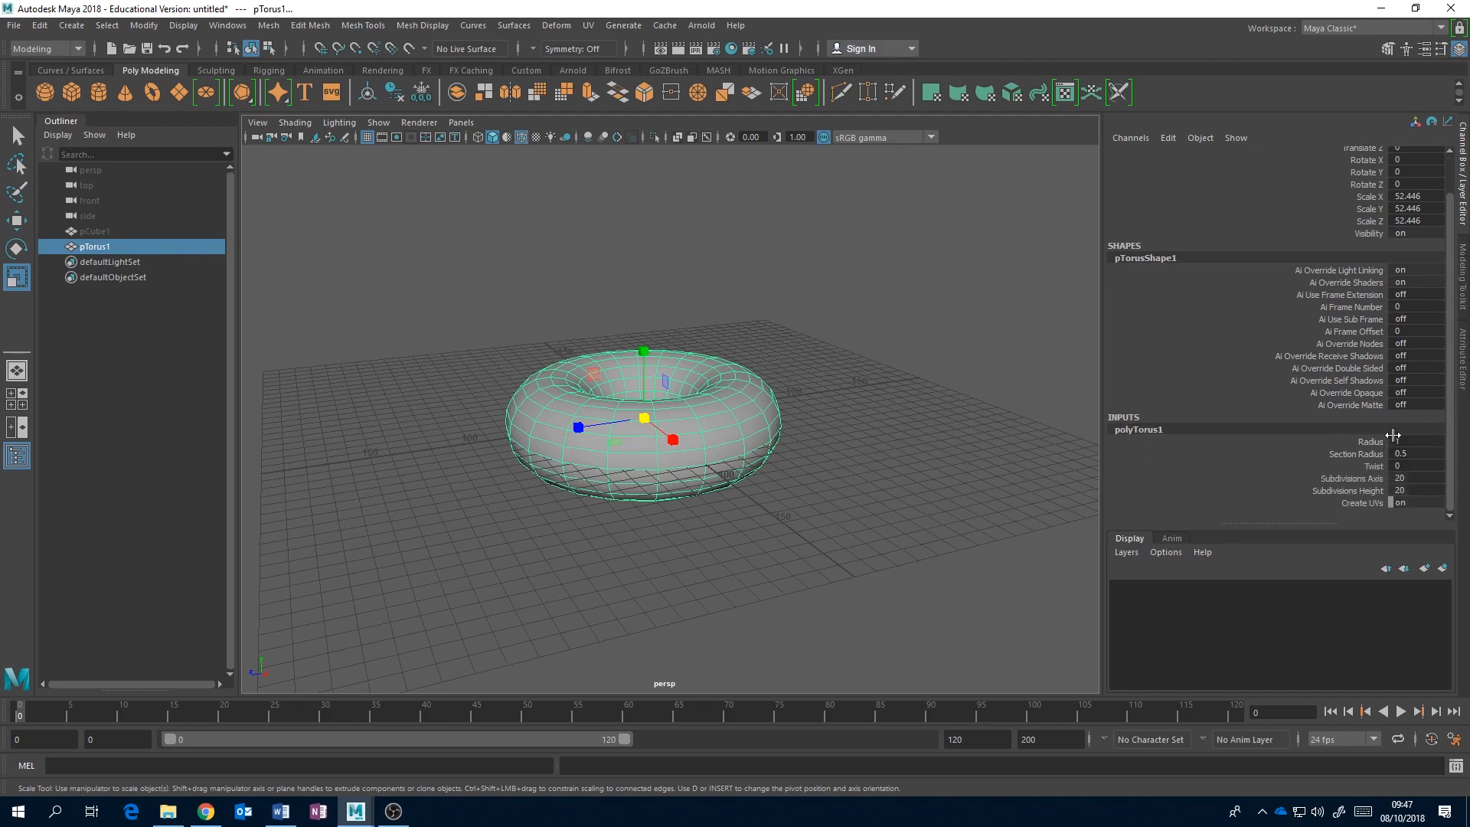
double_click(1407, 440)
type("3")
key("Return")
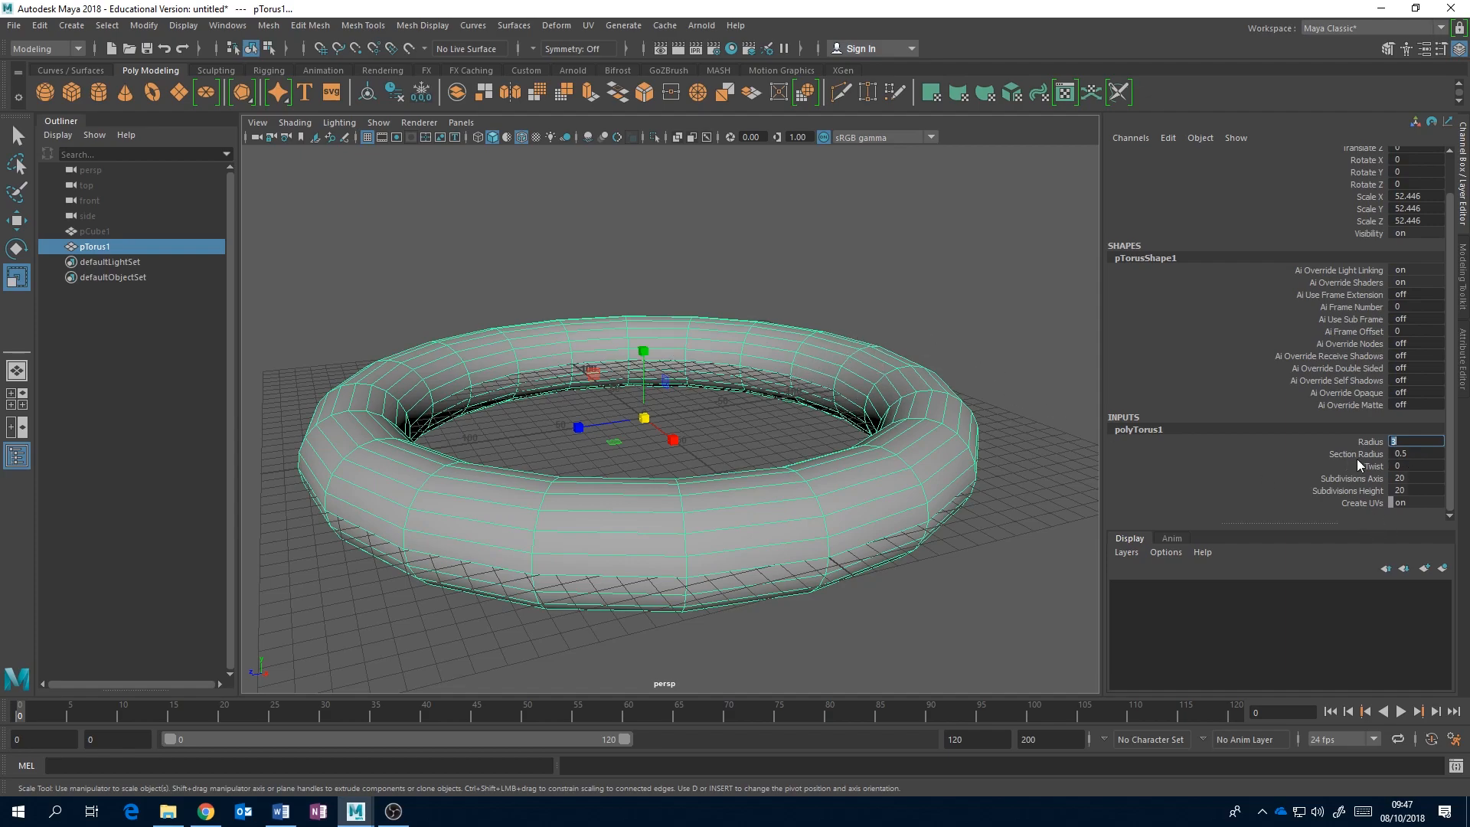
Step: Set the torus's Section Radius to 2 to thicken the ring
left_click(1410, 453)
type("2")
key("Return")
left_click_drag(921, 363, 888, 383, "alt")
scroll(897, 398, "down", 5)
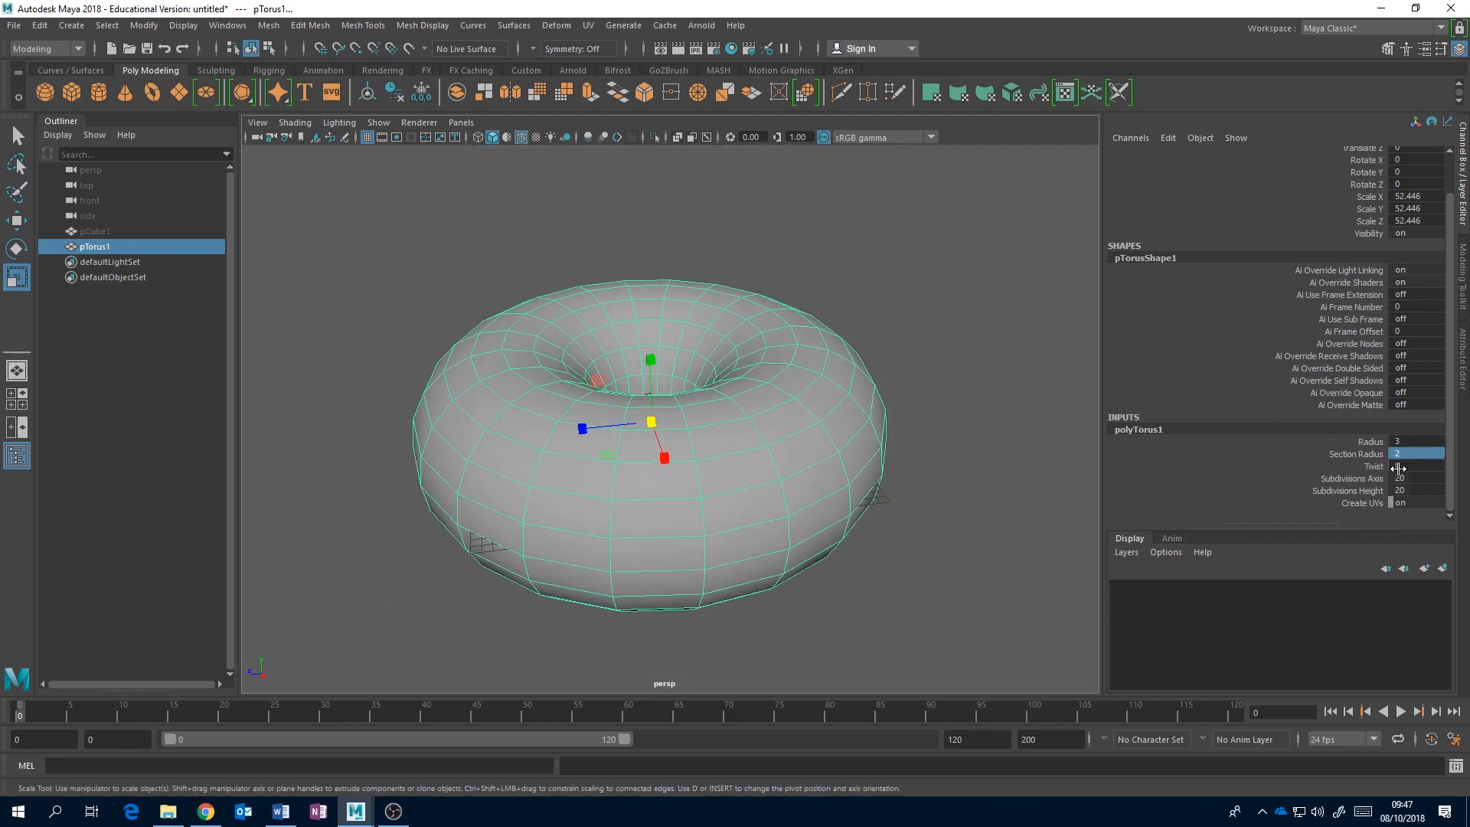
Step: Raise the torus's Twist value interactively to about 110
left_click(1378, 466)
middle_click_drag(945, 485, 927, 451)
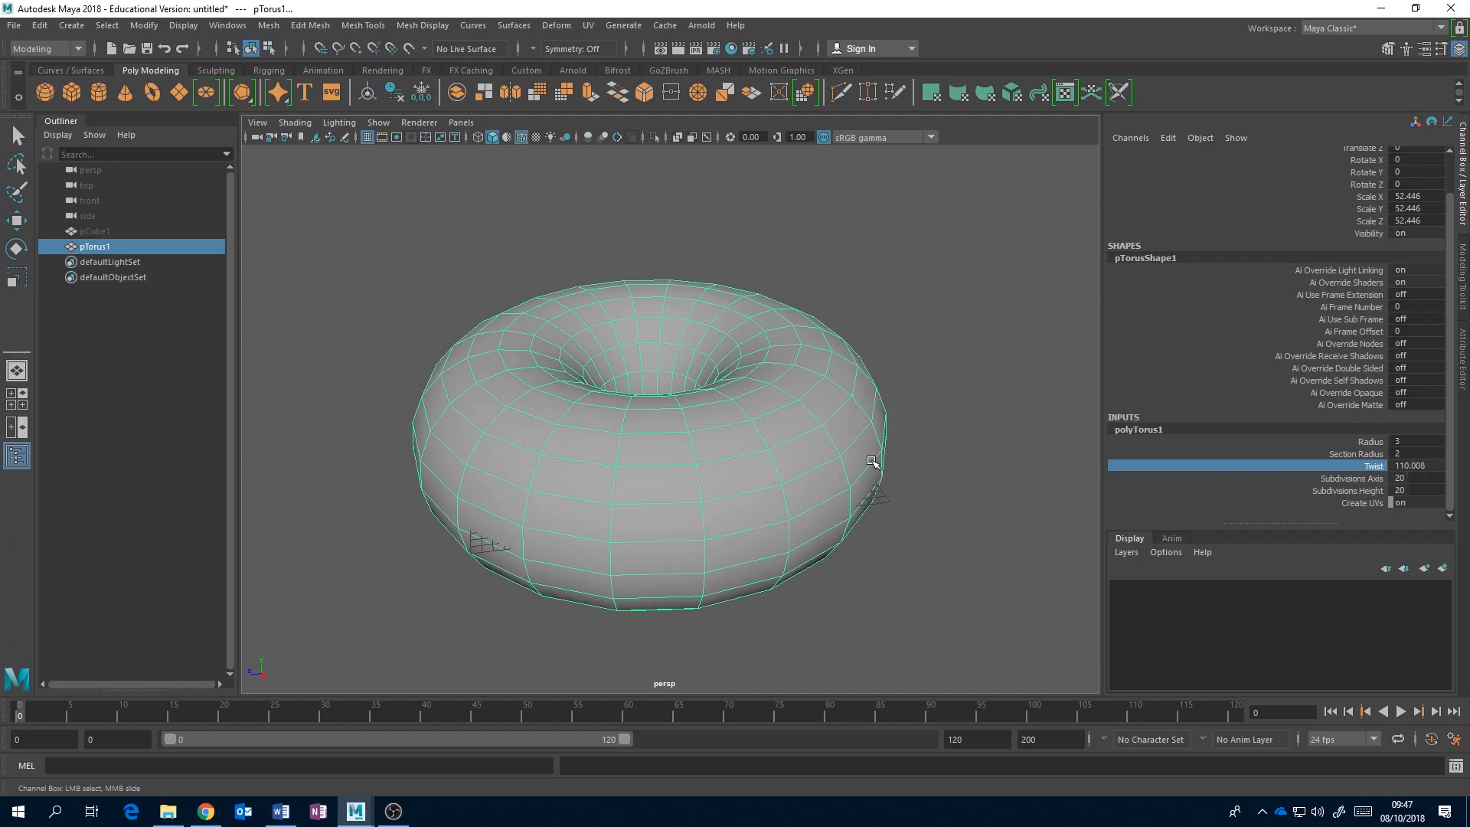
left_click_drag(856, 425, 832, 433, "alt")
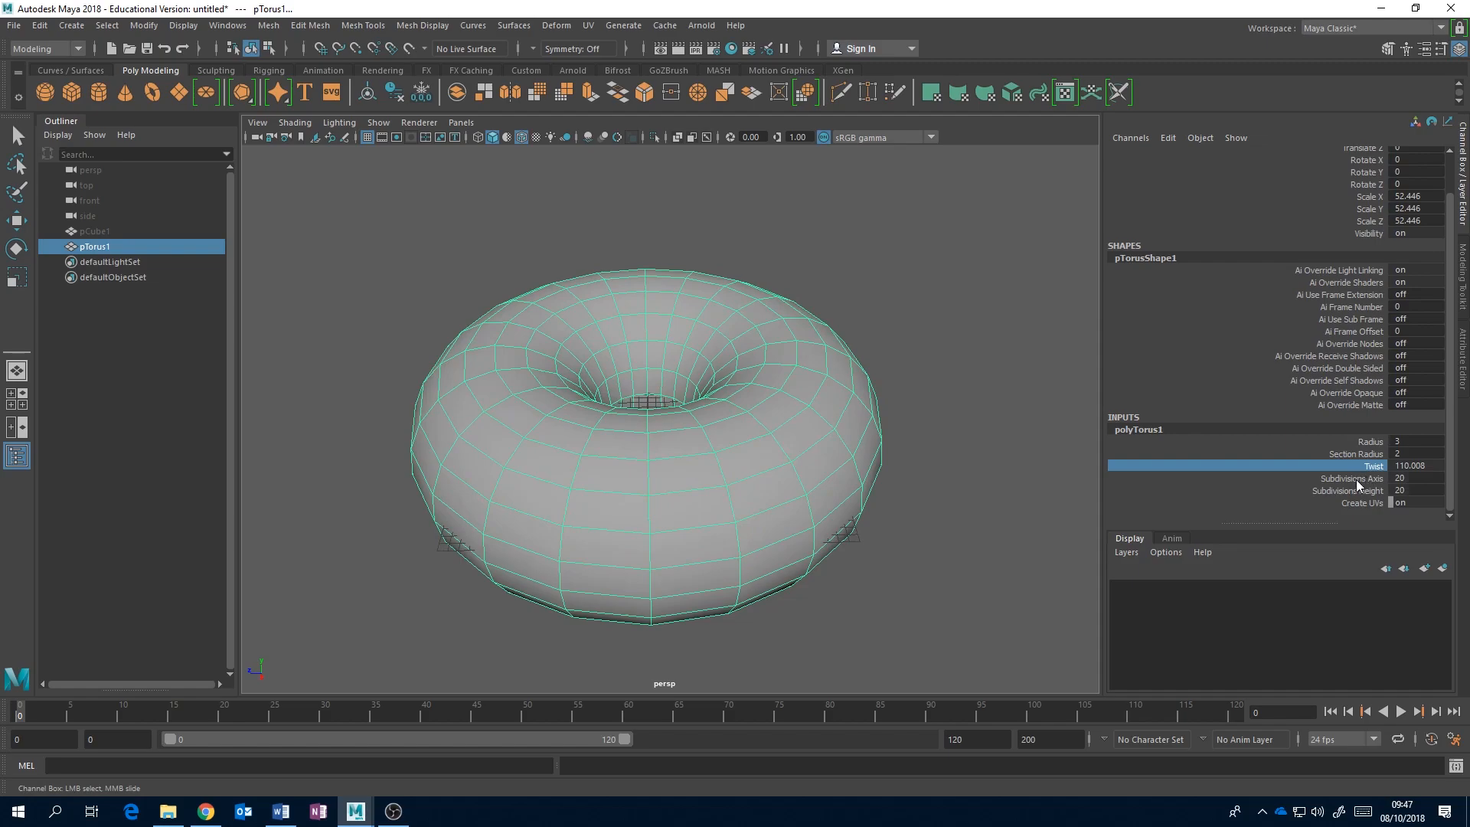
left_click(1352, 480)
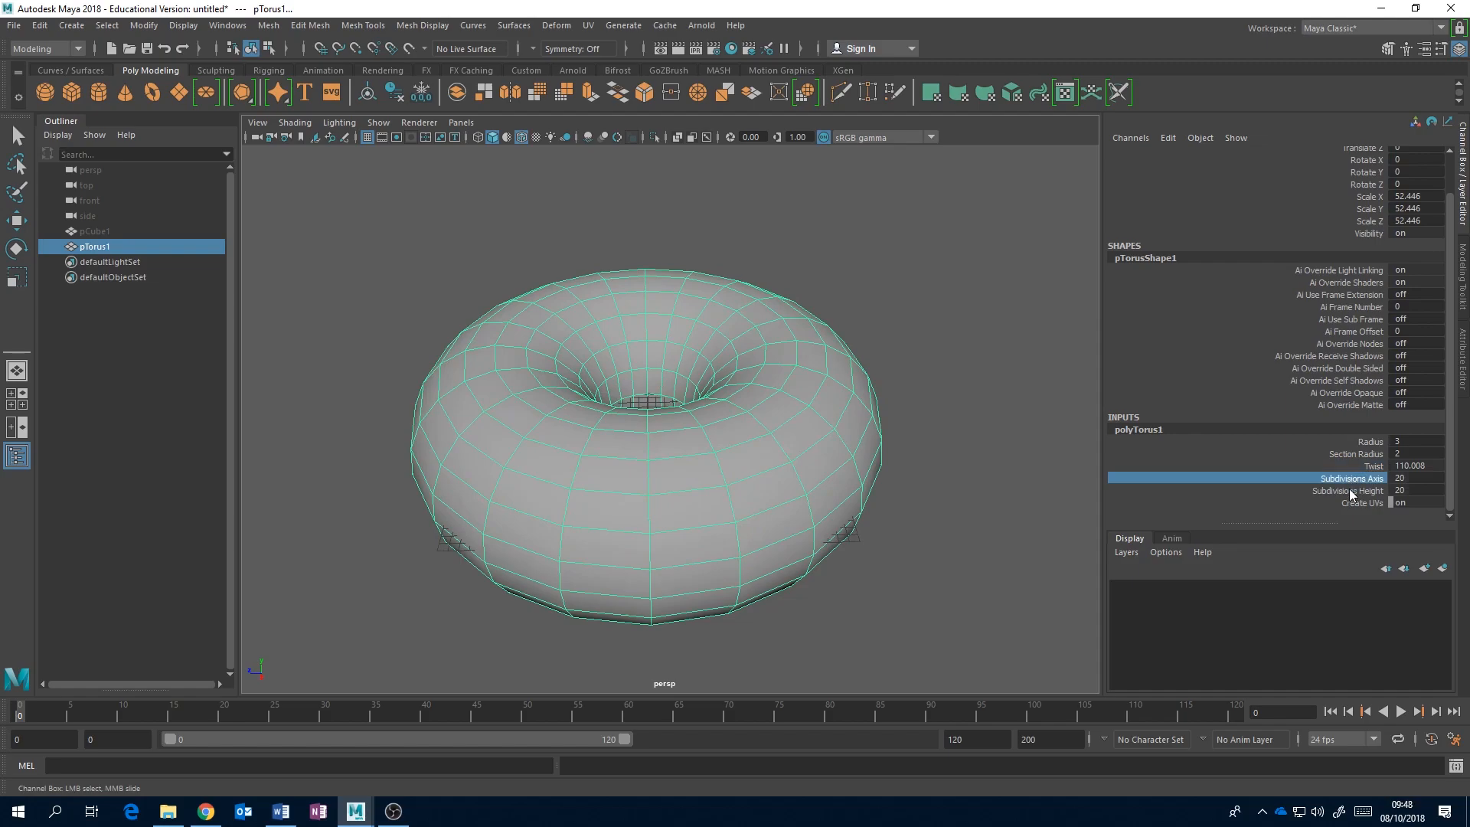
left_click(1332, 493)
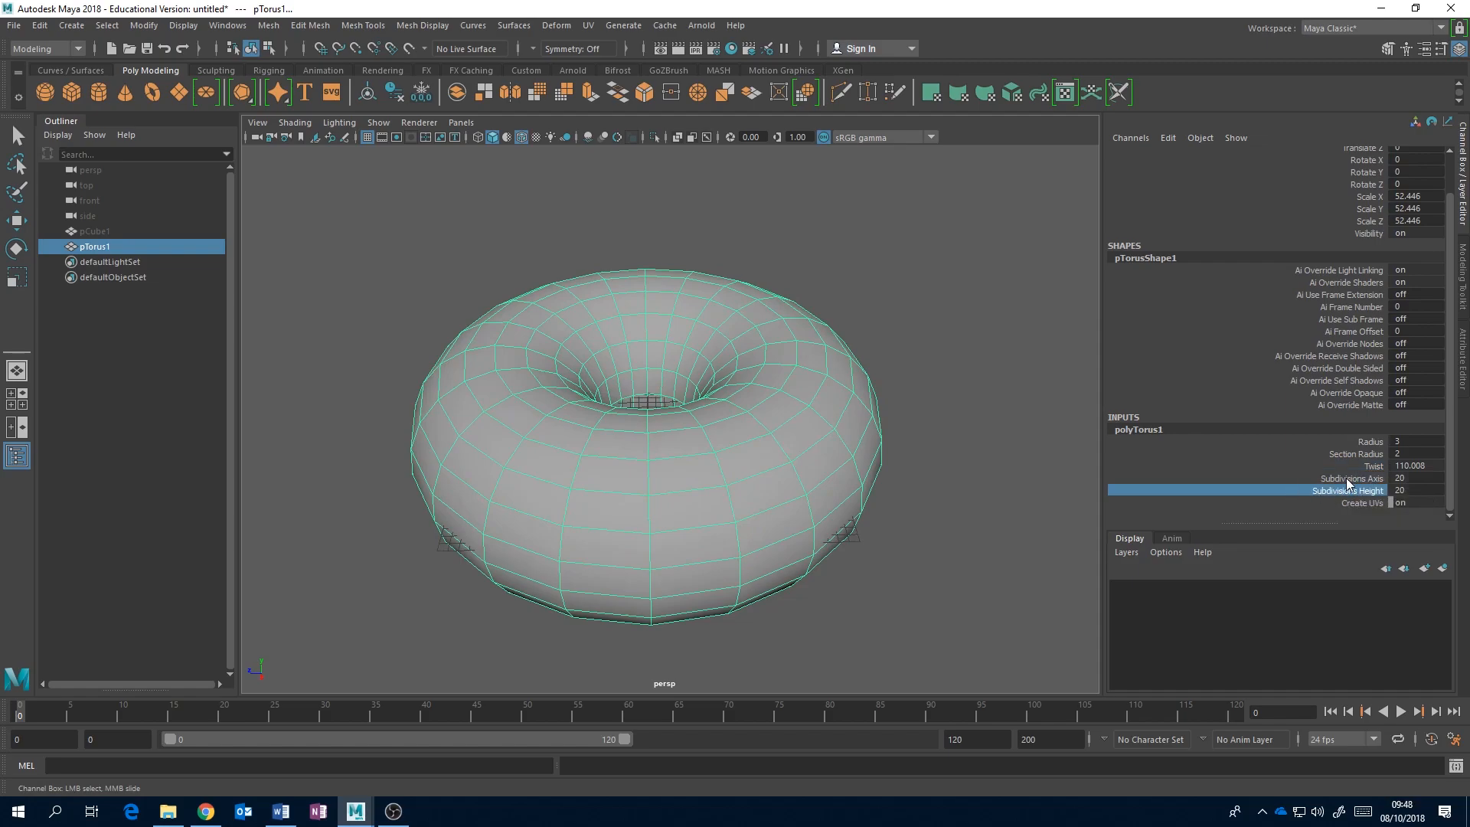
left_click(1383, 479)
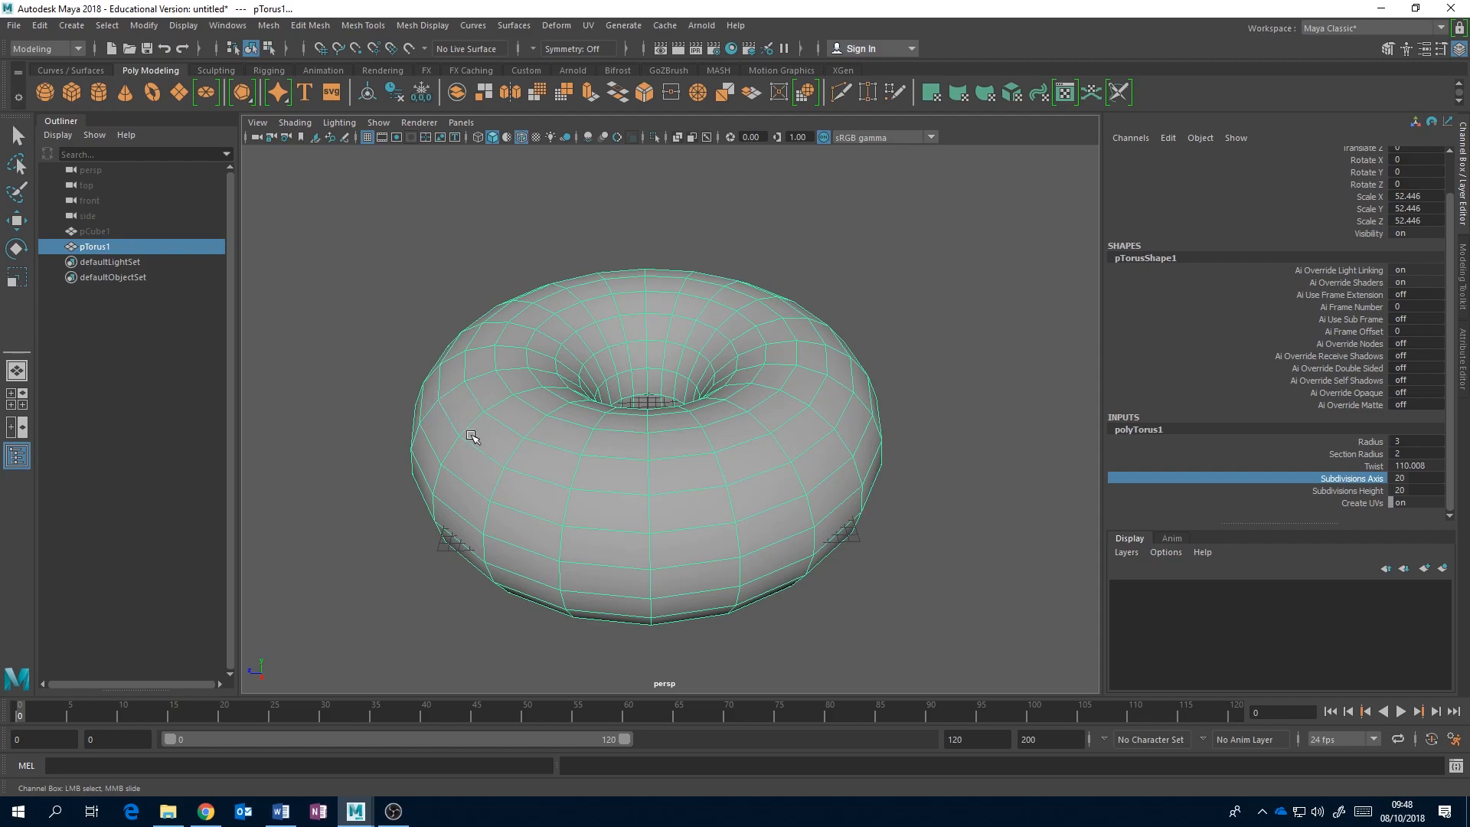
Step: Deselect the torus and turn off the wireframe overlay on shaded objects in the perspective view
left_click_drag(879, 360, 843, 358, "alt")
left_click_drag(776, 436, 766, 442, "alt")
scroll(766, 442, "down", 2)
scroll(766, 442, "down", 3)
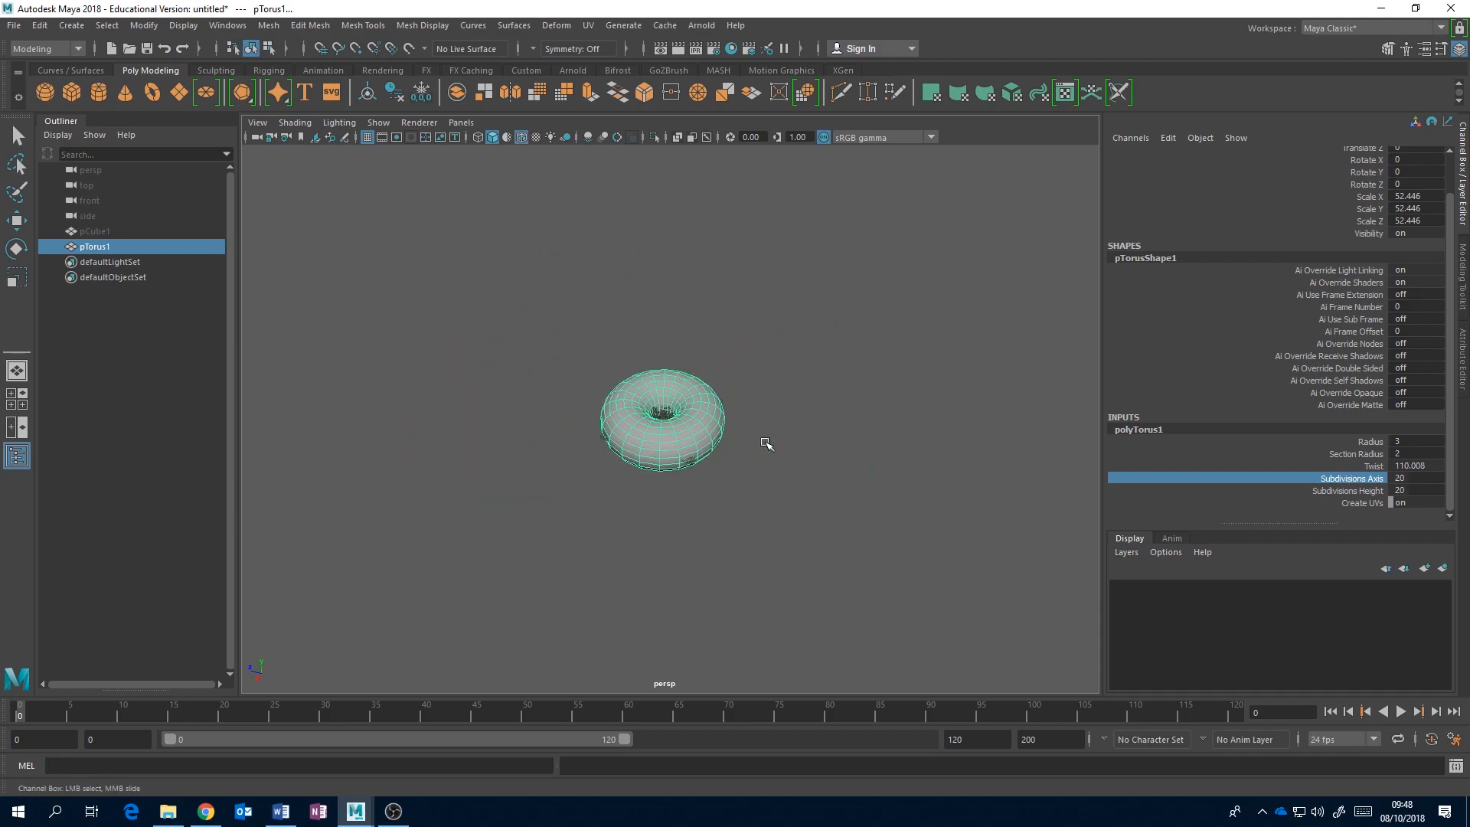
left_click(840, 420)
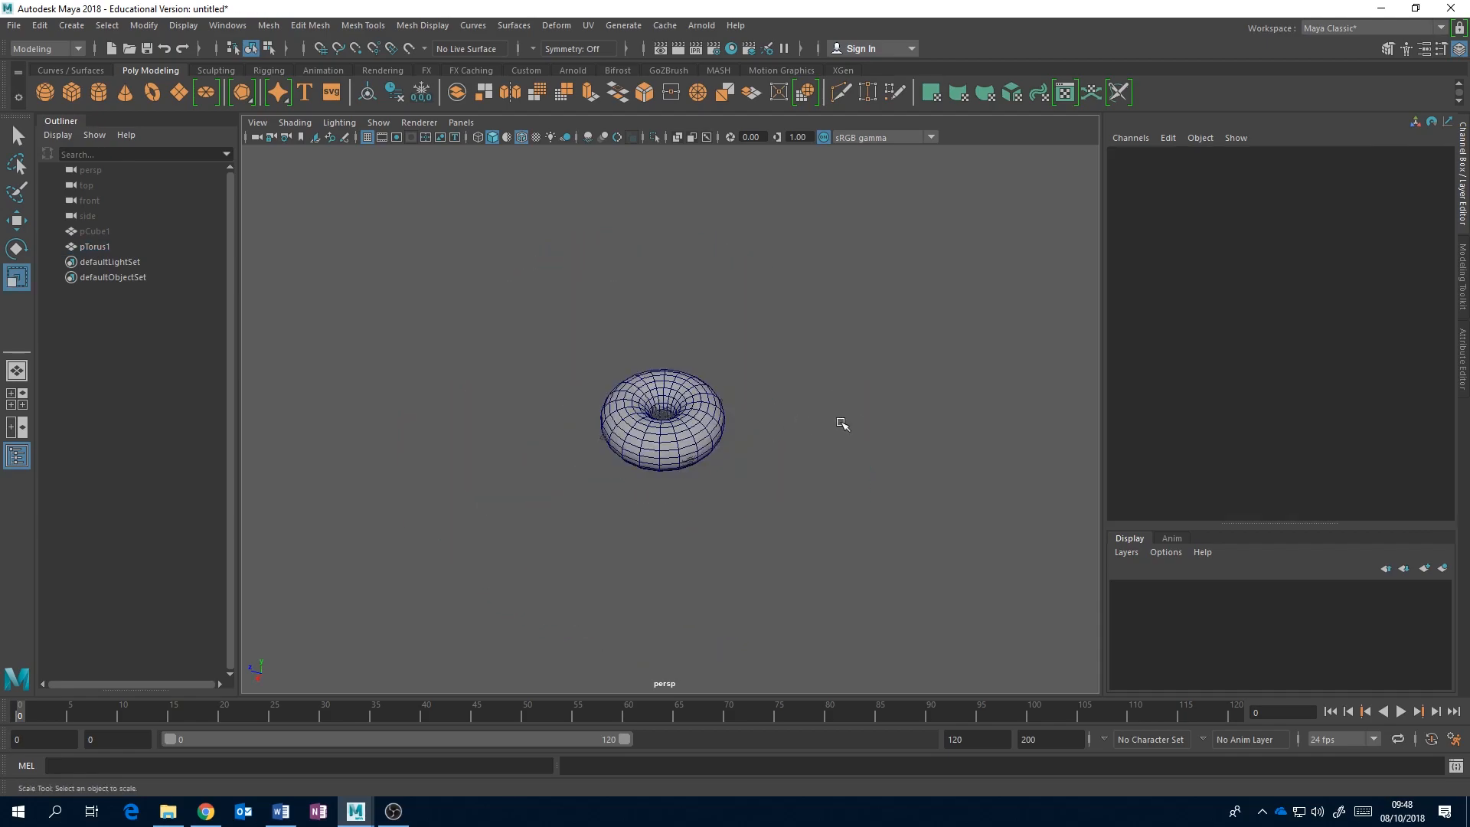
left_click(521, 137)
mouse_move(738, 324)
left_mouse_down("alt")
mouse_move(751, 354)
mouse_move(752, 324)
mouse_move(745, 367)
left_mouse_up("alt")
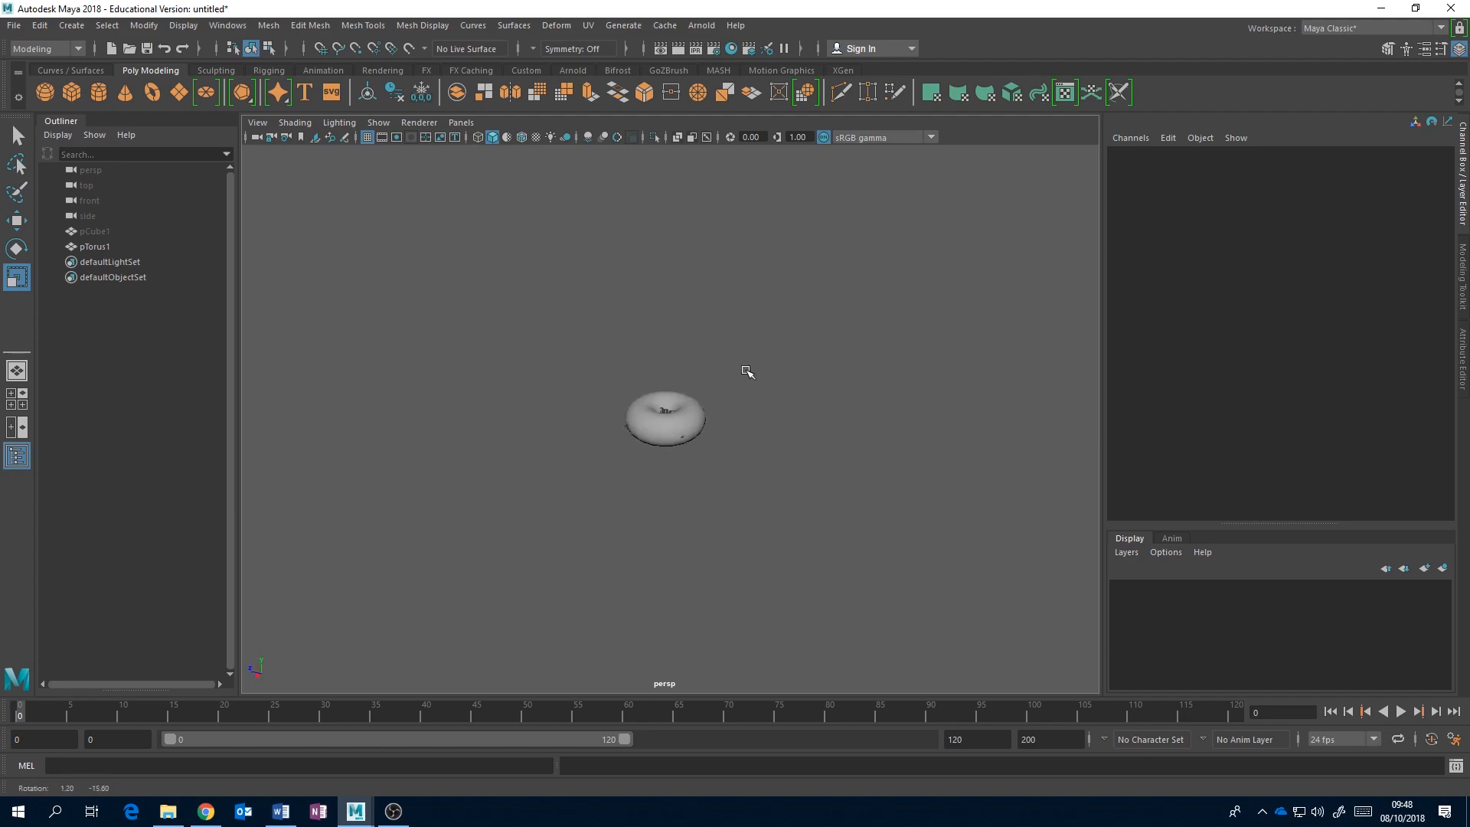
scroll(746, 371, "up", 5)
Step: Select the torus again and set its Subdivisions Axis to 40
left_click(578, 452)
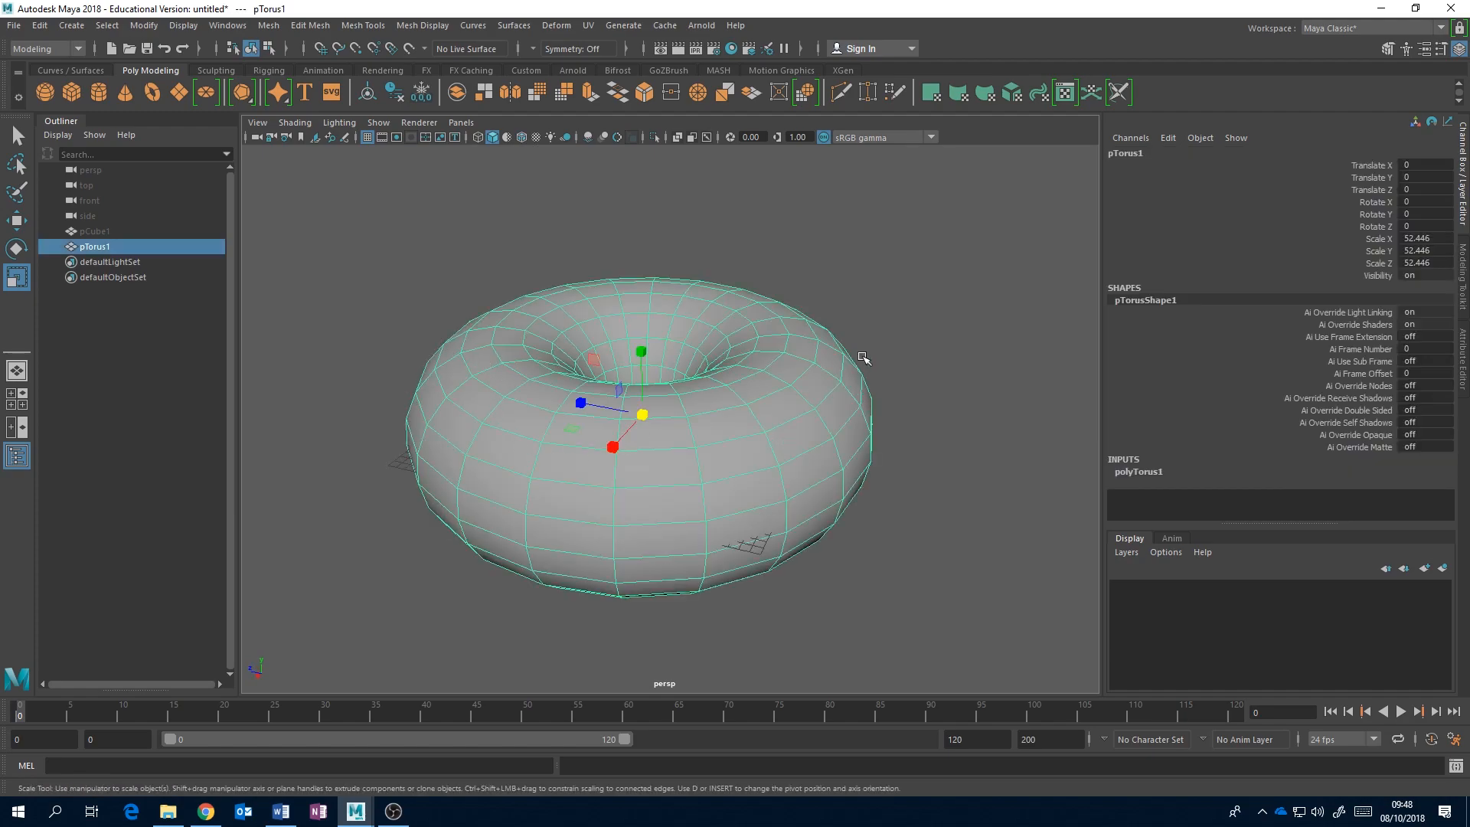
left_click_drag(823, 330, 853, 331, "alt")
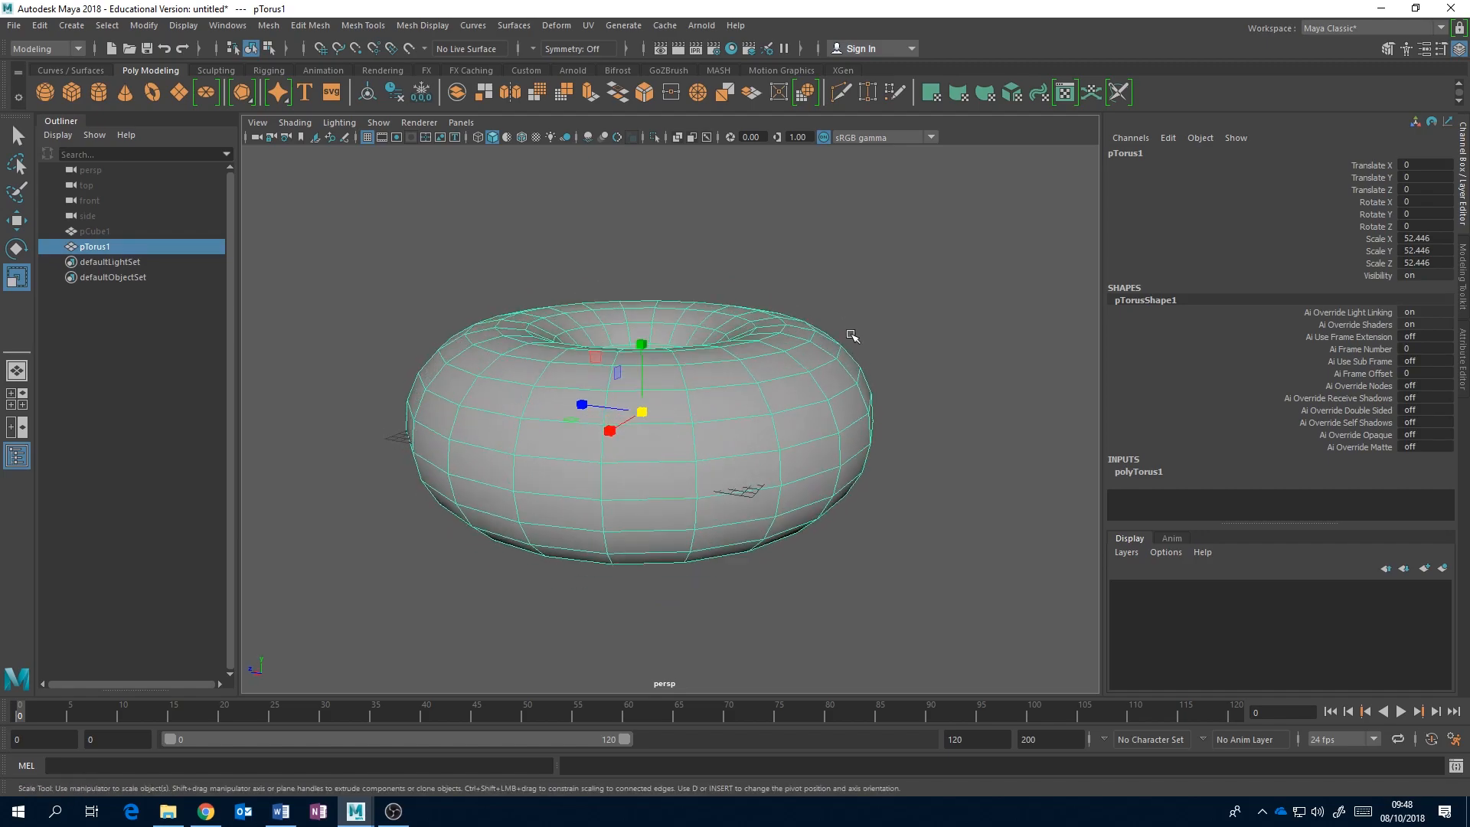
left_click(1139, 472)
left_click_drag(865, 424, 777, 429, "alt")
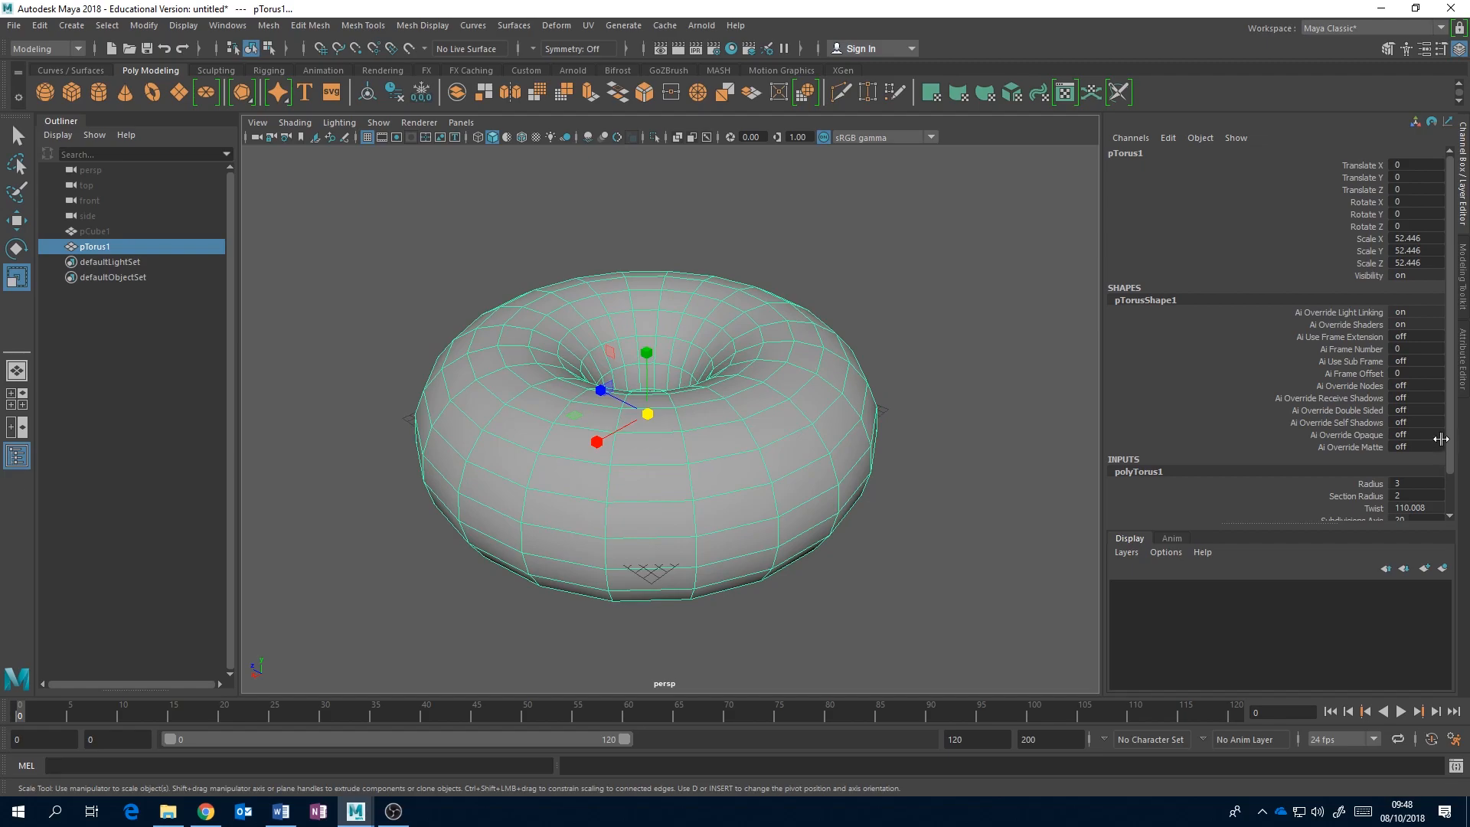
scroll(1441, 440, "down", 1)
left_click(1410, 479)
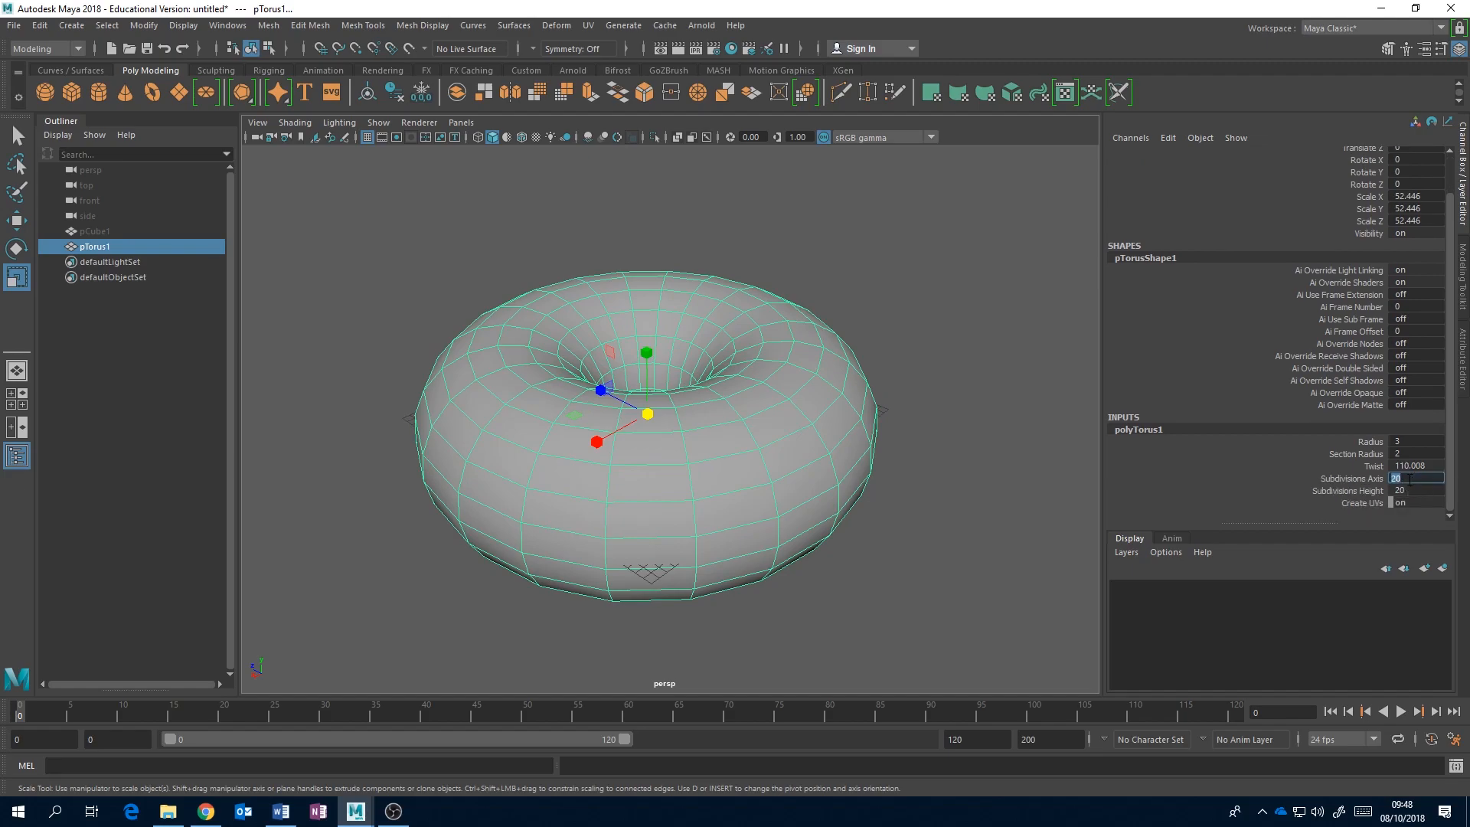
key("Return")
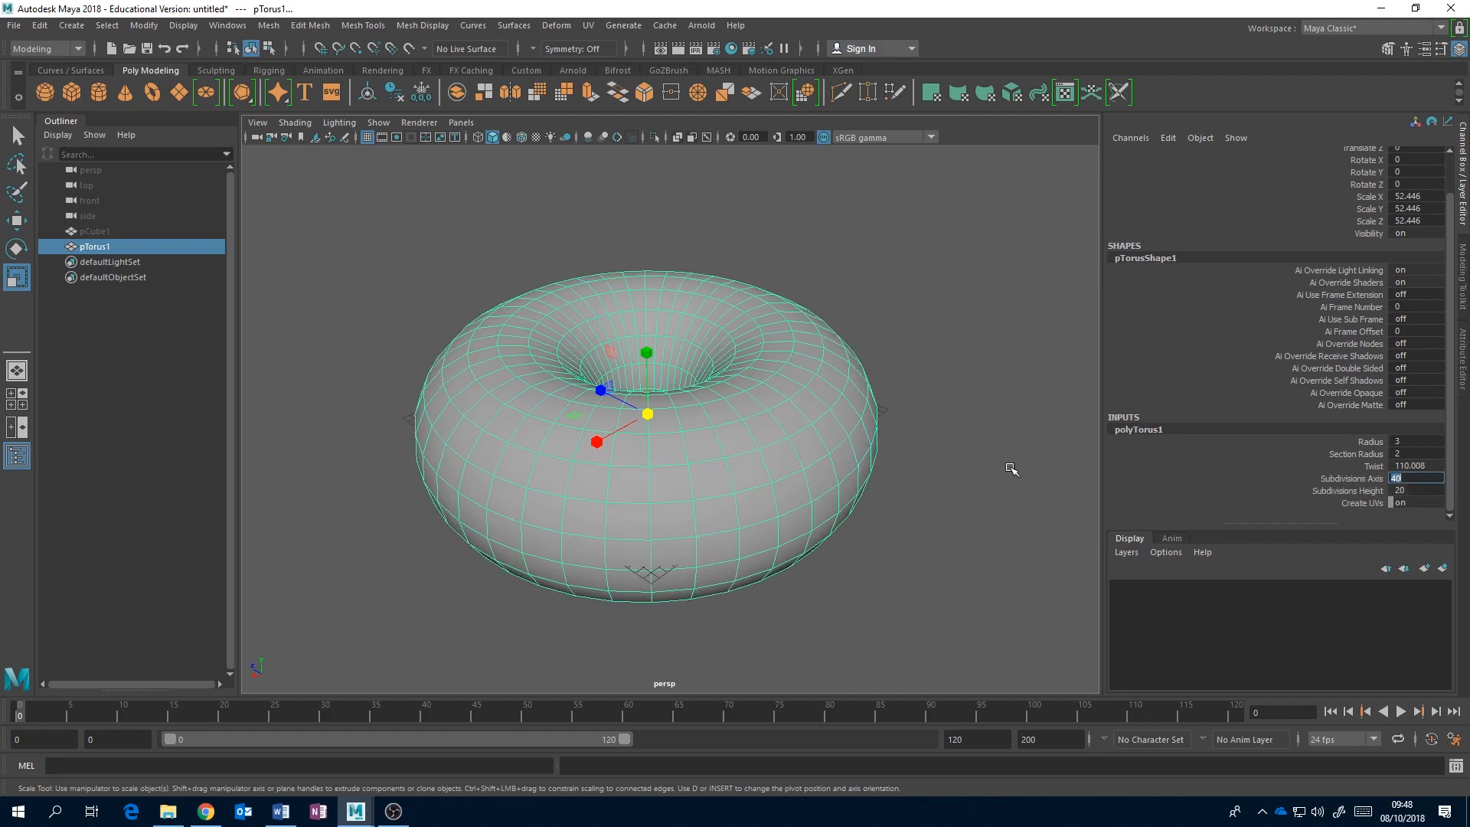
Step: Set the torus's Subdivisions Height to 40 and deselect the torus
left_click(1405, 490)
key("Return")
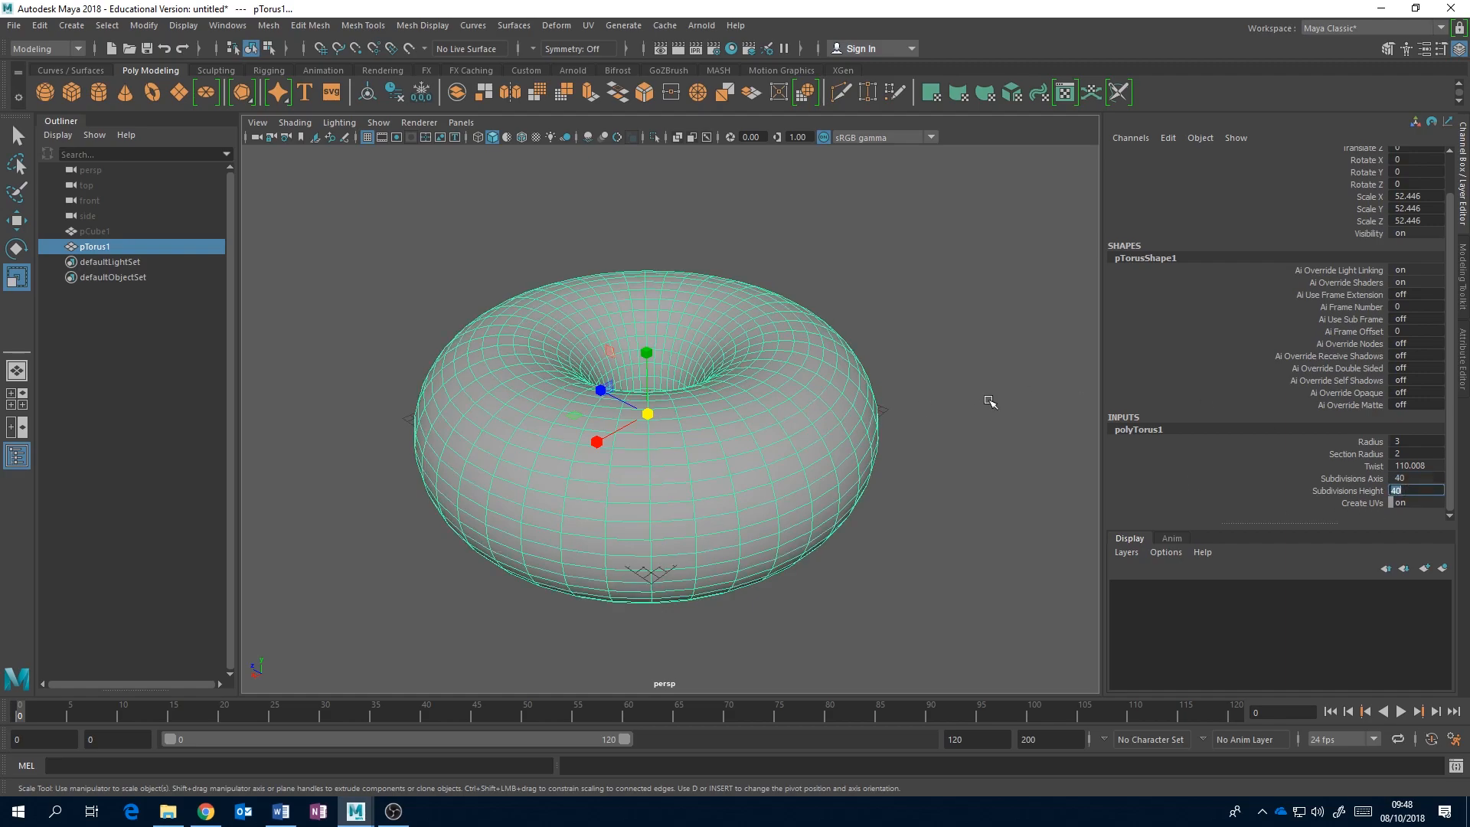
left_click(877, 326)
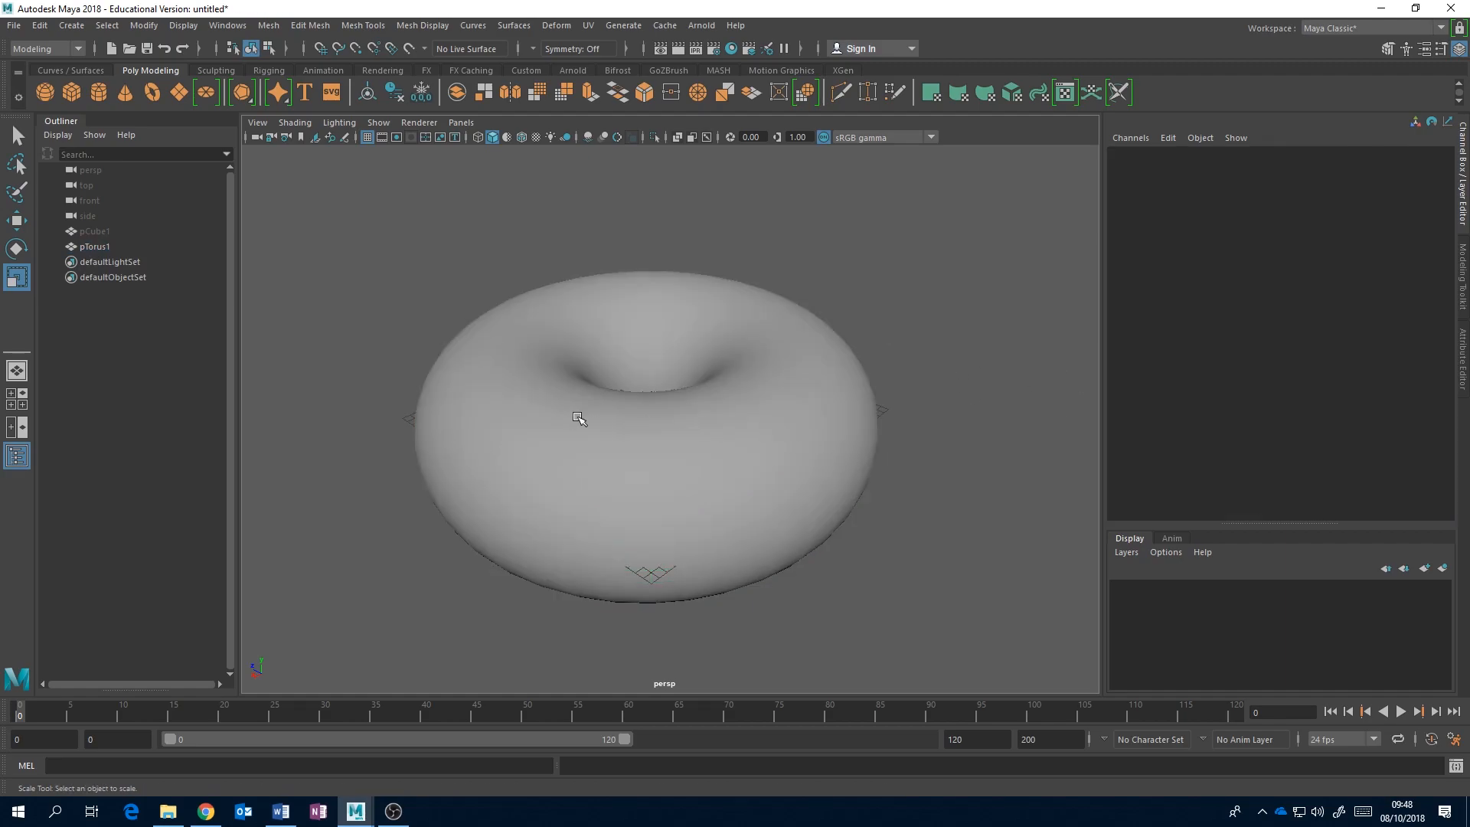
Step: Set the torus's Subdivisions Axis and Subdivisions Height both to 80 and deselect it to check the smoother surface
left_click(487, 420)
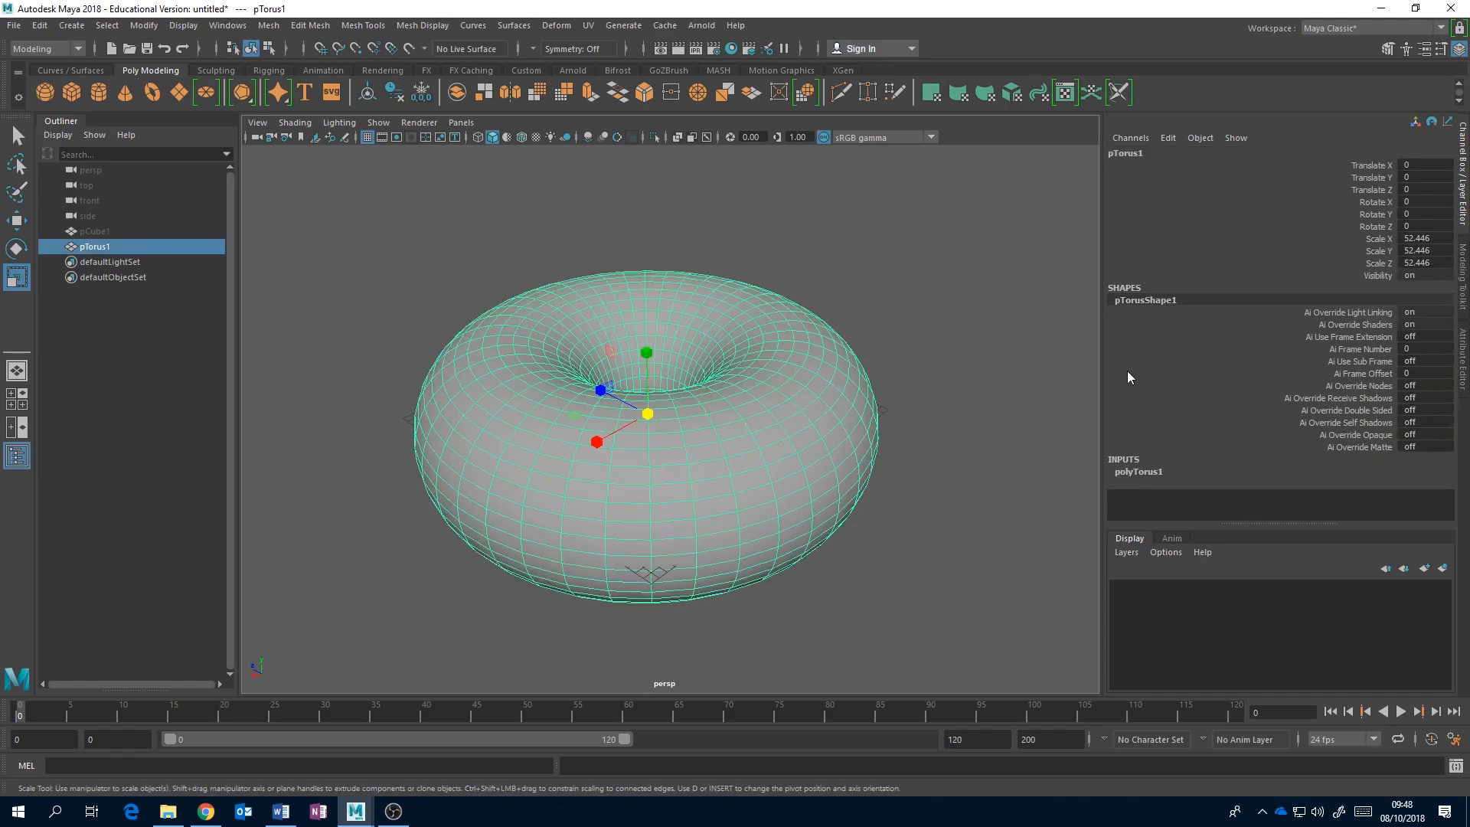
left_click(1148, 471)
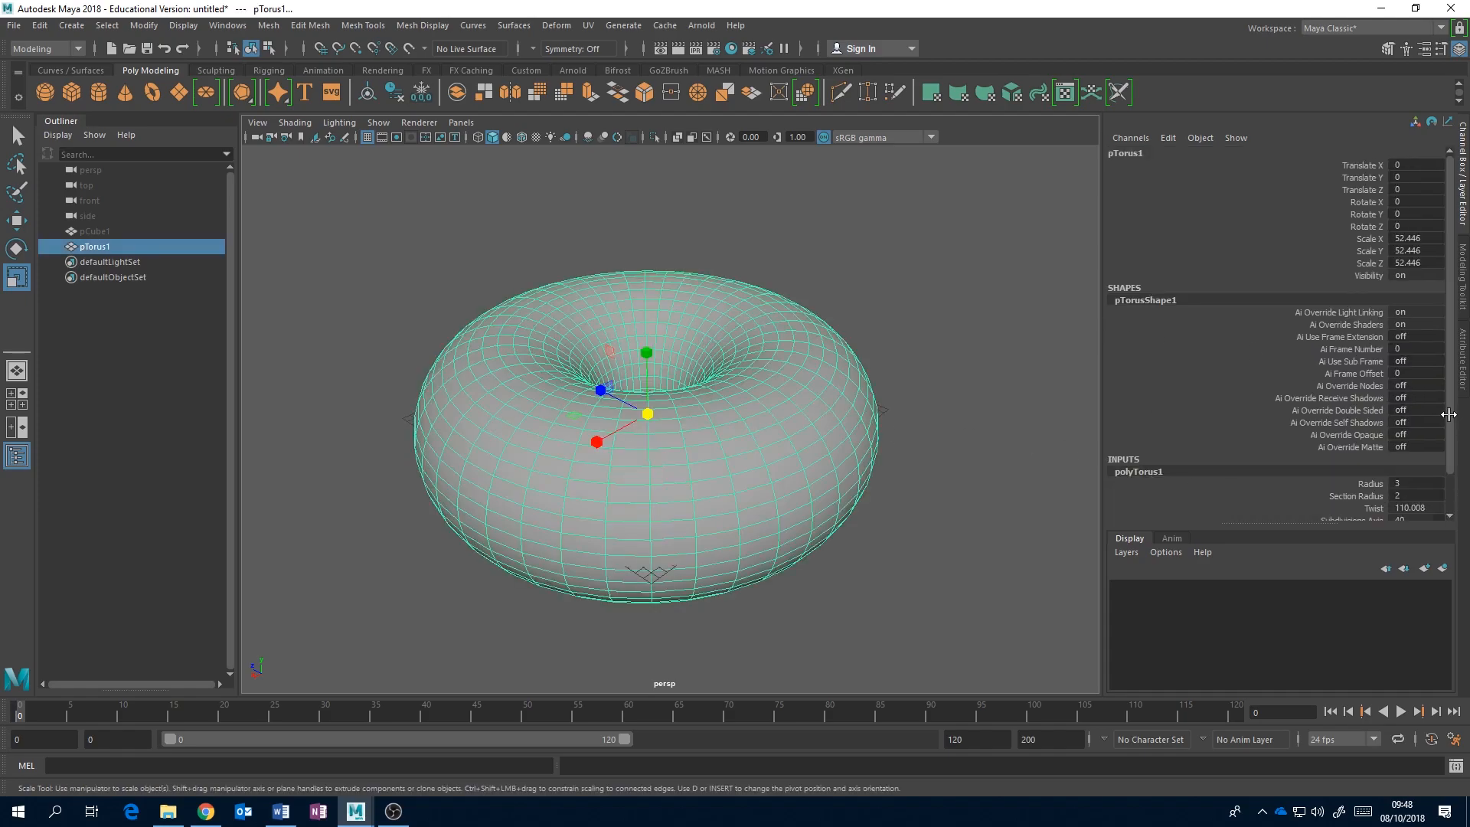
scroll(1448, 414, "down", 2)
left_click(1426, 478)
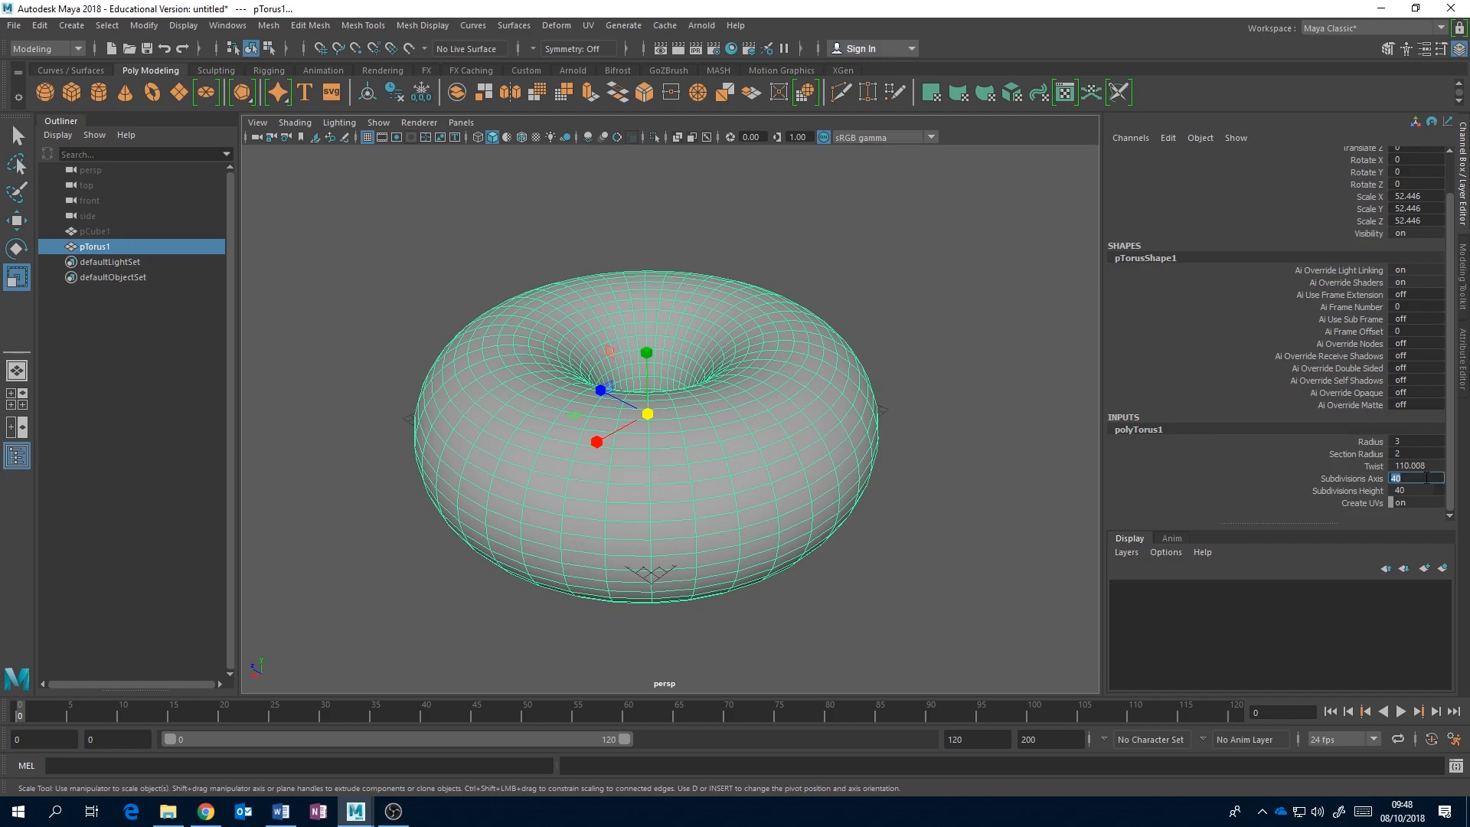
type("80")
key("Tab")
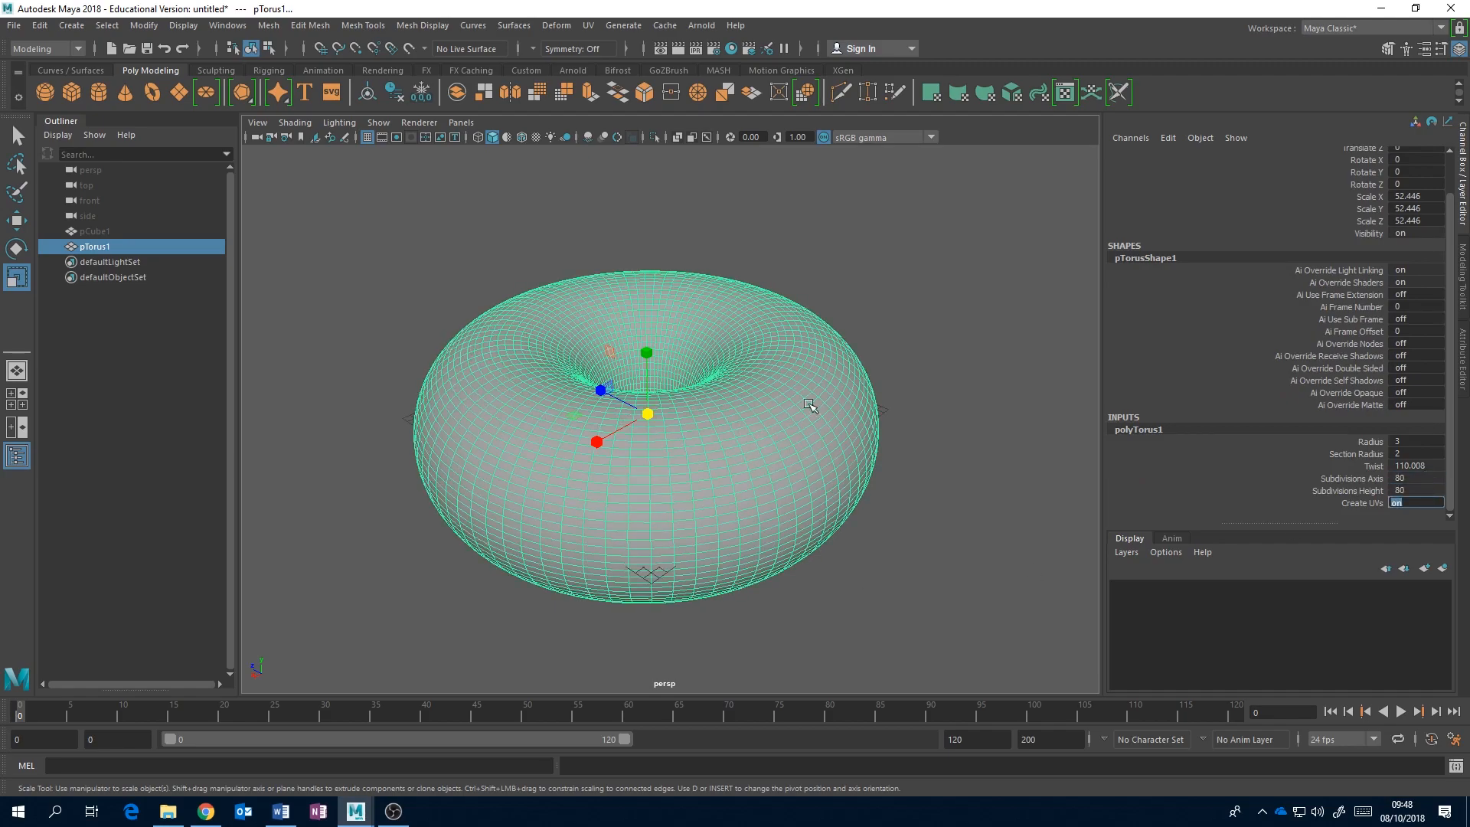
left_click(954, 338)
left_click_drag(955, 338, 977, 433, "alt")
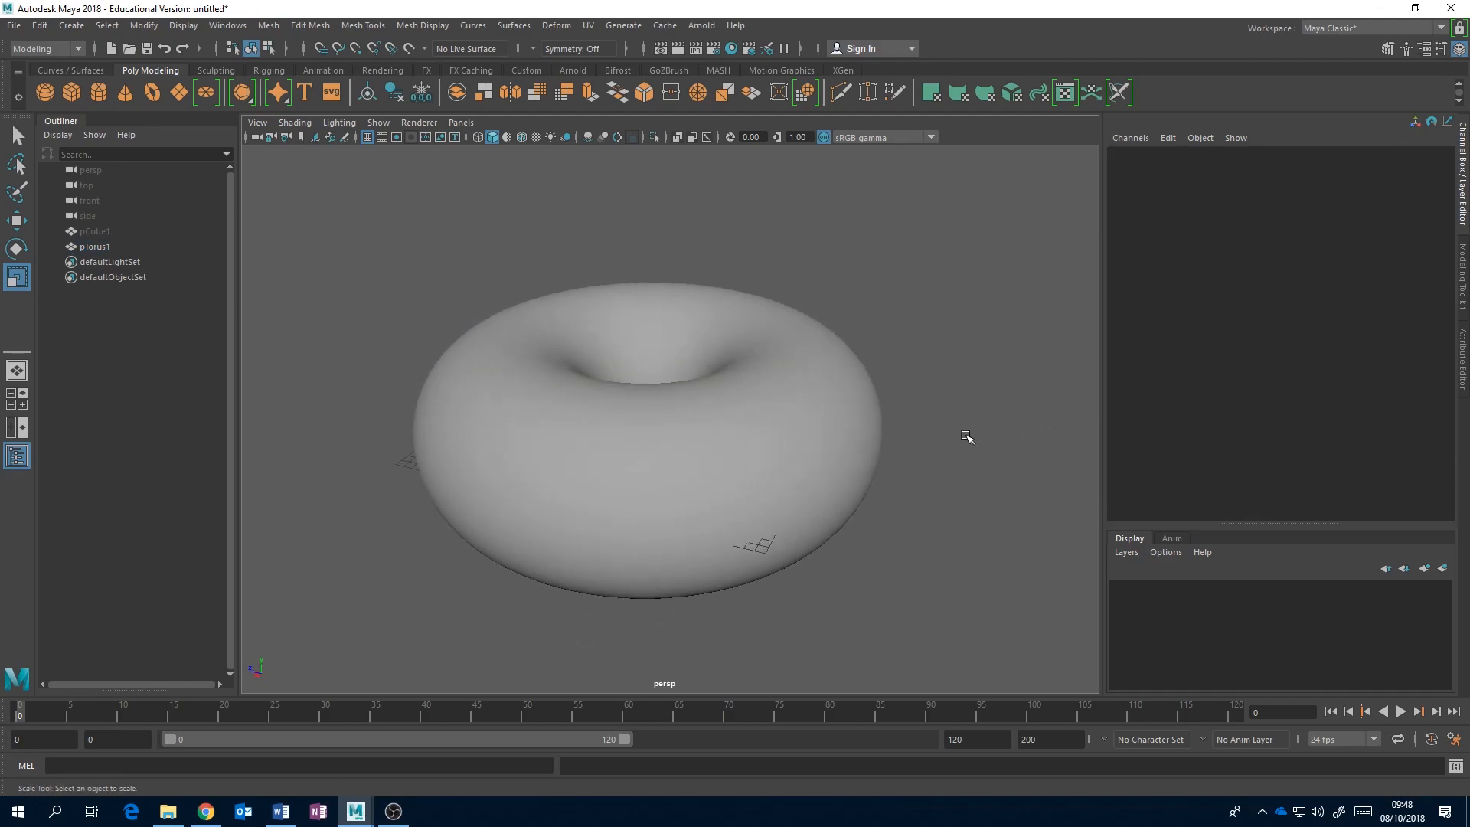
Step: Reselect the torus and set its Subdivisions Axis to 8 and Subdivisions Height to 4
left_click(803, 418)
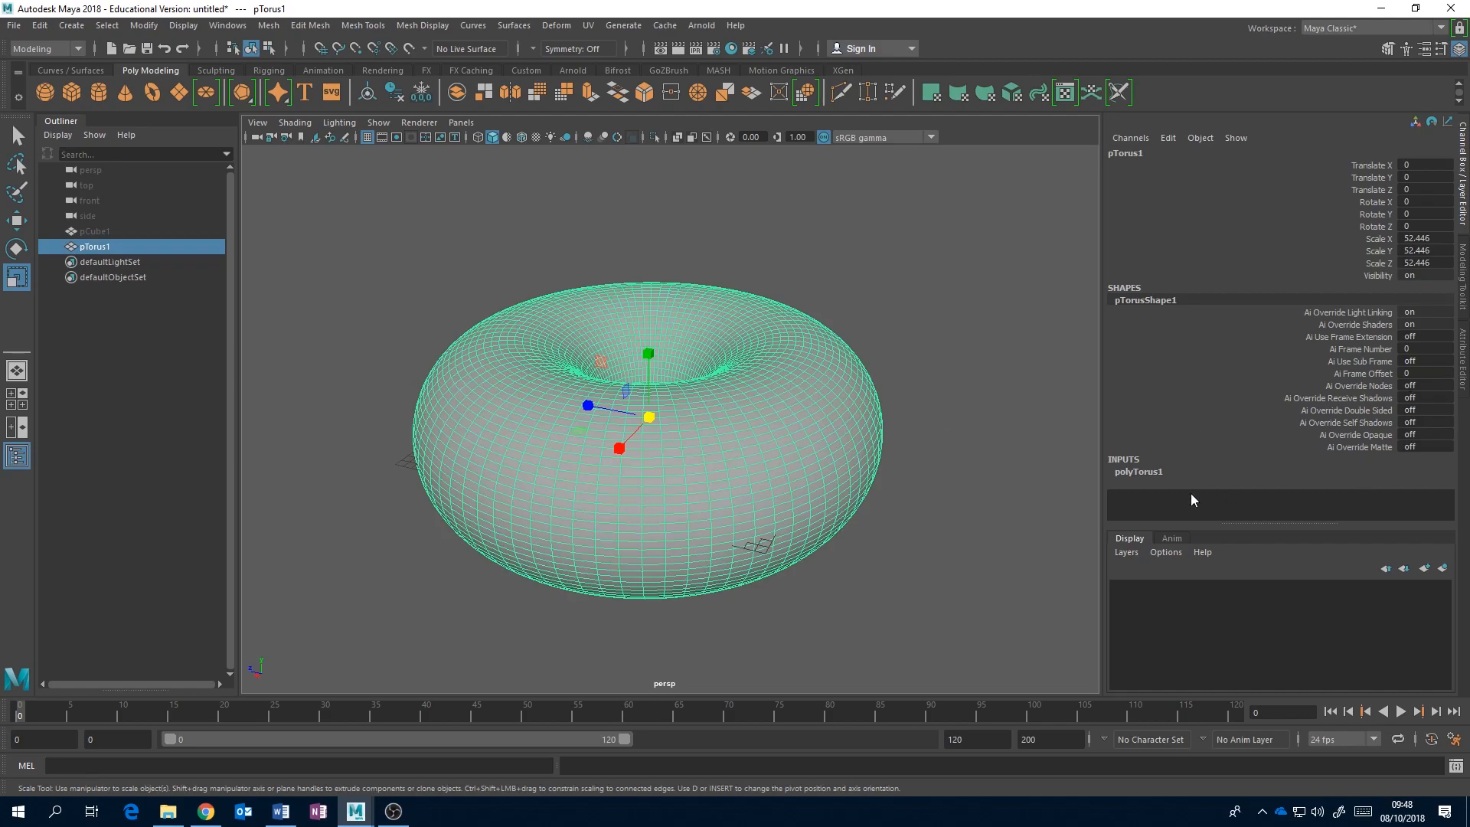
left_click(1143, 472)
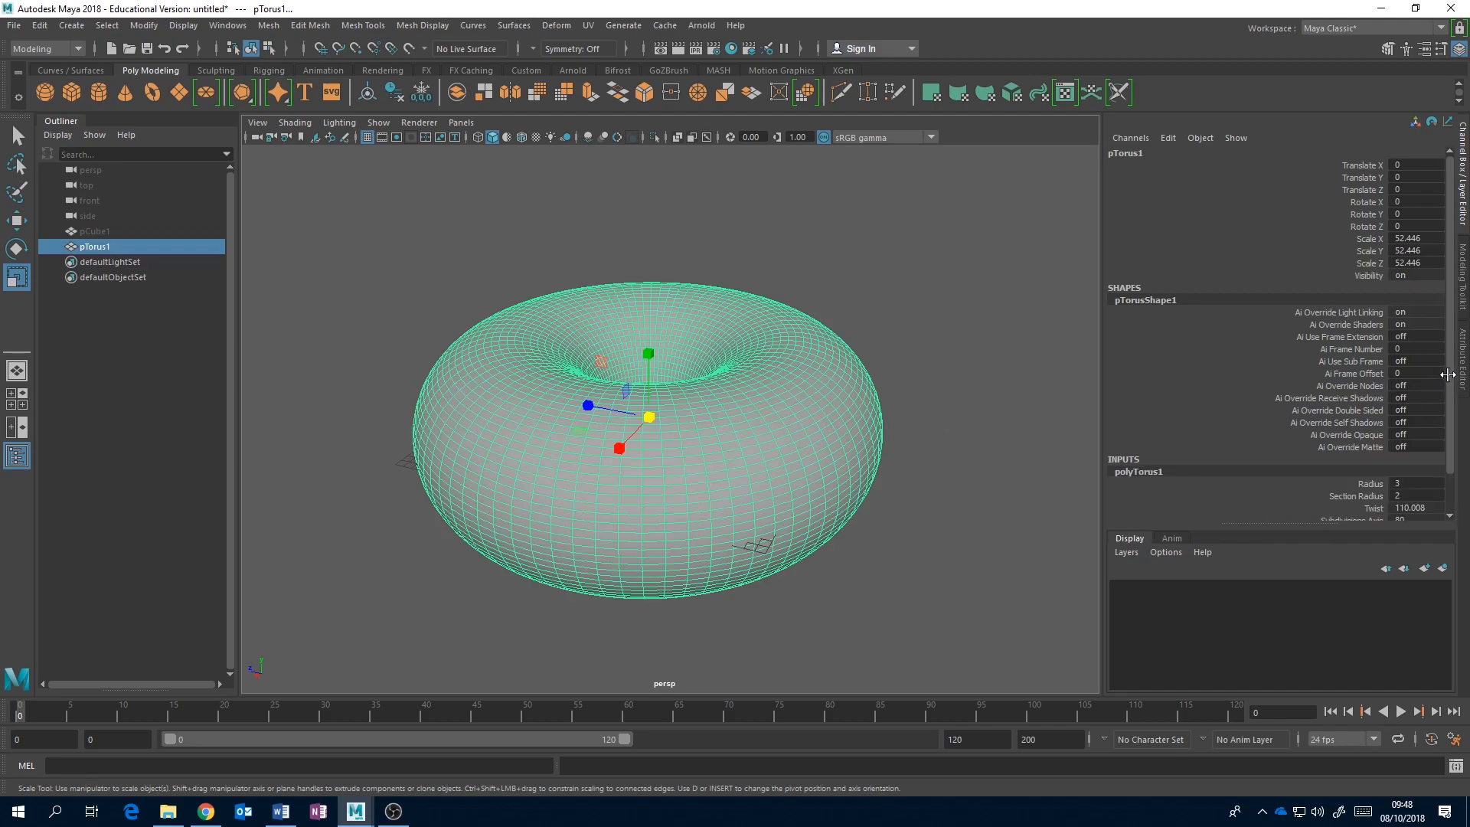
left_click_drag(1448, 377, 1449, 440)
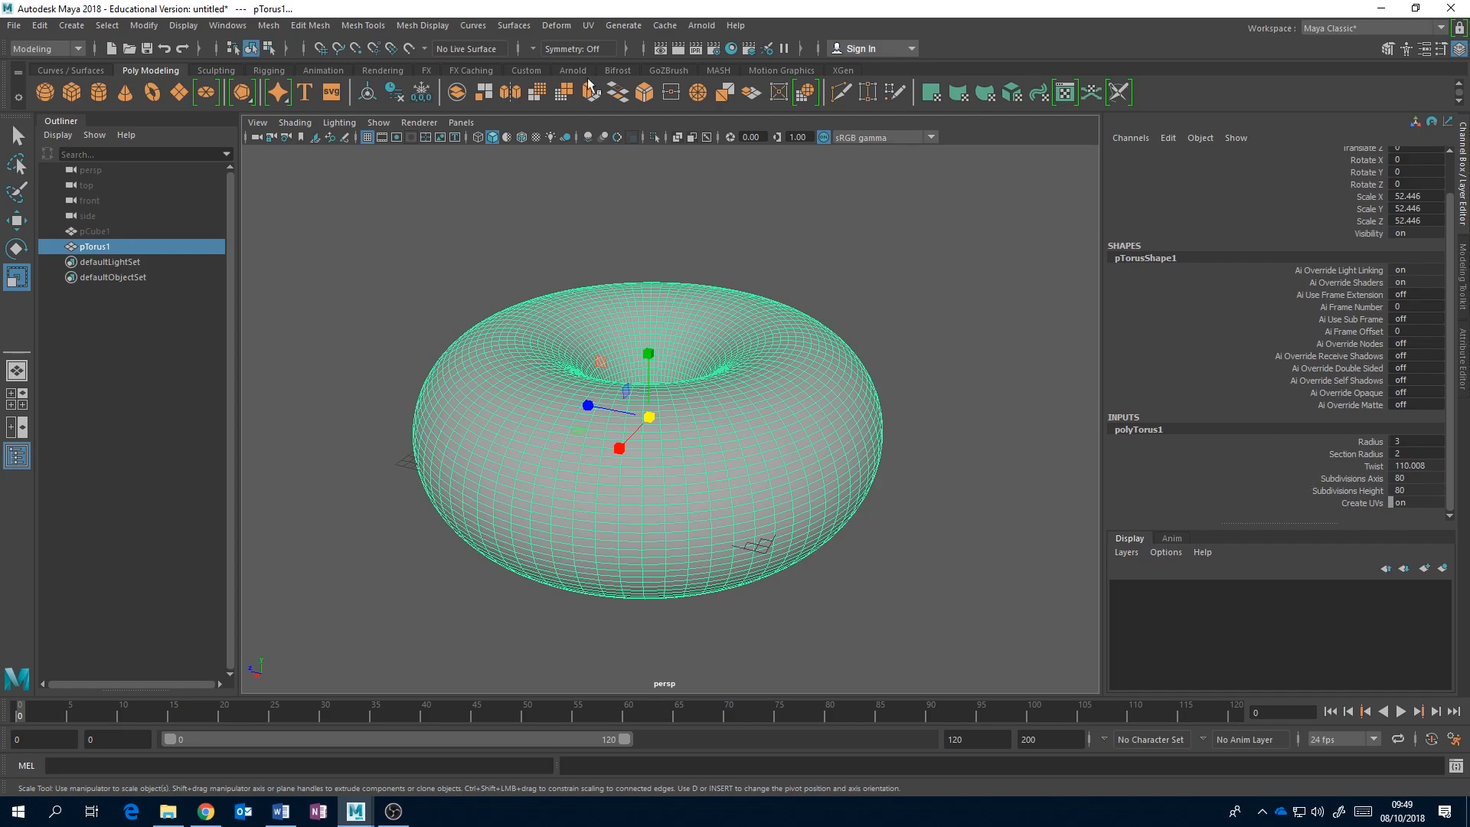
double_click(1415, 480)
type("8")
key("Tab")
type("4")
key("Tab")
left_click_drag(902, 487, 782, 455, "alt")
scroll(784, 454, "up", 4)
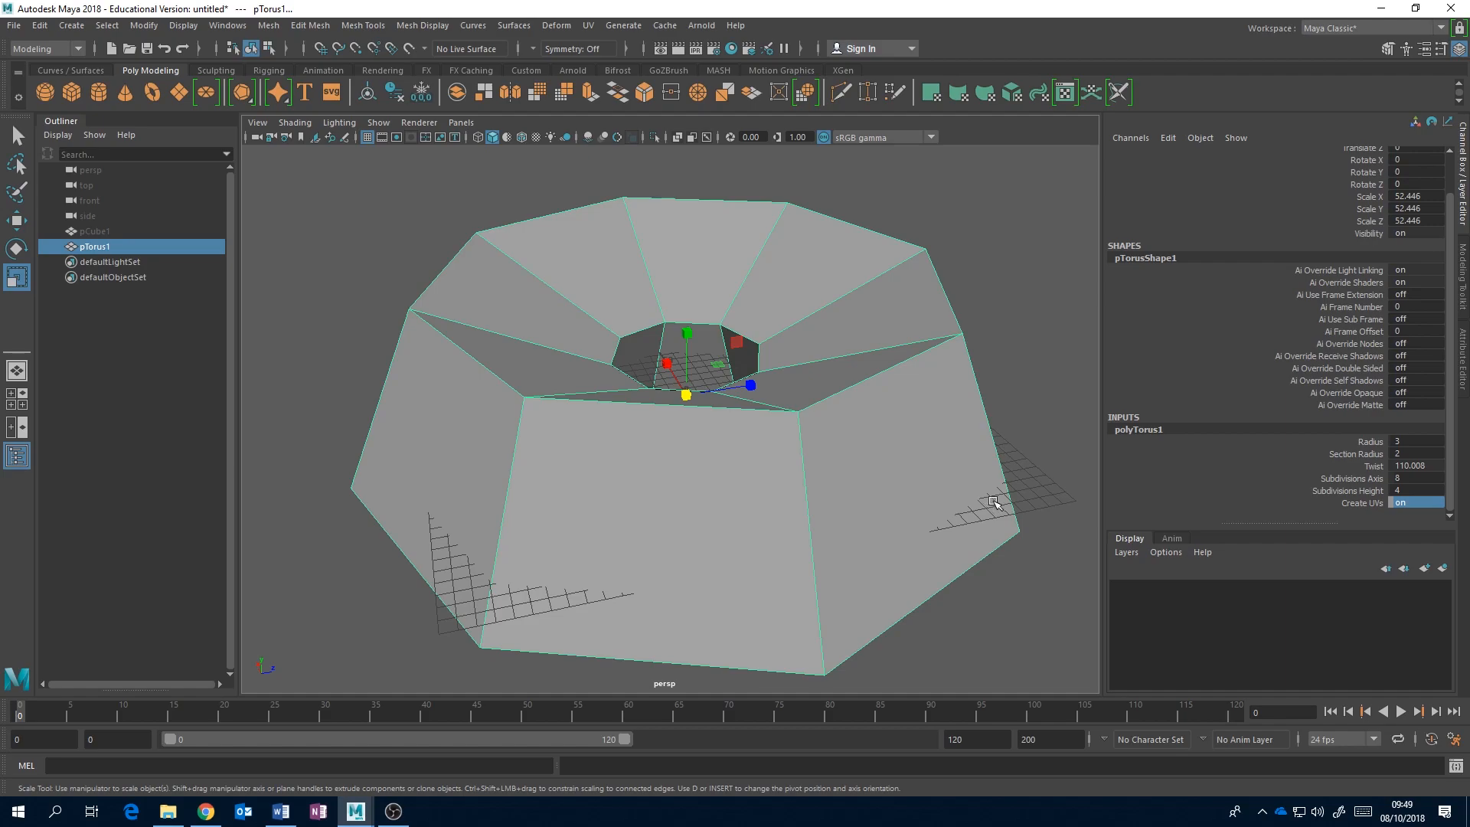
Step: Inspect the low-poly torus, turn on its smooth mesh preview and return it to the unsmoothed display
left_click(430, 403)
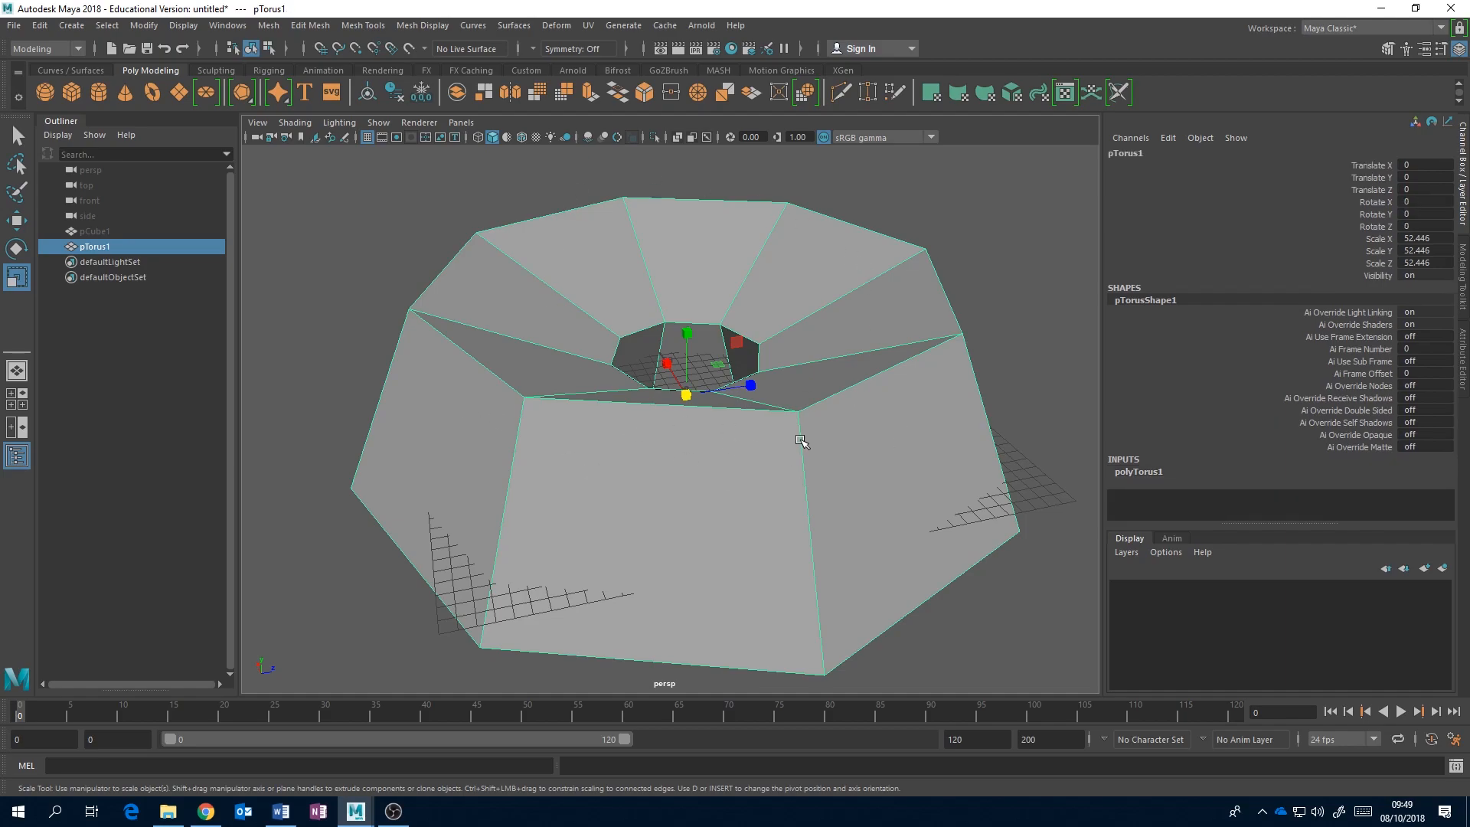
left_click_drag(882, 464, 765, 476, "alt")
scroll(768, 472, "down", 4)
scroll(764, 456, "up", 1)
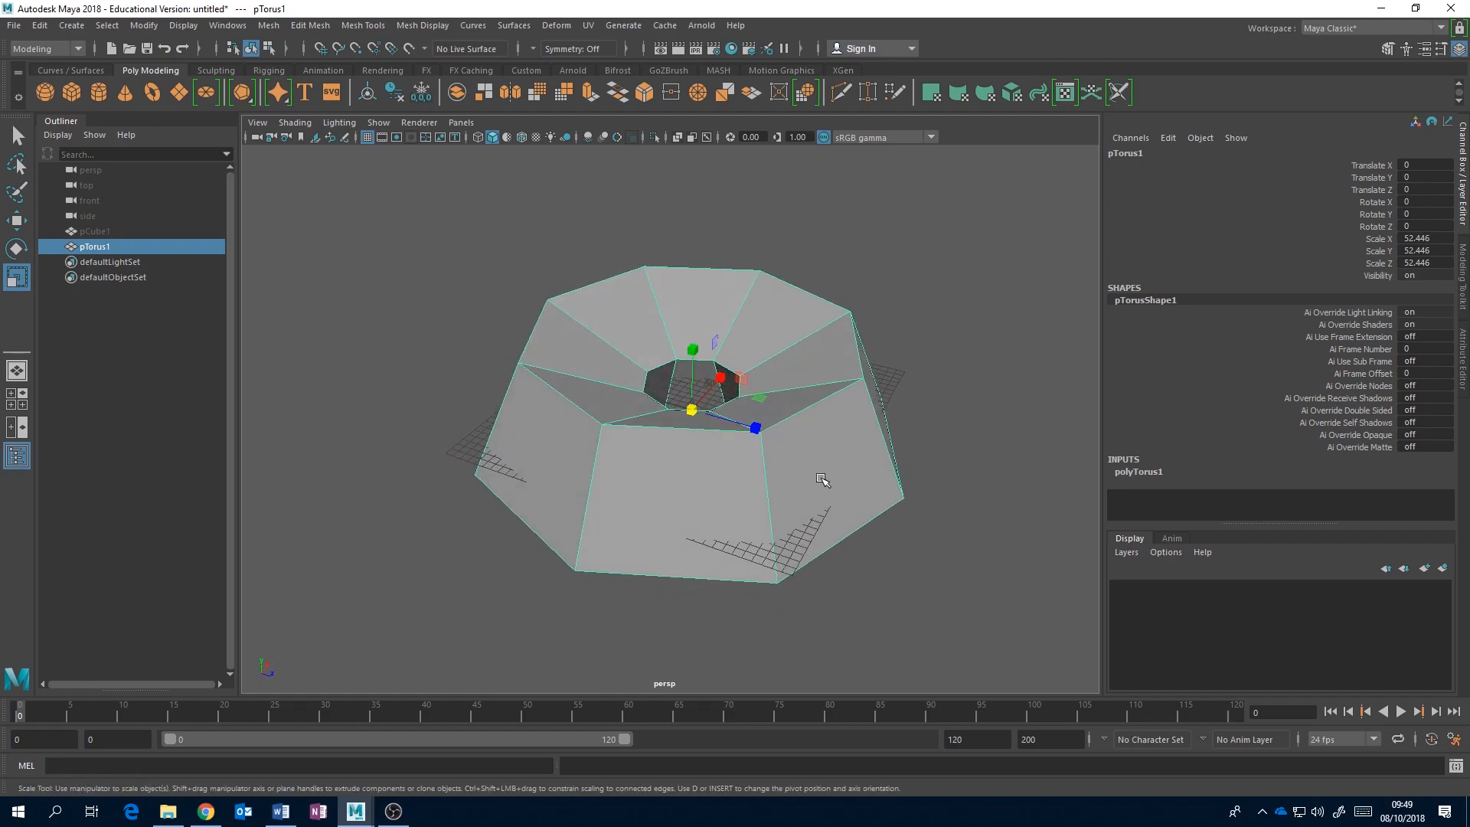
scroll(765, 479, "up", 2)
scroll(742, 490, "down", 1)
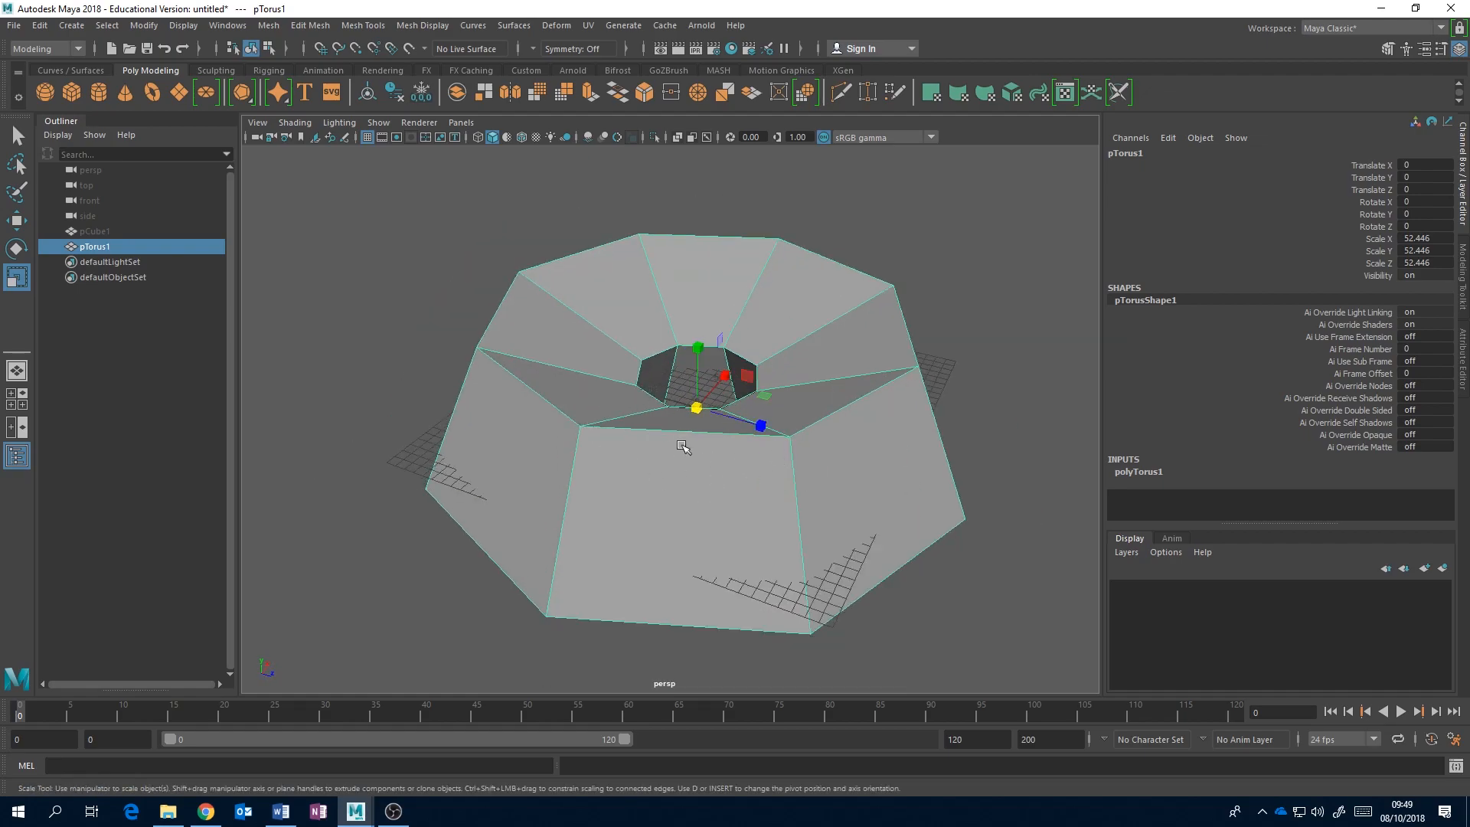
mouse_move(777, 458)
left_mouse_down("alt")
mouse_move(717, 458)
mouse_move(741, 420)
mouse_move(738, 476)
mouse_move(760, 457)
left_mouse_up("alt")
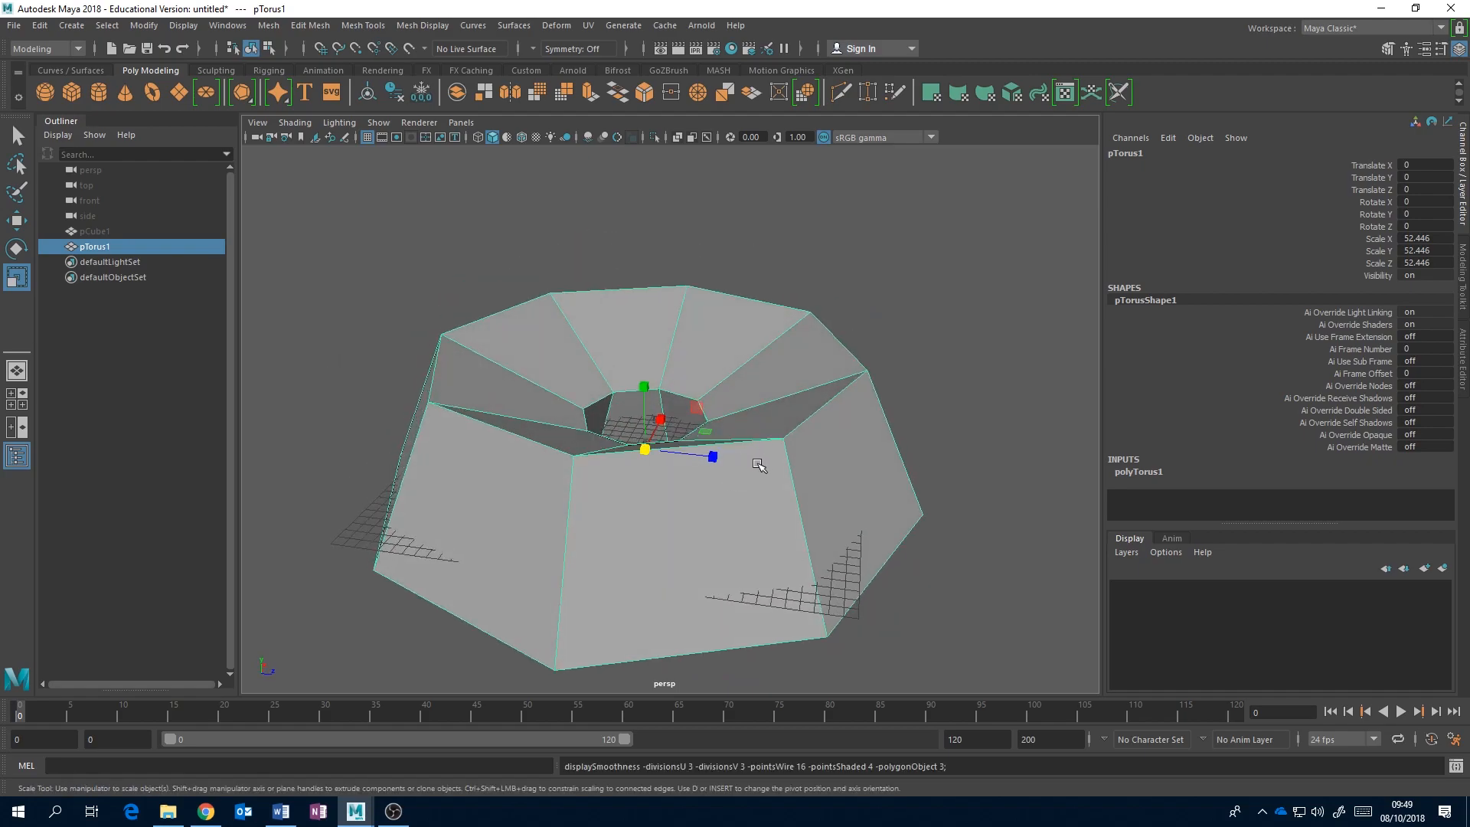
key("3")
right_click(801, 430)
right_click_drag(802, 426, 803, 375)
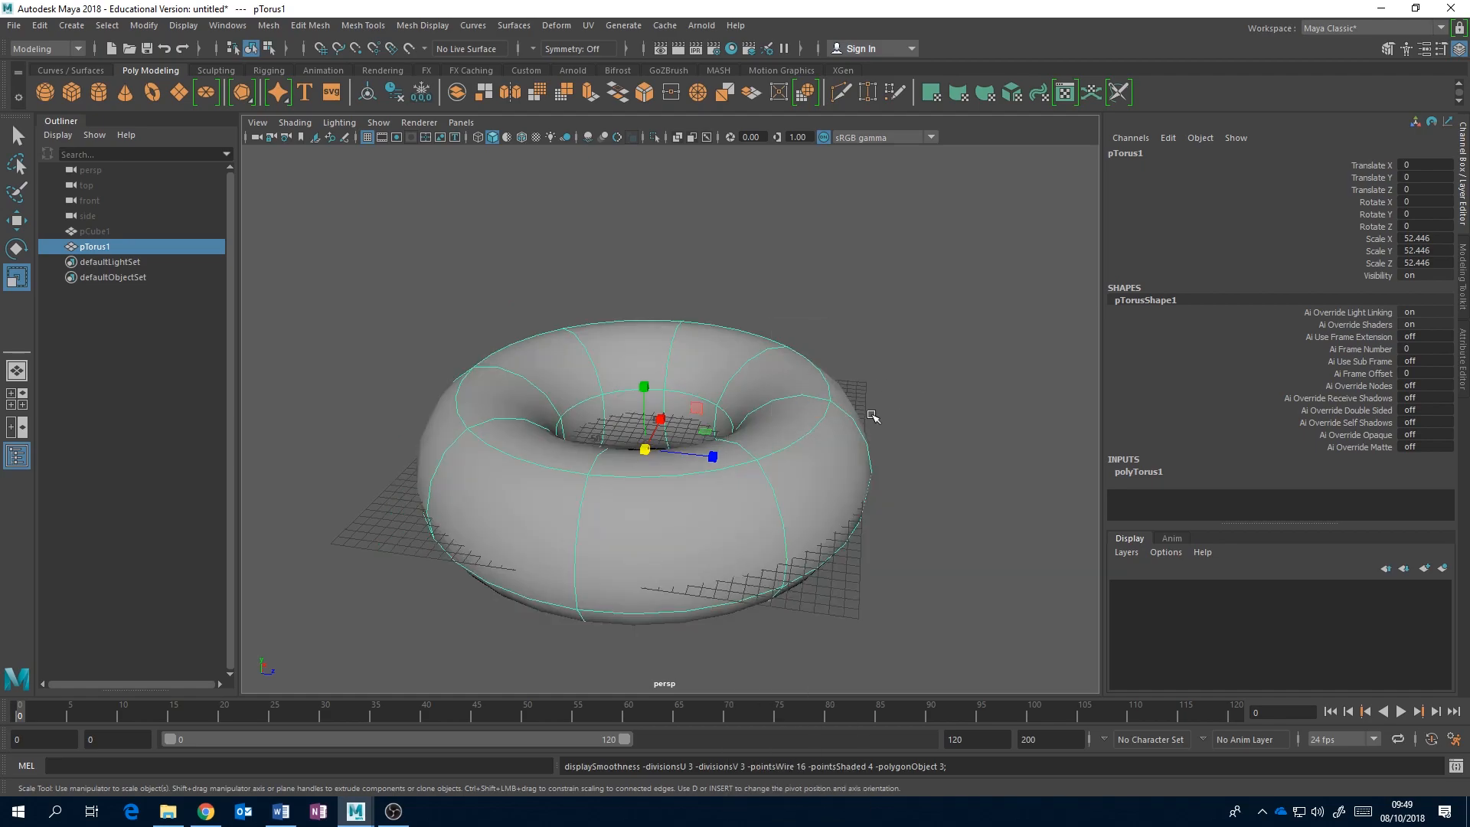
key("1")
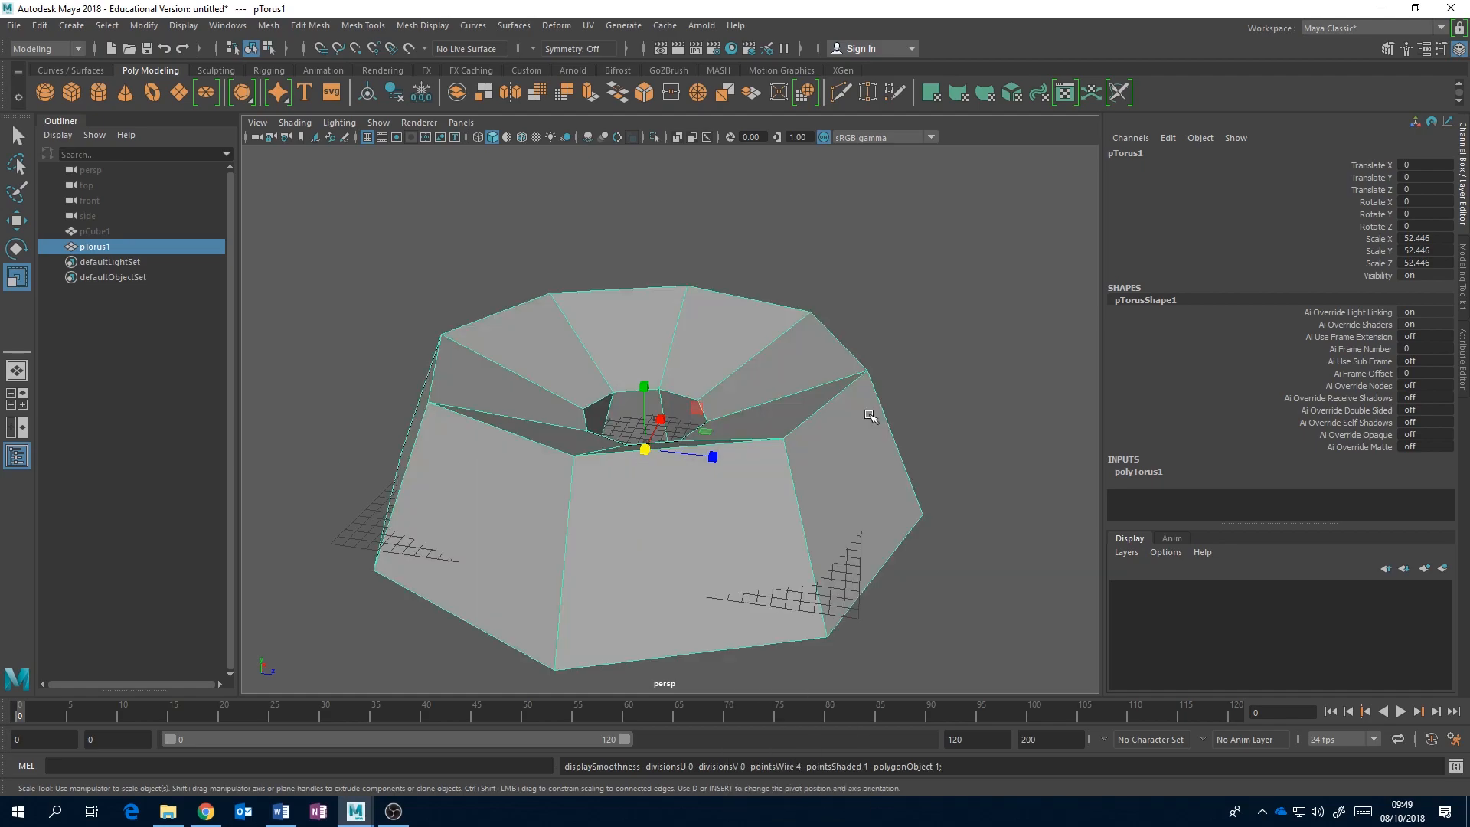
Step: Preview the torus smoothed once more, view it from a higher angle and switch the smoothing preview off
left_click(901, 431)
left_click(830, 446)
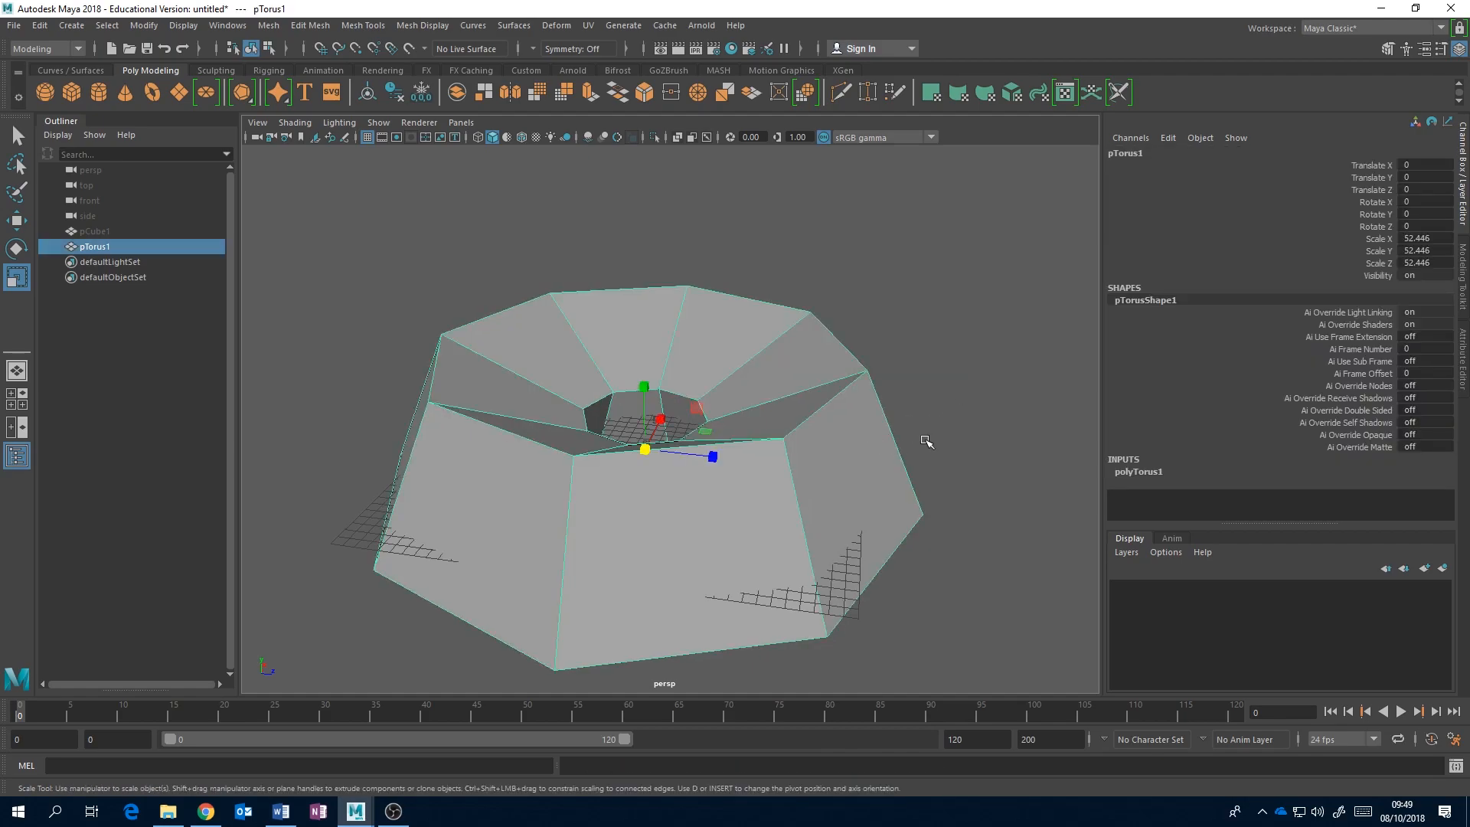
key("3")
left_click_drag(931, 447, 849, 479, "alt")
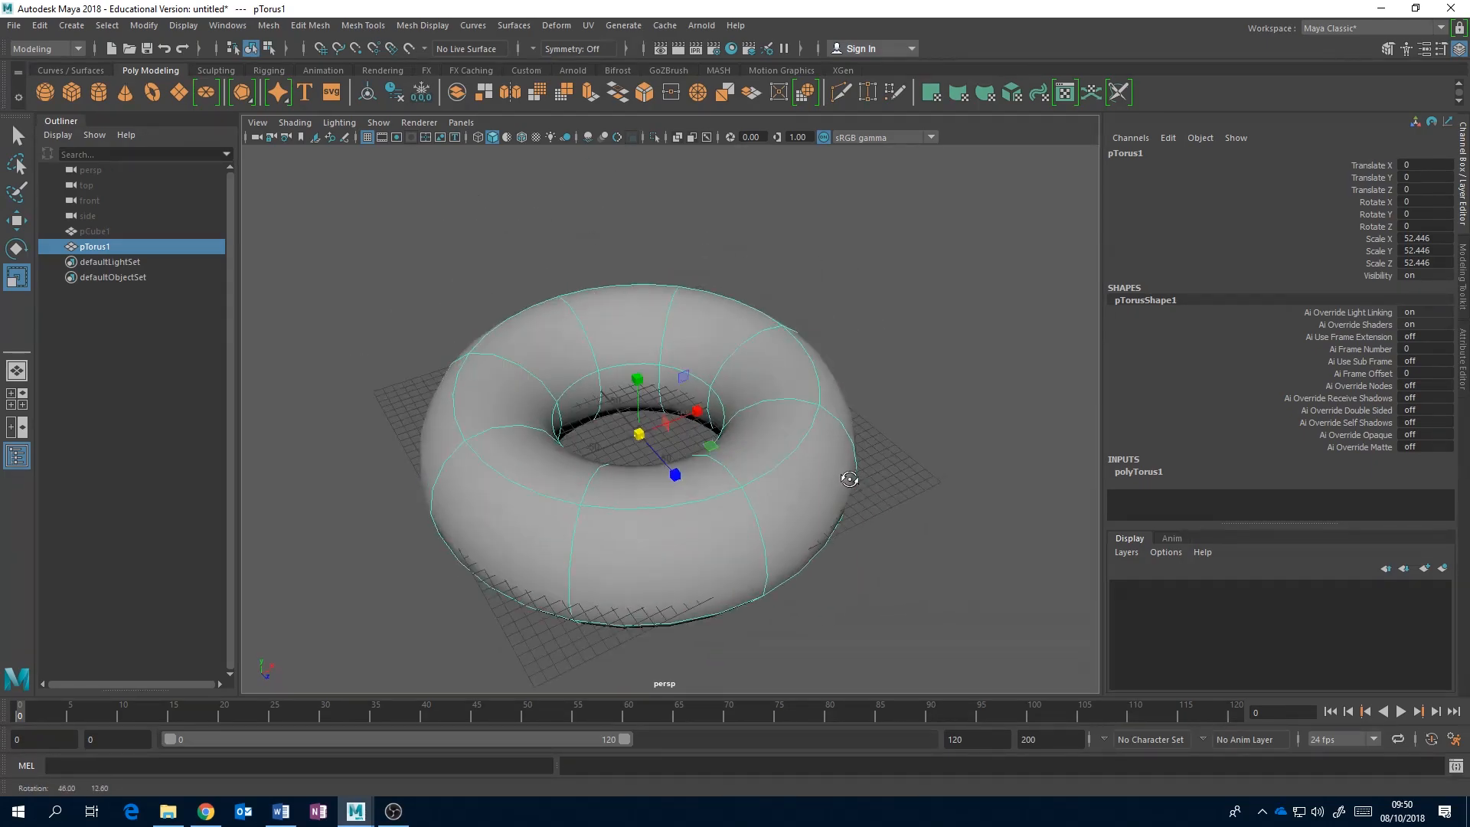
key("1")
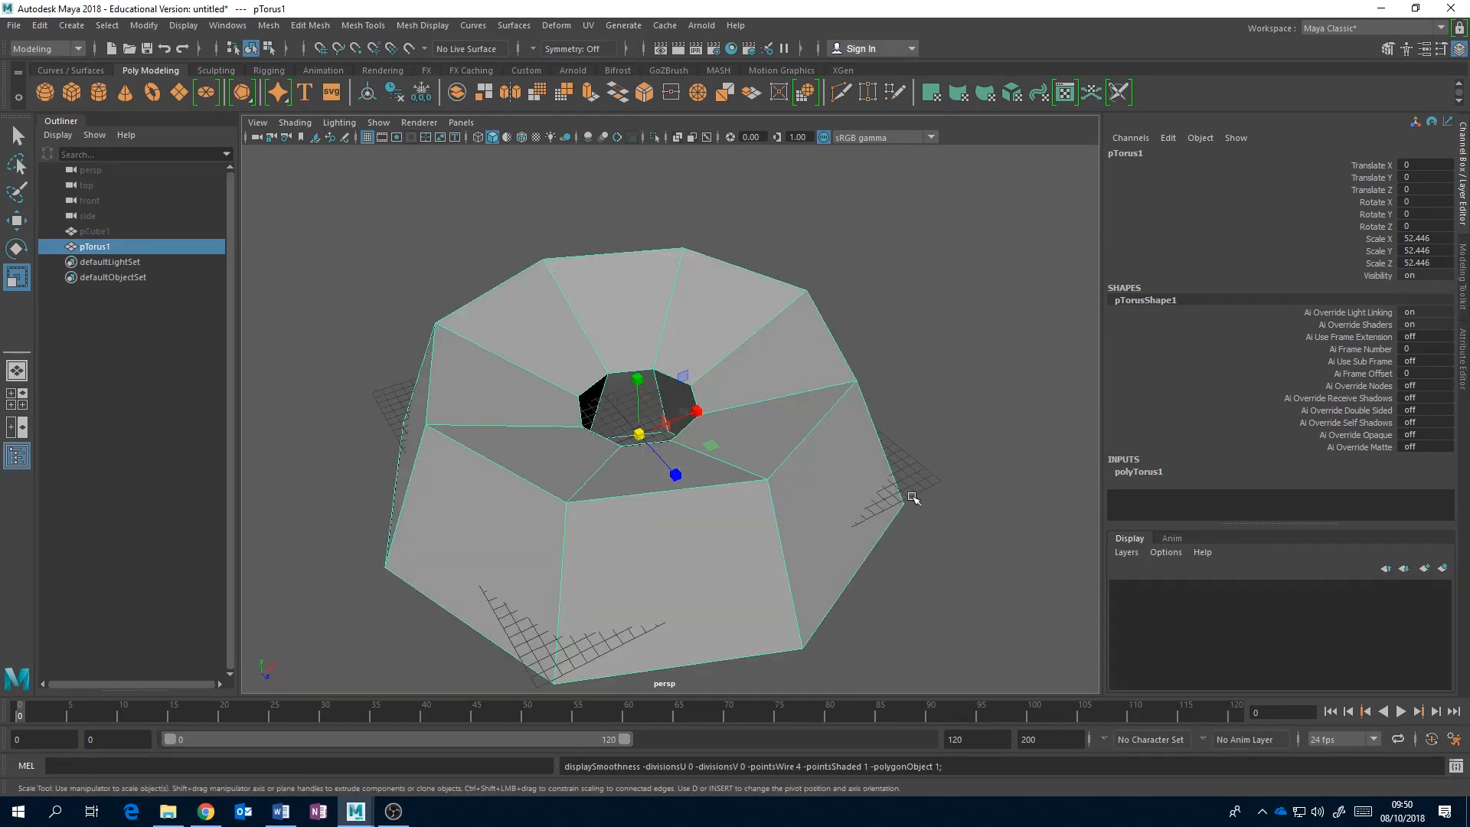
Step: Review the torus's transform, shape and polyTorus1 input settings, reselecting the torus to reopen its construction inputs
left_click(1138, 472)
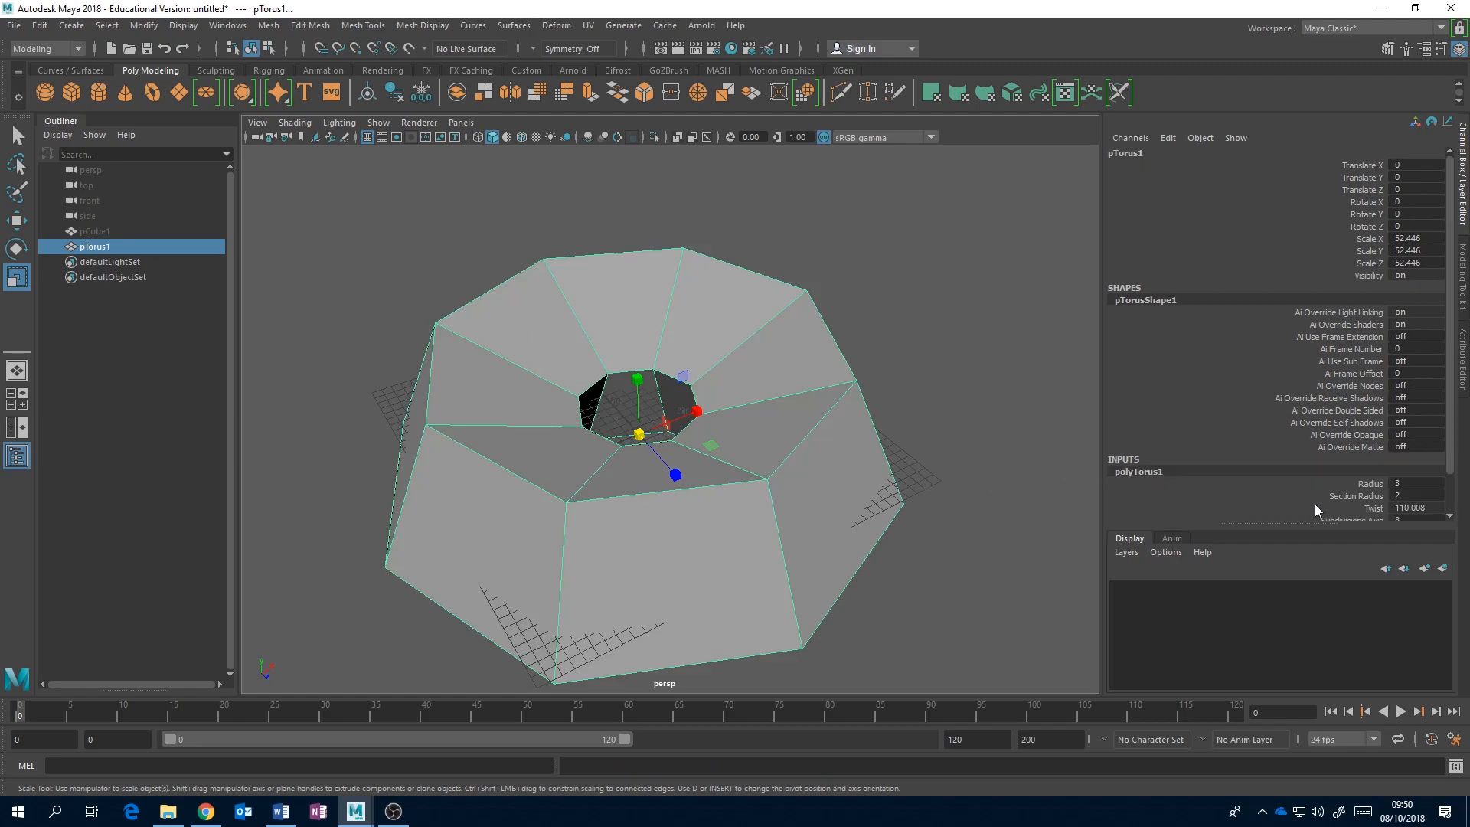
scroll(1444, 423, "down", 1)
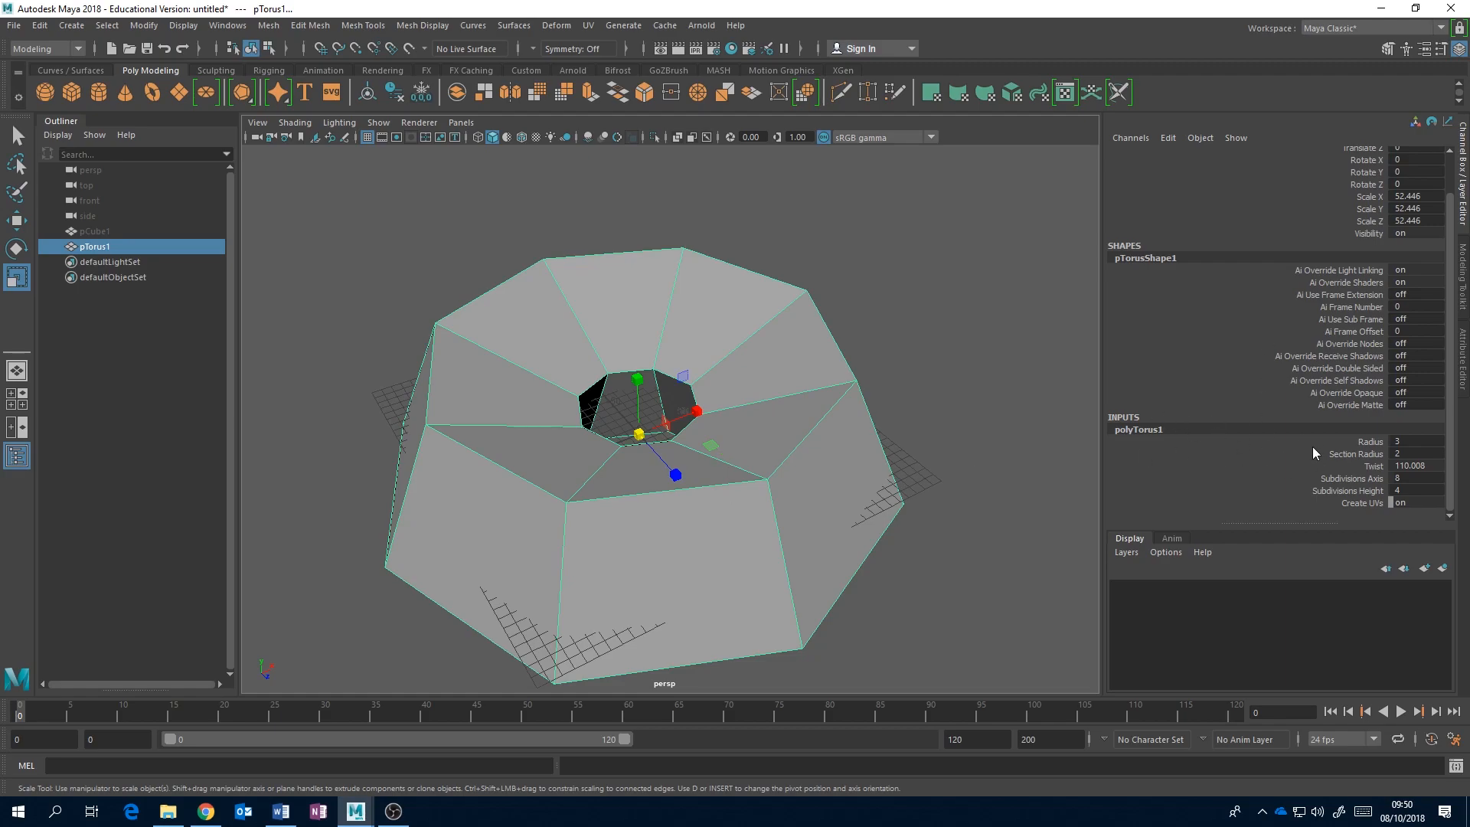
left_click(878, 338)
left_click(810, 412)
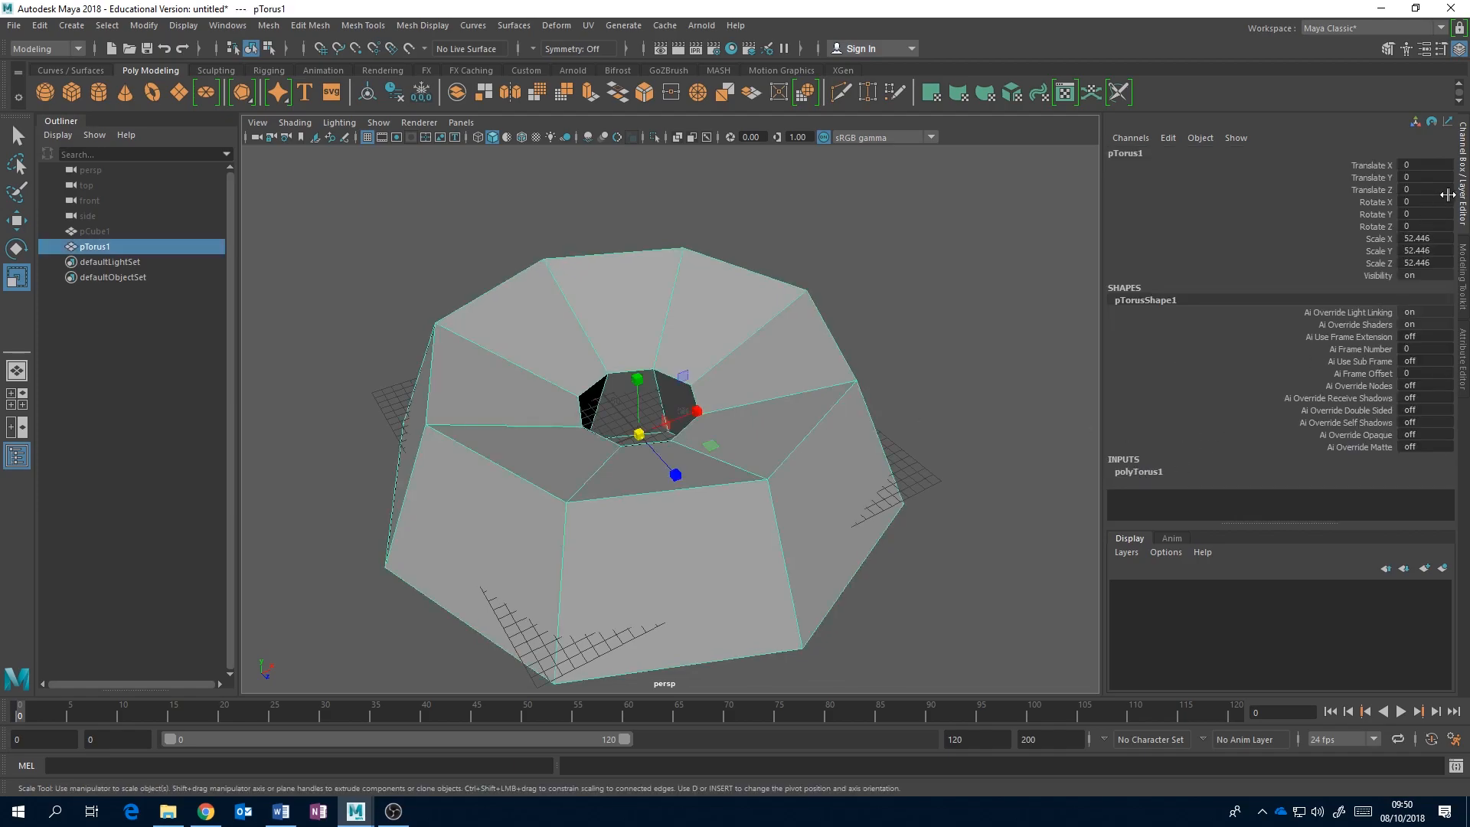
left_click(1142, 474)
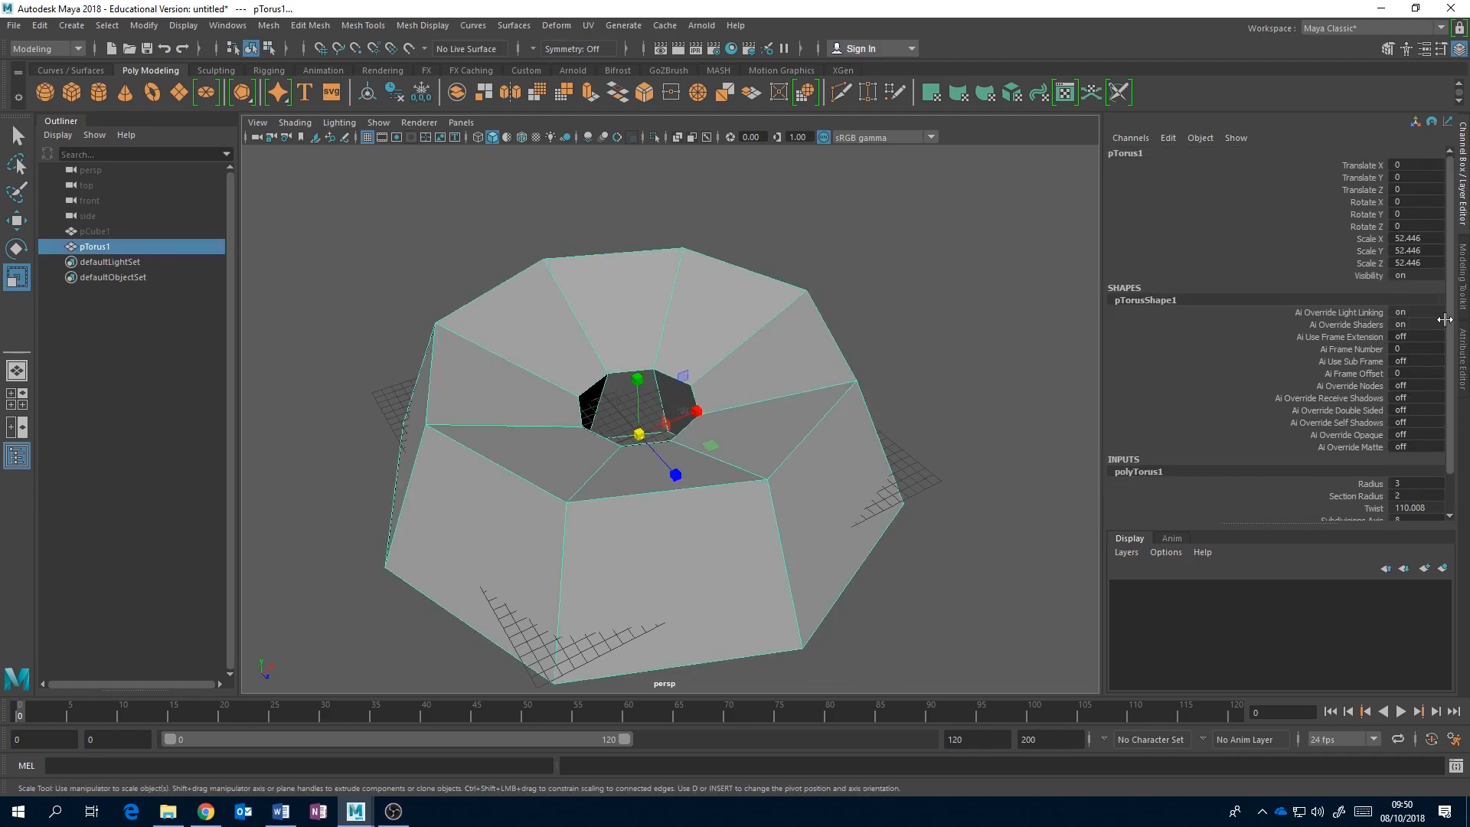
left_click_drag(1451, 318, 1451, 367)
mouse_move(882, 511)
left_mouse_down("alt")
mouse_move(877, 459)
mouse_move(870, 498)
left_mouse_up("alt")
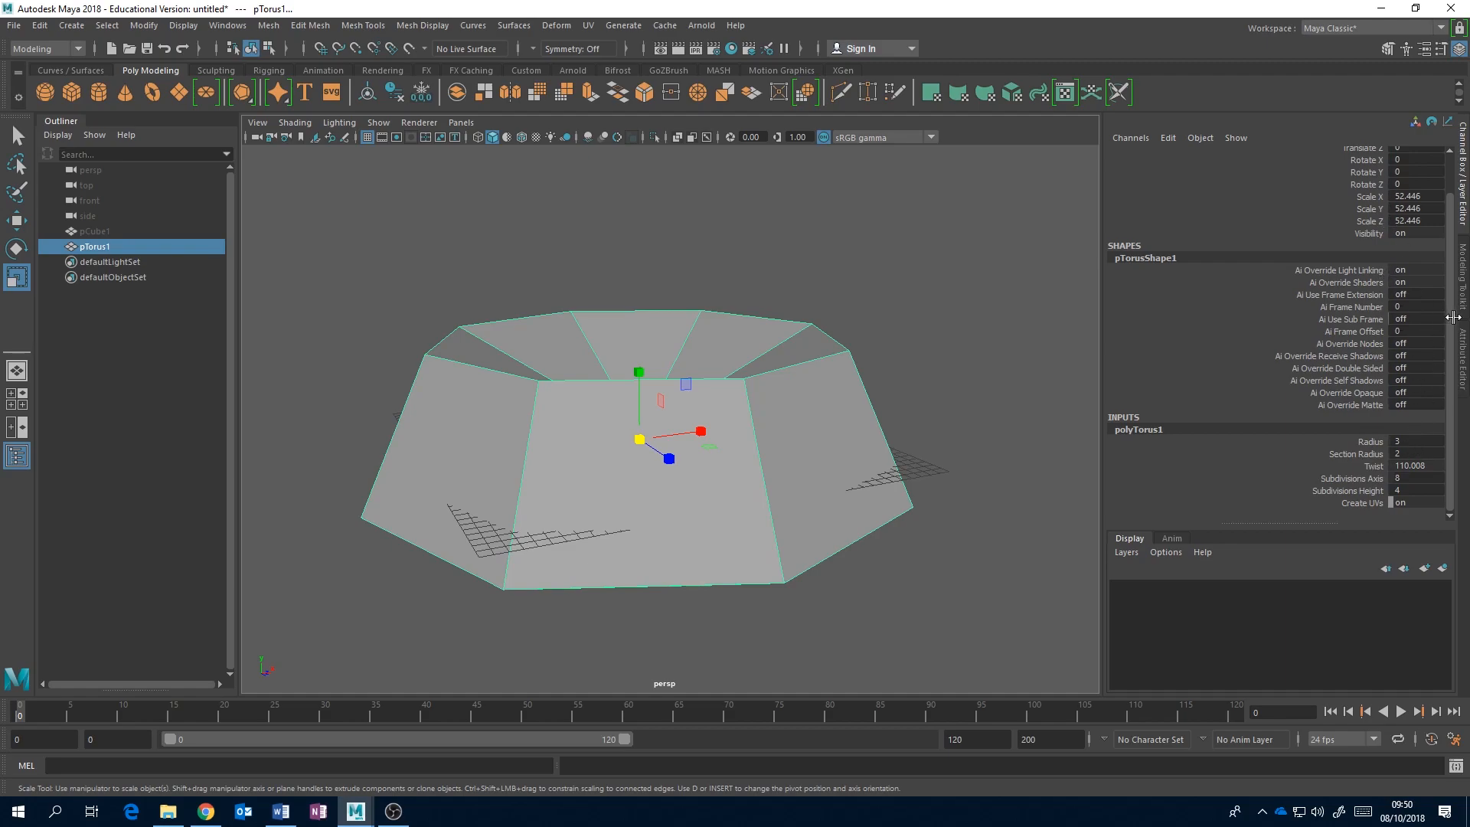
left_click_drag(1450, 313, 1450, 246)
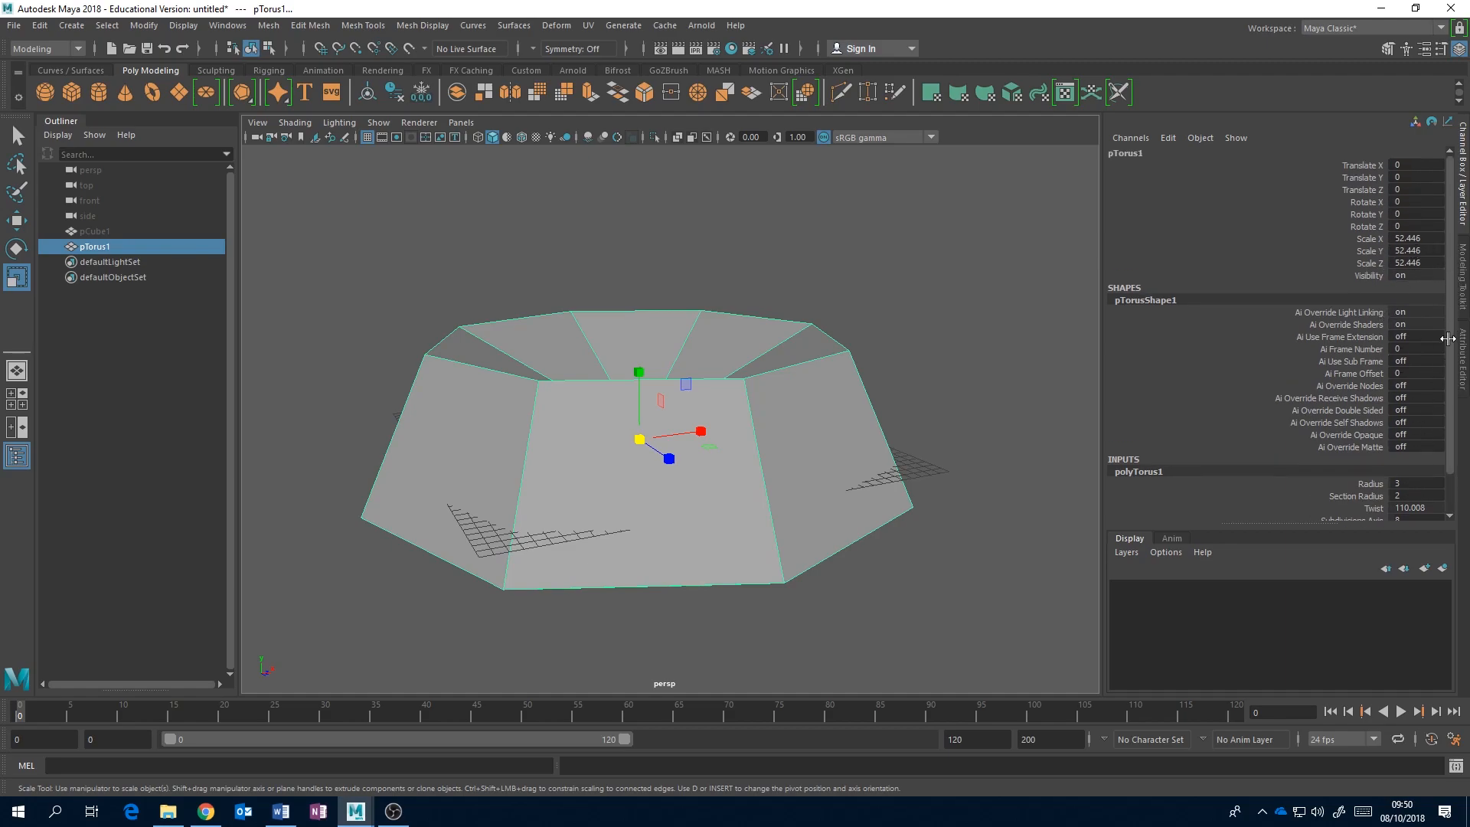
left_click_drag(918, 391, 894, 368, "alt")
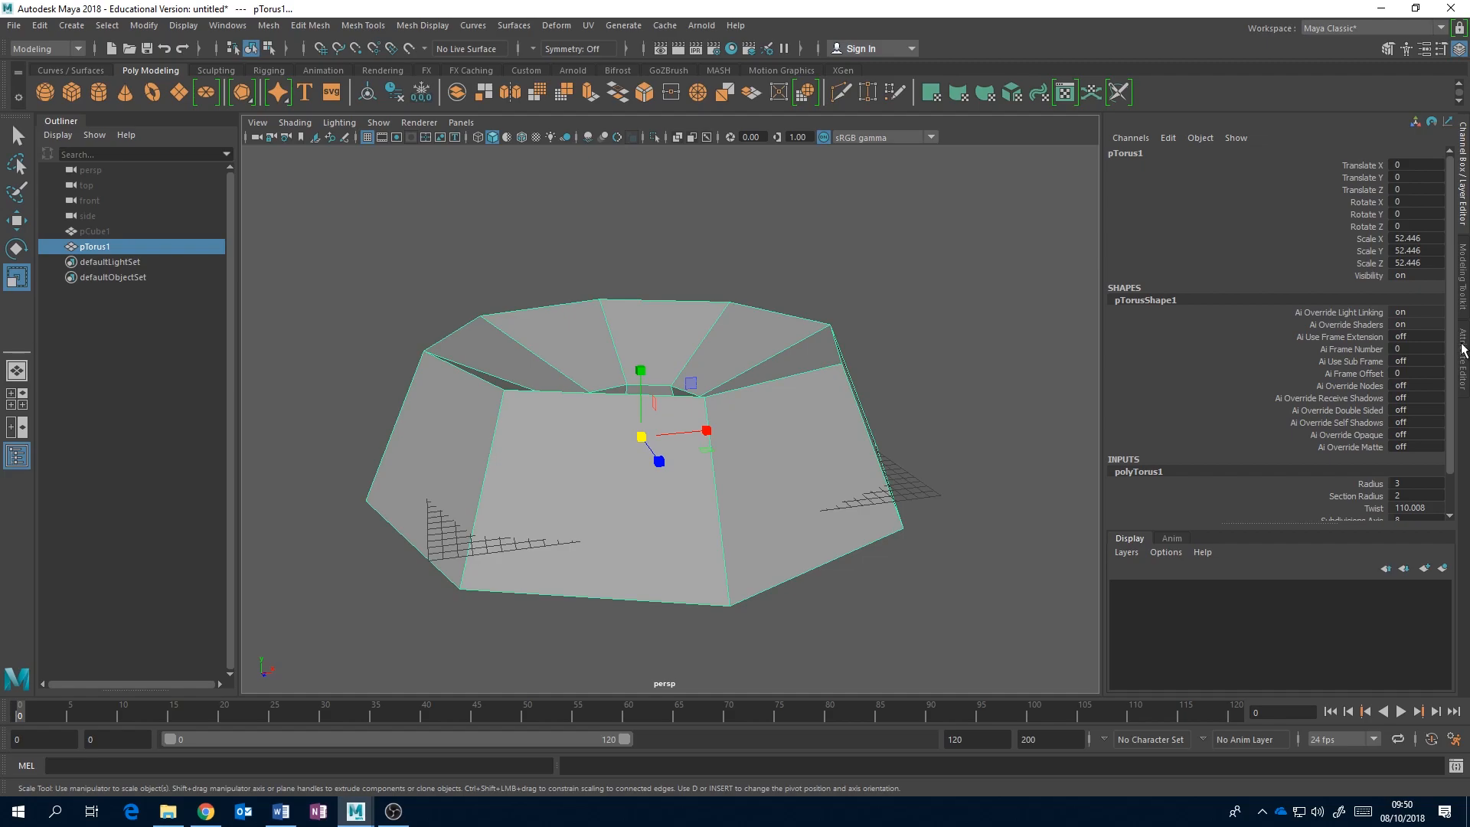
Step: Examine the torus's transform, shape and polyTorus1 nodes in the Attribute Editor and compare them with the Channel Box
left_click(1463, 346)
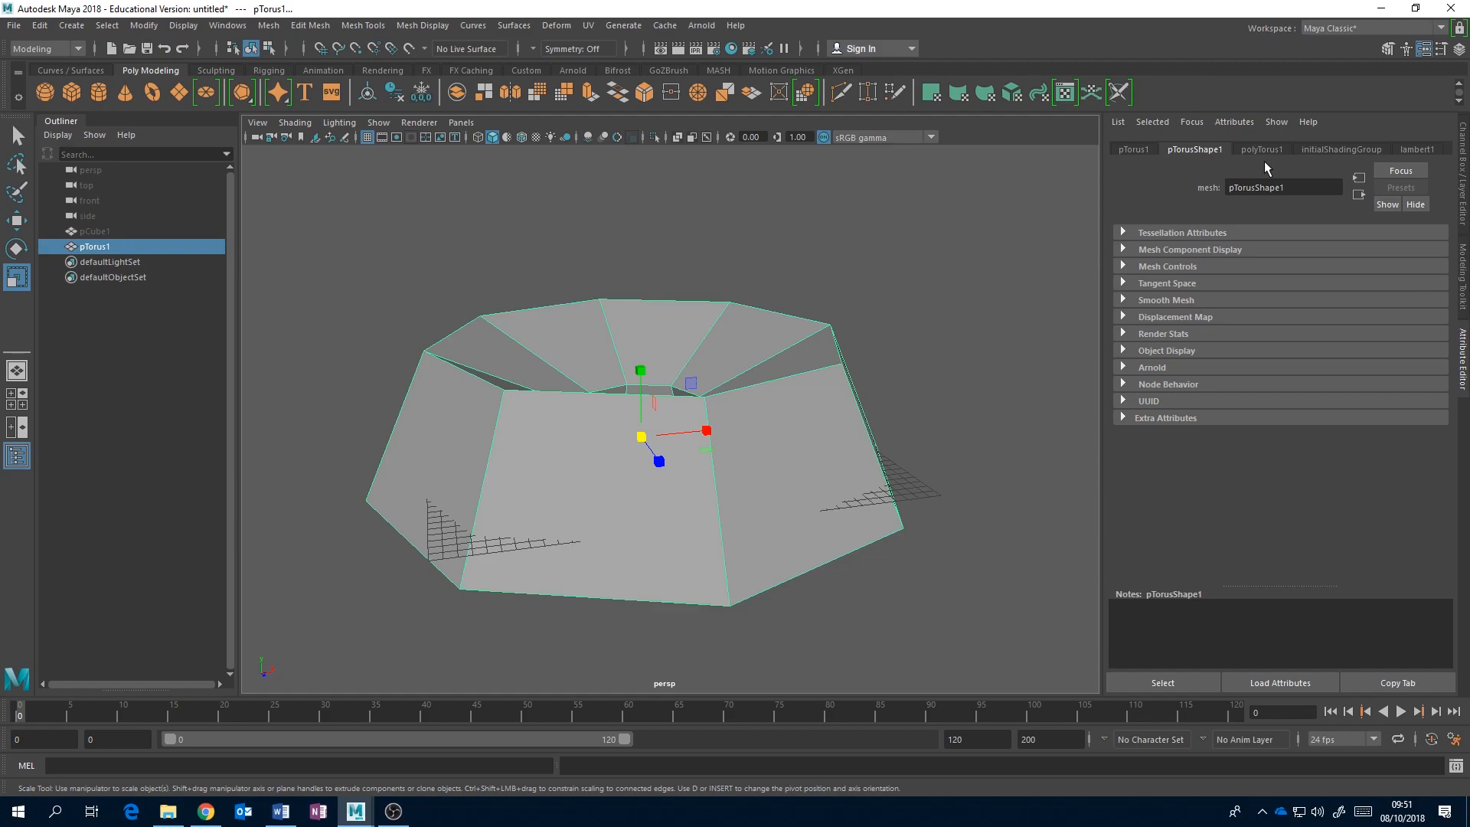
left_click(1142, 150)
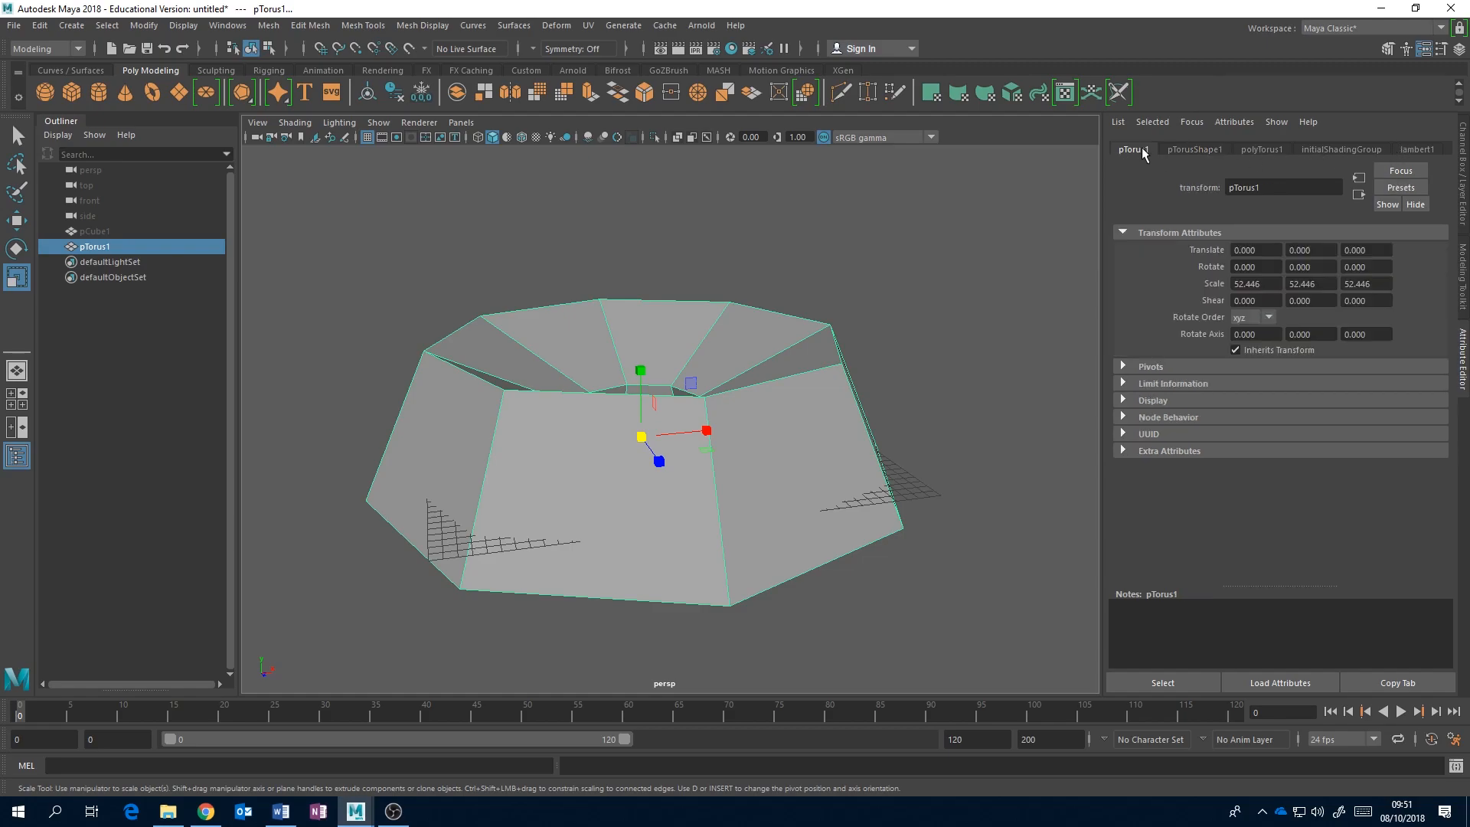
left_click(1188, 150)
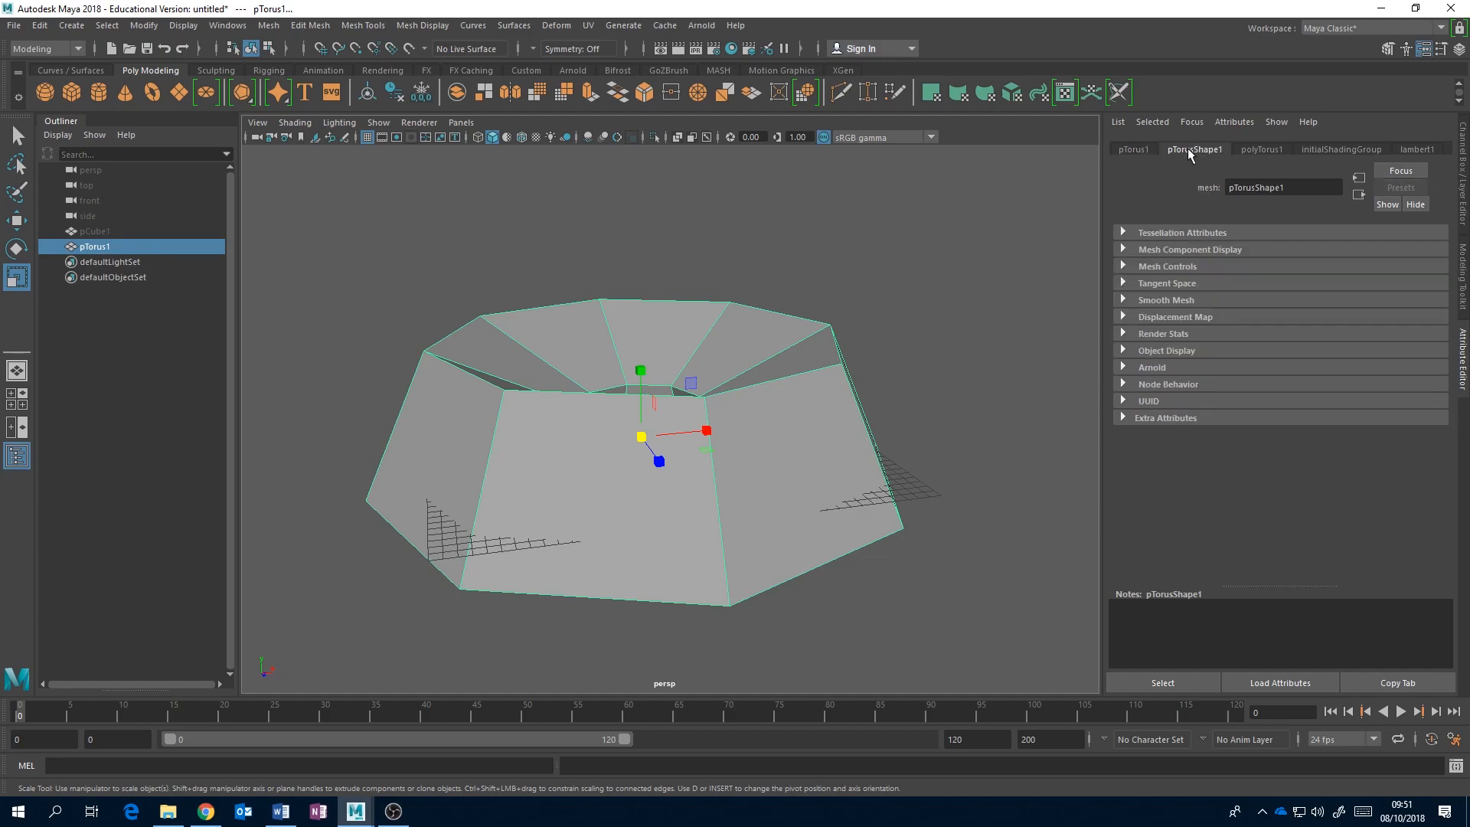
left_click(1266, 151)
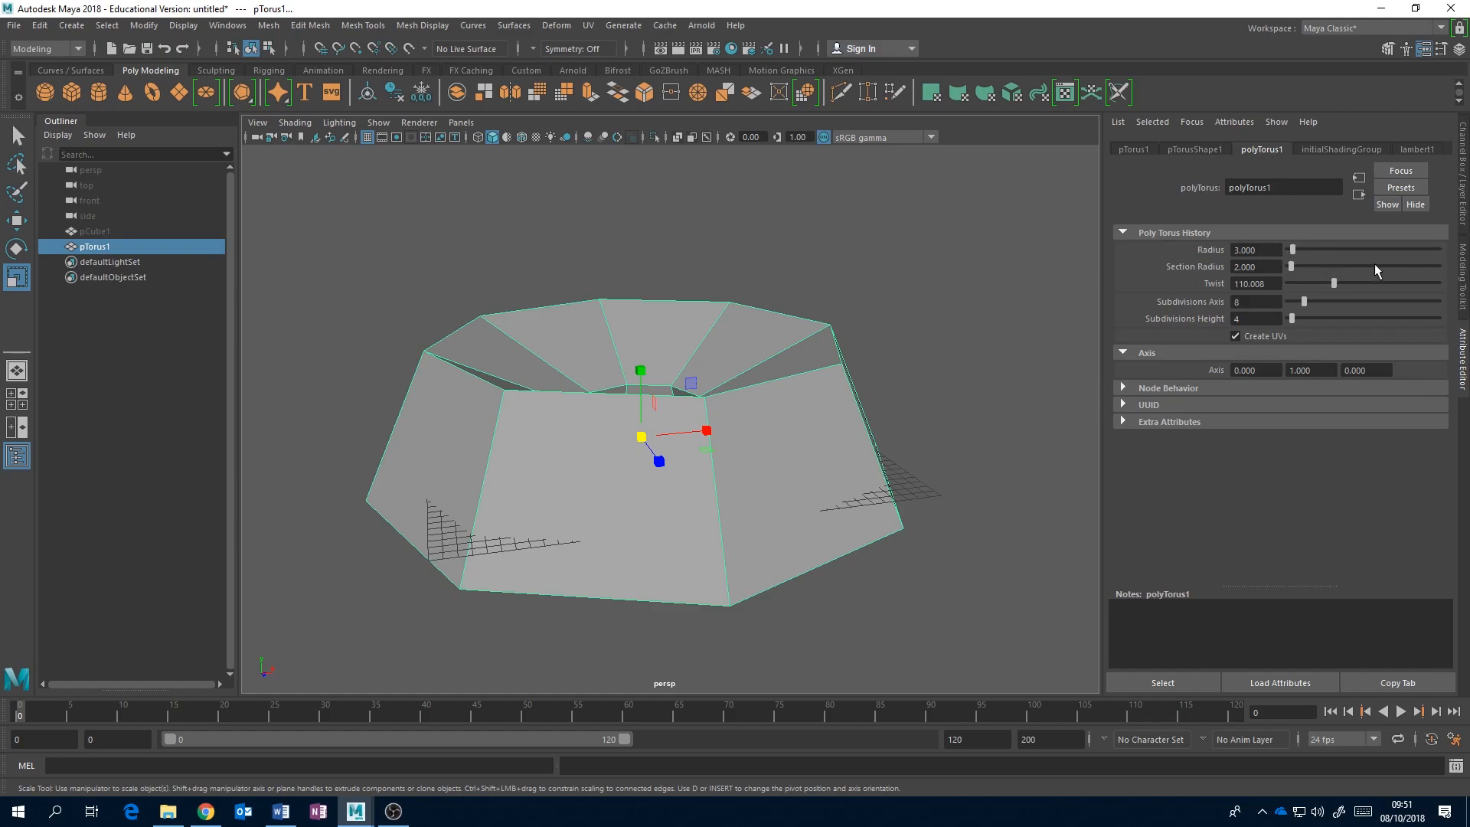
left_click(1463, 170)
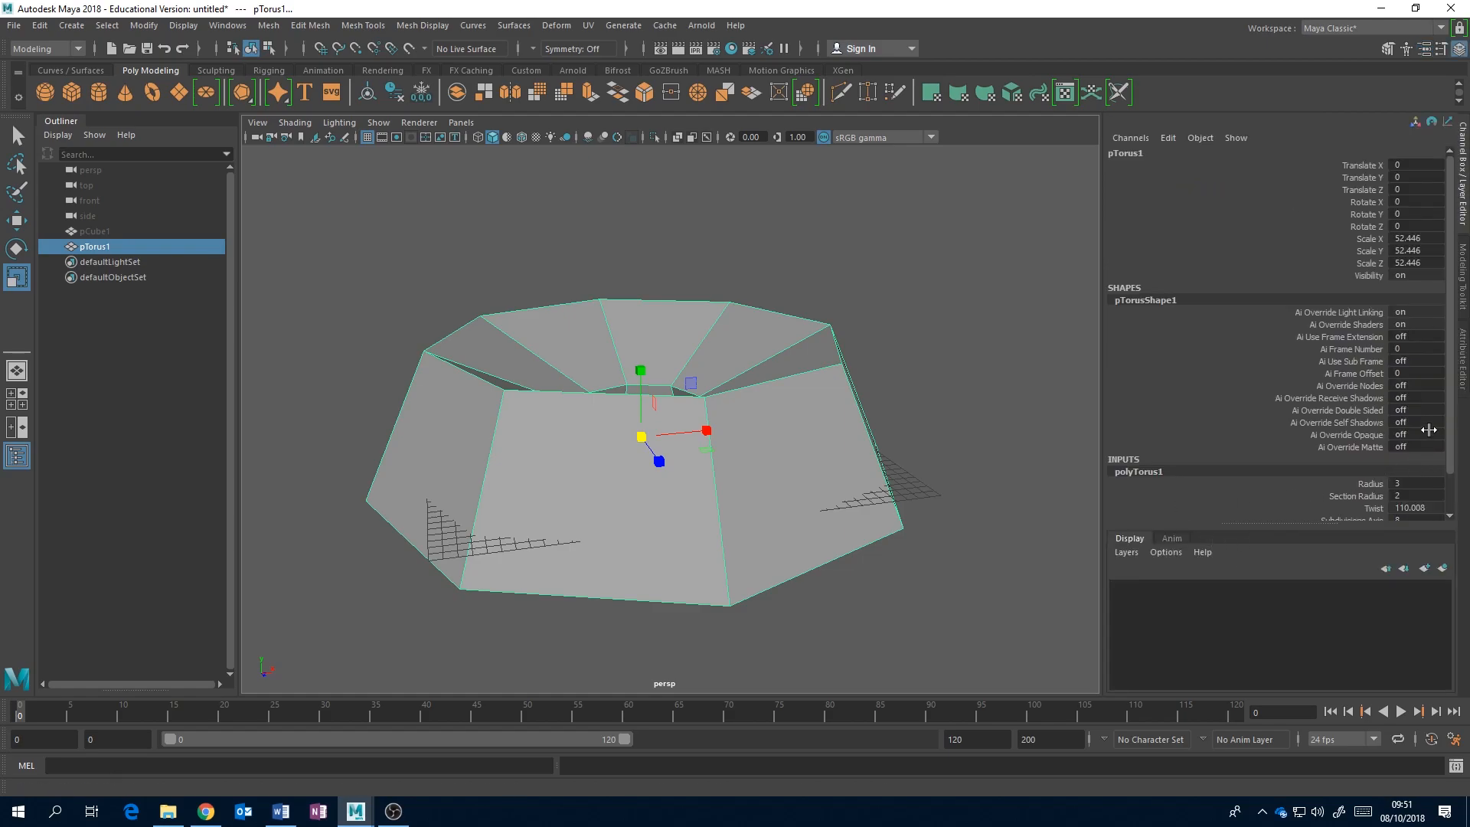
scroll(1451, 469, "down", 2)
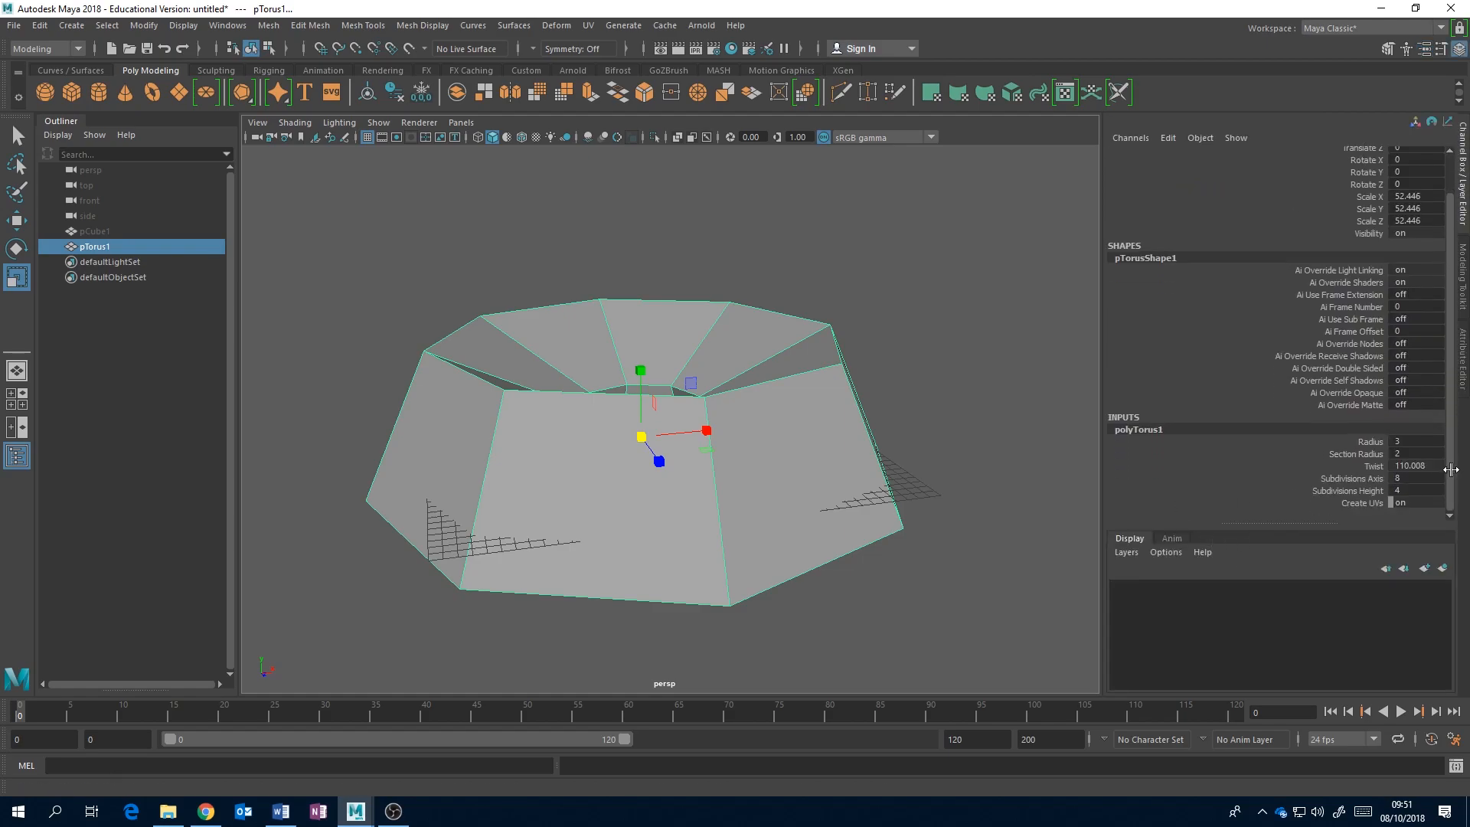
Step: Adjust the torus with the Attribute Editor sliders to Radius 5.680, Section Radius 2.587 and Twist 107.629
left_click(1463, 371)
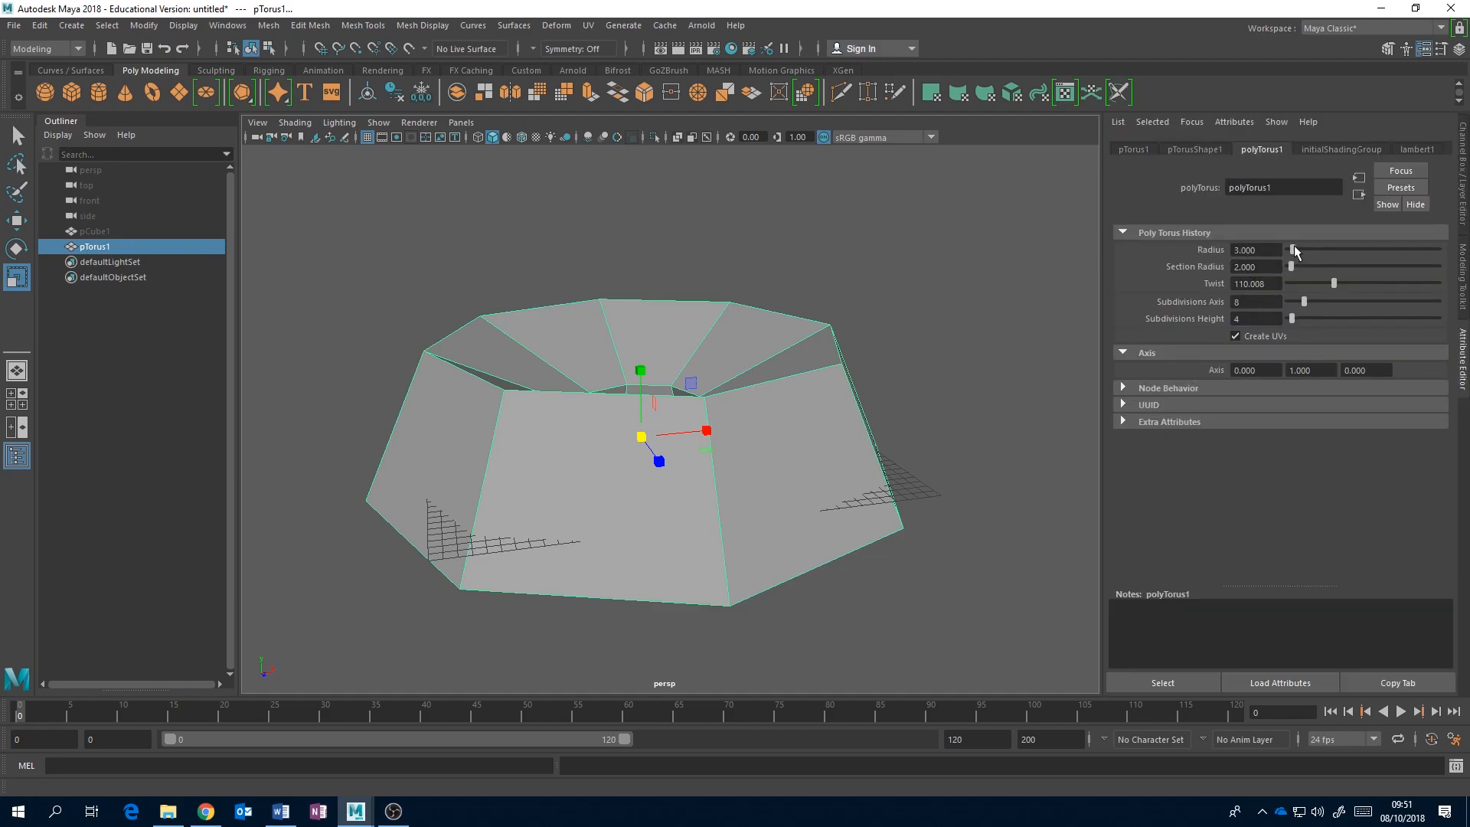
mouse_move(944, 303)
left_mouse_down("alt")
mouse_move(935, 340)
mouse_move(943, 316)
left_mouse_up("alt")
scroll(943, 315, "down", 3)
left_click_drag(1296, 247, 1303, 296)
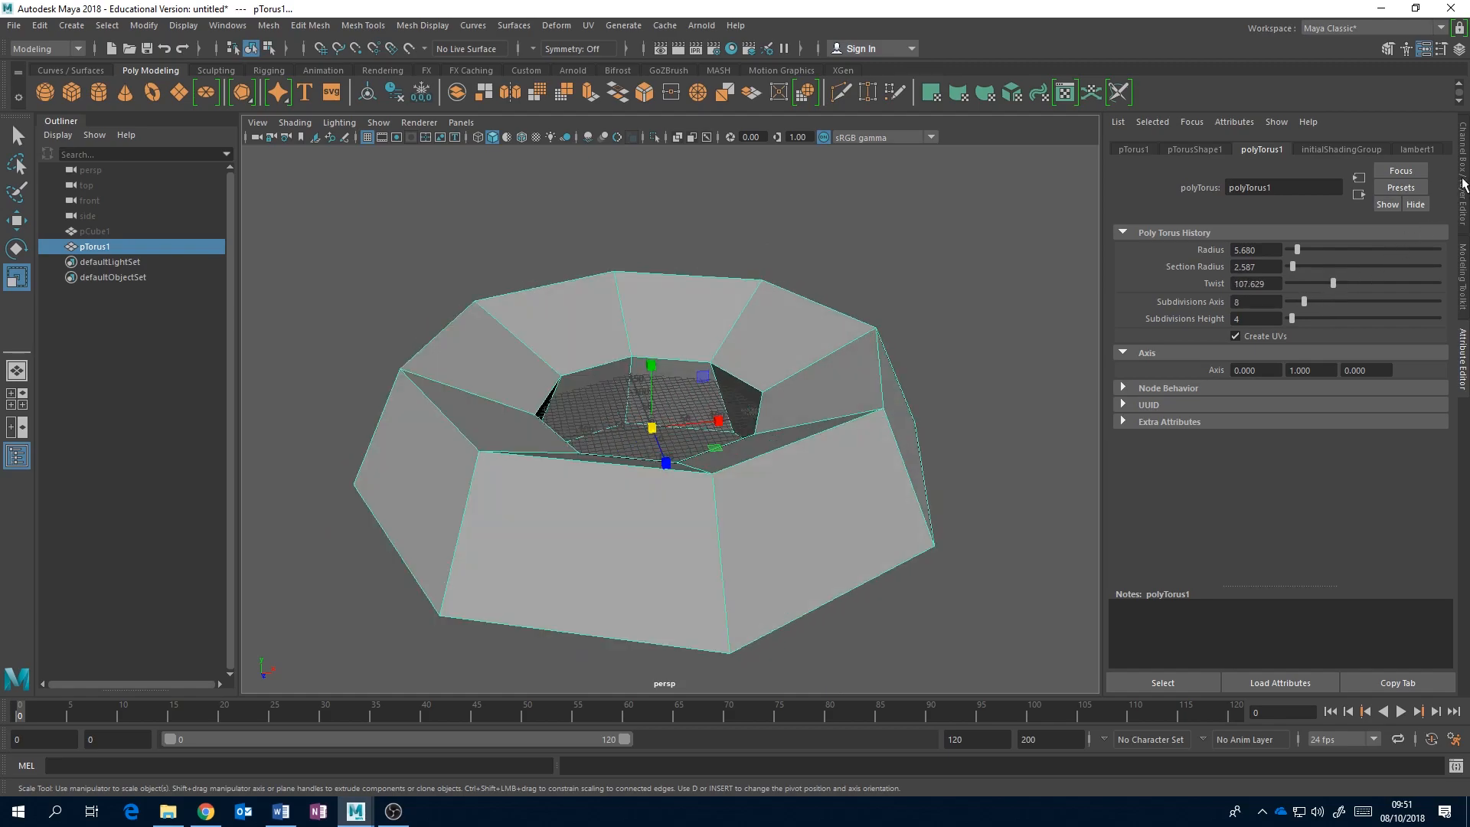
Step: Reduce the torus's Radius to 5.18 from the Channel Box and return to the Attribute Editor
left_click(1462, 187)
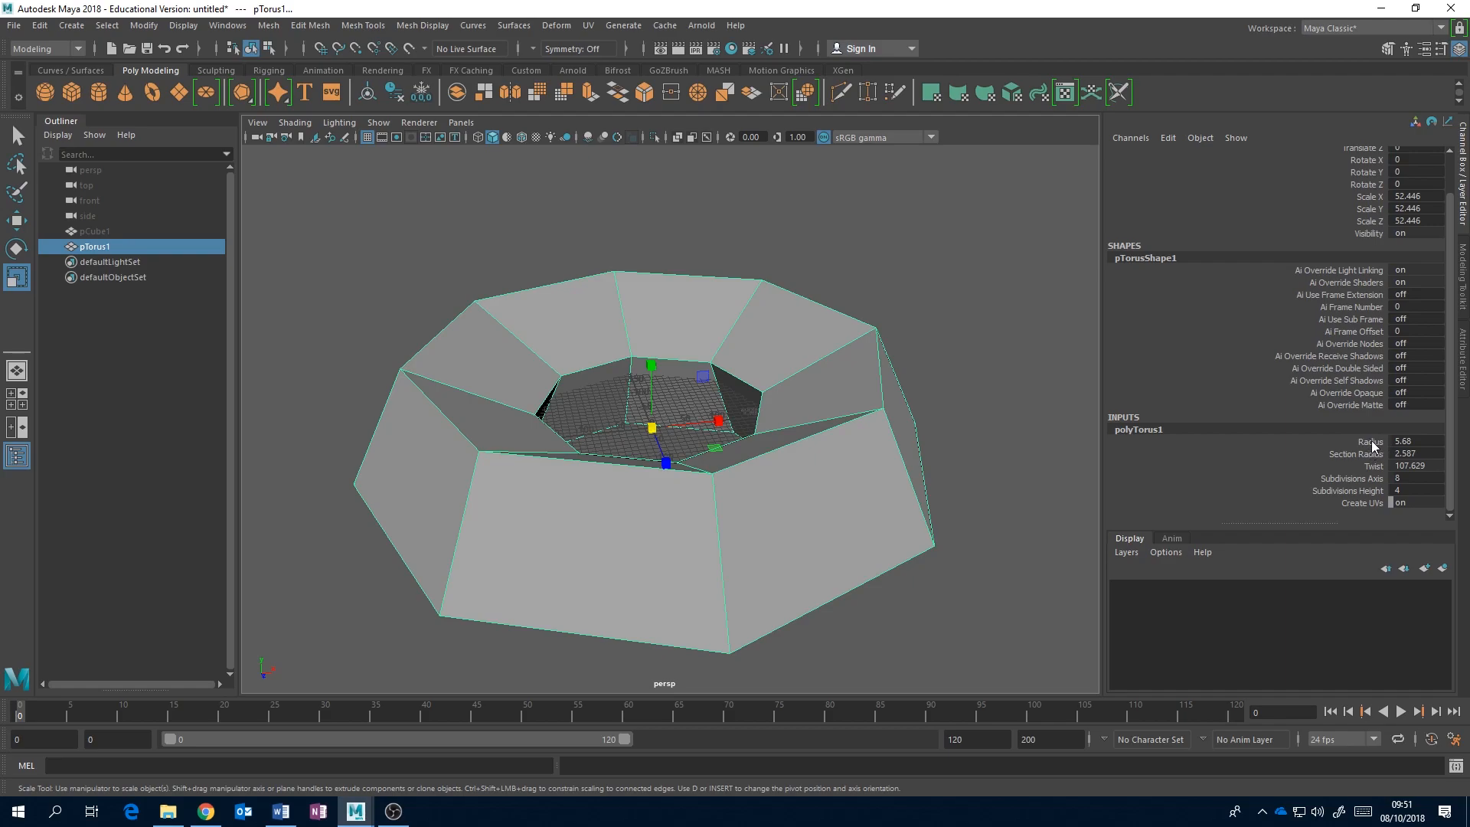
left_click(1378, 443)
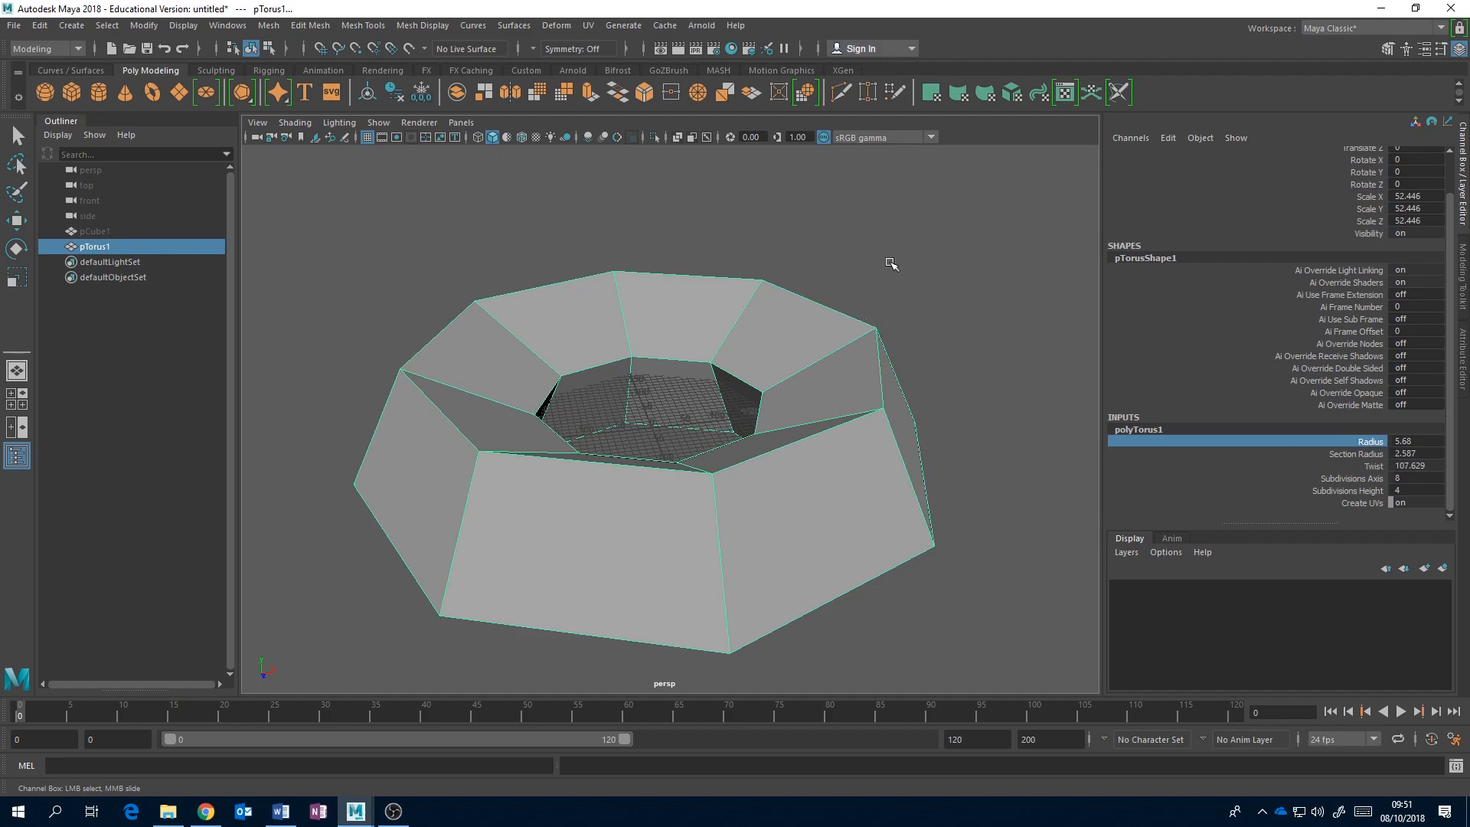
mouse_move(937, 250)
middle_mouse_down()
mouse_move(953, 253)
mouse_move(907, 260)
mouse_move(937, 254)
middle_mouse_up()
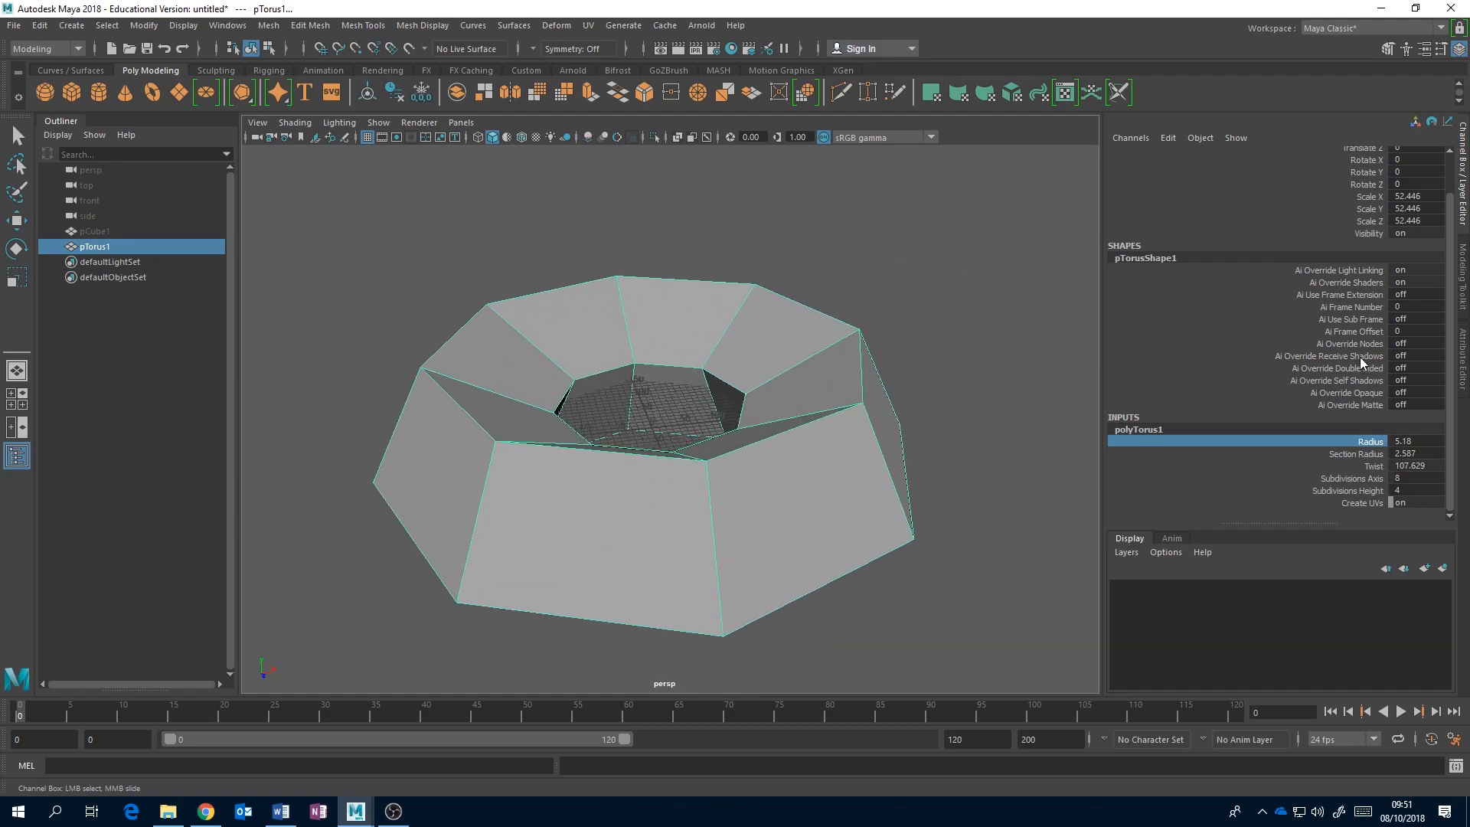
left_click(1465, 347)
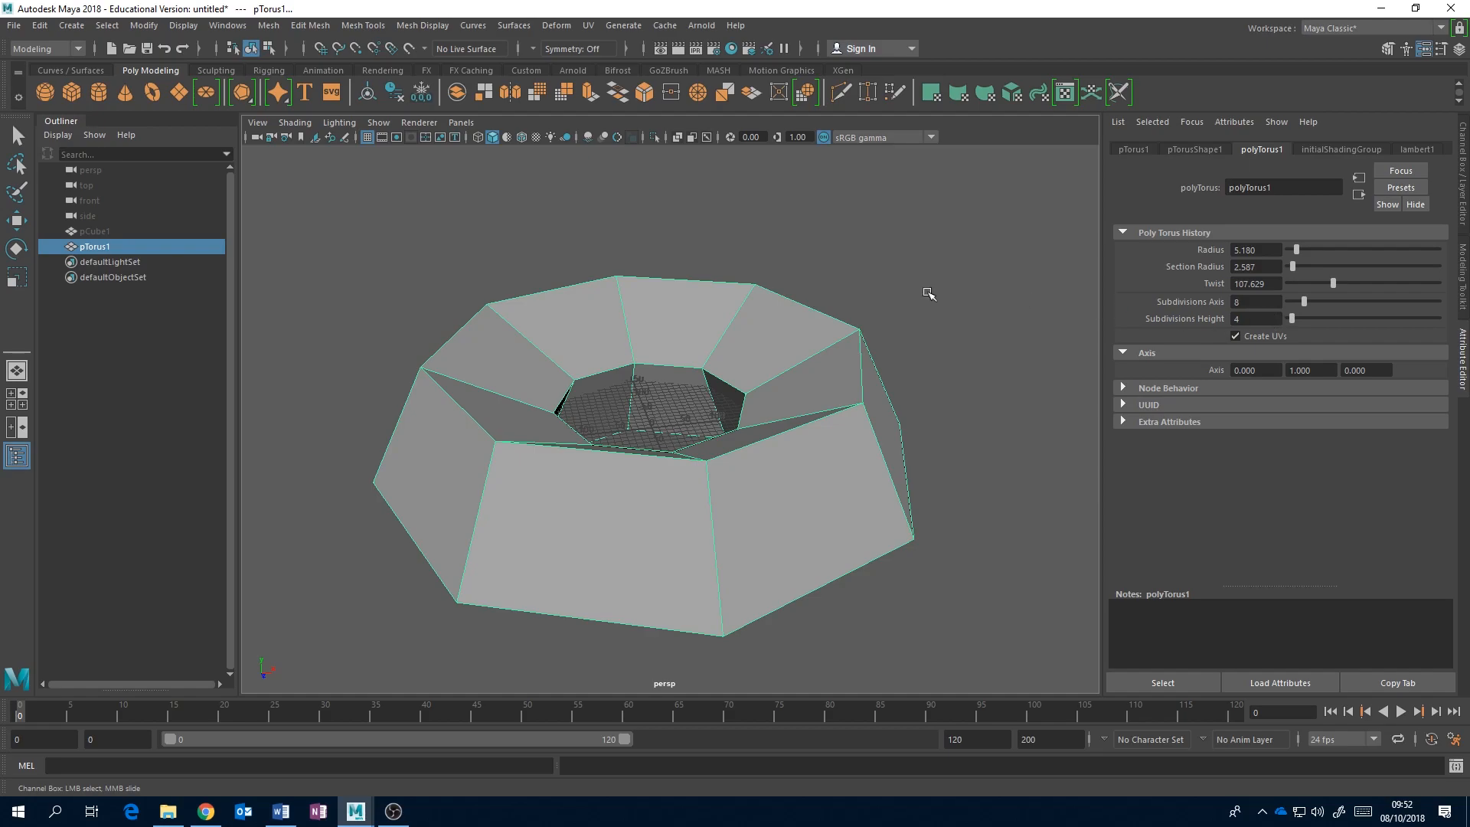
Step: View the torus from several angles and delete it
middle_click_drag(937, 291, 922, 351, "alt")
left_click_drag(922, 351, 899, 306, "alt")
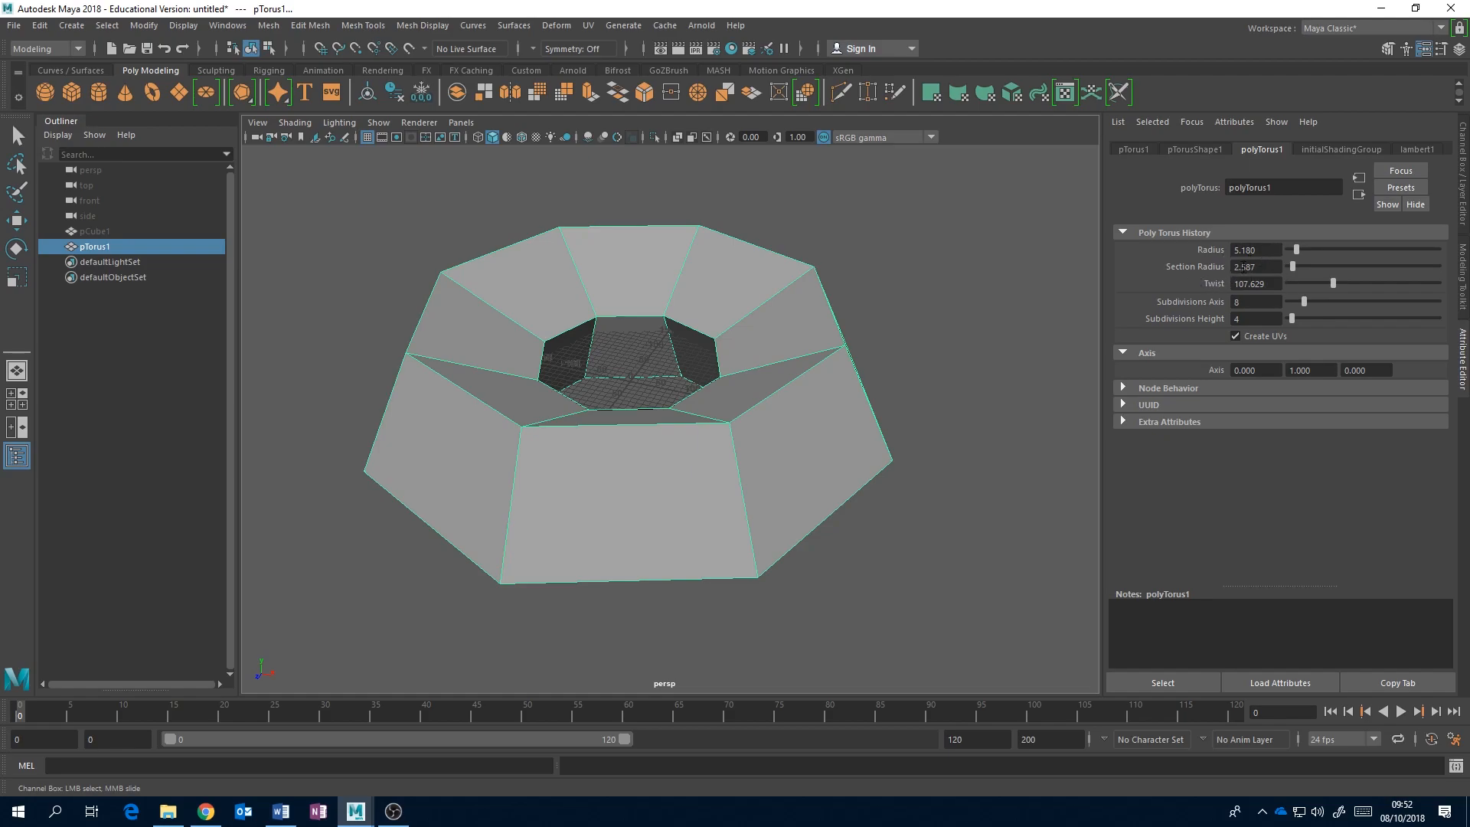
left_click_drag(1068, 289, 968, 302, "alt")
key("r")
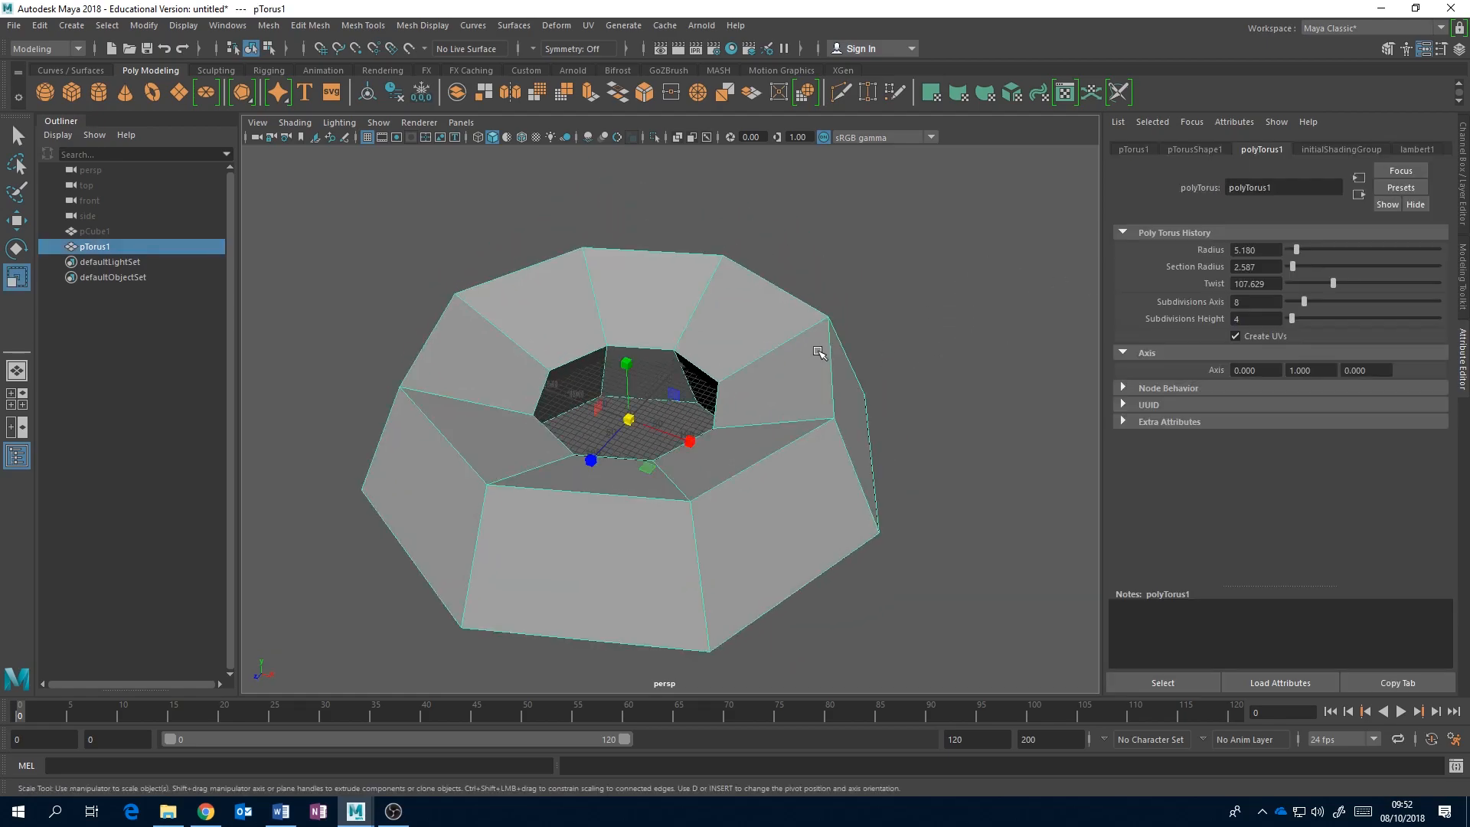
key("Delete")
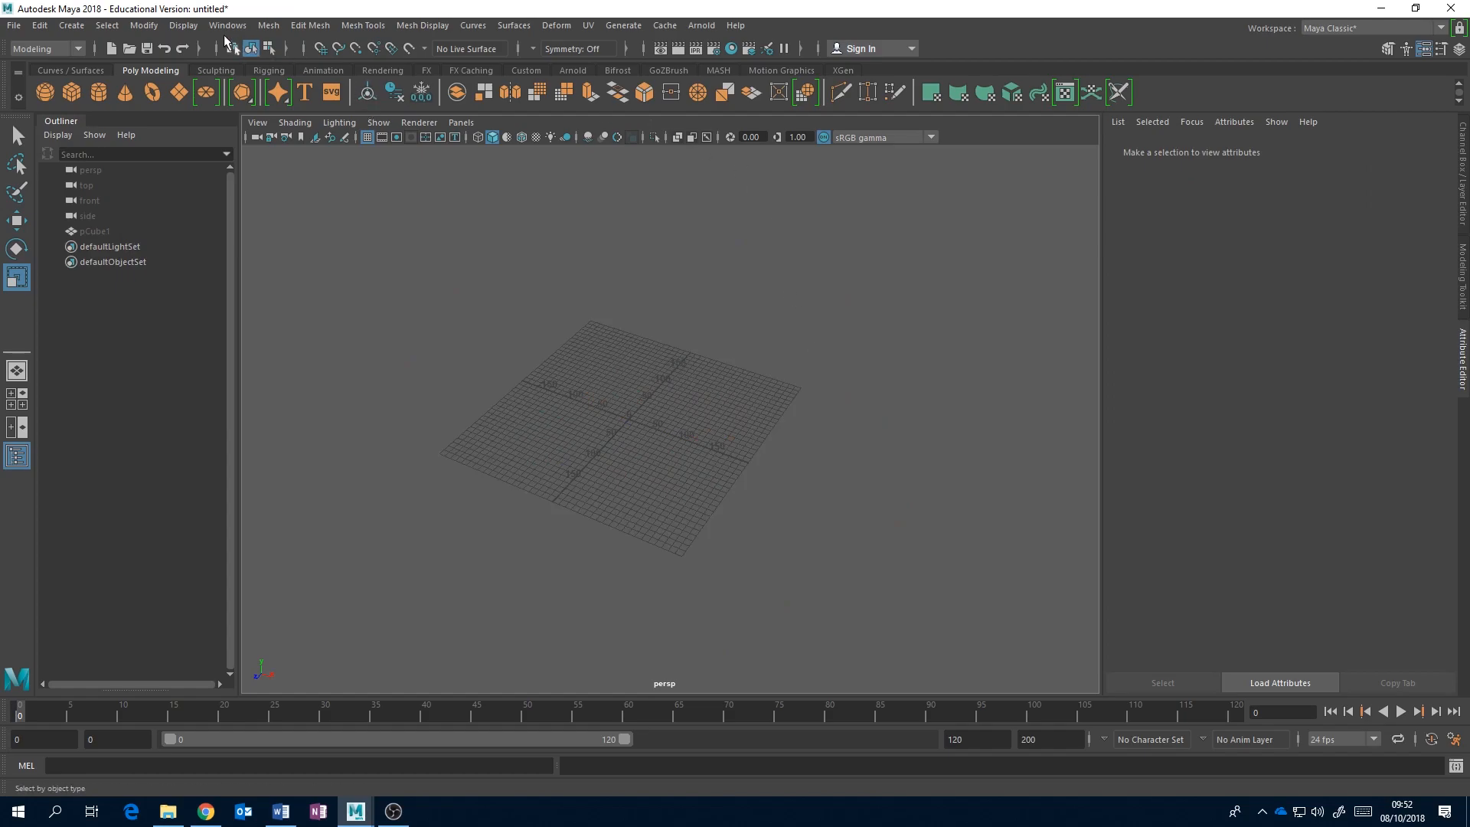
Step: Create a polygon helix with the default options, scale it up and delete it
left_click(71, 26)
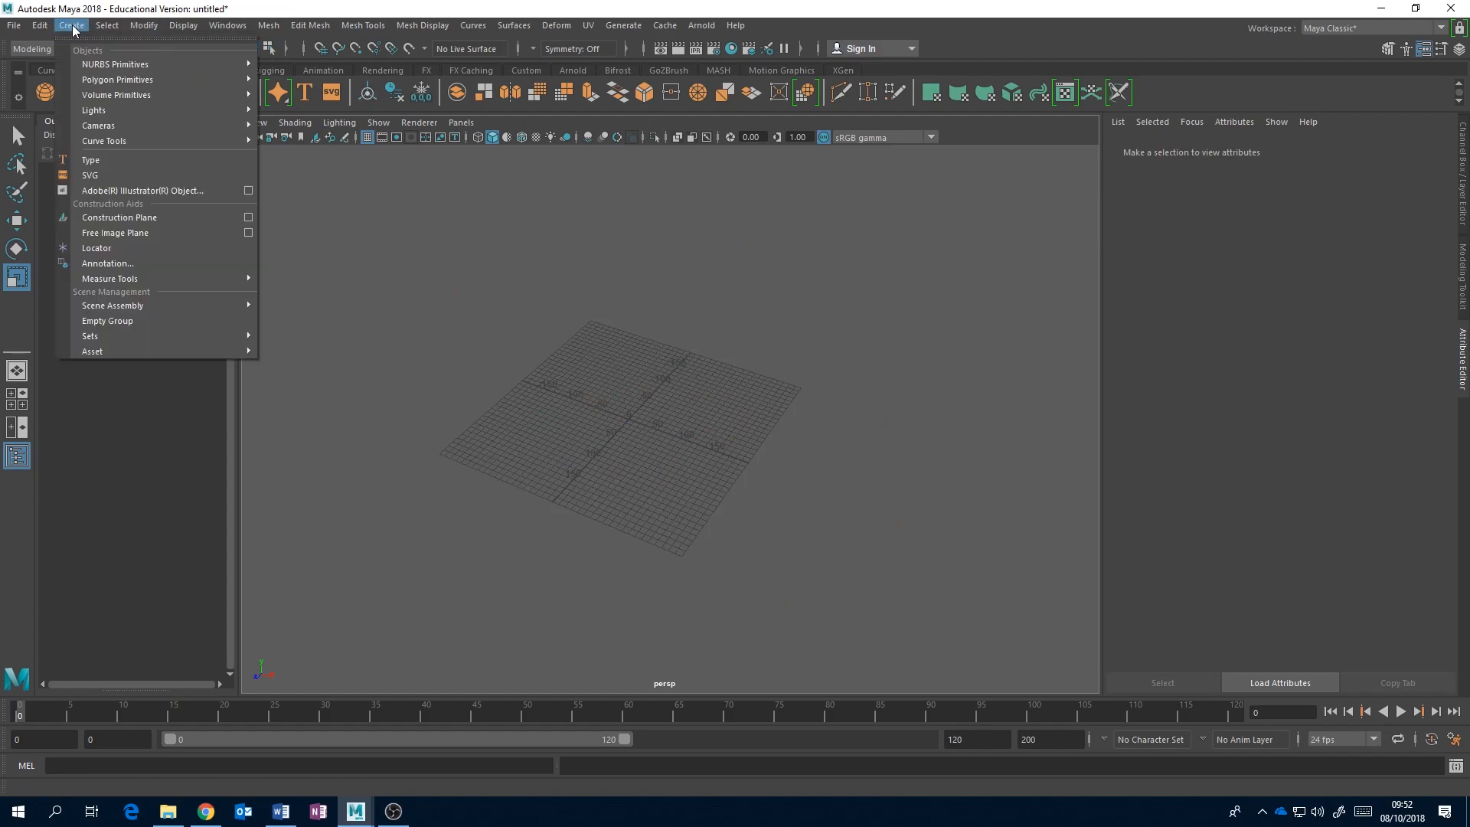
mouse_move(115, 81)
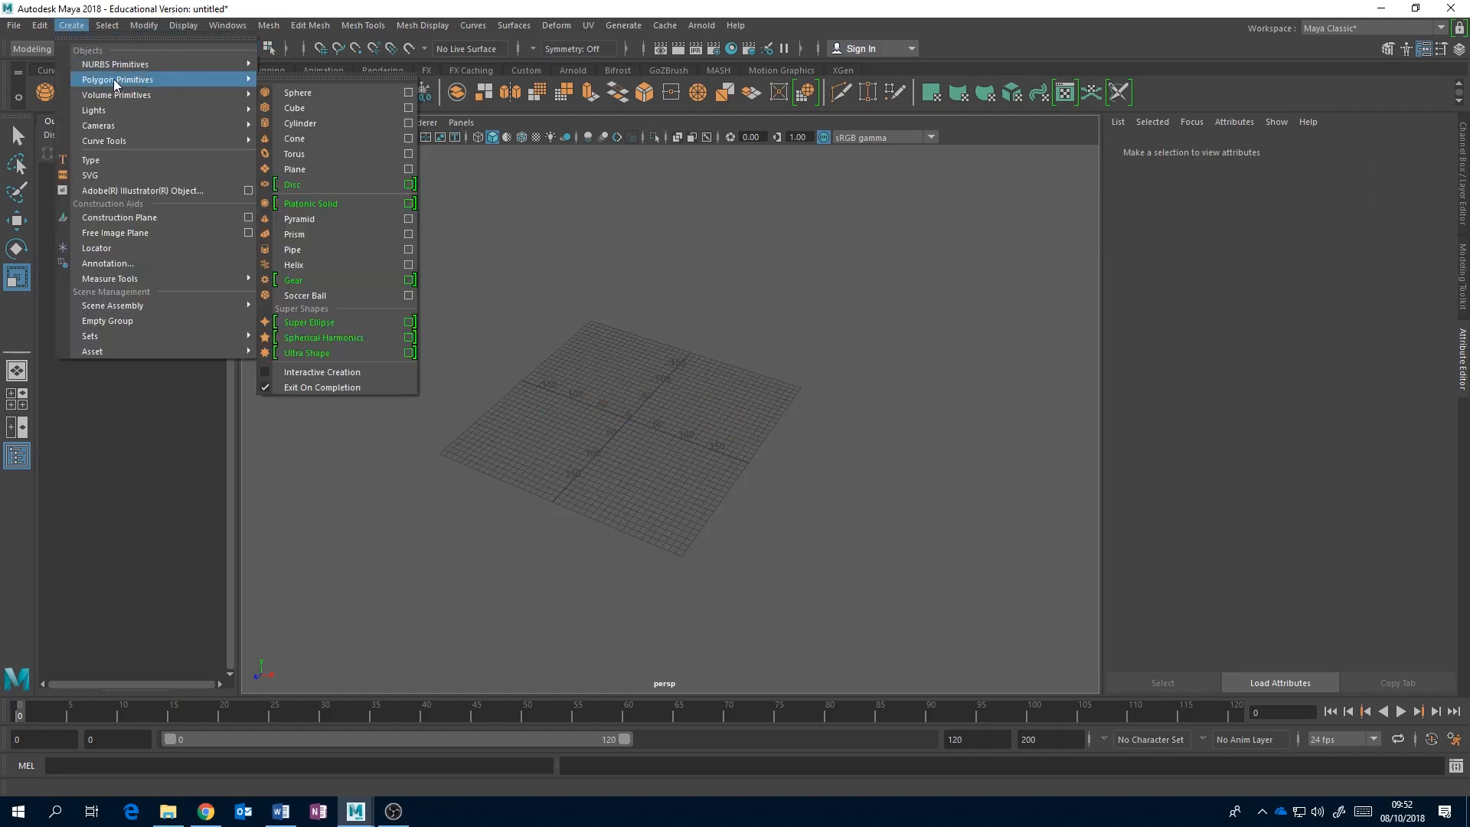
left_click(302, 265)
left_click_drag(778, 394, 784, 384, "alt")
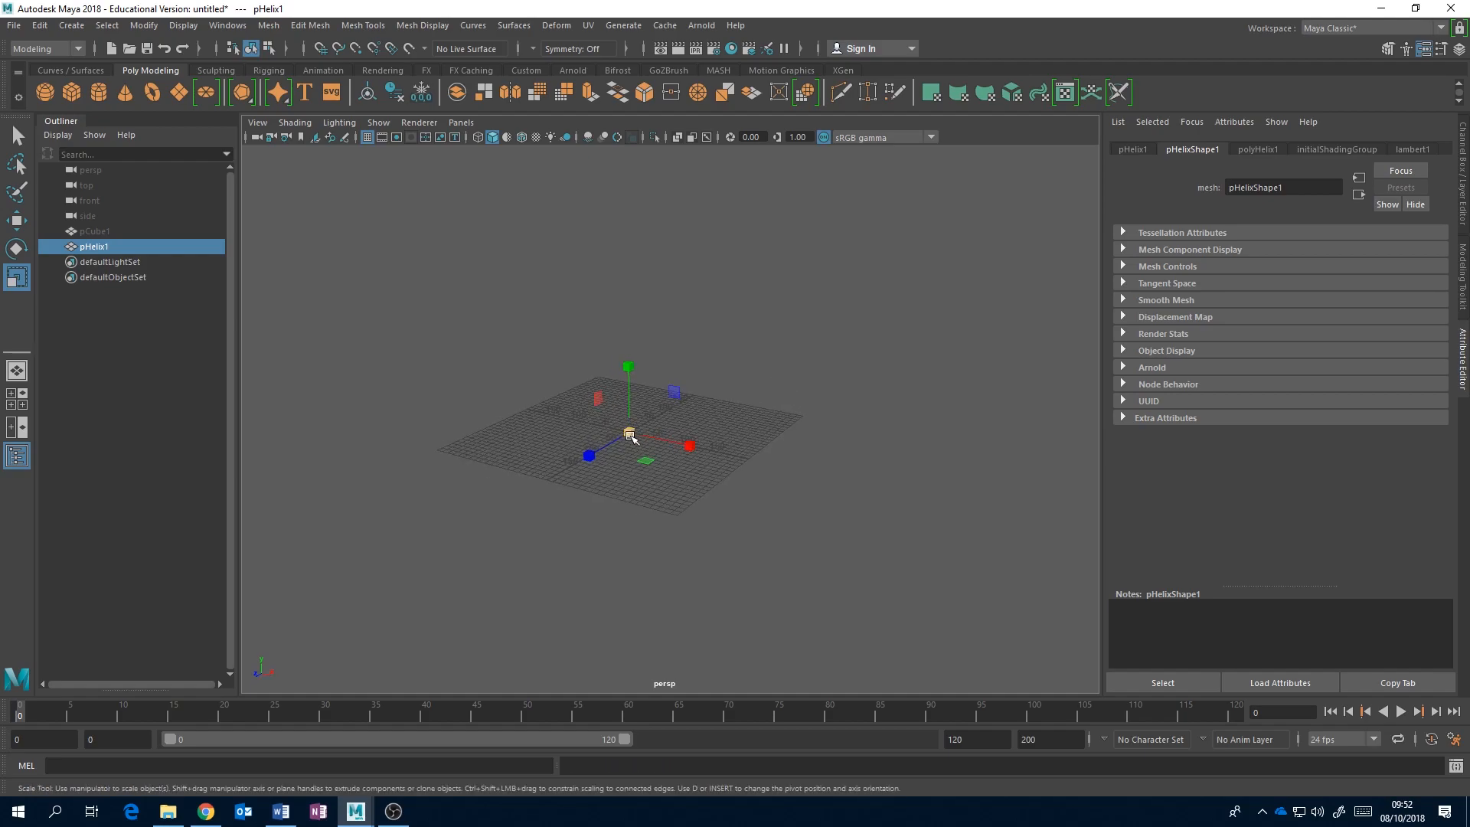
left_click_drag(630, 433, 742, 364)
key("Delete")
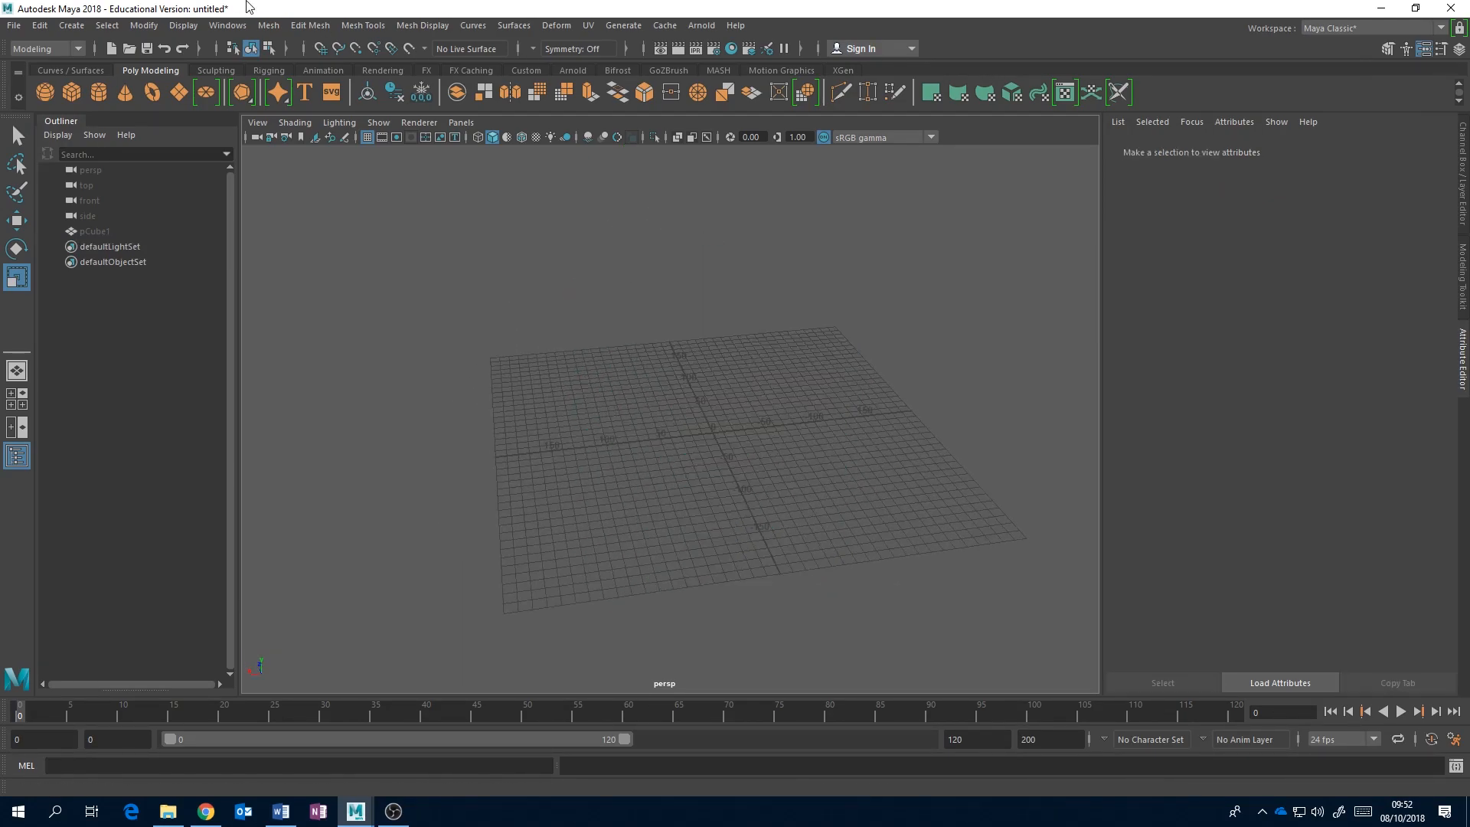
Step: Create a polygon helix from its creation options with increased coils, height, width, radius and axis divisions
left_click(80, 27)
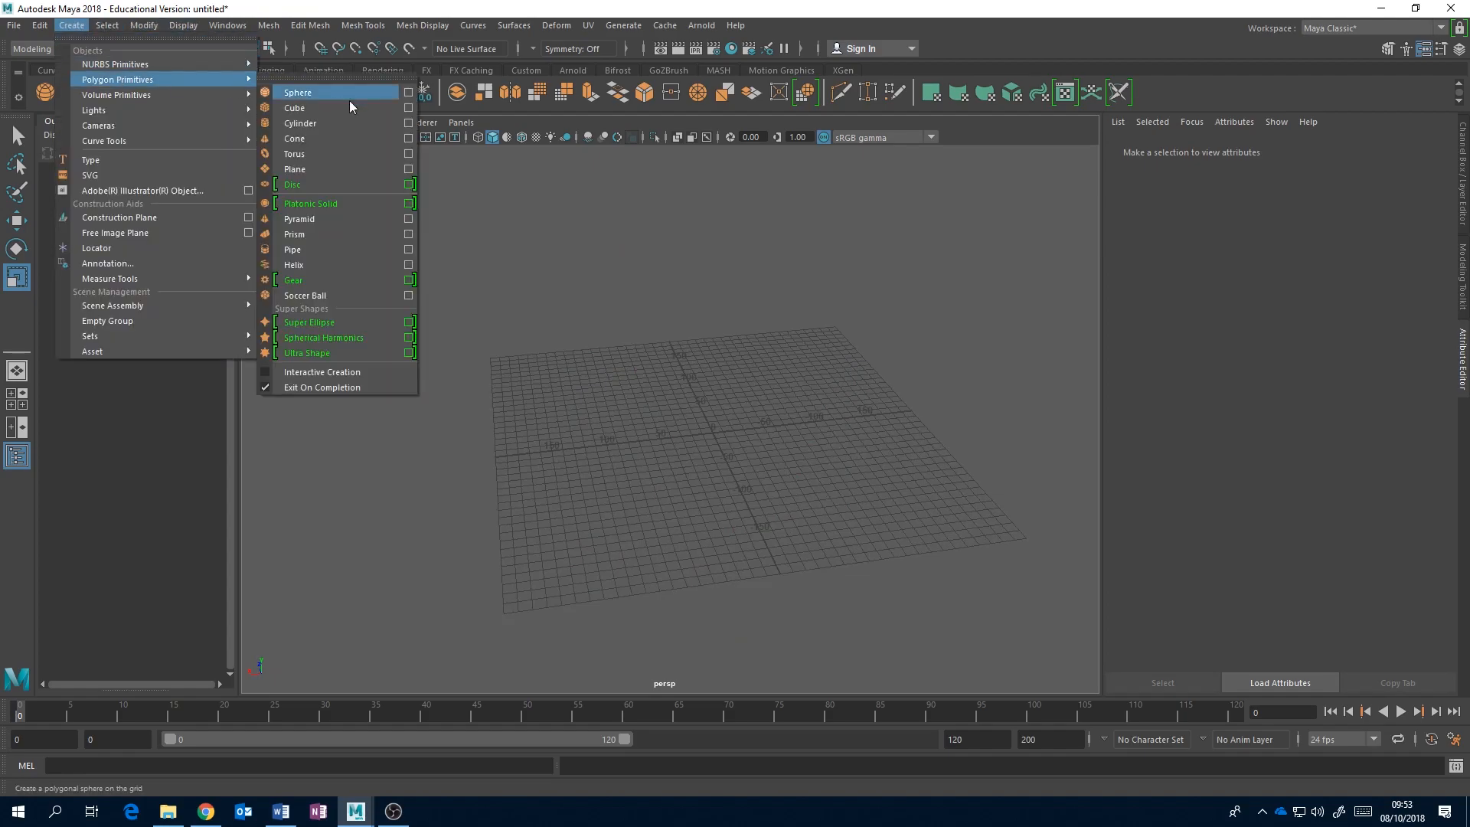
left_click(410, 265)
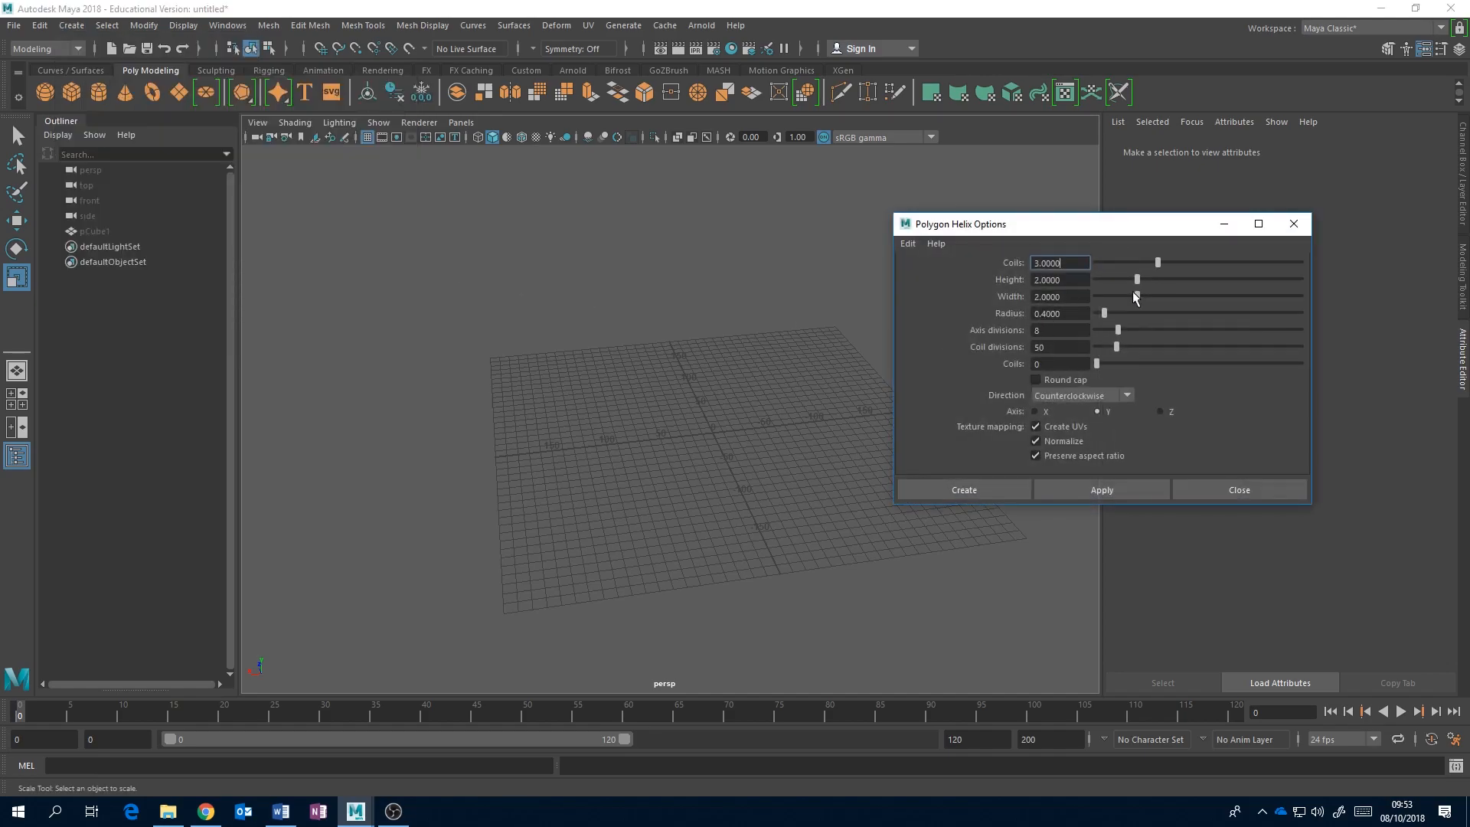
left_click_drag(1054, 228, 1101, 215)
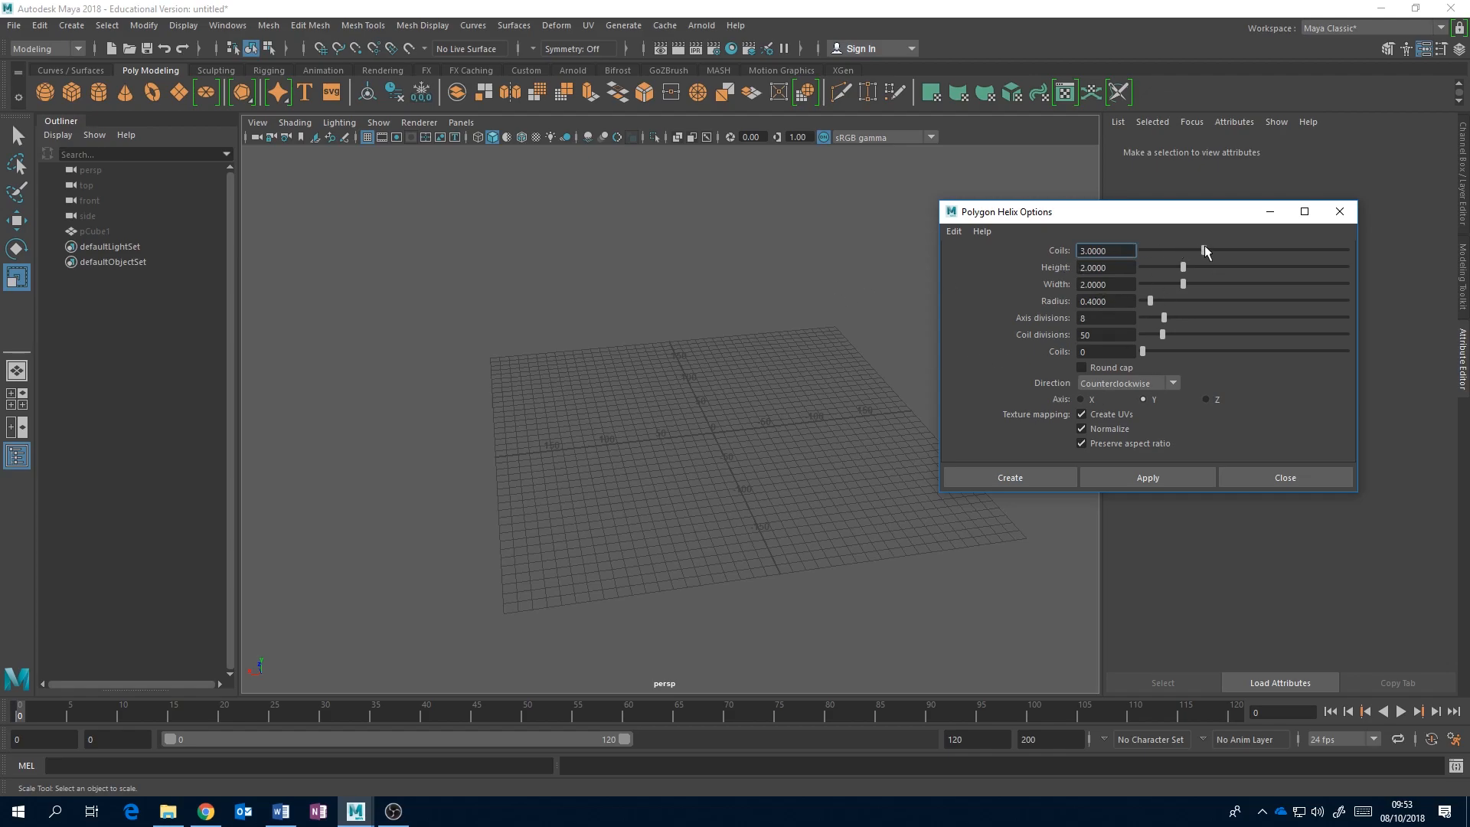
mouse_move(1205, 247)
left_mouse_down()
mouse_move(1243, 250)
mouse_move(1207, 268)
left_mouse_up()
left_click_drag(1165, 316, 1191, 284)
left_click(1045, 478)
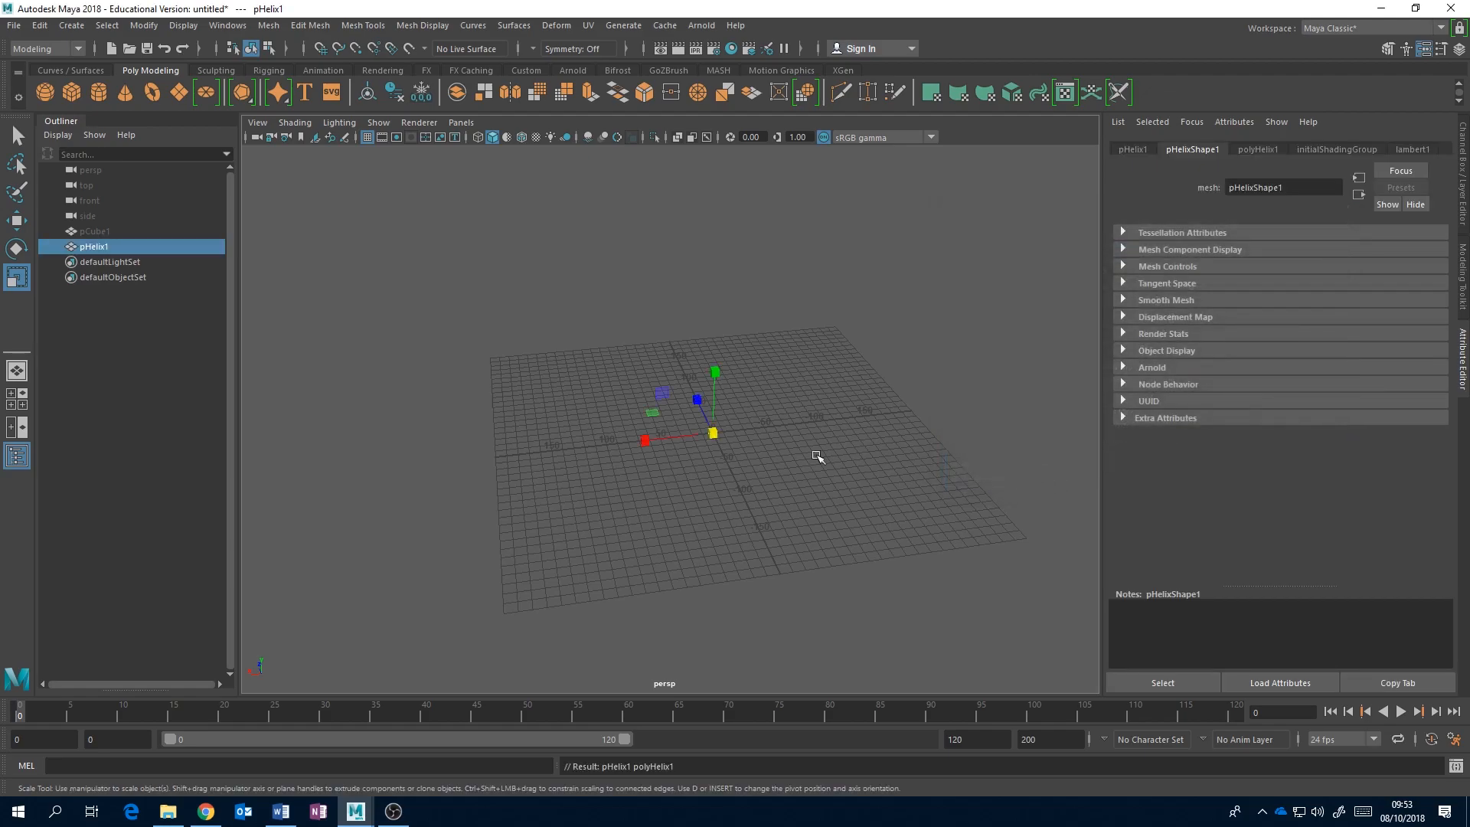
Step: Scale the helix up uniformly, inspect its coils and review where the polygon primitives are created
left_click_drag(863, 355, 934, 319, "alt")
left_click_drag(850, 361, 785, 397, "alt")
scroll(787, 396, "up", 2)
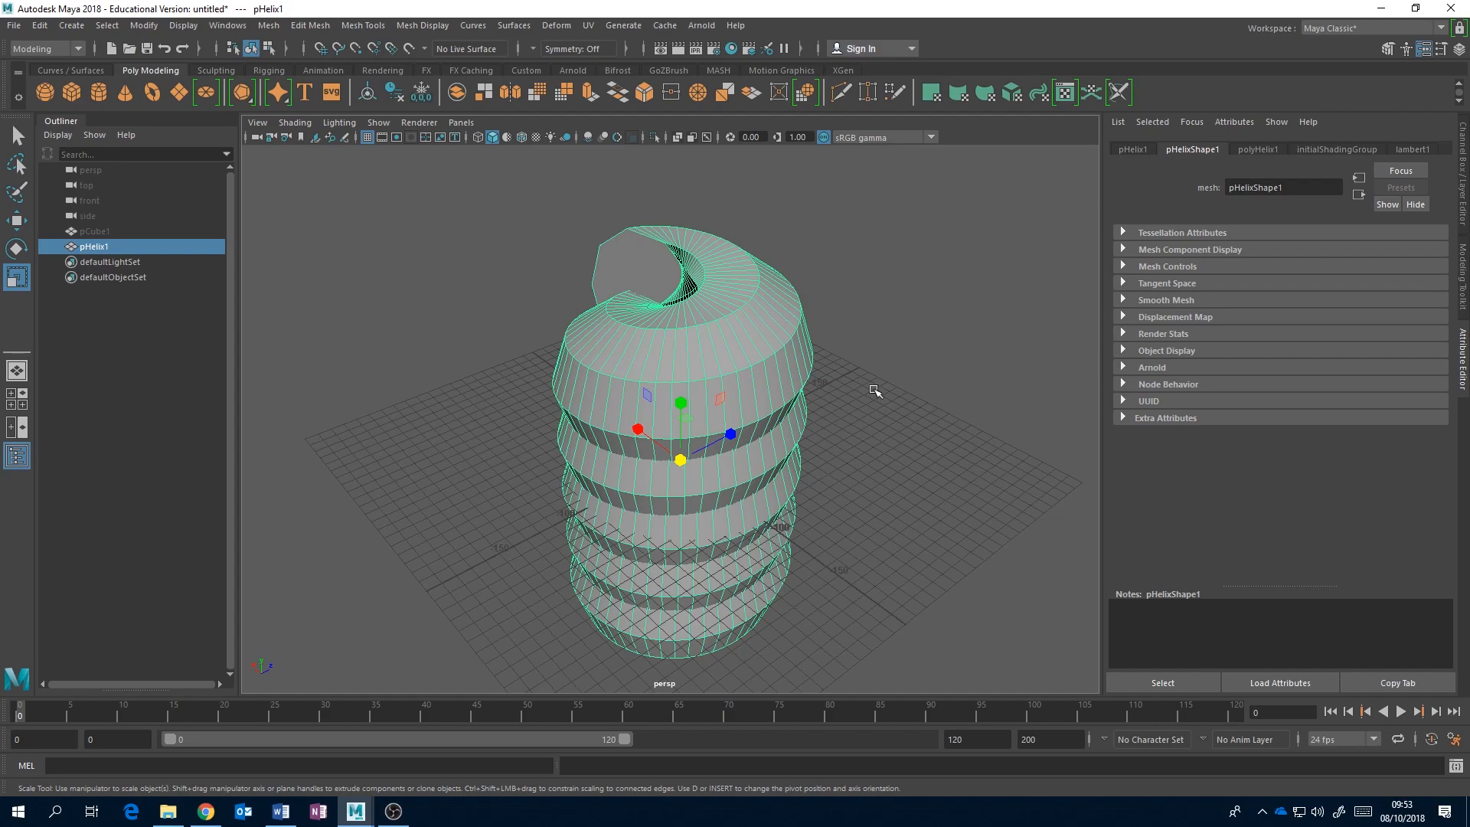
left_click_drag(715, 350, 713, 325, "alt")
left_click(88, 29)
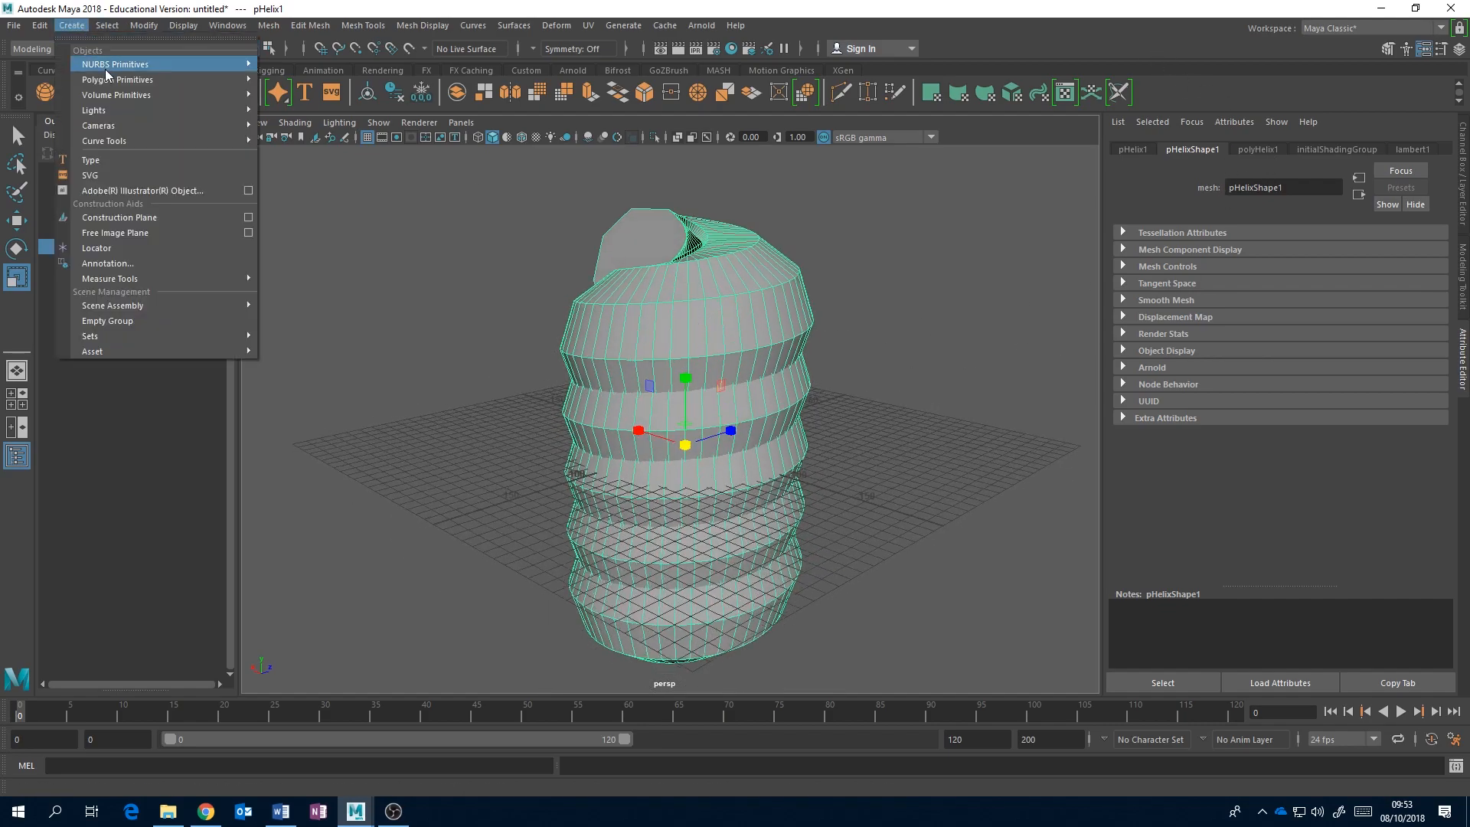
mouse_move(153, 80)
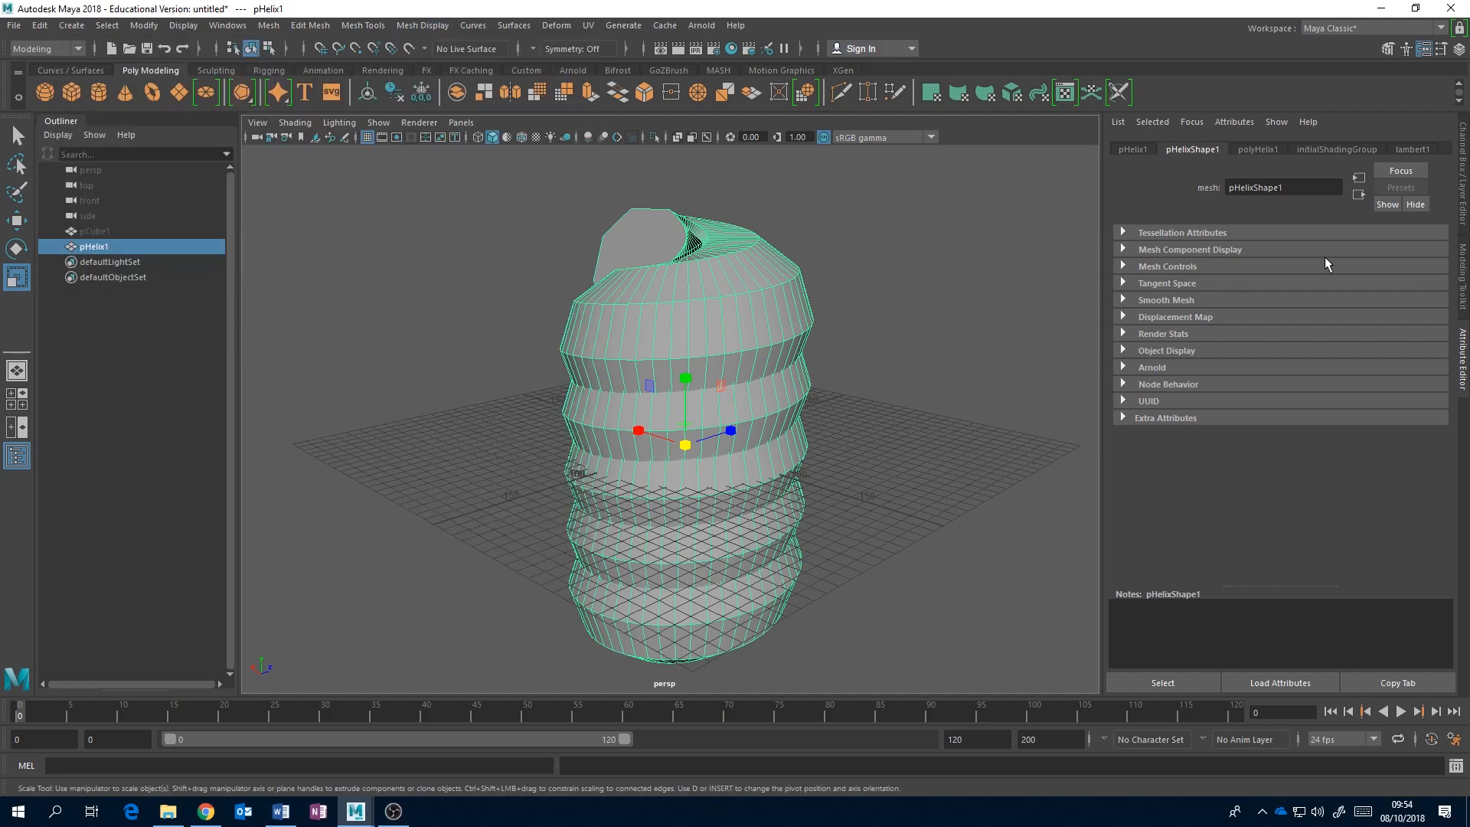
Step: Adjust the helix's polyHelix1 inputs to Coils 0.701, Width 2.072 and Radius 0.216
left_click(1258, 150)
left_click_drag(1322, 249, 1290, 252)
mouse_move(906, 334)
left_mouse_down("alt")
mouse_move(975, 282)
mouse_move(986, 335)
mouse_move(930, 324)
left_mouse_up("alt")
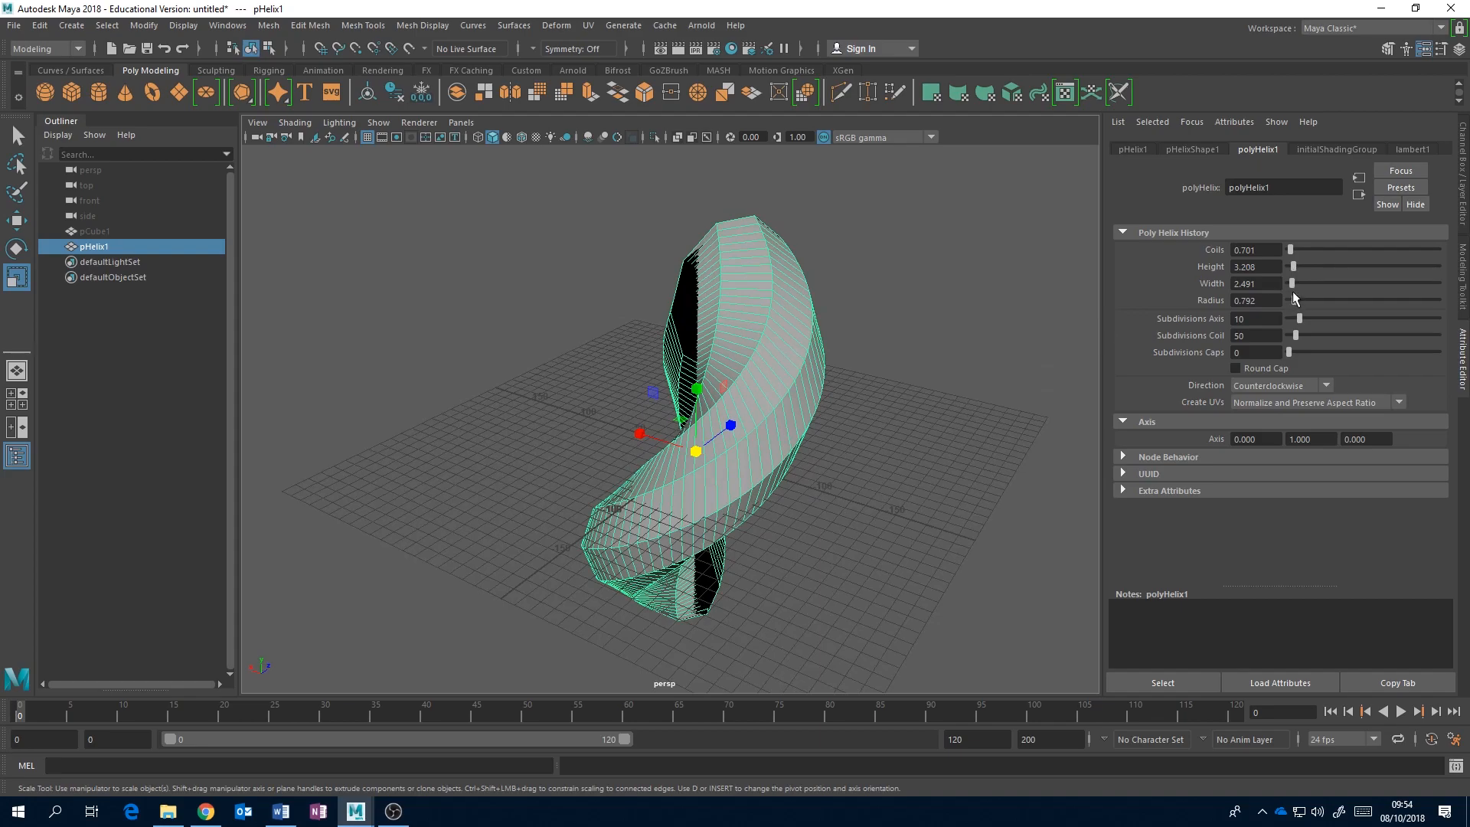
left_click_drag(1291, 283, 1291, 306)
left_click_drag(827, 367, 536, 337, "alt")
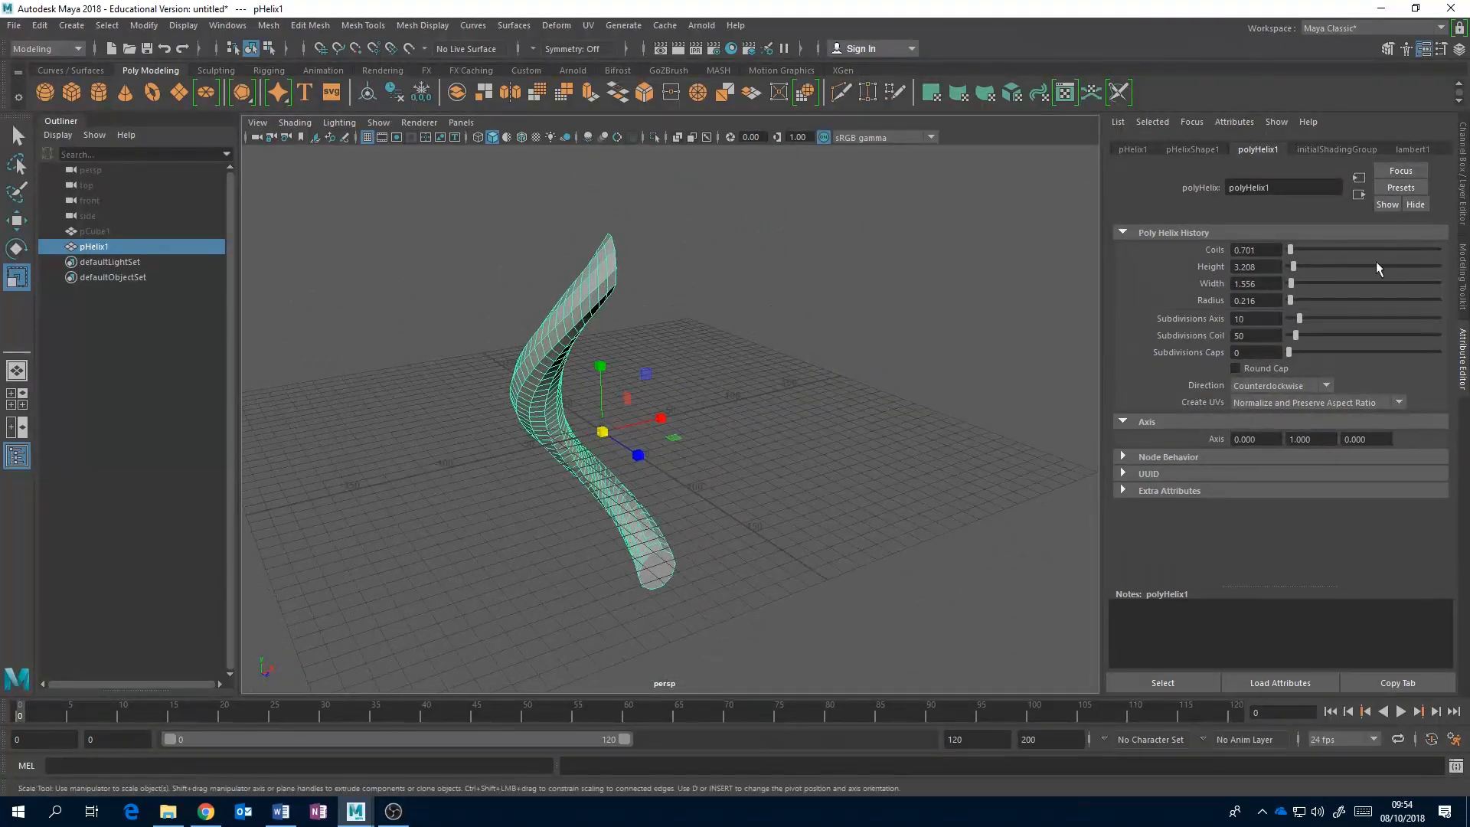
left_click_drag(1294, 282, 1292, 283)
left_click_drag(863, 363, 860, 398, "alt")
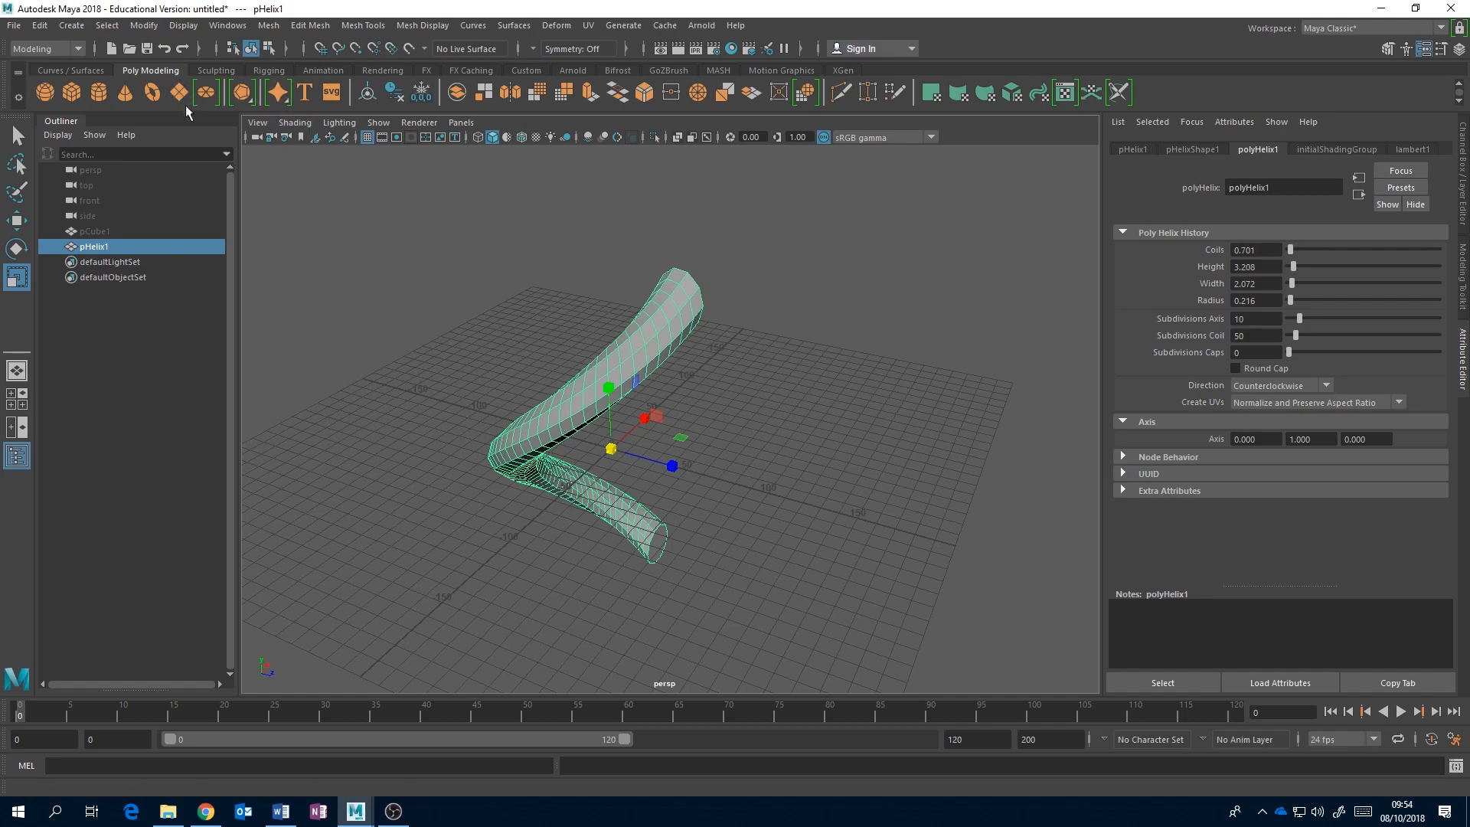
Step: Replace the helix with a polygon plane scaled uniformly to about 154
key("Delete")
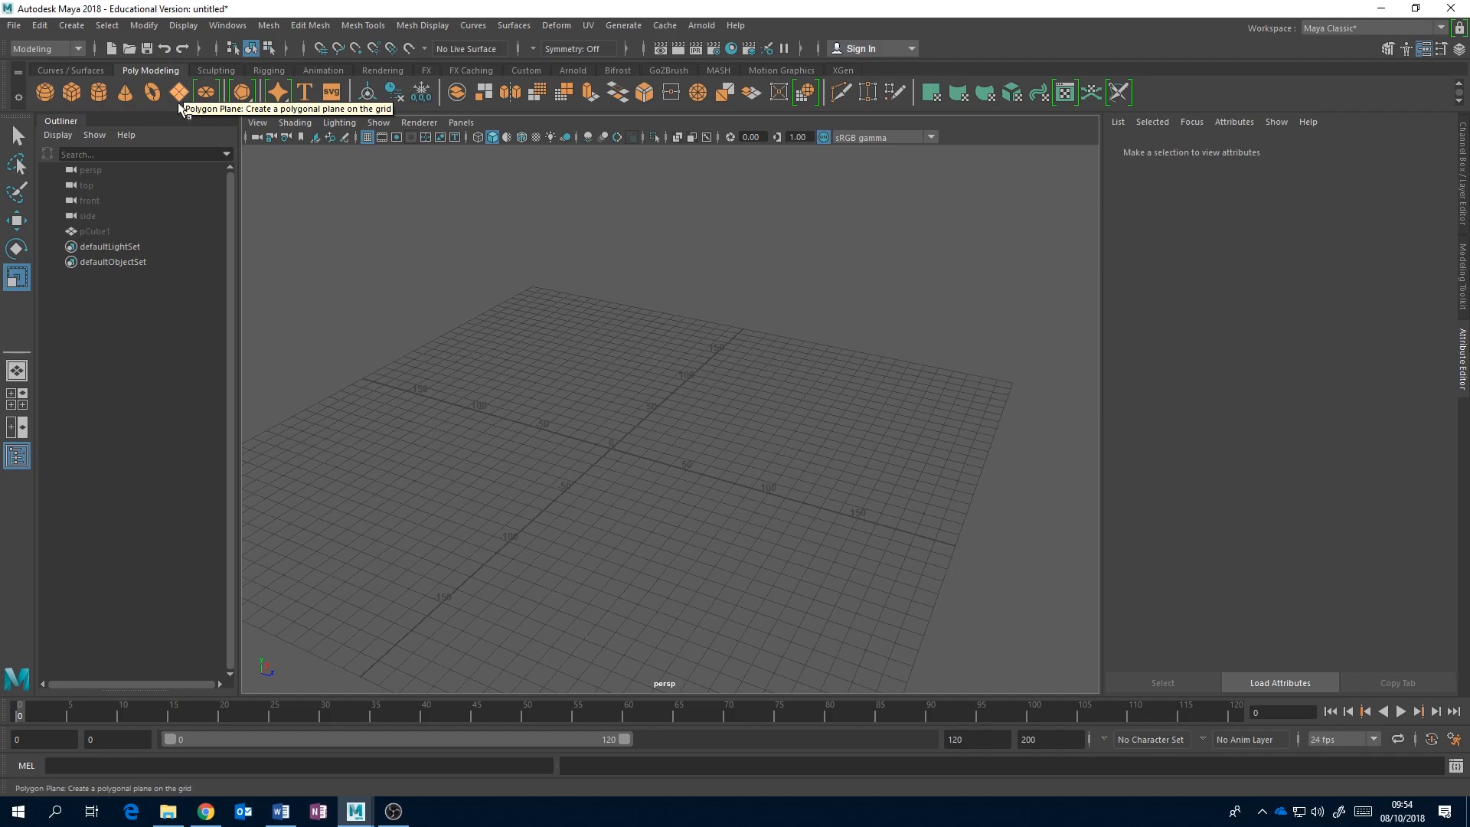
left_click_drag(646, 319, 721, 345, "alt")
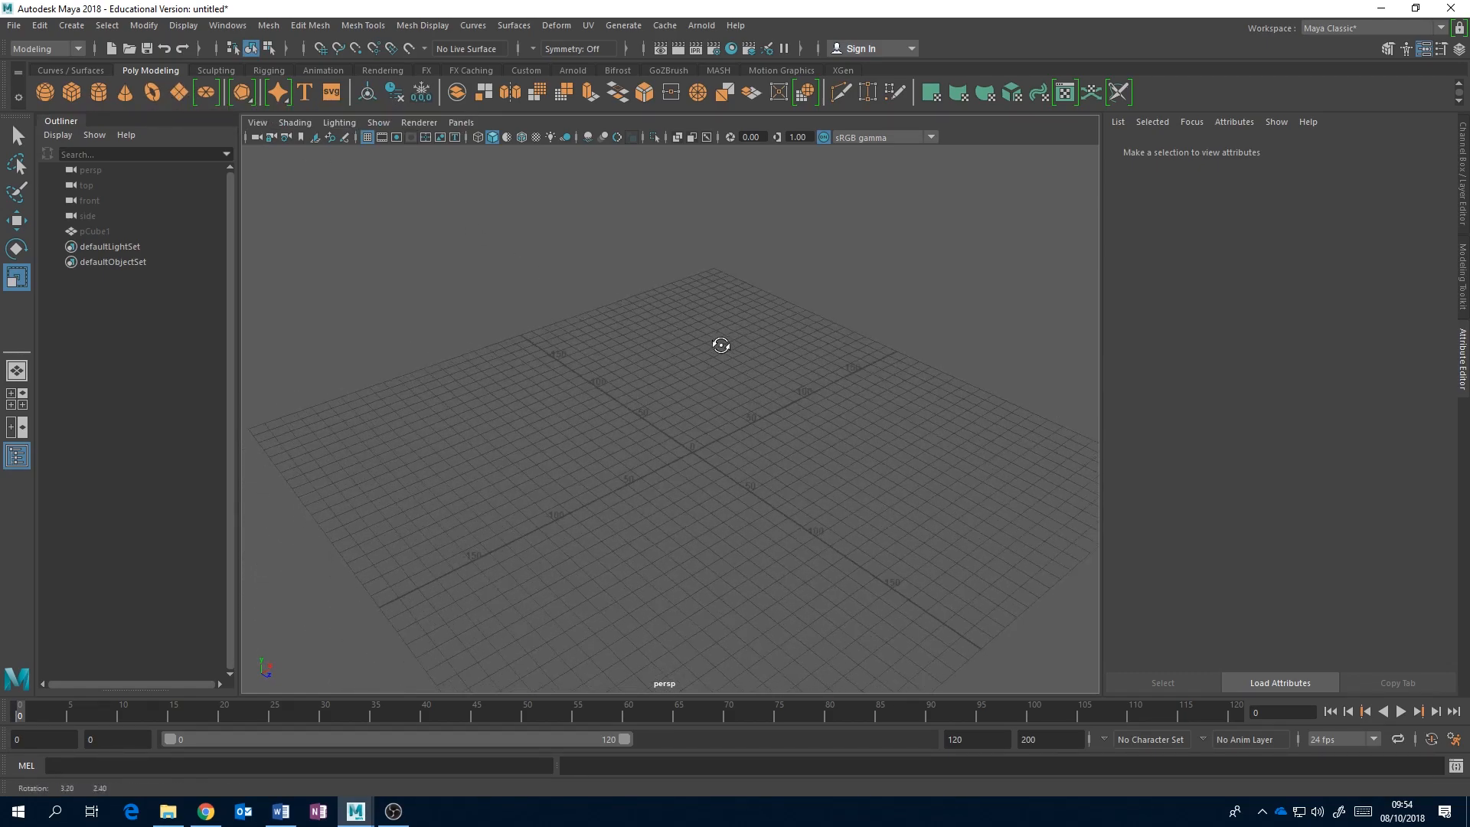
left_click(178, 94)
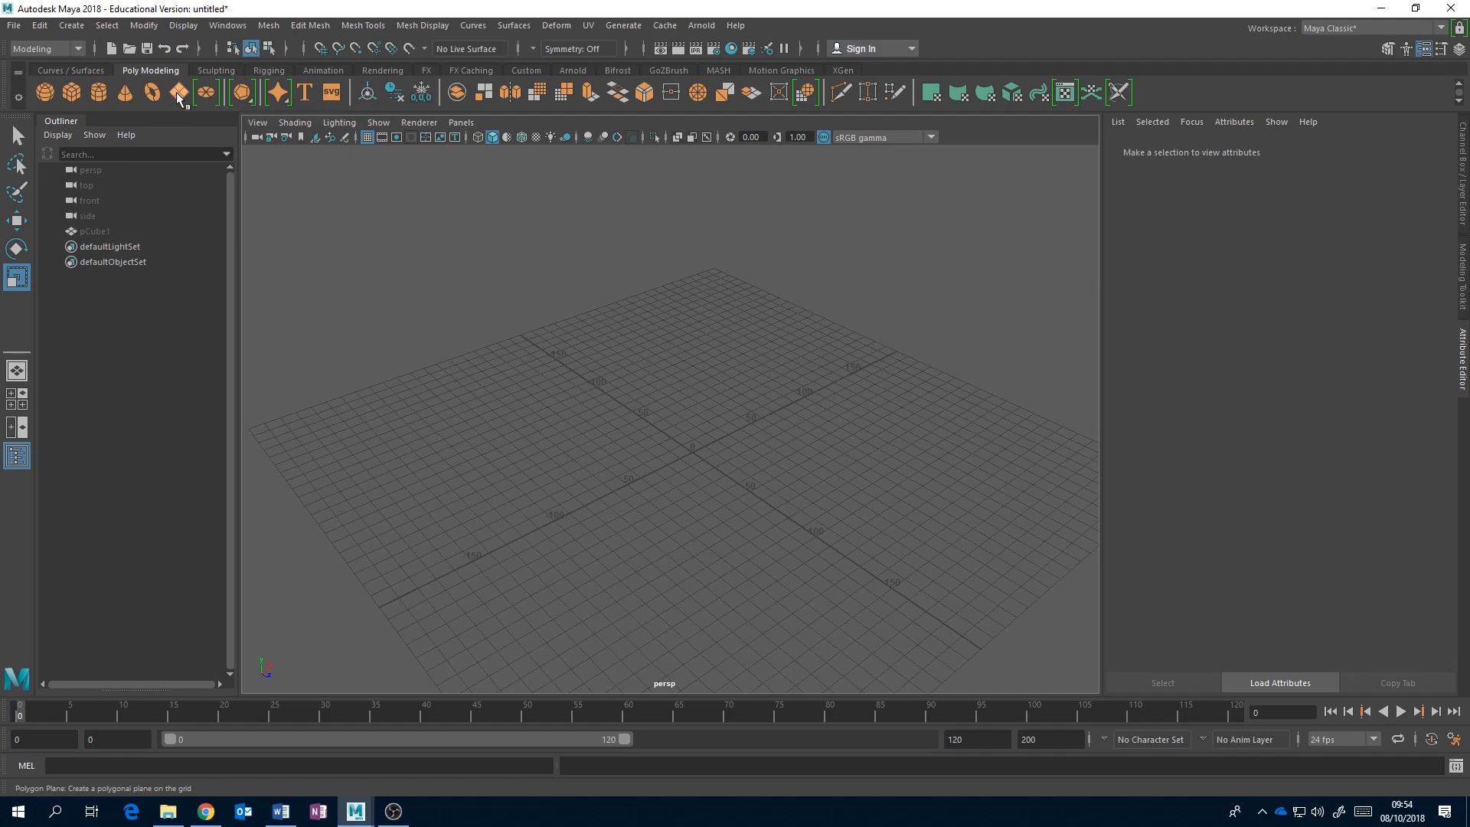
left_click_drag(691, 451, 872, 382)
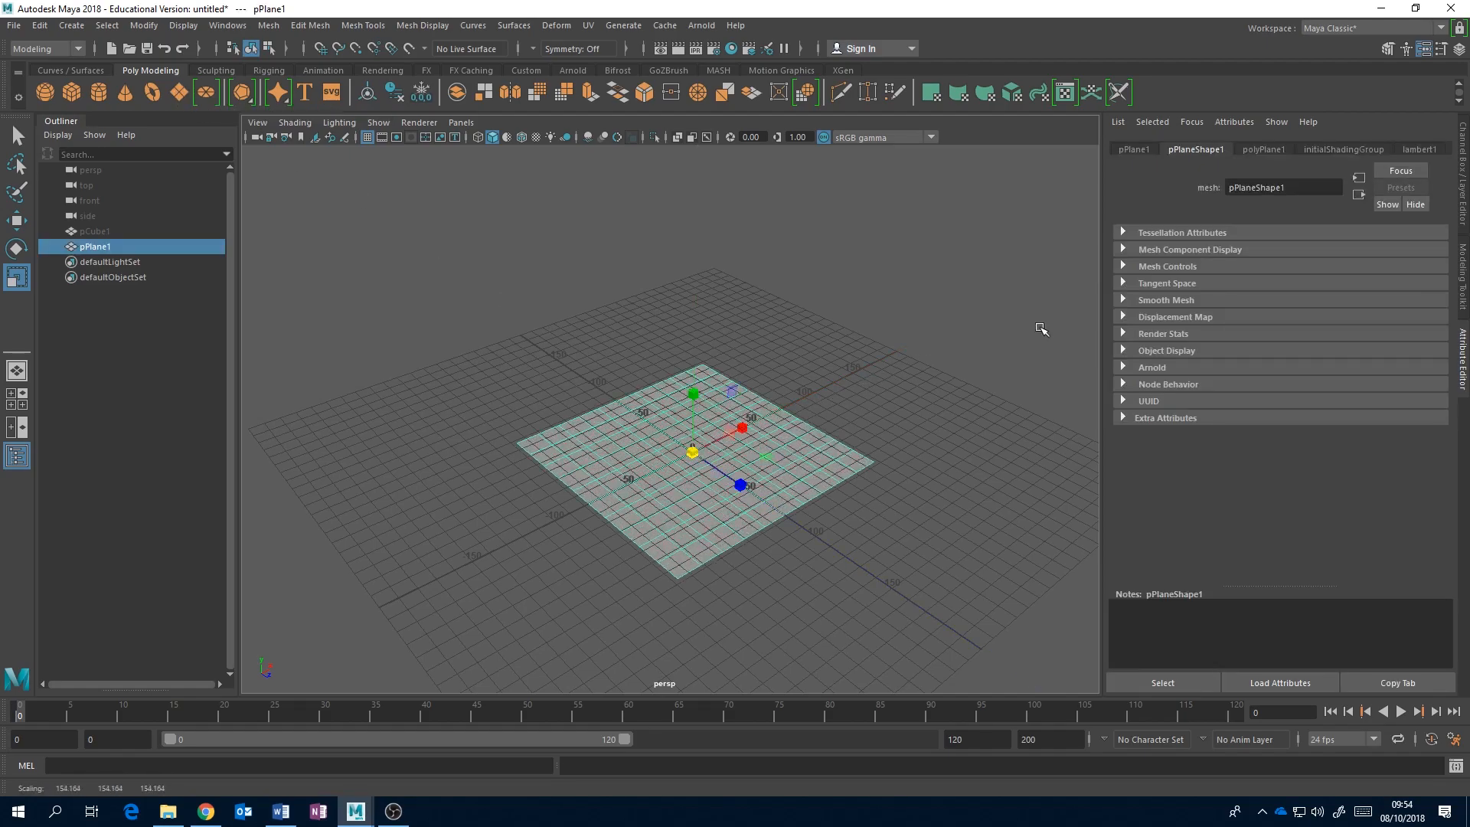
Step: Set the plane's Subdivisions Width and Subdivisions Height to 1 and inspect the single-face result
left_click(1281, 151)
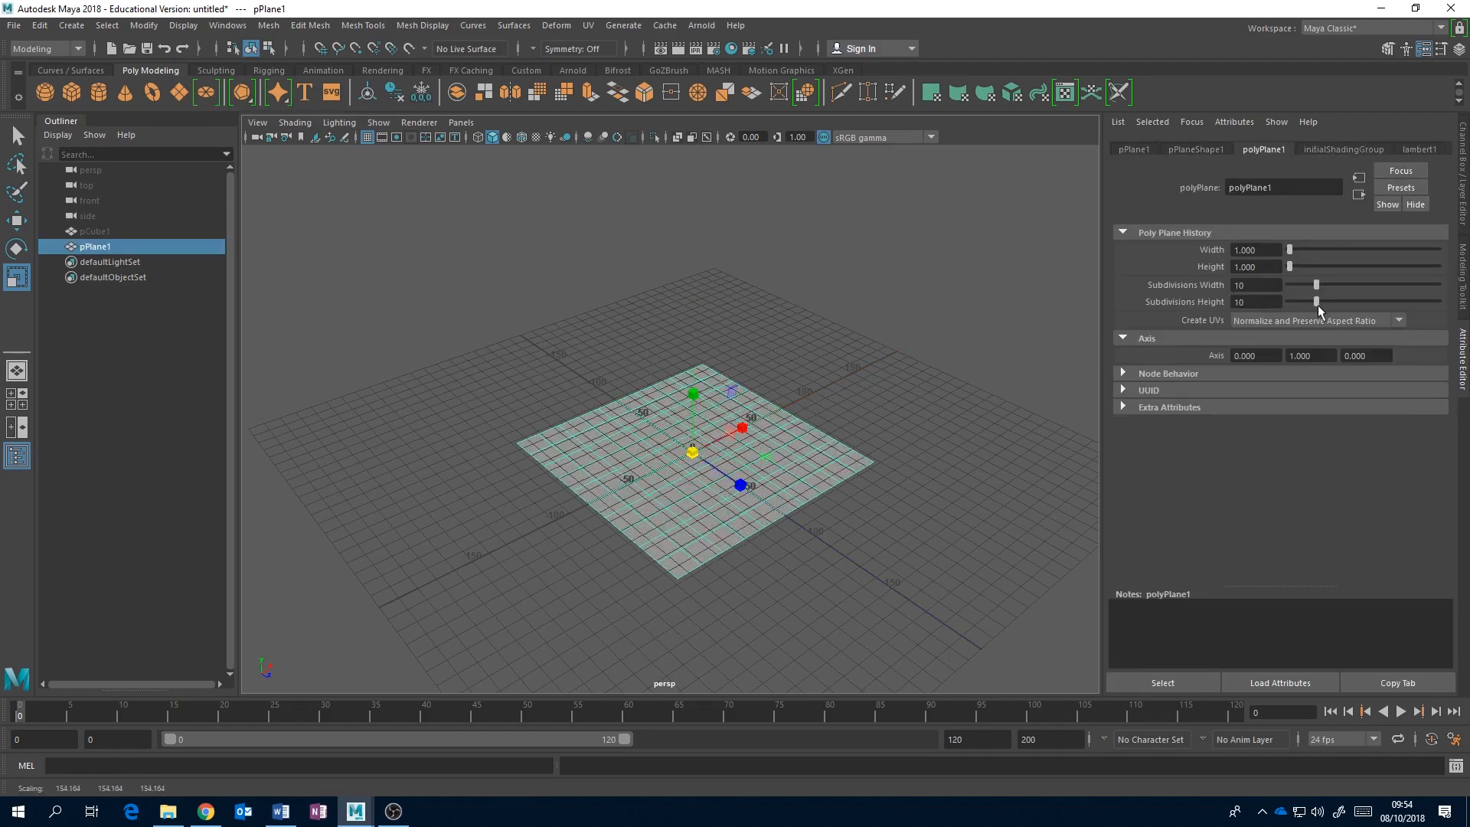
mouse_move(1312, 287)
left_mouse_down()
mouse_move(1289, 285)
mouse_move(1289, 301)
left_mouse_up()
scroll(842, 474, "up", 2)
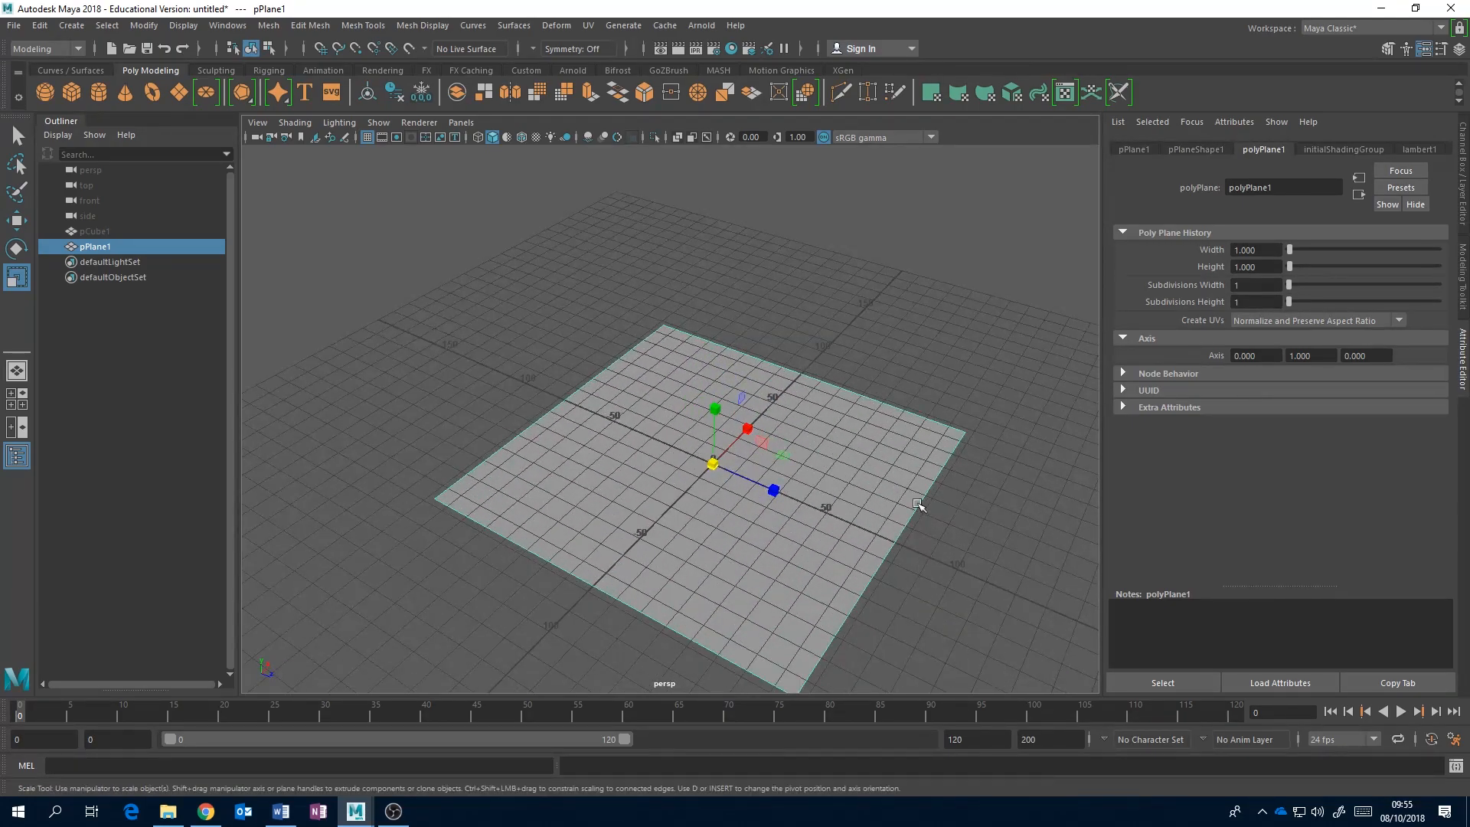
left_click_drag(846, 384, 765, 400, "alt")
scroll(842, 414, "down", 2)
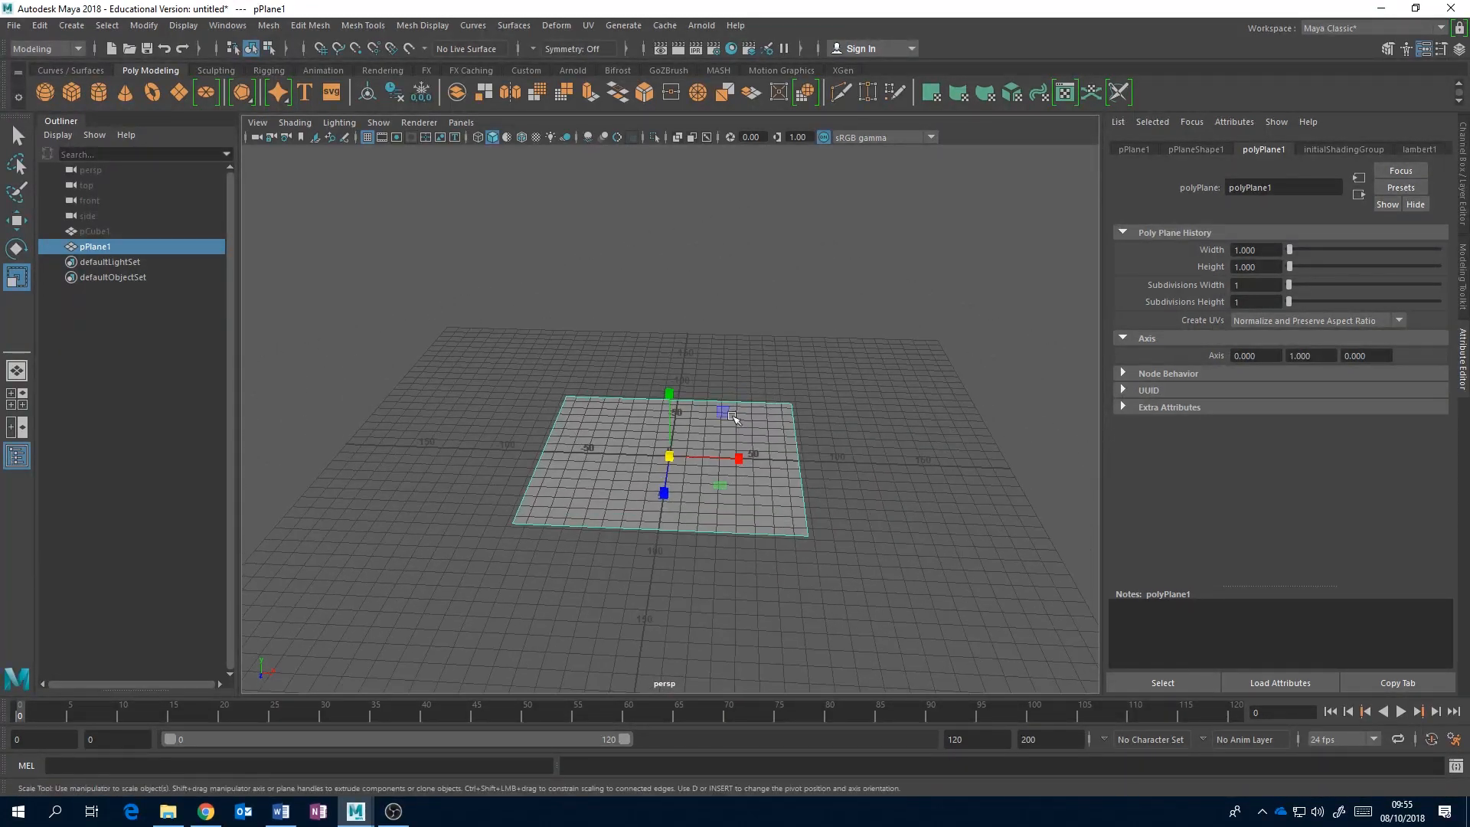
left_click_drag(659, 401, 729, 409, "alt")
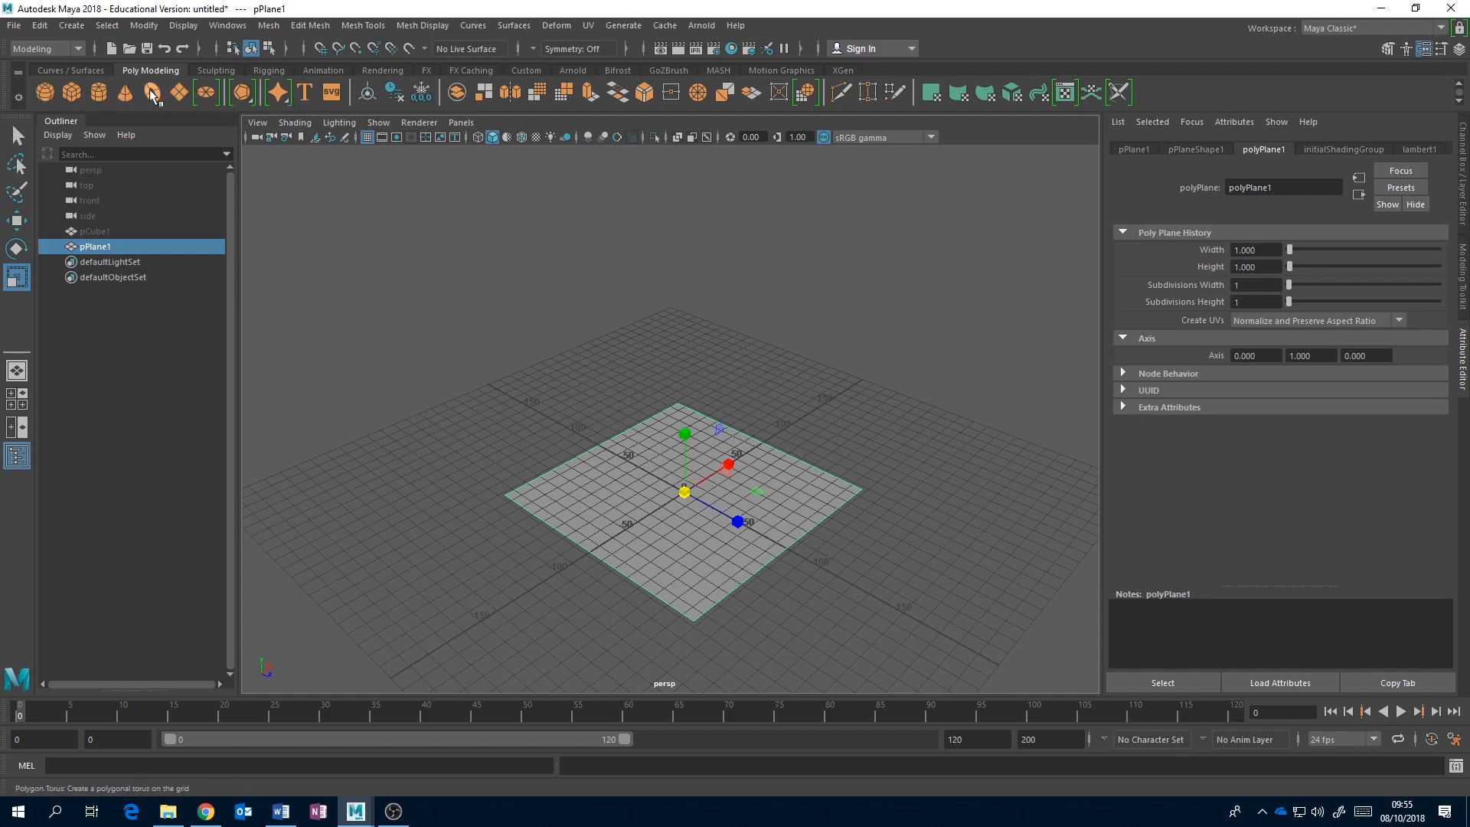
Step: Replace the plane with a polygon cube at the grid centre and scale it up uniformly
left_click(300, 101)
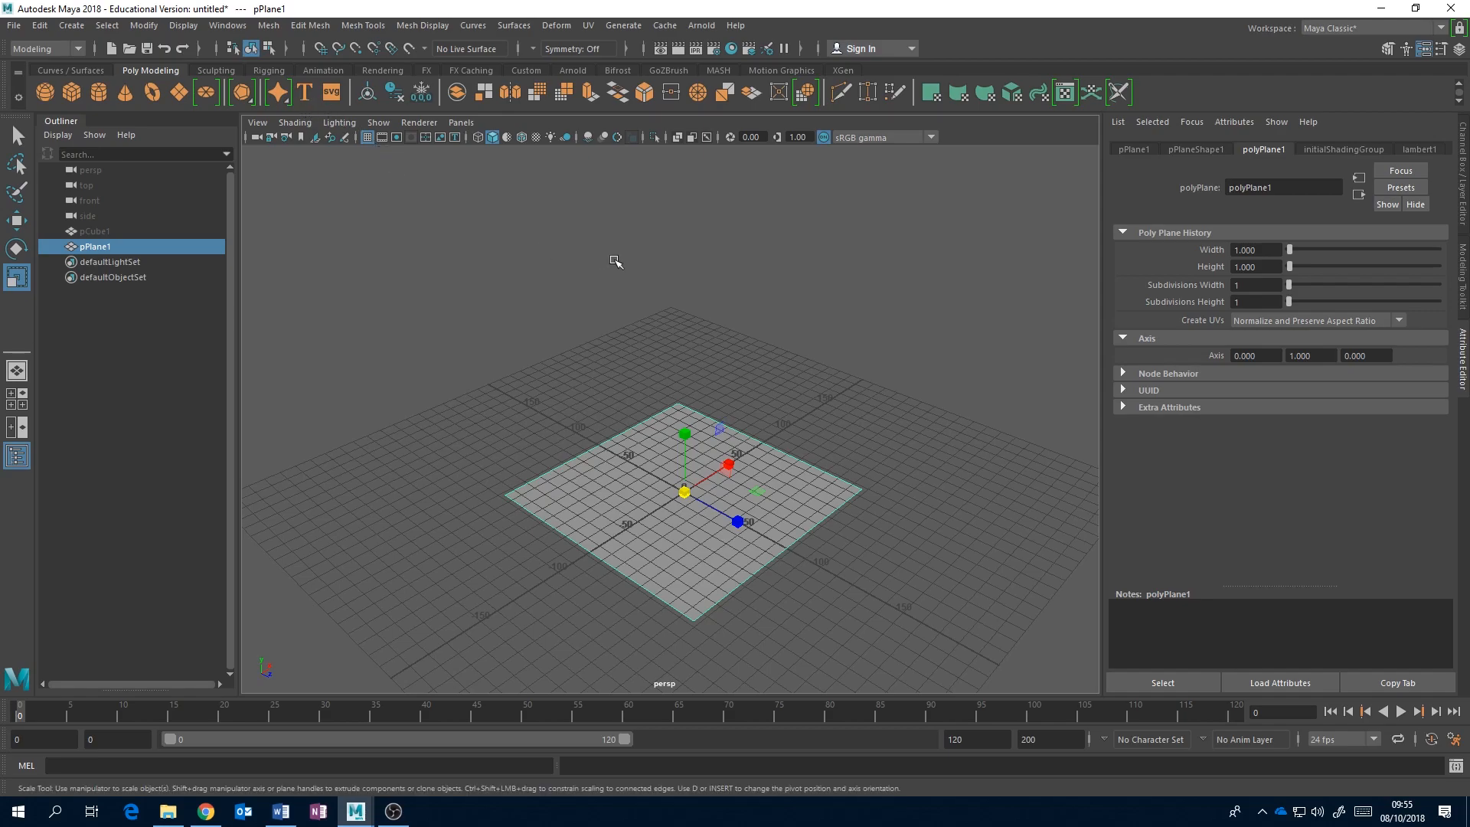
middle_click_drag(761, 509, 784, 444, "alt")
left_click_drag(784, 444, 809, 418, "alt")
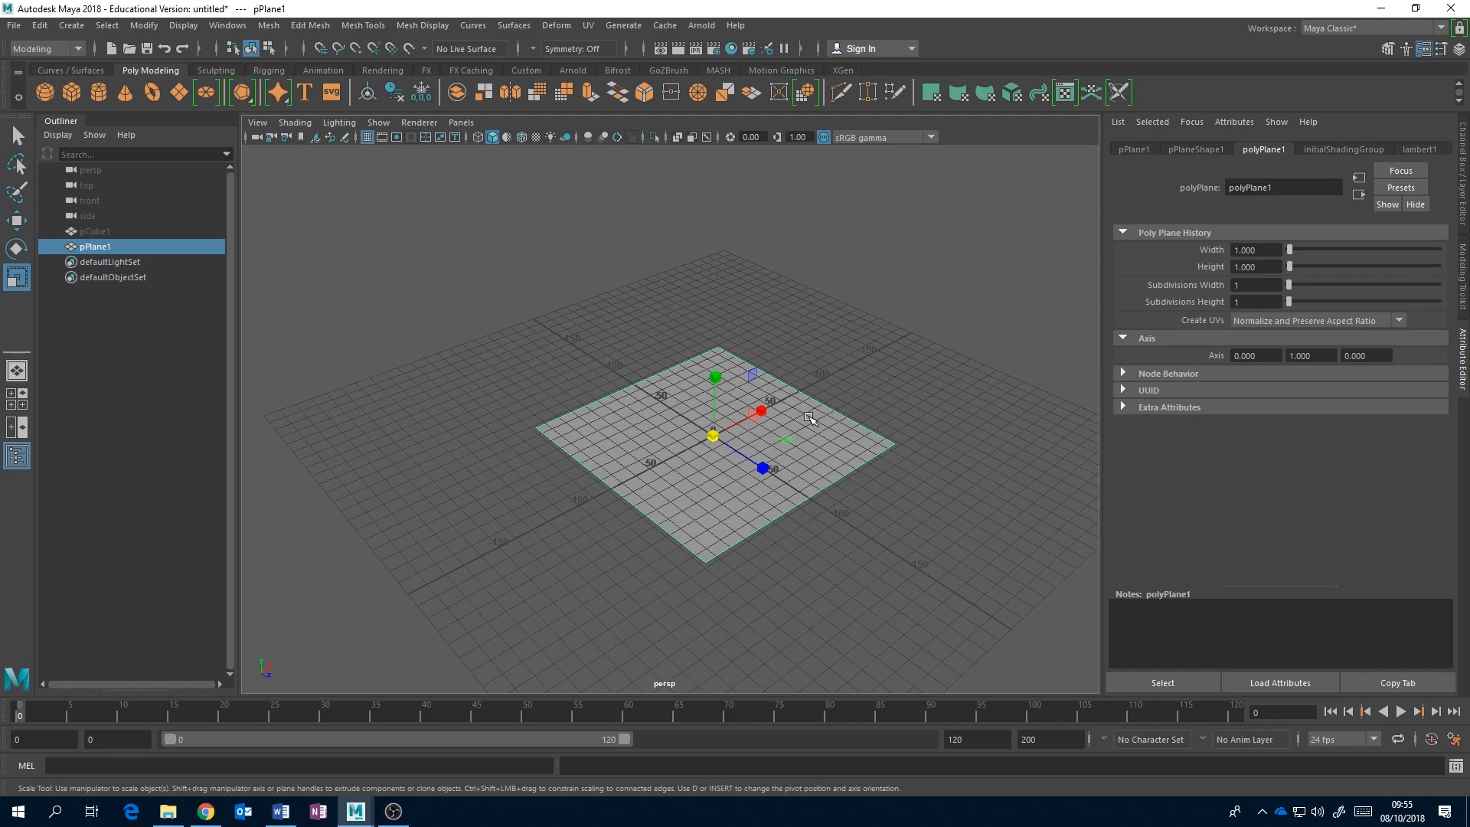
key("Delete")
left_click(70, 94)
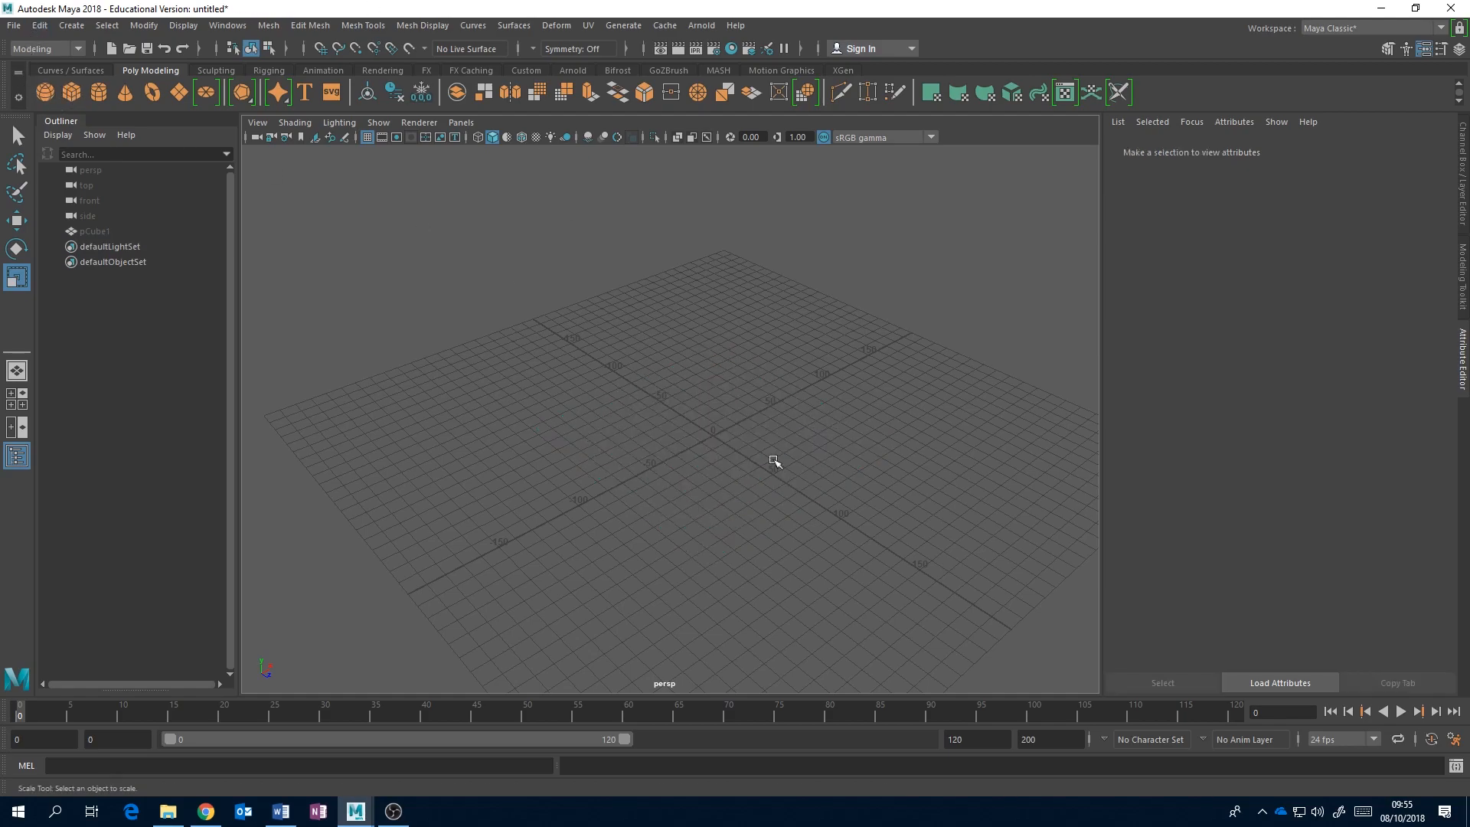
left_click_drag(713, 434, 893, 370)
left_click_drag(820, 432, 617, 453, "alt")
scroll(818, 437, "up", 2)
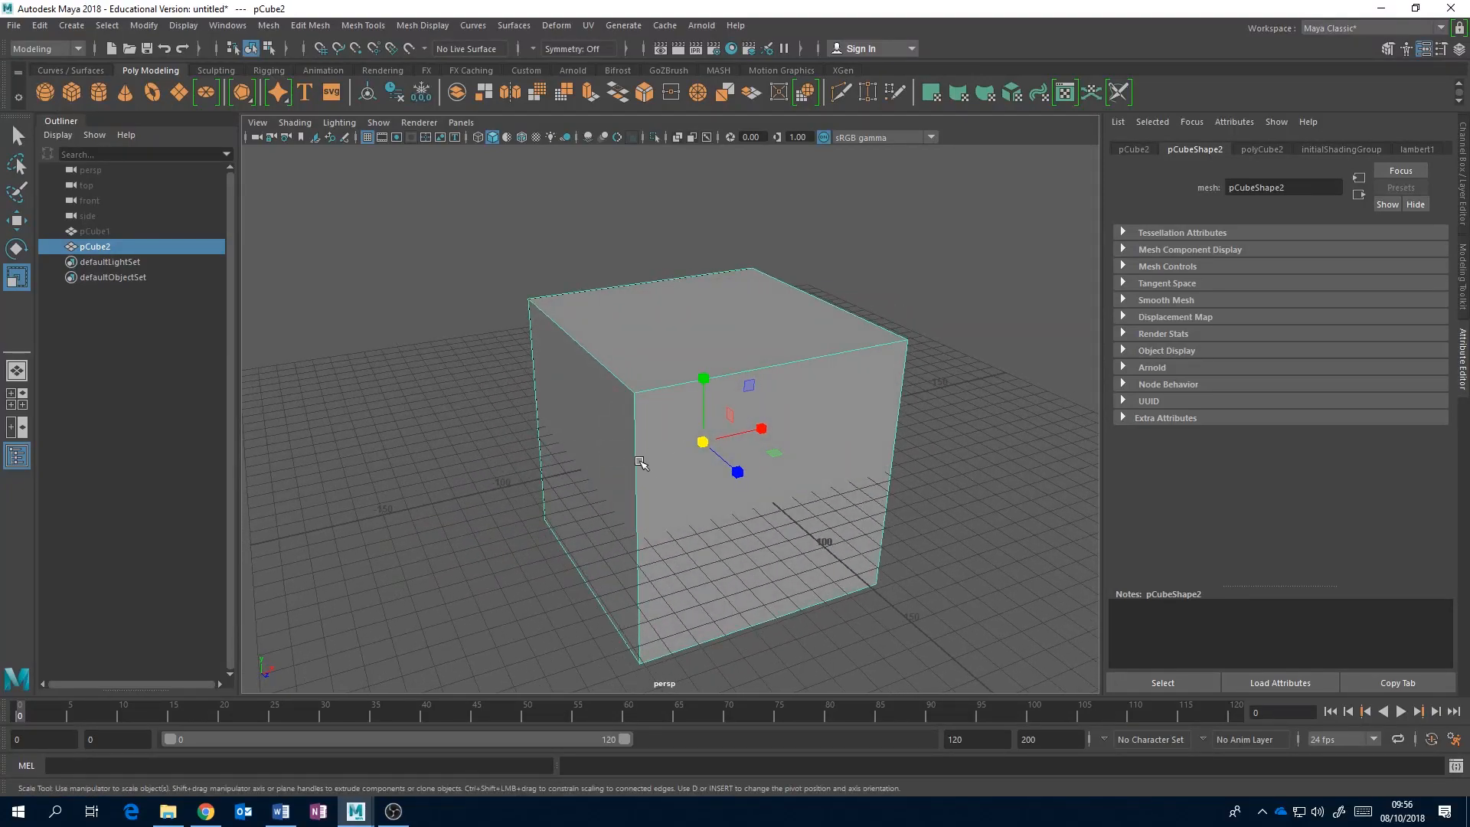
Step: Switch the cube to face selection mode and select one of its faces
right_click(729, 327)
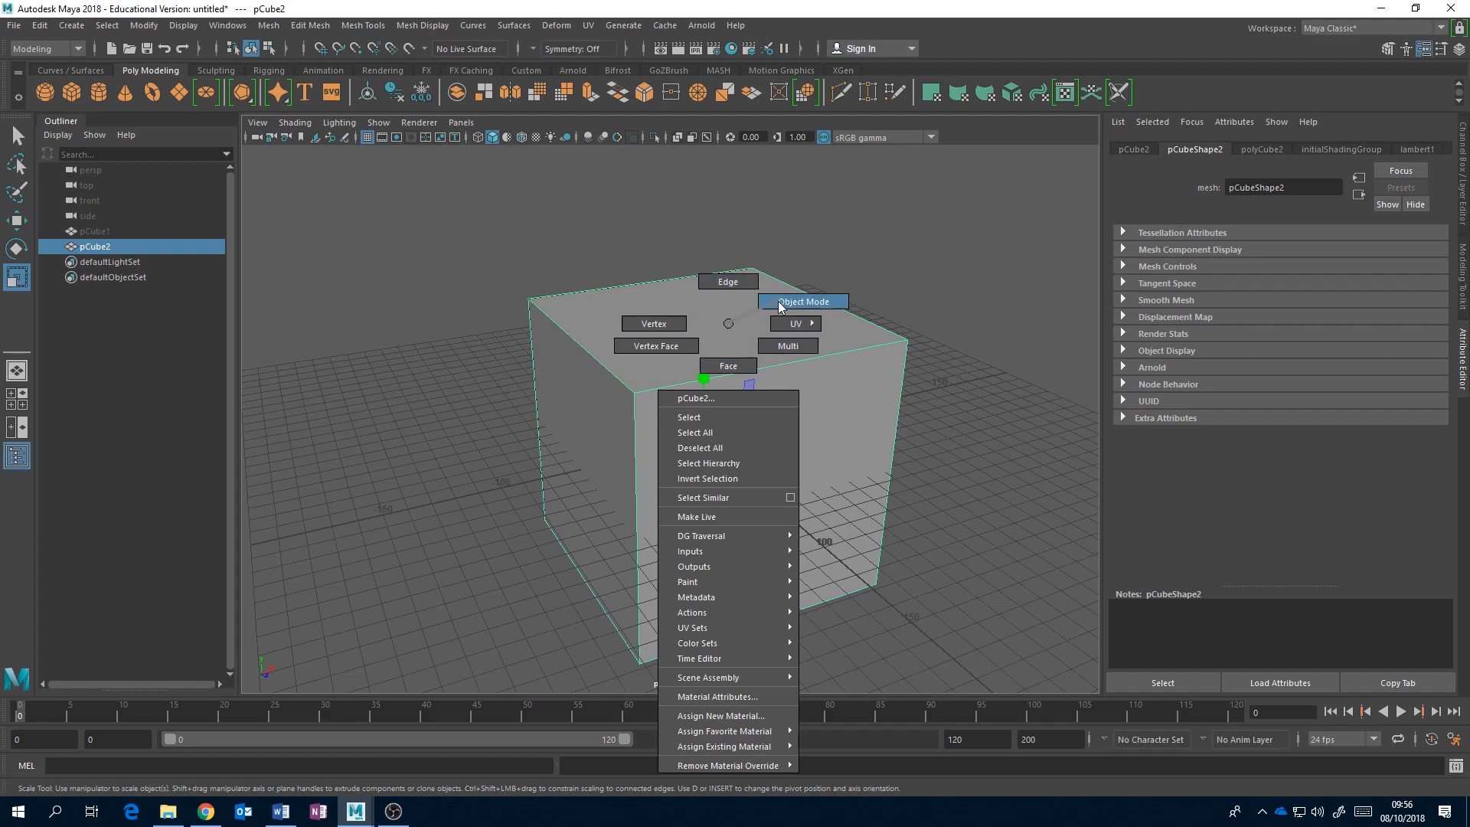
right_click_drag(695, 348, 731, 366)
left_click(673, 345)
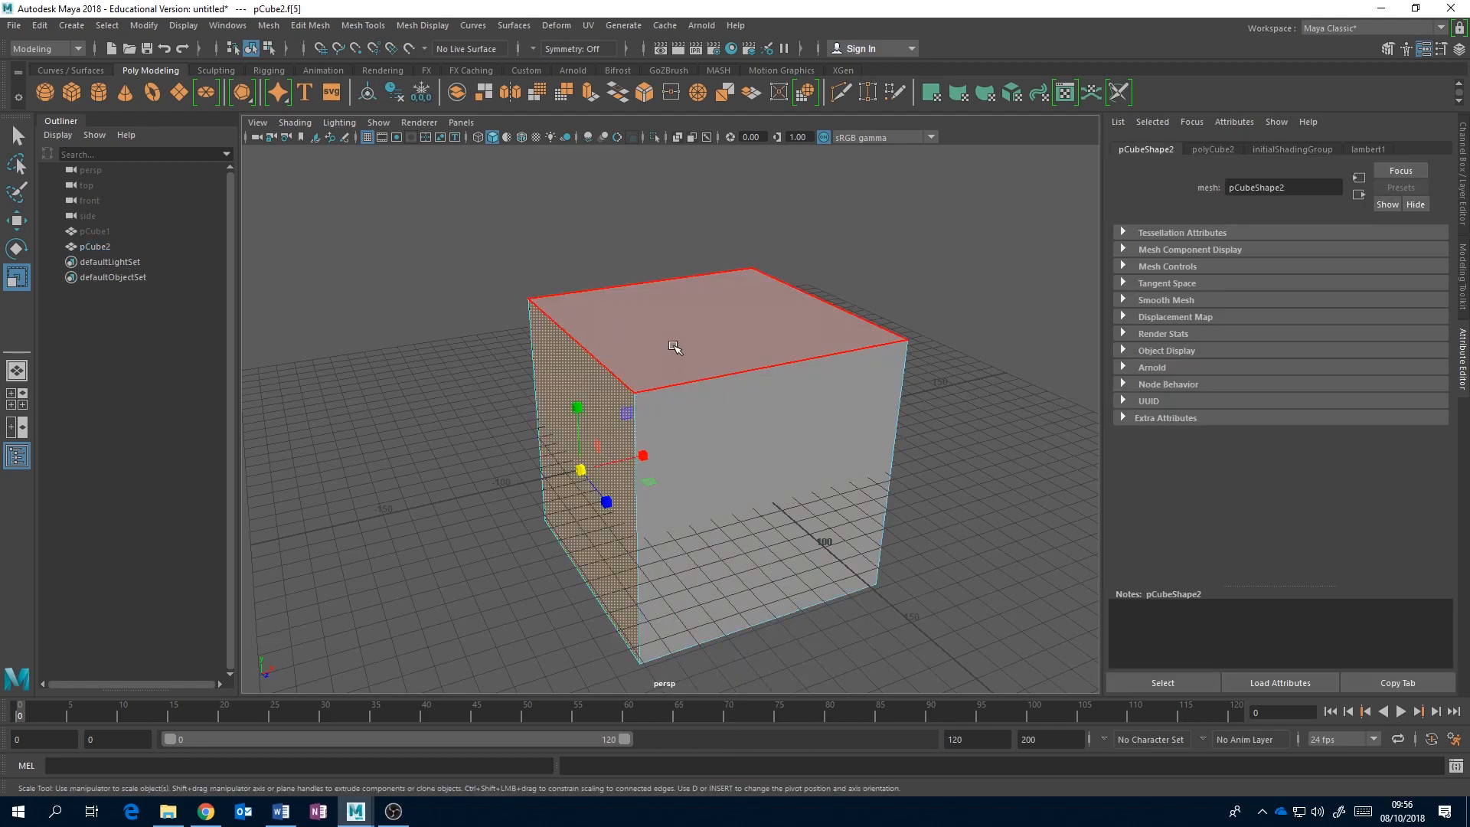
Step: Select the cube's side faces one after another around the cube, then its underside face
left_click(743, 431)
left_click_drag(908, 427, 738, 362, "alt")
left_click(709, 430)
left_click_drag(858, 372, 712, 441, "alt")
left_click(712, 442)
left_click_drag(874, 386, 763, 406, "alt")
left_click(762, 406)
left_click(709, 330)
left_click_drag(879, 343, 873, 260, "alt")
left_click(789, 540)
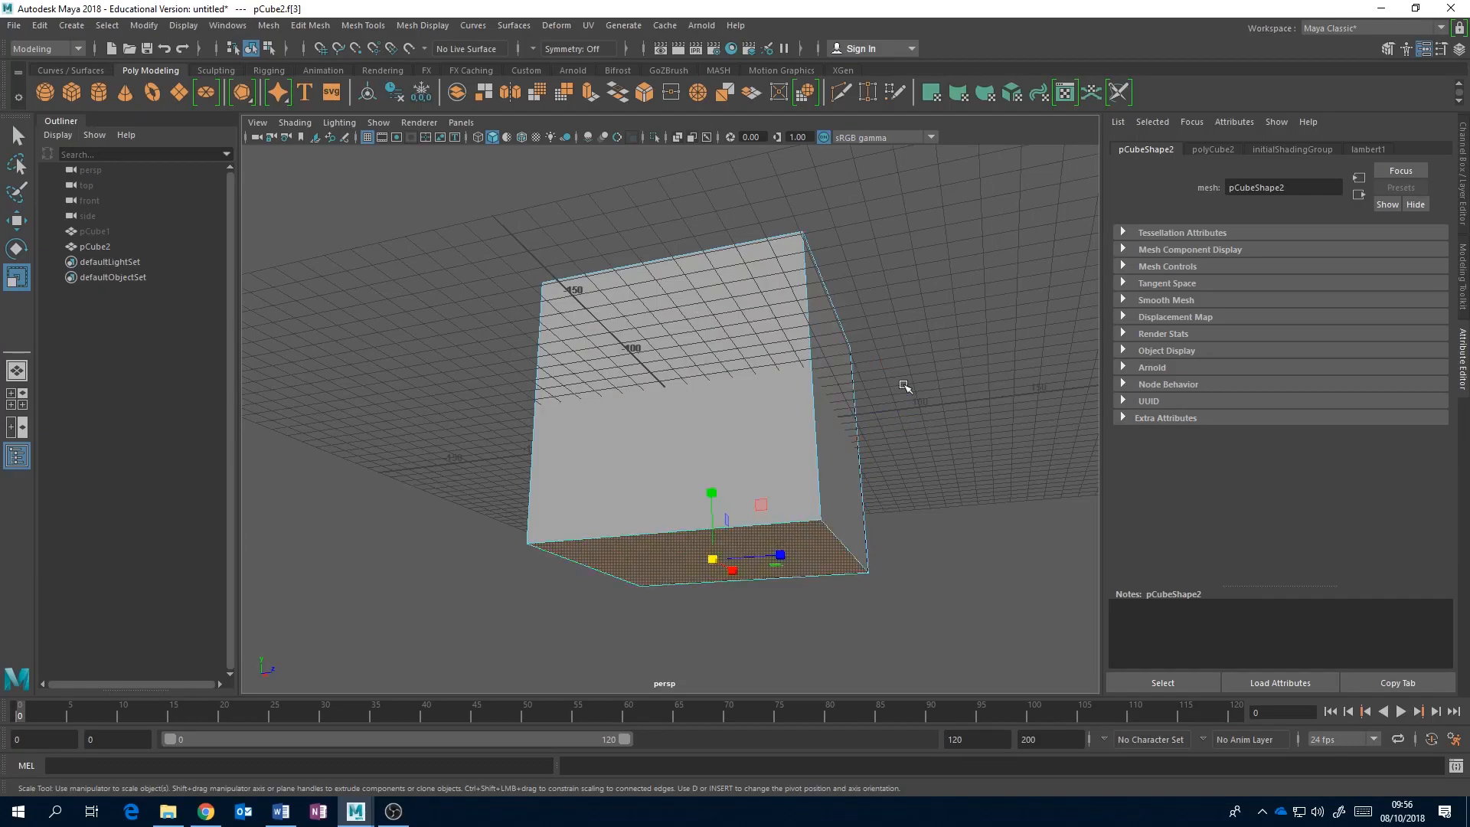
Step: Select the cube's top face and continue selecting the neighbouring side faces individually
left_click_drag(904, 394, 847, 452, "alt")
left_click(715, 368)
left_click_drag(623, 452, 732, 431, "alt")
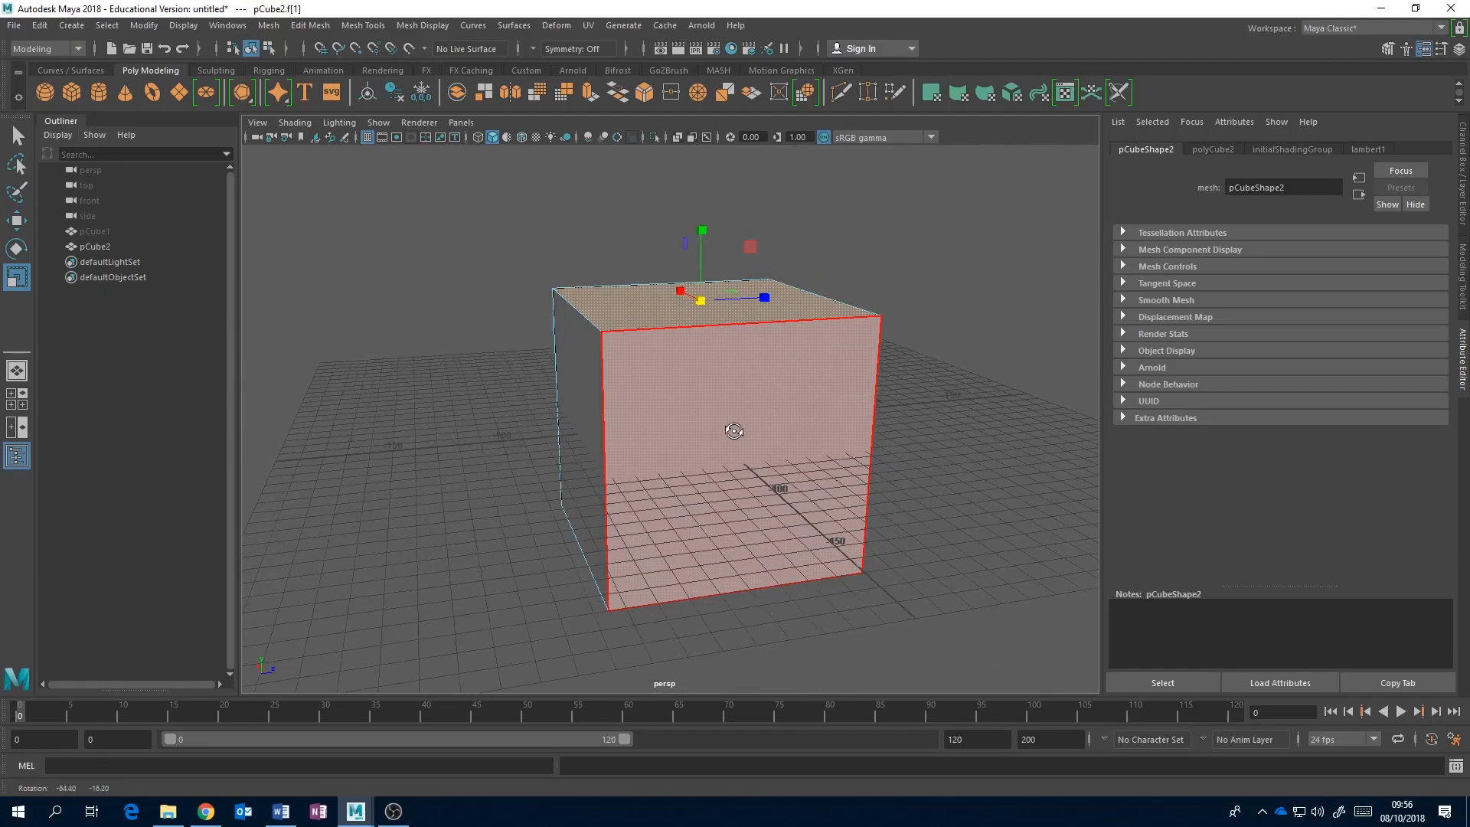
left_click(683, 412)
left_click_drag(622, 397, 655, 429, "alt")
left_click(618, 398)
left_click_drag(816, 344, 733, 400, "alt")
left_click_drag(825, 386, 761, 371, "alt")
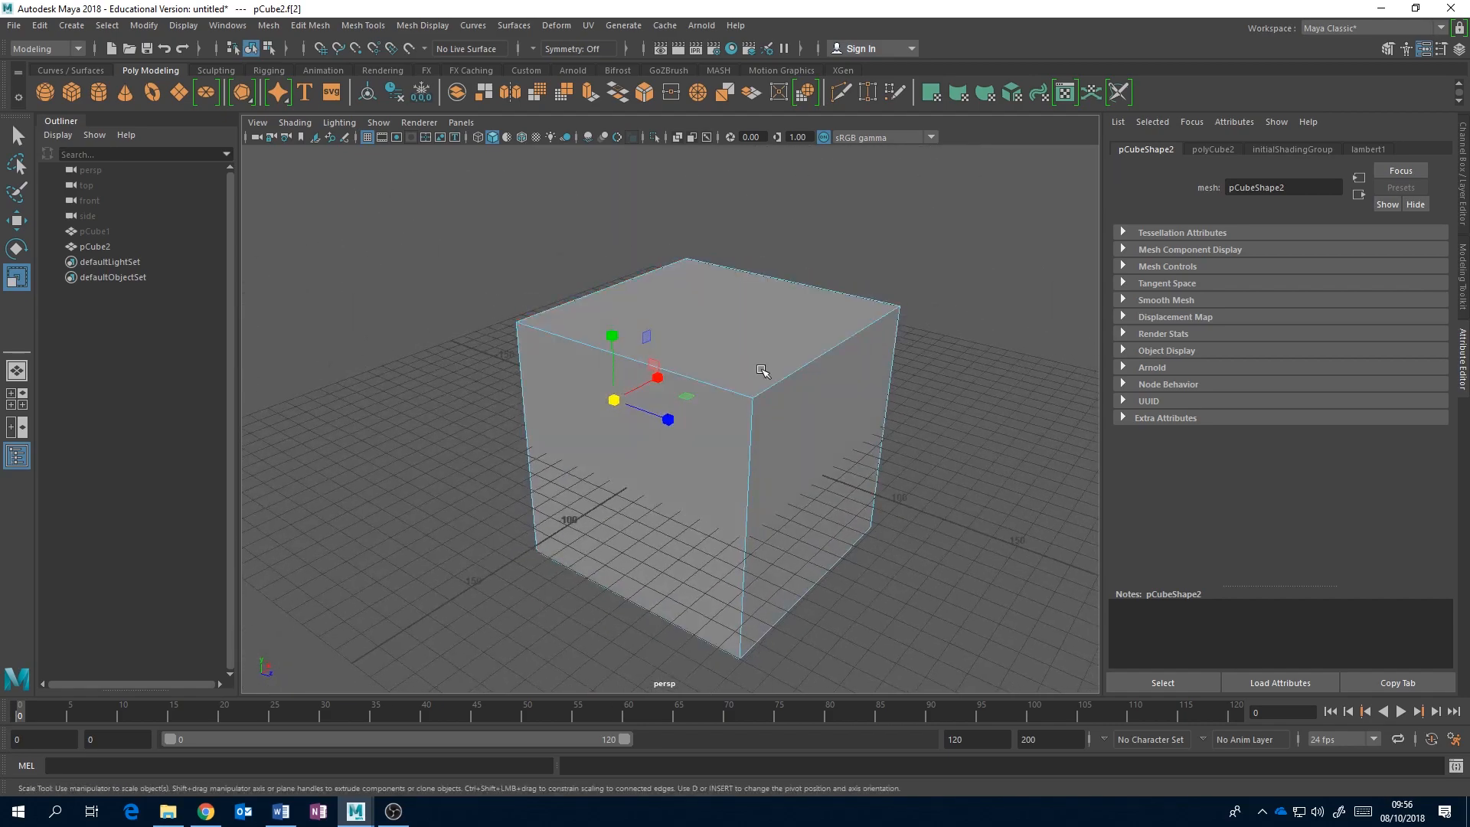
scroll(762, 371, "up", 3)
left_click_drag(851, 446, 847, 400, "alt")
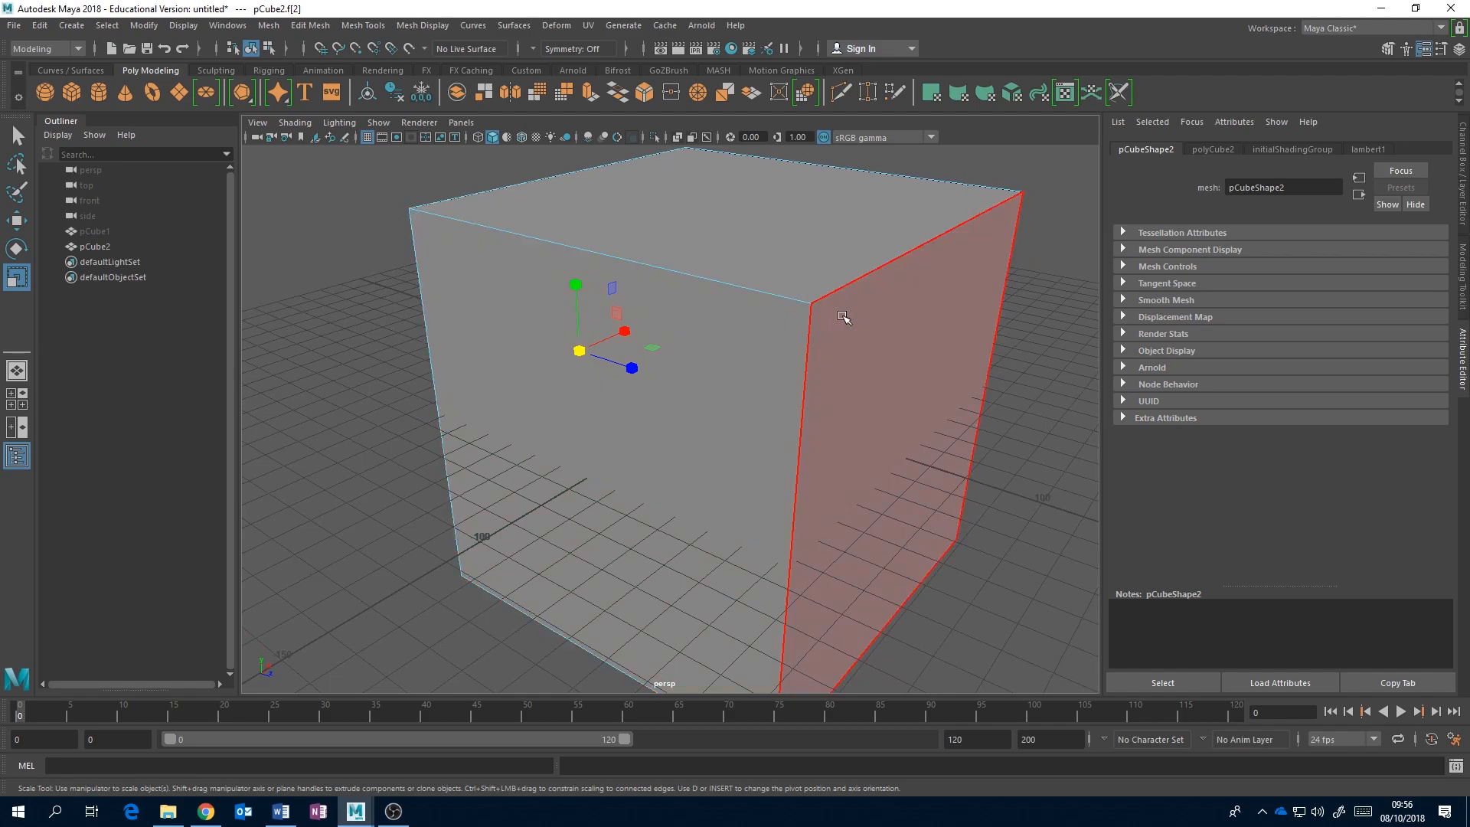
Step: Switch the cube to edge selection mode and select several of its edges one at a time
right_click_drag(768, 312, 768, 293)
left_click(764, 294)
left_click(880, 283)
left_click(810, 374)
left_click(768, 297)
left_click(435, 385)
left_click(545, 615)
Step: Switch the cube to vertex selection mode and select two of its upper corner vertices in turn
right_click_drag(676, 376, 624, 372)
left_click(811, 305)
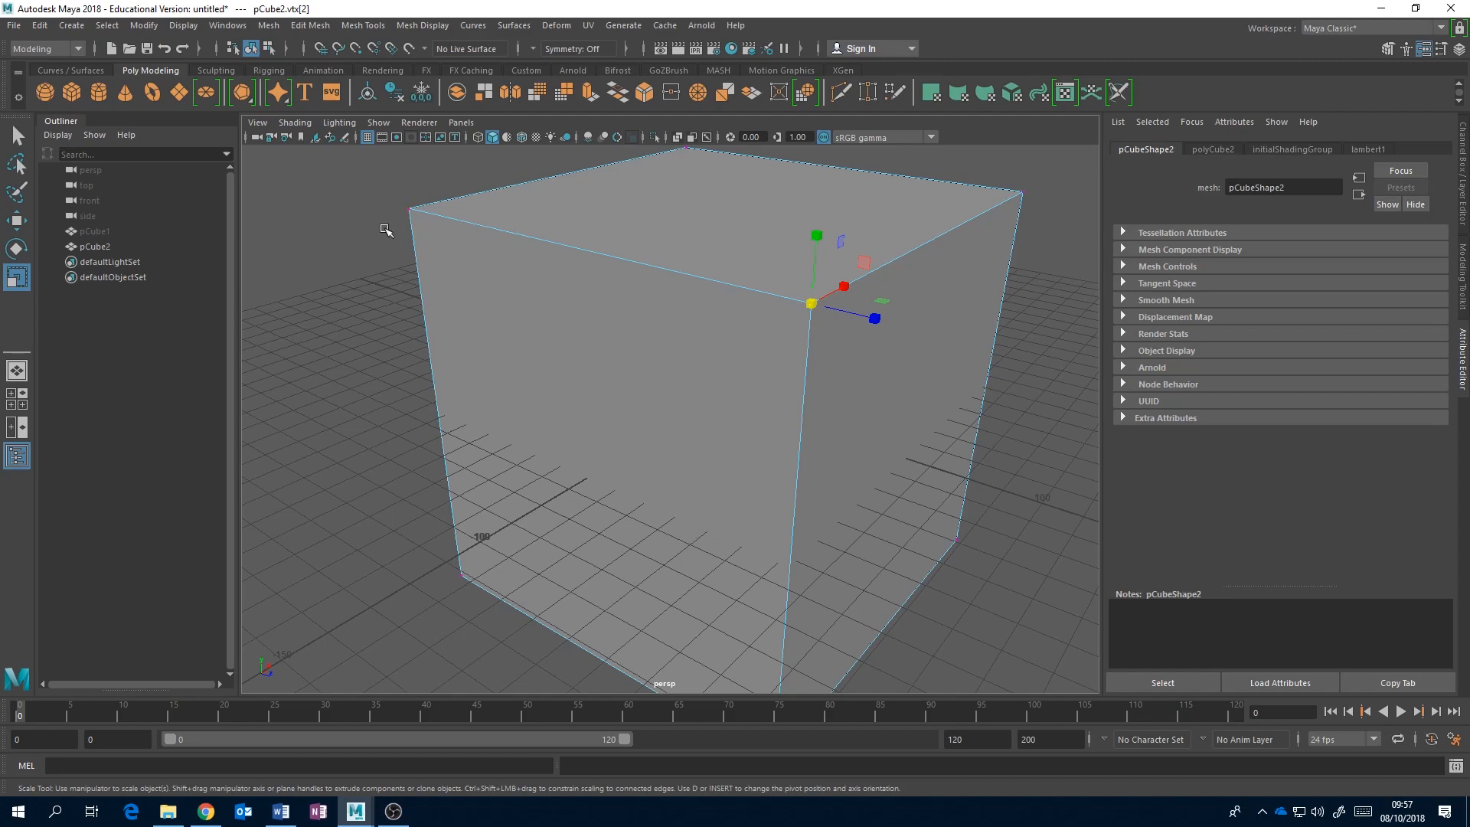
left_click(404, 207)
left_click_drag(590, 437, 600, 331, "alt")
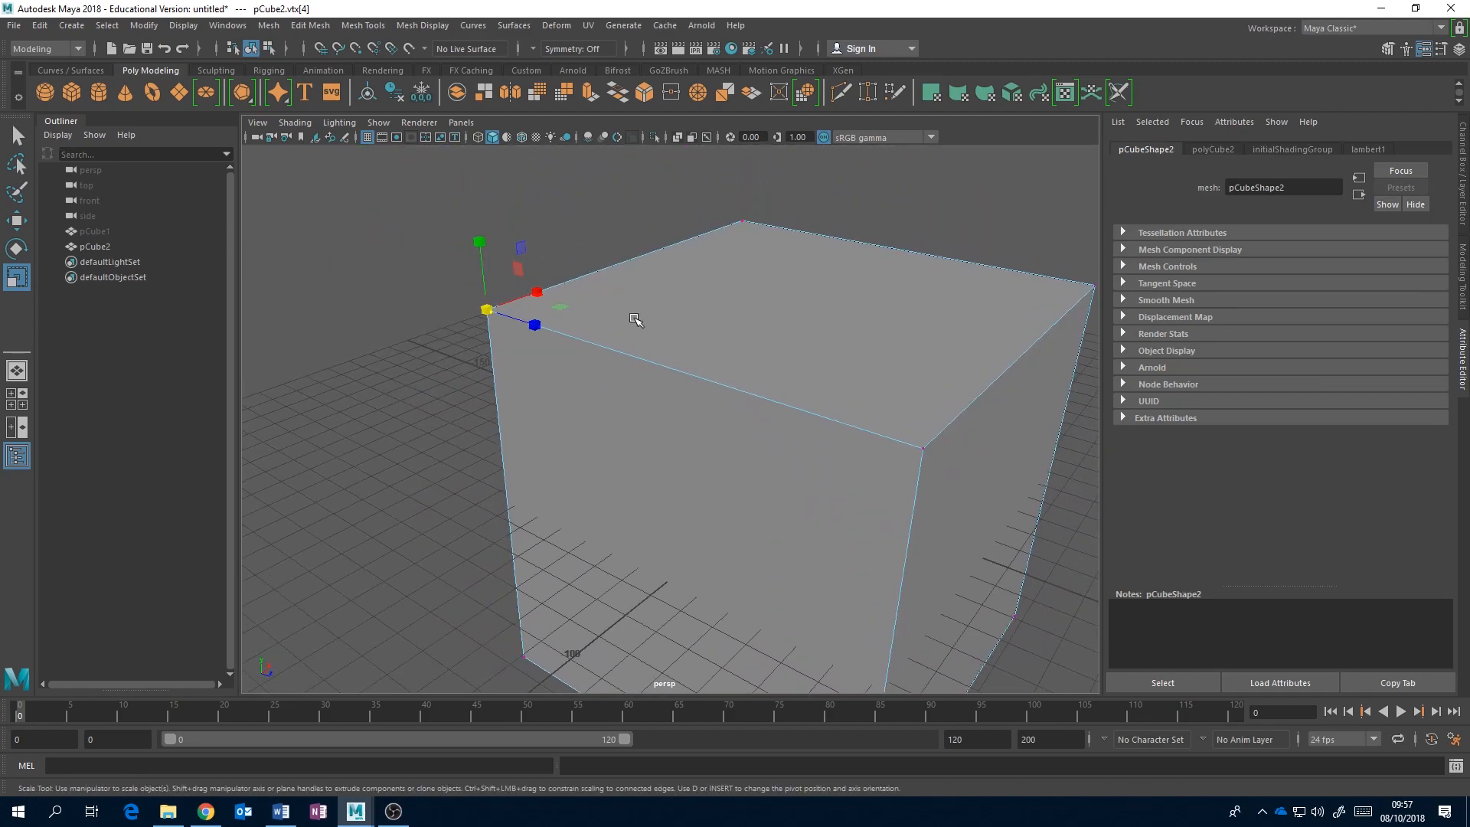
Step: Try moving the selected upper corner component with the Move tool and undo the changes
key("w")
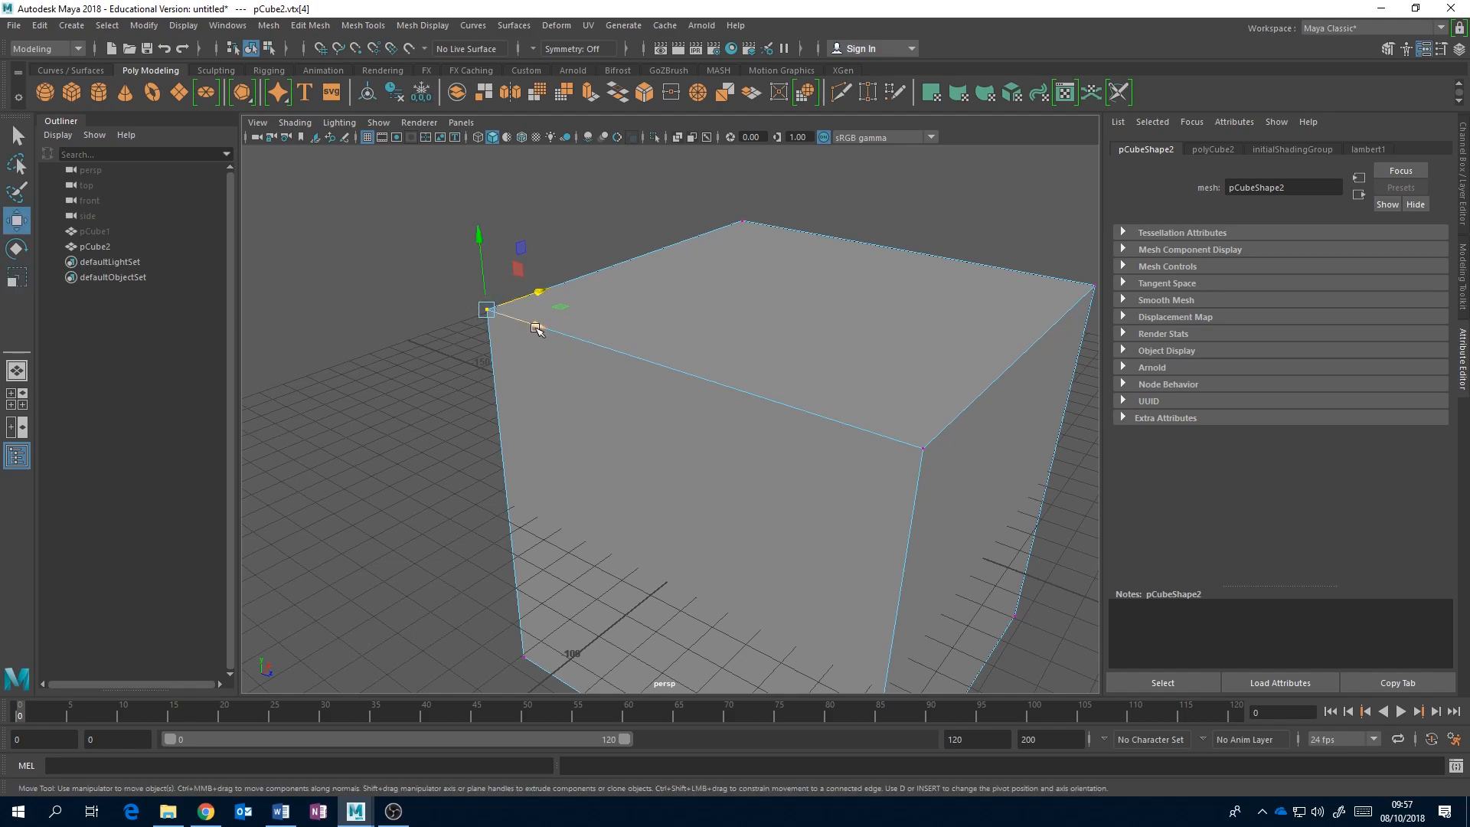
left_click_drag(538, 330, 488, 286)
key("ctrl+z")
left_click_drag(664, 283, 418, 257, "alt")
key("ctrl+z")
Step: Return to face selection mode and move the cube's top face upward to form a tall block
left_click_drag(487, 305, 670, 383, "alt")
right_click_drag(719, 369, 726, 410)
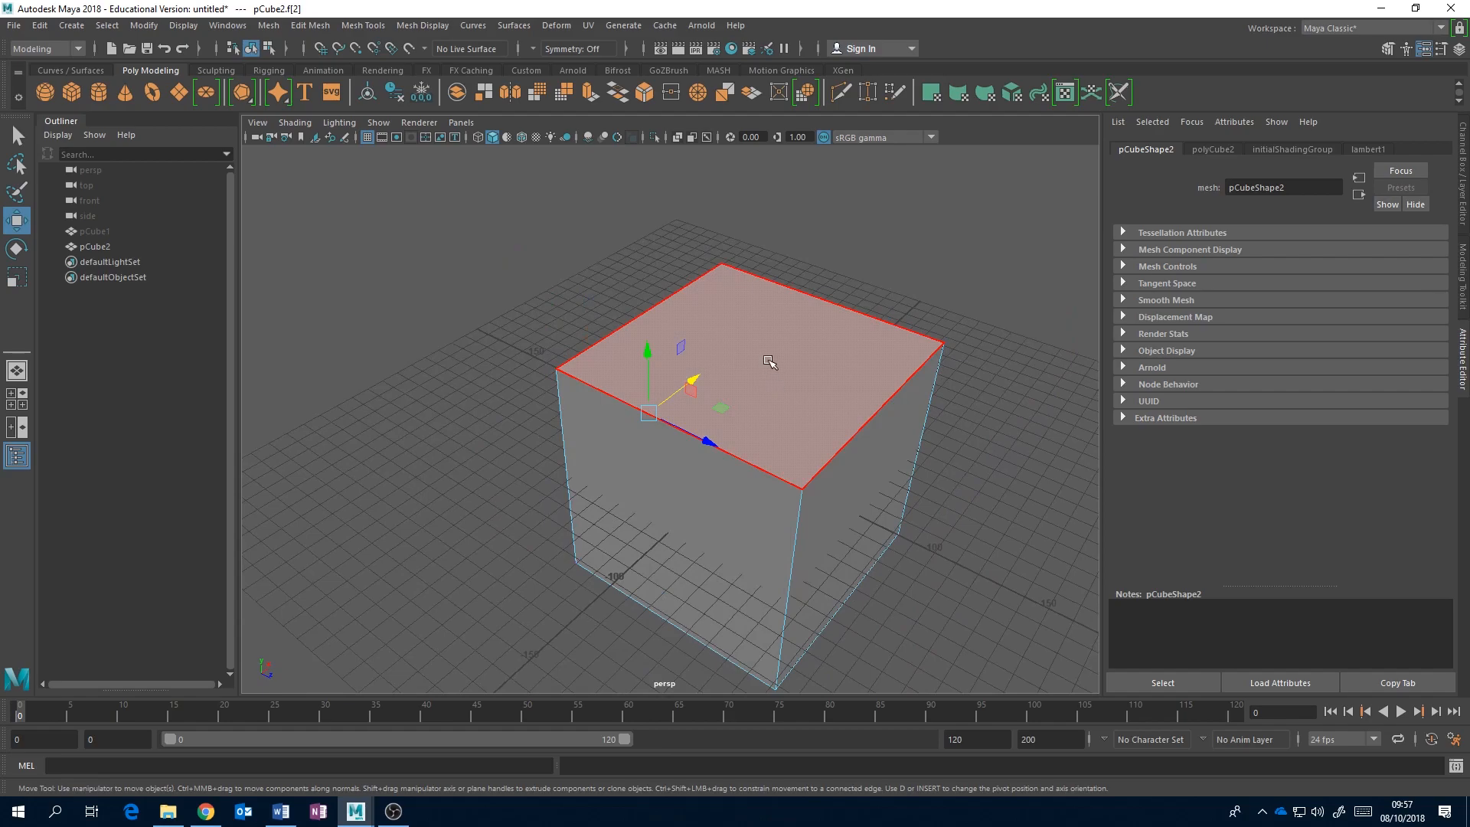
middle_click_drag(824, 414, 760, 362, "alt")
mouse_move(760, 361)
left_mouse_down("alt")
mouse_move(705, 323)
mouse_move(735, 352)
left_mouse_up("alt")
middle_click_drag(735, 351, 771, 401, "alt")
left_click(694, 370)
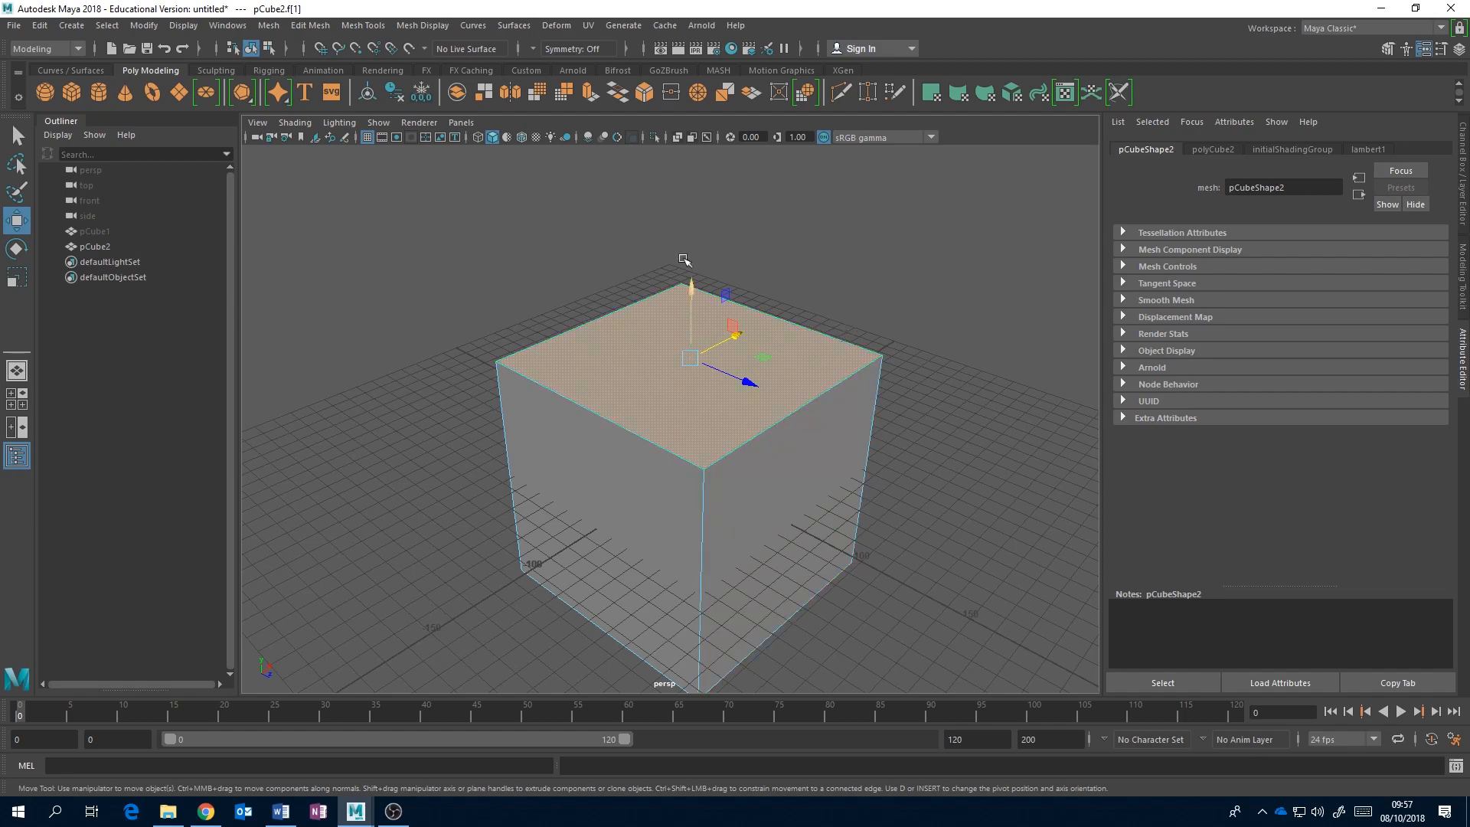
left_click_drag(833, 345, 749, 379, "alt")
left_click_drag(630, 340, 619, 92)
left_click_drag(661, 45, 660, 205)
scroll(696, 257, "down", 5)
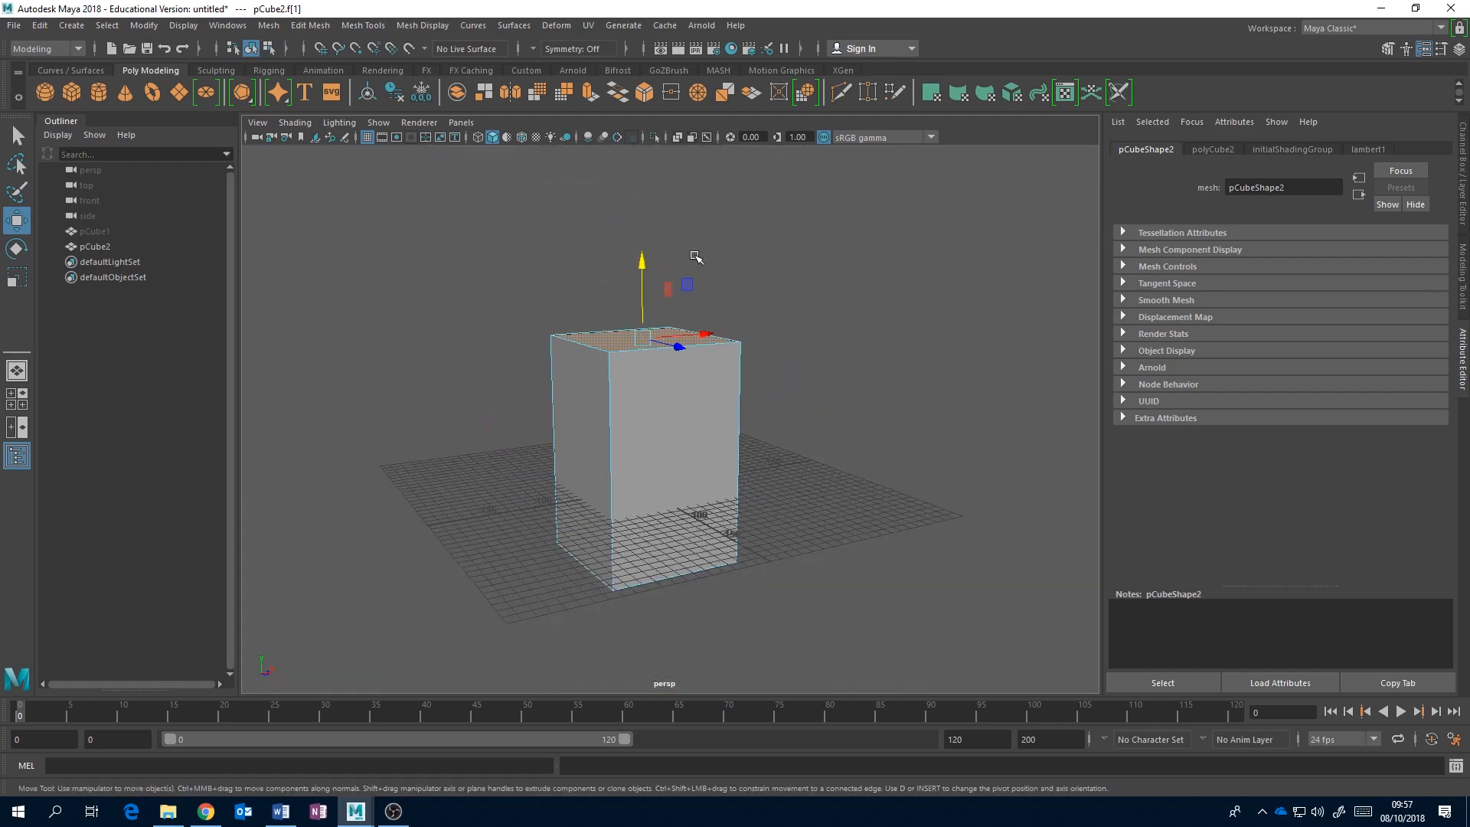
left_click_drag(643, 286, 645, 173)
Step: Try scaling the block's top face with the Scale tool
left_click_drag(719, 237, 702, 351, "alt")
key("r")
left_click_drag(663, 275, 731, 243)
key("ctrl+z")
key("shift+z")
Step: Select one of the block's side faces and try moving it outward, rotating it and scaling it
left_click_drag(847, 315, 715, 368, "alt")
left_click(715, 383)
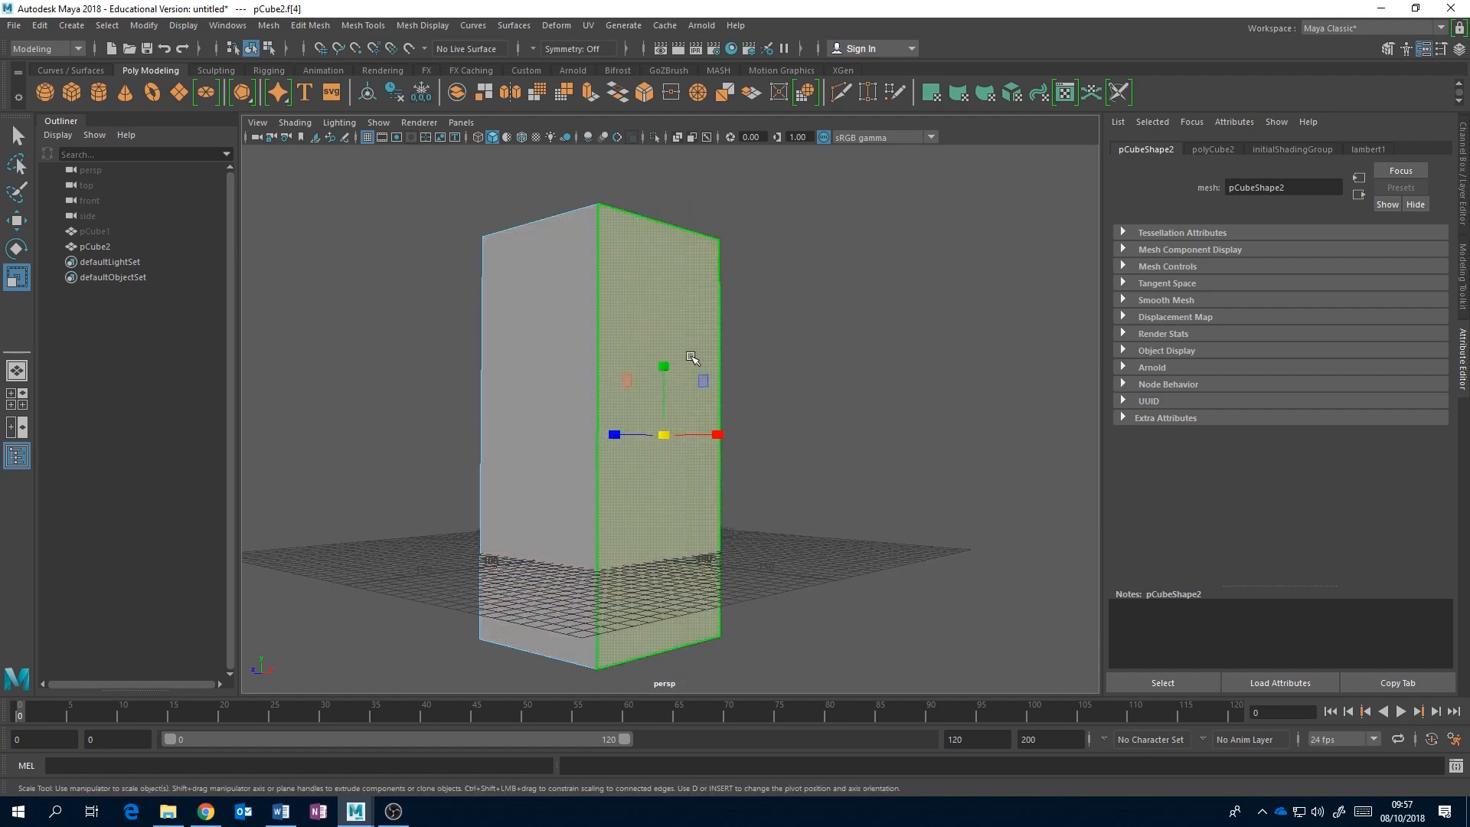
key("w")
left_click_drag(718, 433, 908, 387)
key("e")
key("r")
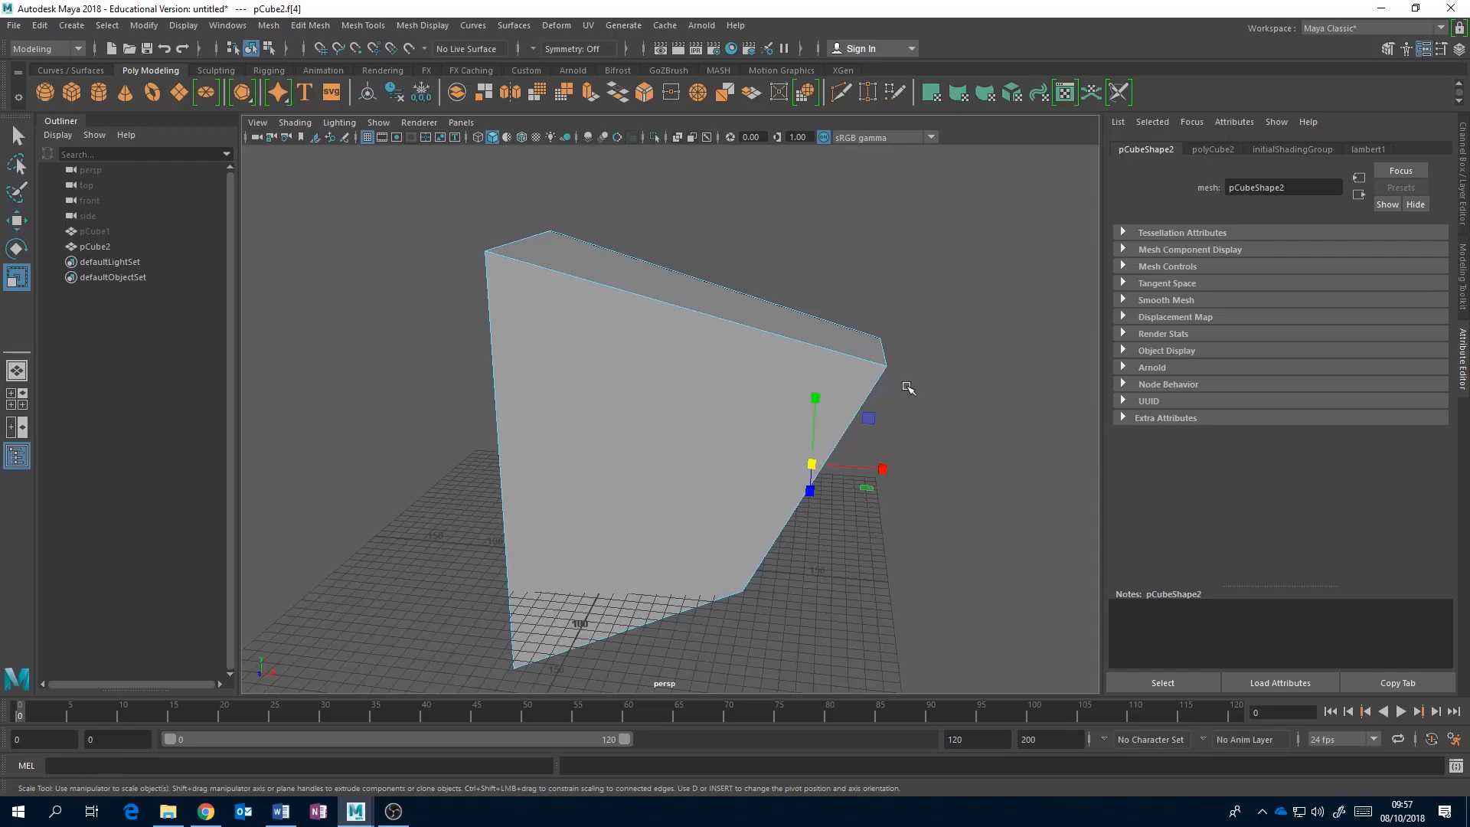
left_click_drag(908, 387, 831, 359, "alt")
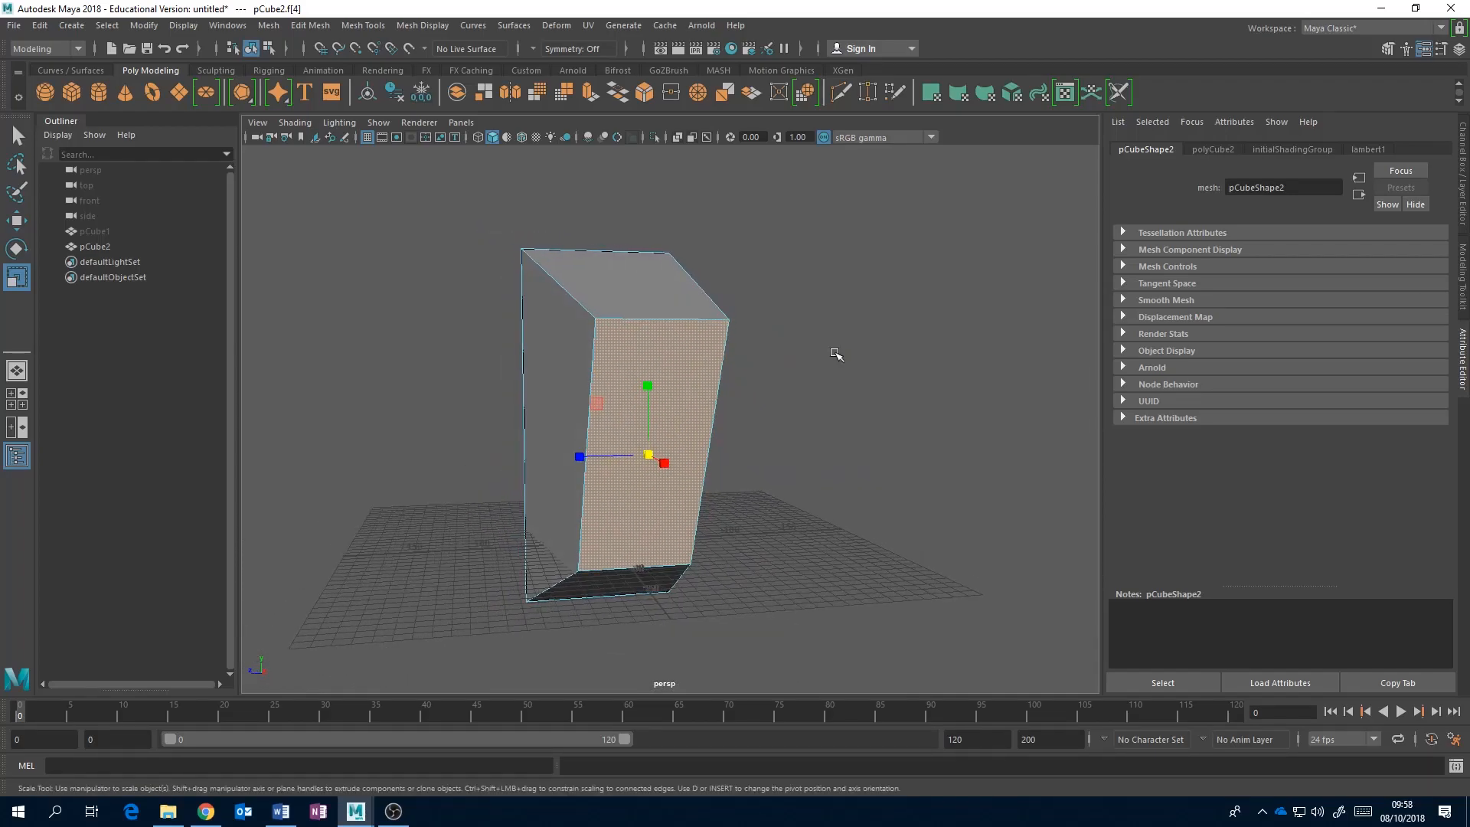
Step: Undo the scaling, rotation and move of the block's side face
key("ctrl+z")
key("ctrl+z")
key("ctrl+z")
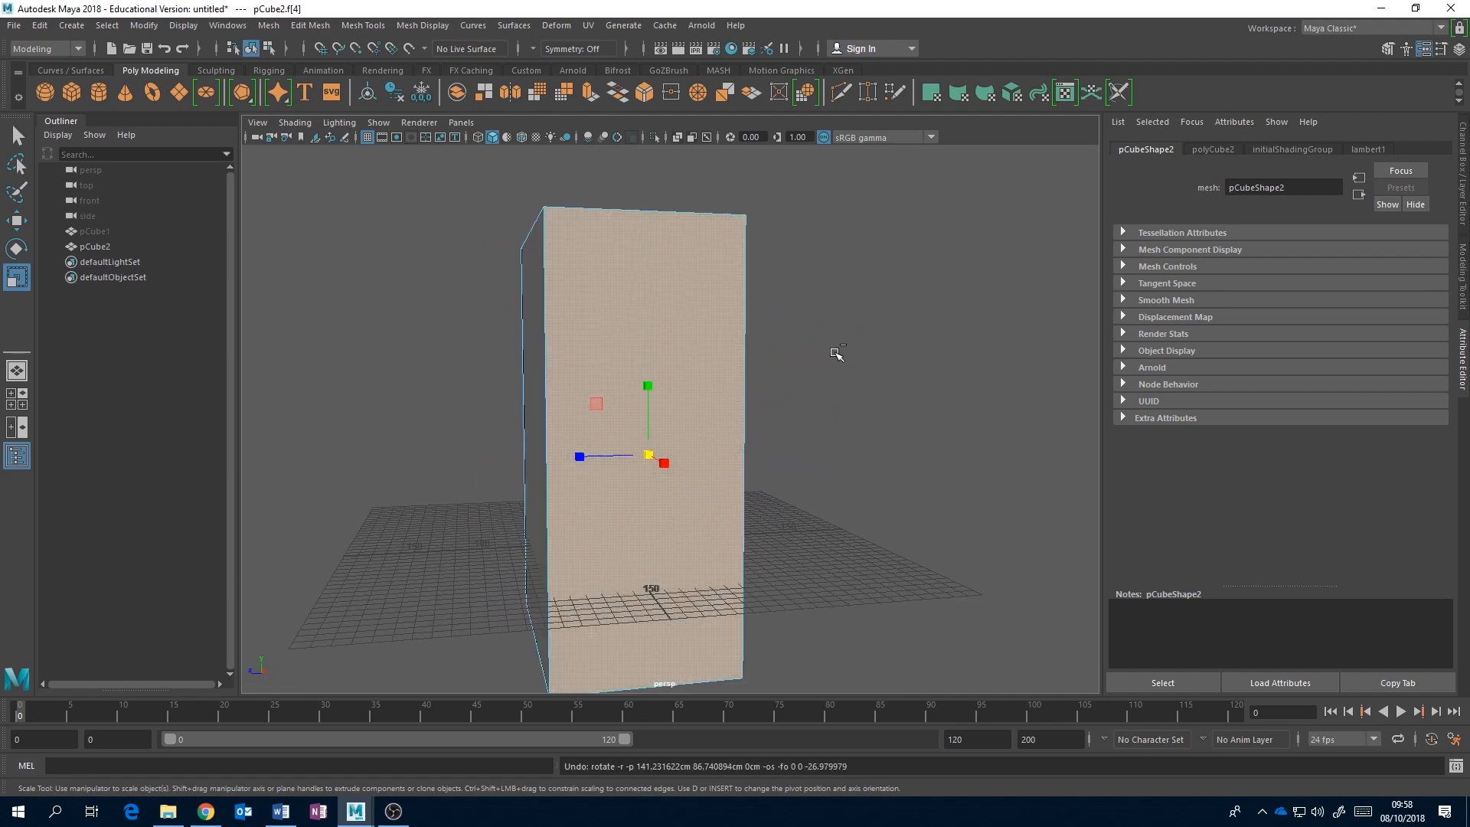
left_click_drag(783, 338, 875, 401, "alt")
key("ctrl+z")
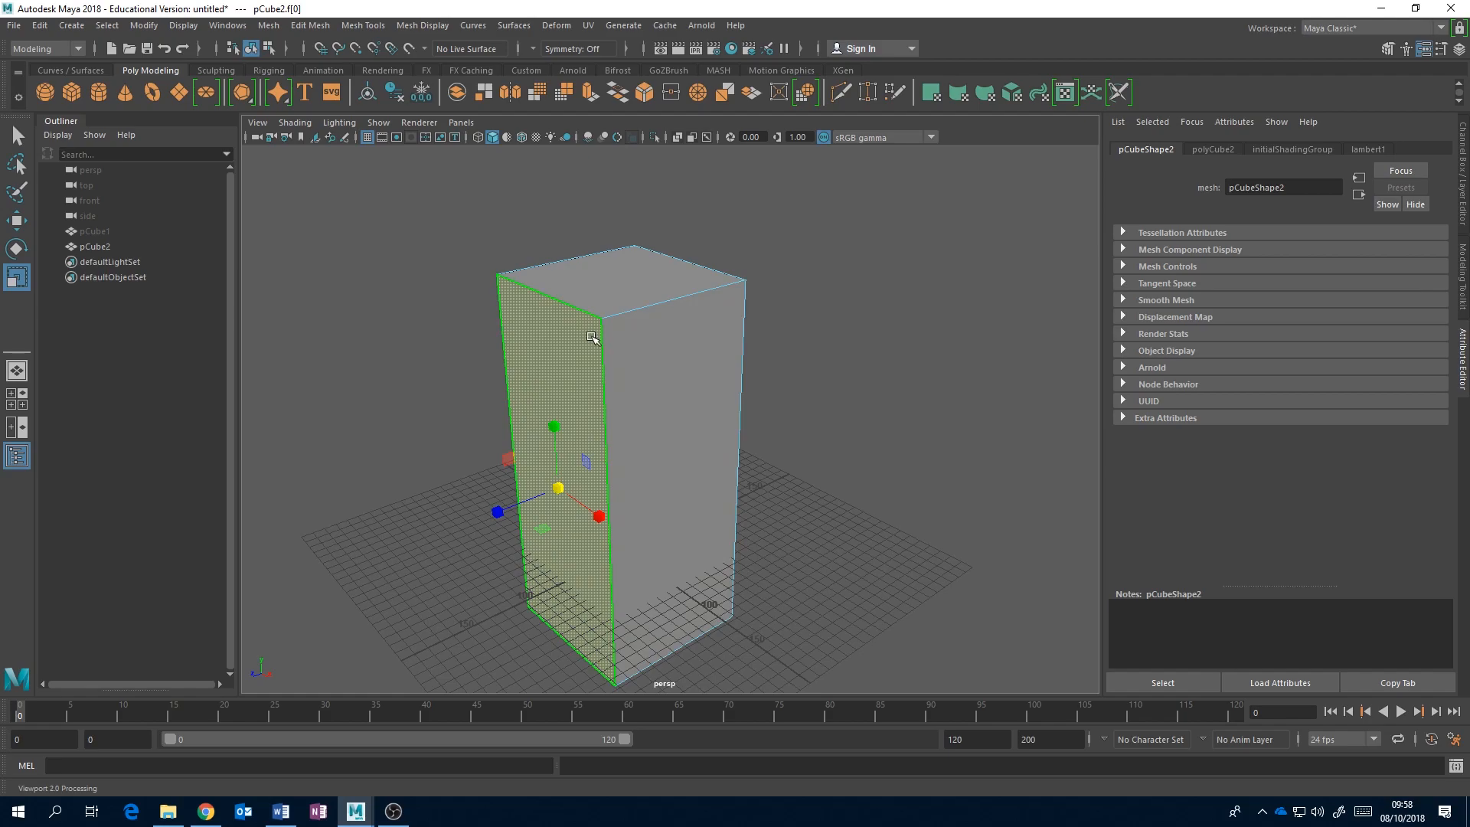
left_click_drag(656, 368, 765, 318, "alt")
middle_click_drag(764, 318, 773, 359, "alt")
scroll(774, 361, "up", 2)
left_click_drag(772, 383, 783, 358, "alt")
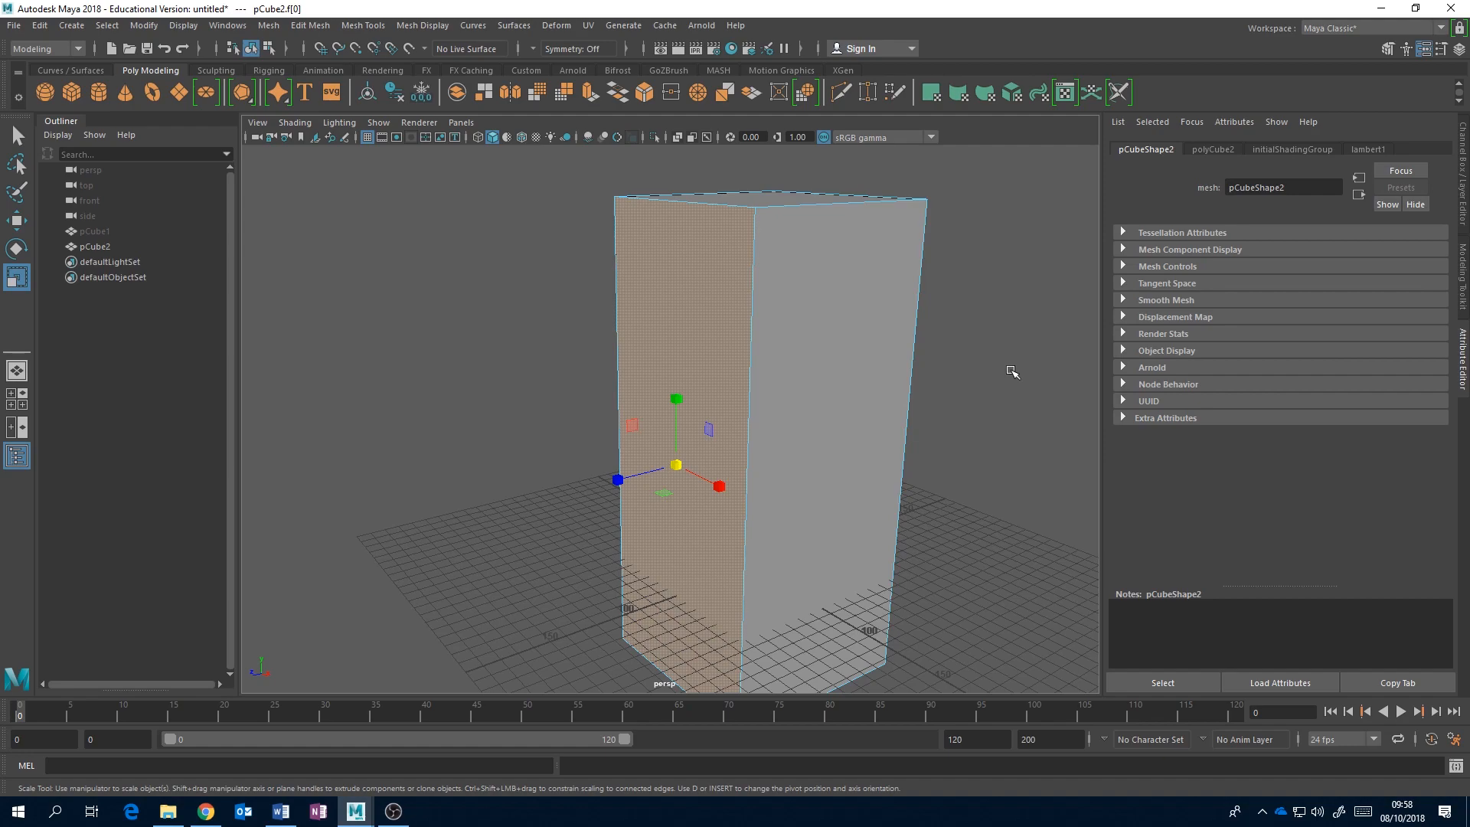
left_click_drag(921, 393, 951, 388, "alt")
scroll(946, 375, "down", 3)
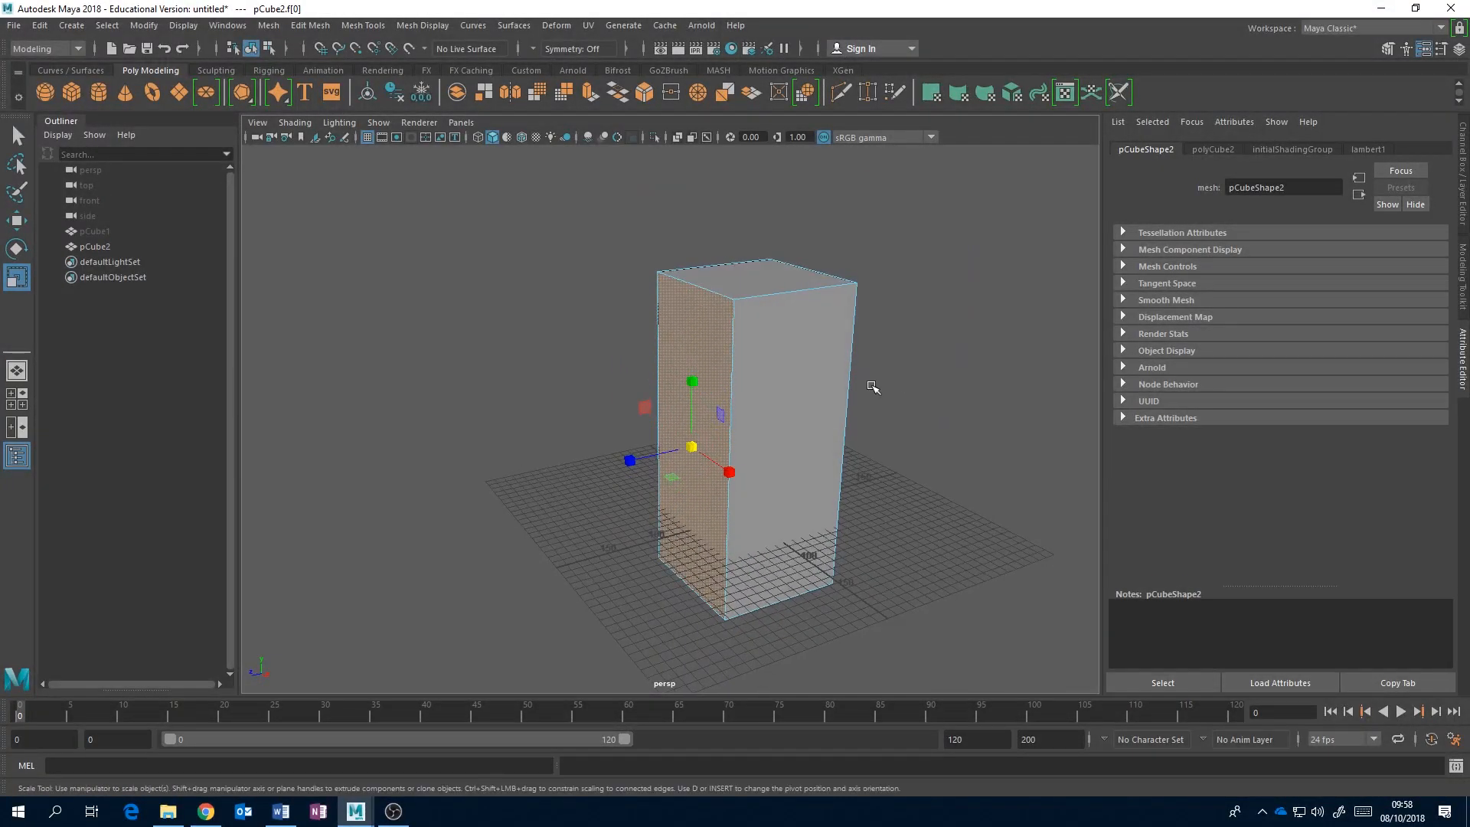
key("w")
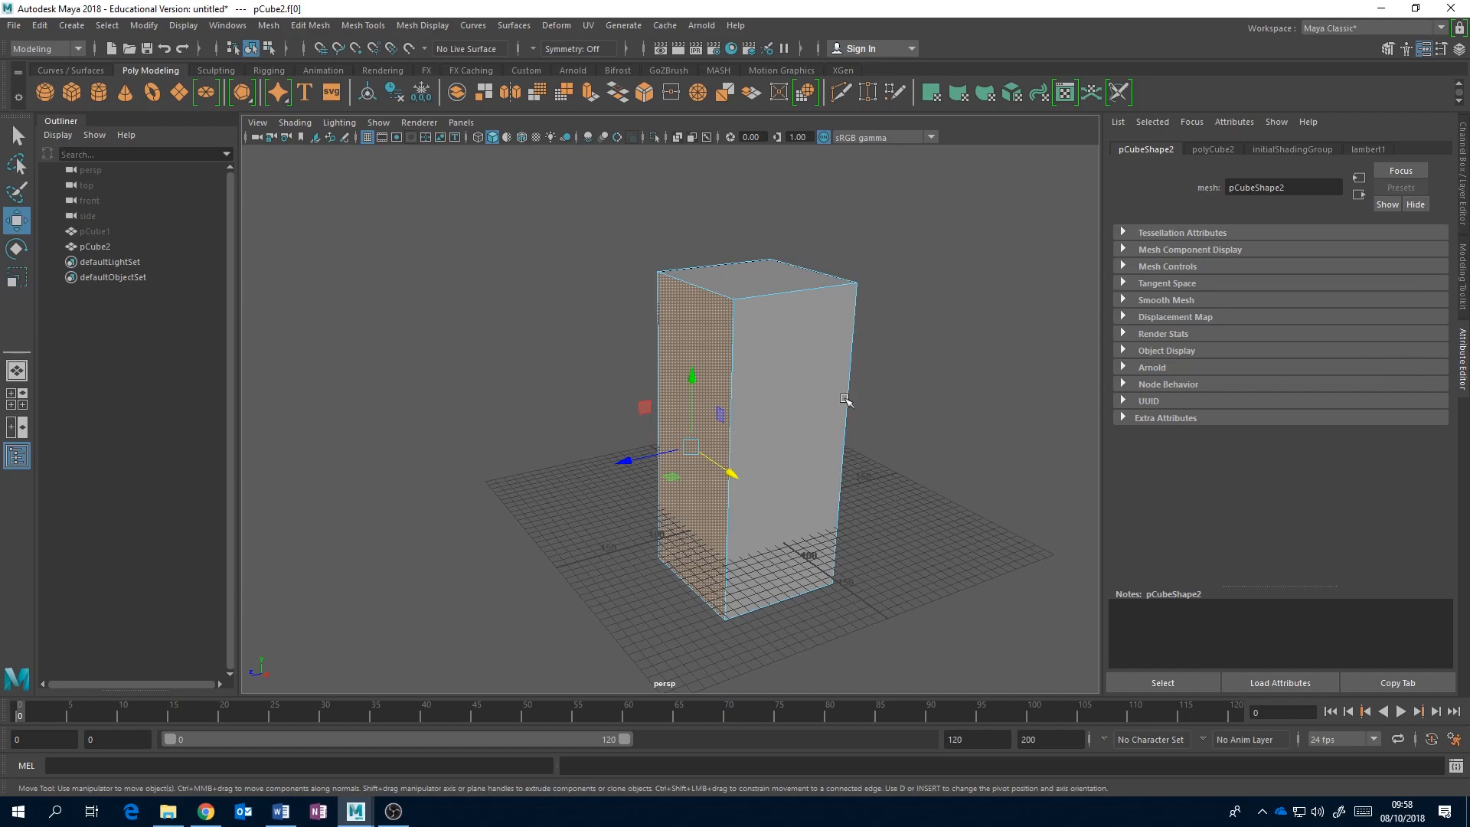
left_click_drag(905, 375, 998, 352, "alt")
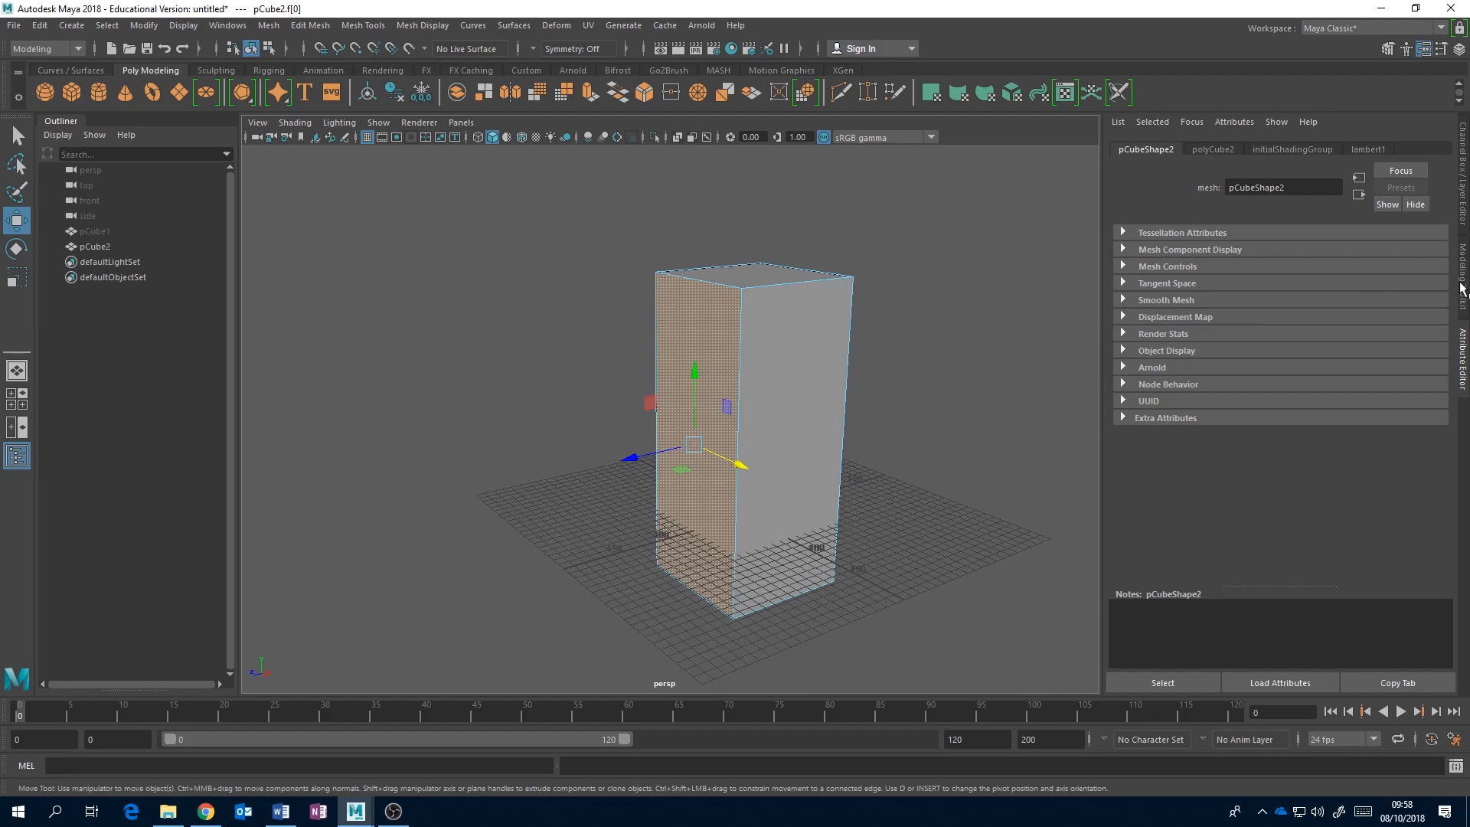
left_click_drag(803, 420, 763, 381, "alt")
left_click_drag(866, 392, 853, 388, "alt")
middle_click_drag(853, 387, 888, 402, "alt")
Step: Select different faces of the tall block in turn, finishing with the narrow side face facing along Z
left_click(856, 341)
left_click_drag(805, 374, 807, 230, "alt")
left_click(720, 321)
left_click_drag(720, 322, 853, 285, "alt")
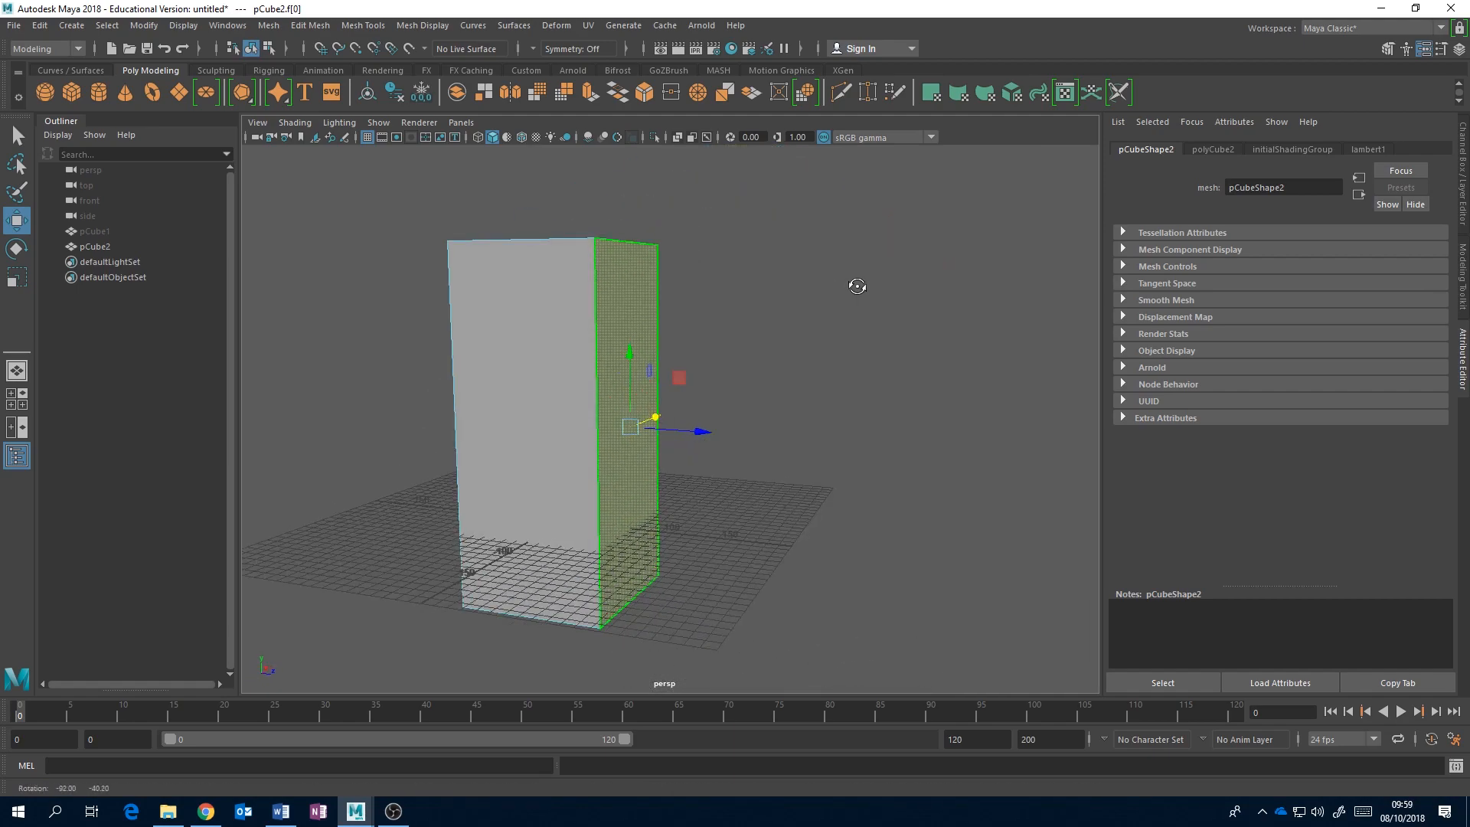
left_click(518, 364)
left_click_drag(721, 322, 519, 337, "alt")
left_click(750, 297)
left_click_drag(816, 338, 830, 399, "alt")
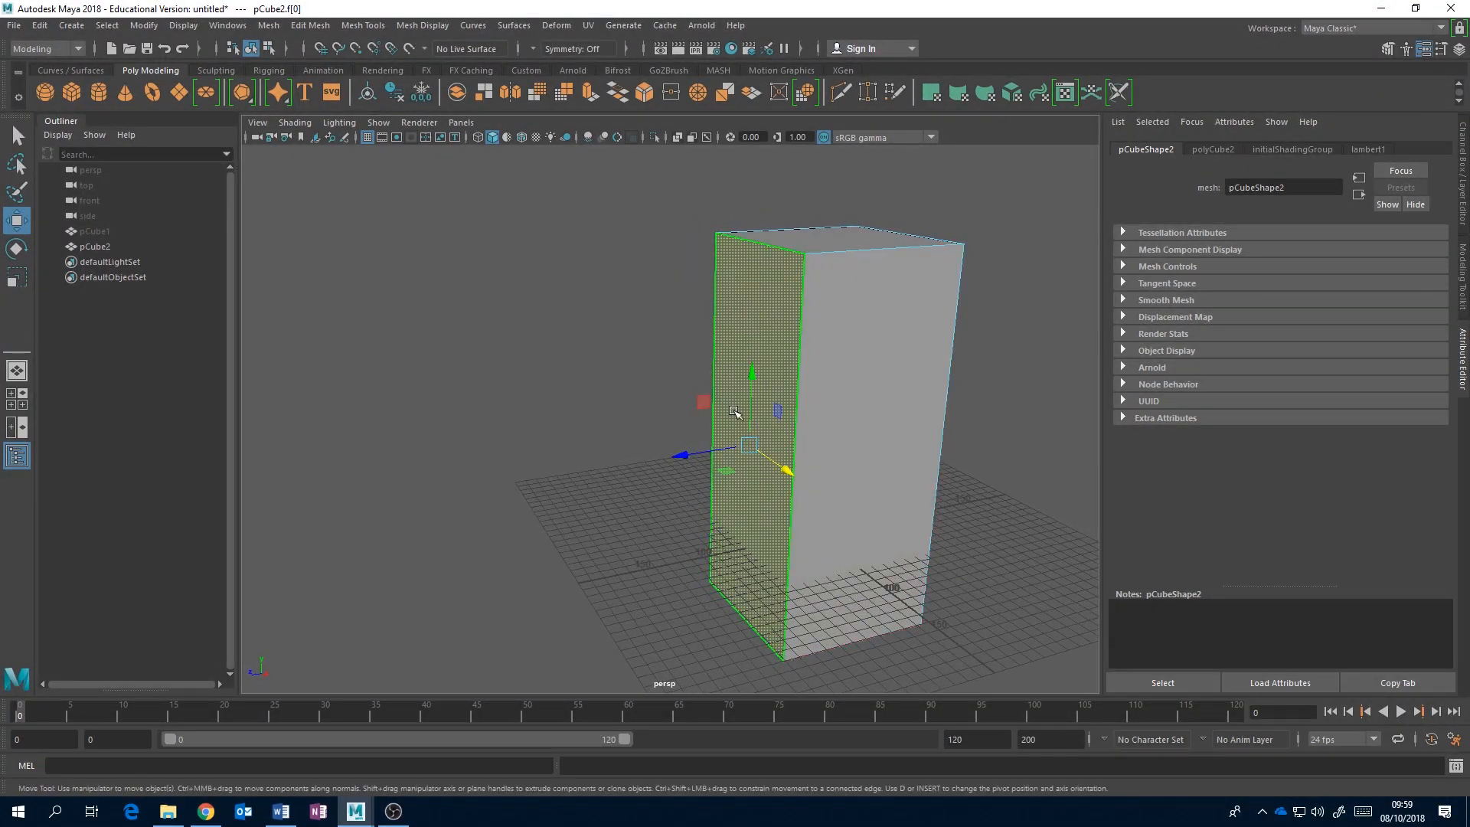
Step: Try moving the selected side face outward and extruding it along Z, then undo both changes
key("e")
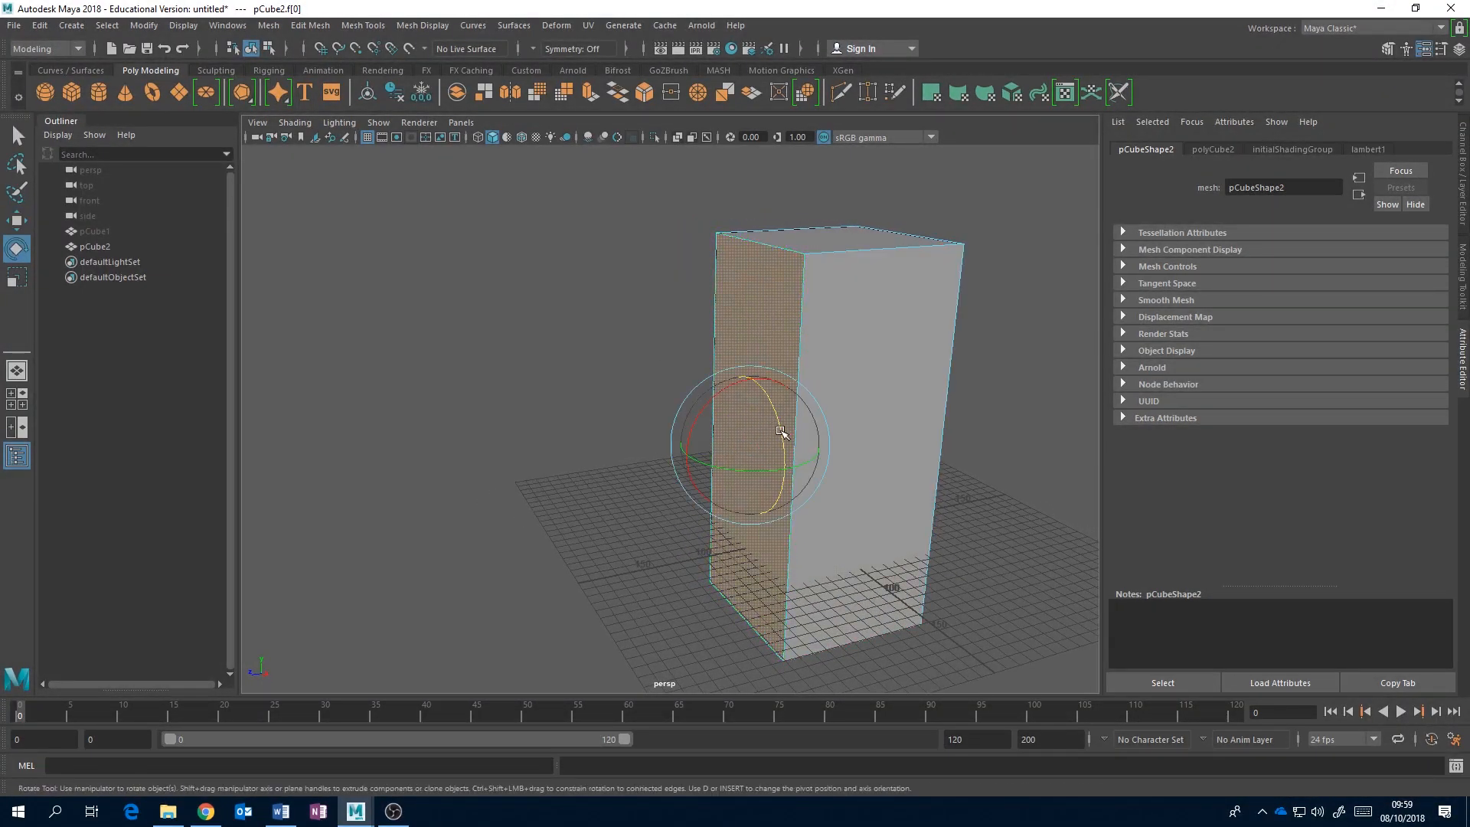
key("w")
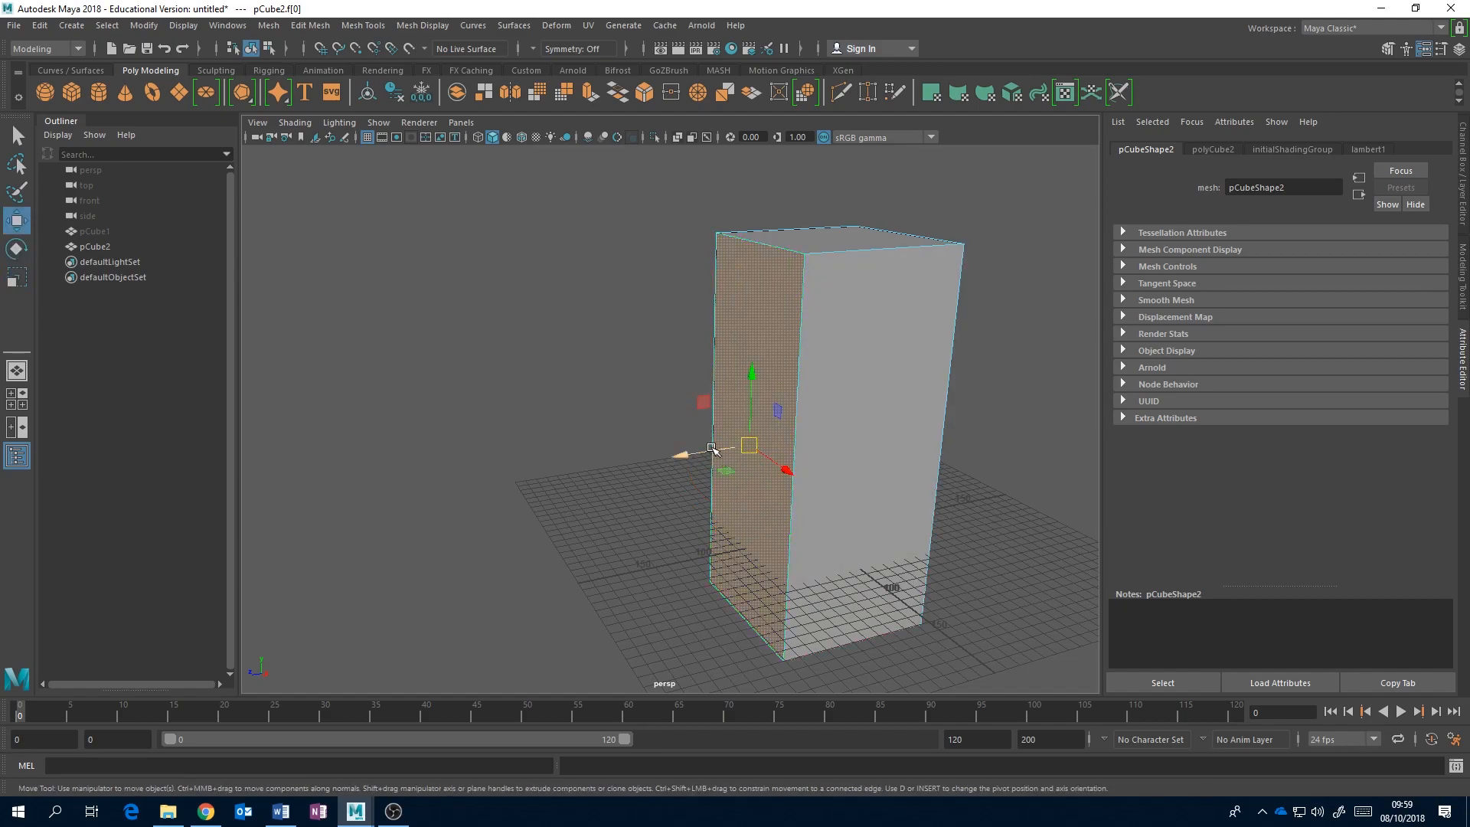
mouse_move(714, 451)
left_mouse_down()
mouse_move(578, 470)
mouse_move(719, 451)
left_mouse_up()
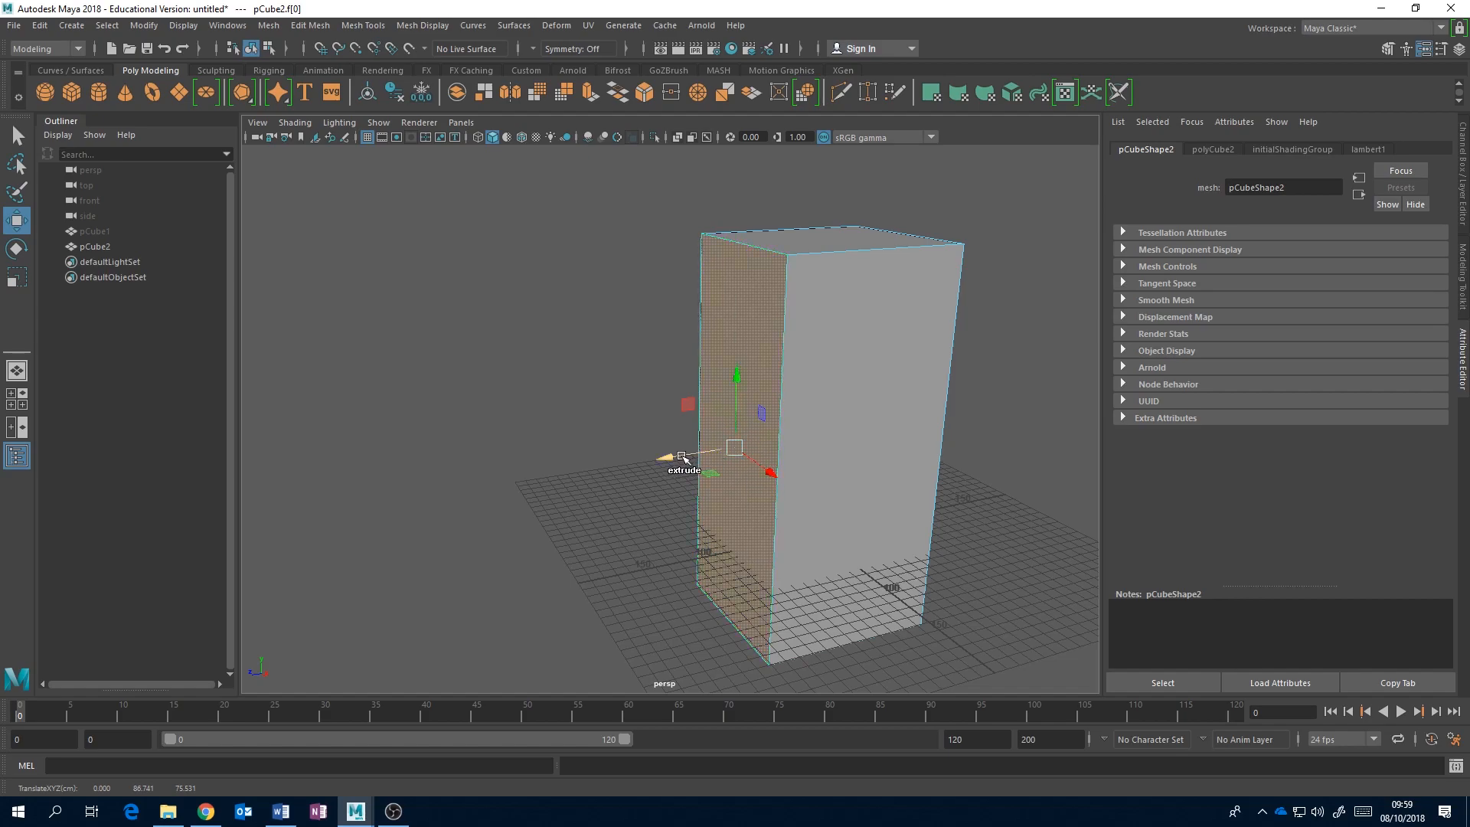
left_click_drag(682, 456, 576, 487)
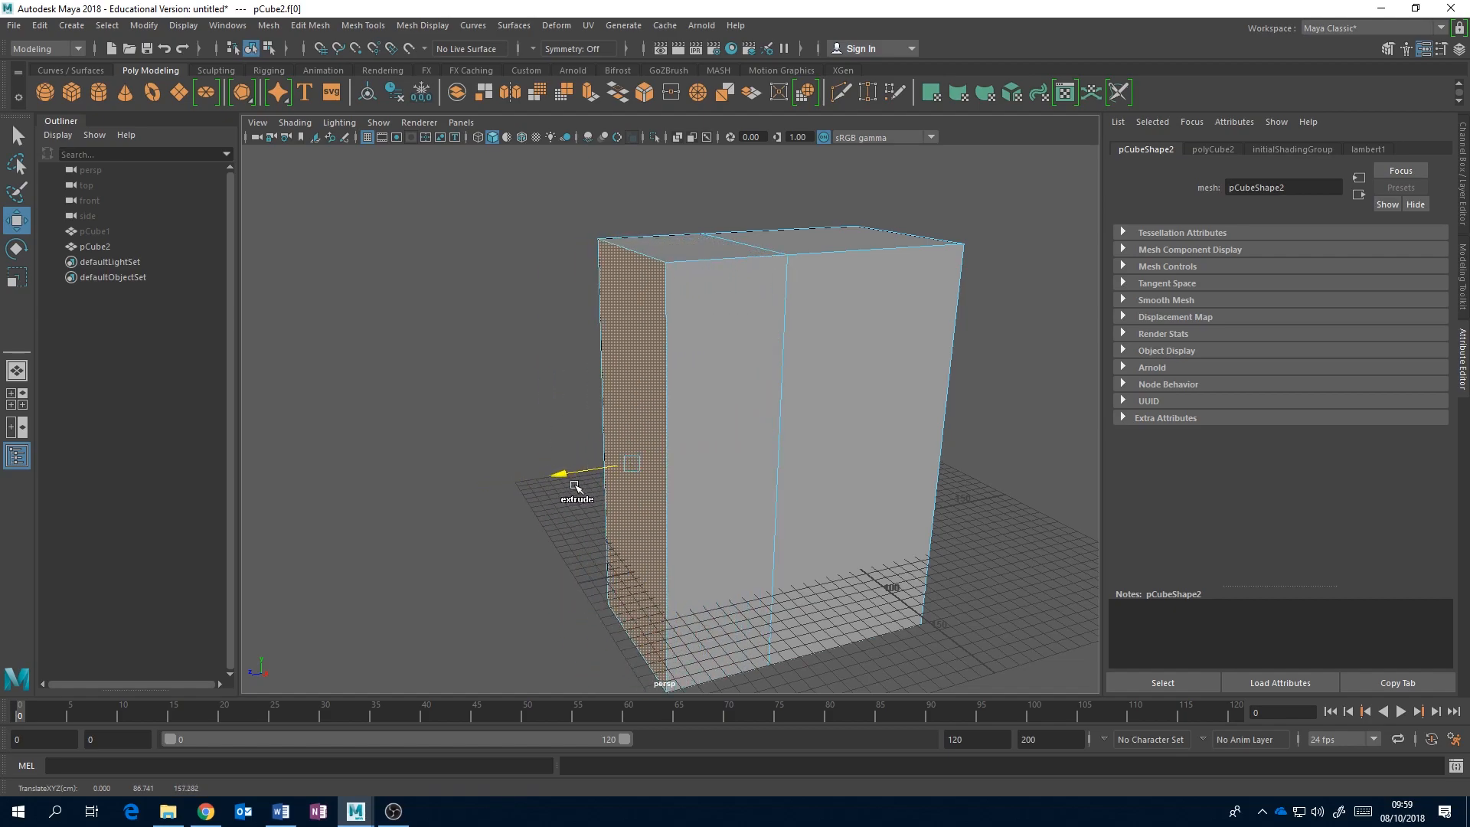
key("ctrl+z")
key("ctrl+z")
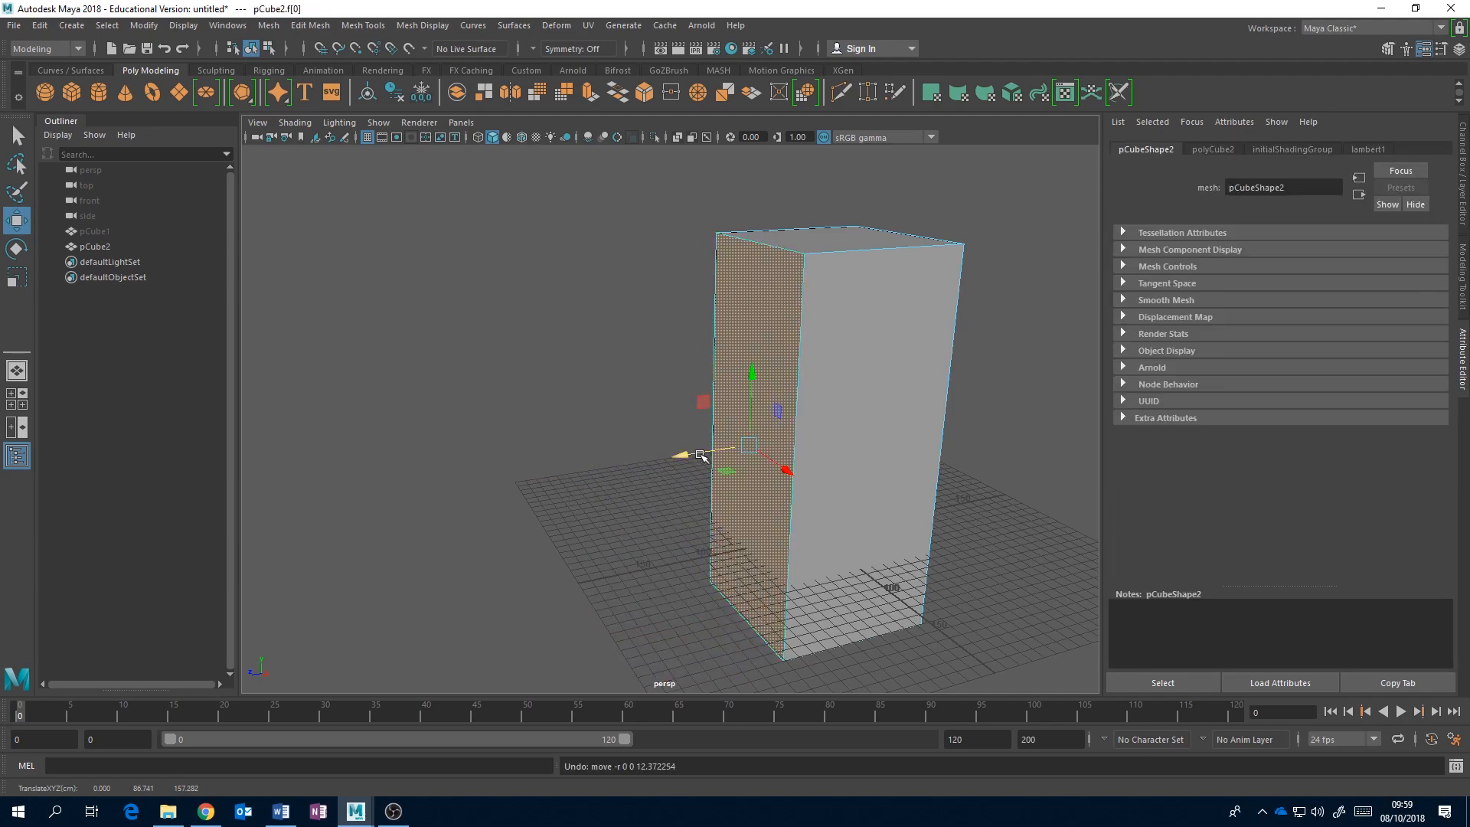
Step: Extrude the selected side face outward along Z to about Z 209.6
left_click_drag(701, 452, 523, 483)
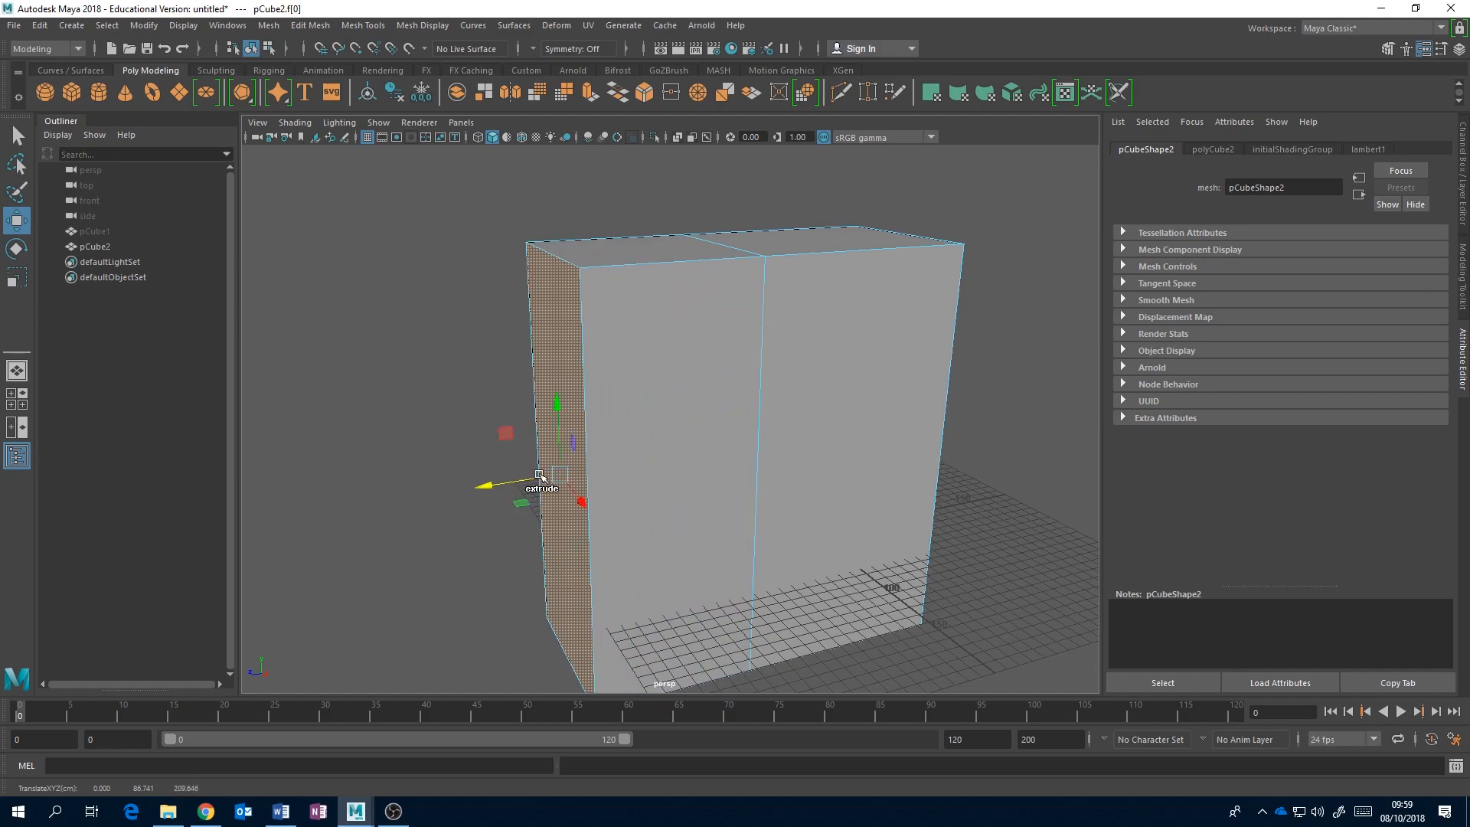
left_click_drag(780, 332, 932, 361, "alt")
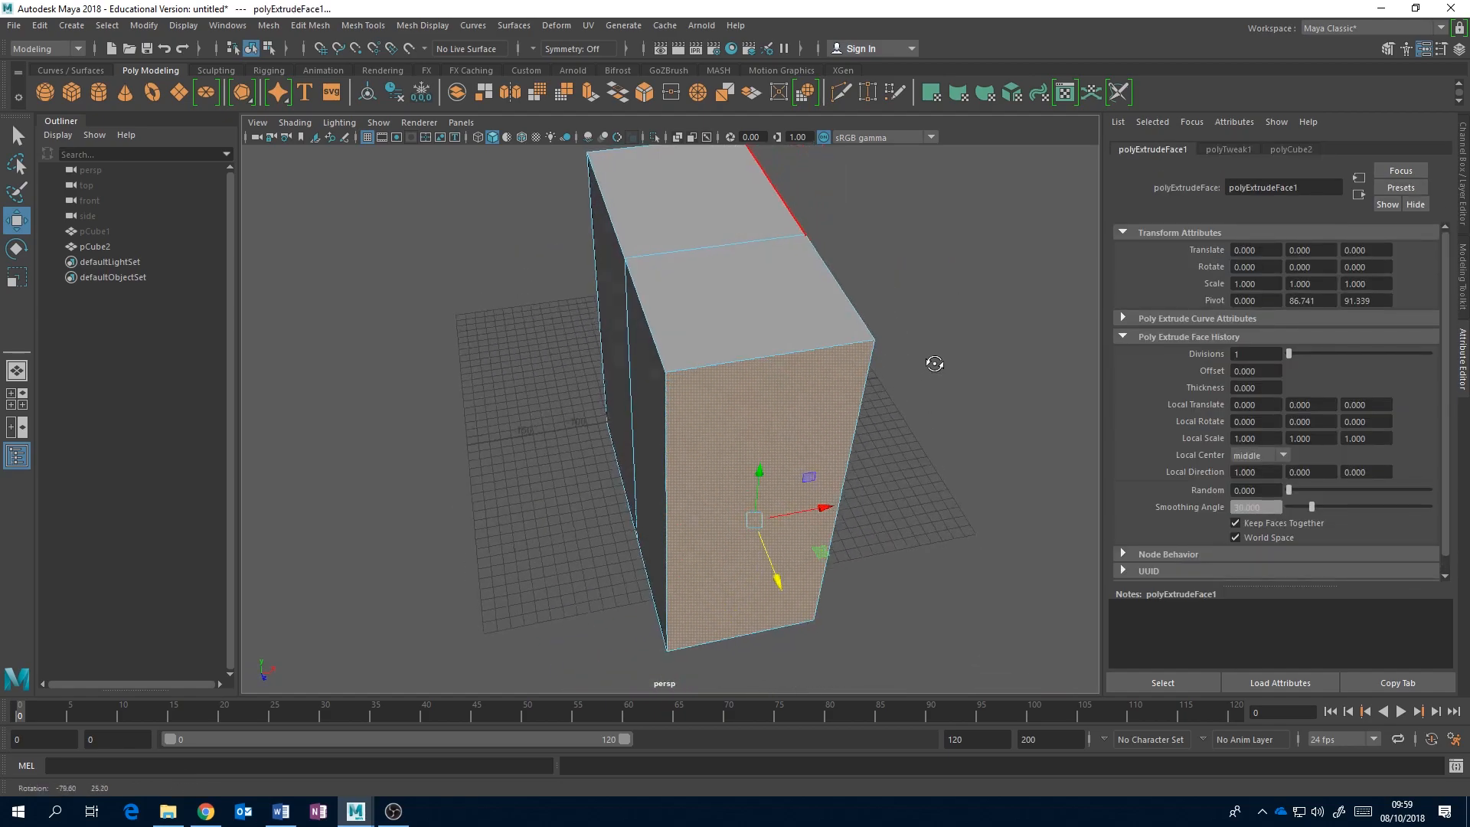
left_click_drag(704, 559, 692, 405, "alt")
Step: Extrude the new section's adjacent side face along X twice, to about X 319.5 and then X 442.5
left_click_drag(760, 459, 754, 384, "alt")
left_click(748, 434)
left_click_drag(677, 424, 566, 467, "shift")
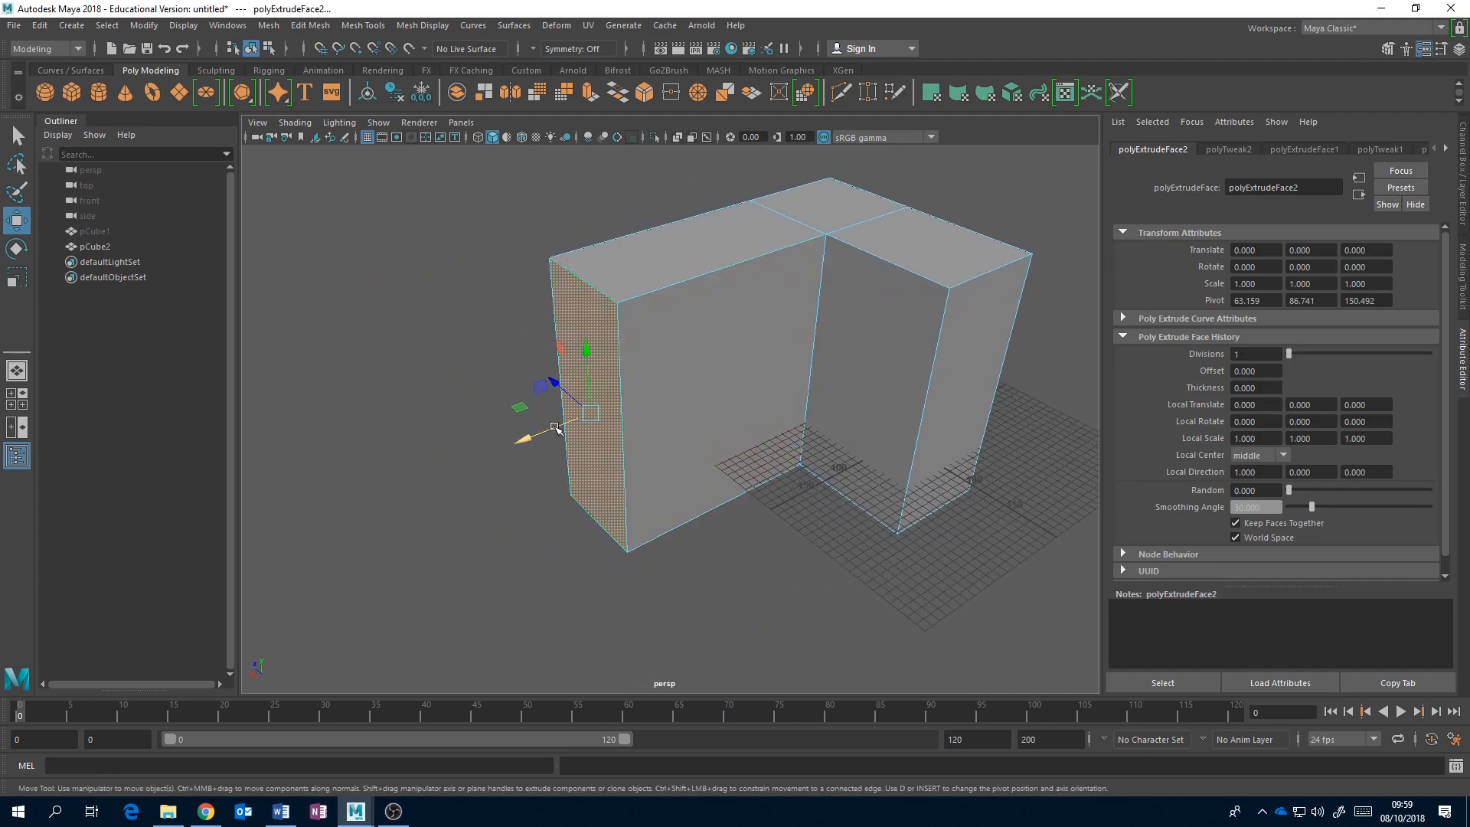
left_click_drag(556, 425, 460, 482, "shift")
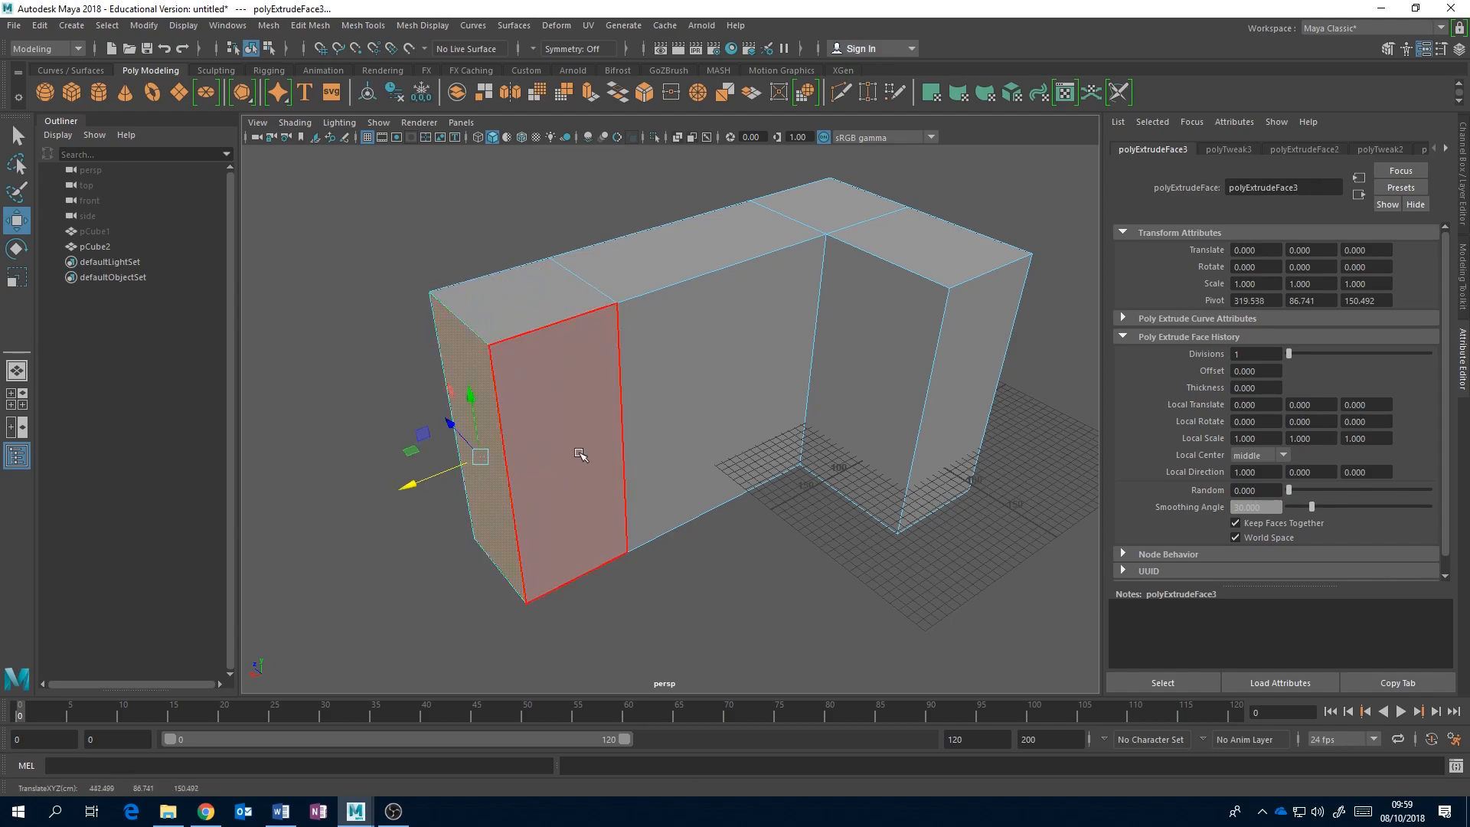
Step: Extrude the end section's inner side face twice along negative Z, to about Z -228.5 and then Z -336.8
left_click(551, 471)
left_click_drag(551, 471, 837, 493, "alt")
scroll(836, 493, "down", 5)
left_click_drag(727, 459, 873, 509, "alt")
left_click_drag(762, 525, 829, 556, "shift")
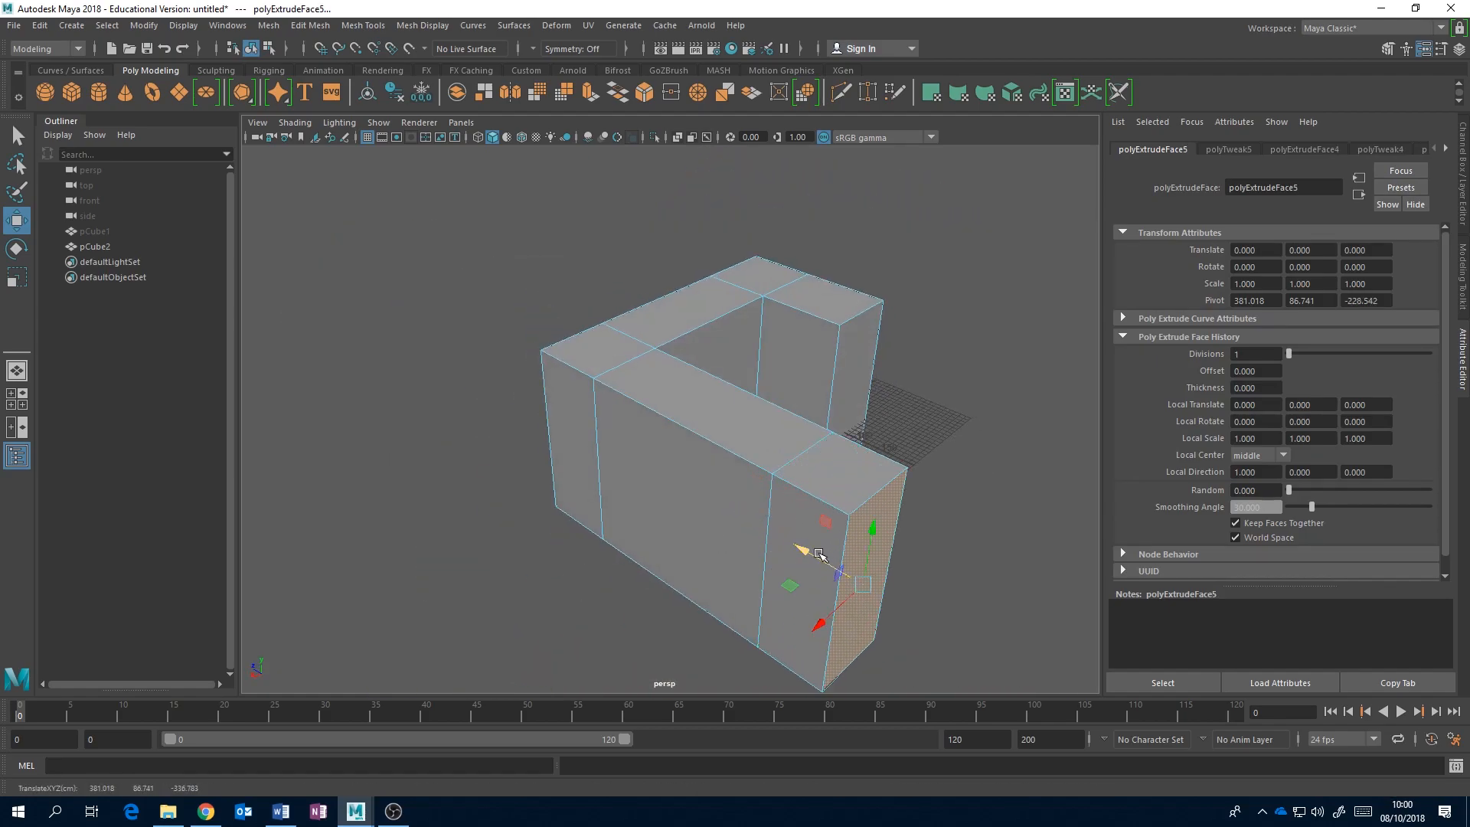
Step: Select the last section's outer side face and extrude it along X to about X 661.5
left_click(816, 517)
left_click_drag(922, 509, 878, 496, "alt")
middle_click_drag(878, 496, 911, 429, "alt")
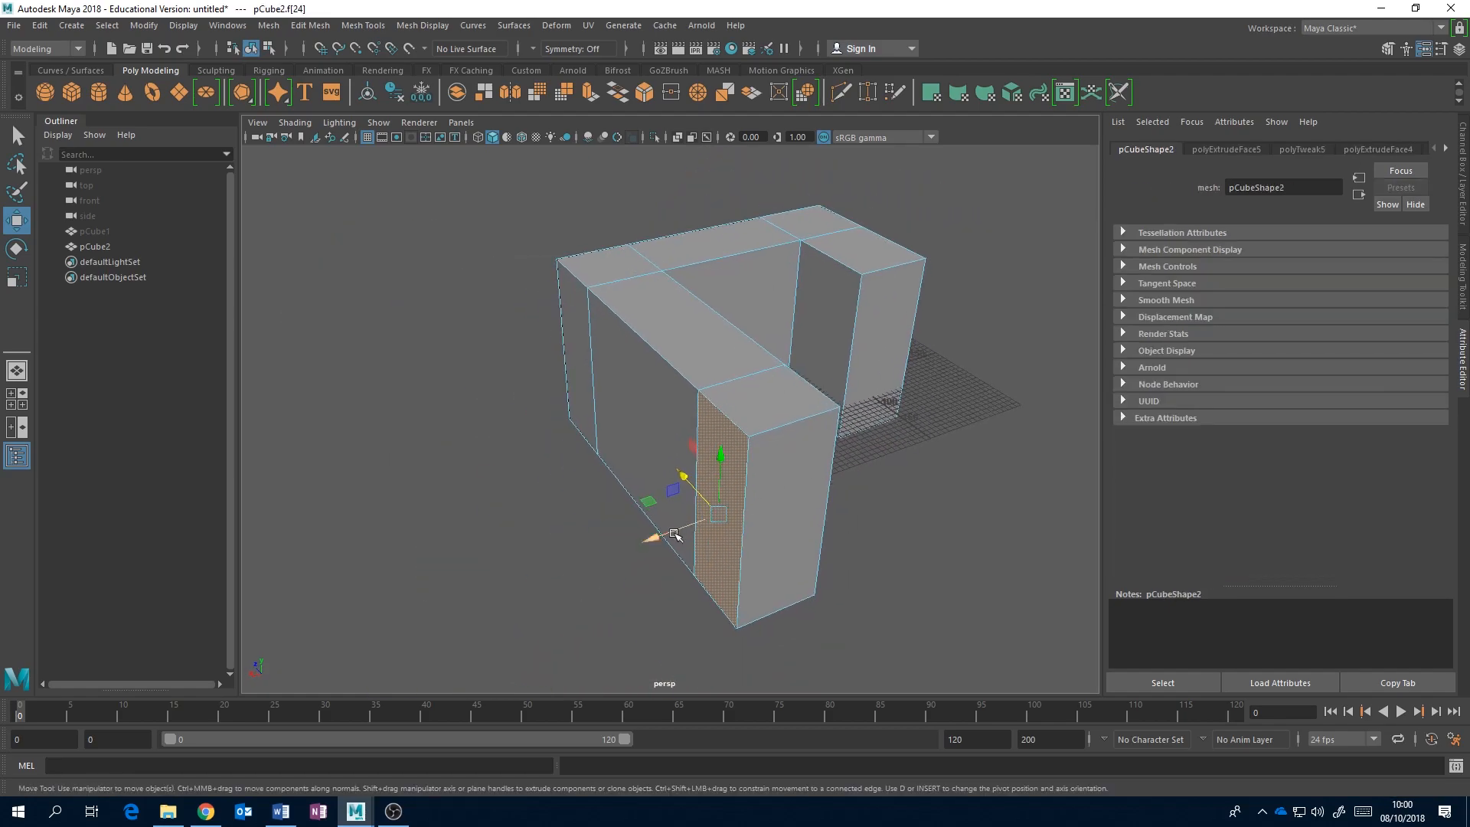
left_click_drag(669, 536, 476, 576, "shift")
mouse_move(866, 485)
left_mouse_down("alt")
mouse_move(755, 601)
mouse_move(846, 459)
mouse_move(944, 472)
mouse_move(843, 489)
left_mouse_up("alt")
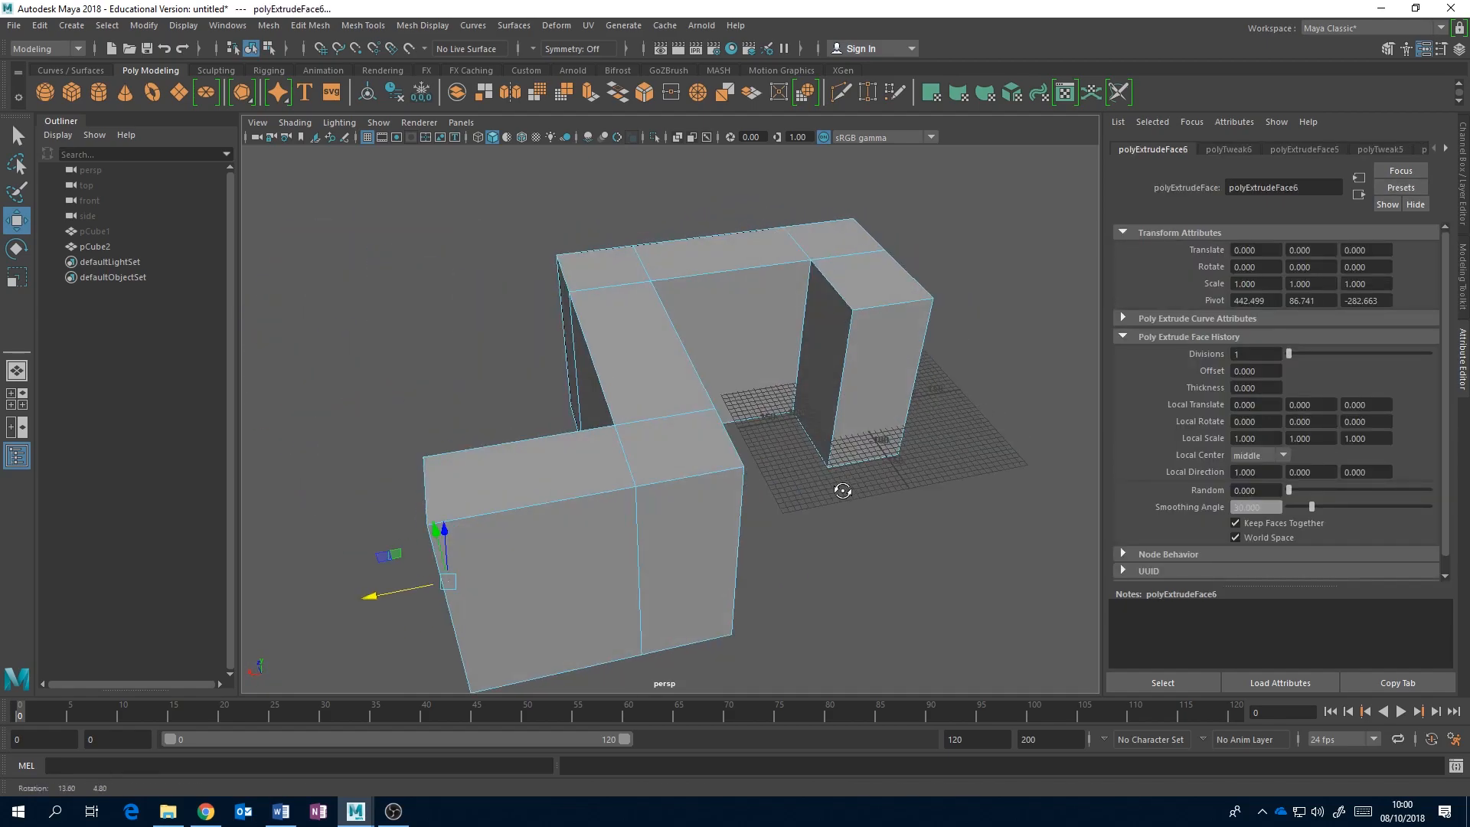
left_click_drag(692, 501, 813, 466, "alt")
Step: Extrude the end face with the Scale tool, shrinking it uniformly to create a smaller inset face
key("r")
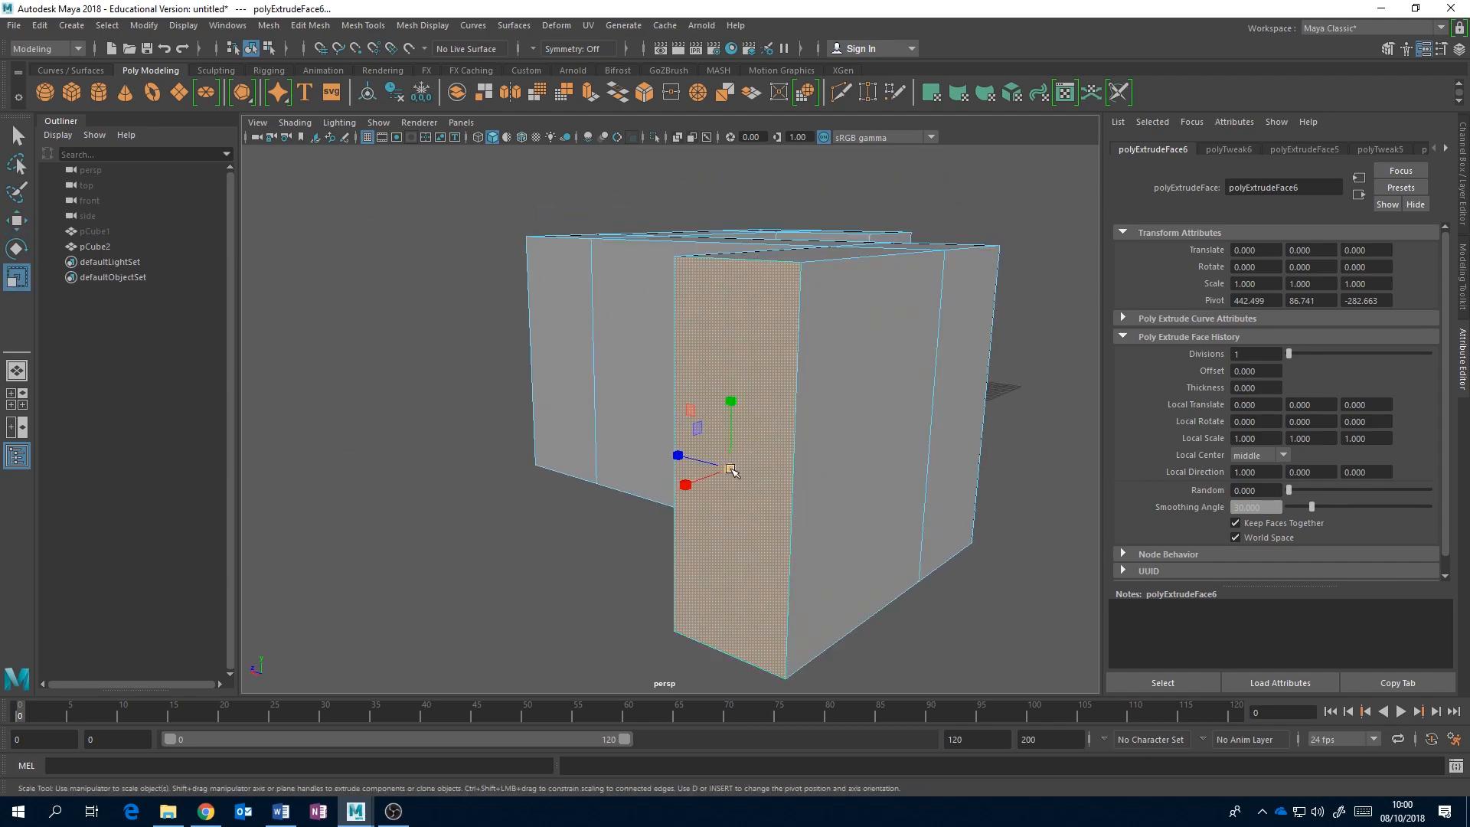
left_click(734, 468)
left_click_drag(731, 468, 667, 493, "shift")
left_click_drag(813, 384, 803, 381, "alt")
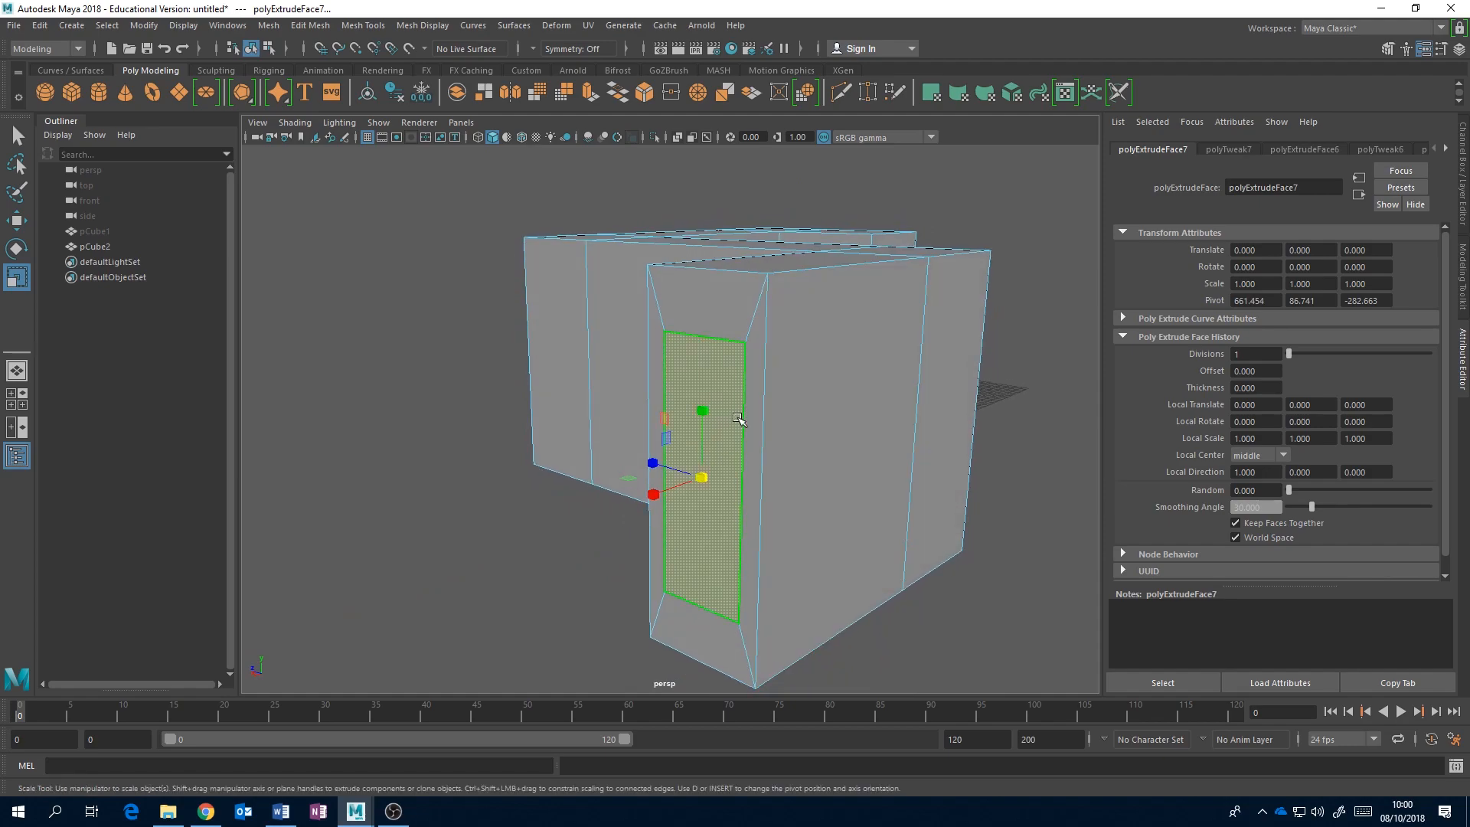
Step: Stretch the inset end face vertically along Y with the Scale tool and extrude it outward along X
left_click_drag(704, 412, 703, 405)
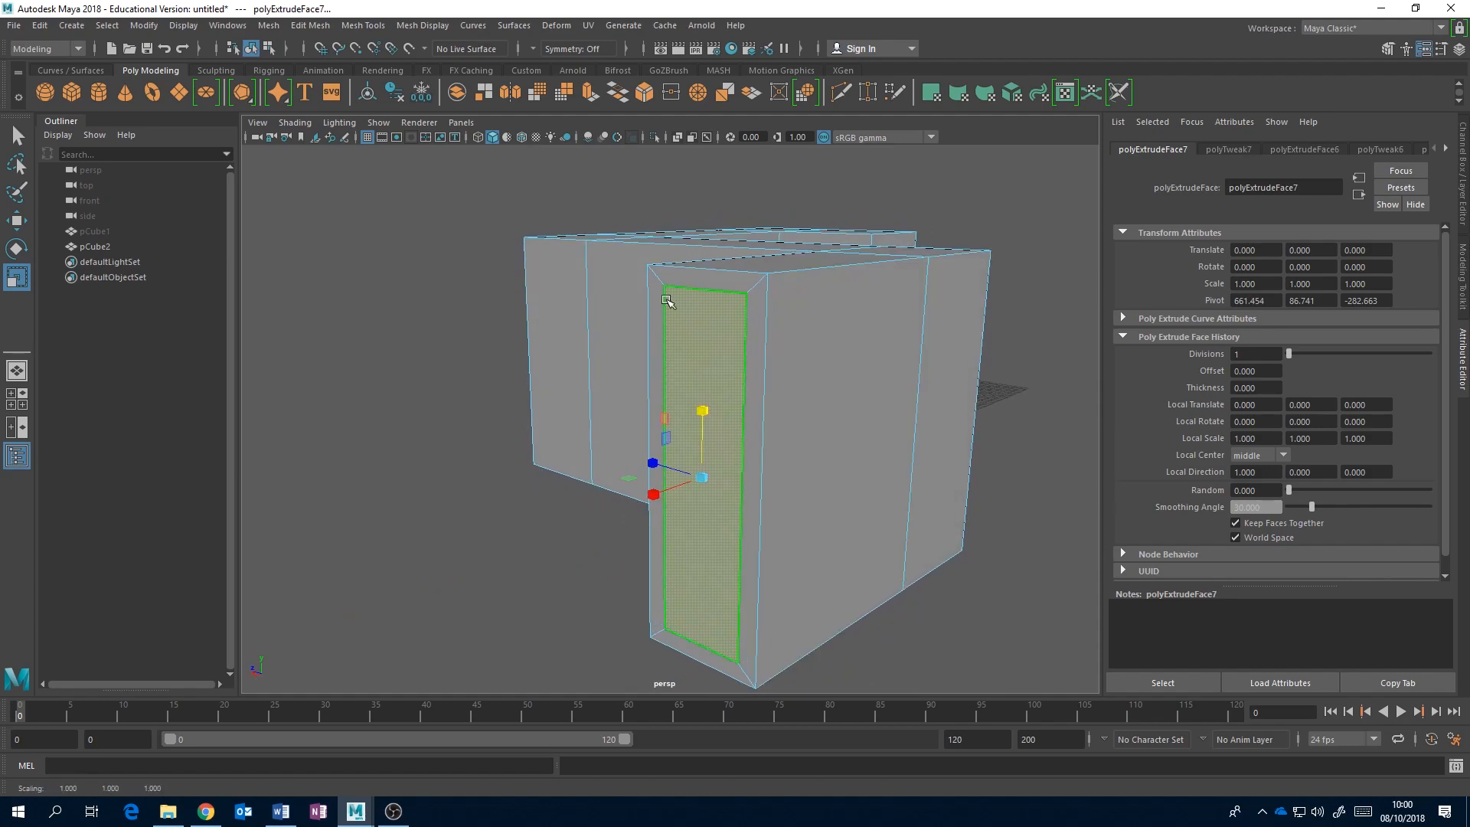
key("w")
left_click_drag(825, 458, 860, 426, "alt")
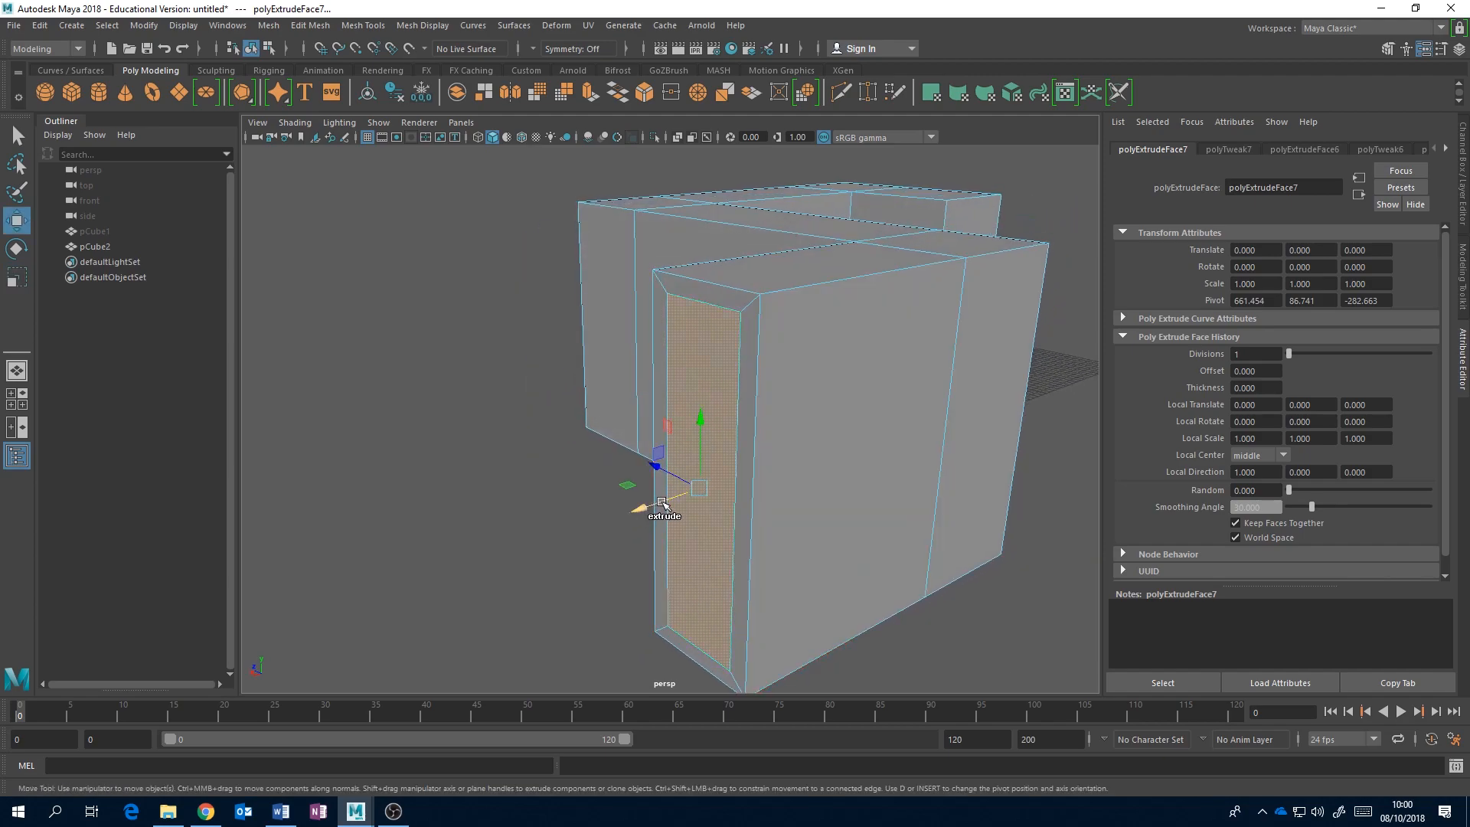
left_click_drag(657, 503, 791, 479, "shift")
Step: Select the side face at the outer corner of the end wing and extrude it along negative X
middle_click_drag(790, 480, 563, 545, "alt")
left_click_drag(563, 545, 858, 411, "alt")
middle_click_drag(912, 384, 768, 449, "alt")
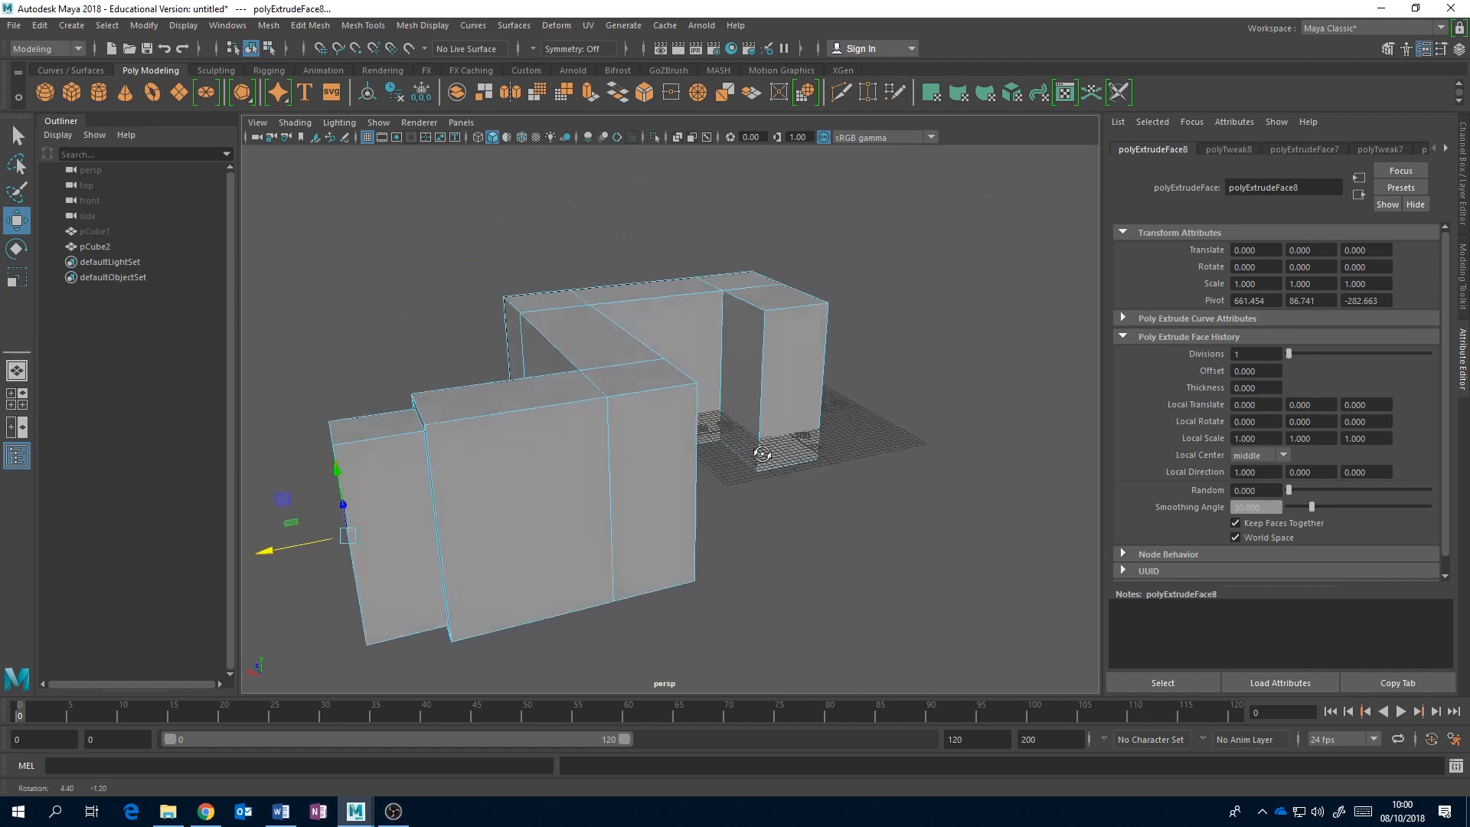
left_click_drag(768, 449, 658, 449, "alt")
left_click(653, 440)
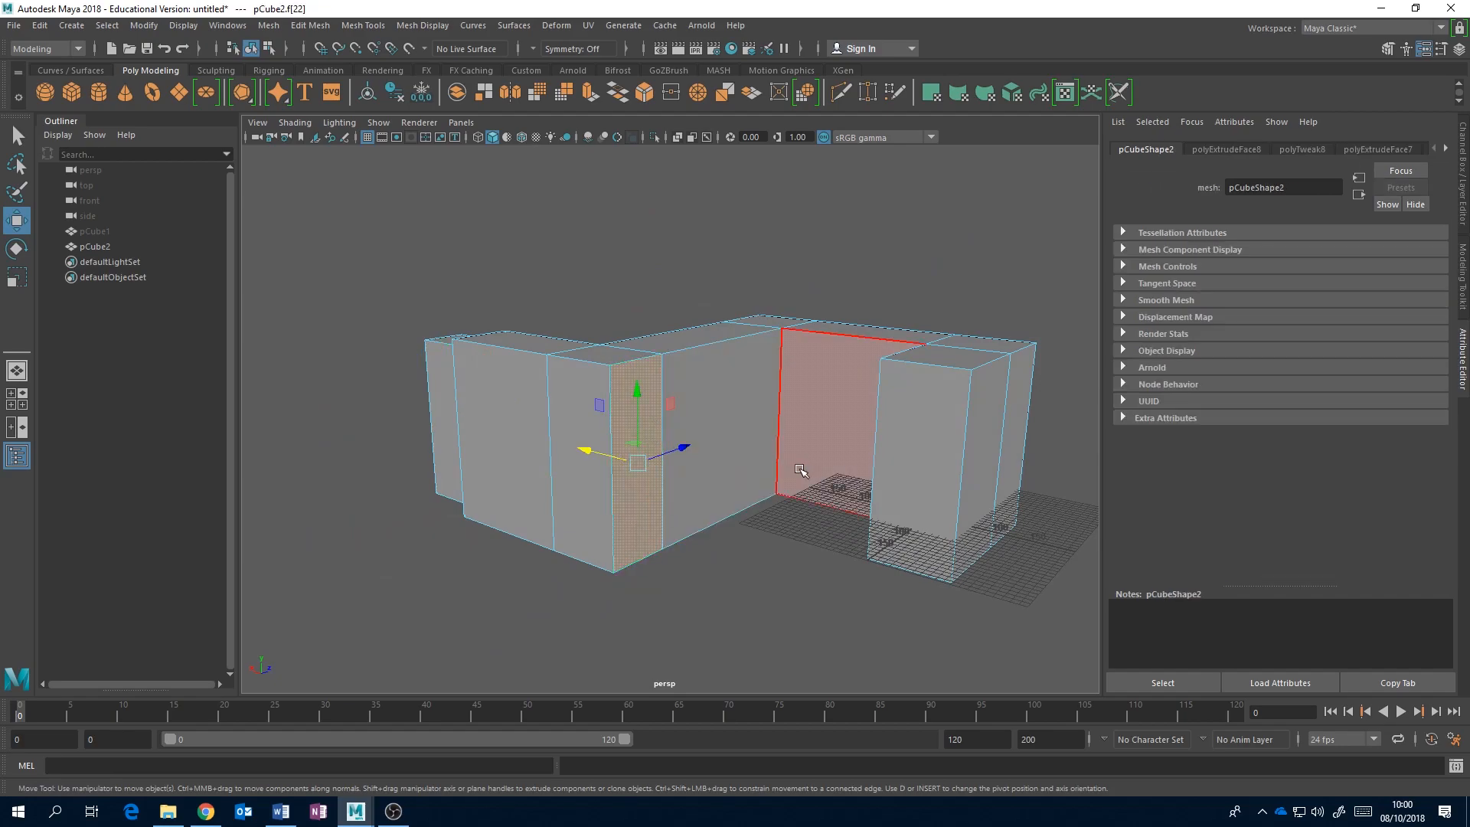
middle_click_drag(800, 469, 775, 492, "alt")
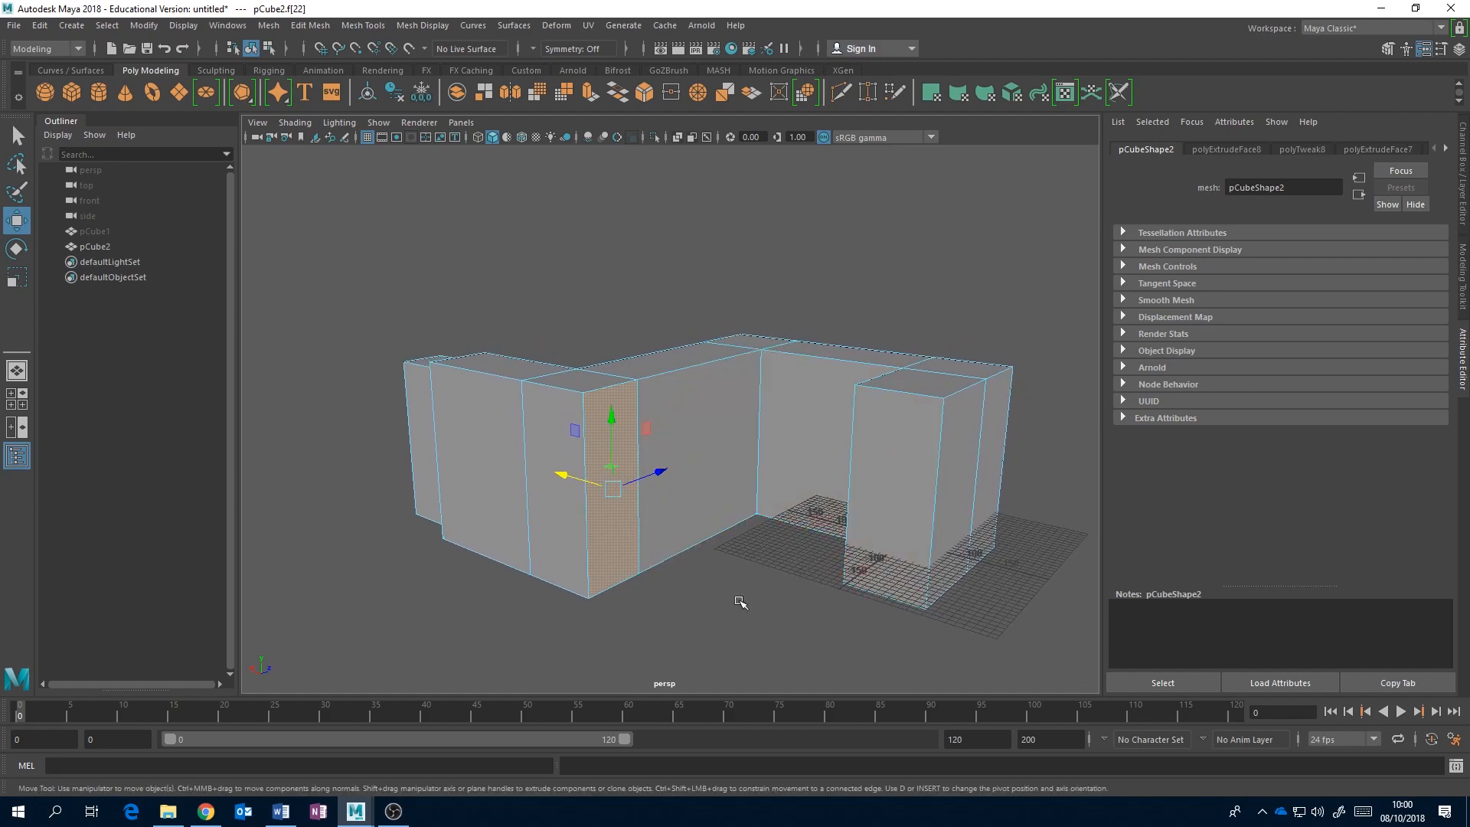
left_click_drag(586, 478, 1012, 321, "shift")
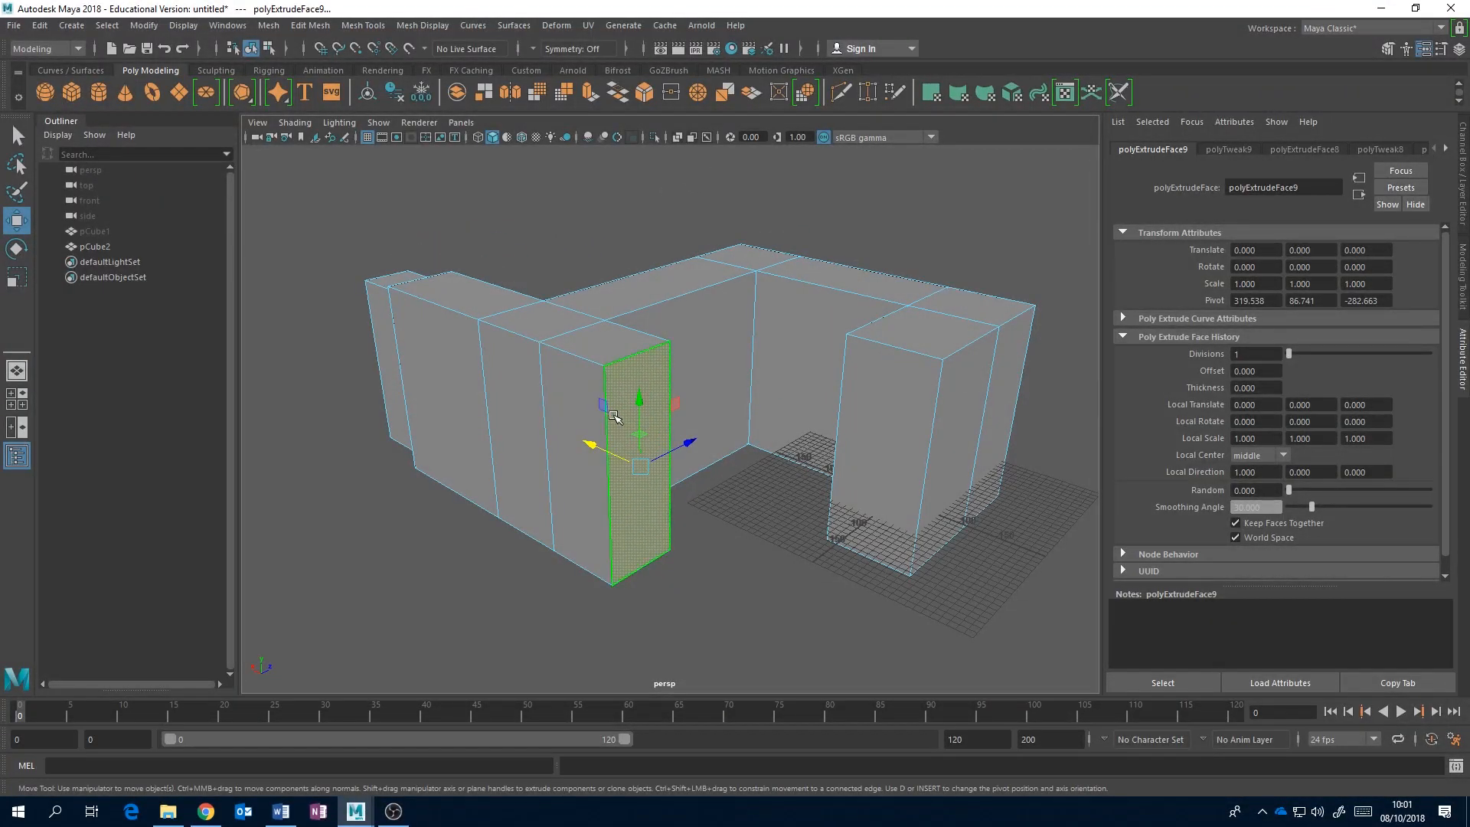
Step: Switch the shape to object selection and examine its transform values in the channel list
left_click_drag(778, 417, 657, 414, "alt")
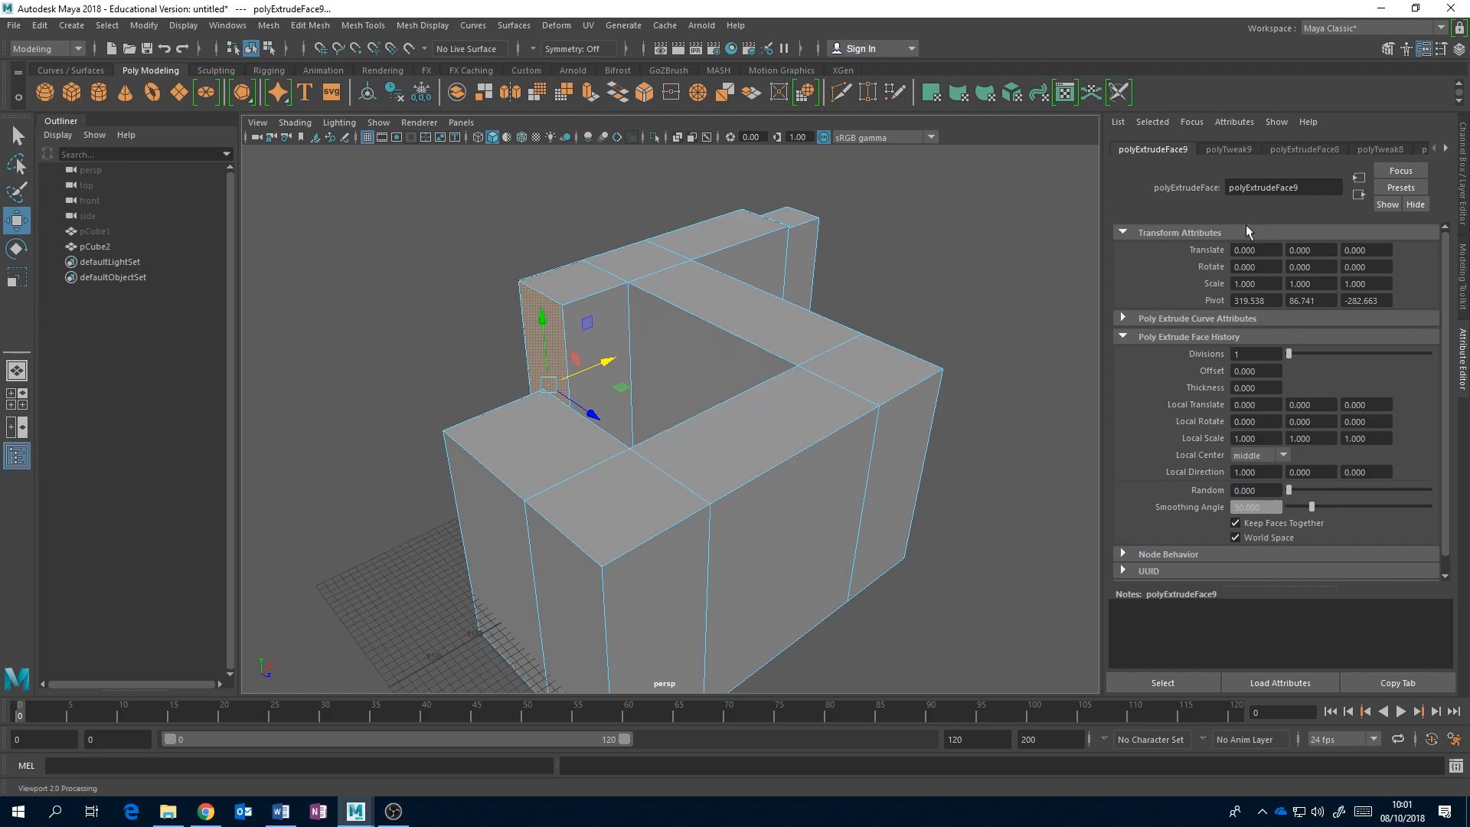
left_click_drag(918, 405, 841, 452, "alt")
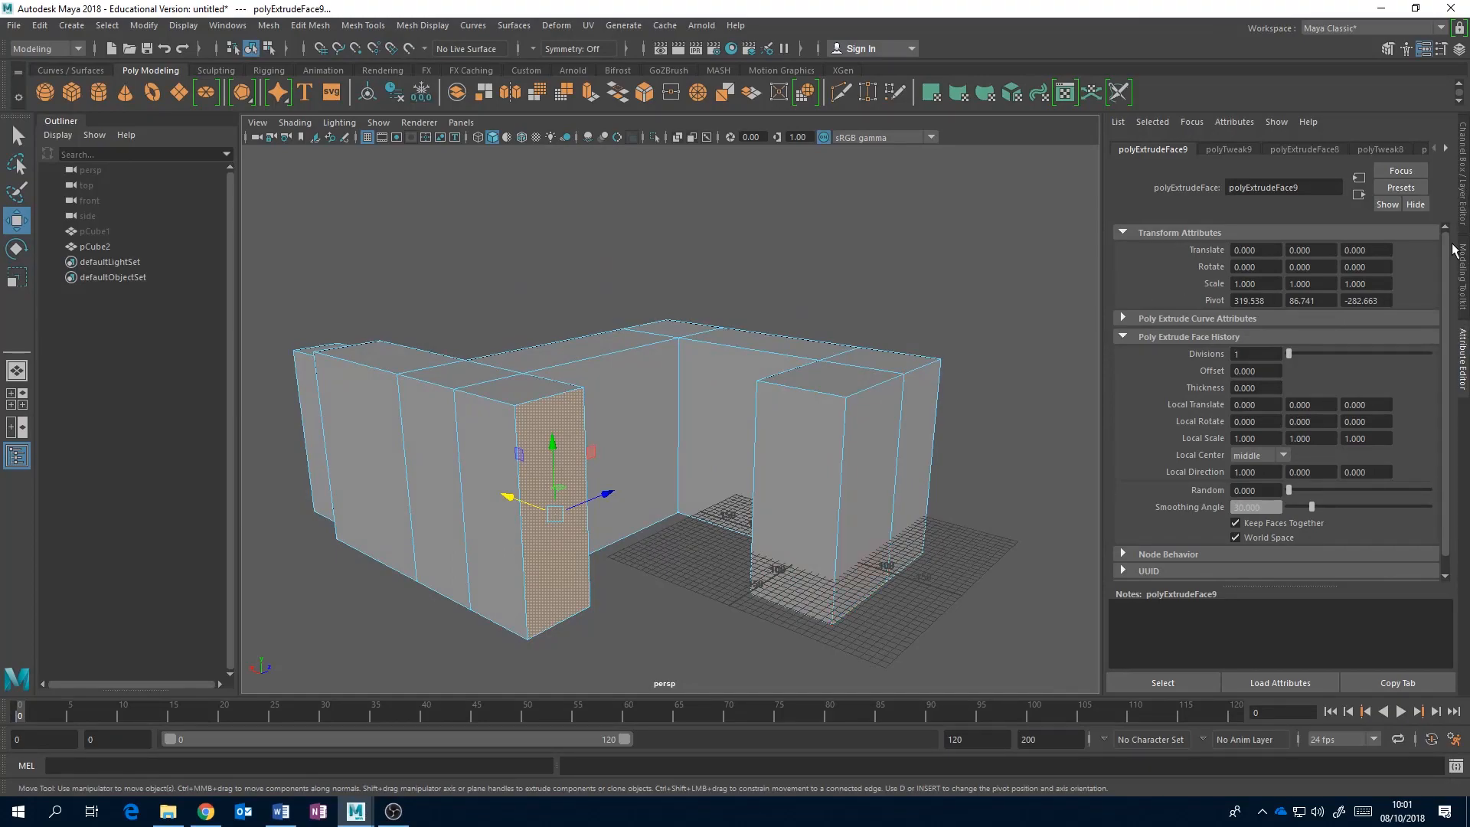
left_click(1464, 198)
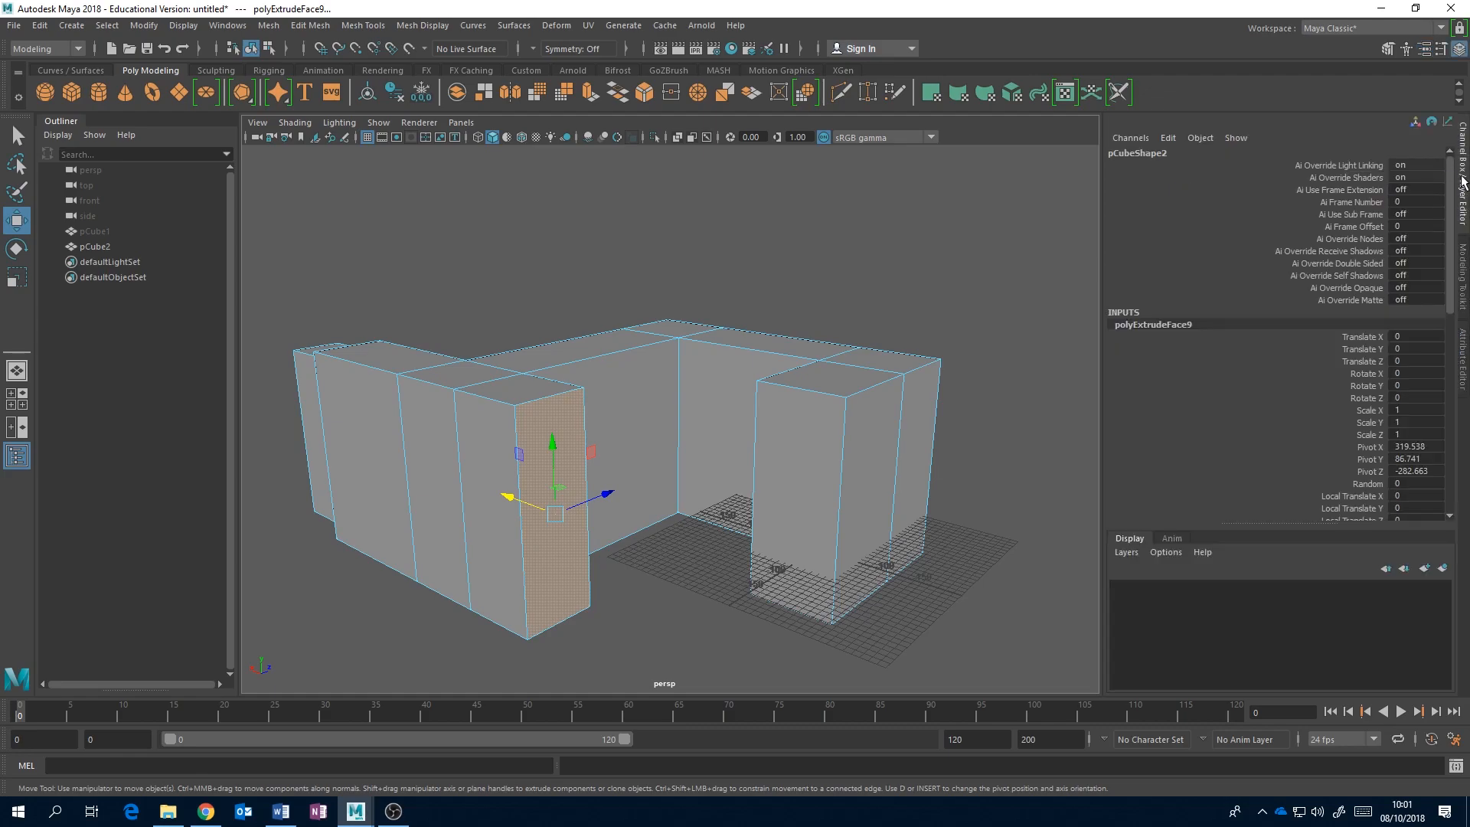
right_click_drag(494, 370, 566, 349)
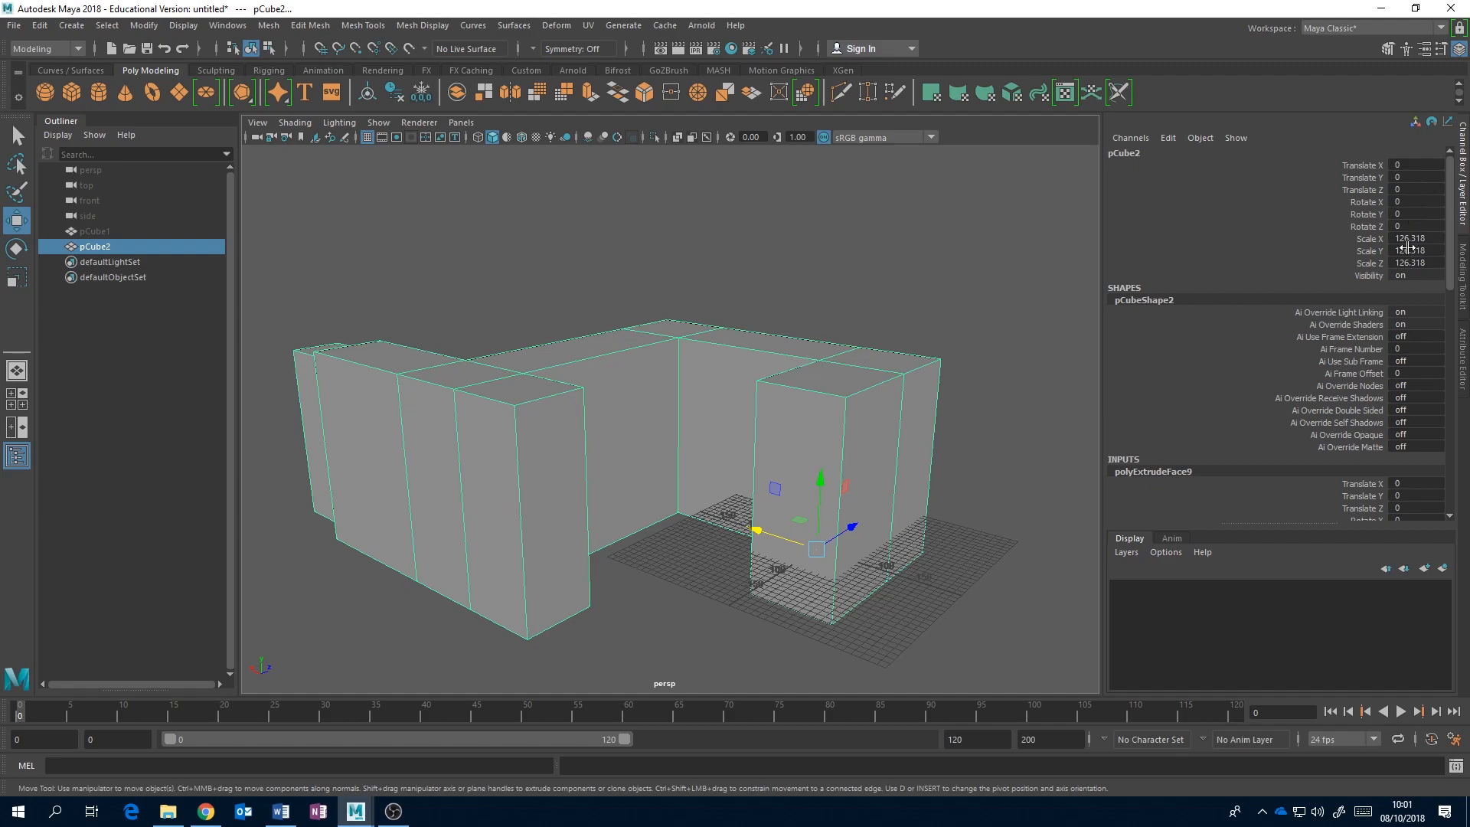
Step: Browse the shape's construction history attributes from polyExtrudeFace9 back to the polyCube2 size and subdivision settings
left_click(1461, 348)
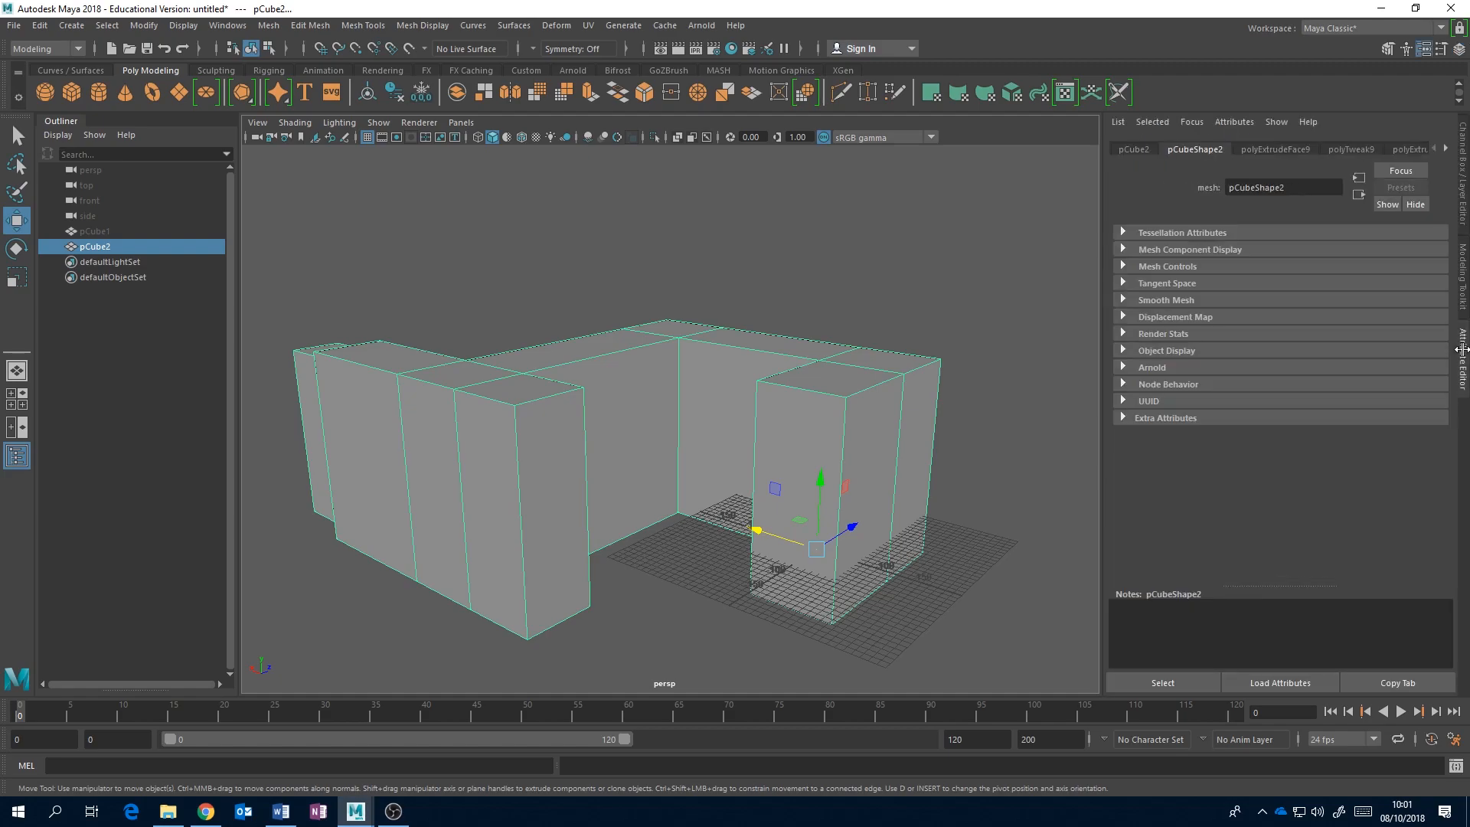
left_click(1289, 149)
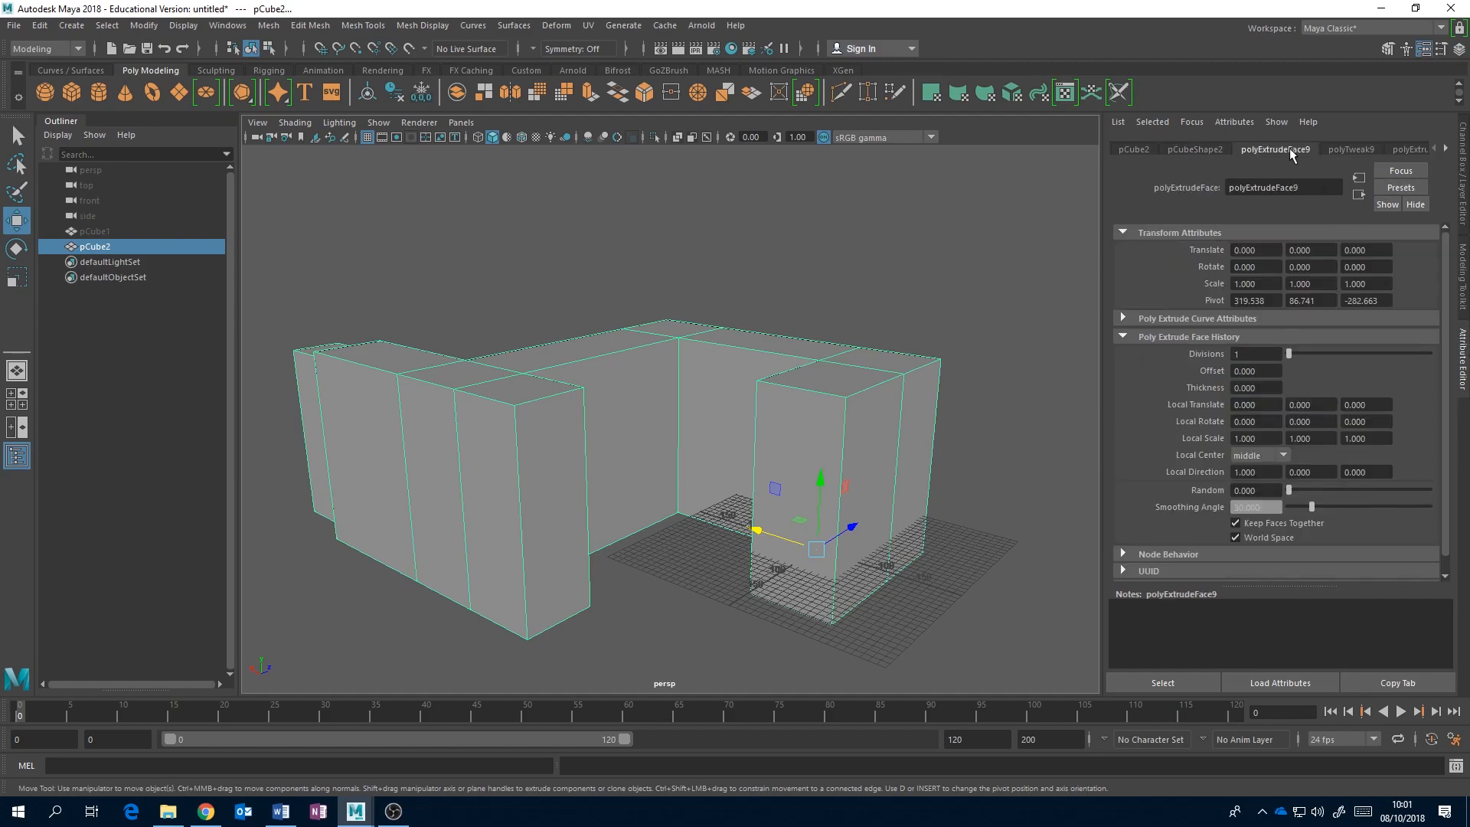
left_click(1212, 151)
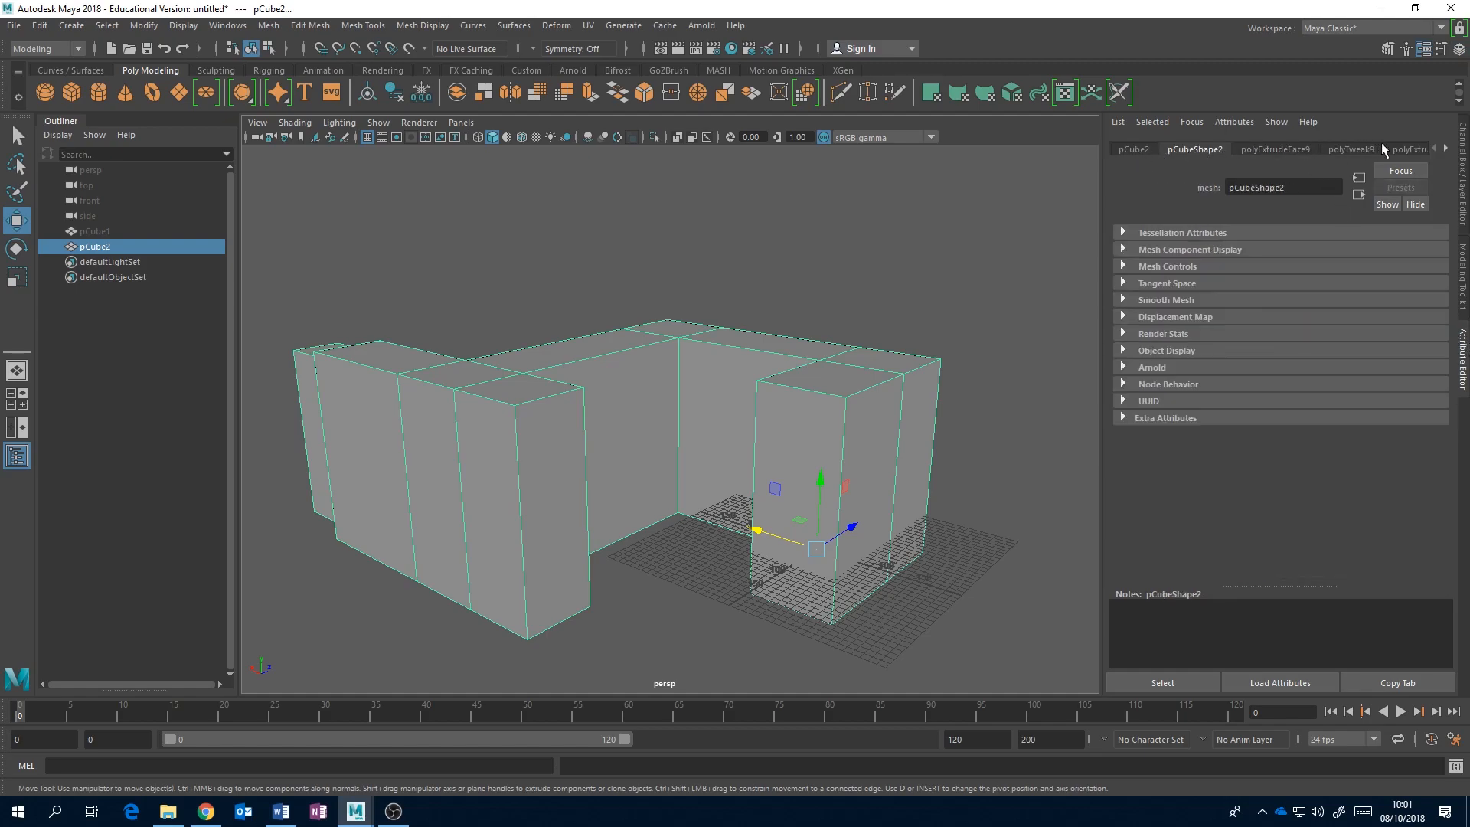
left_click(1446, 148)
left_click(1446, 148)
left_click(1446, 148)
left_click(1446, 149)
left_click(1446, 148)
left_click(1446, 148)
left_click(1446, 148)
left_click(1446, 149)
left_click(1446, 149)
left_click(1446, 148)
left_click(1446, 149)
left_click(1446, 149)
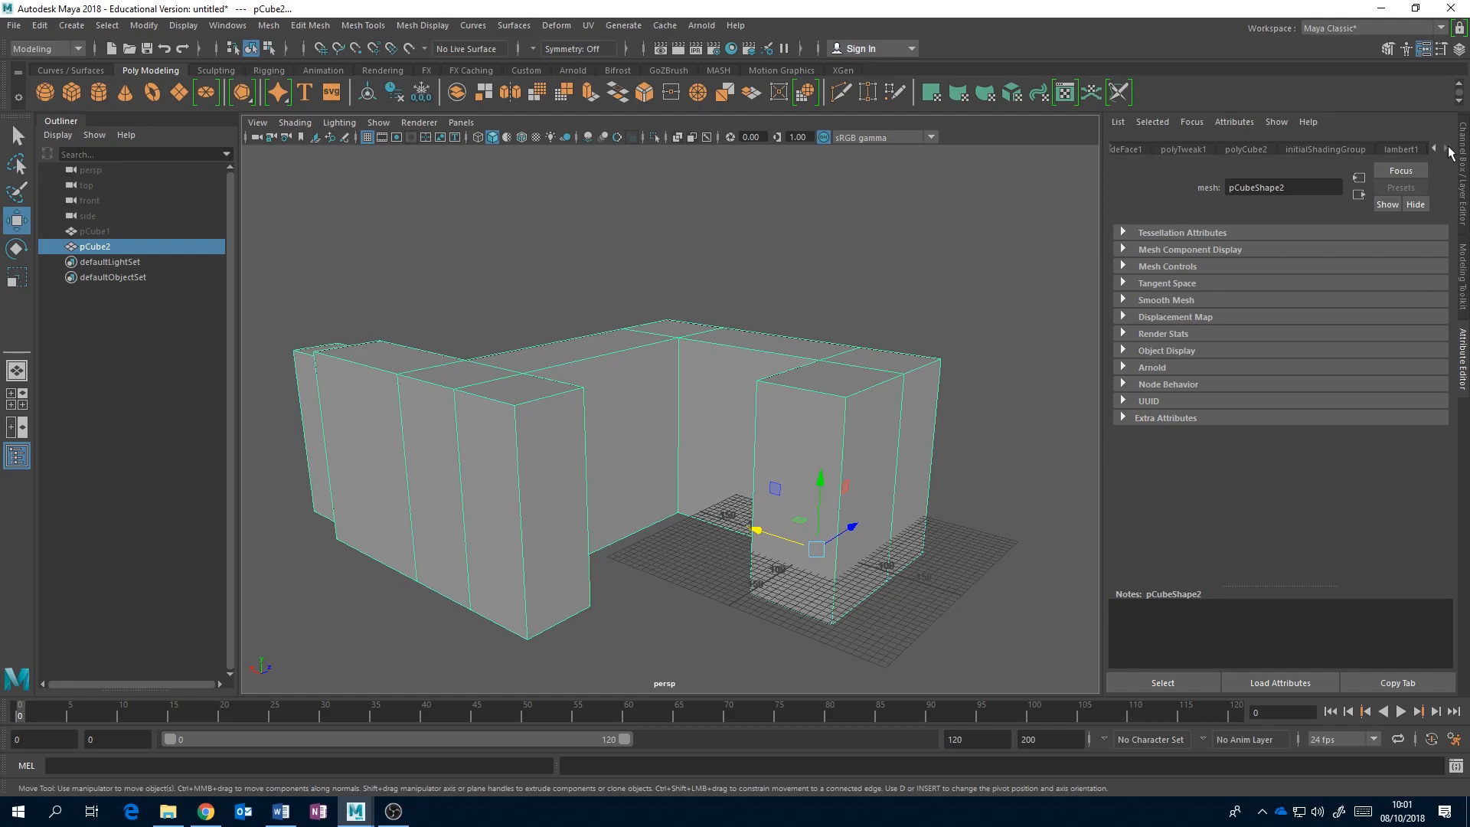
left_click(1261, 151)
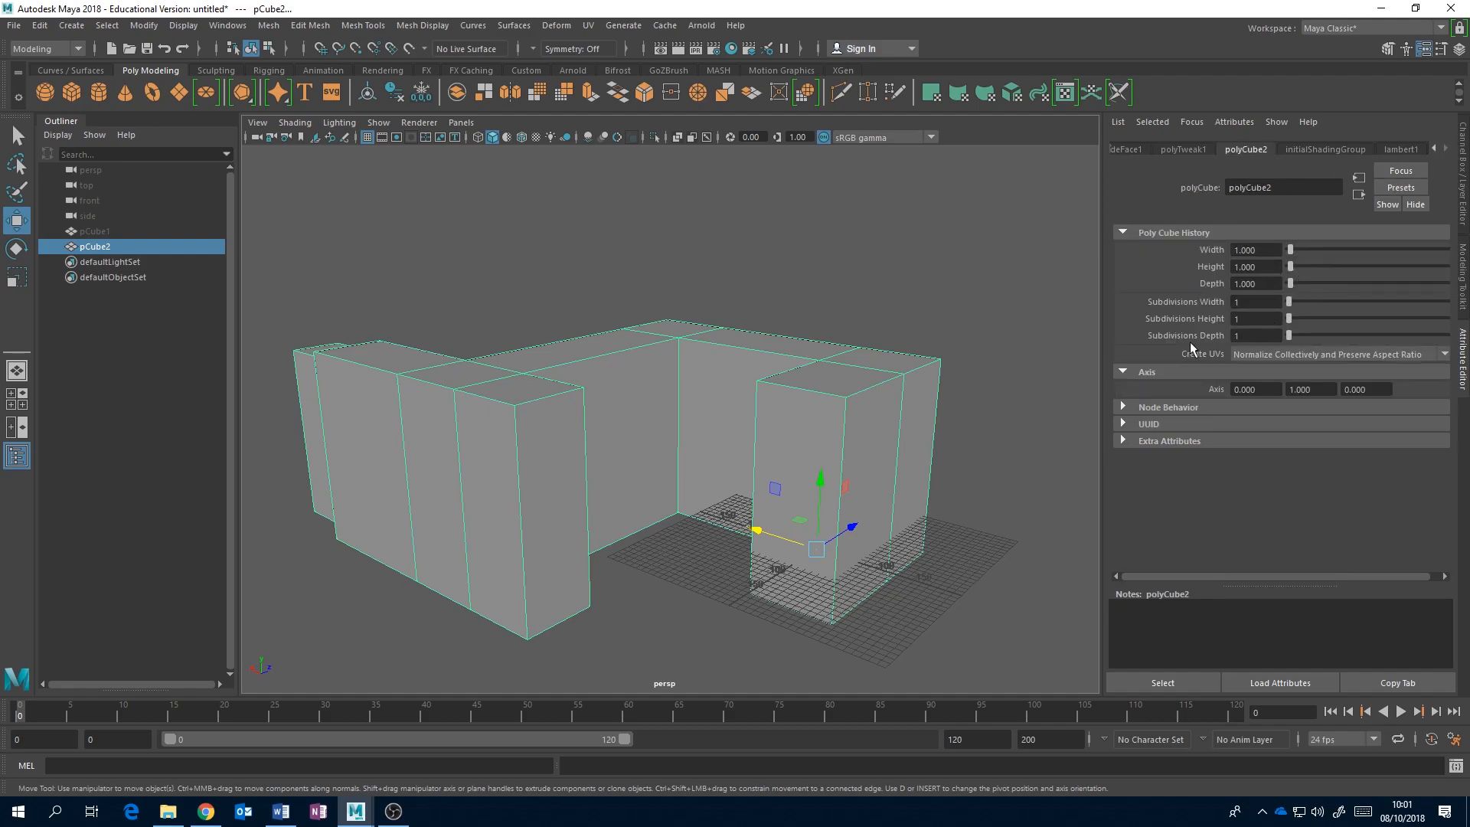
left_click_drag(1289, 302, 1288, 301)
left_click_drag(1288, 308, 1288, 302)
Step: Open the Modeling Toolkit and review its selection, mesh and component tools
left_click(1462, 272)
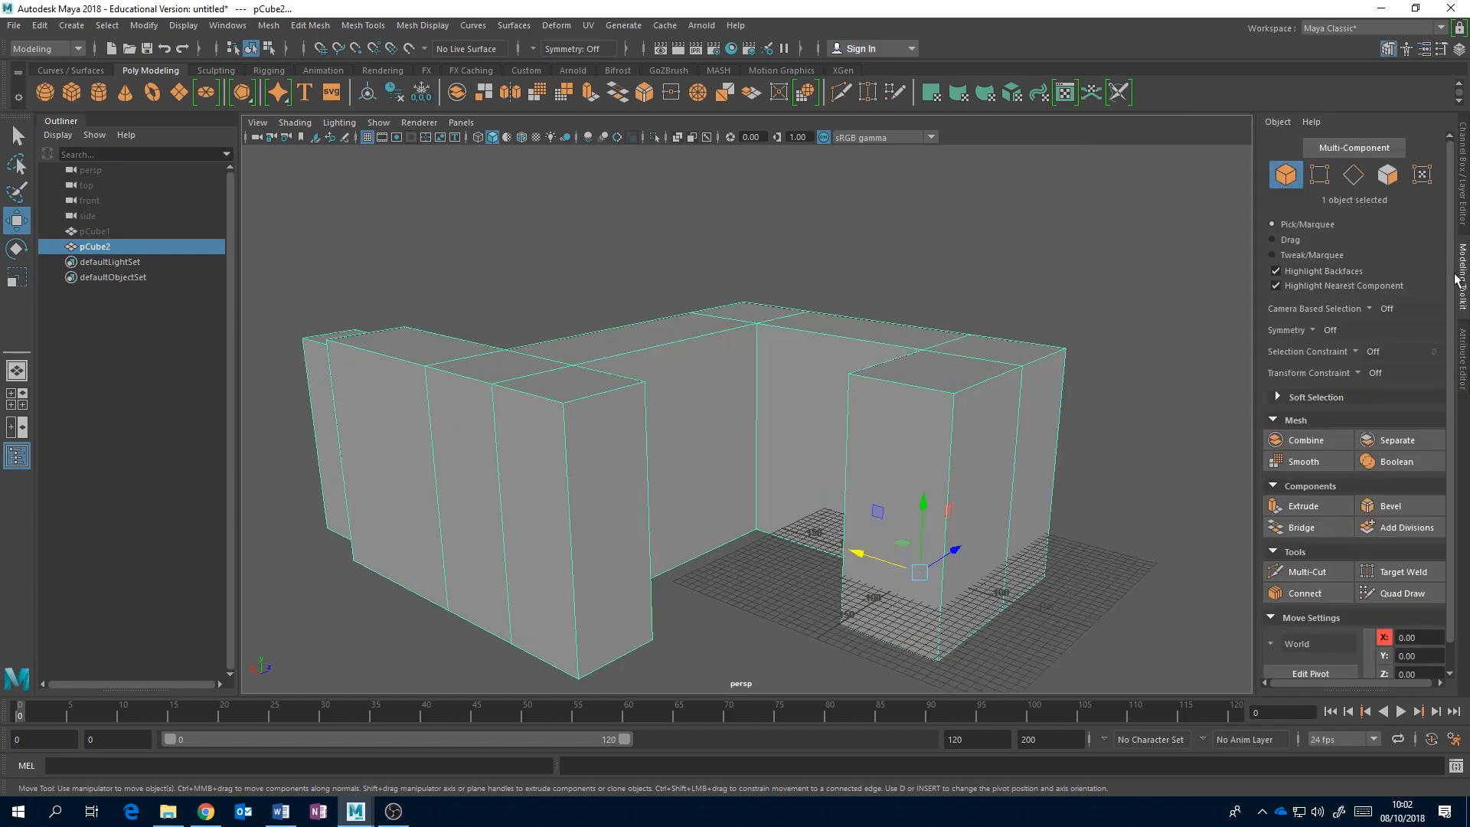
scroll(1049, 286, "down", 5)
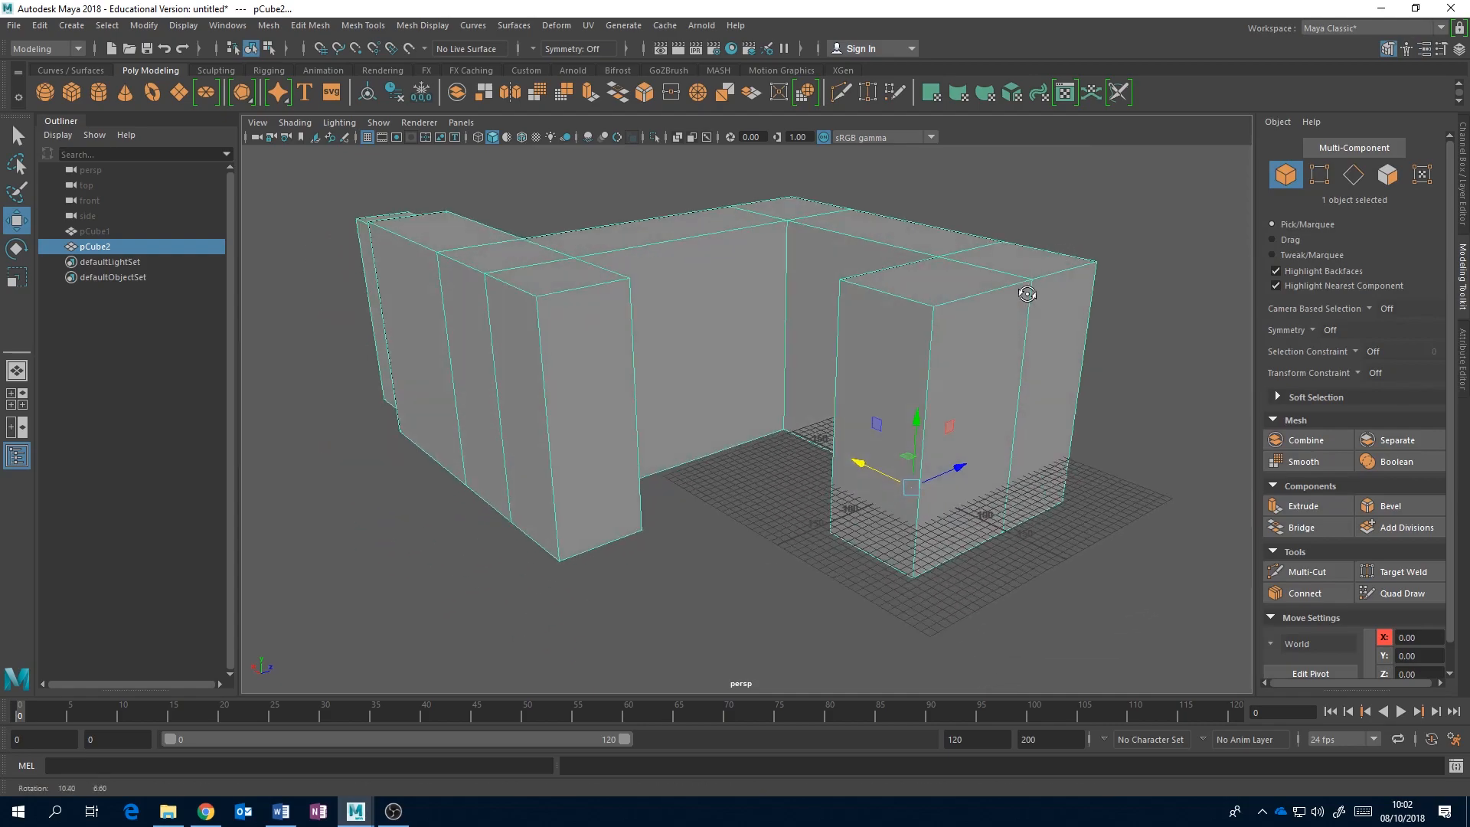
left_click_drag(1055, 287, 1035, 313, "alt")
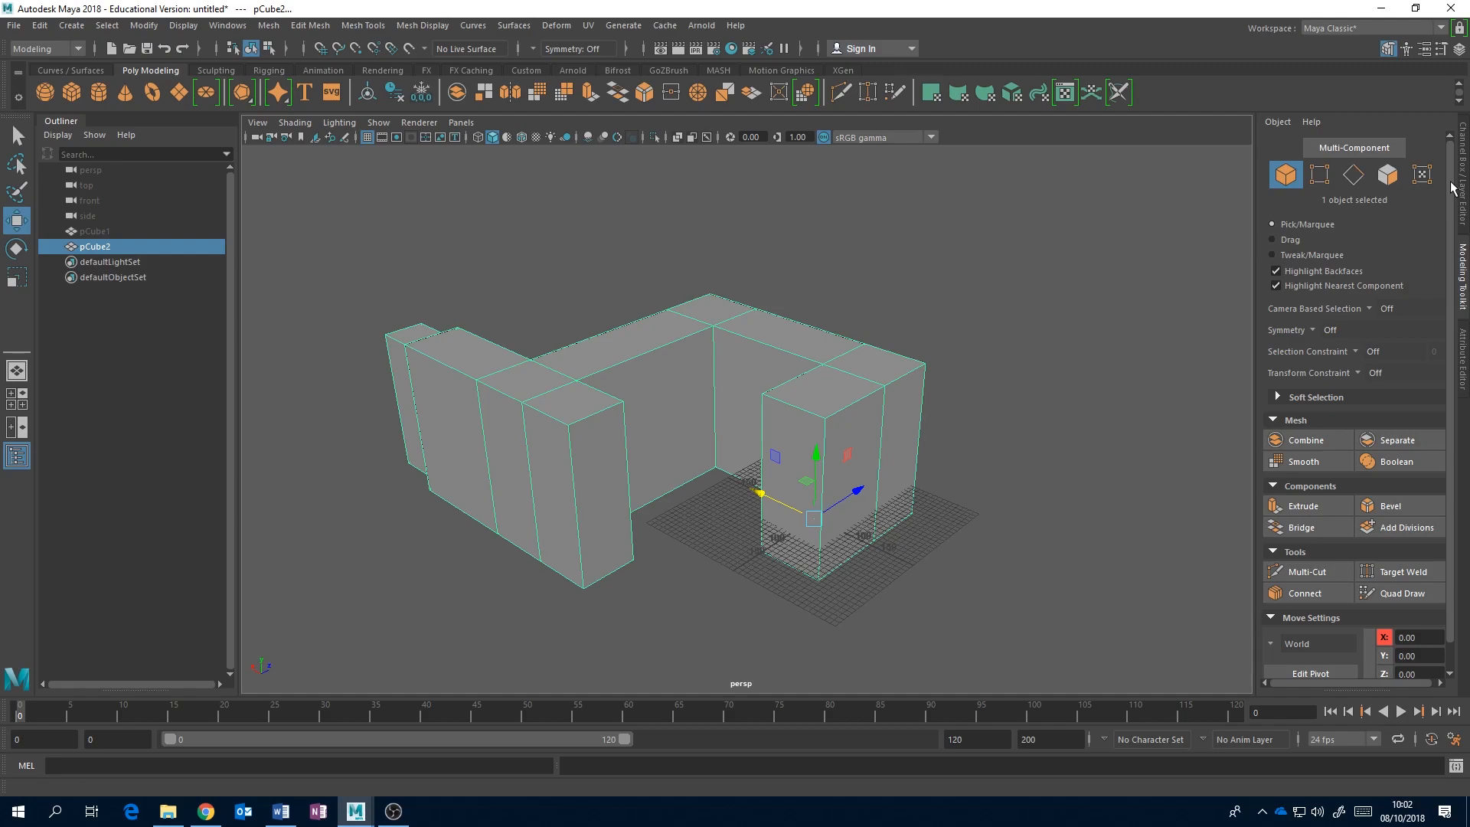
scroll(1449, 239, "down", 1)
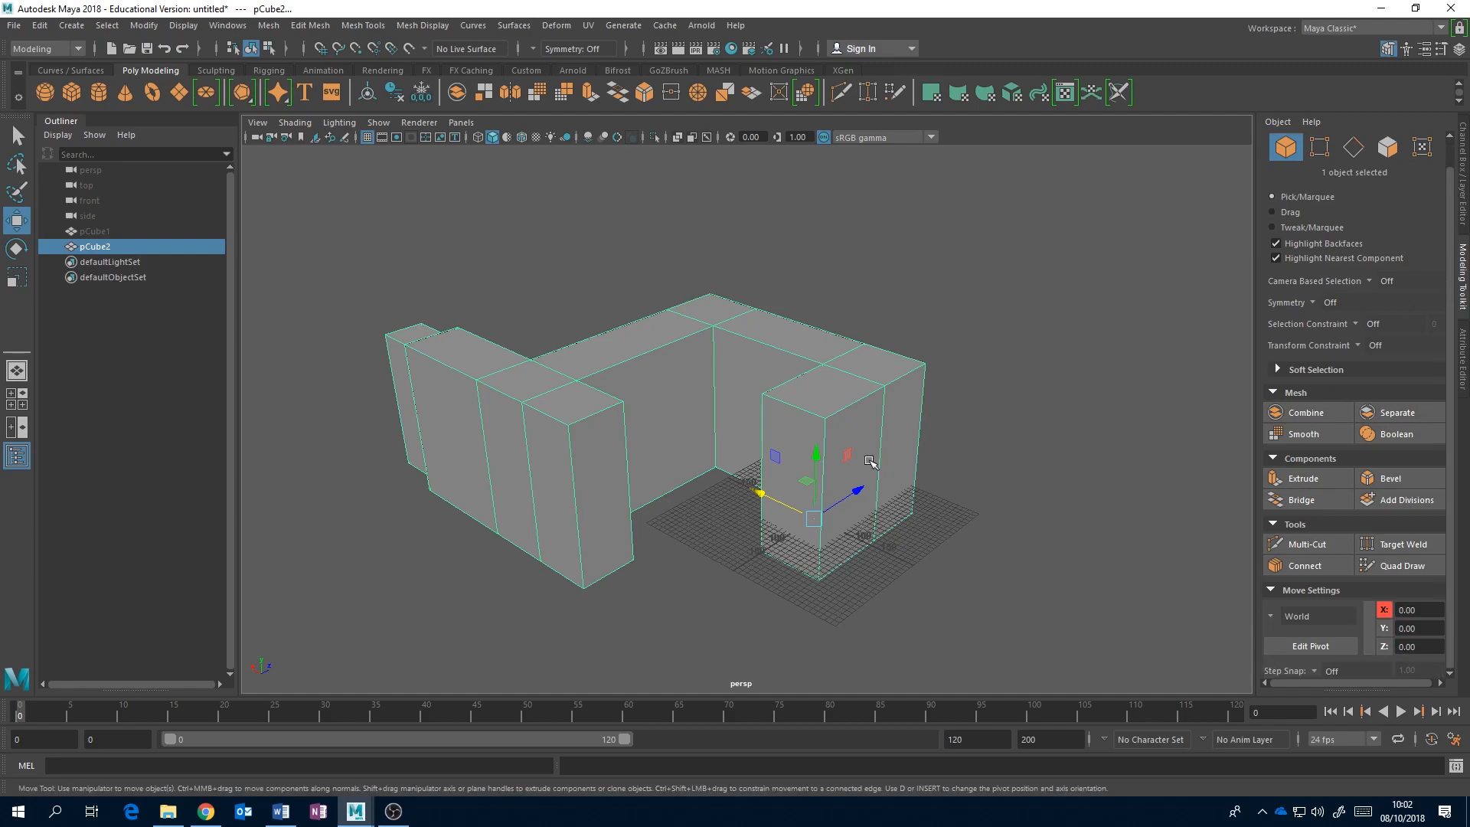
left_click_drag(935, 383, 735, 381, "alt")
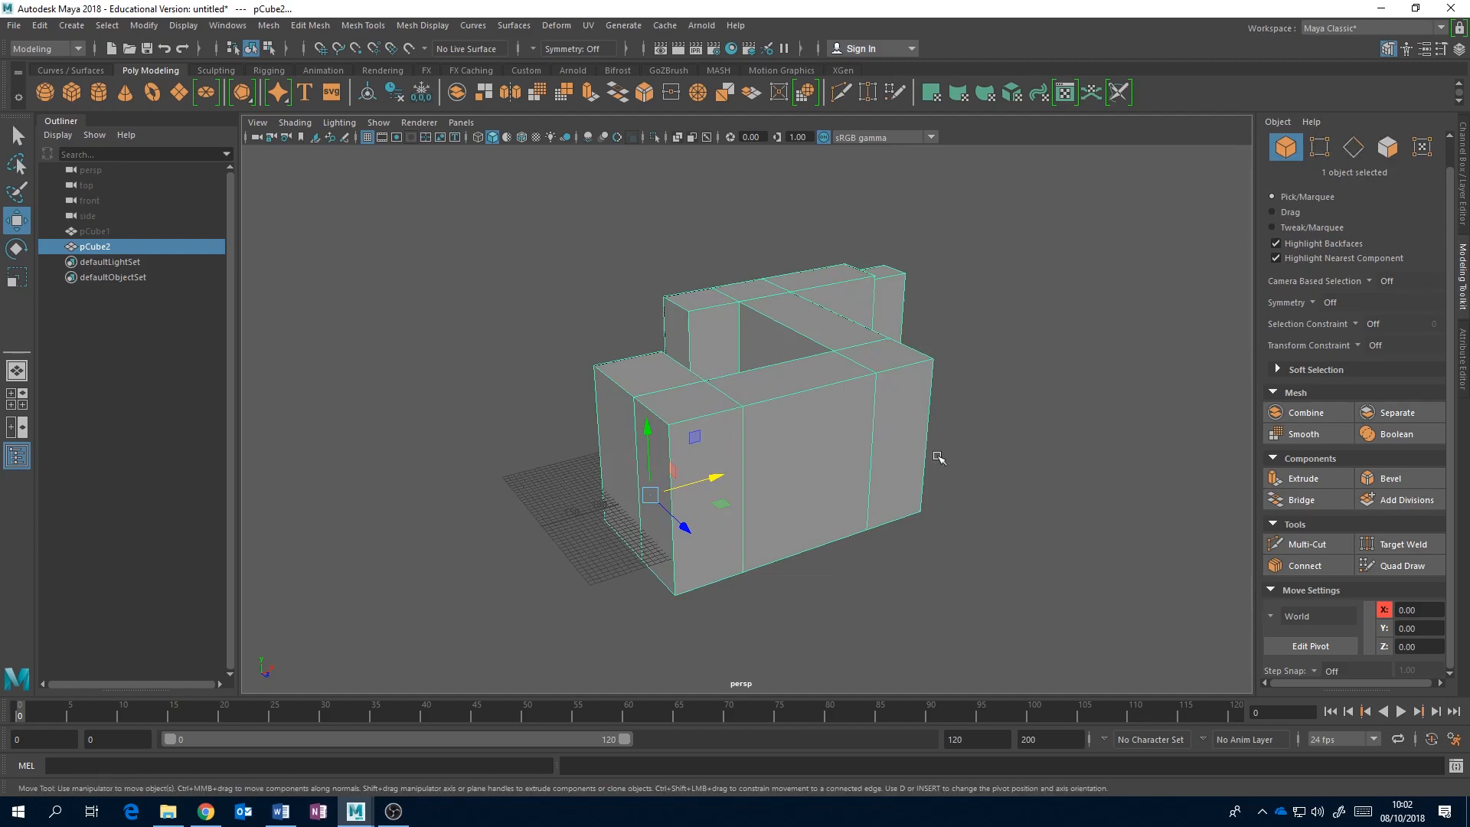
left_click_drag(856, 399, 1181, 296, "alt")
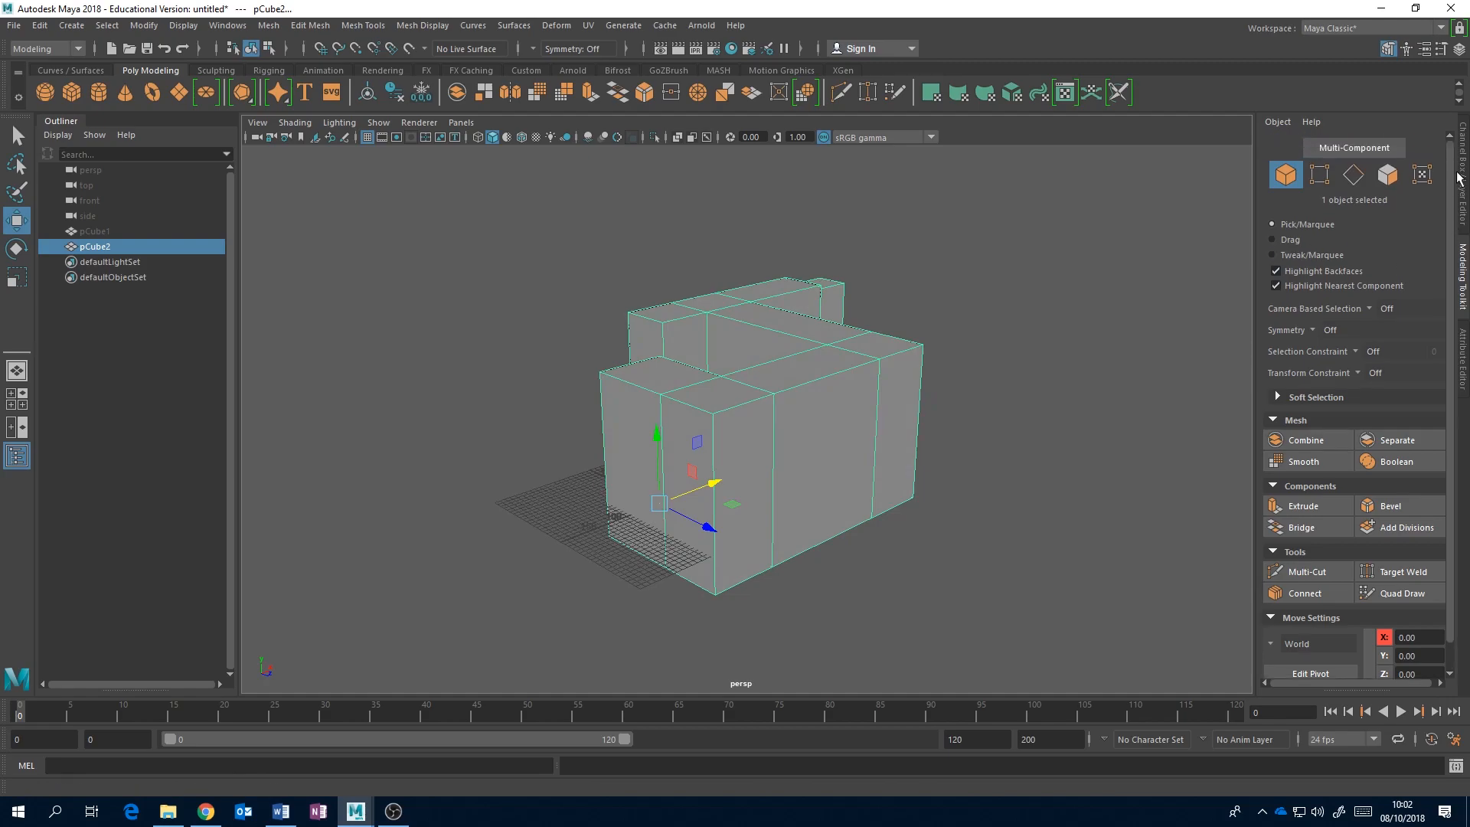
left_click_drag(1083, 289, 1000, 374, "alt")
mouse_move(829, 362)
right_mouse_down()
mouse_move(787, 370)
mouse_move(827, 323)
mouse_move(827, 402)
mouse_move(896, 342)
mouse_move(821, 369)
mouse_move(834, 365)
right_mouse_up()
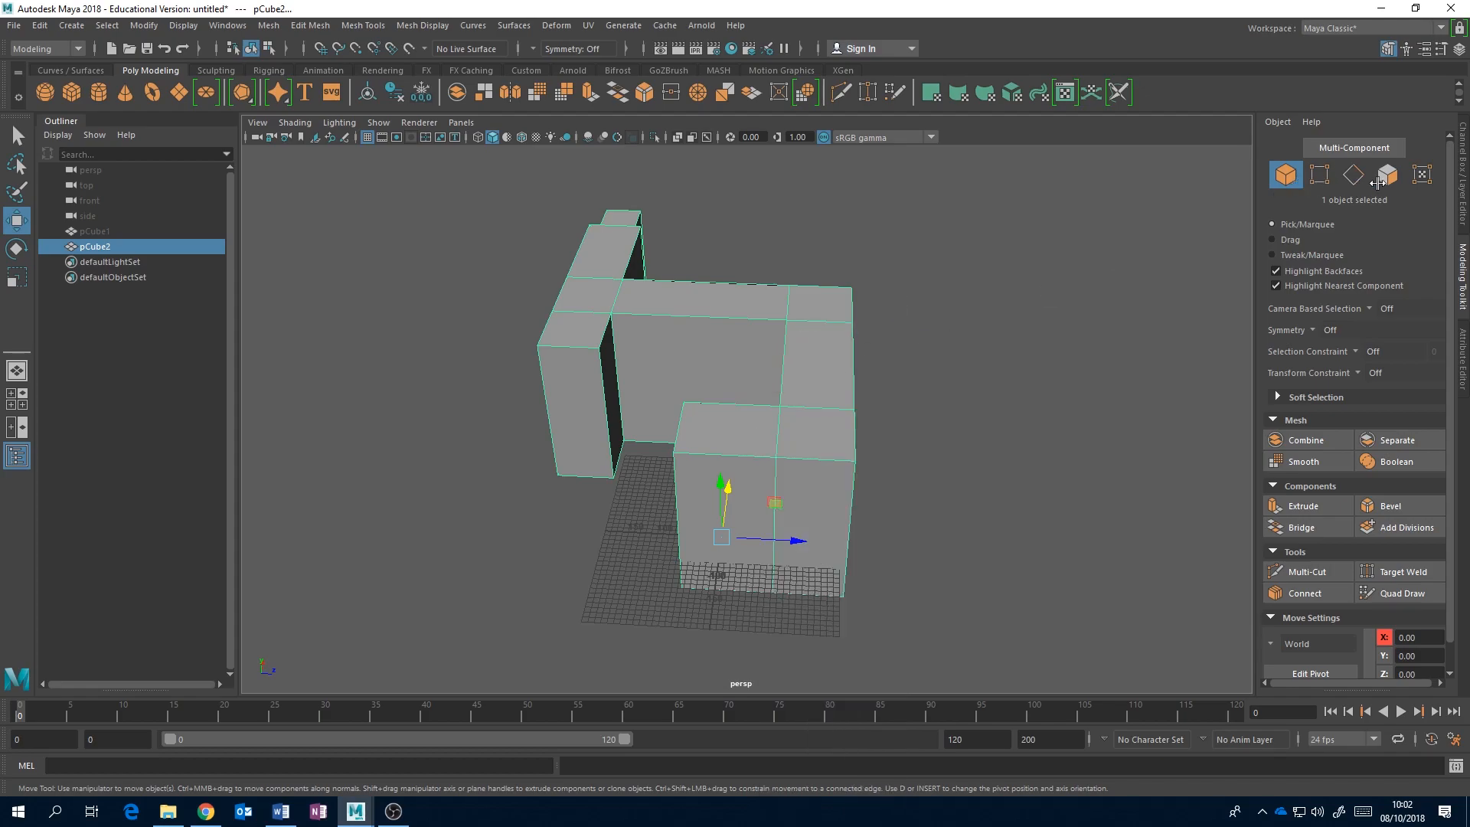
Step: Cycle the selection mode through vertex, edge and face, returning to object selection
left_click(1319, 174)
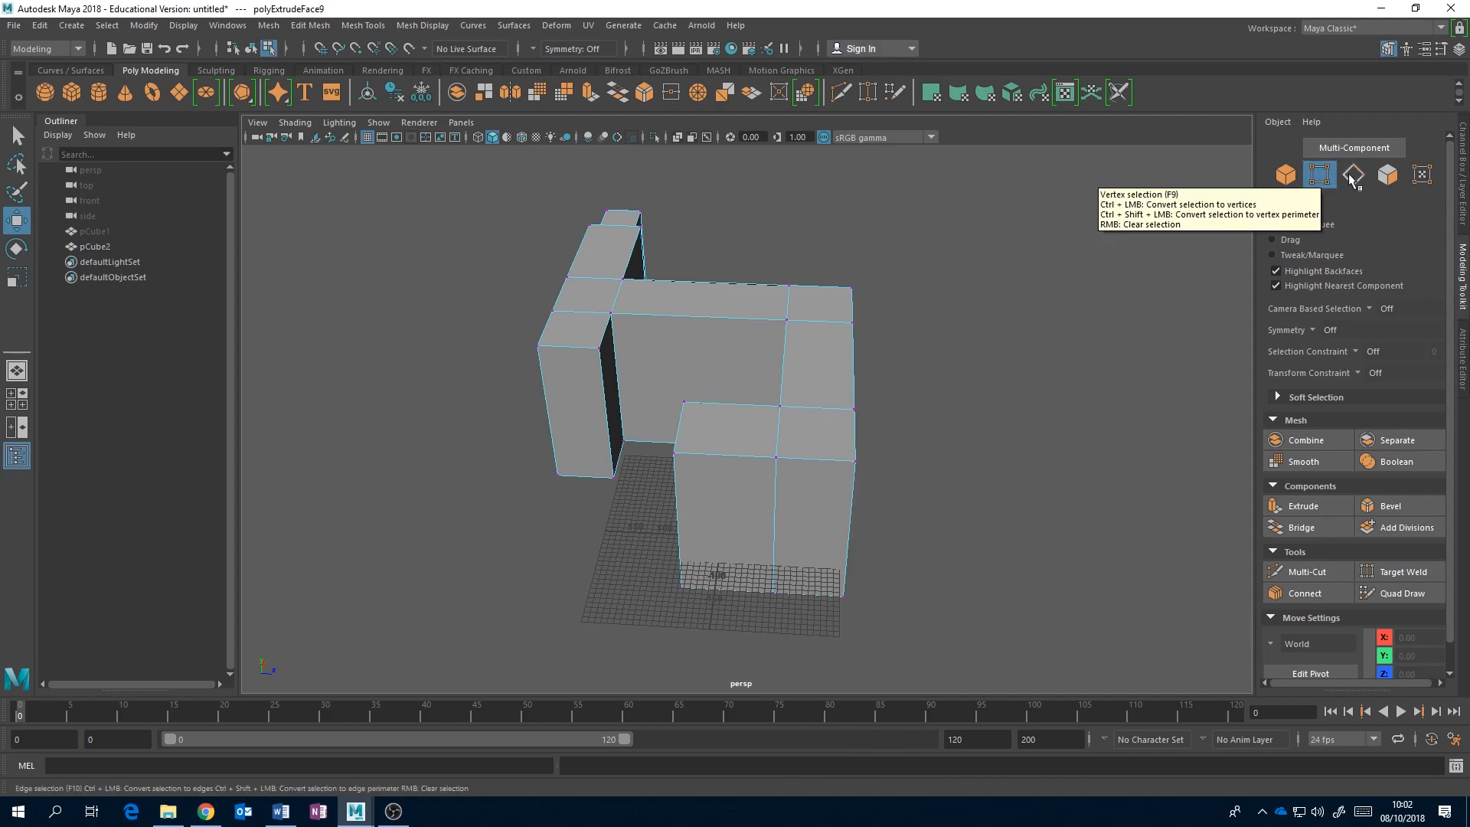
left_click(1353, 175)
left_click(1388, 175)
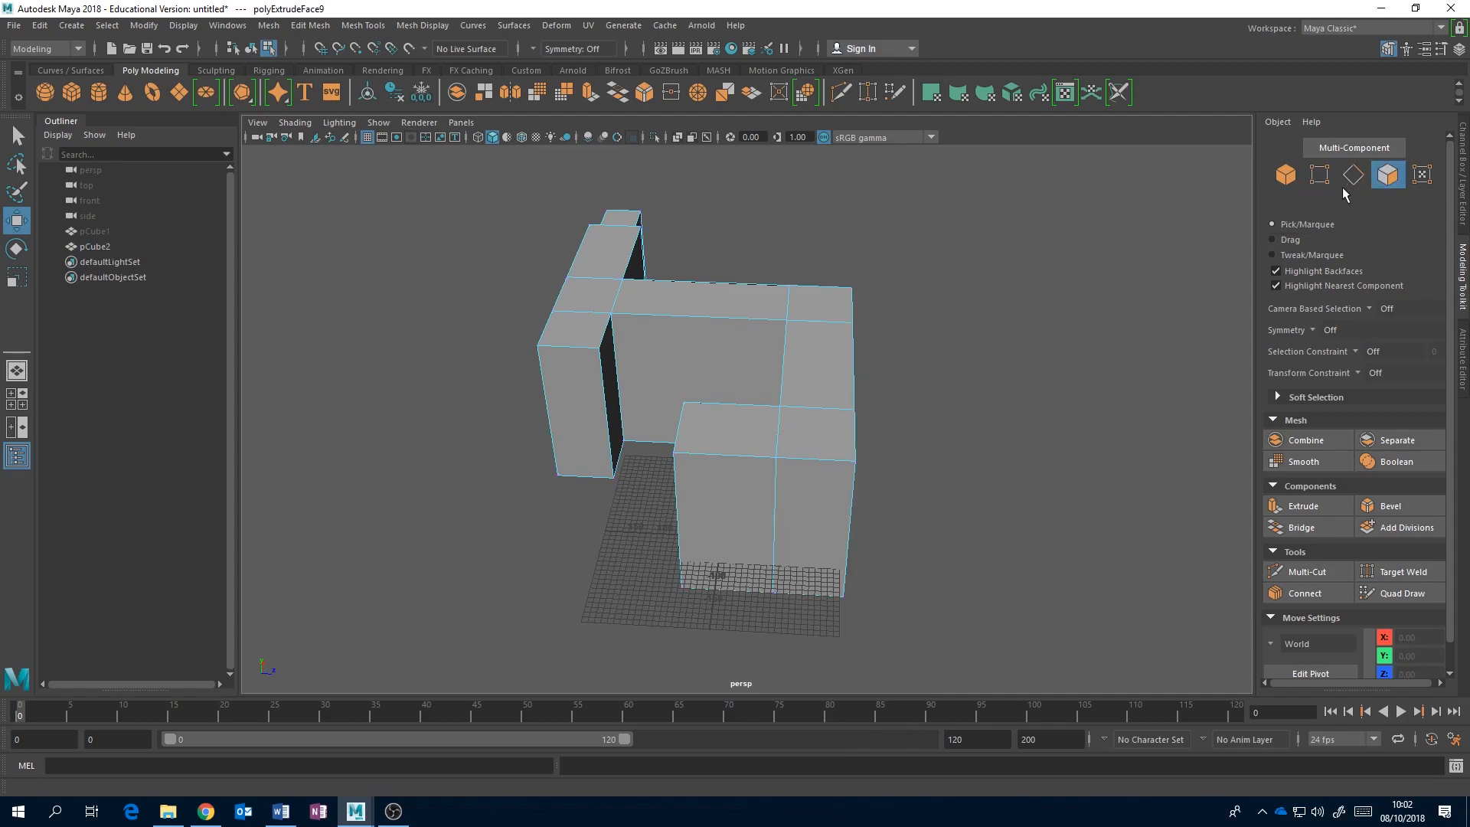
left_click(1286, 176)
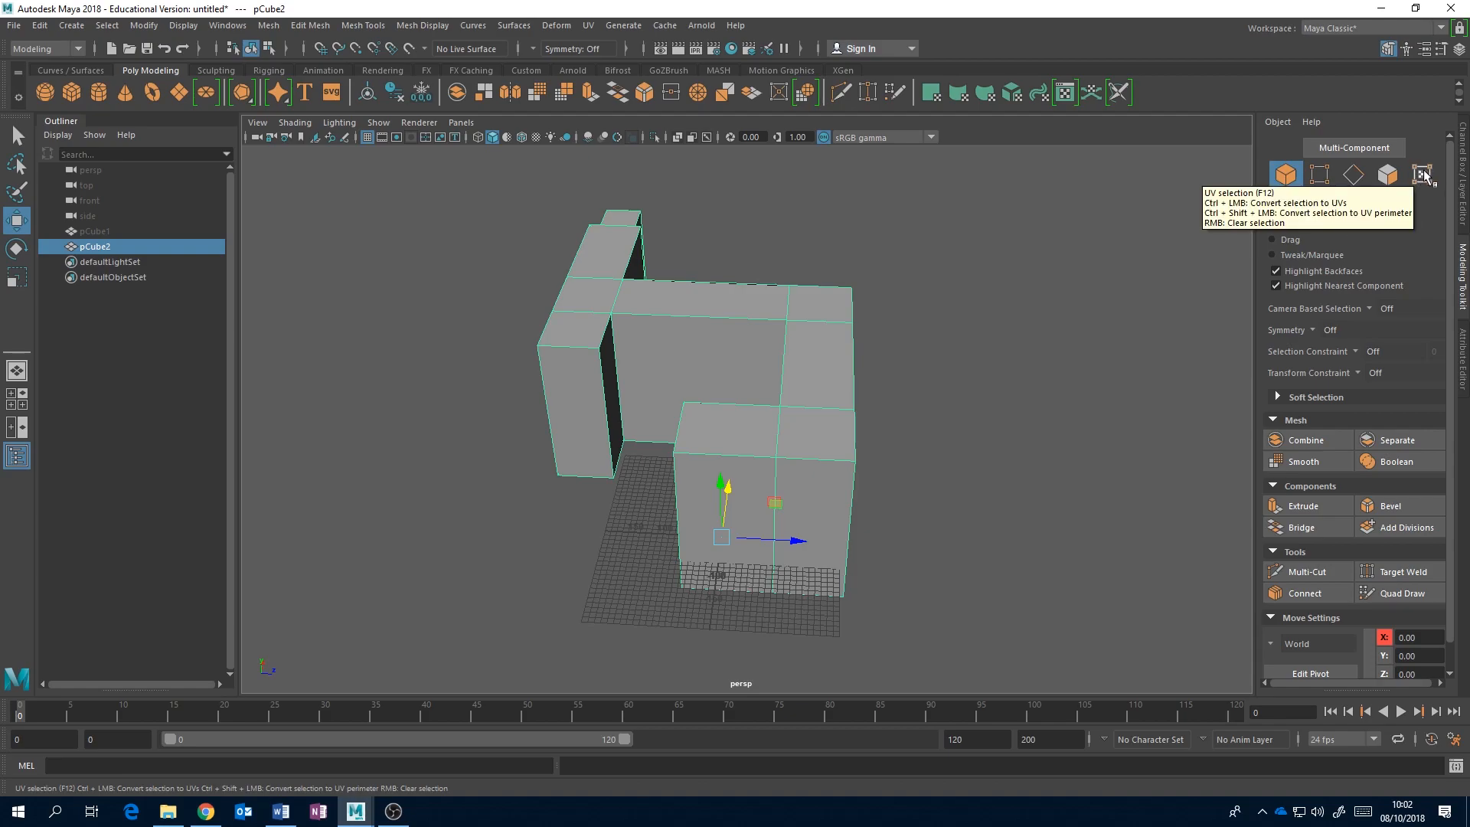
Step: Activate Multi-Component selection and inspect the shape's components from below and from the outer side
left_click(1367, 155)
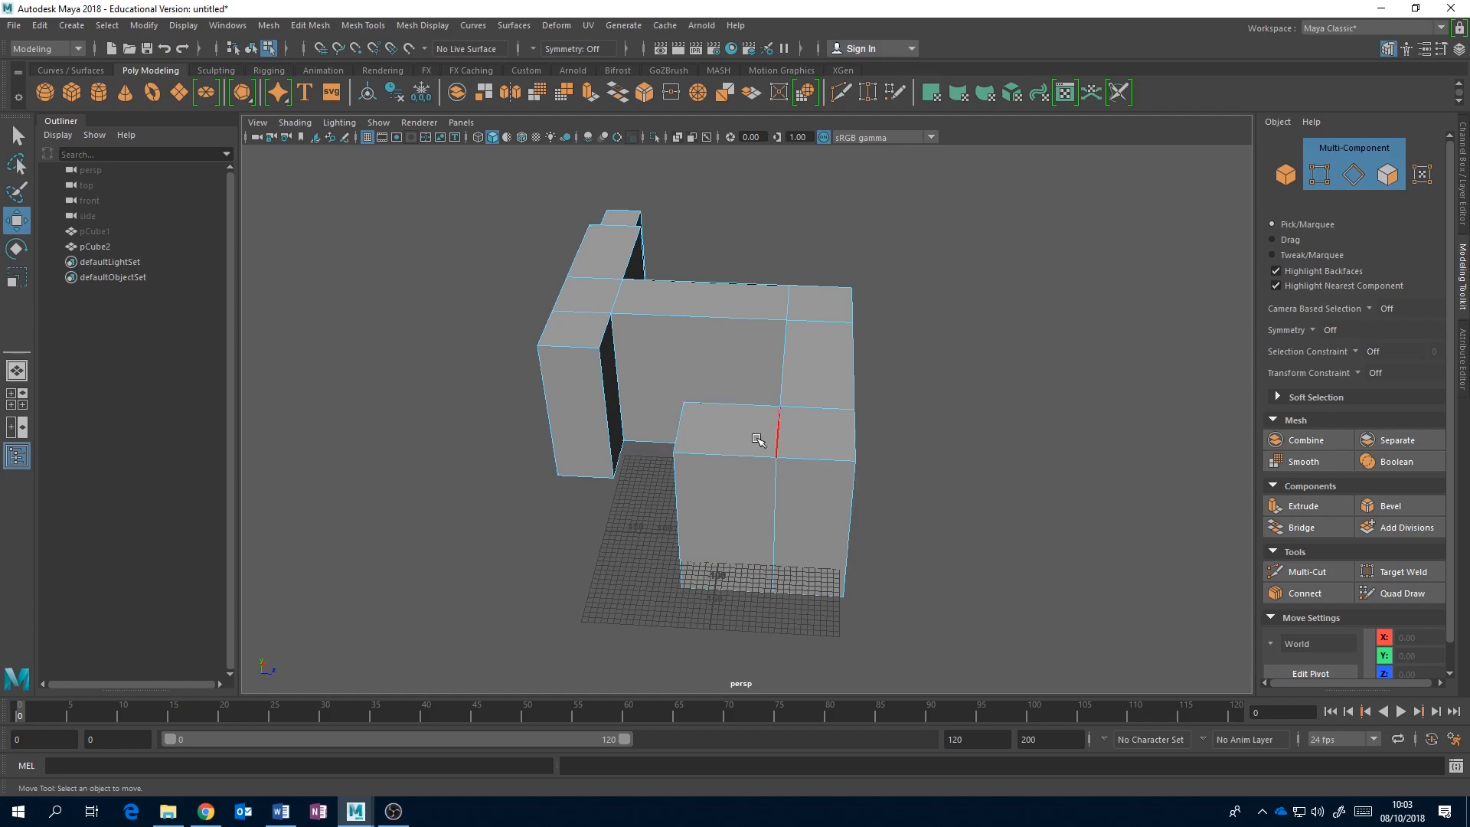
left_click_drag(932, 406, 802, 406, "alt")
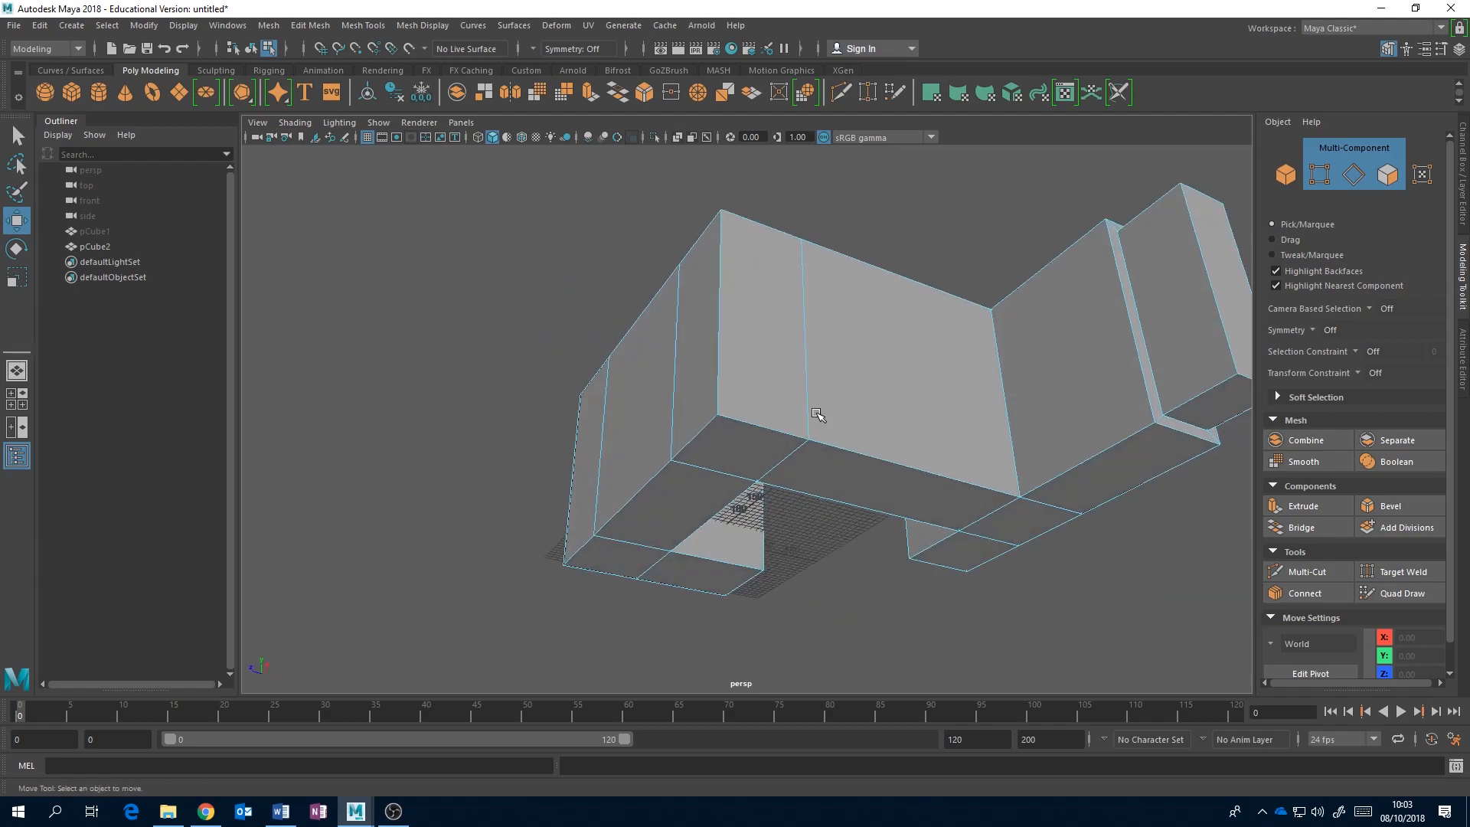
left_click_drag(957, 368, 924, 398, "alt")
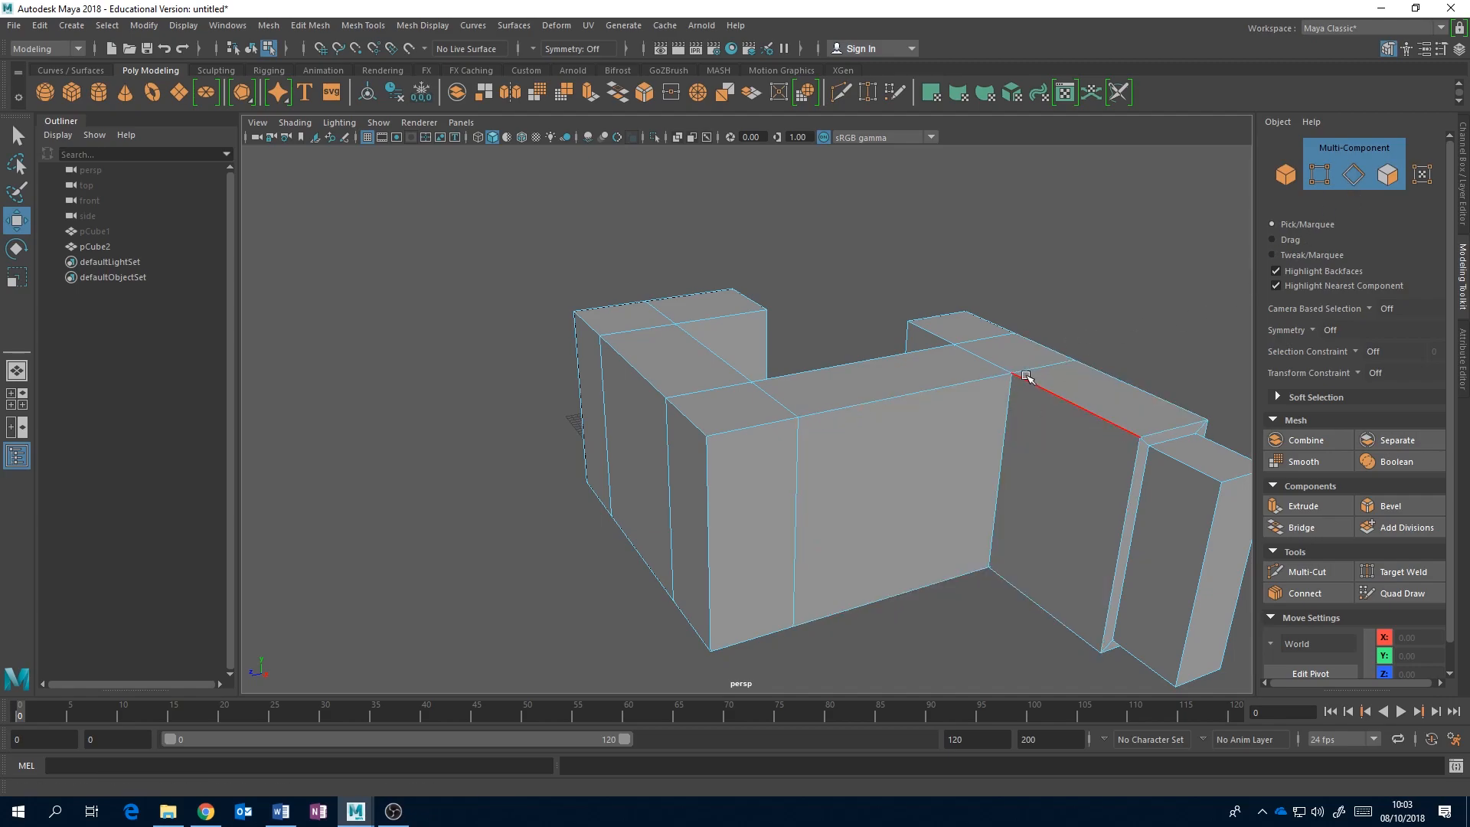
middle_click_drag(1026, 376, 922, 355, "alt")
scroll(922, 355, "up", 3)
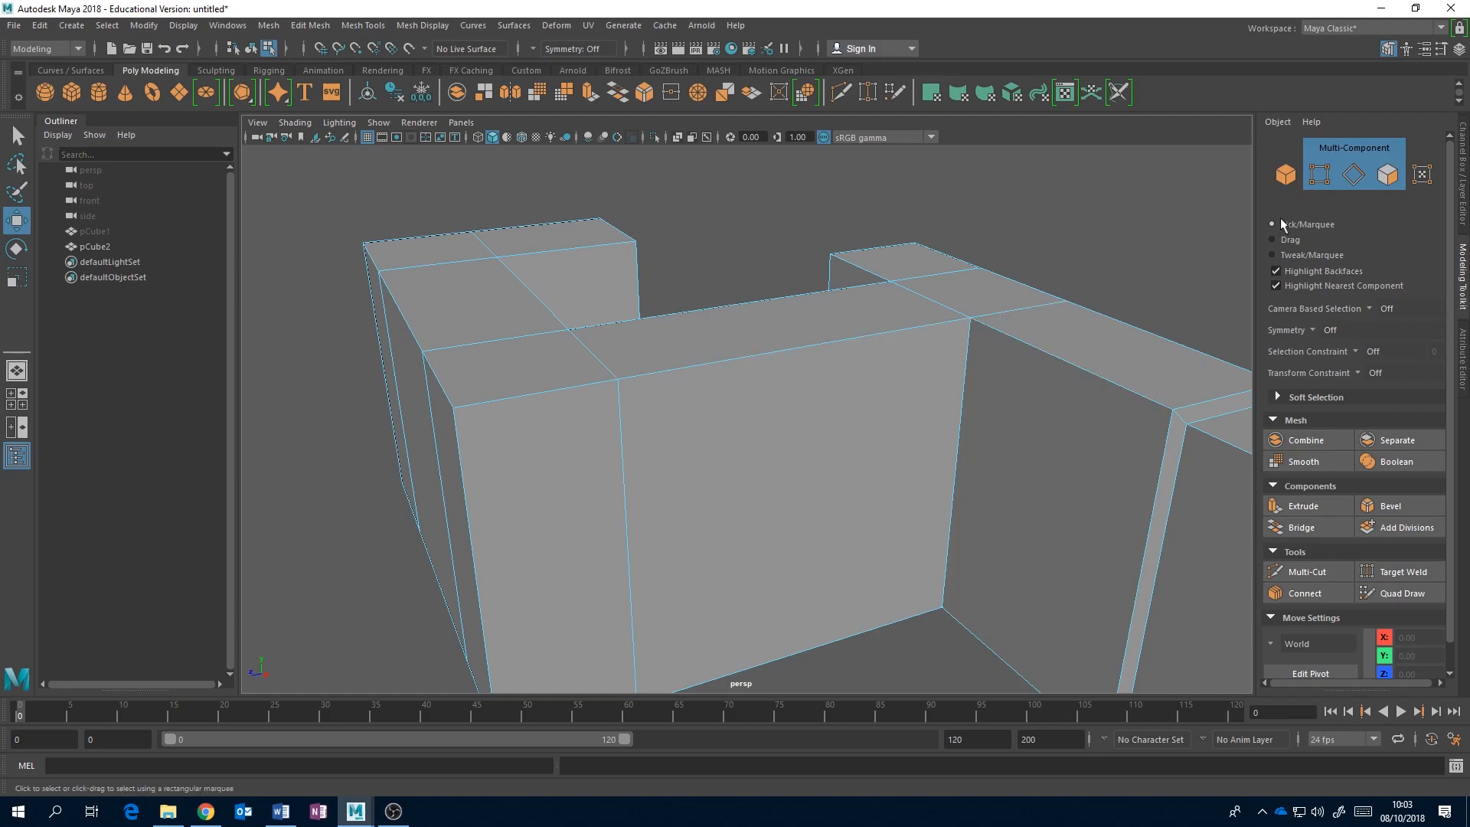
Step: Select the single top vertex where the middle wall meets the end wing, and return to object selection
key("F9")
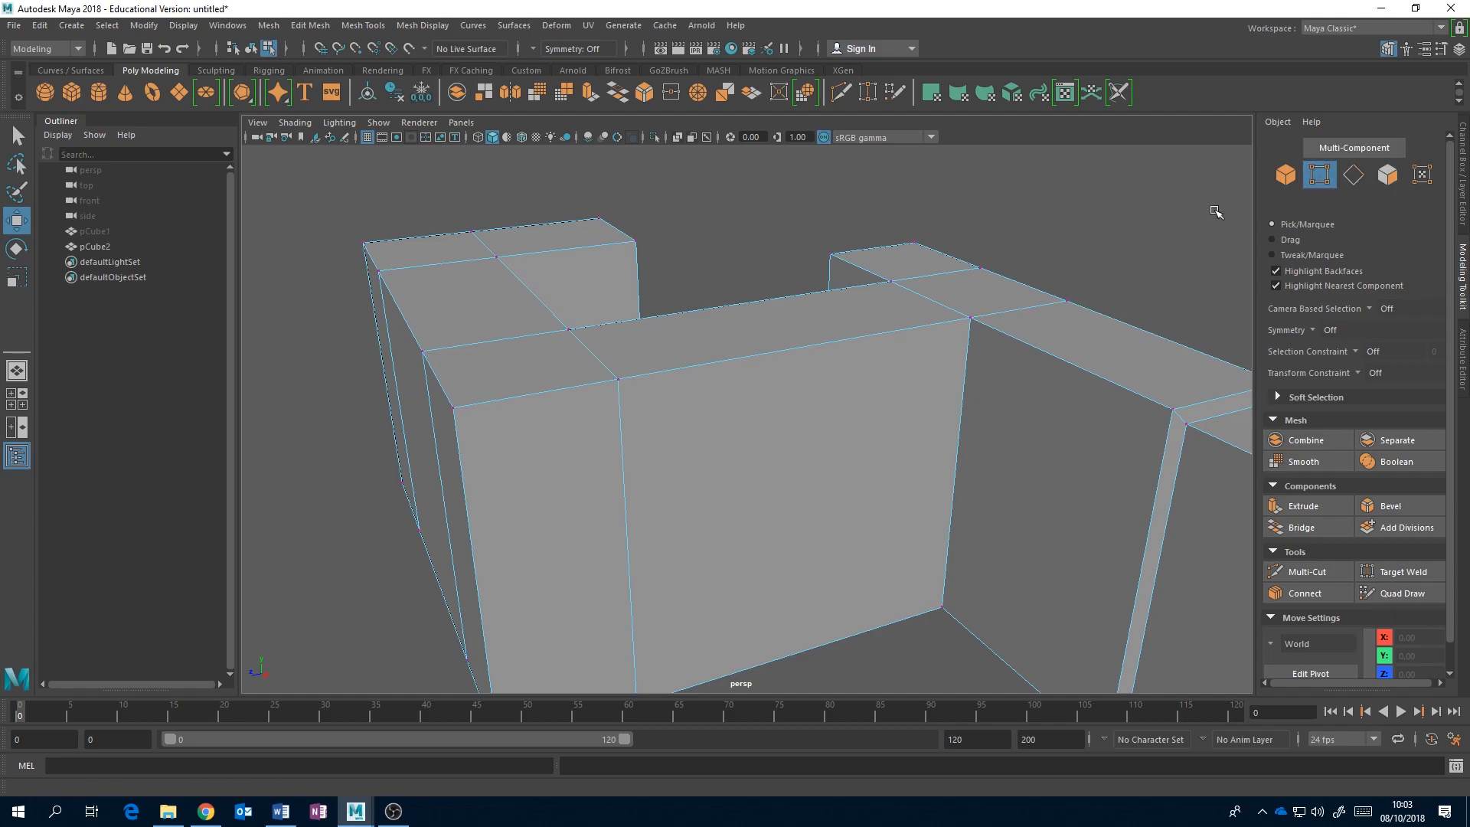
left_click(969, 319)
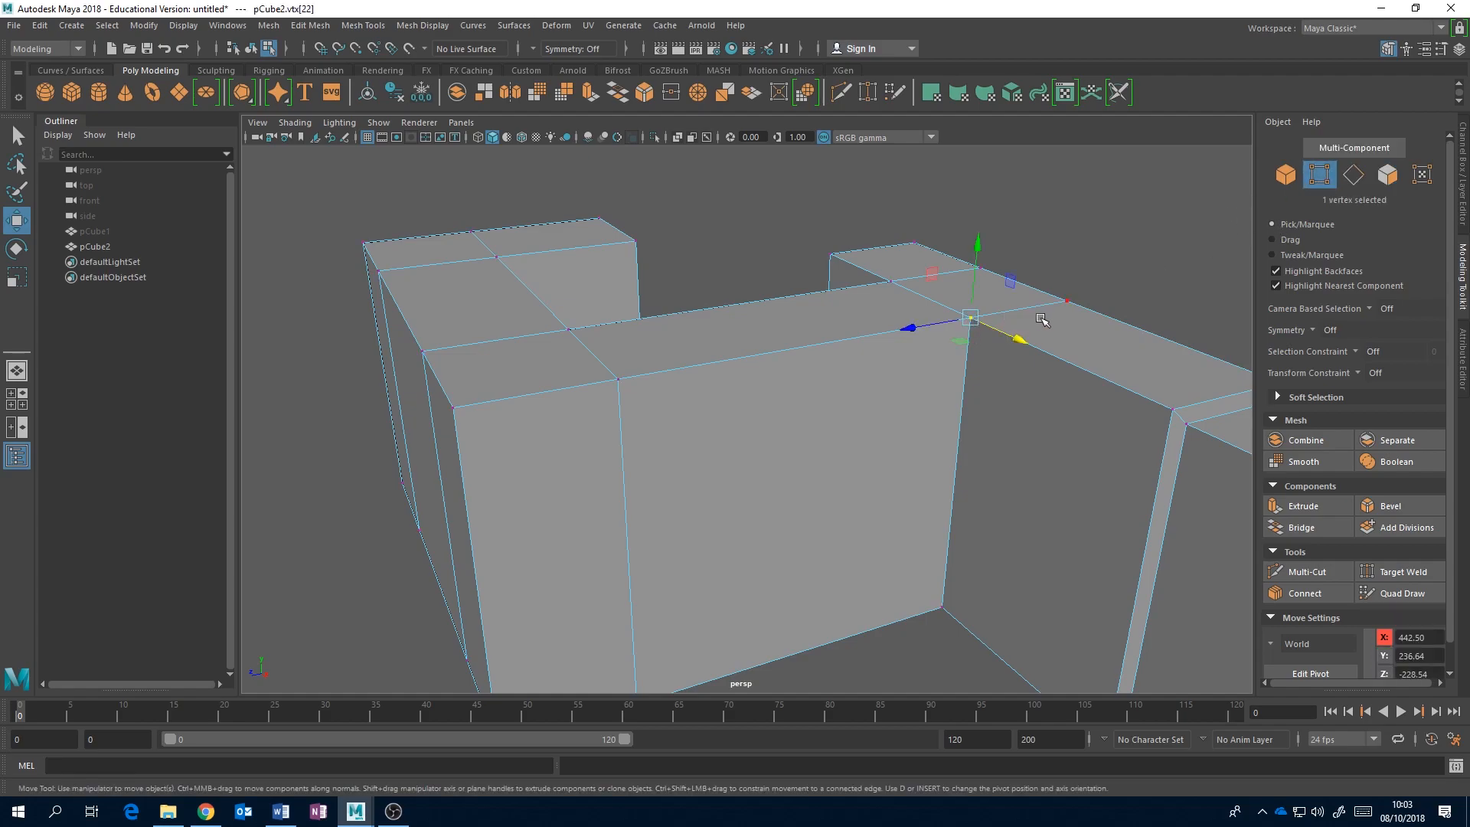
left_click(1286, 175)
left_click_drag(769, 401, 838, 396, "alt")
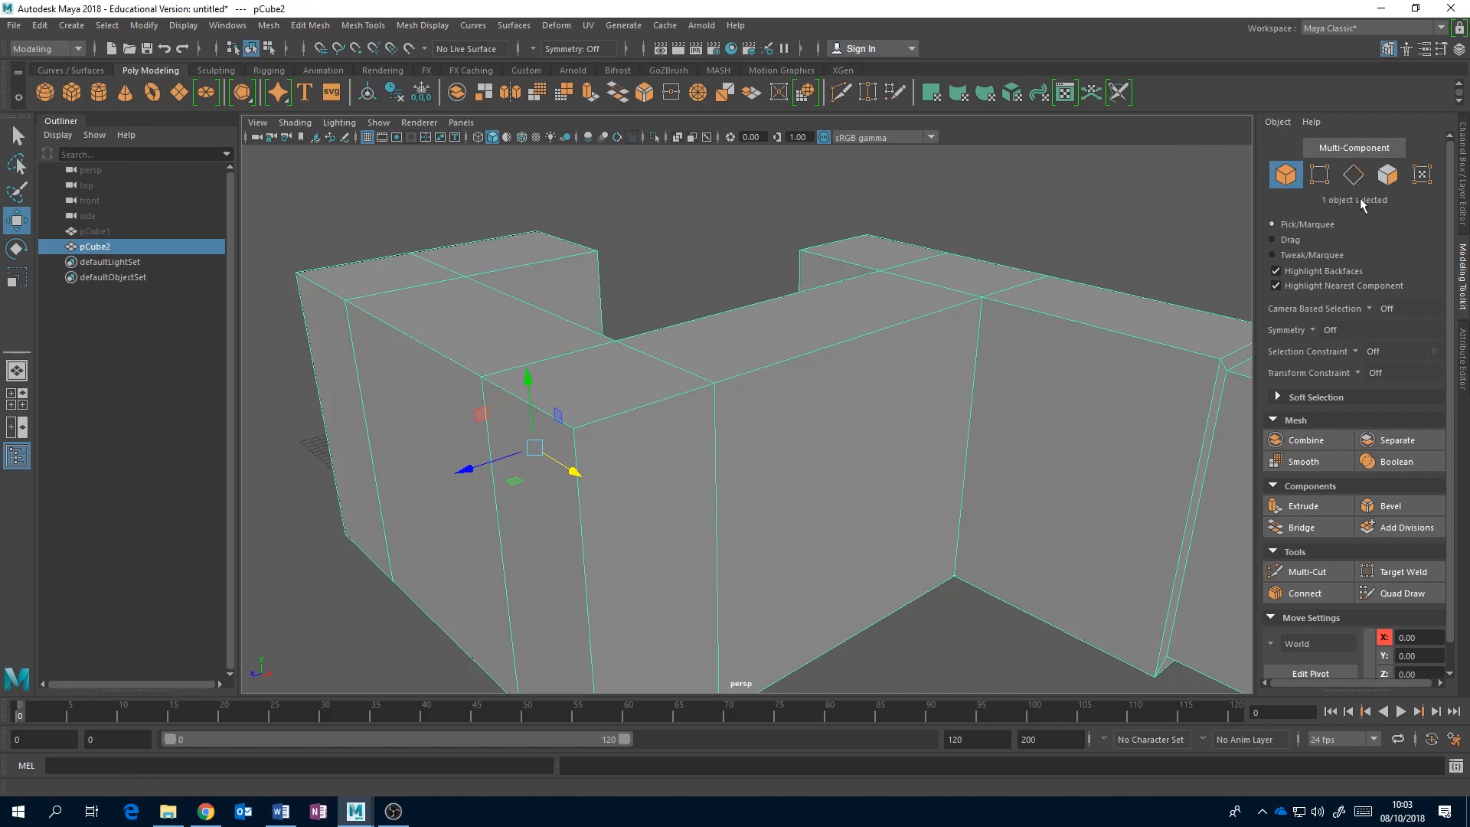
Step: Switch to face selection, marquee-select the faces around the middle wall and its adjoining corner, and clear the selection
left_click(1387, 174)
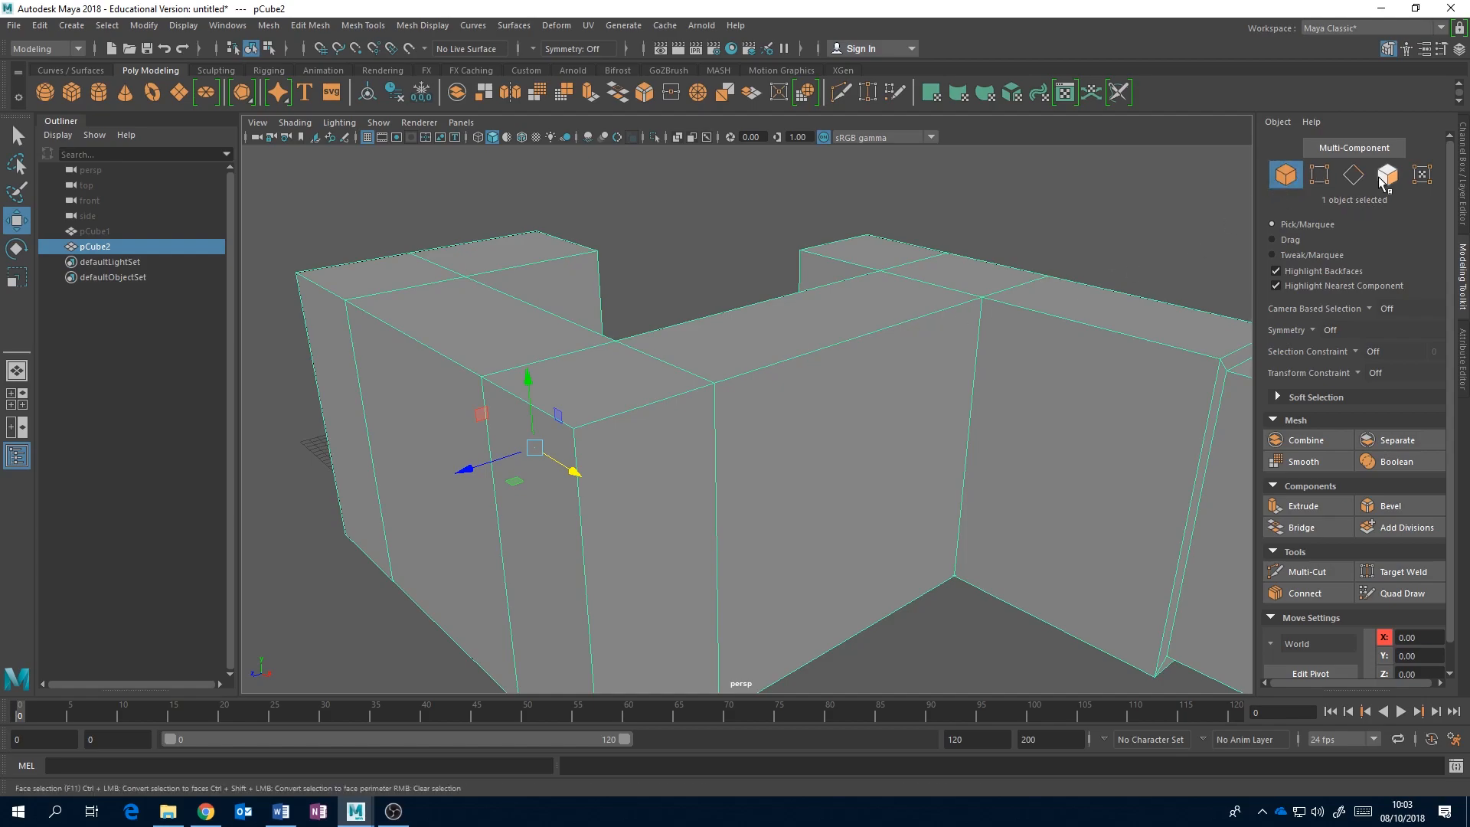
left_click_drag(741, 203, 1026, 380)
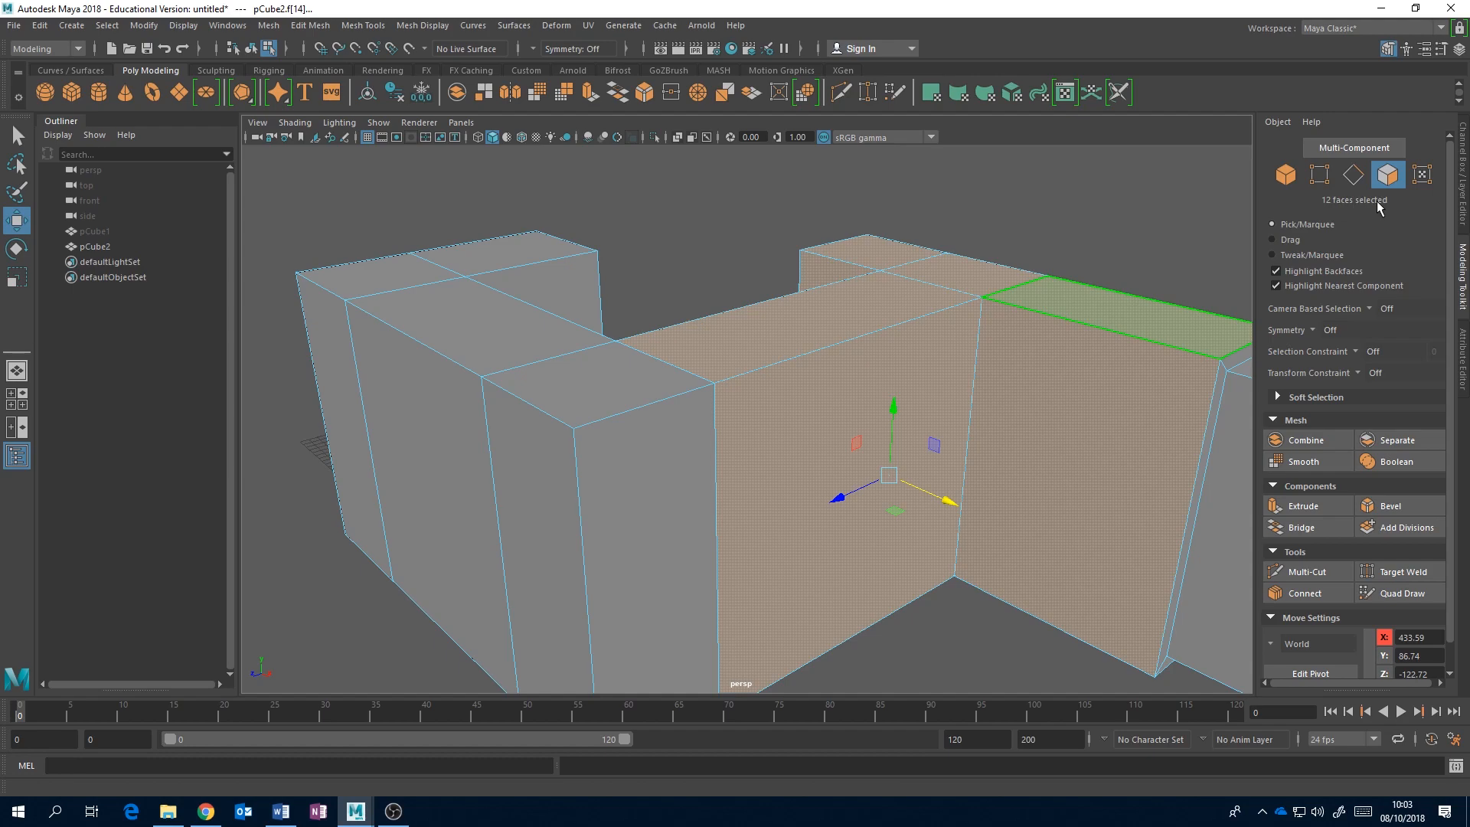
mouse_move(1008, 416)
left_mouse_down("alt")
mouse_move(875, 403)
mouse_move(748, 436)
mouse_move(630, 402)
mouse_move(1007, 398)
left_mouse_up("alt")
left_click(693, 245)
left_click_drag(693, 245, 859, 437, "alt")
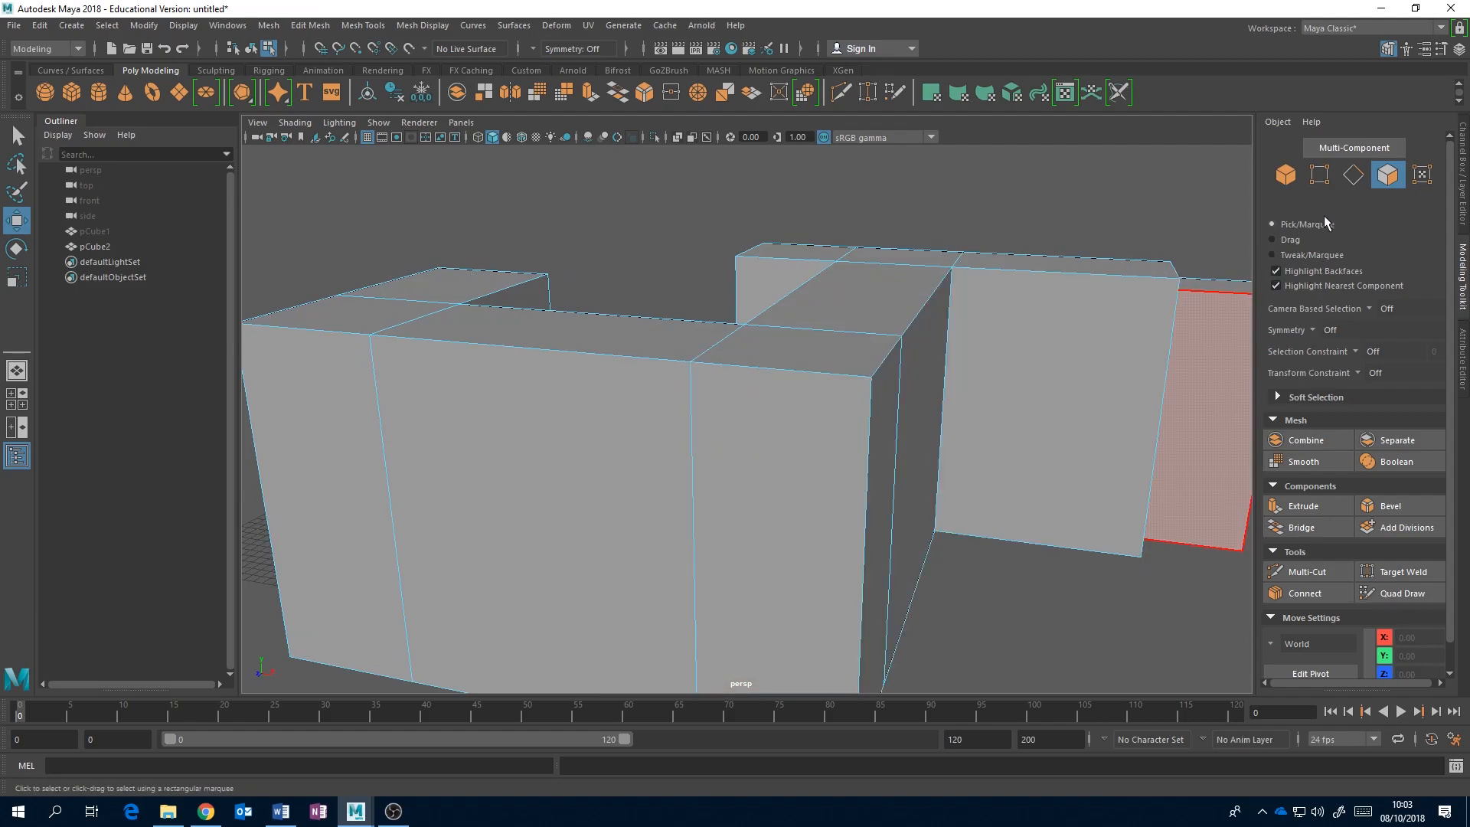
Step: Return to object selection, switch to face selection, and select the end face of the far wing standing on the grid
left_click_drag(1010, 314, 912, 360, "alt")
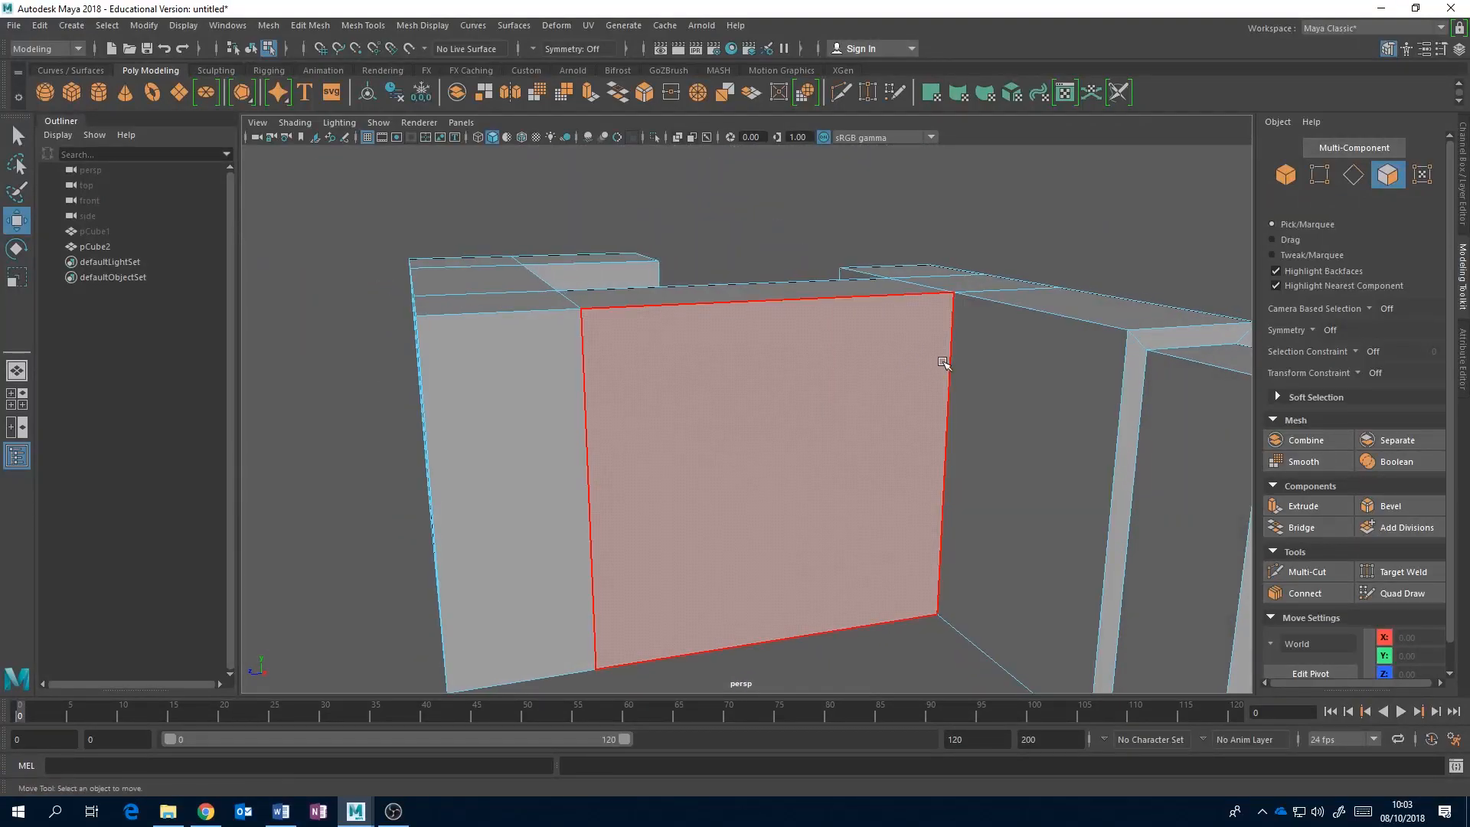
left_click_drag(943, 362, 990, 372, "alt")
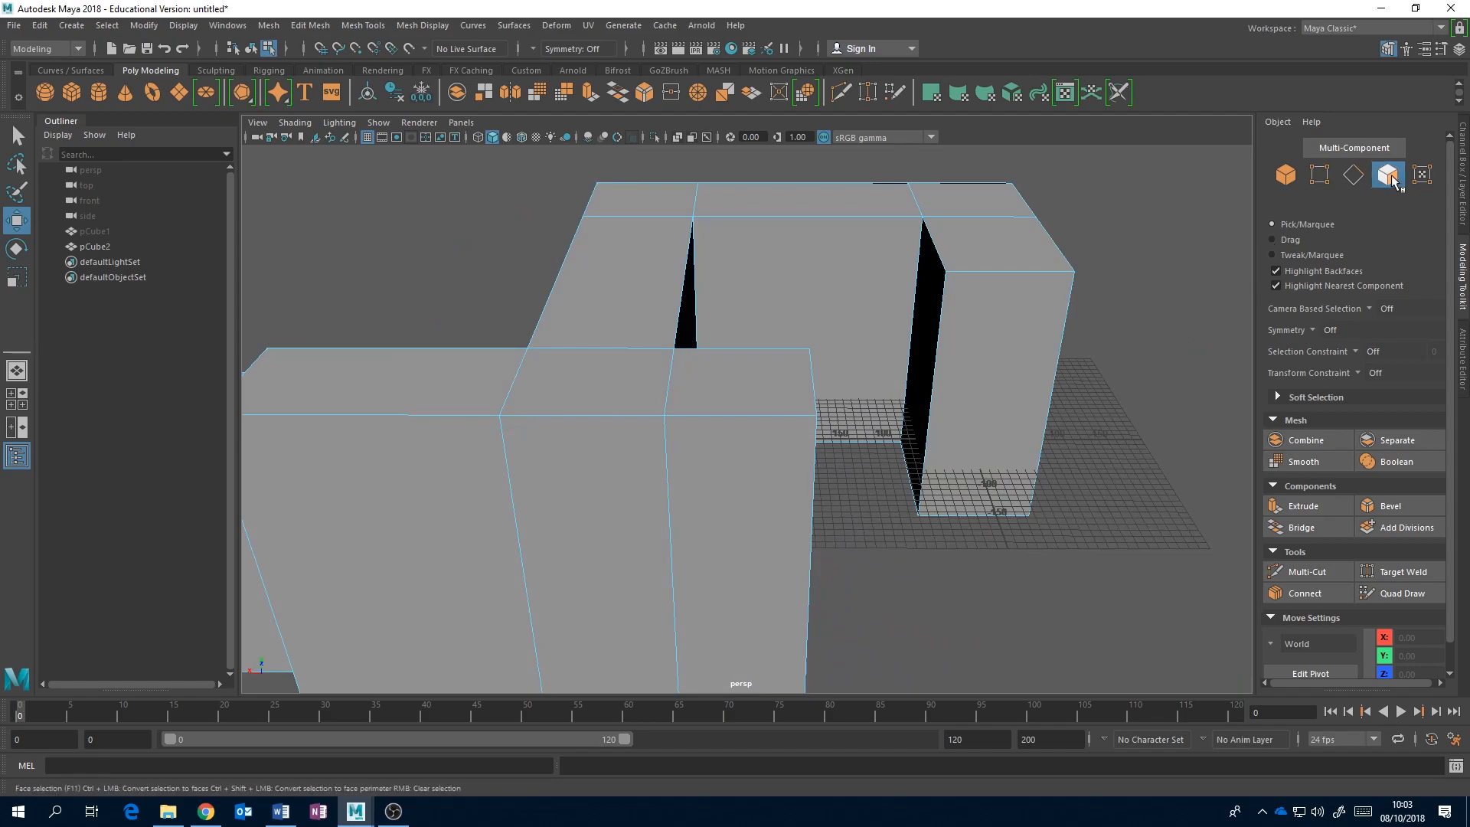
key("F8")
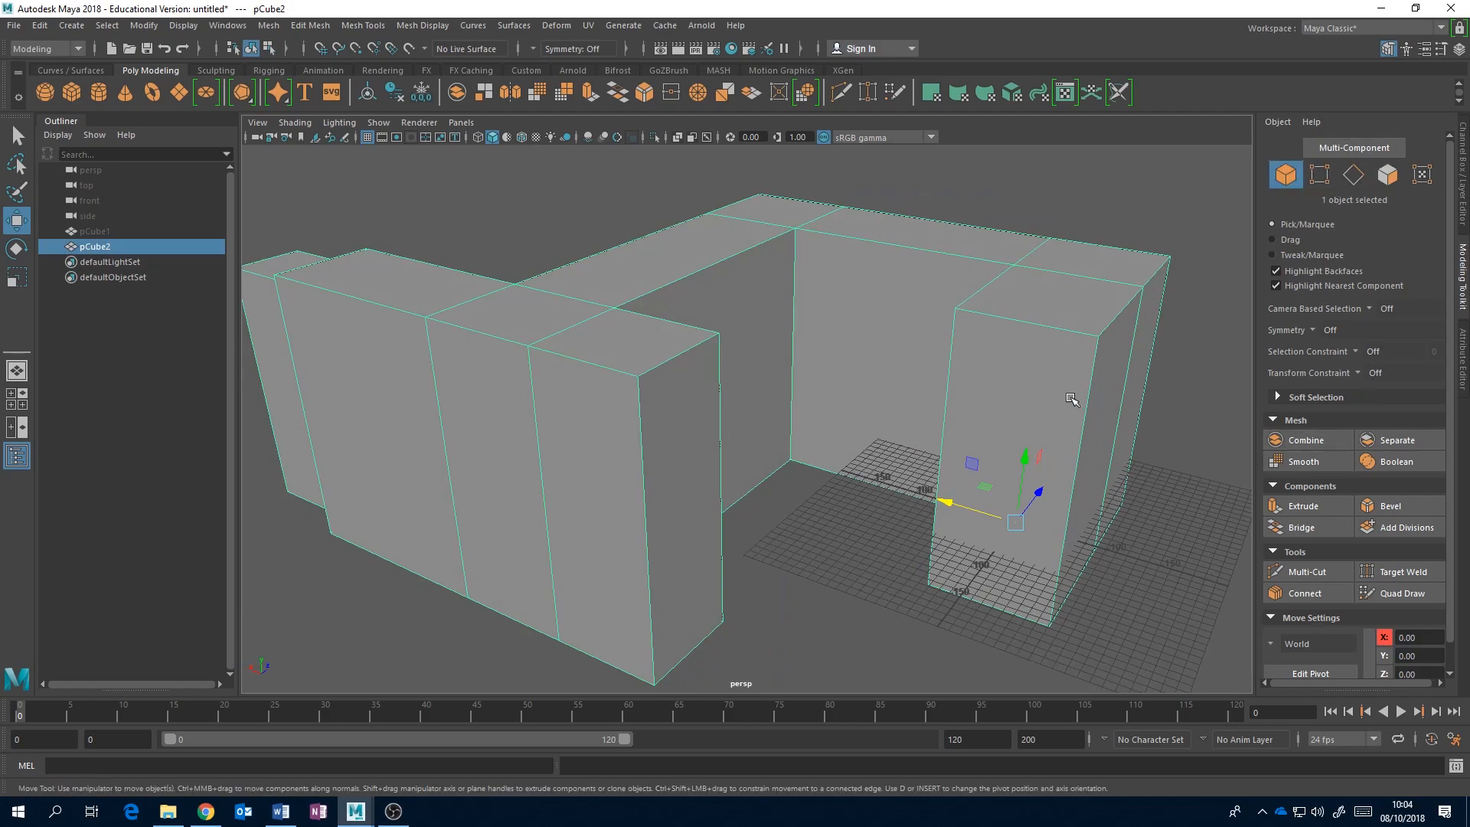
left_click(1387, 175)
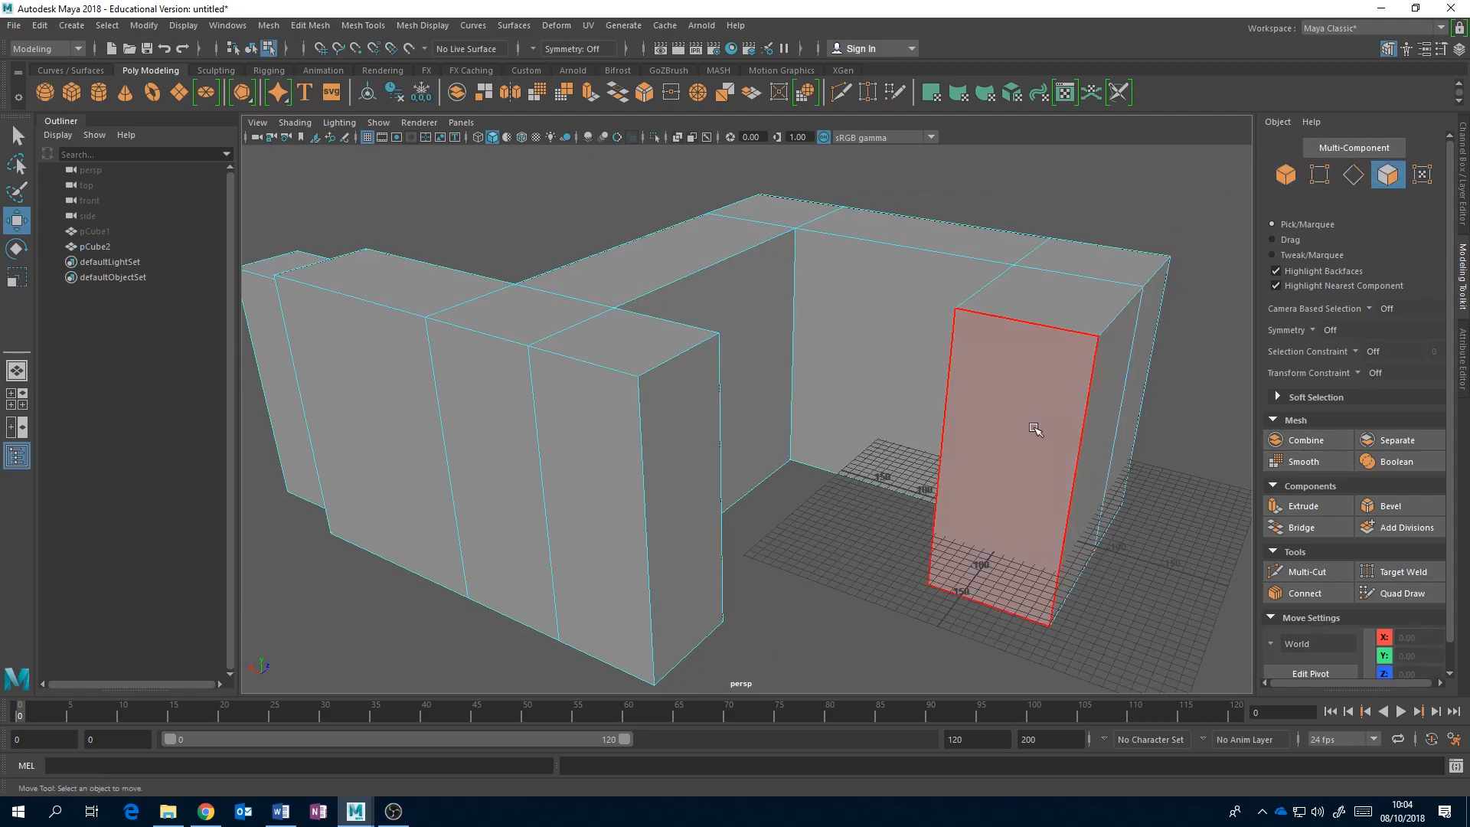
left_click(1032, 430)
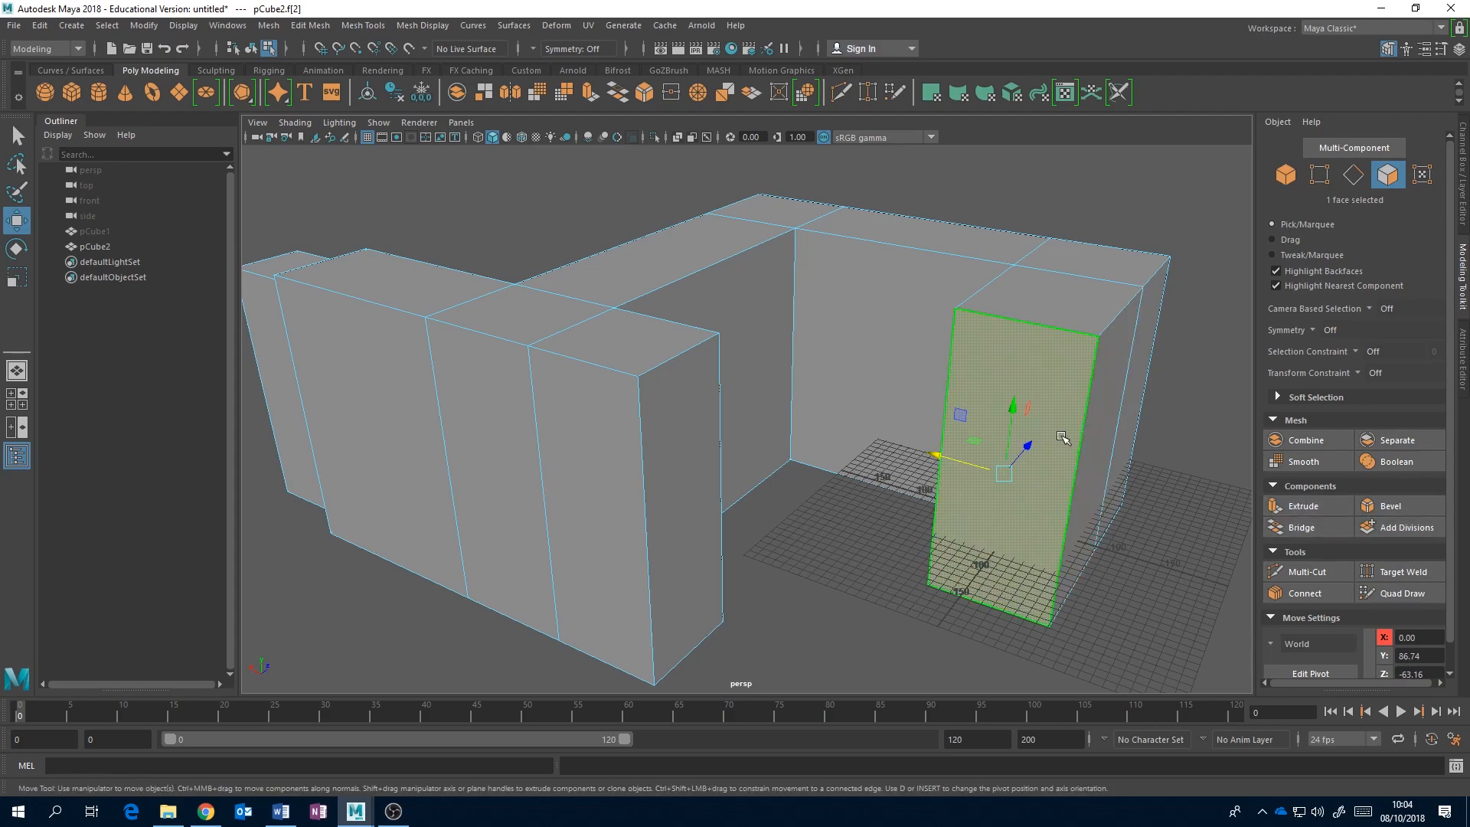
Step: Extrude the selected end face with a Thickness of 41 and a Local Translate Z of 48.6
left_click(1304, 507)
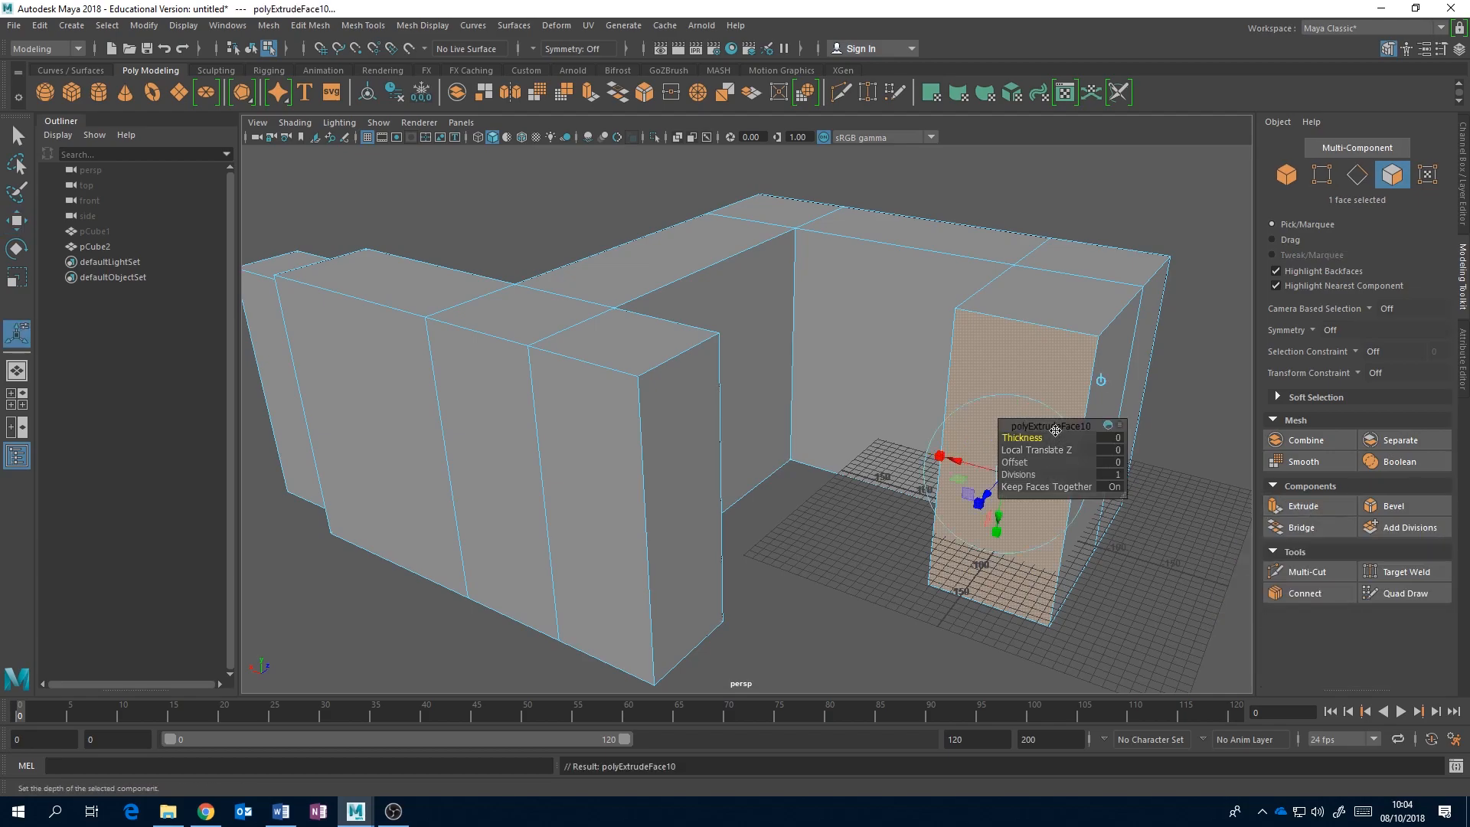
left_click_drag(1055, 428, 803, 500)
left_click_drag(1018, 490, 942, 459, "alt")
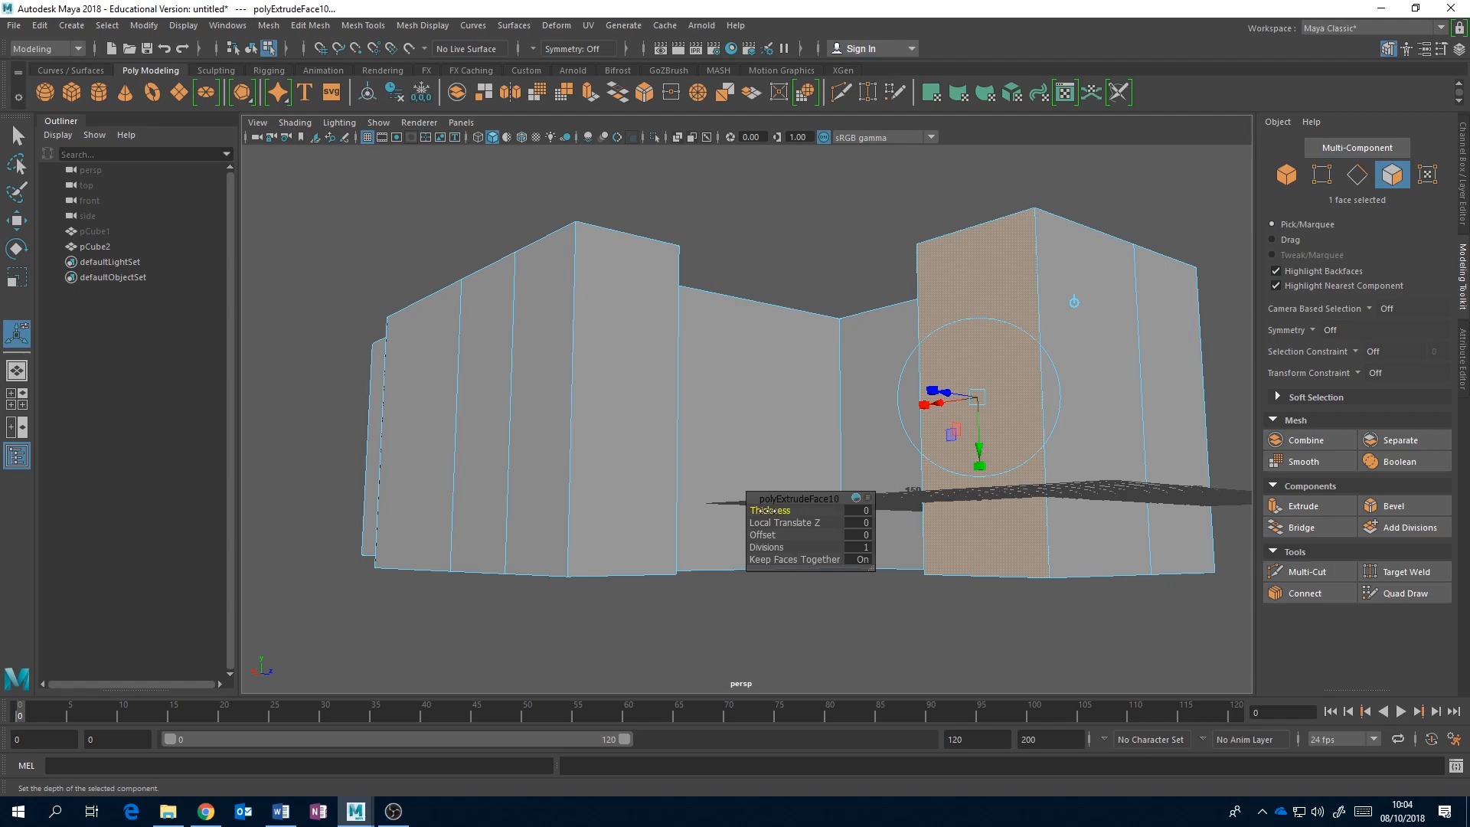
left_click_drag(769, 510, 1090, 499)
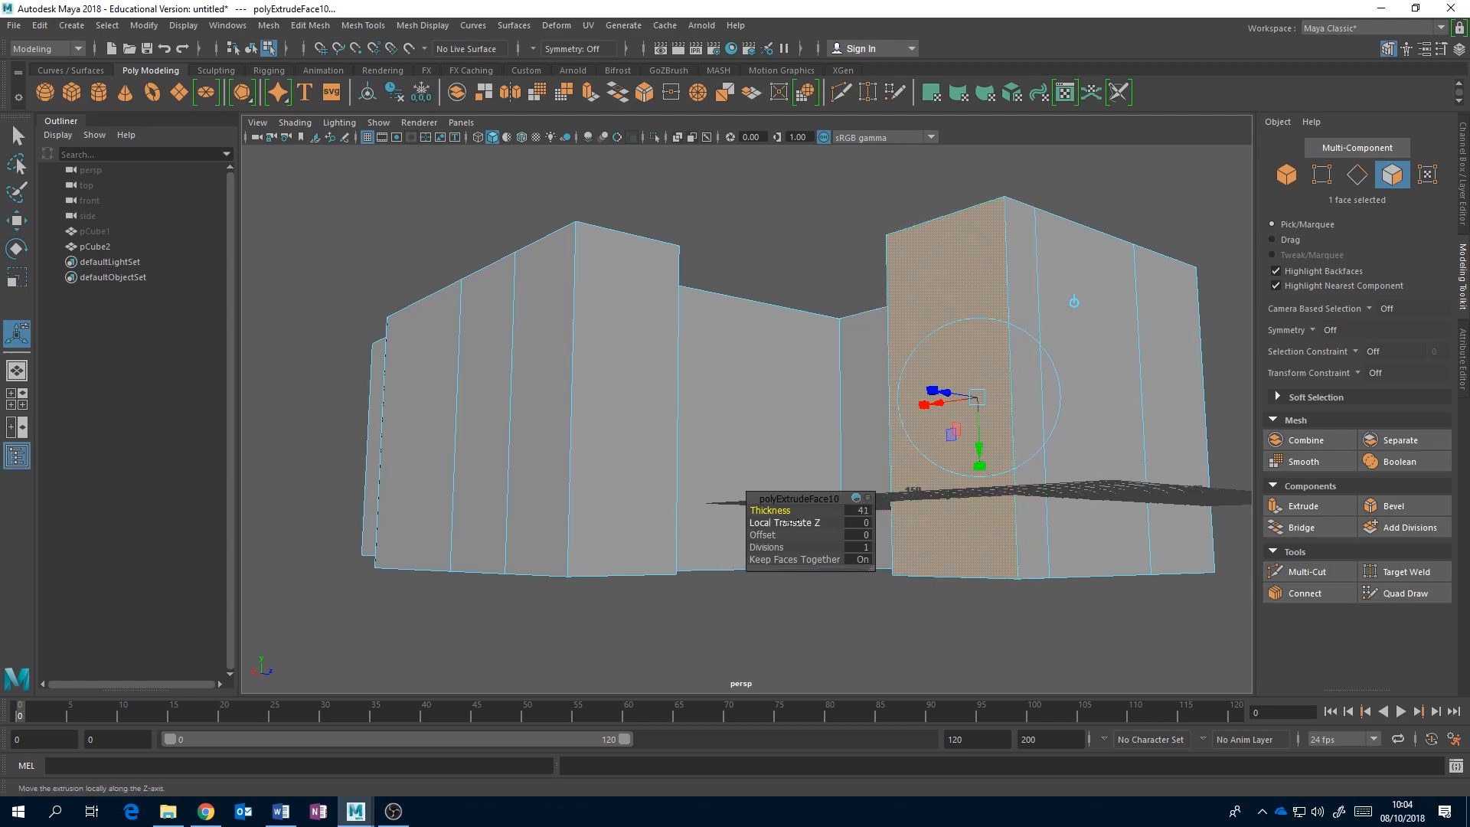
left_click_drag(780, 522, 1157, 469)
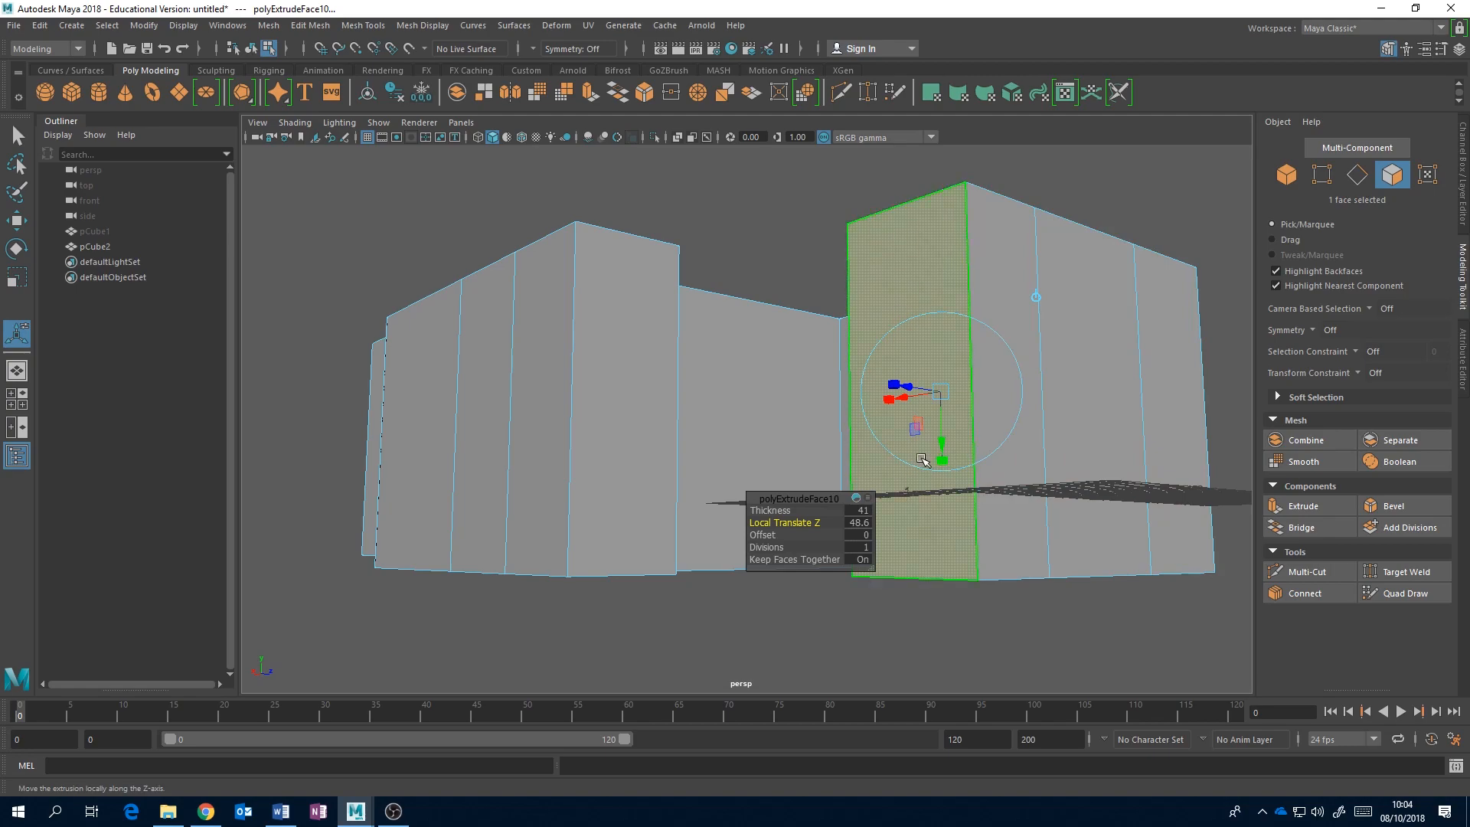
Step: Set the extrusion's Offset to 23.7 and its Divisions to 1, and clear the face selection
left_click_drag(817, 499, 683, 573)
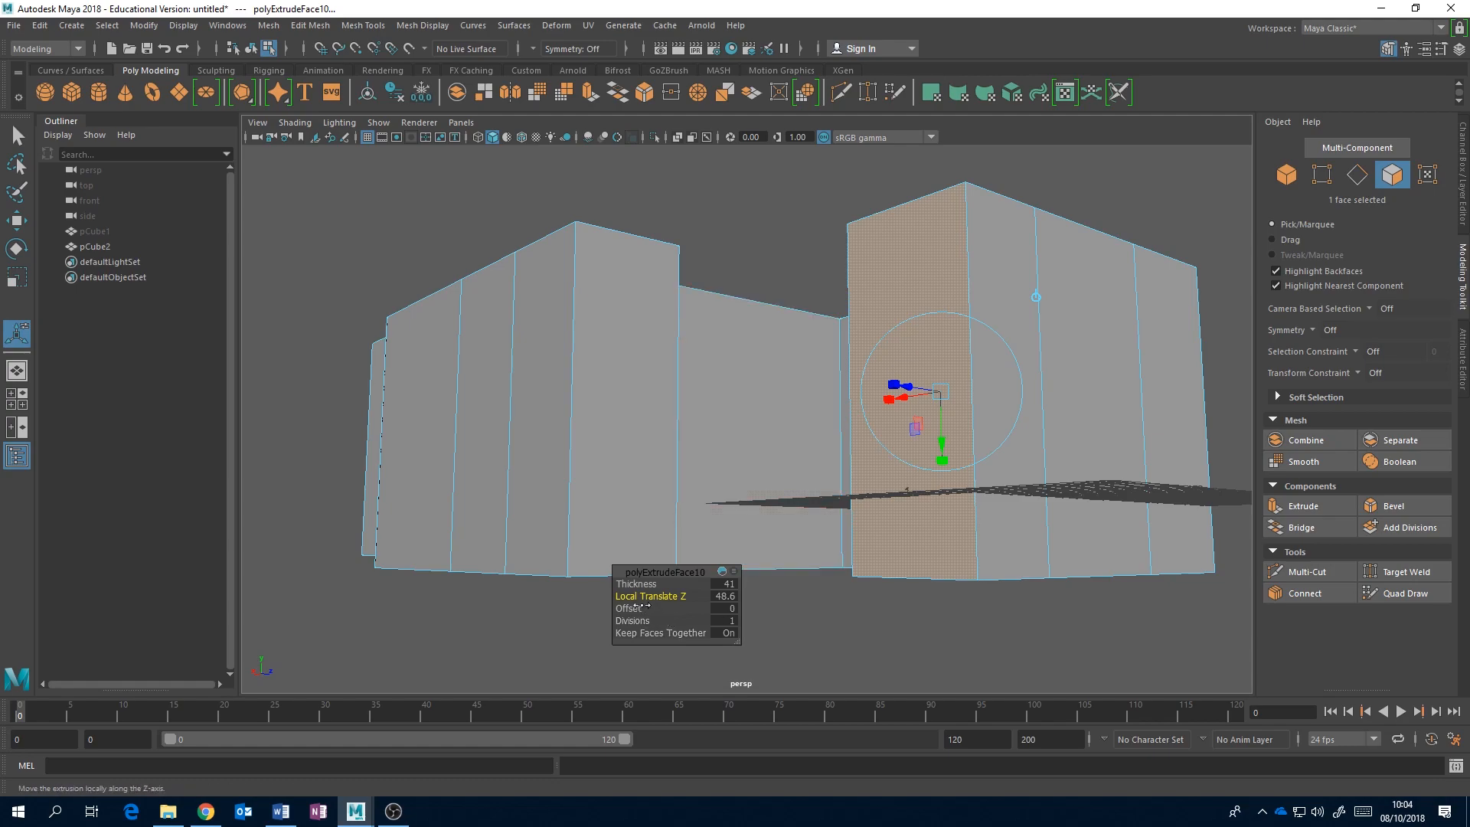
left_click_drag(633, 608, 810, 531)
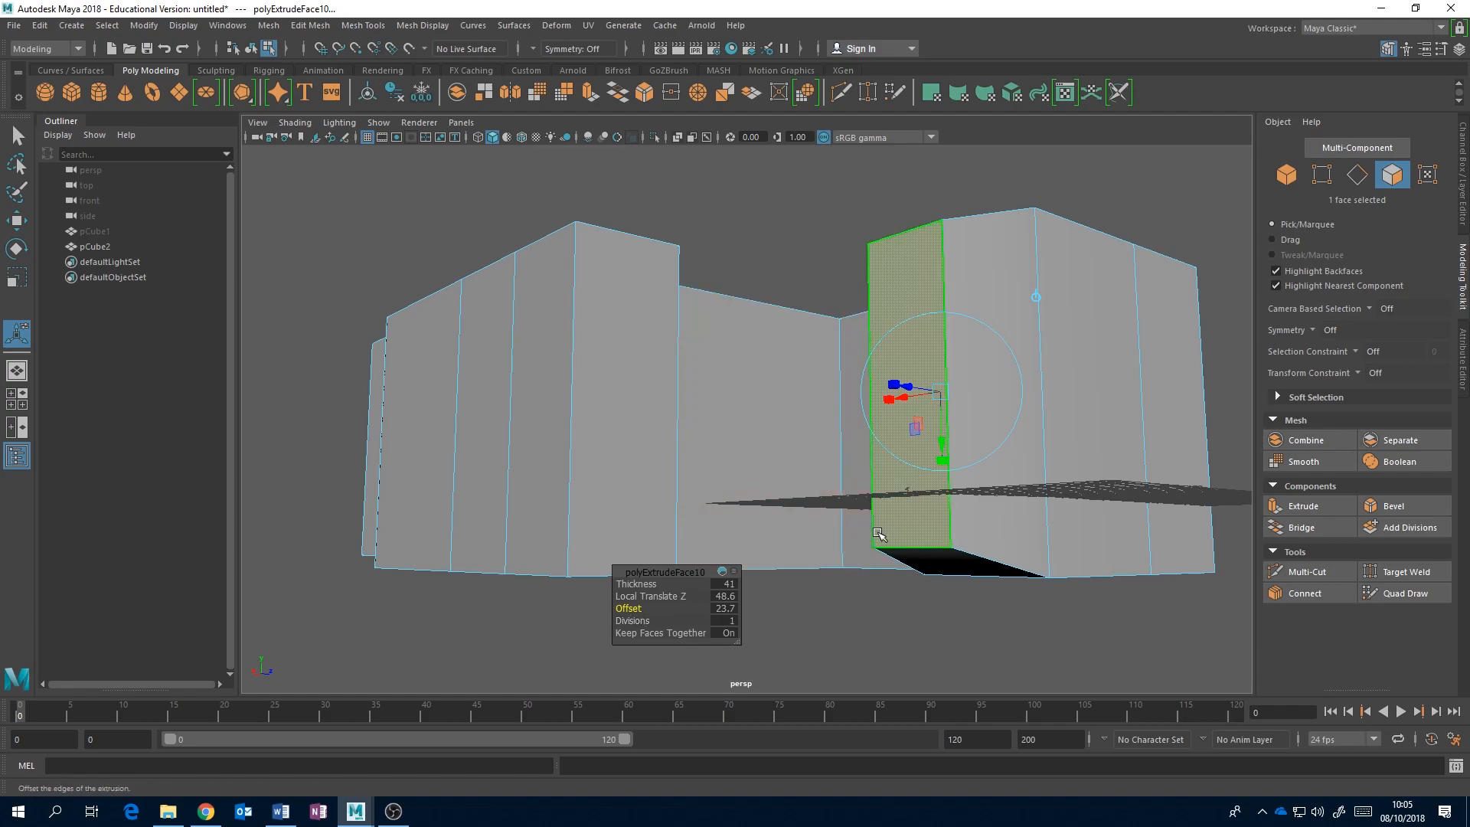
middle_click_drag(879, 531, 912, 502, "alt")
left_click_drag(912, 502, 902, 528, "alt")
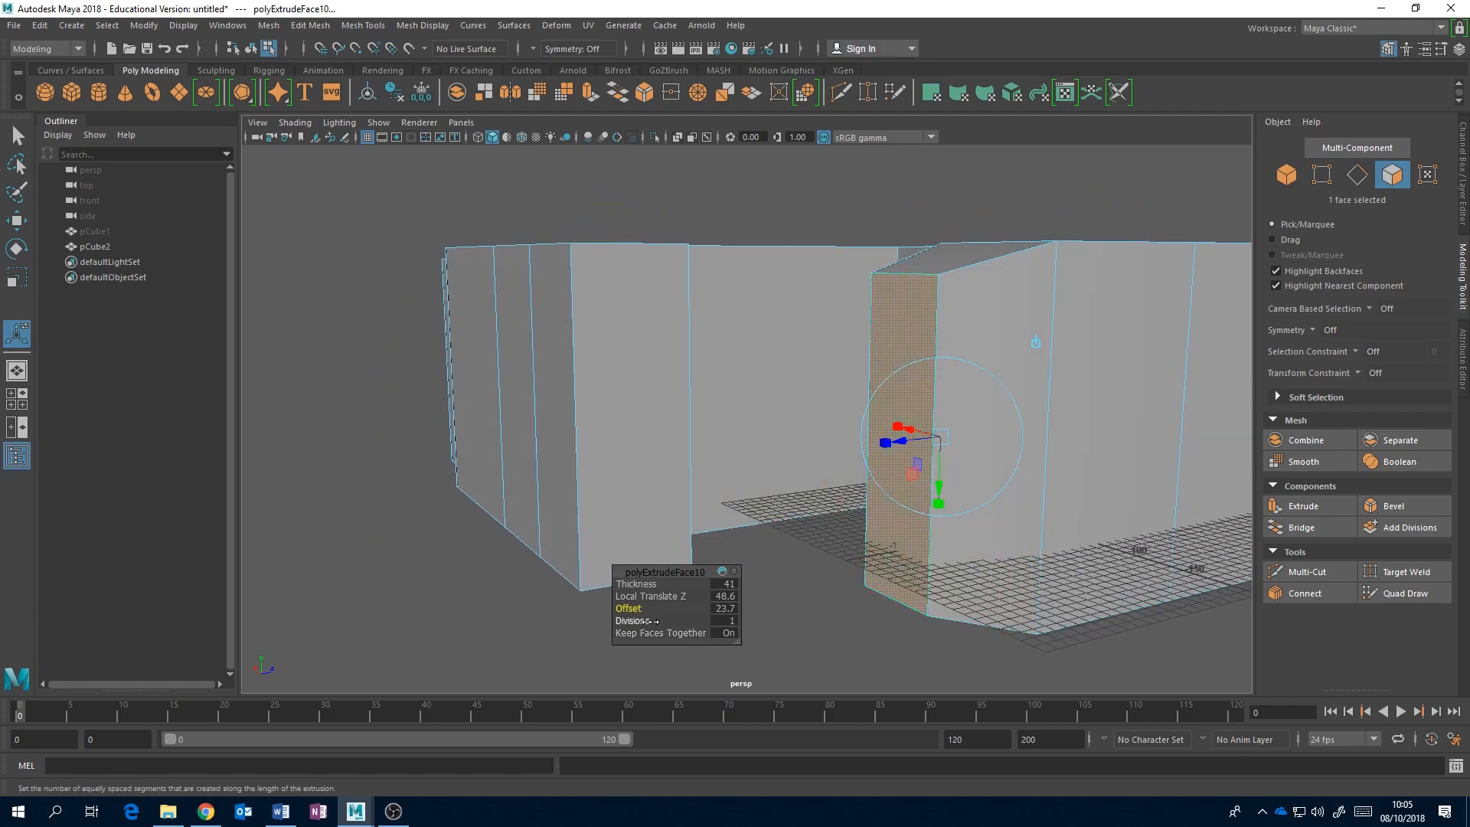
left_click_drag(1022, 288, 989, 334, "alt")
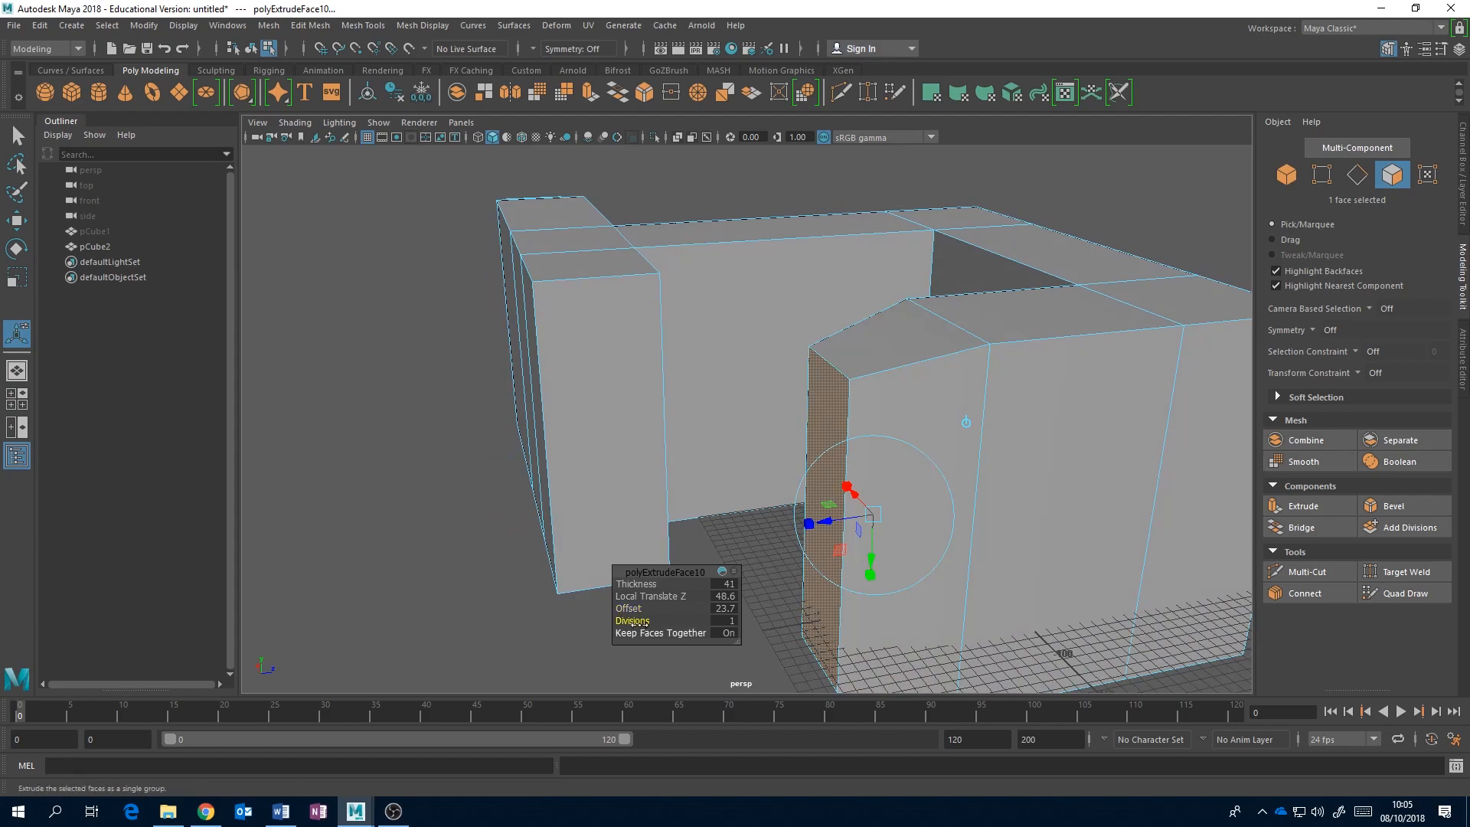
left_click_drag(632, 620, 613, 593)
left_click_drag(800, 475, 992, 418, "alt")
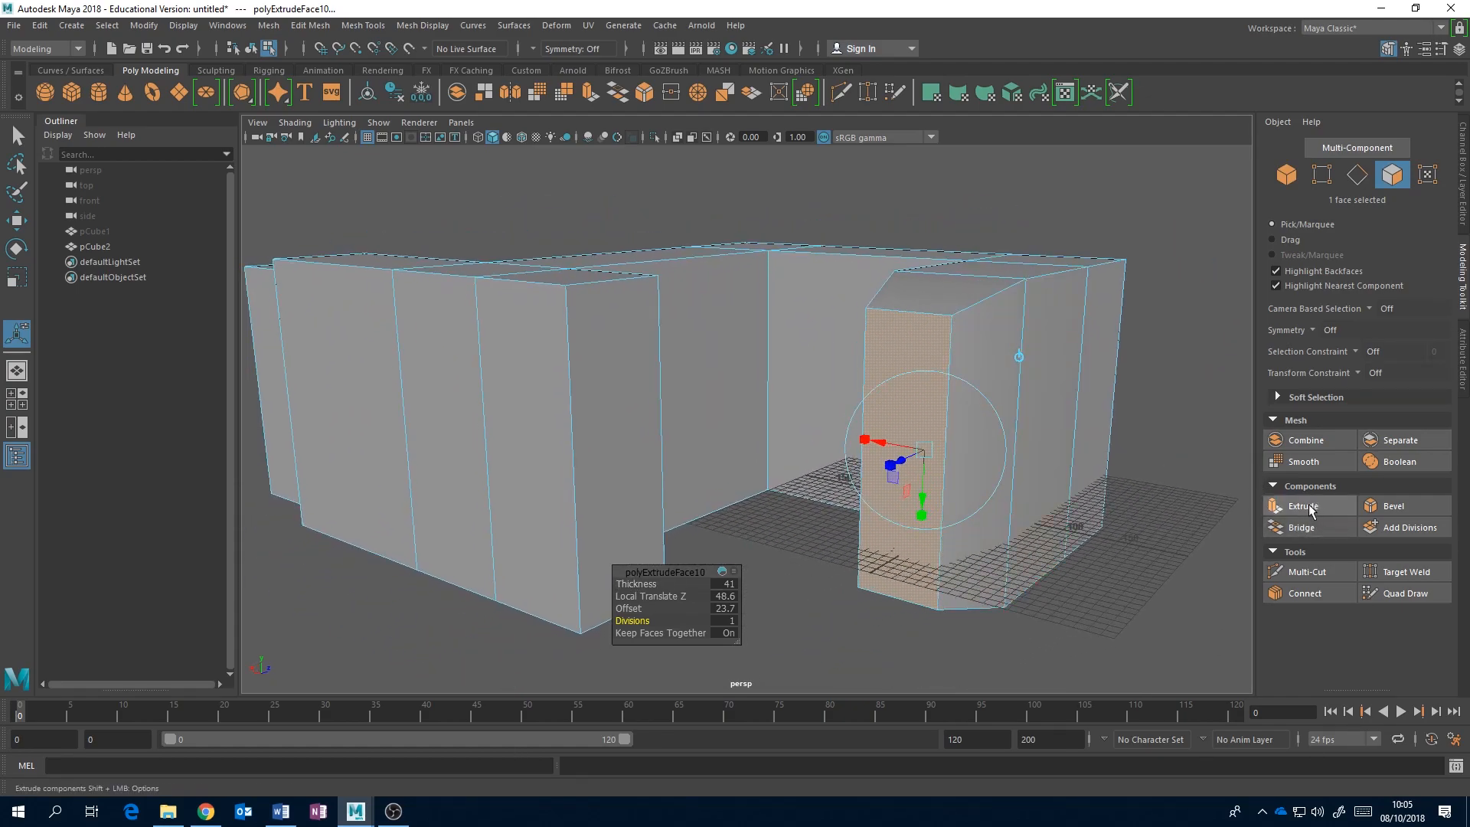
left_click(1187, 564)
Step: Select the outer side face beside the tapered end and extrude it outward with the Move tool to about X -144
left_click_drag(1001, 442, 925, 435, "alt")
left_click_drag(791, 401, 885, 452, "alt")
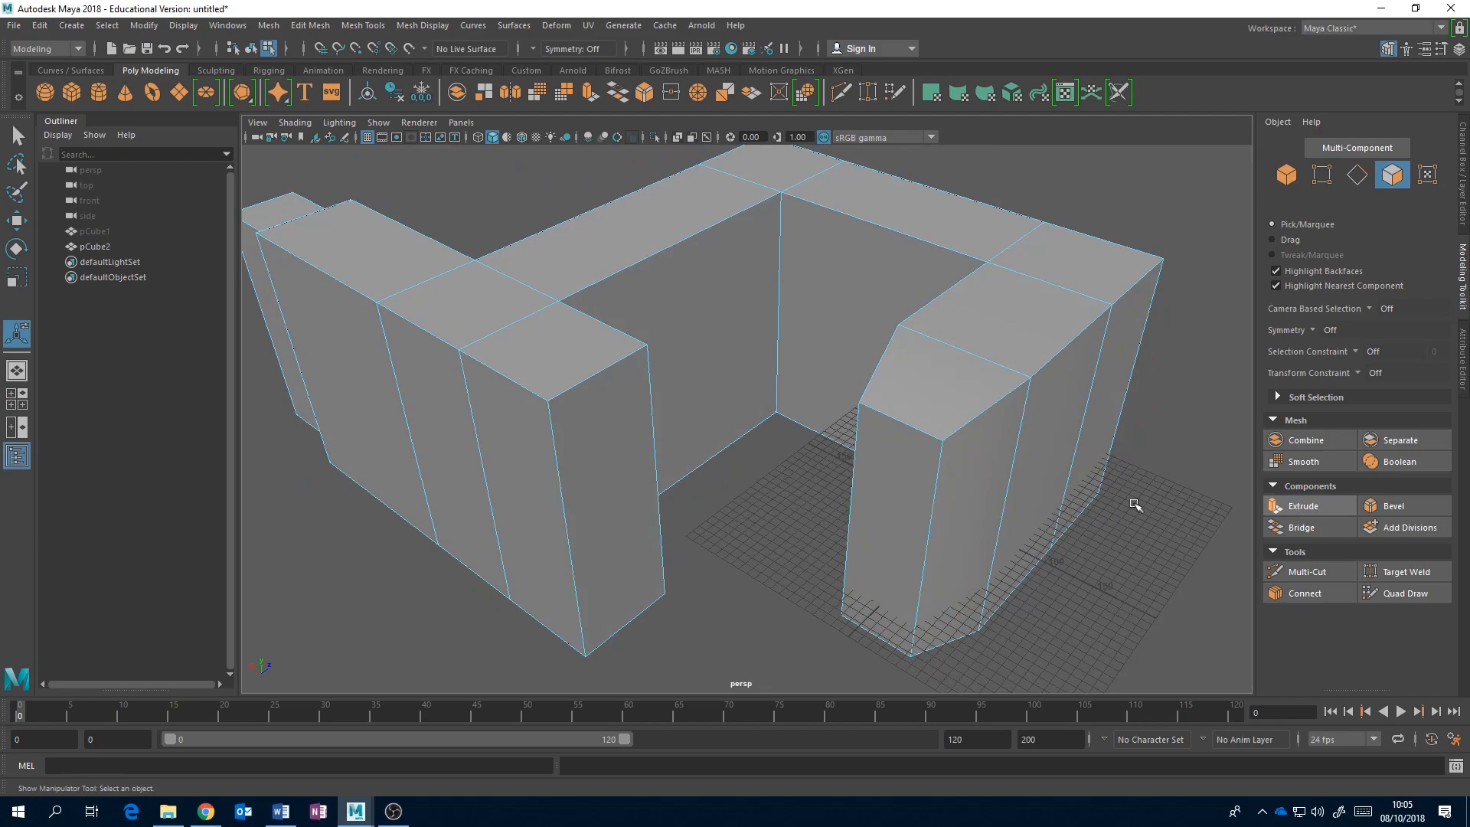
left_click(1071, 413)
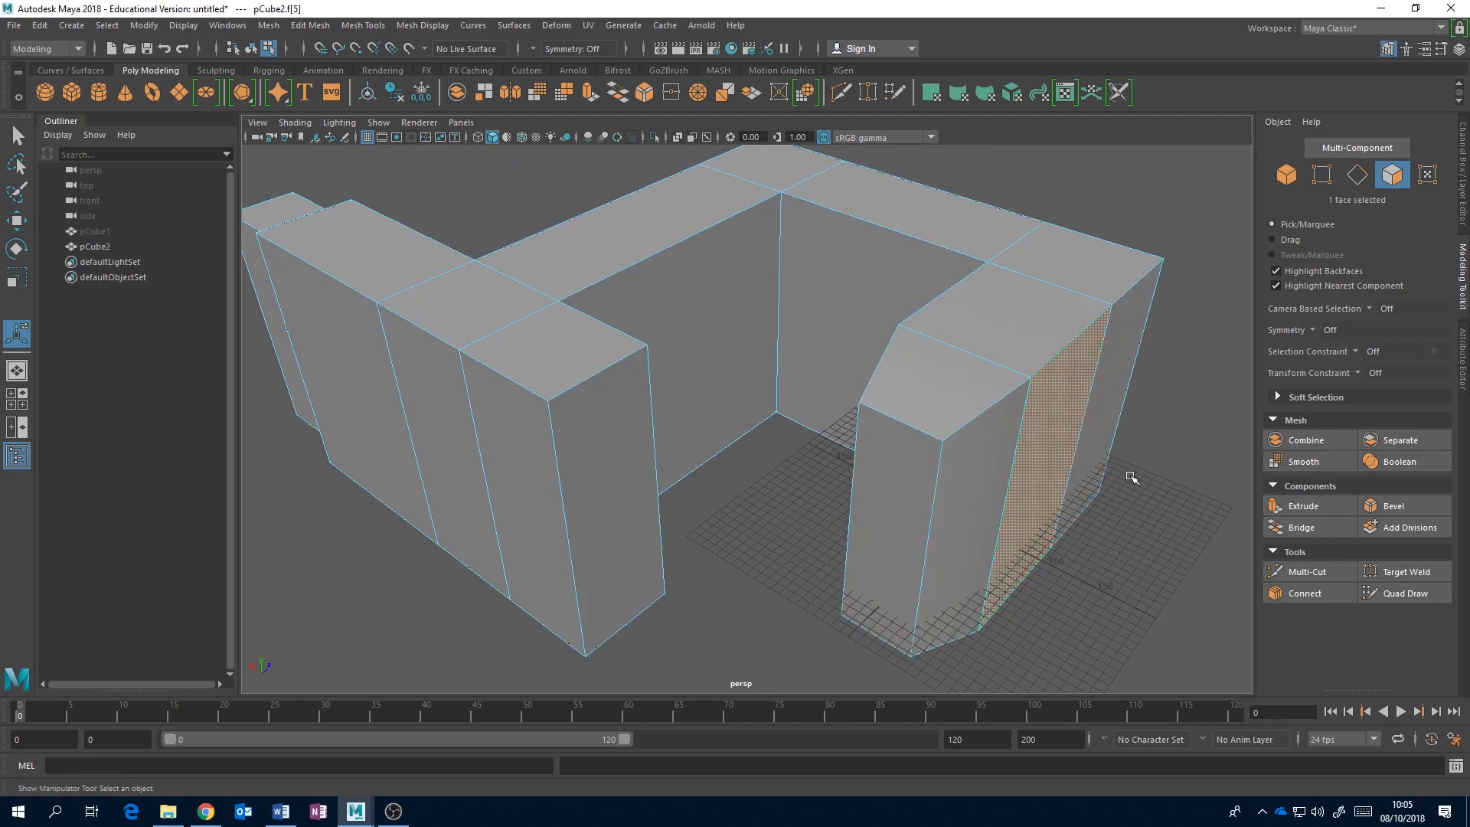
middle_click_drag(1132, 478, 1053, 443, "alt")
key("w")
left_click_drag(926, 434, 1003, 473, "shift")
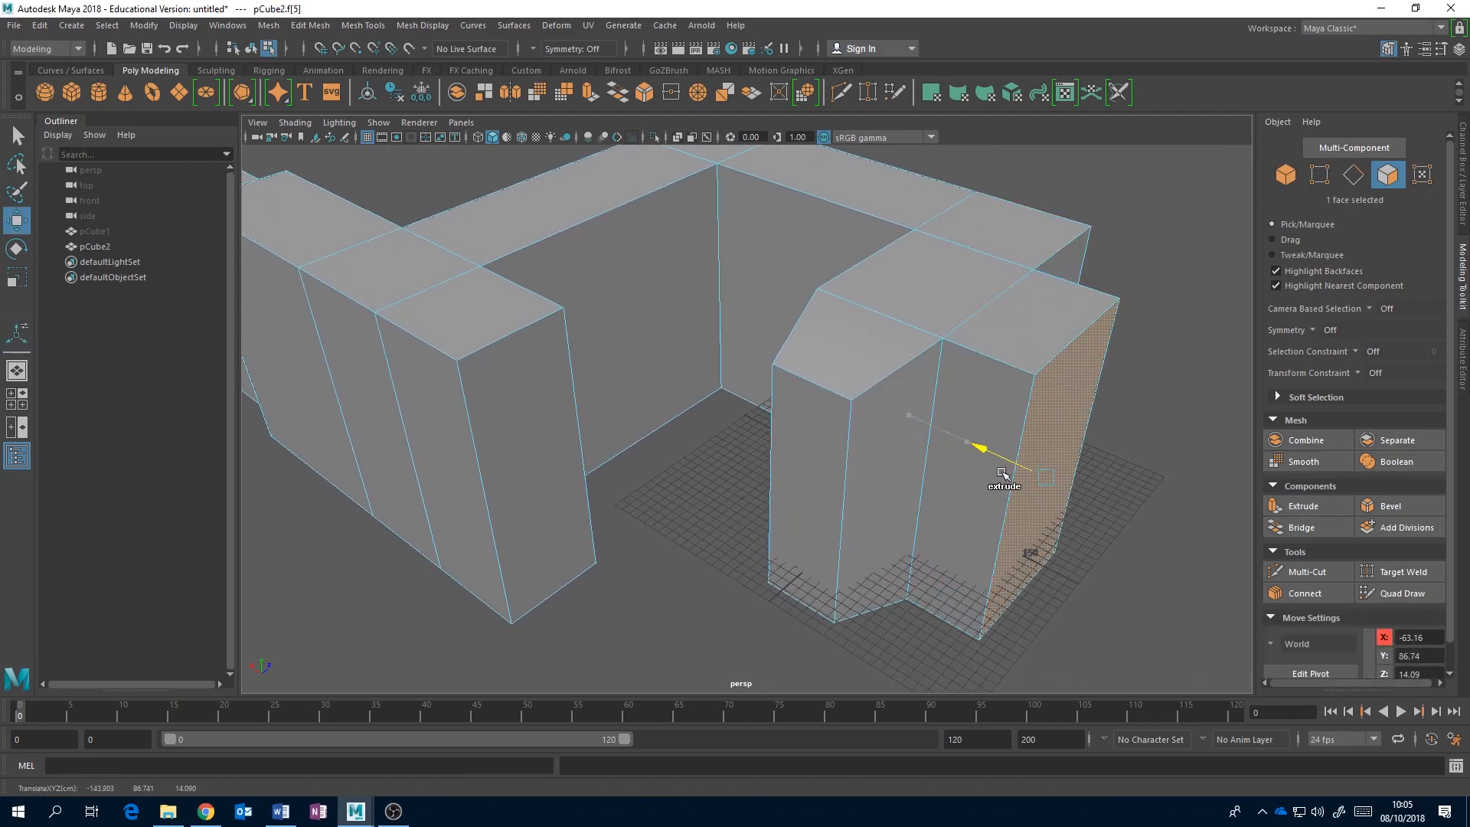
Step: Extrude the same outer face again, scaled down, with a Local Translate Z of about 83.93
left_click(1317, 506)
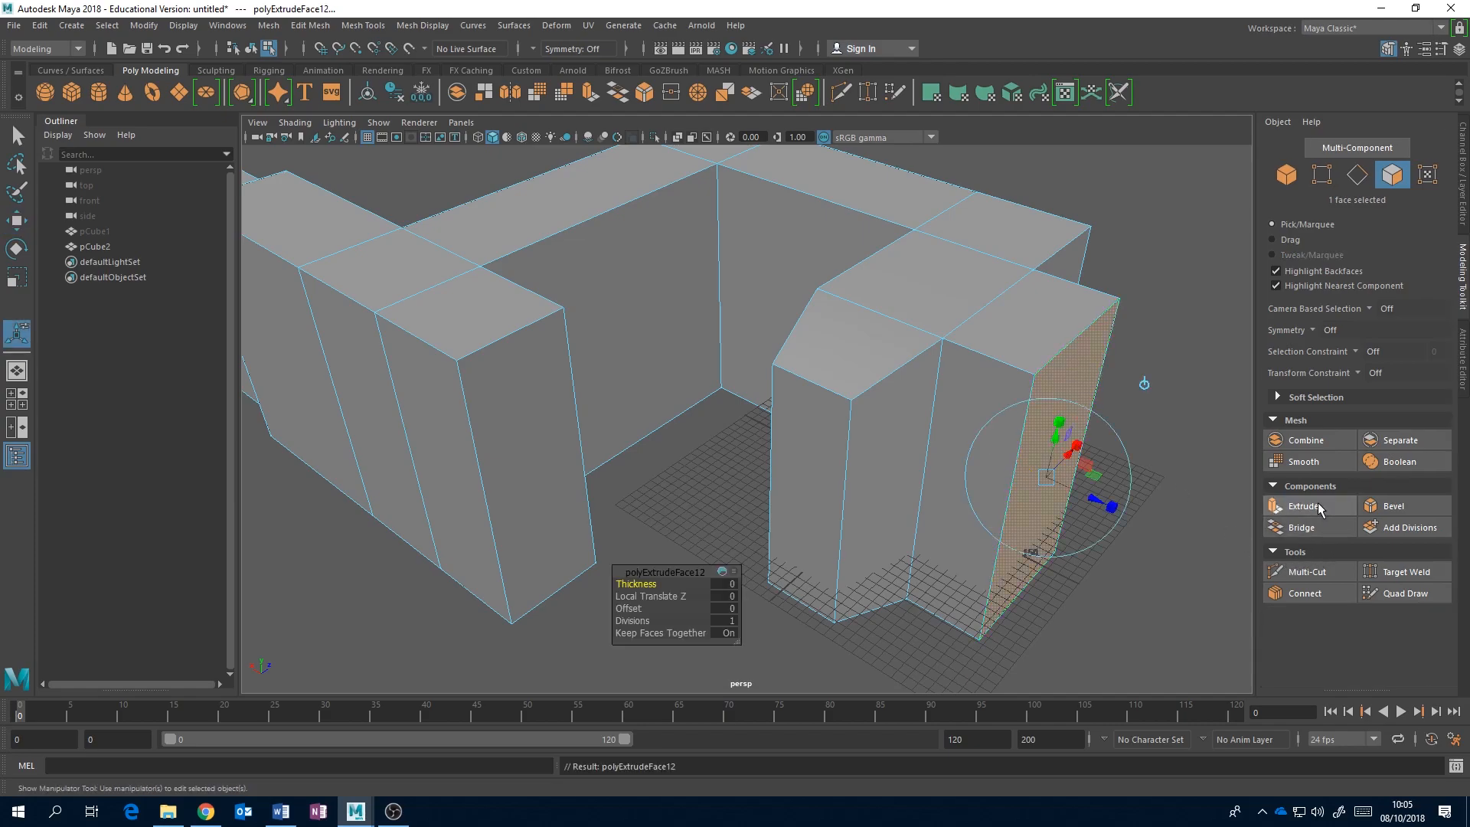
left_click_drag(1106, 501, 1080, 551)
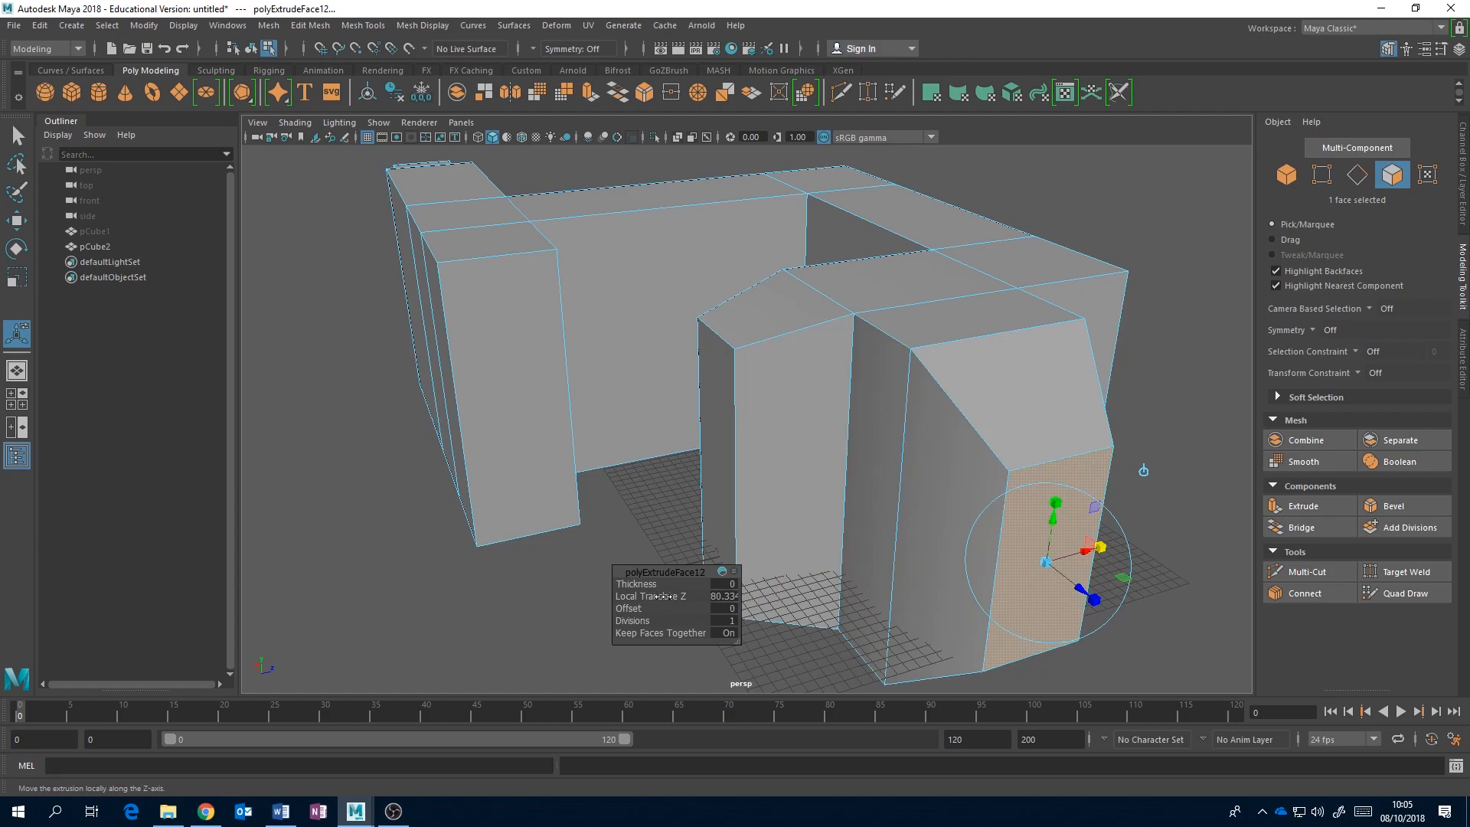
left_click_drag(664, 596, 693, 607)
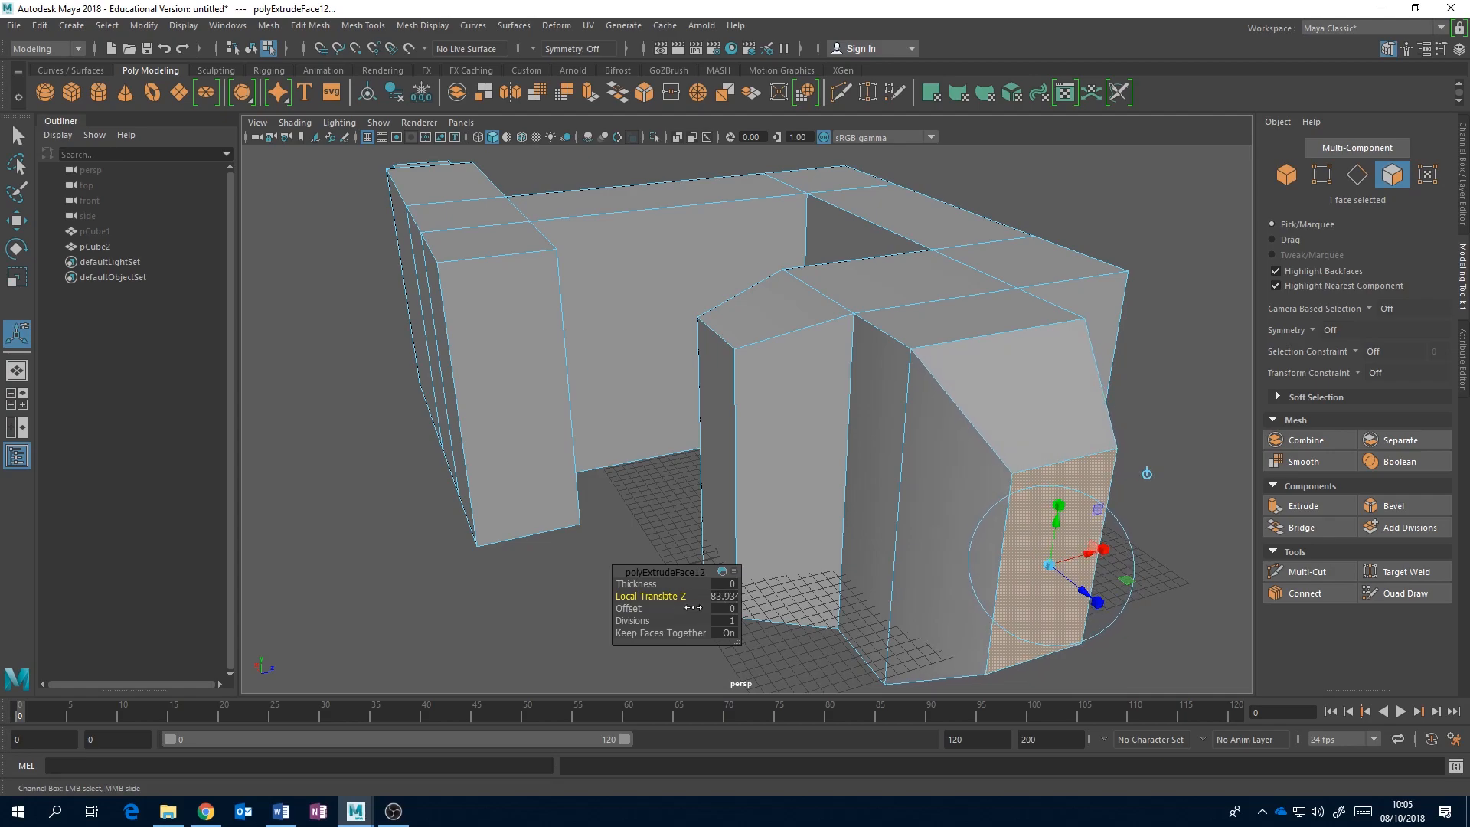
Step: Set the extrude drag speed to Slowest and fine-tune Local Translate Z to about 85.42
left_click(724, 573)
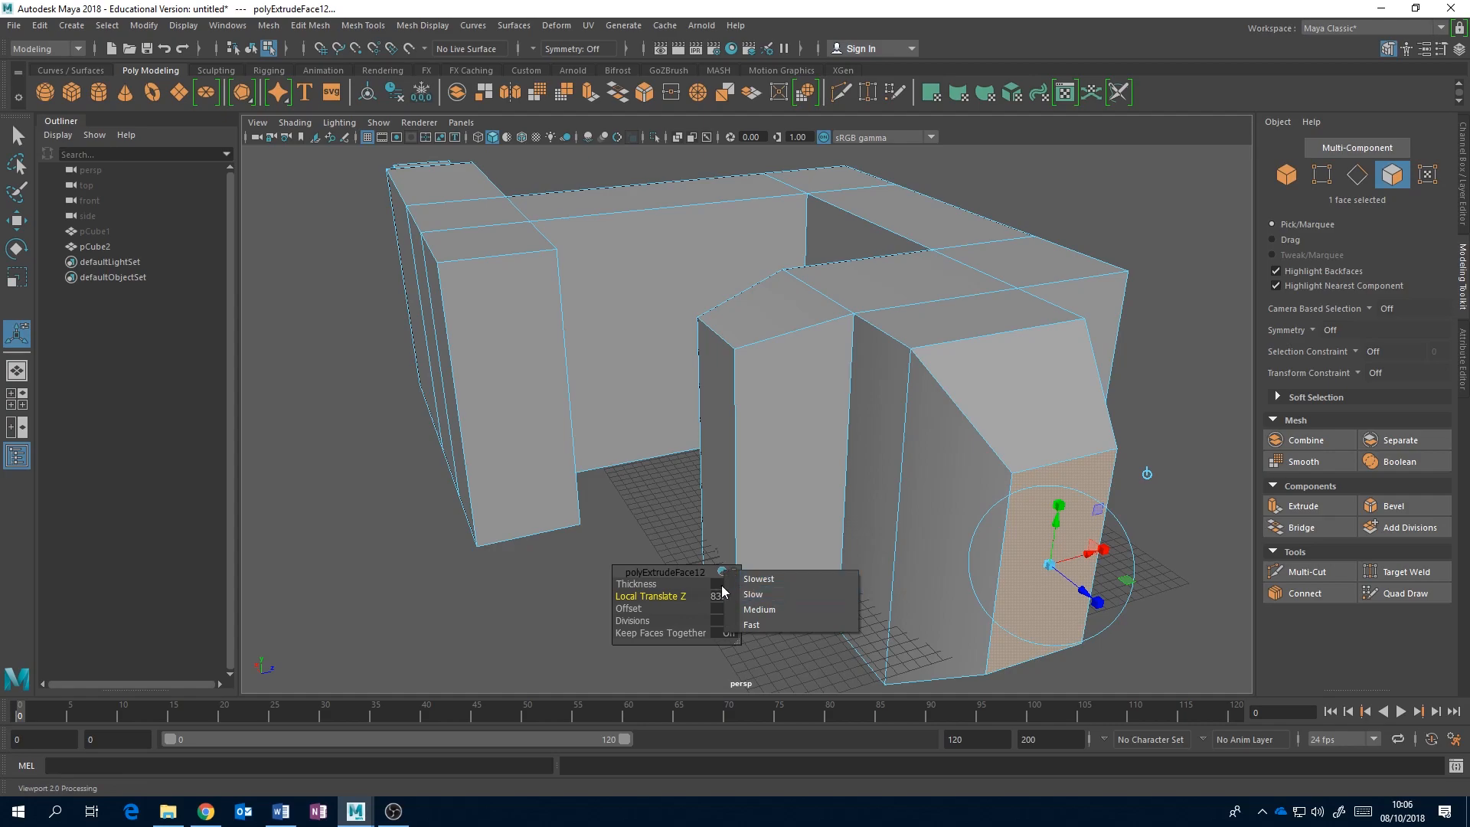
left_click(784, 584)
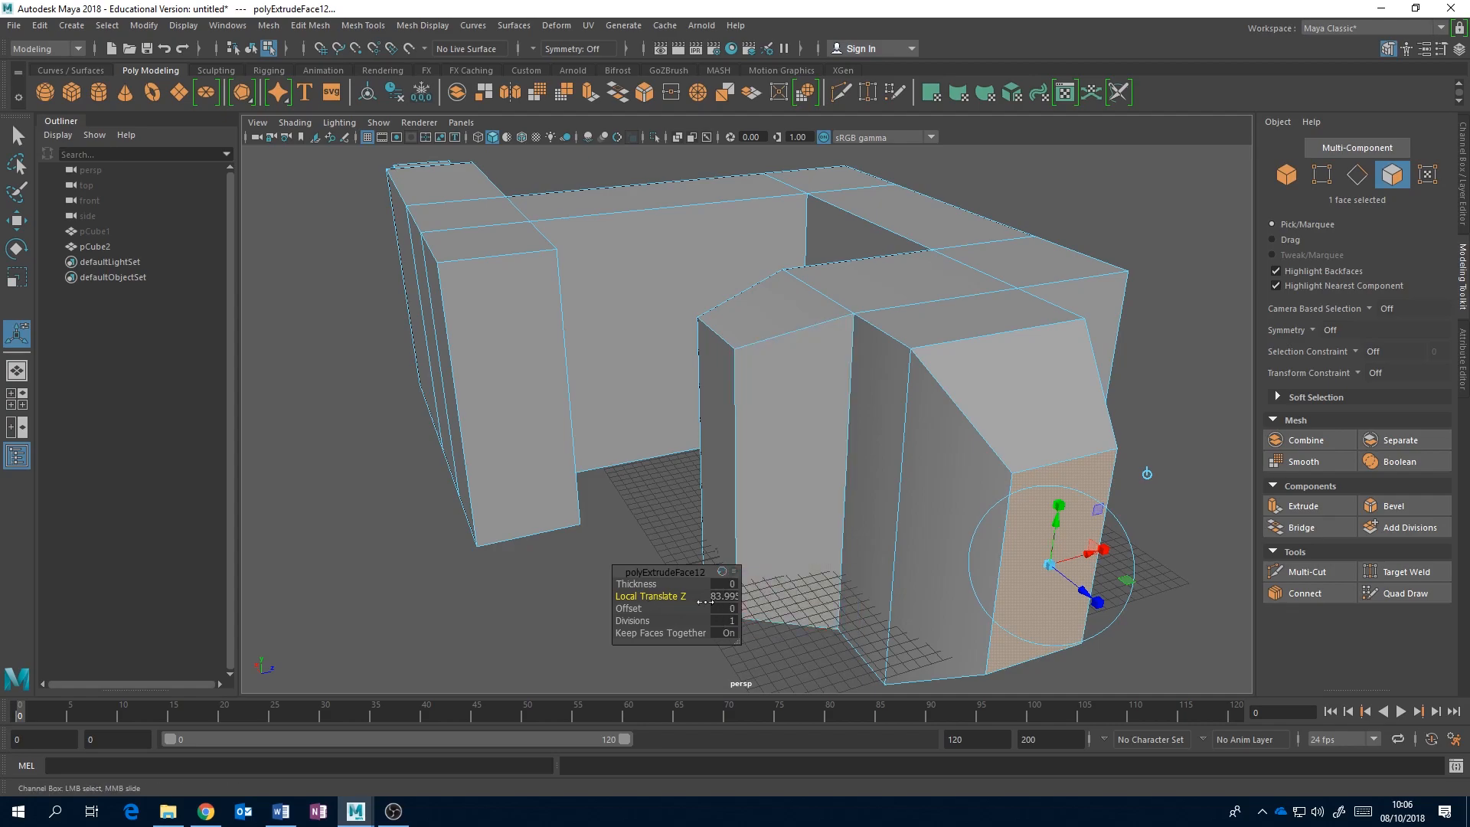
left_click_drag(891, 604, 754, 606)
middle_click_drag(891, 606, 799, 595)
middle_click_drag(677, 600, 762, 606)
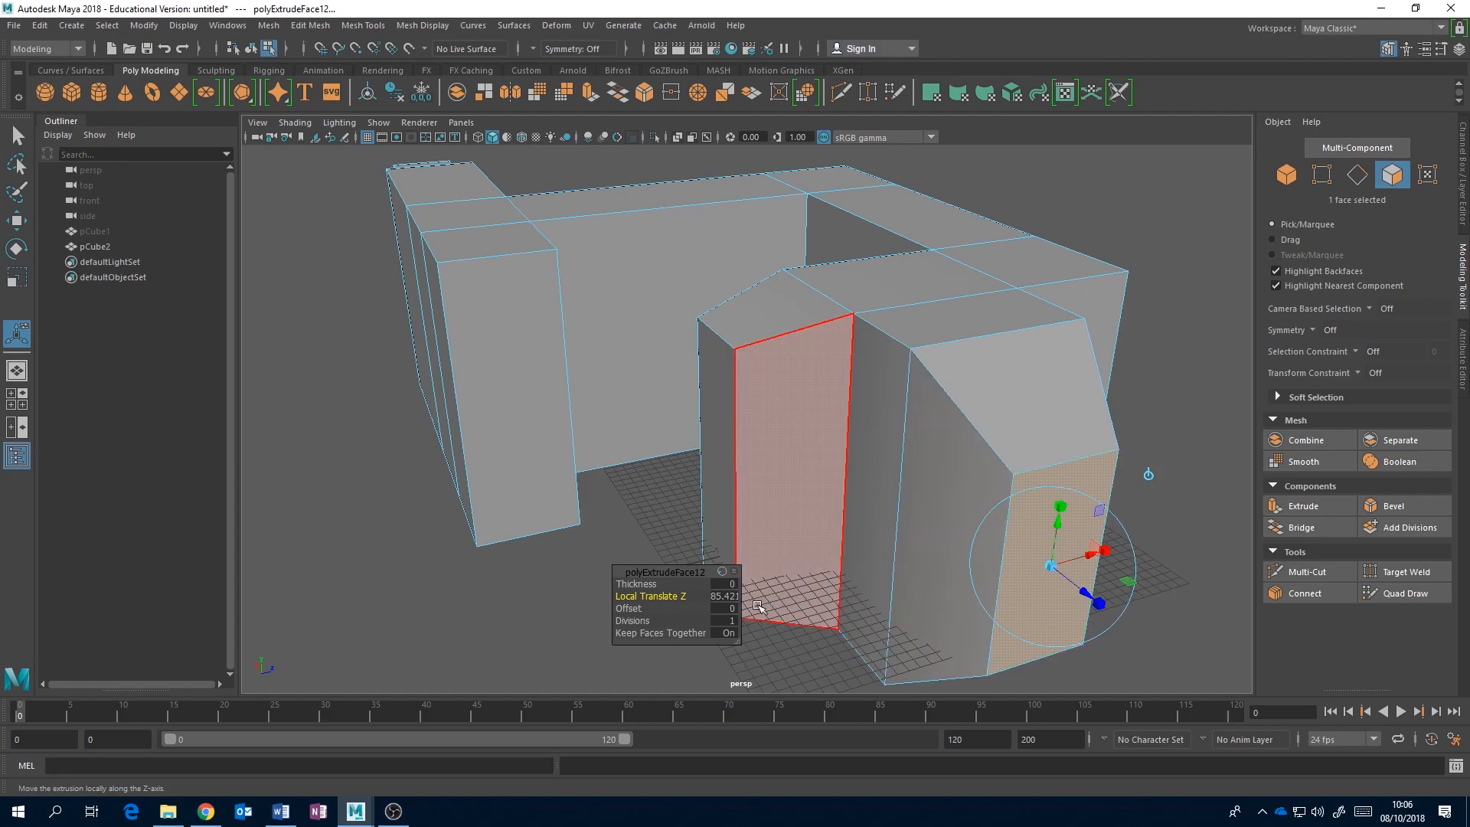
Step: Set the extrude drag speed to Medium and raise Local Translate Z to about 92.34
left_click(721, 572)
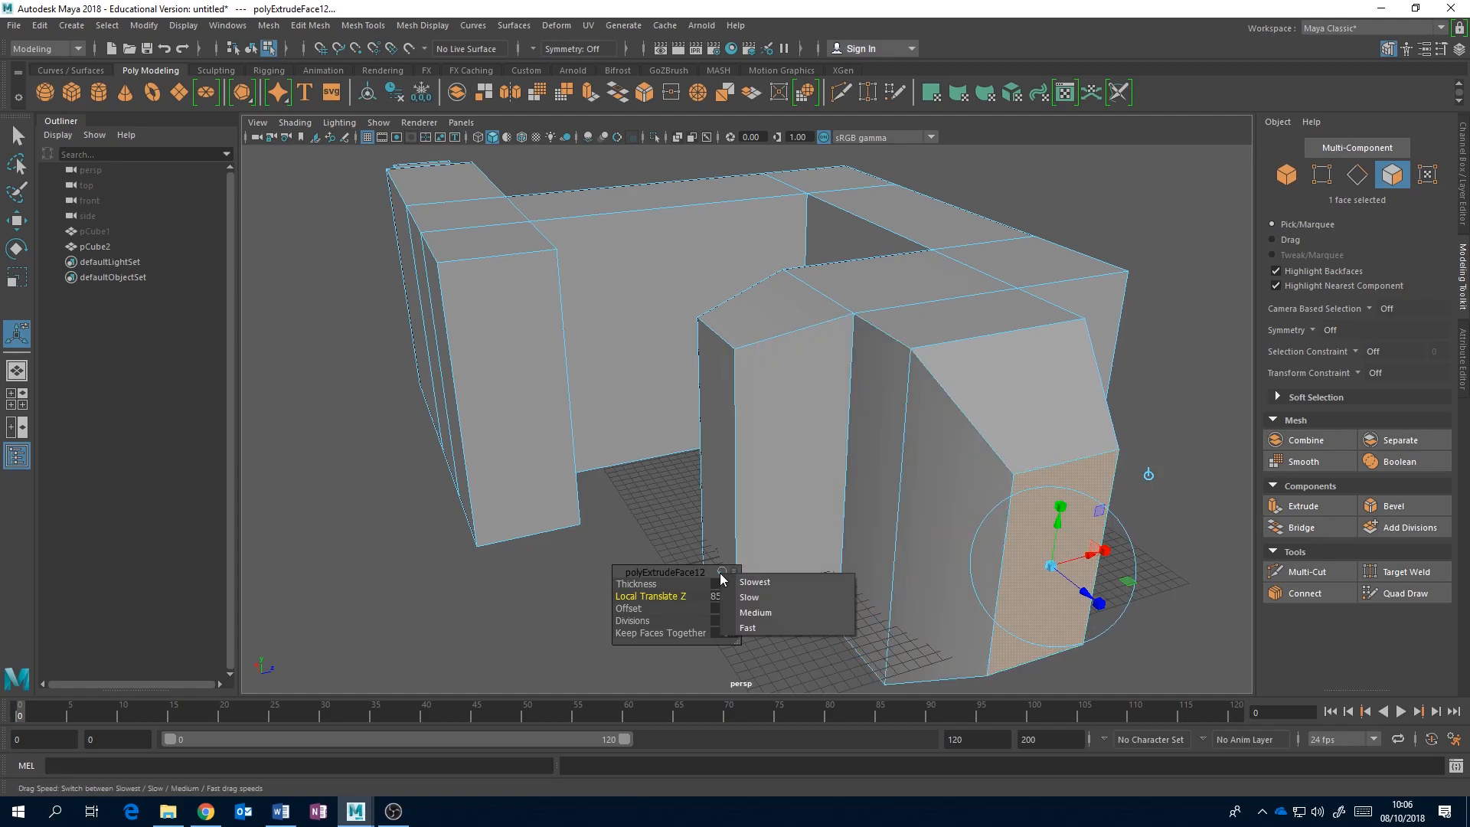
left_click(756, 611)
middle_click_drag(670, 601, 721, 610)
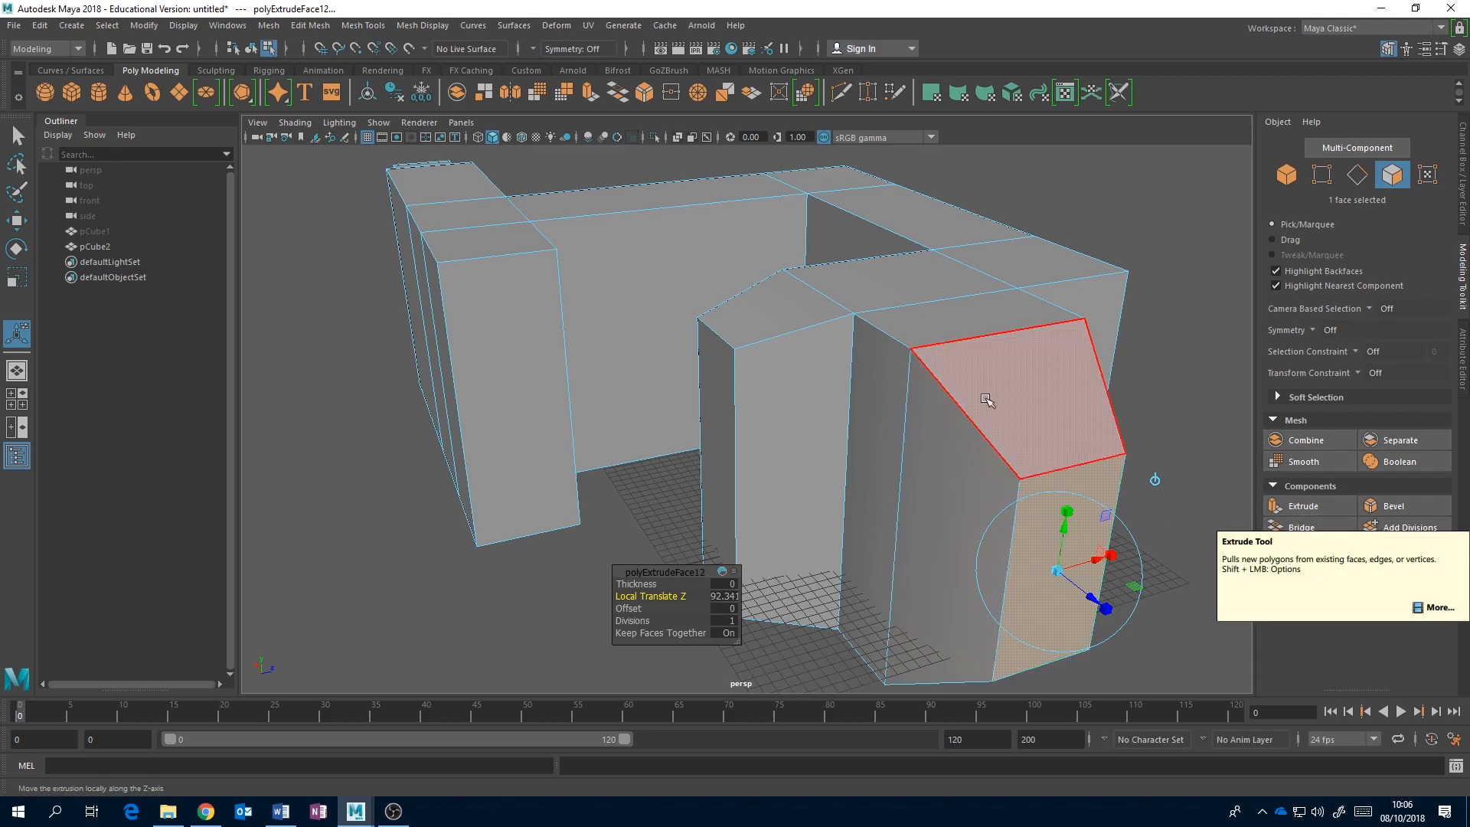
Step: Leave the extrusion by returning to object selection, and activate the Multi-Cut tool facing the middle wall
right_click_drag(1101, 370, 1141, 346)
left_click_drag(1193, 352, 780, 438, "alt")
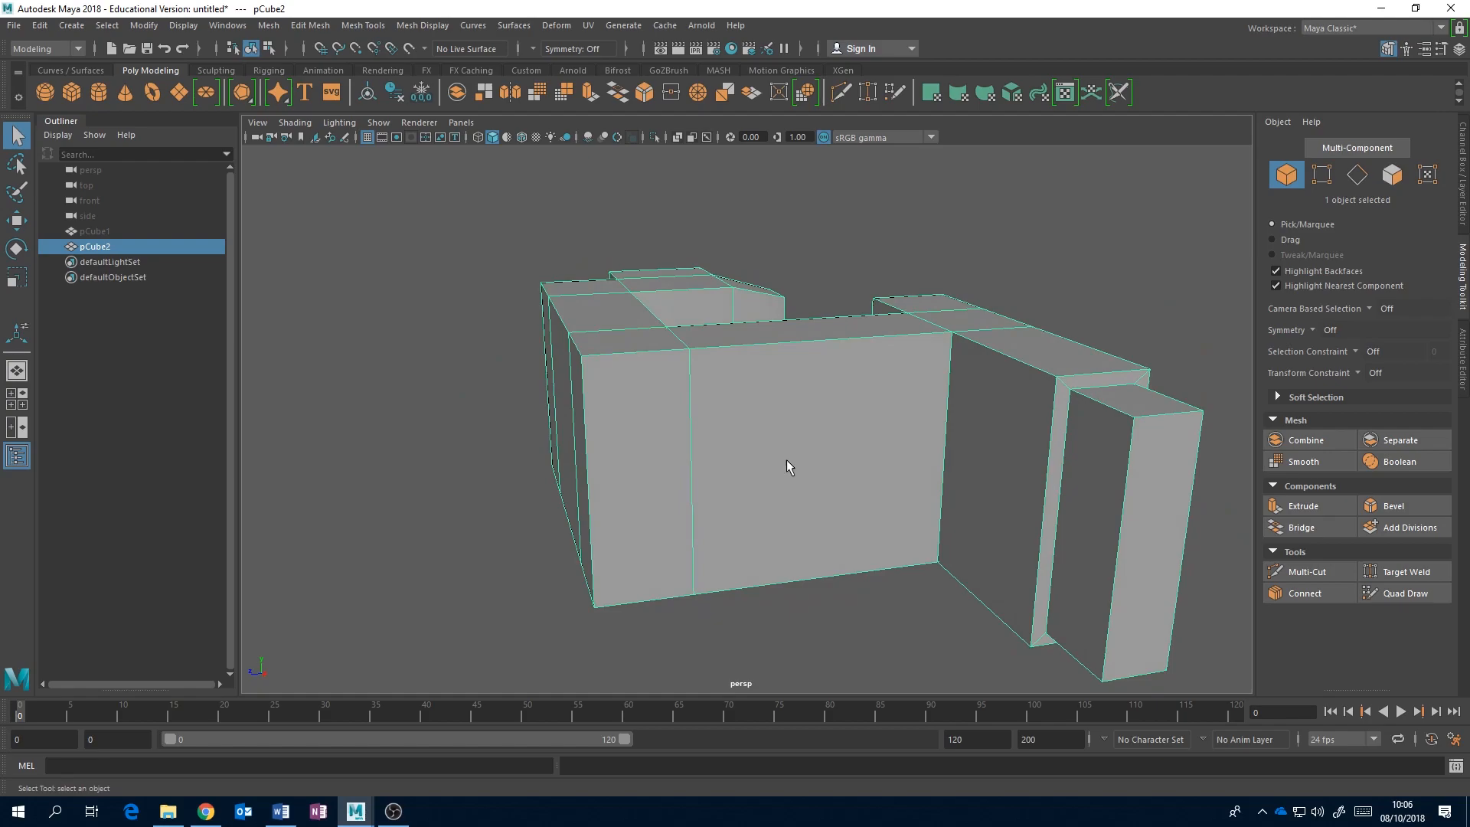
left_click_drag(978, 485, 773, 440, "alt")
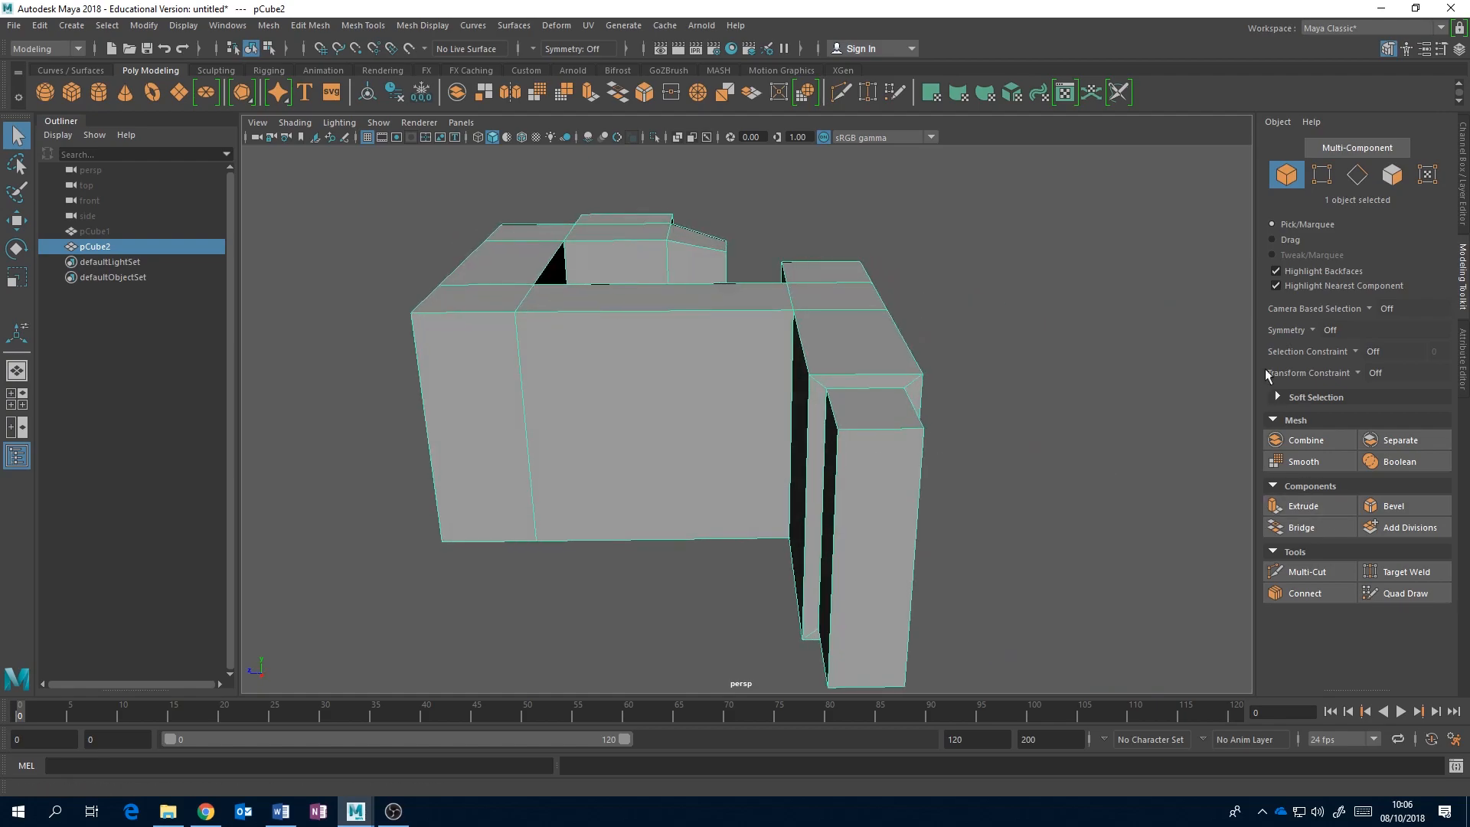
left_click(1301, 576)
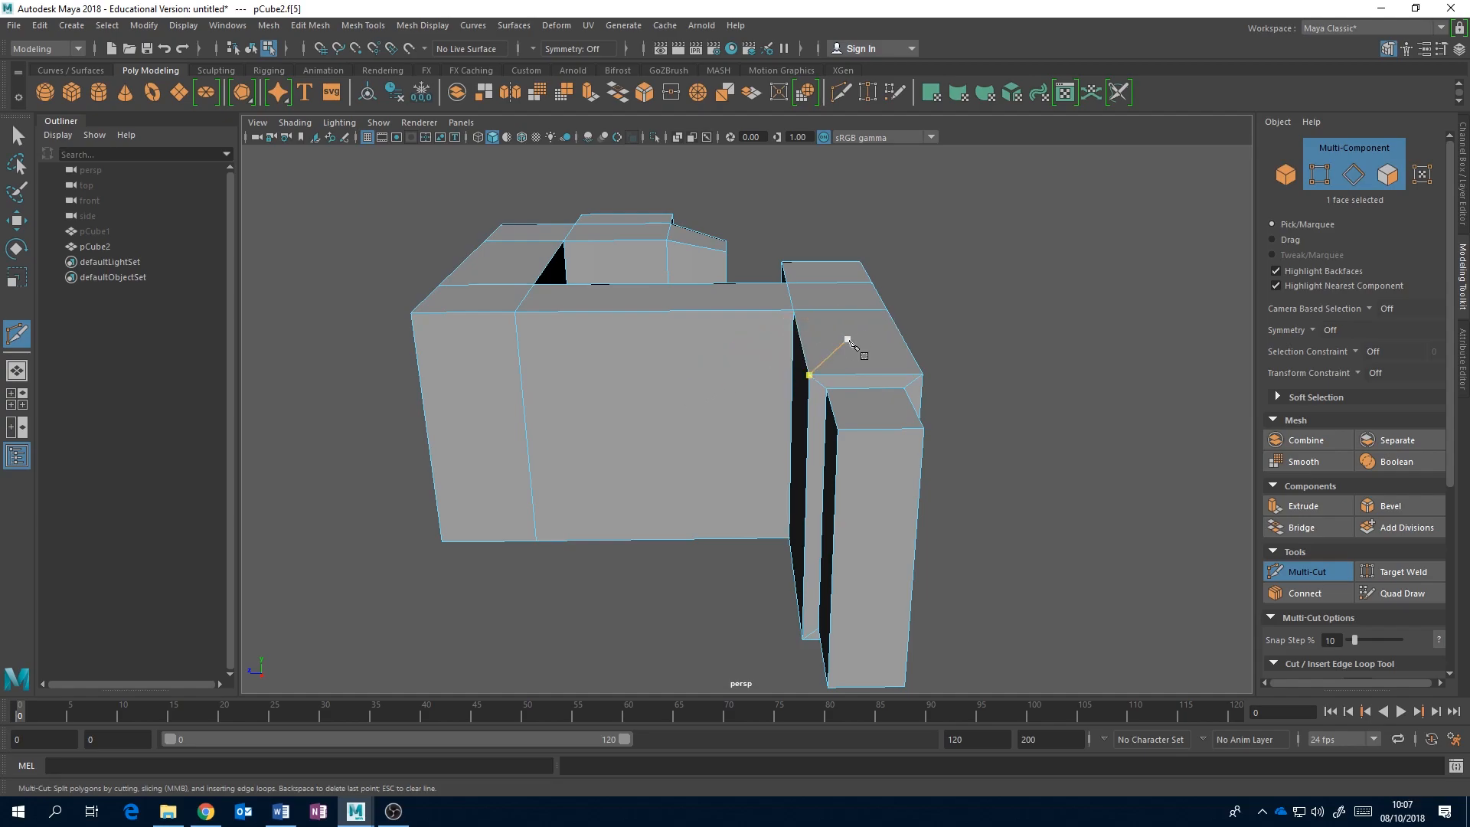
left_click(793, 310)
key("Escape")
left_click(793, 310)
key("Escape")
left_click(633, 328)
key("Escape")
left_click(648, 311)
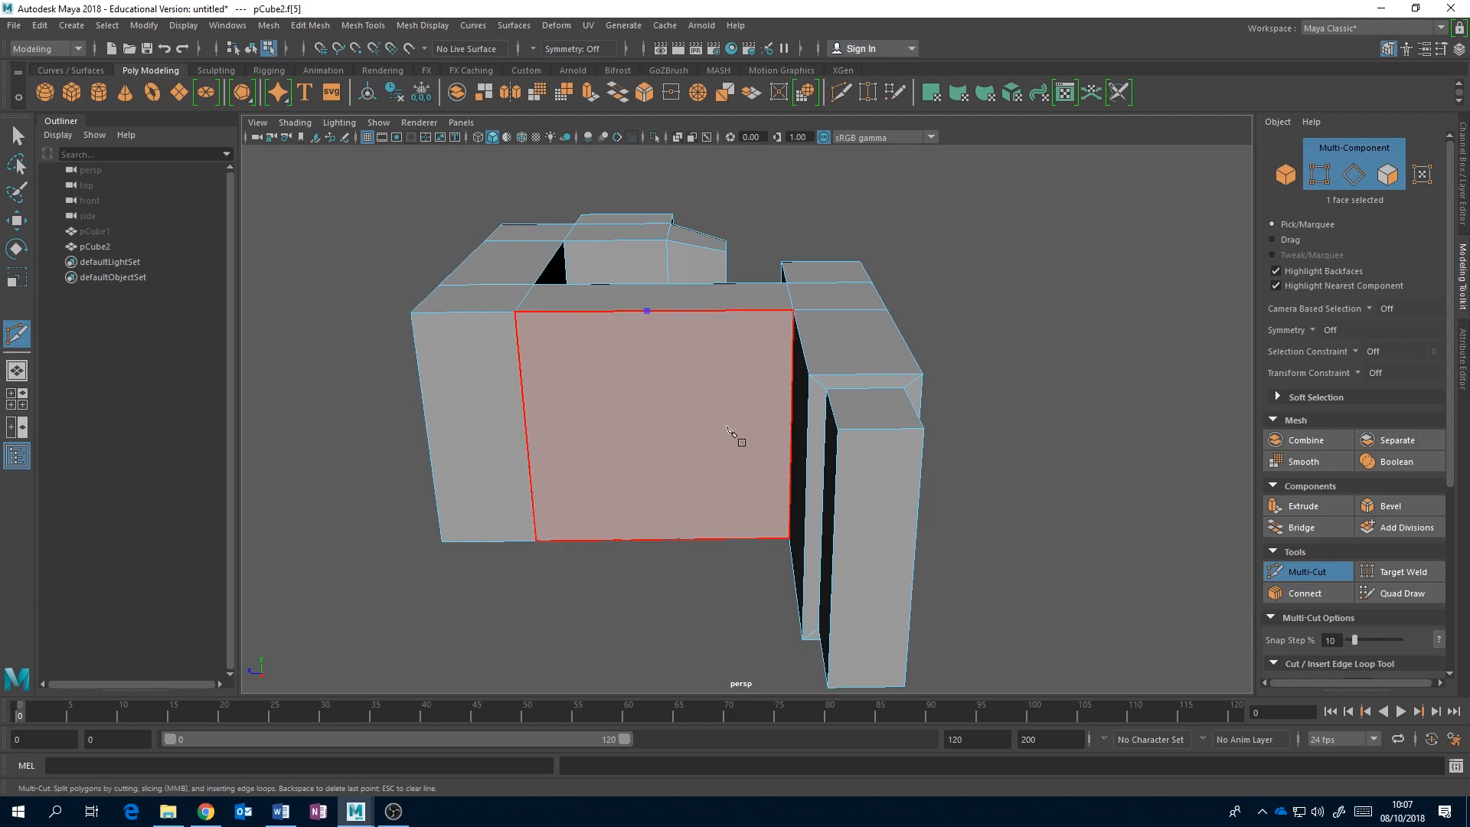
key("Escape")
Step: Multi-Cut the middle wall's outer face from its top corner vertex through an interior point to the opposite vertical edge, and finish the cut
left_click_drag(881, 330, 863, 411, "alt")
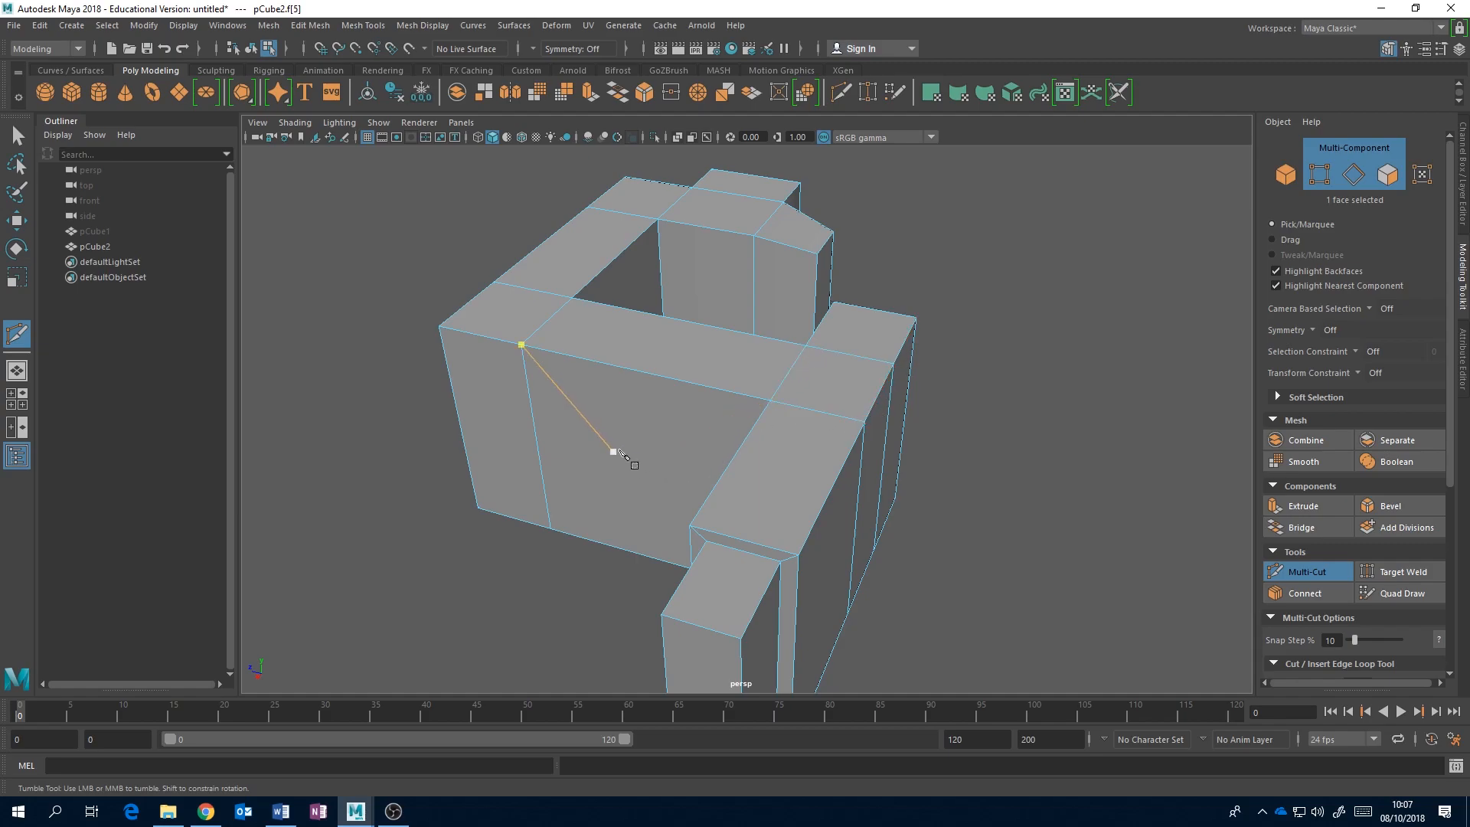
left_click_drag(663, 434, 751, 435, "alt")
scroll(712, 408, "up", 2)
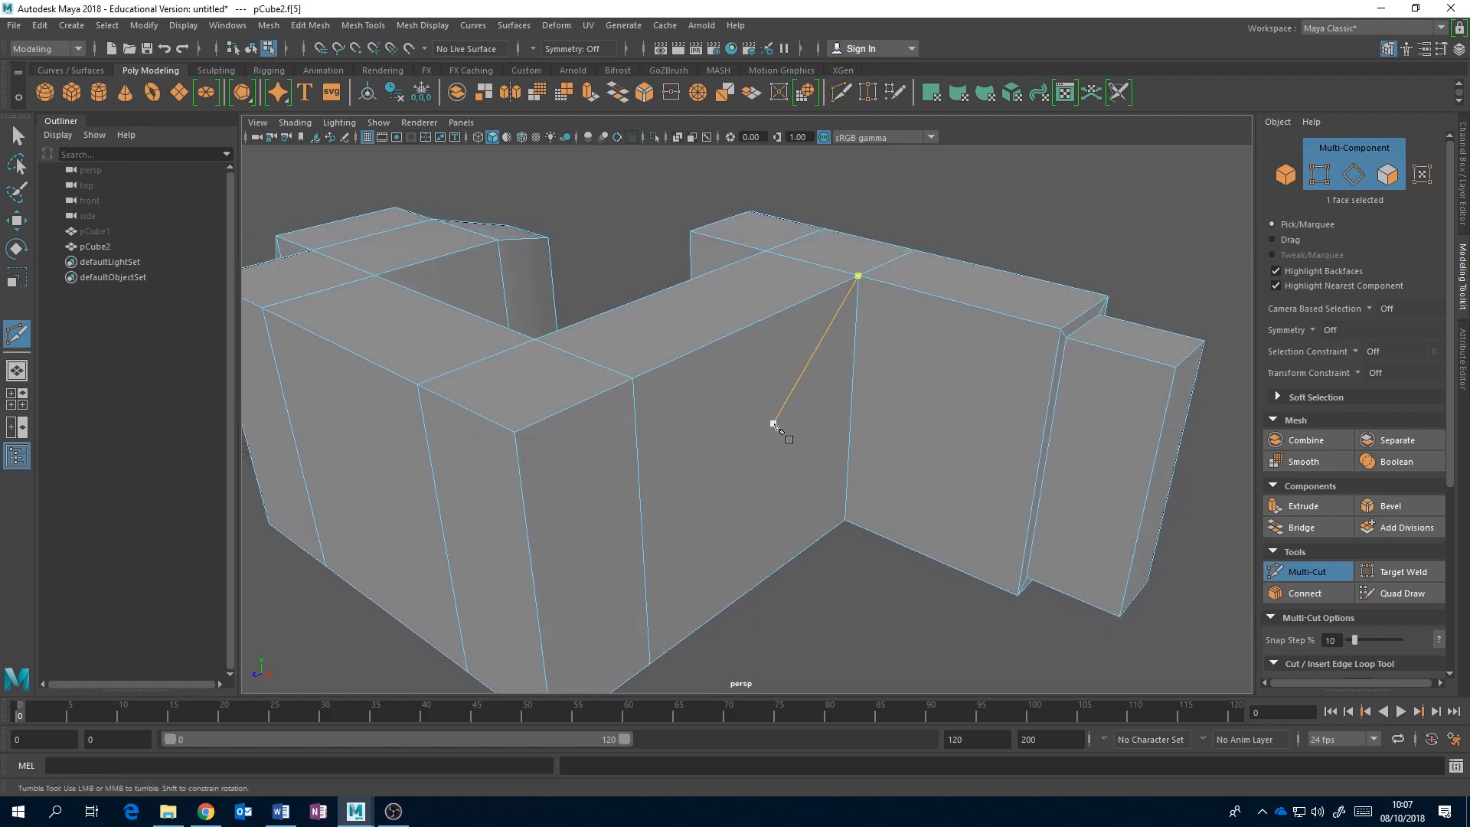
left_click(858, 276)
left_click(858, 275)
left_click(806, 465)
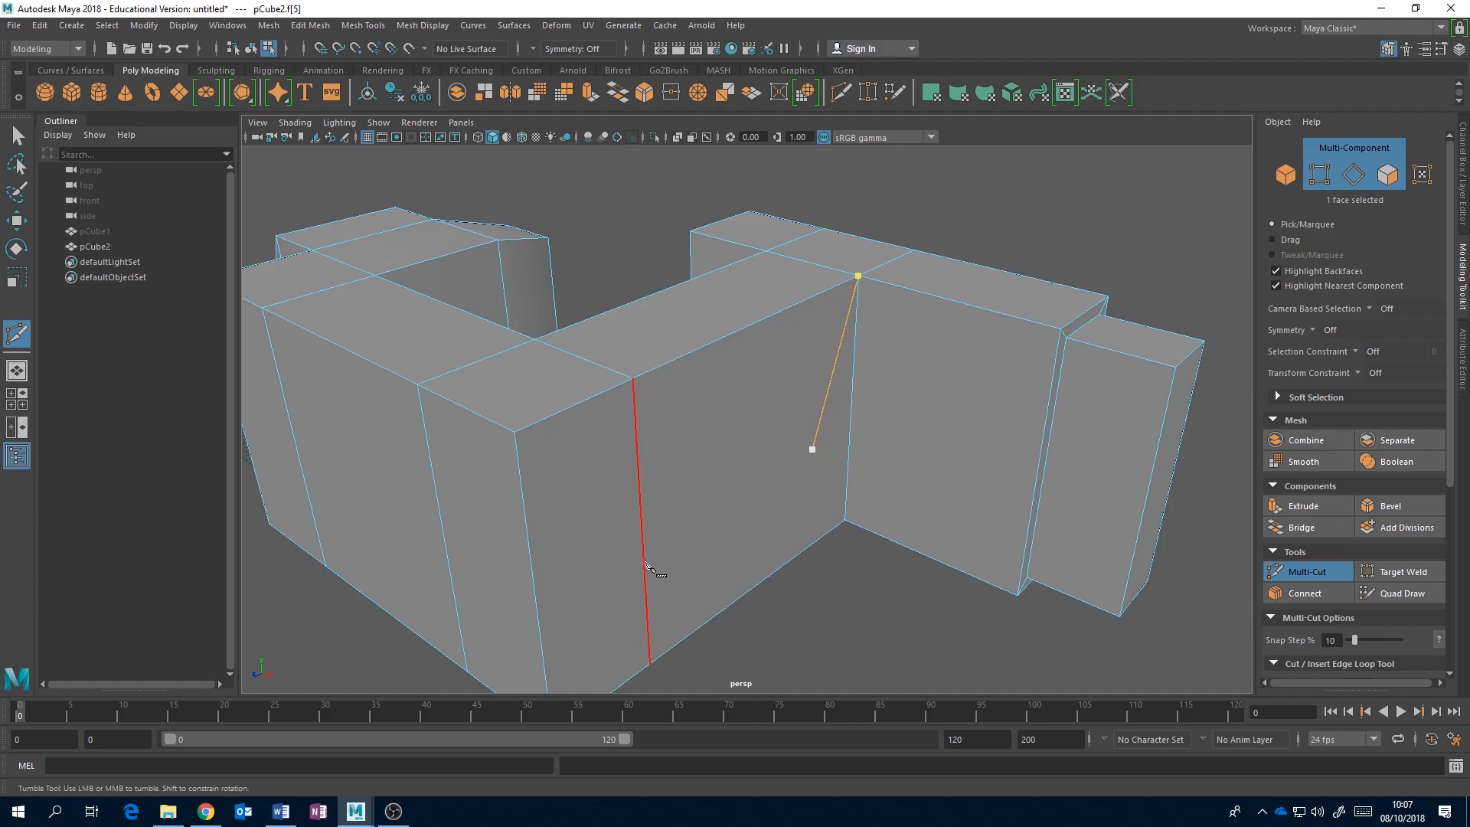
left_click(643, 564)
left_click_drag(879, 487, 817, 442, "alt")
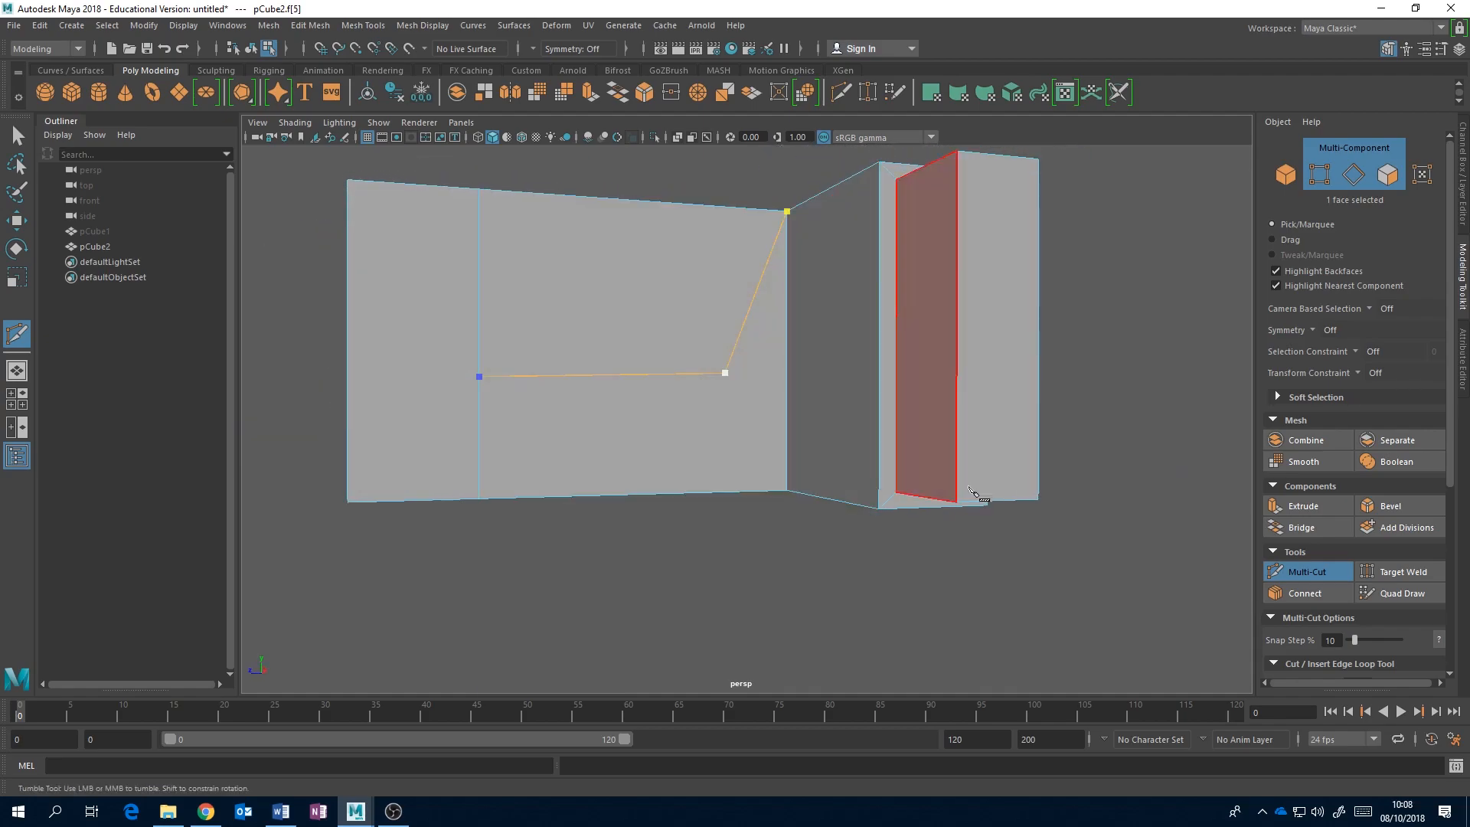
left_click(1319, 578)
left_click_drag(811, 481, 847, 480, "alt")
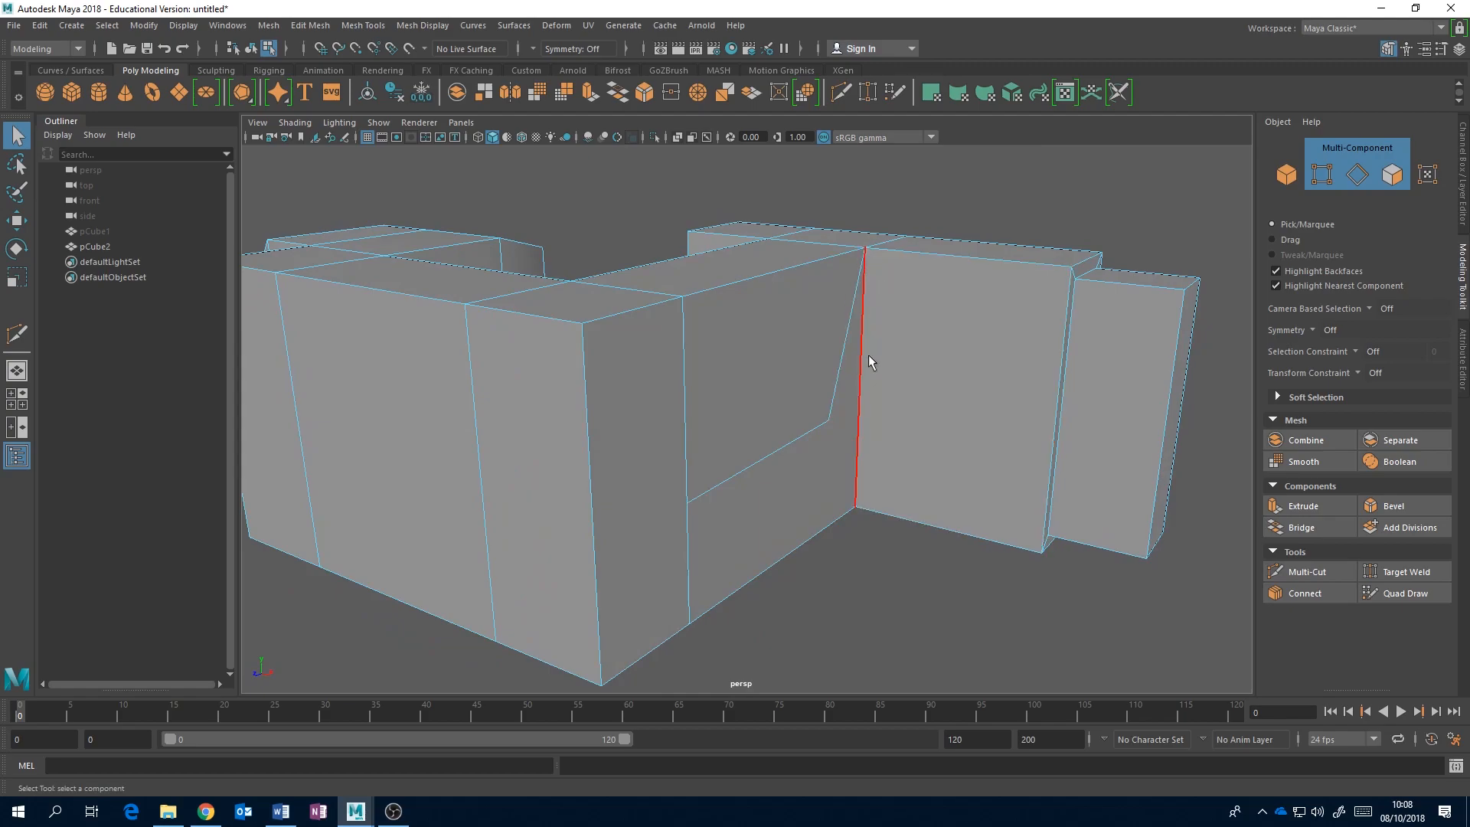
left_click_drag(842, 369, 691, 392, "alt")
scroll(697, 343, "up", 3)
scroll(706, 368, "down", 4)
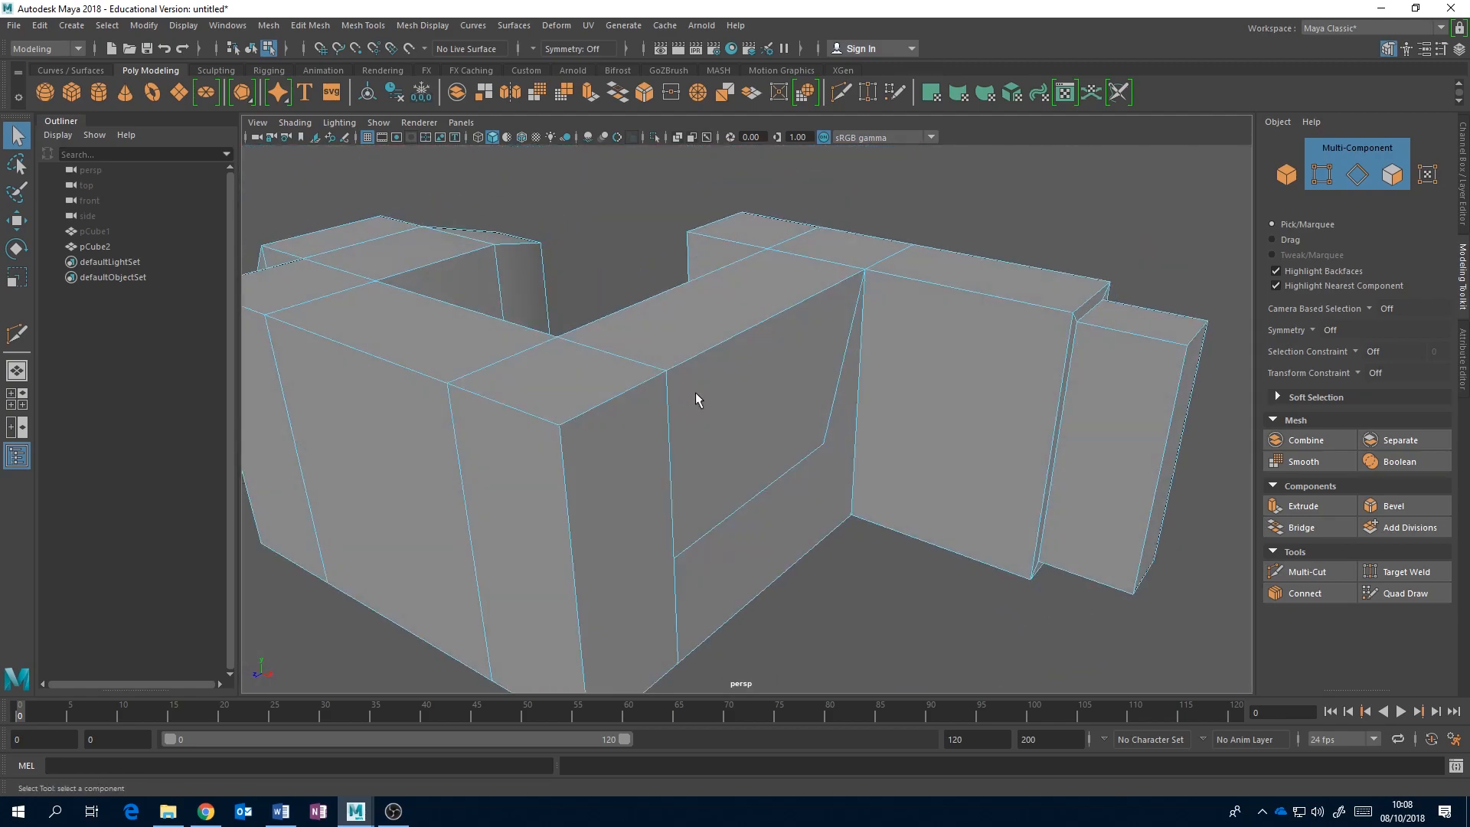
Step: Select the middle wall's upper face, above the slanted cut, and extrude it outward as a raised block
mouse_move(870, 411)
left_mouse_down("alt")
mouse_move(909, 436)
mouse_move(860, 390)
left_mouse_up("alt")
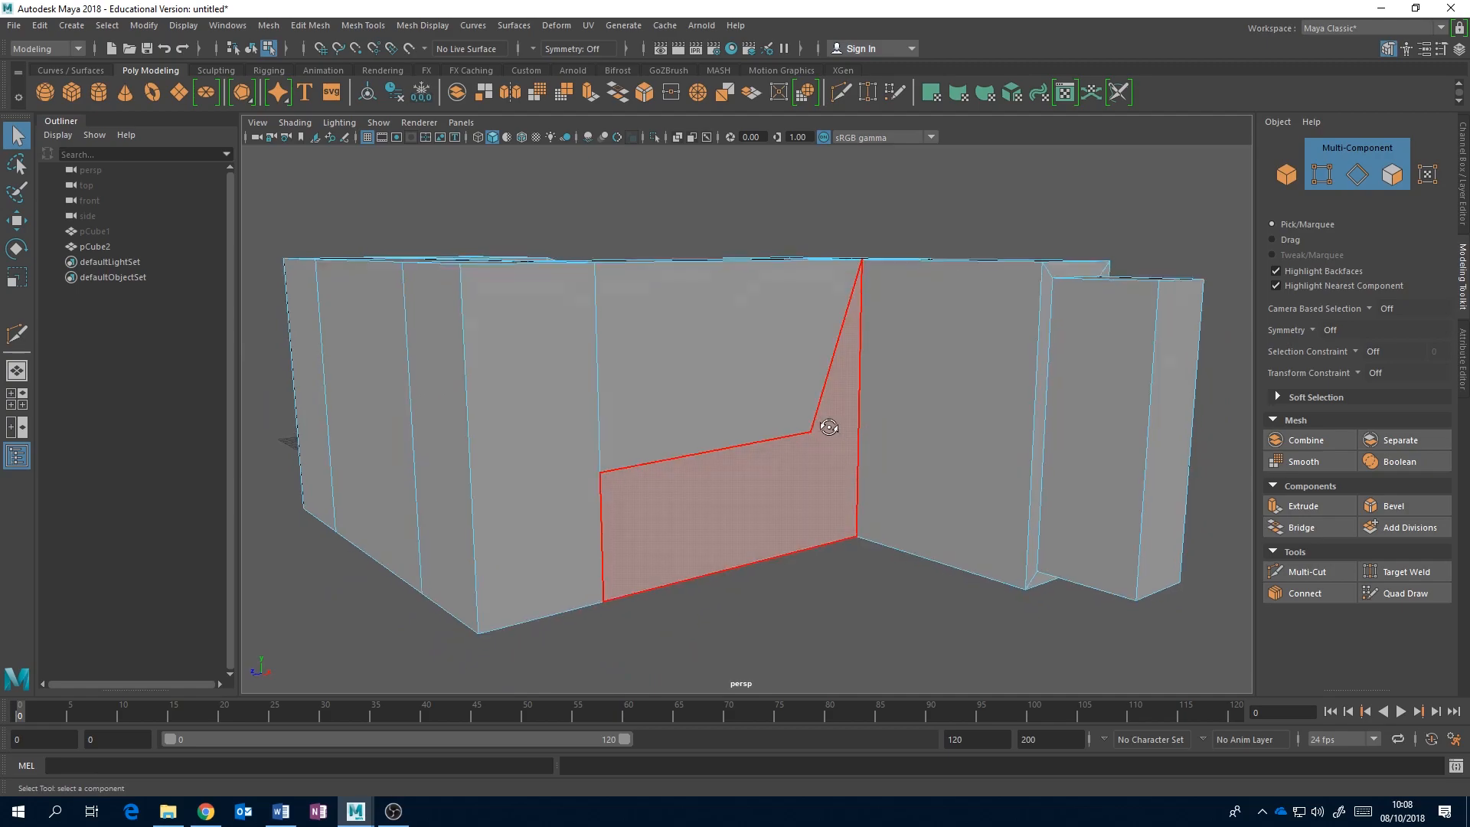
scroll(833, 426, "up", 3)
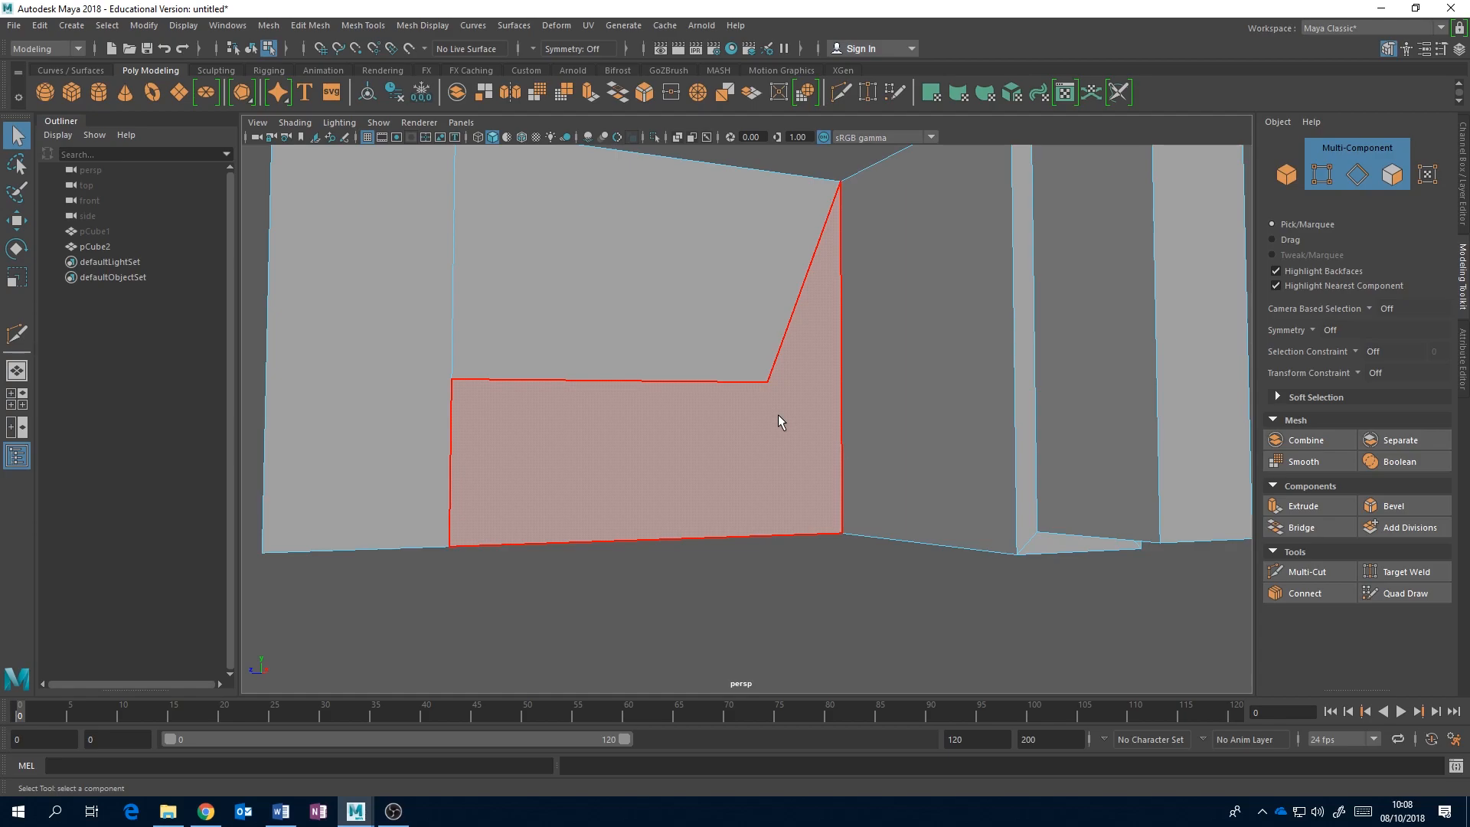
left_click_drag(715, 433, 822, 383, "alt")
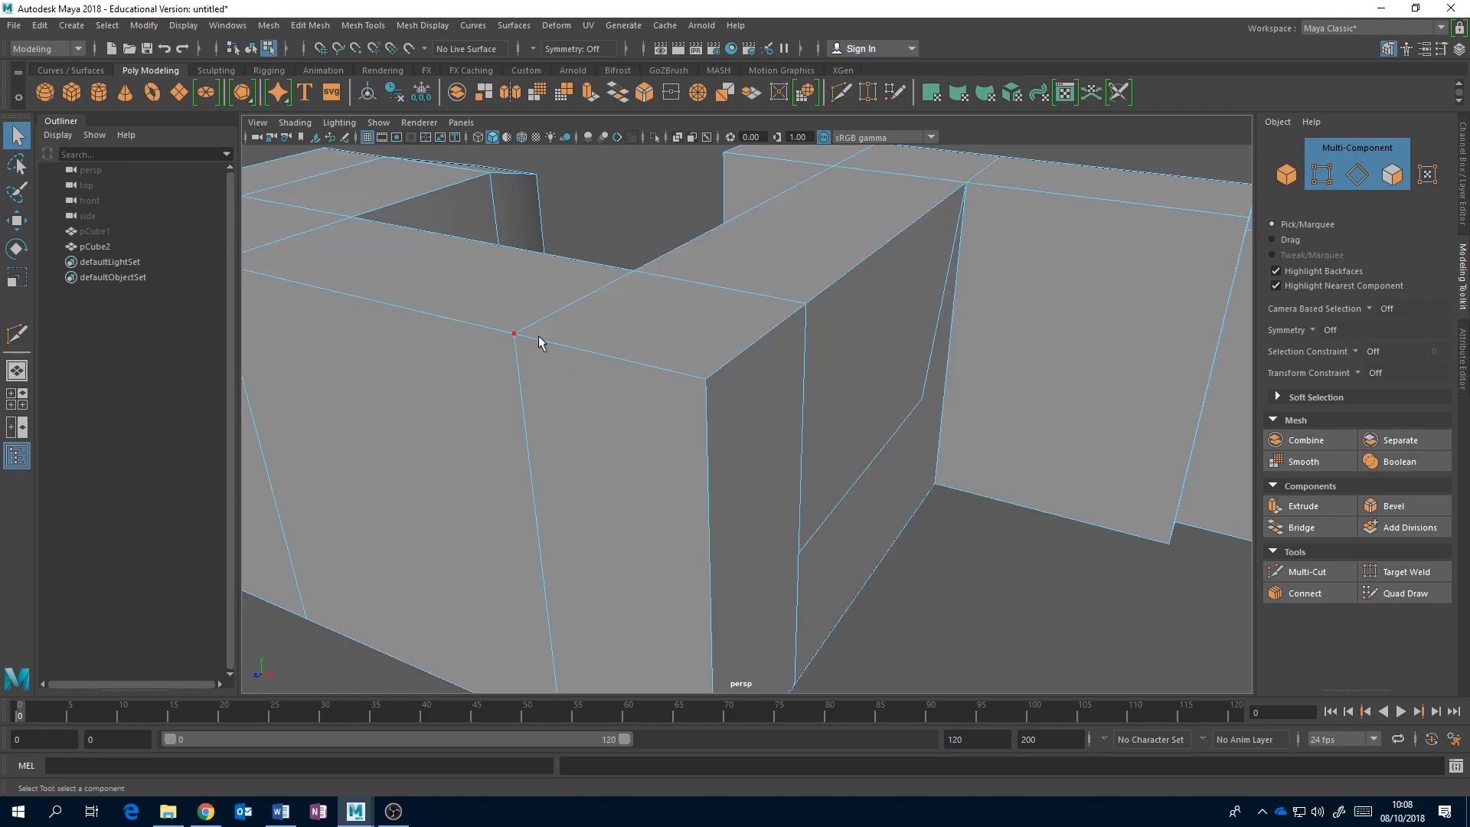
left_click_drag(843, 370, 853, 402, "alt")
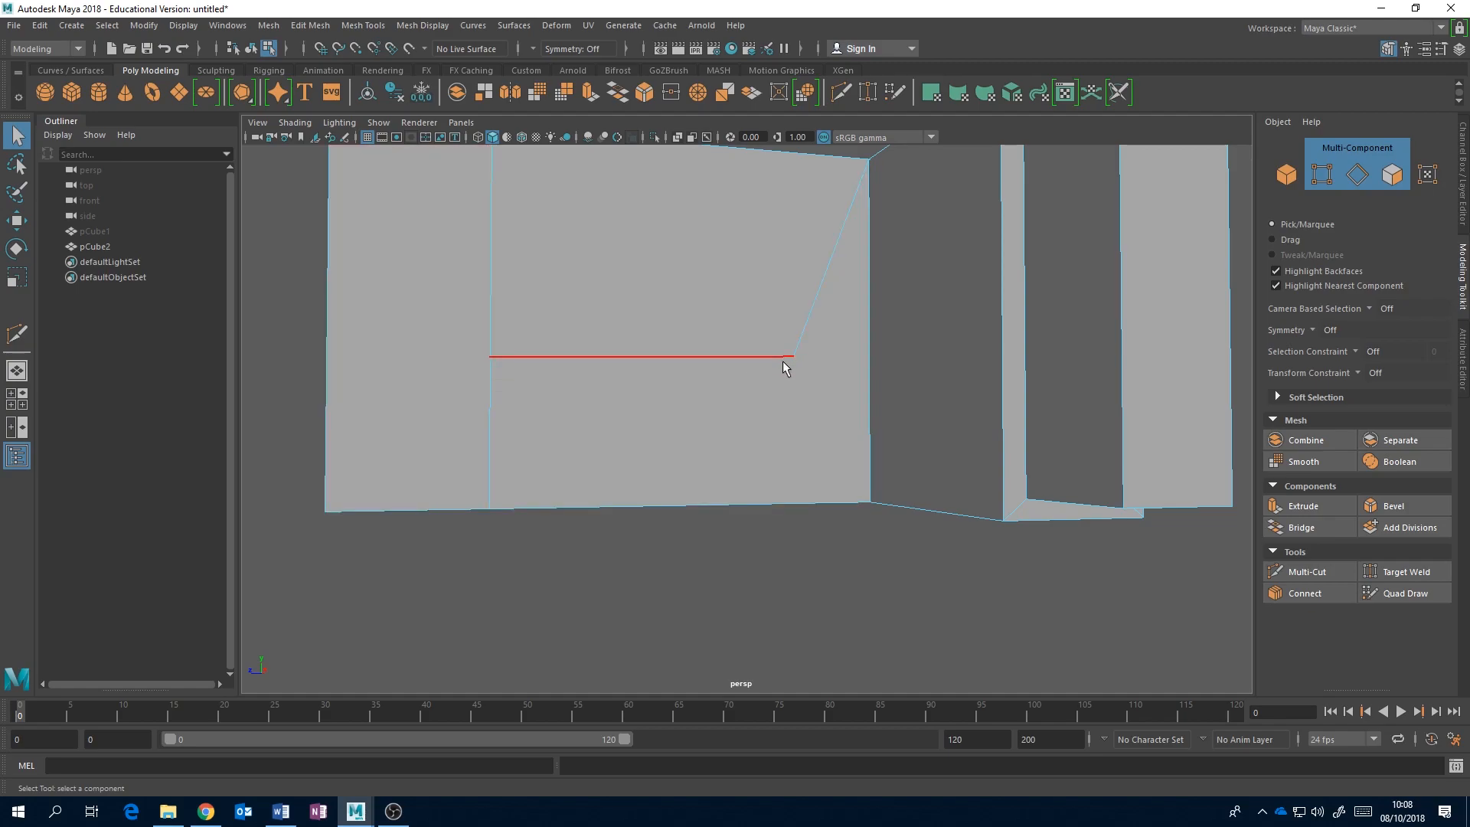
left_click_drag(785, 371, 865, 406, "alt")
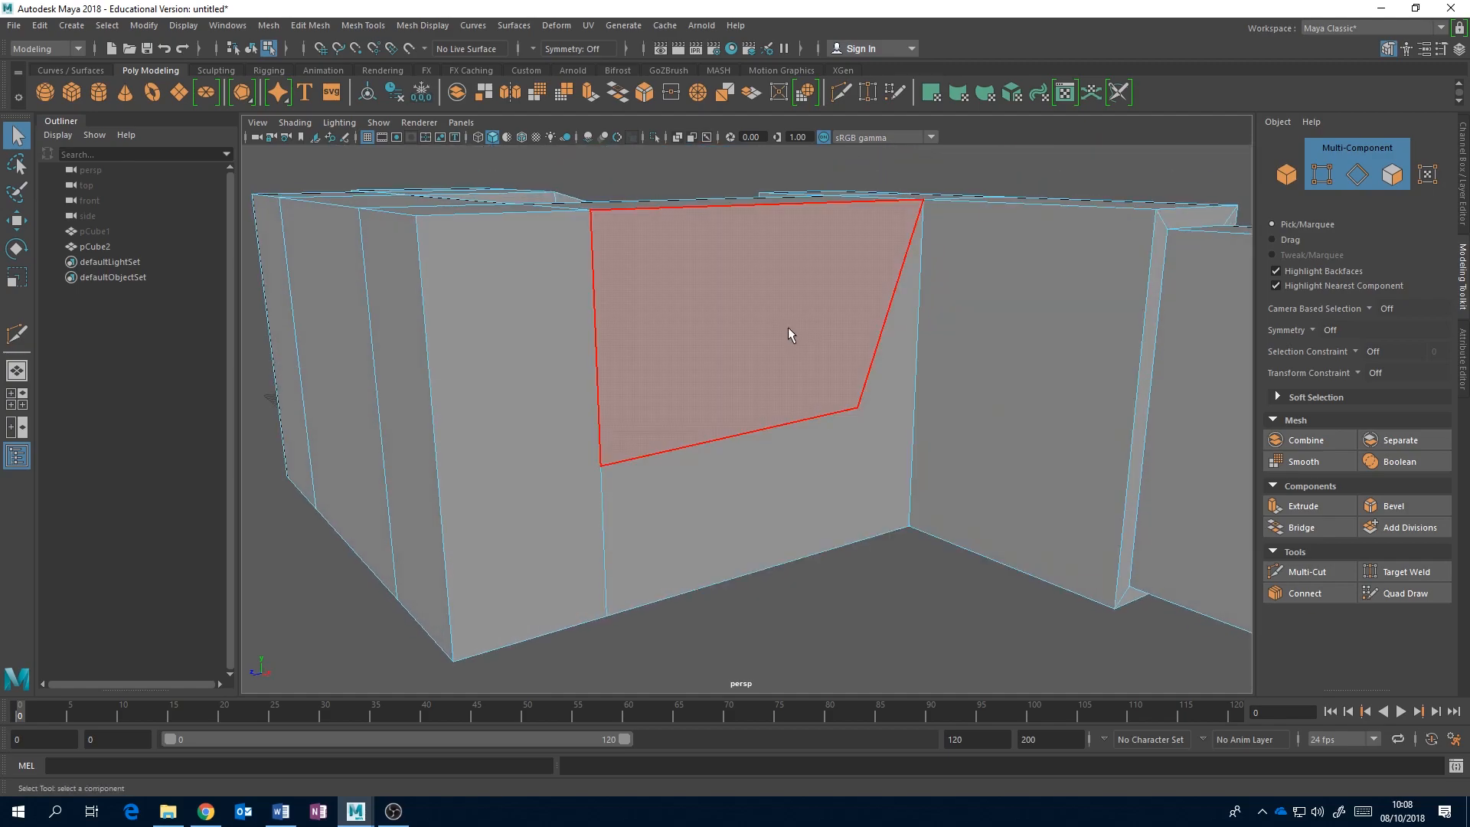
left_click(736, 311)
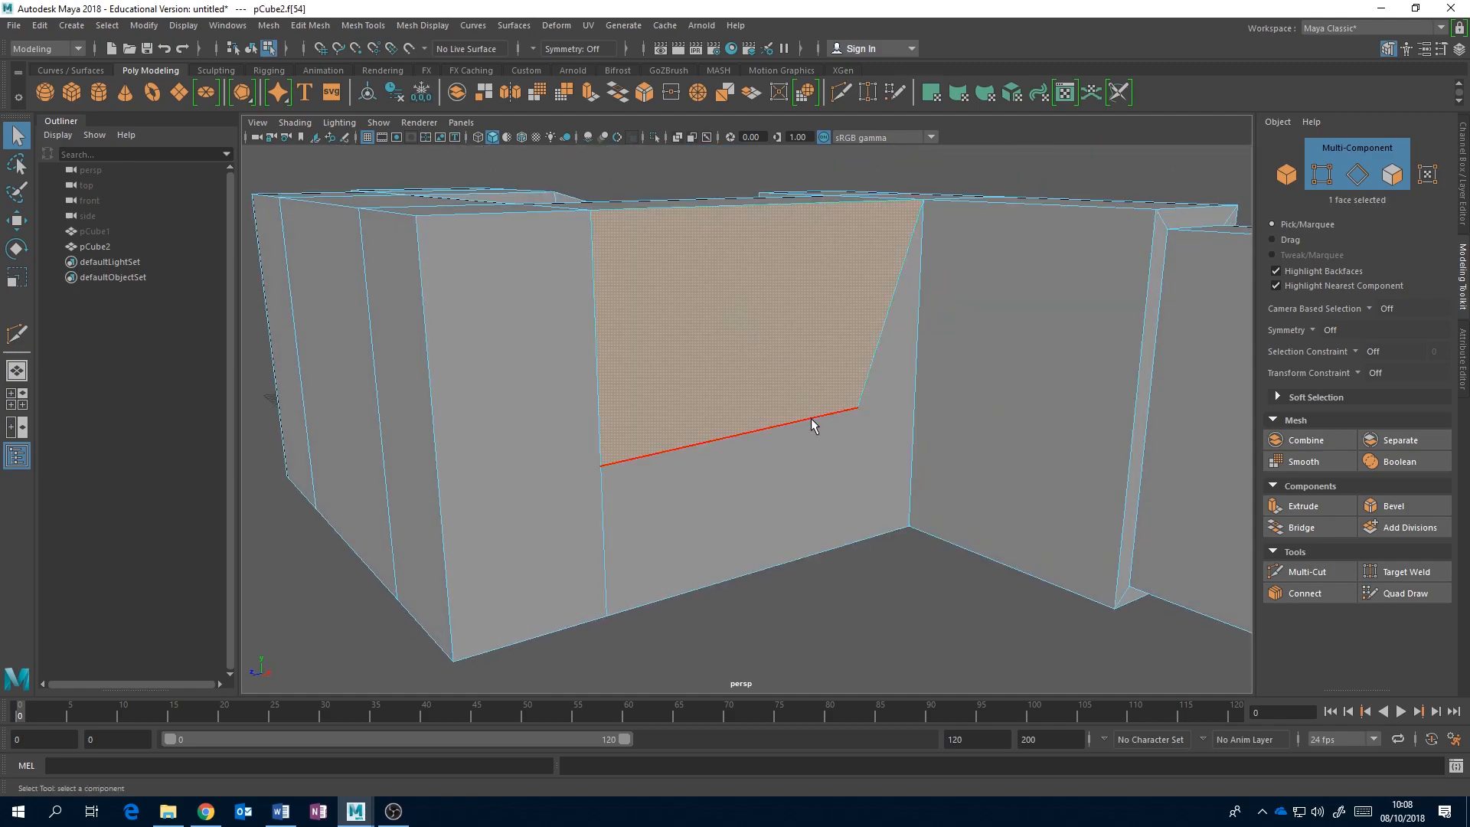
key("ctrl+e")
left_click_drag(827, 329, 852, 359, "alt")
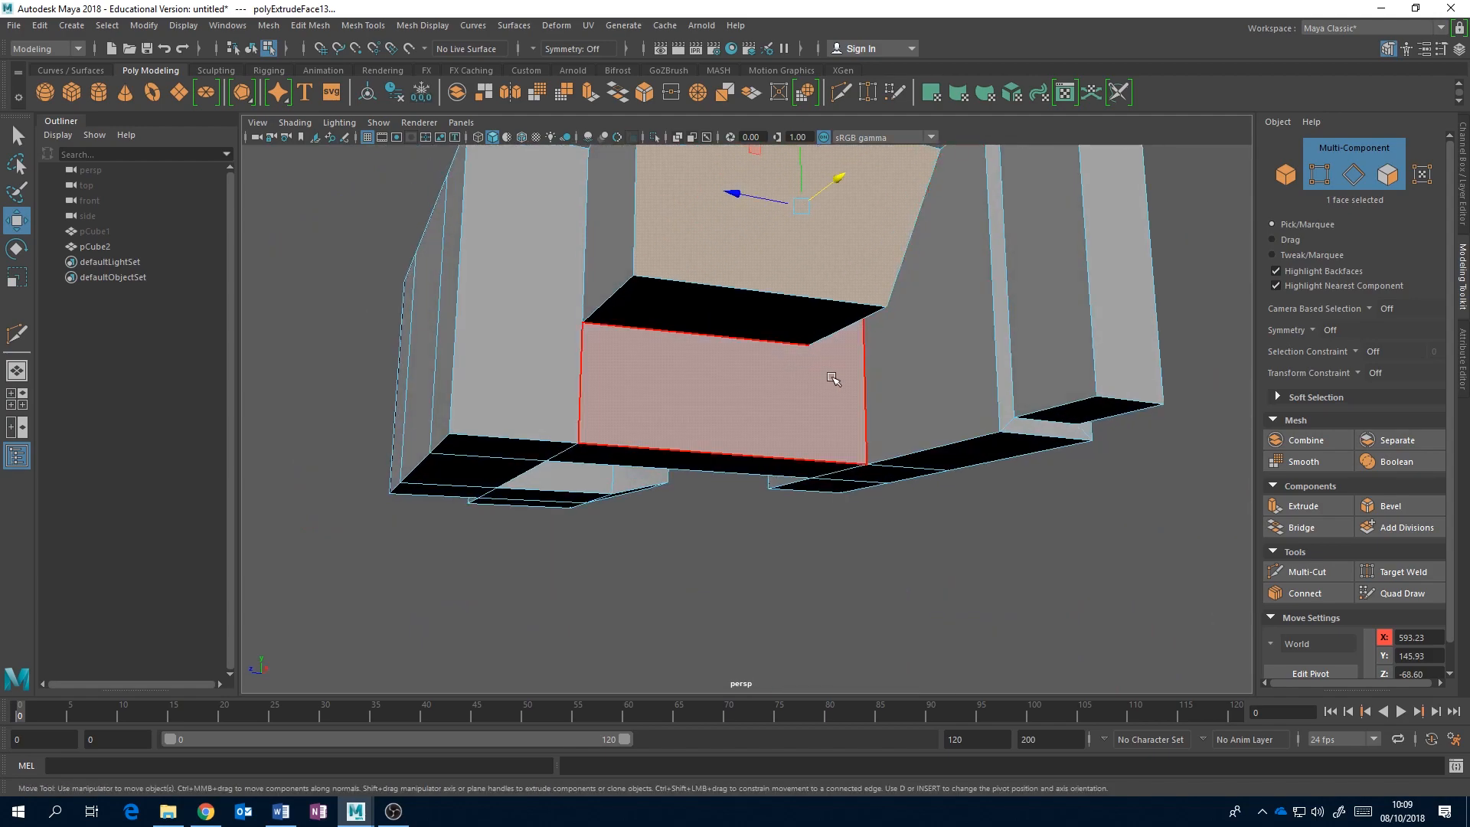
Step: Undo the middle wall's face extrusion and the Multi-Cut that divided the face
key("ctrl+z")
key("ctrl+z")
key("ctrl+z")
key("ctrl+z")
left_click_drag(825, 377, 834, 405, "alt")
left_click(1308, 572)
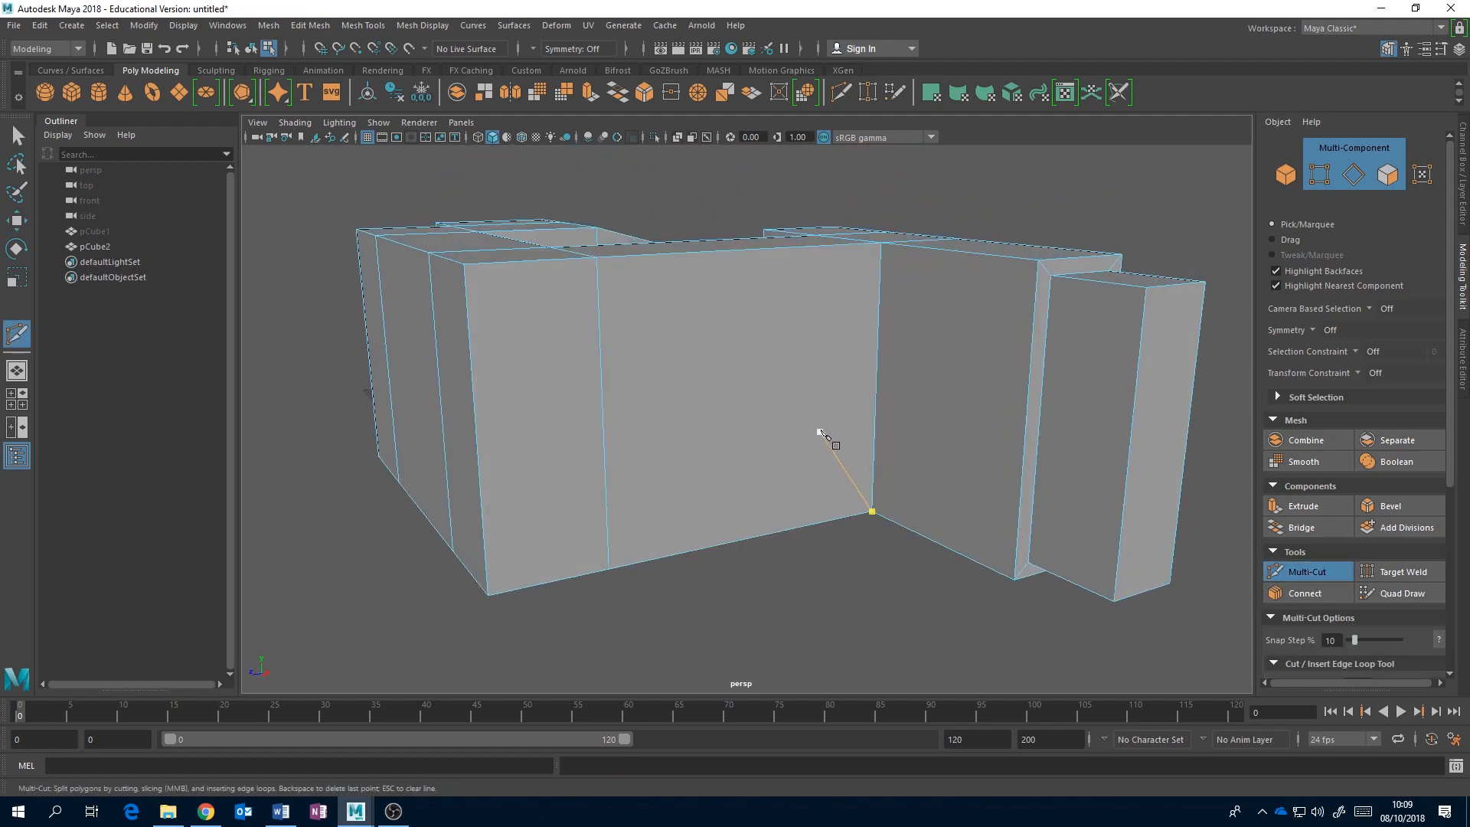
left_click_drag(955, 336, 937, 393, "alt")
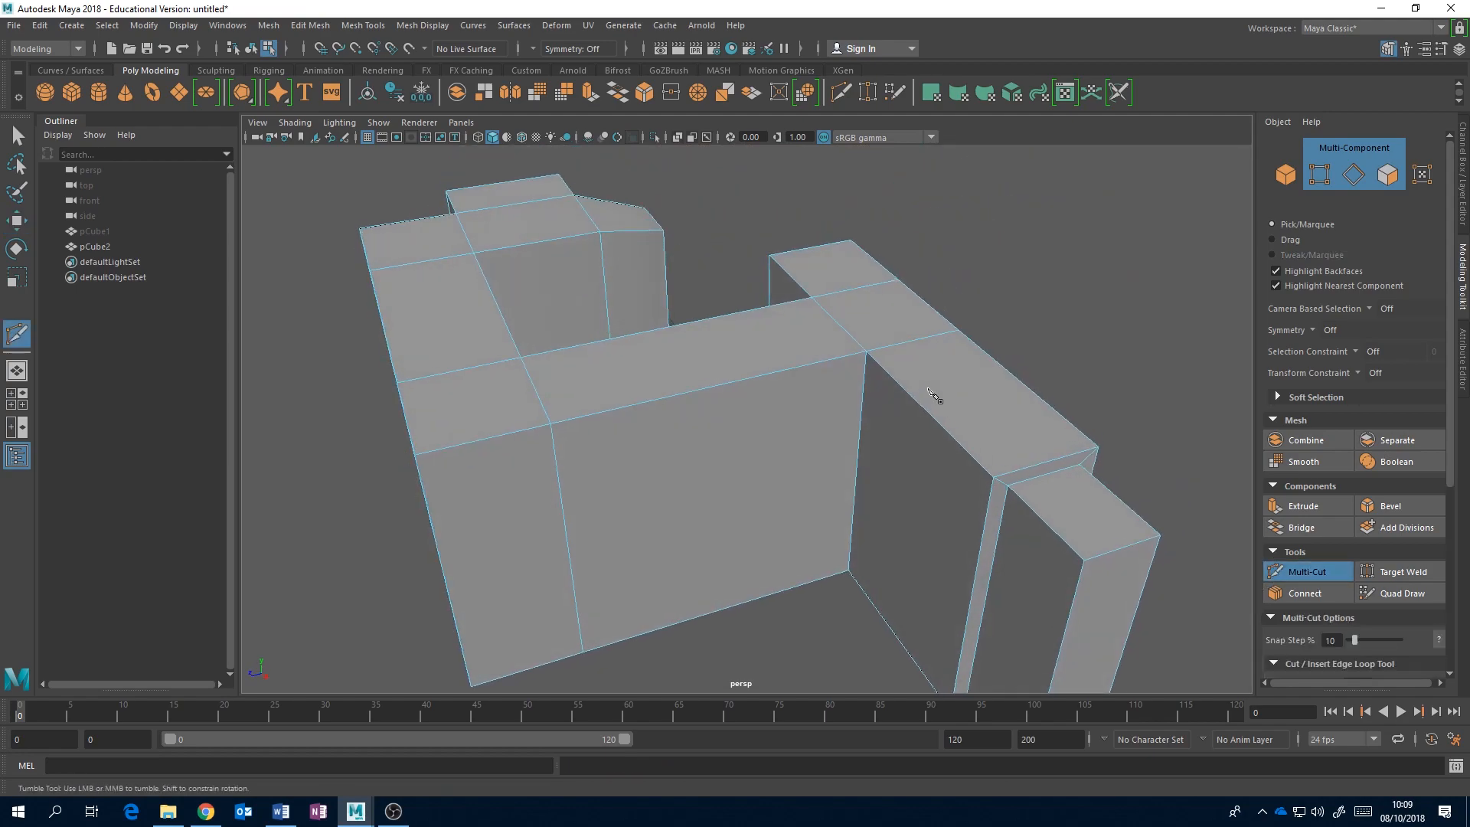
middle_click_drag(912, 418, 934, 372, "alt")
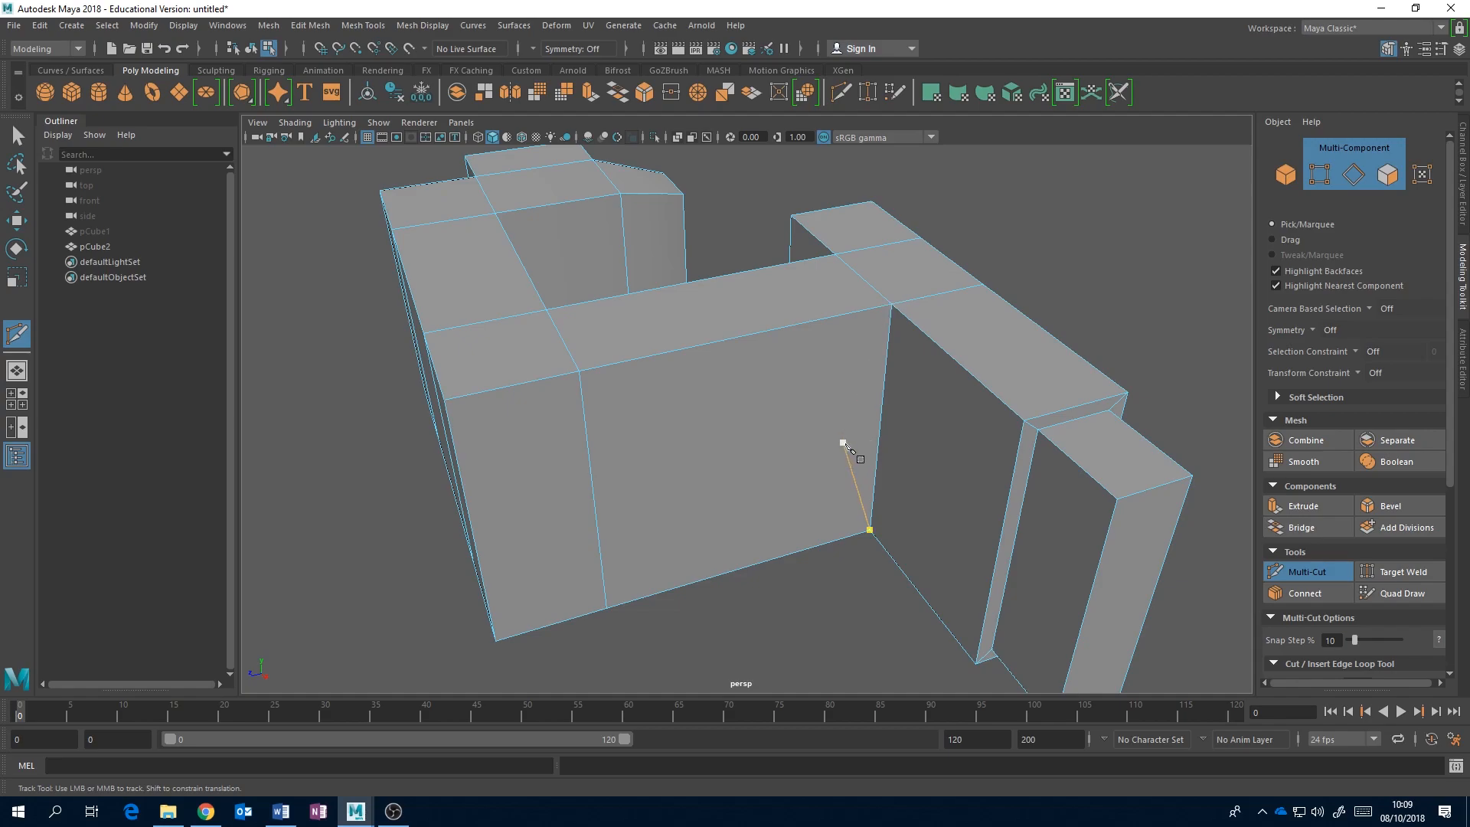
left_click_drag(845, 445, 871, 464, "alt")
key("Escape")
left_click_drag(1063, 442, 808, 432, "alt")
left_click(1288, 571)
Step: Extrude the narrow face on the far side of the wall junction outward, with Local Translate Z at about 149.6
left_click(805, 421)
left_click(1303, 506)
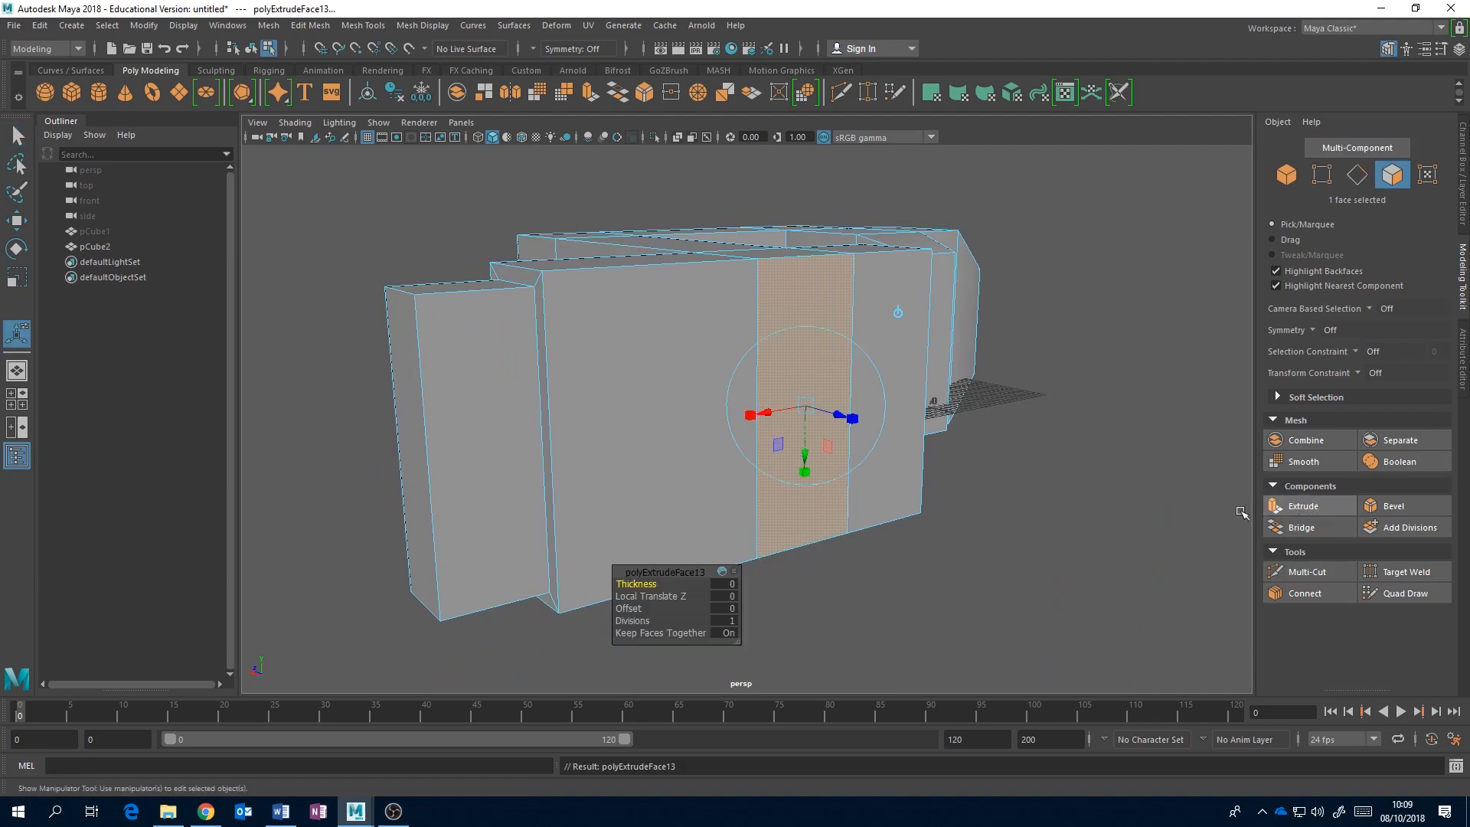
left_click_drag(837, 428, 944, 461)
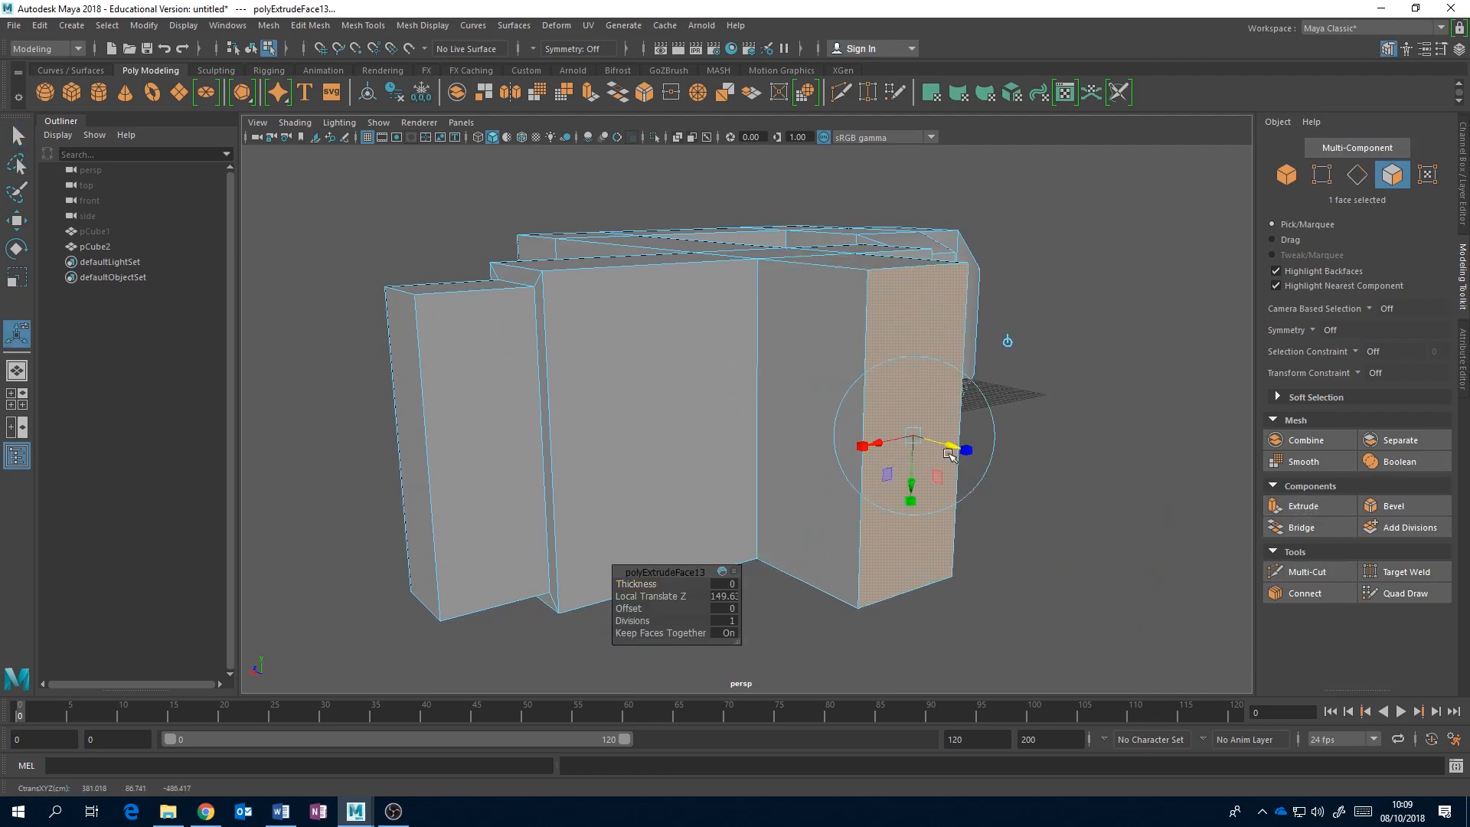
Step: Try 3 divisions on the new extrusion, return Divisions to 1, and deselect the face
left_click_drag(739, 459, 810, 493, "alt")
mouse_move(630, 618)
left_mouse_down()
mouse_move(658, 614)
mouse_move(635, 621)
left_mouse_up()
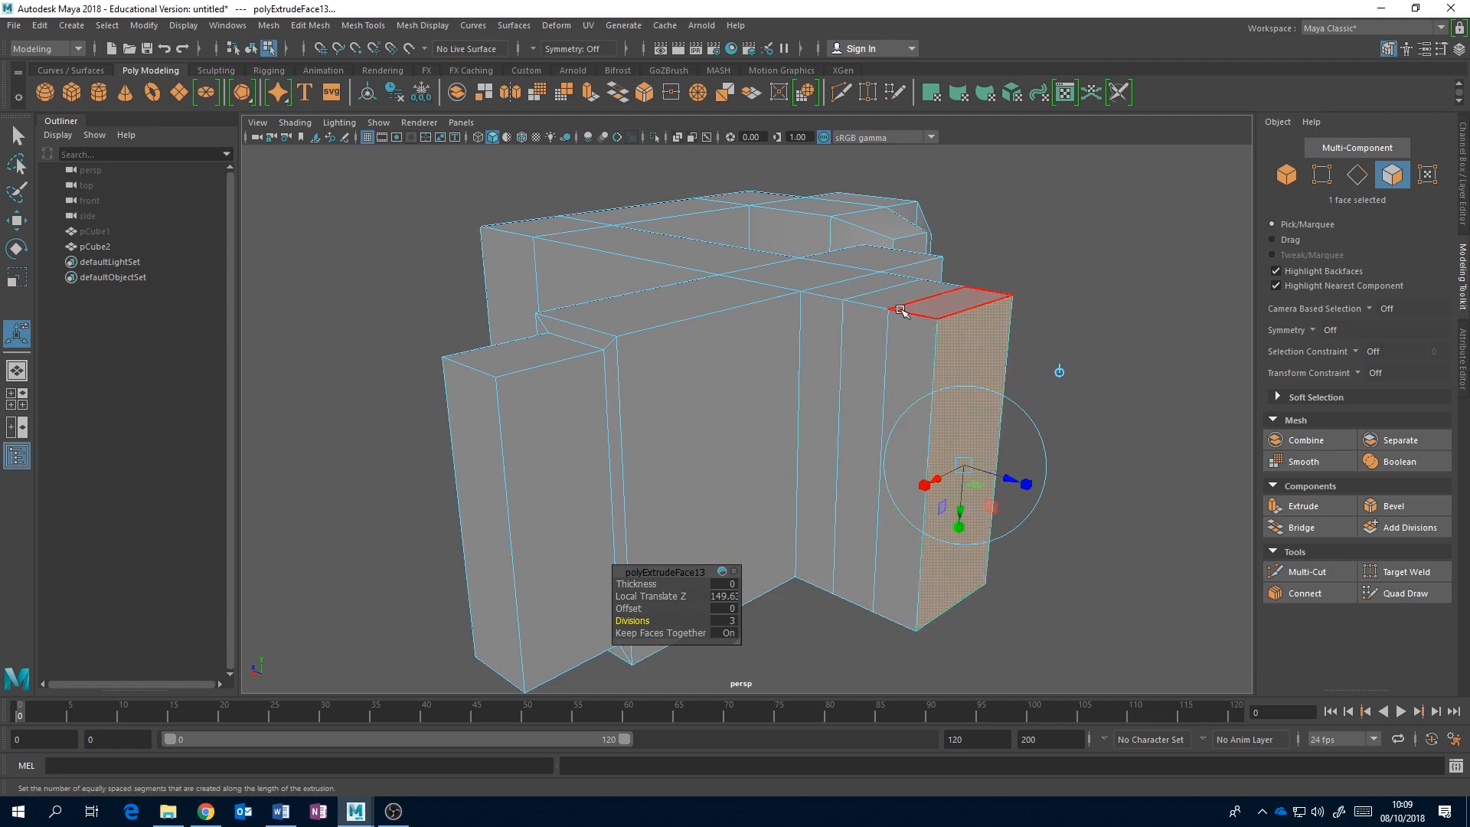
left_click(641, 626)
left_click_drag(637, 622, 571, 624)
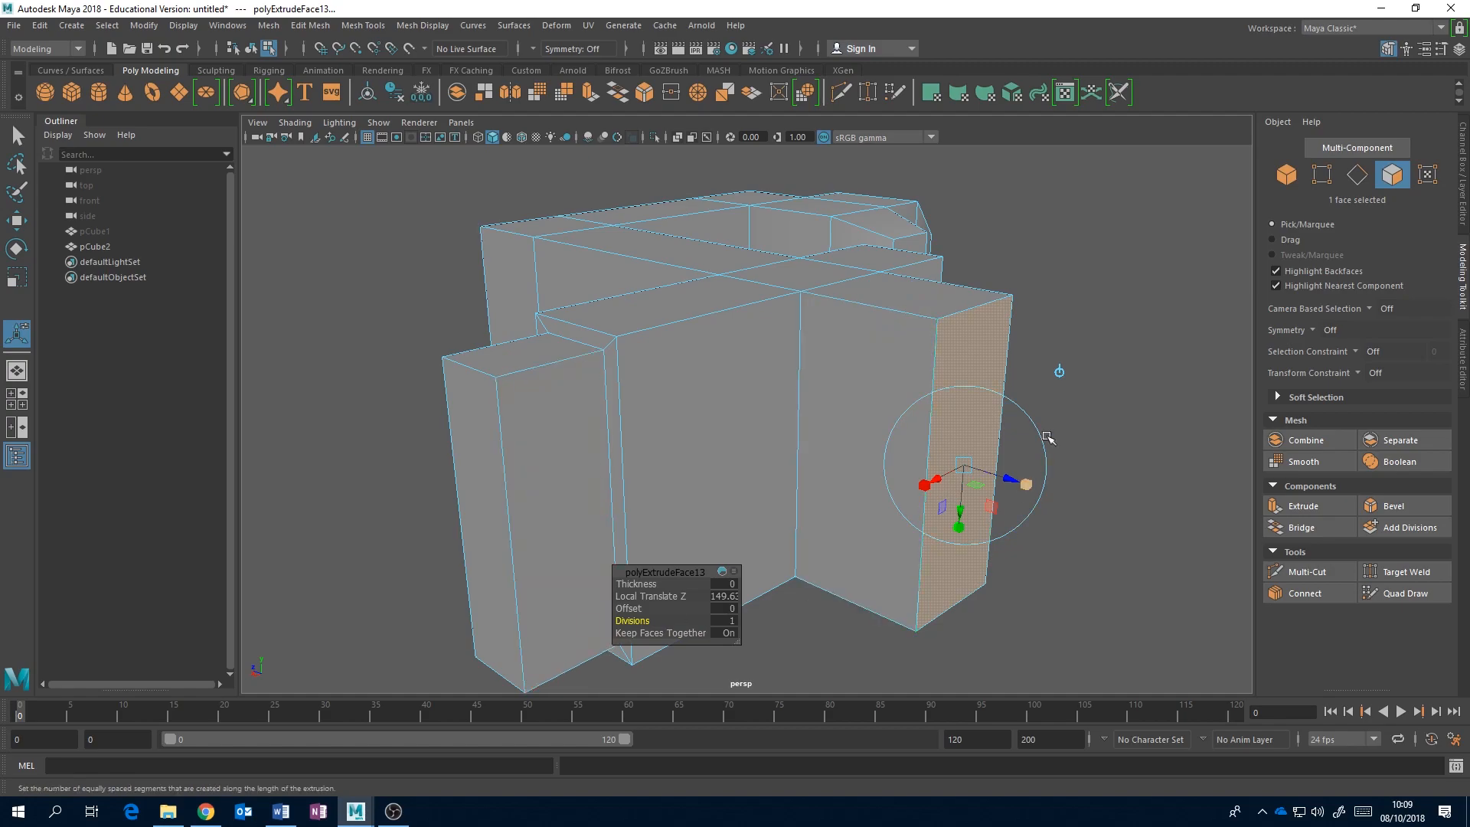
left_click(1127, 436)
left_click_drag(1027, 454, 1216, 464, "alt")
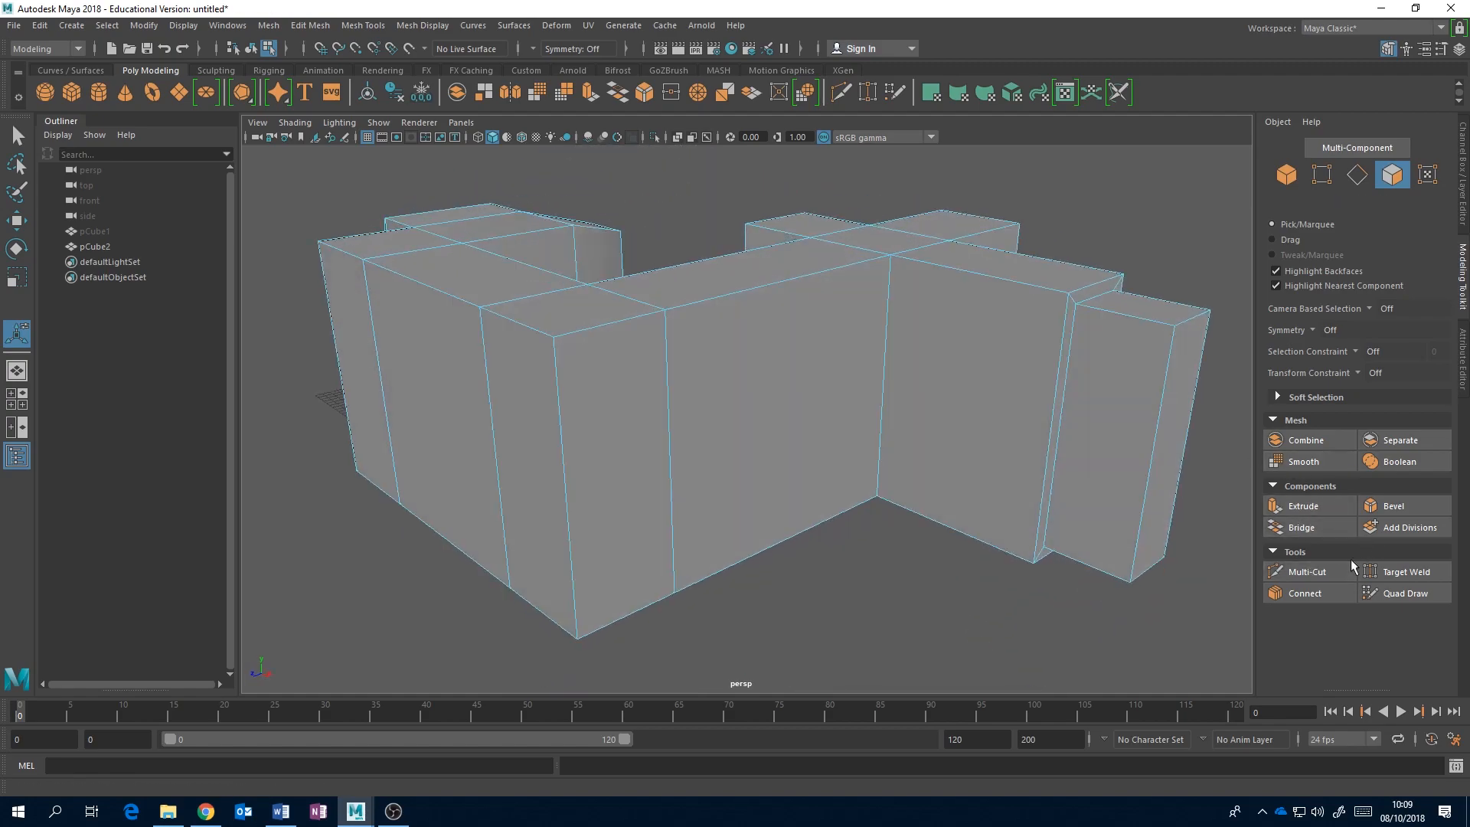
Step: Activate the Multi-Cut tool and preview a horizontal edge loop just below the block's top edge
left_click_drag(989, 429, 832, 417, "alt")
left_click(1324, 574)
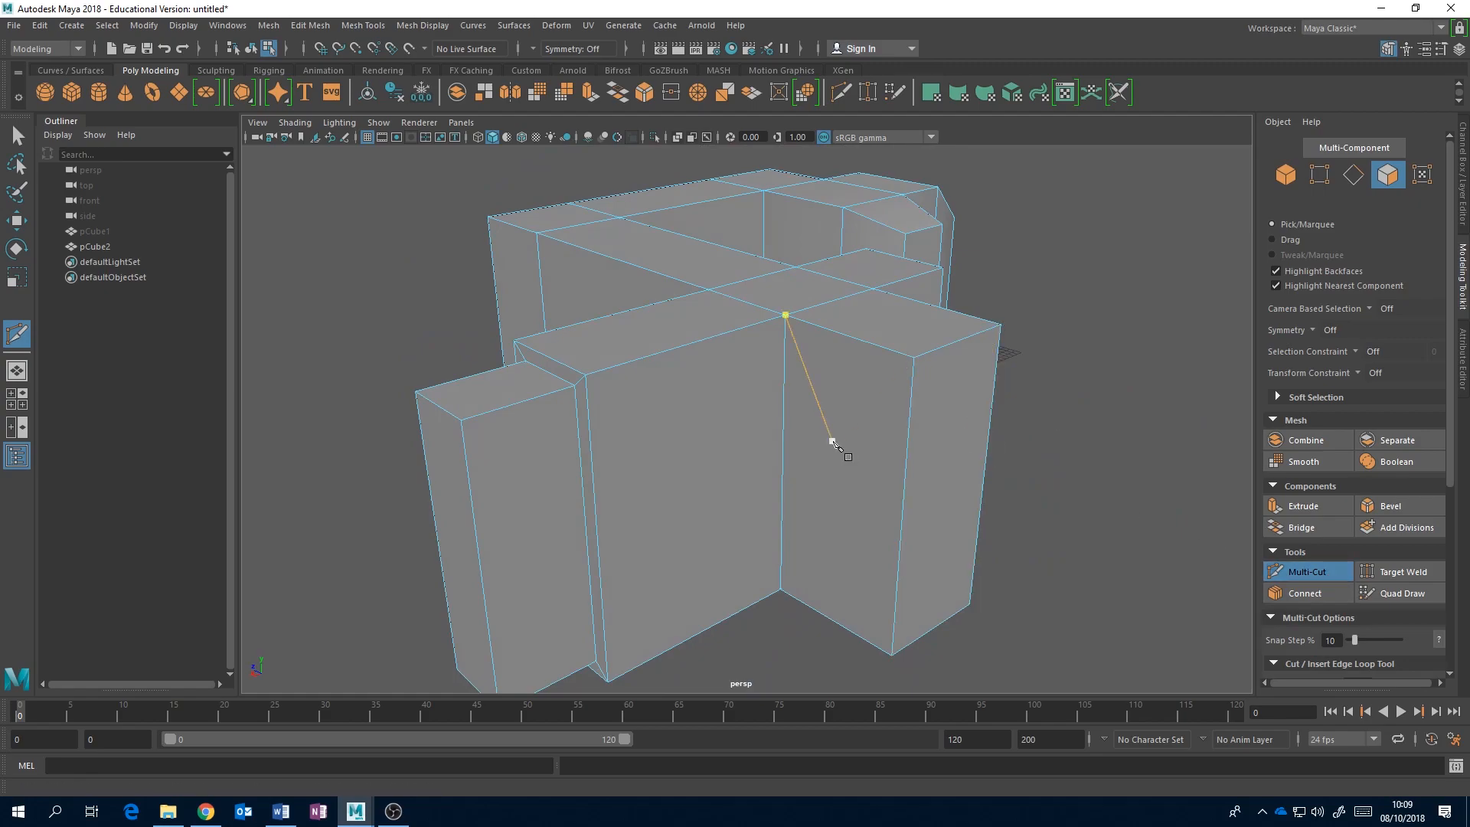
left_click_drag(833, 440, 1002, 442, "alt")
middle_click_drag(865, 417, 948, 469, "alt")
left_click_drag(948, 468, 819, 405, "alt")
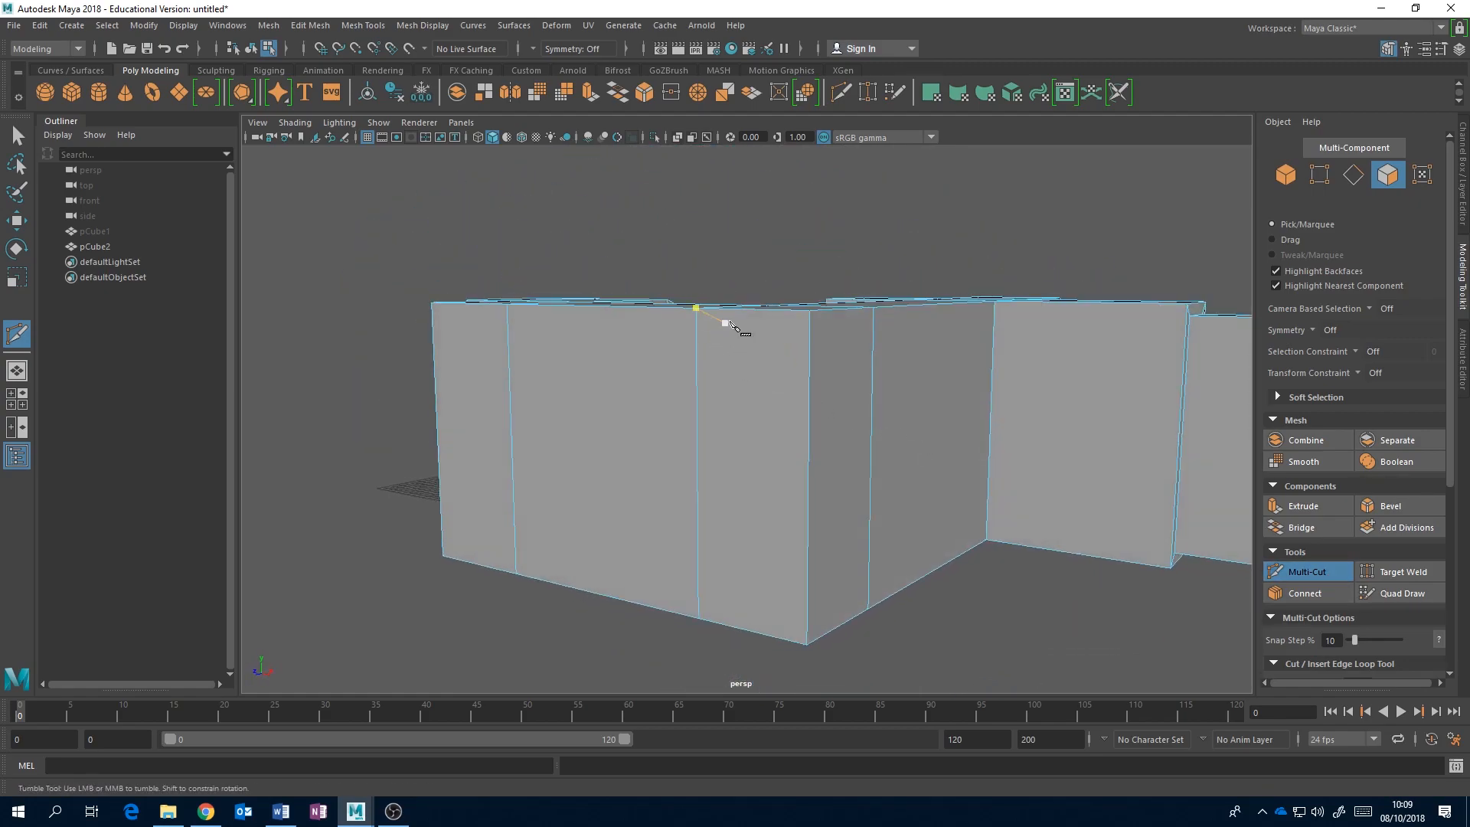
left_click_drag(951, 344, 929, 400, "alt")
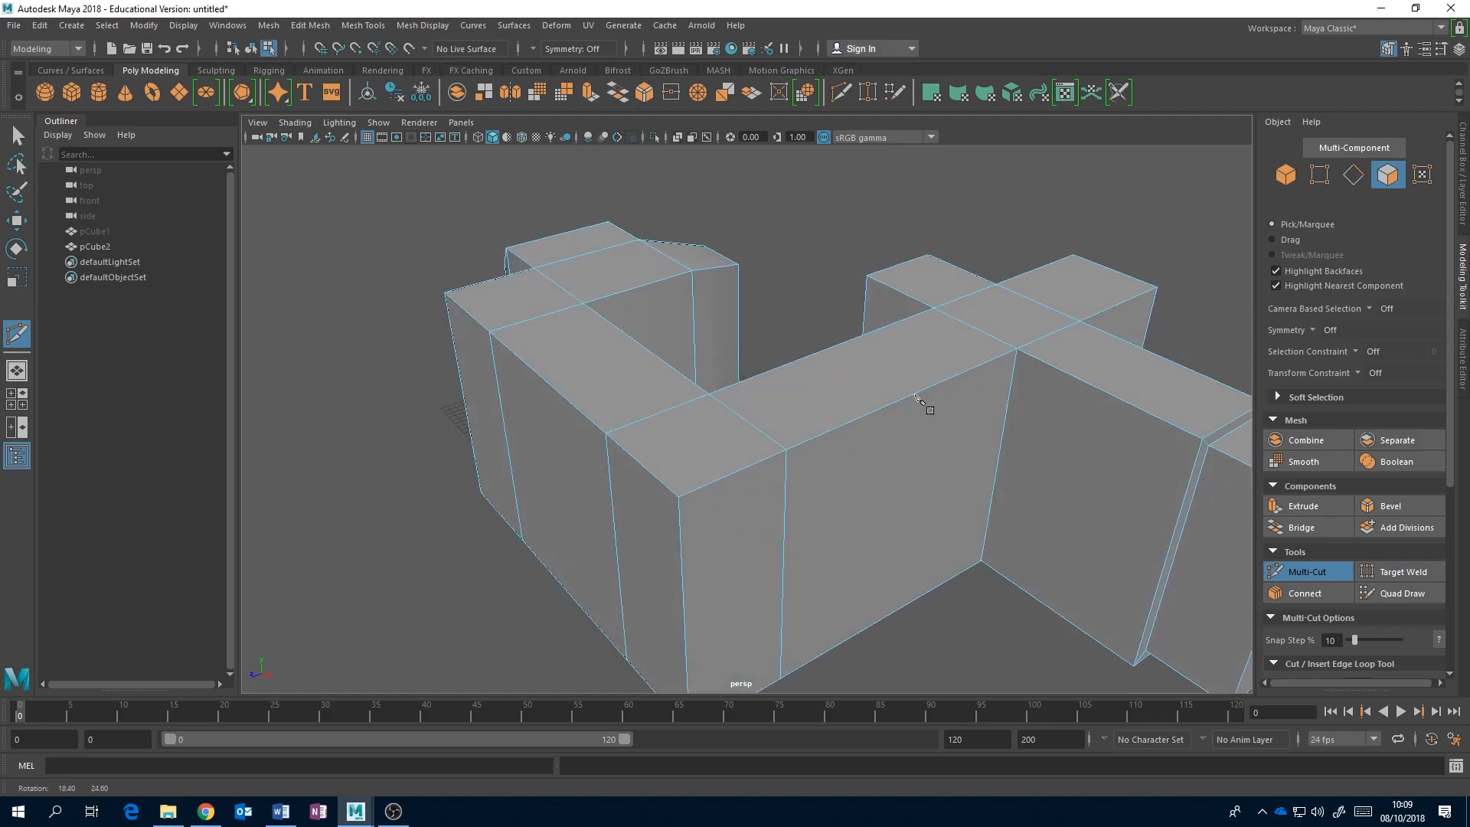
middle_click_drag(928, 400, 911, 328, "alt")
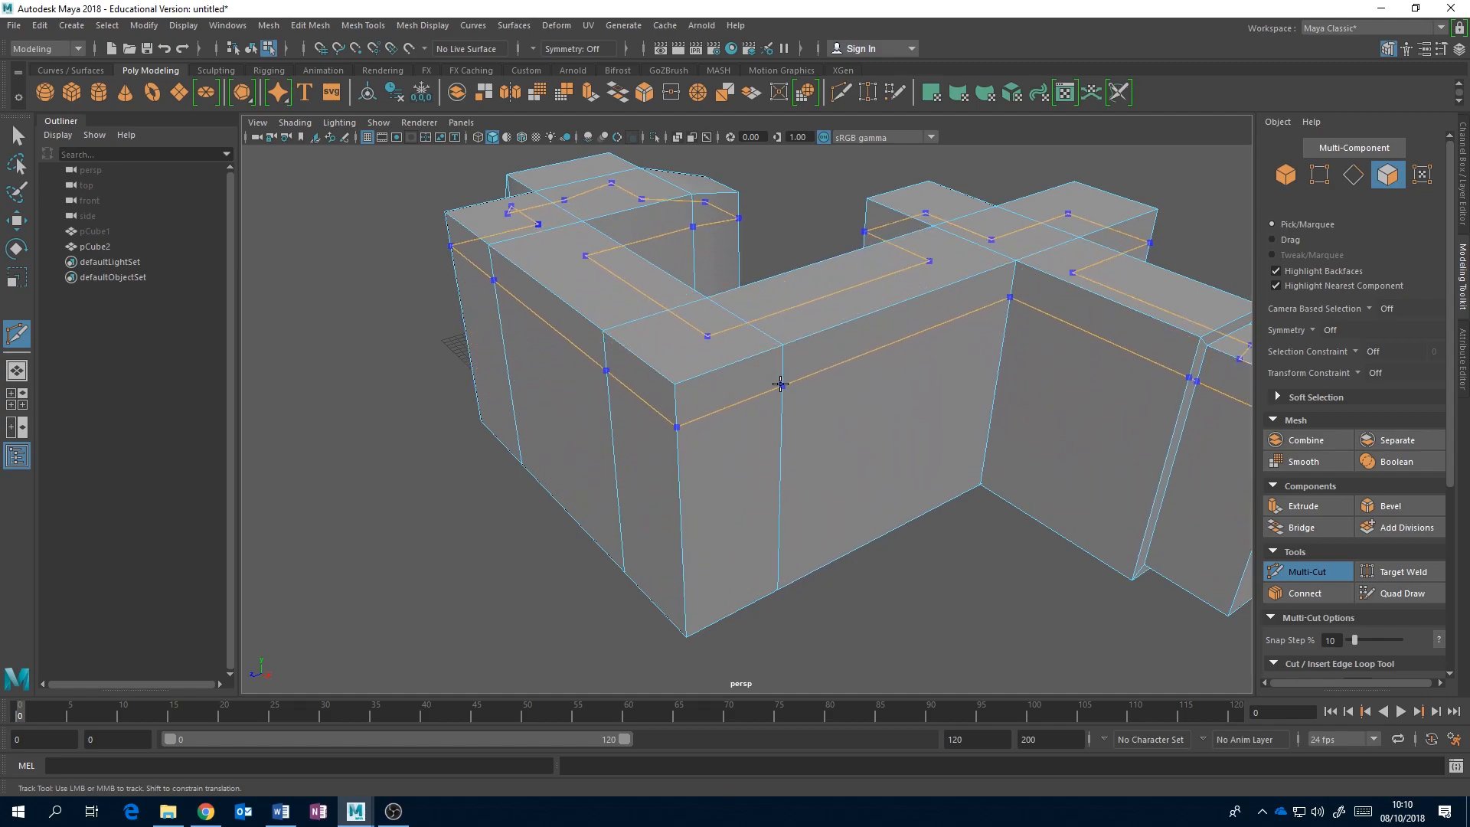
Step: Insert a horizontal edge loop around the whole block, about a third of the way down from its top edge
left_click_drag(778, 535, 849, 463, "alt")
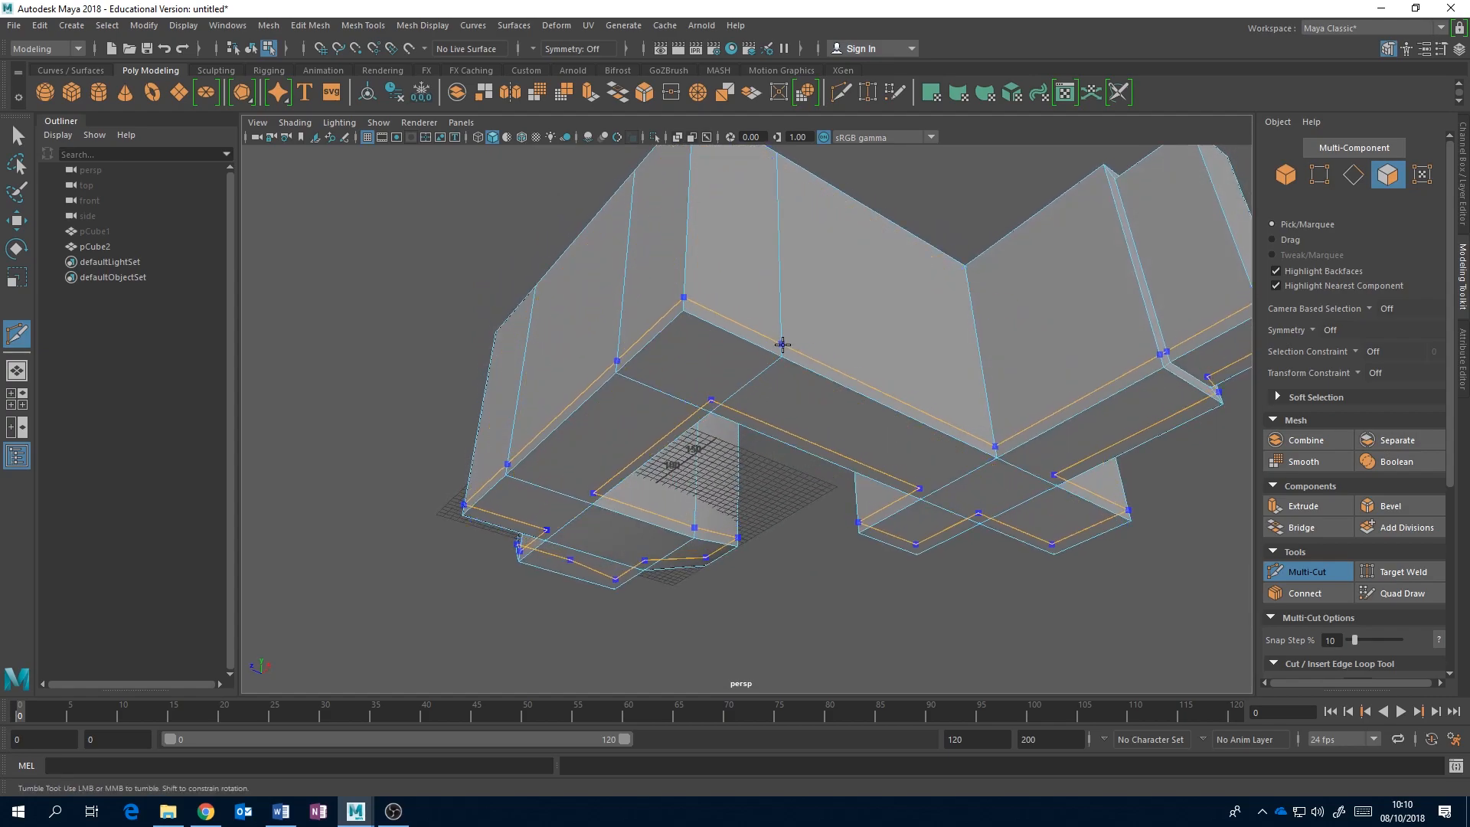
left_click_drag(781, 342, 834, 438, "alt")
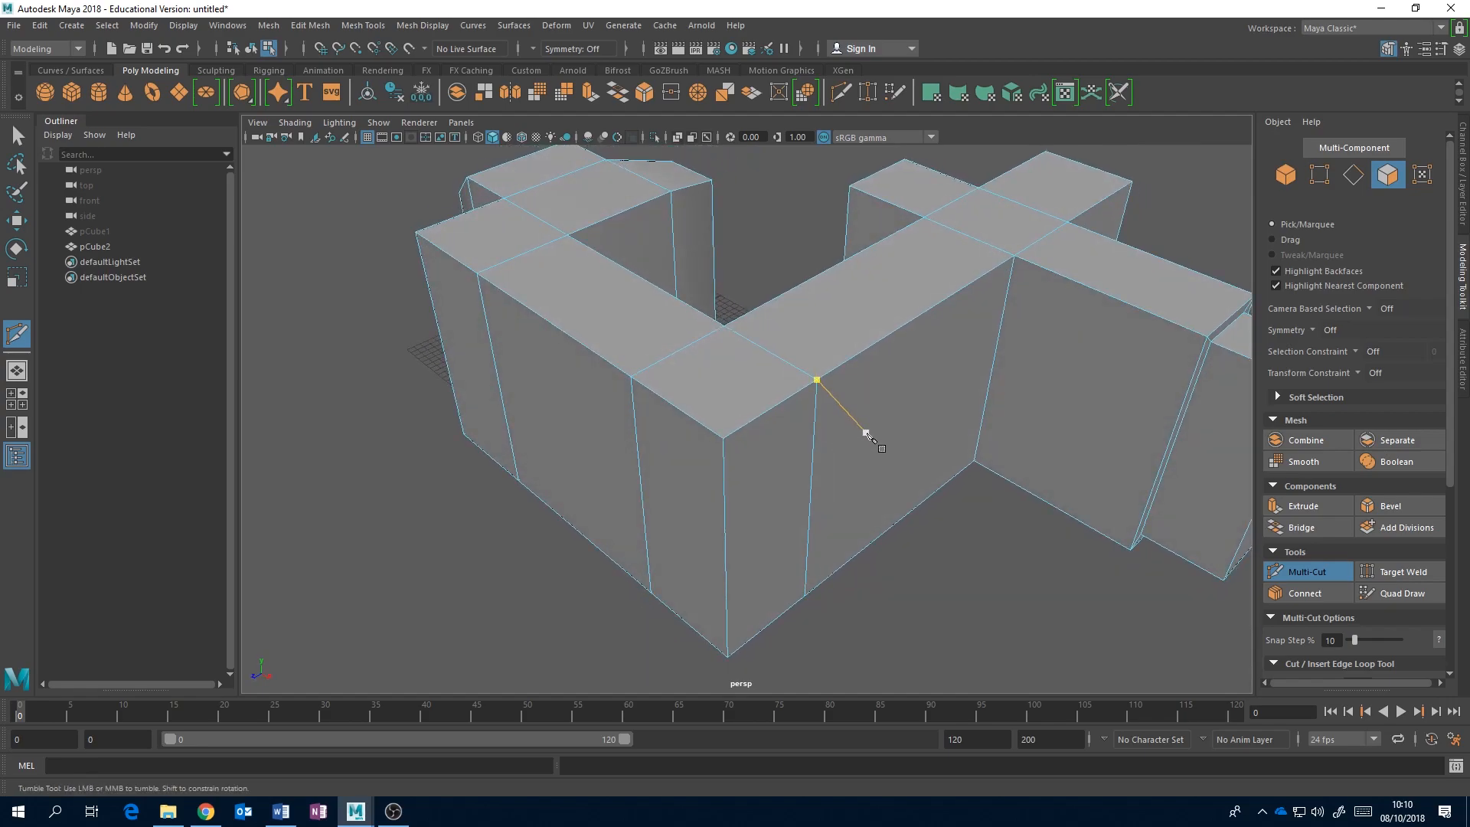
left_click_drag(865, 434, 888, 392, "alt")
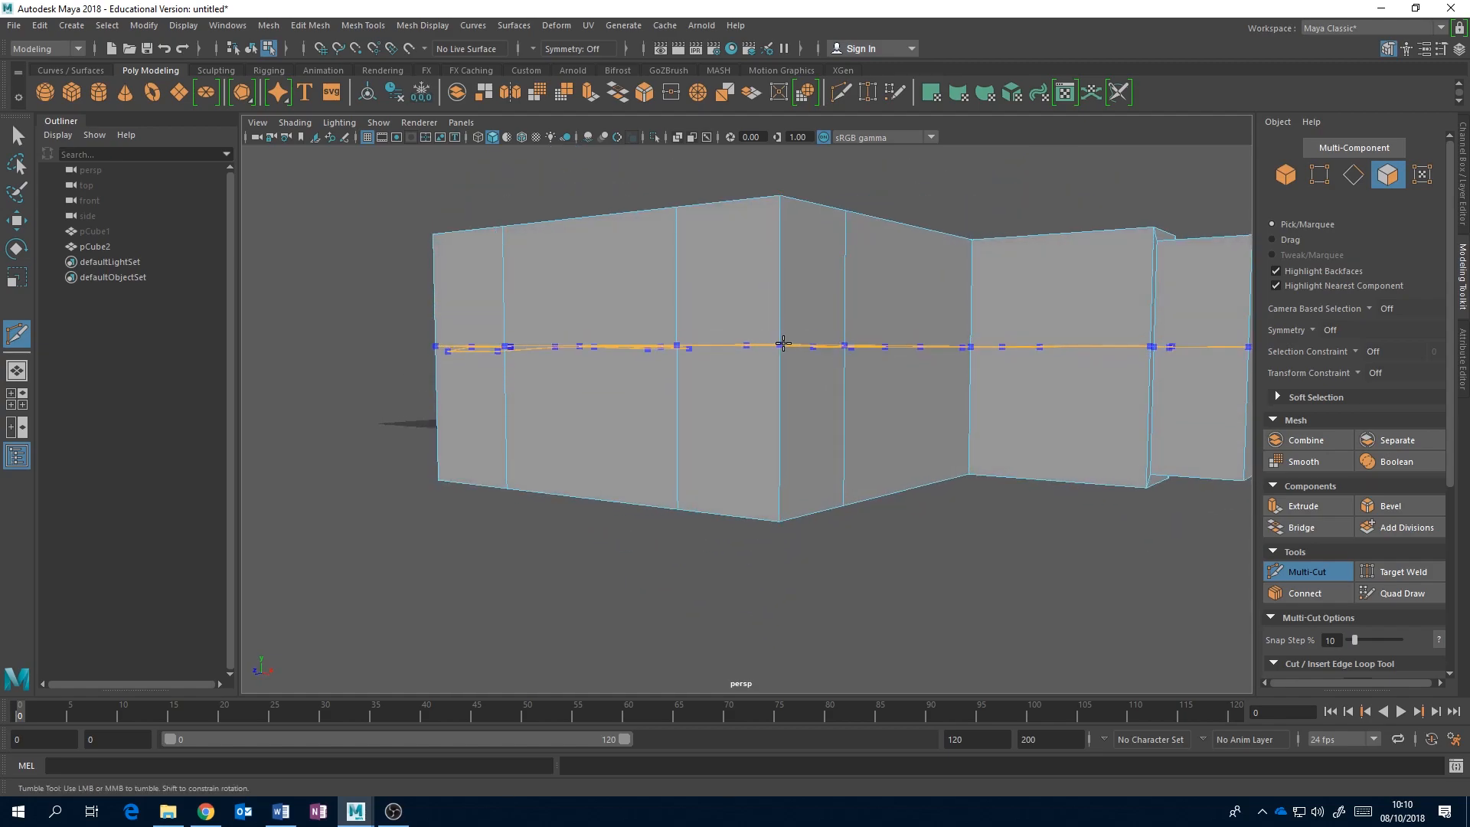
left_click_drag(765, 316, 975, 353, "alt")
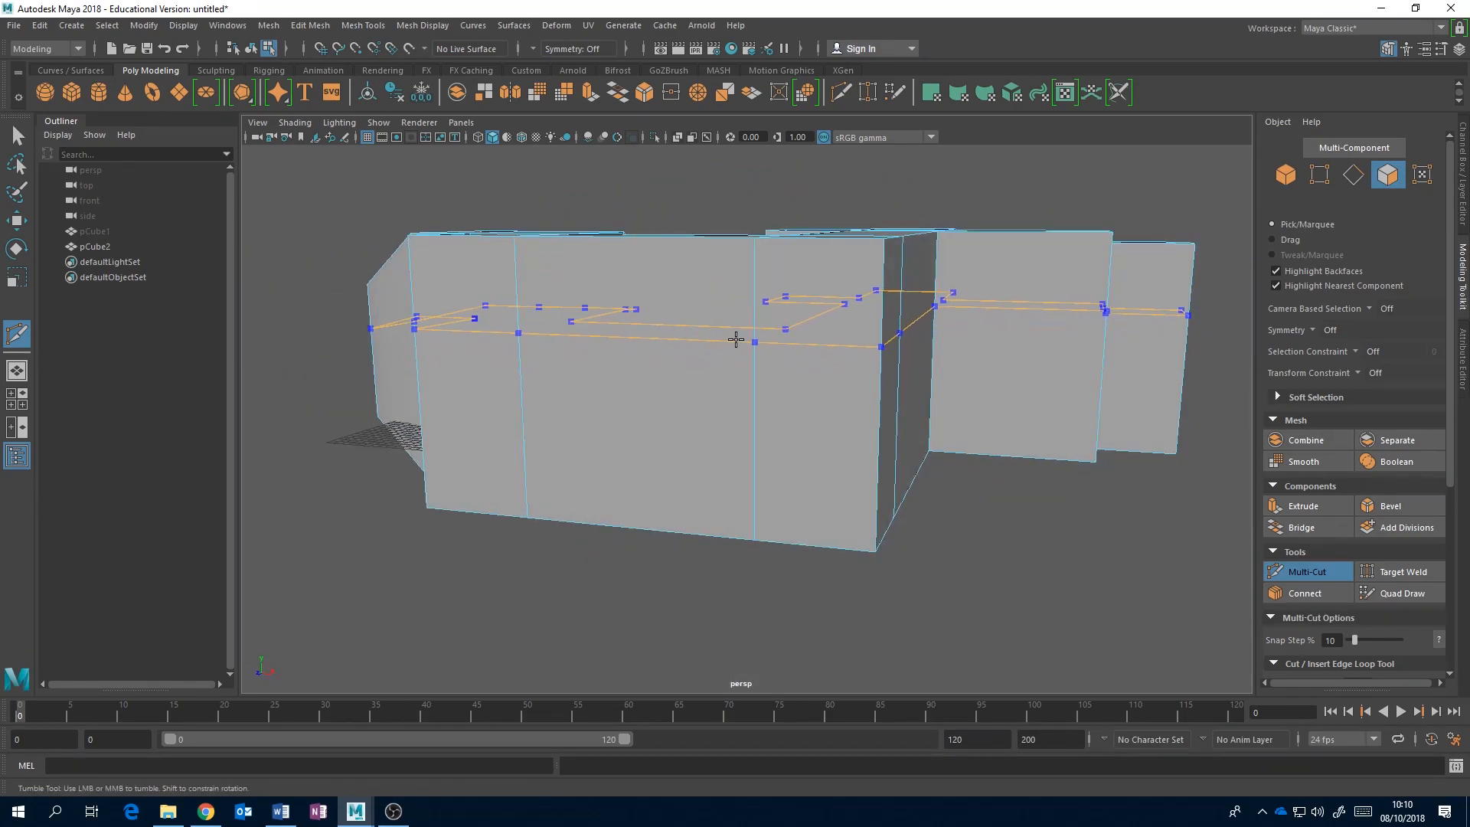
left_click_drag(765, 328, 880, 401, "alt")
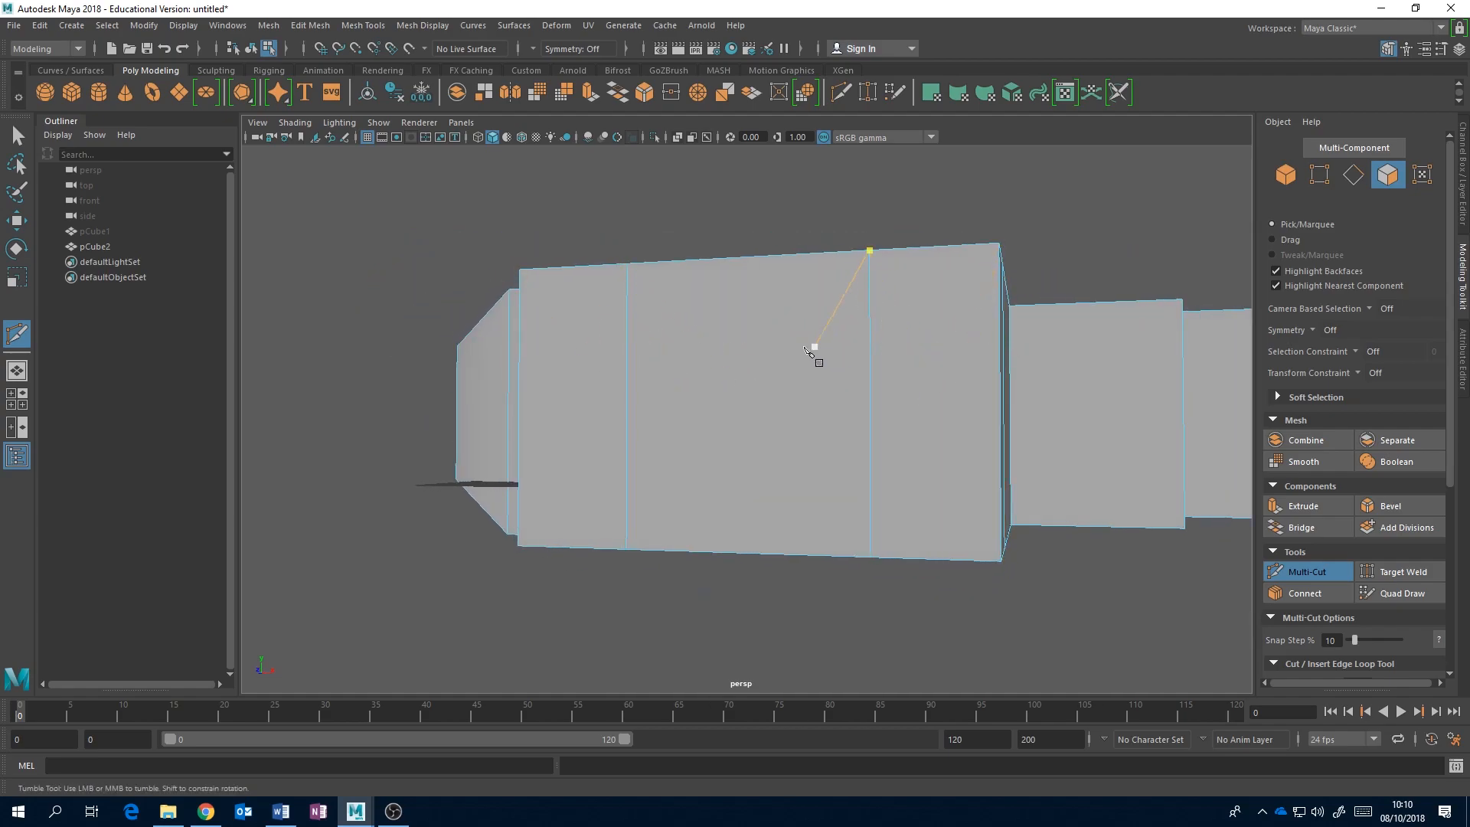
left_click_drag(863, 365, 811, 420, "alt")
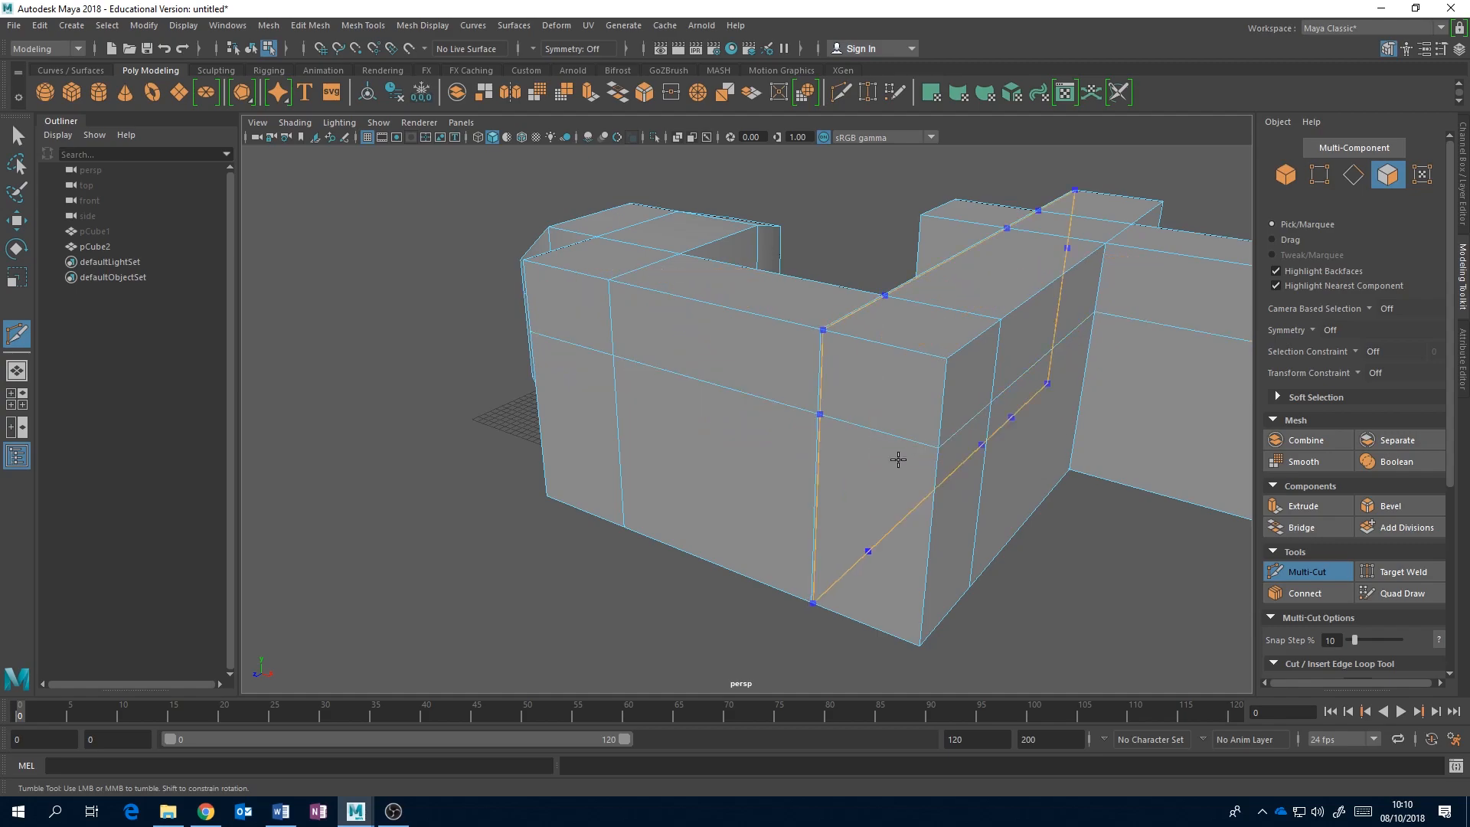
Step: Leave Multi-Cut, select the whole block in object mode, and reactivate the Multi-Cut tool
left_click_drag(1139, 545, 1302, 529, "alt")
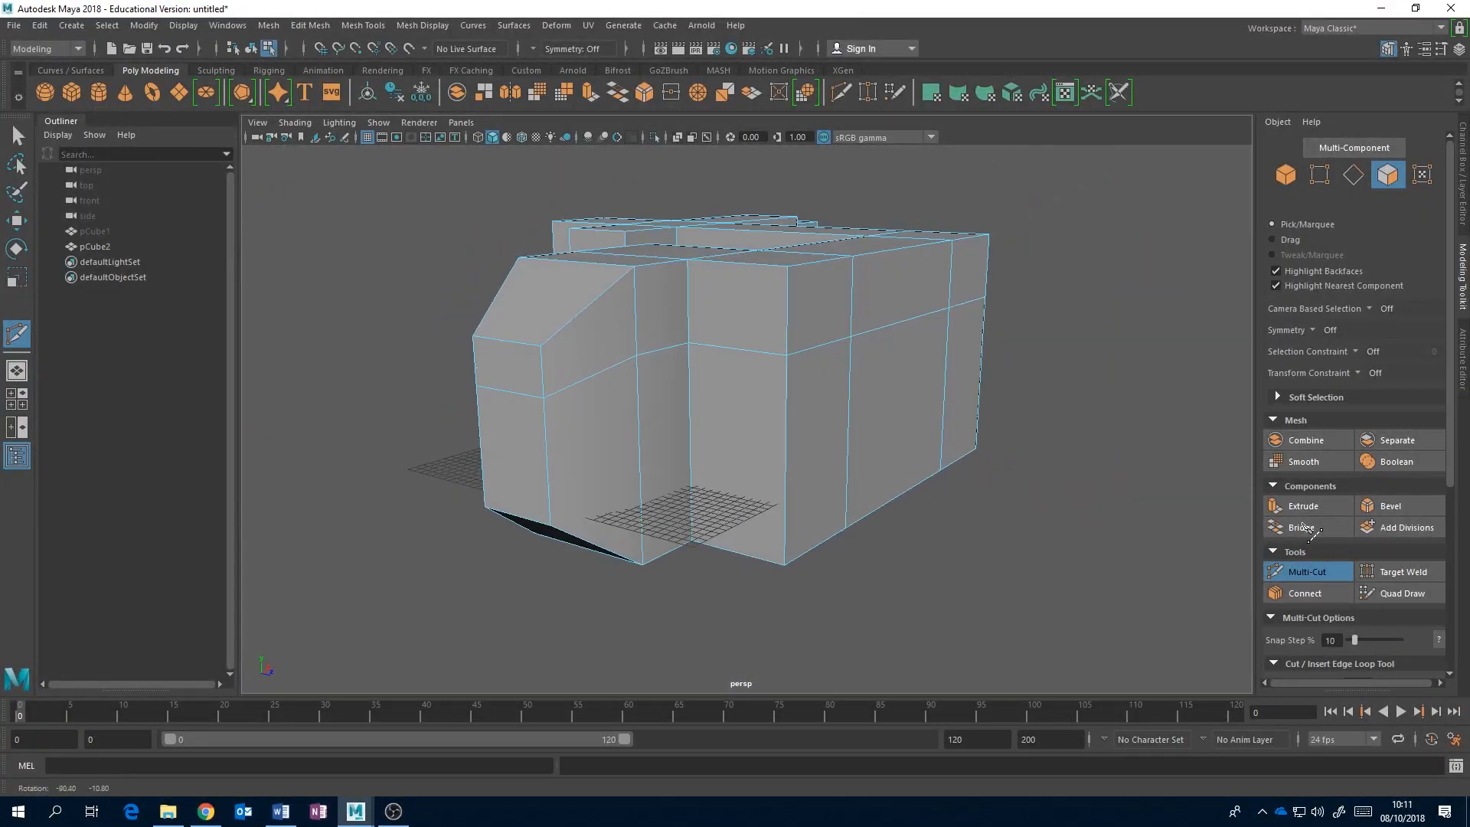
left_click(1318, 575)
left_click_drag(1063, 582, 978, 508, "alt")
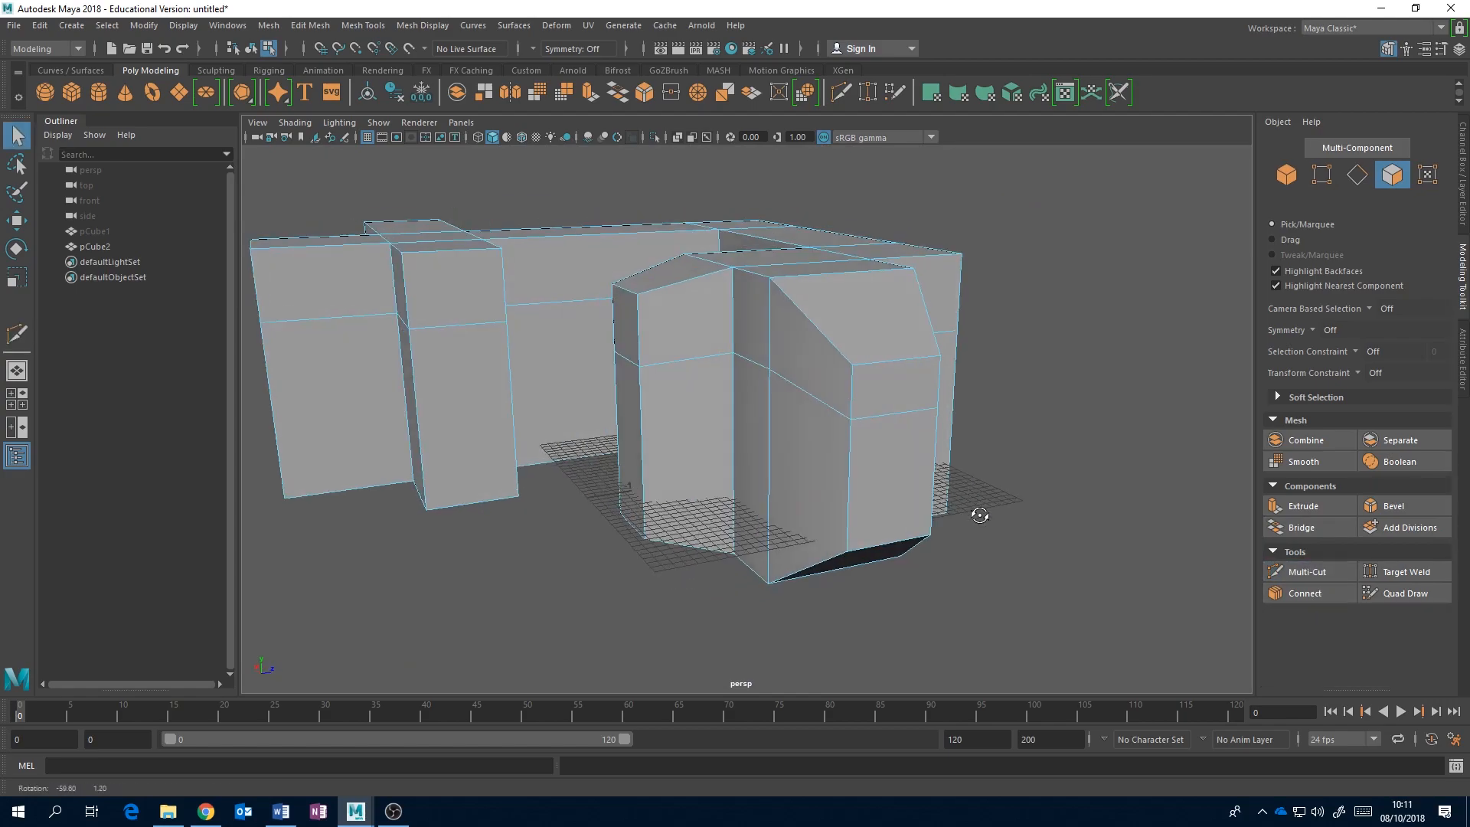
right_click_drag(871, 434, 936, 344)
left_click_drag(1012, 369, 789, 490, "alt")
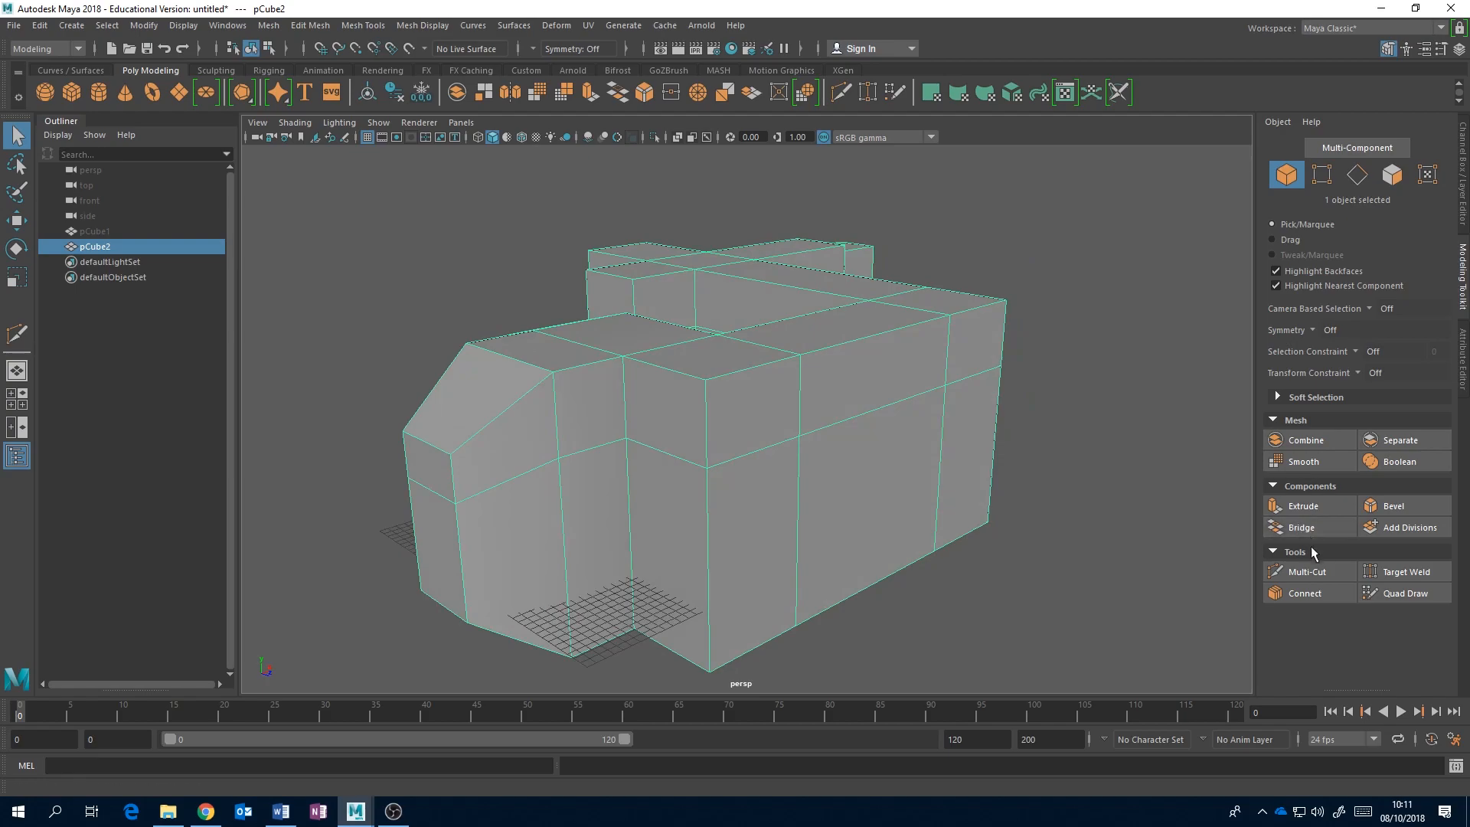
left_click(1318, 572)
Step: Preview another horizontal edge loop on the long outer wall, below the existing one
left_click_drag(828, 567, 911, 522, "alt")
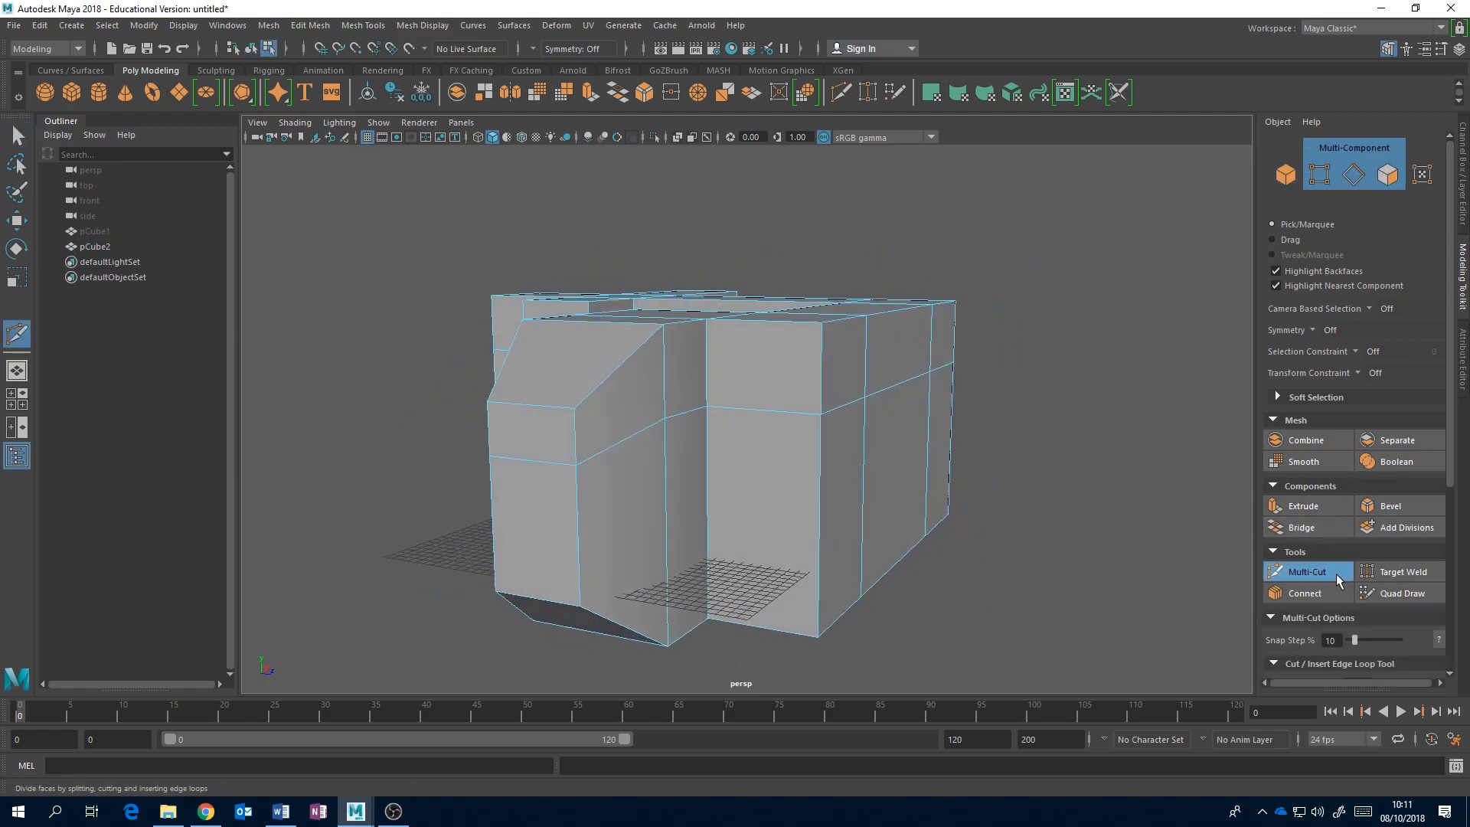
left_click_drag(941, 502, 840, 518, "alt")
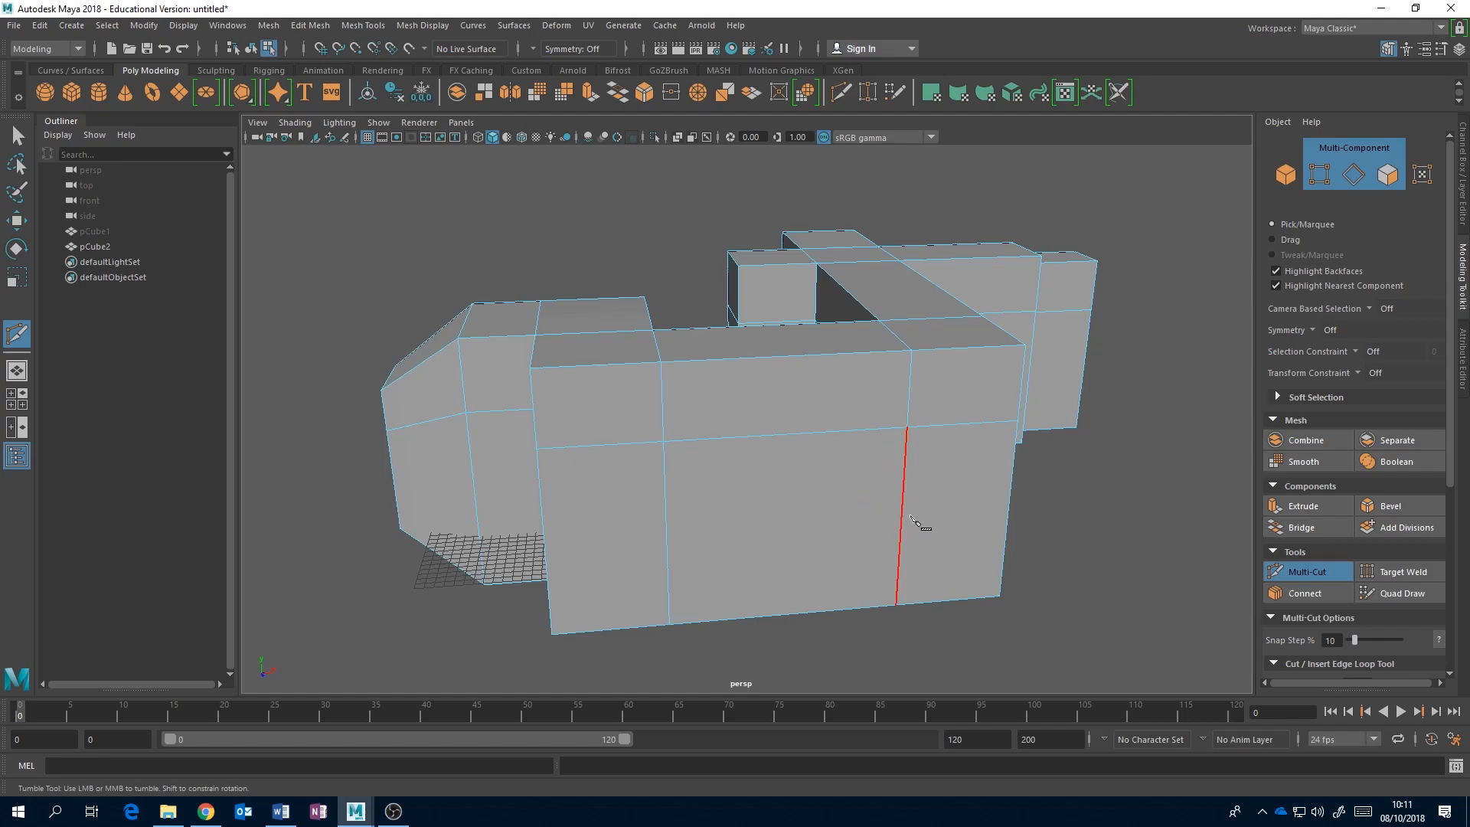
left_click_drag(1125, 518, 995, 511, "alt")
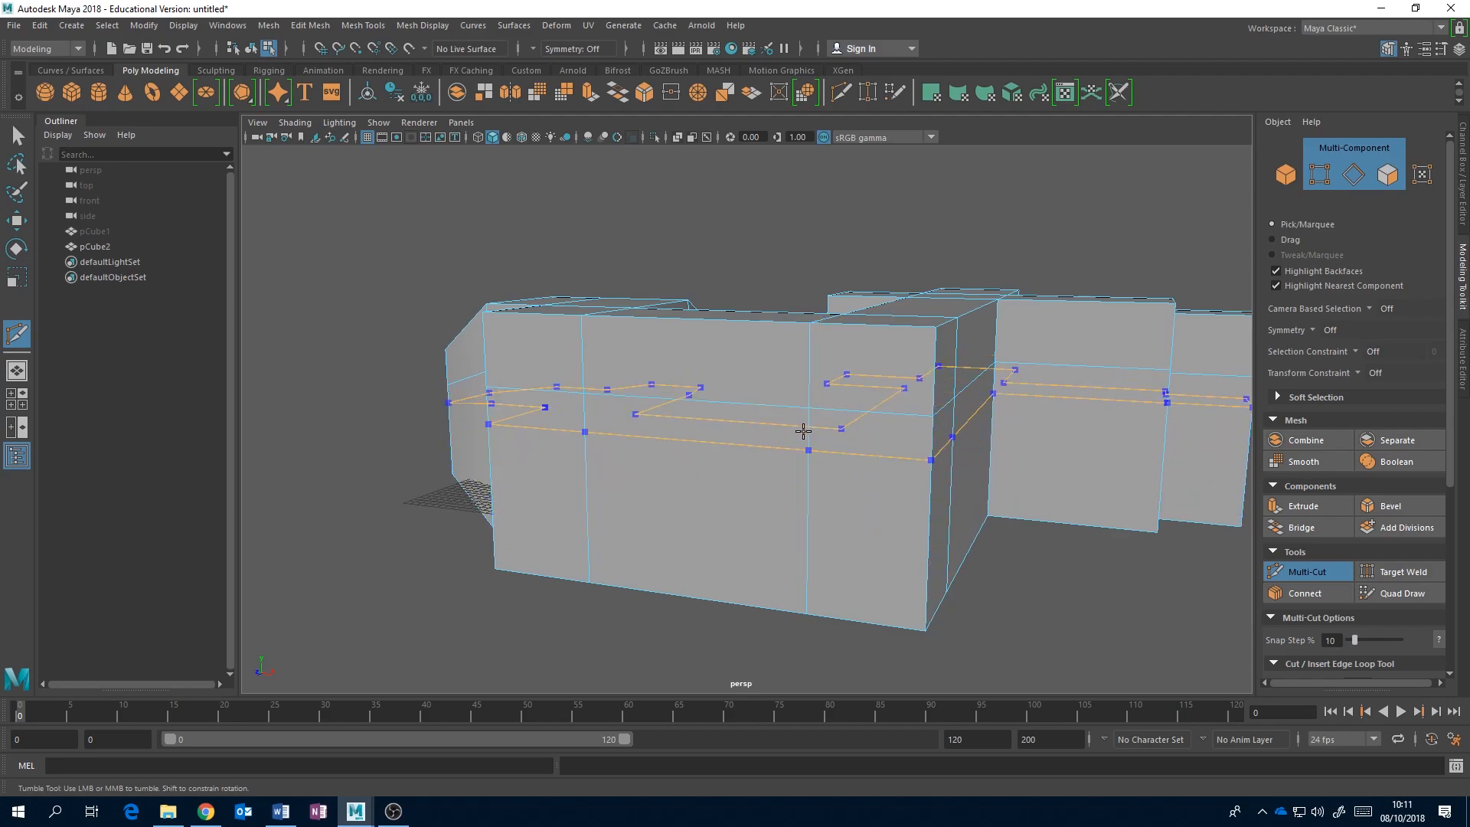
mouse_move(814, 444)
left_mouse_down("alt")
mouse_move(846, 470)
mouse_move(803, 420)
left_mouse_up("alt")
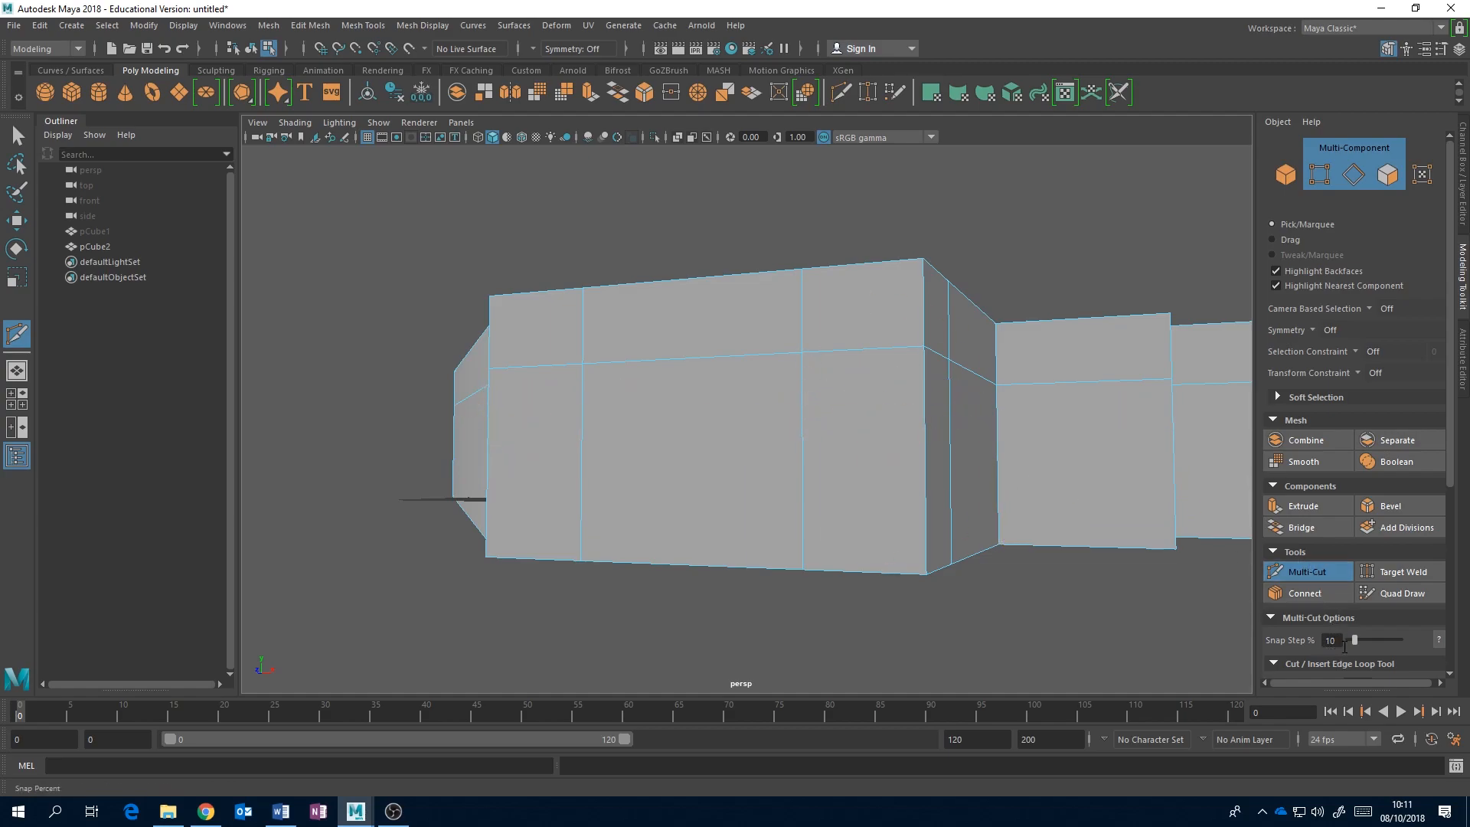
Step: Set Multi-Cut's Snap Step to 10% and insert a second horizontal edge loop midway between the first loop and the block's bottom edge
double_click(1332, 640)
type("30")
key("Return")
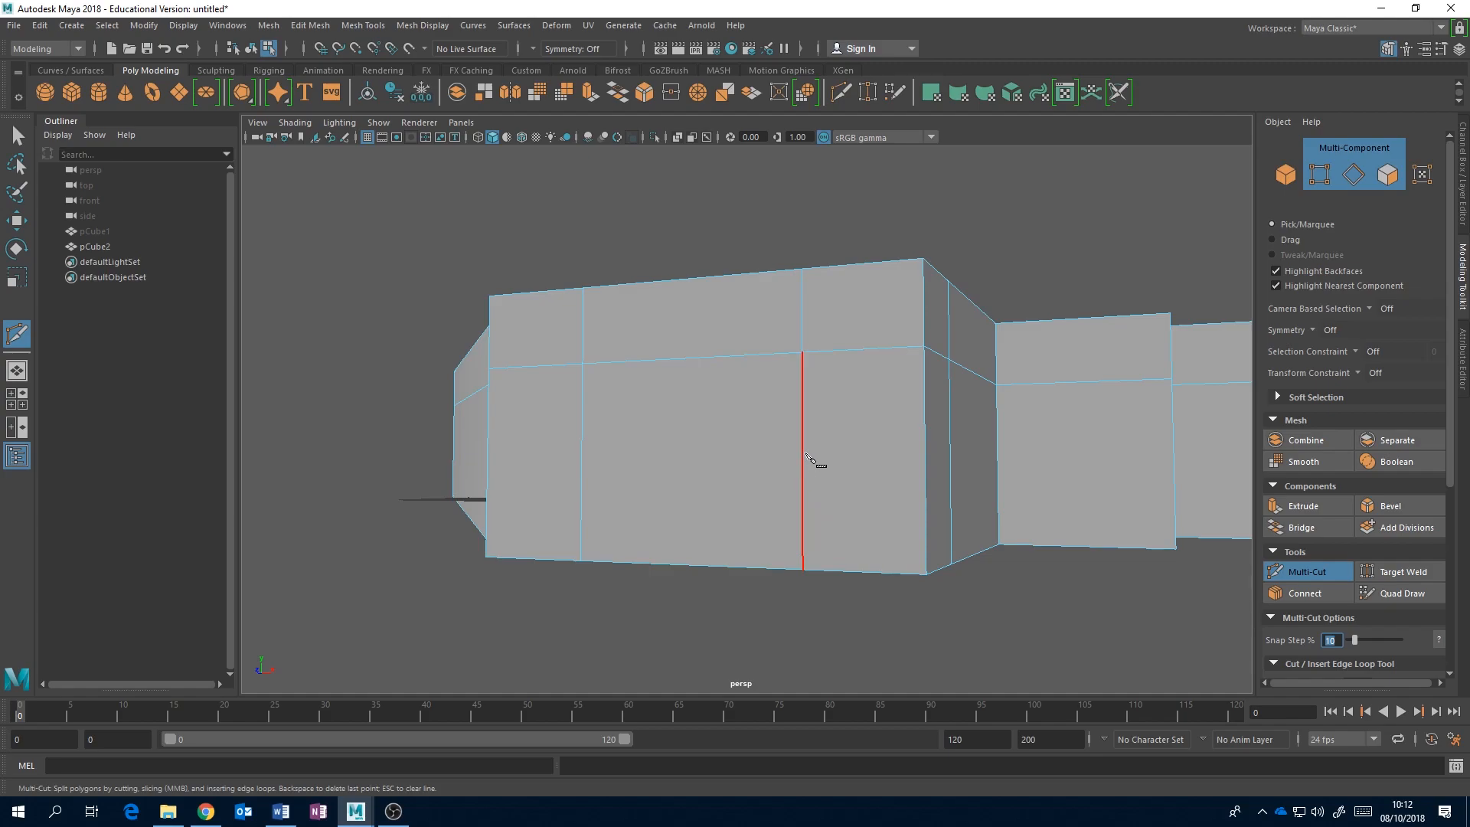
left_click(804, 458)
left_click(802, 460, "ctrl")
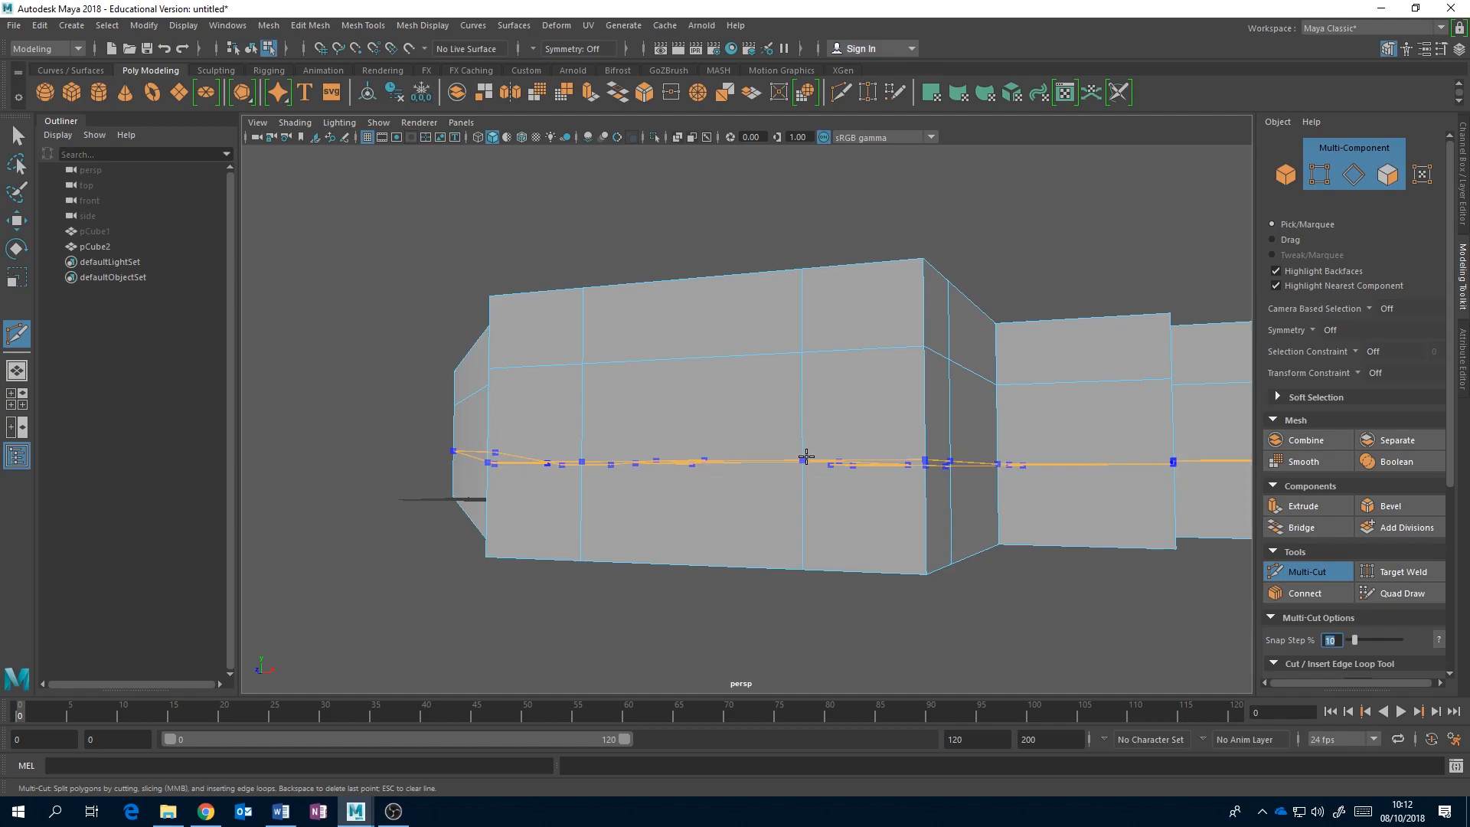
left_click_drag(918, 518, 947, 536, "alt")
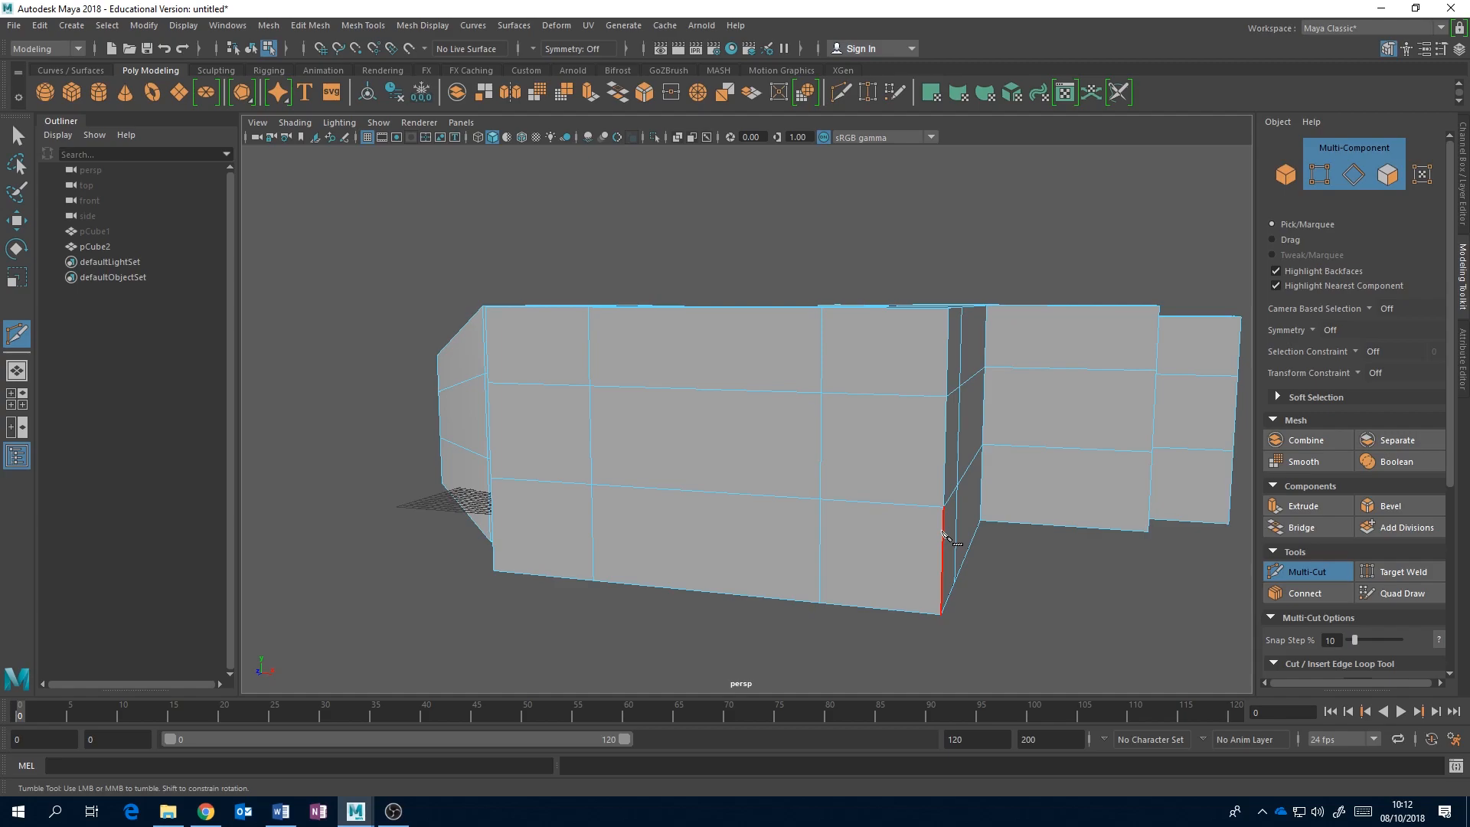
Step: Preview a vertical Multi-Cut edge loop on the narrow section between the block's front outer corner and the adjacent existing loop
key("alt+Tab")
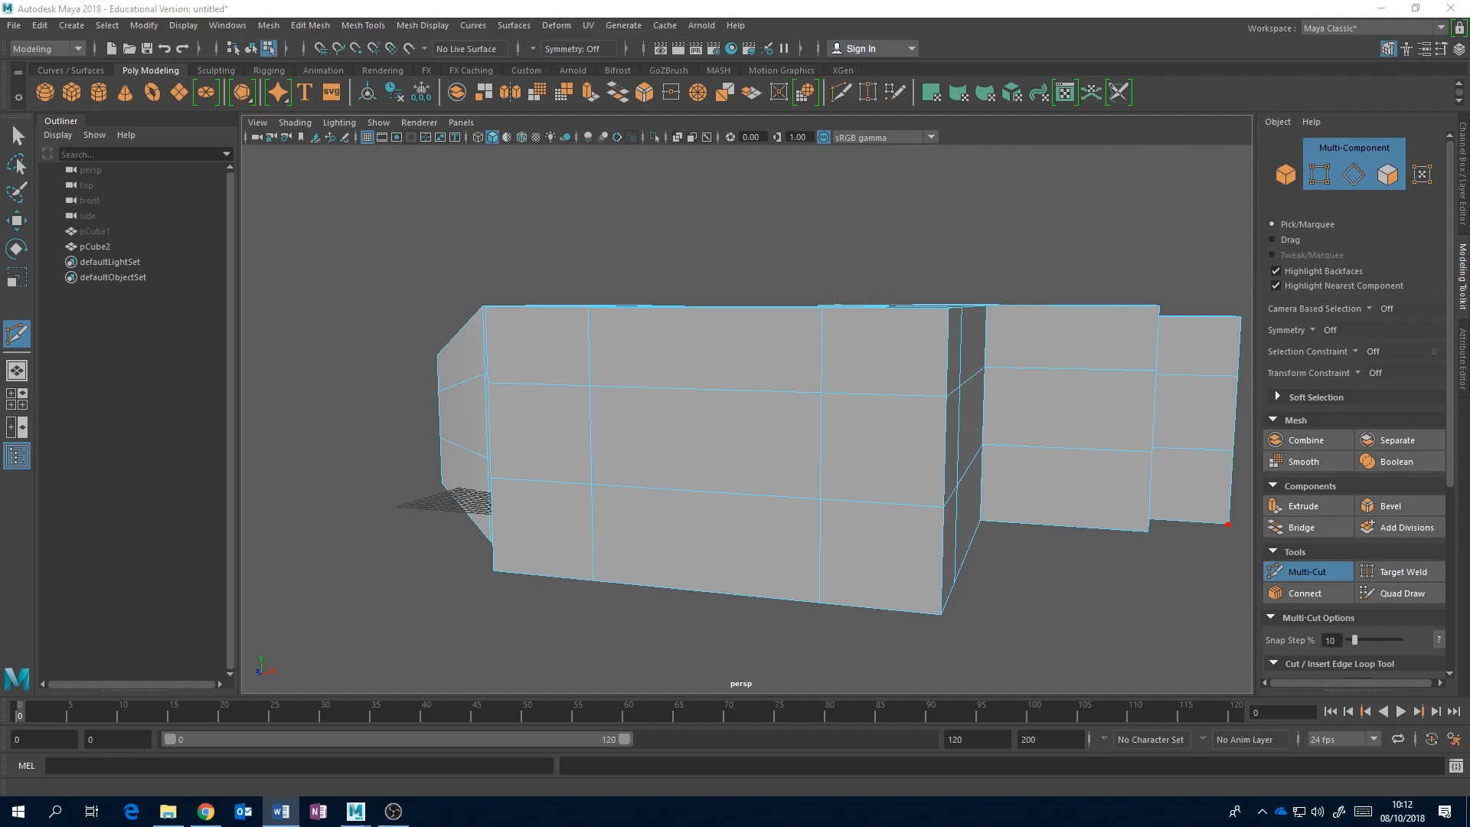
left_click_drag(1197, 499, 945, 516, "alt")
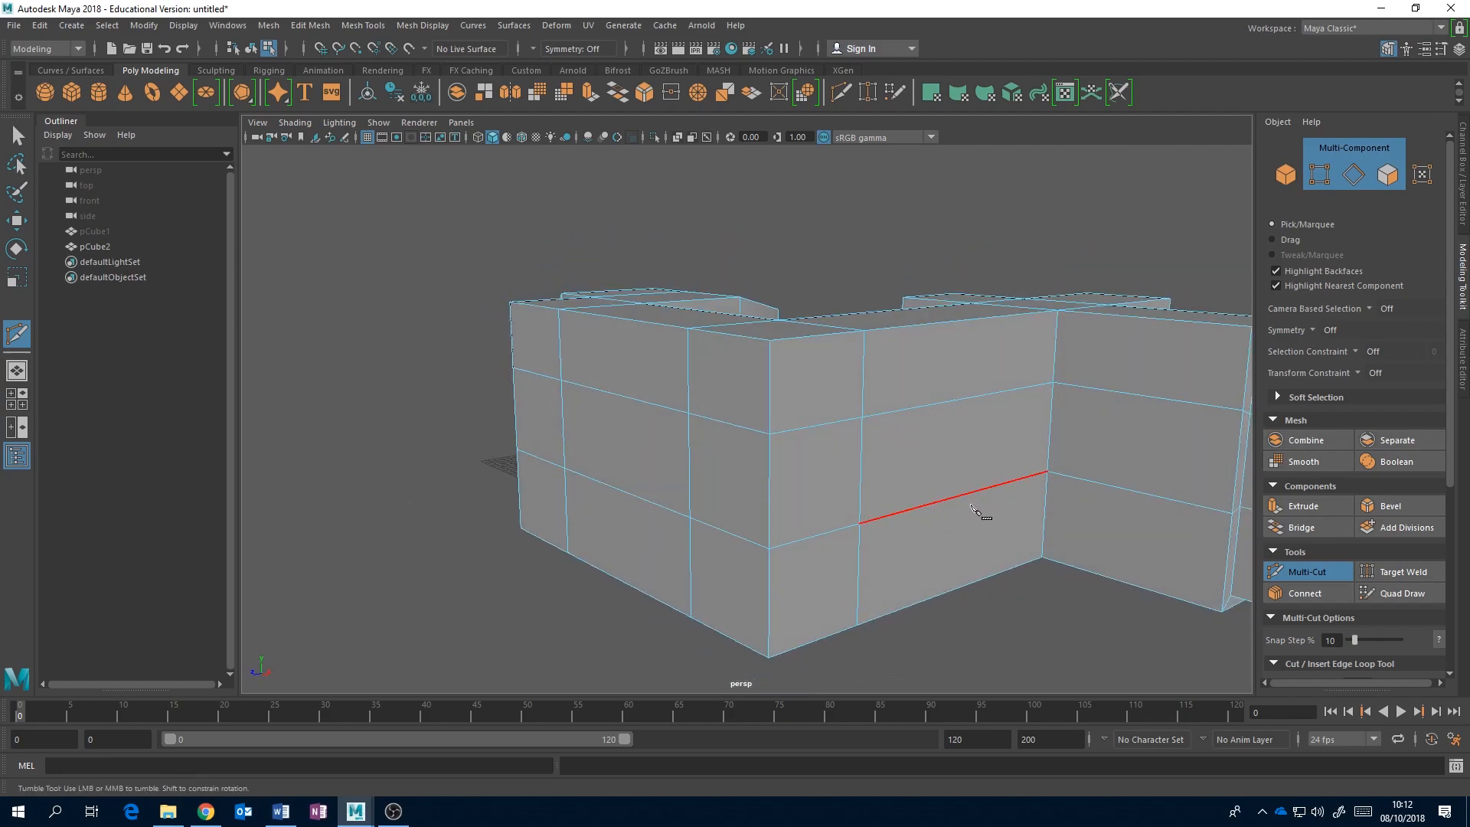
left_click(860, 522)
key("Escape")
left_click_drag(888, 469, 996, 493, "alt")
left_click(899, 446)
key("Escape")
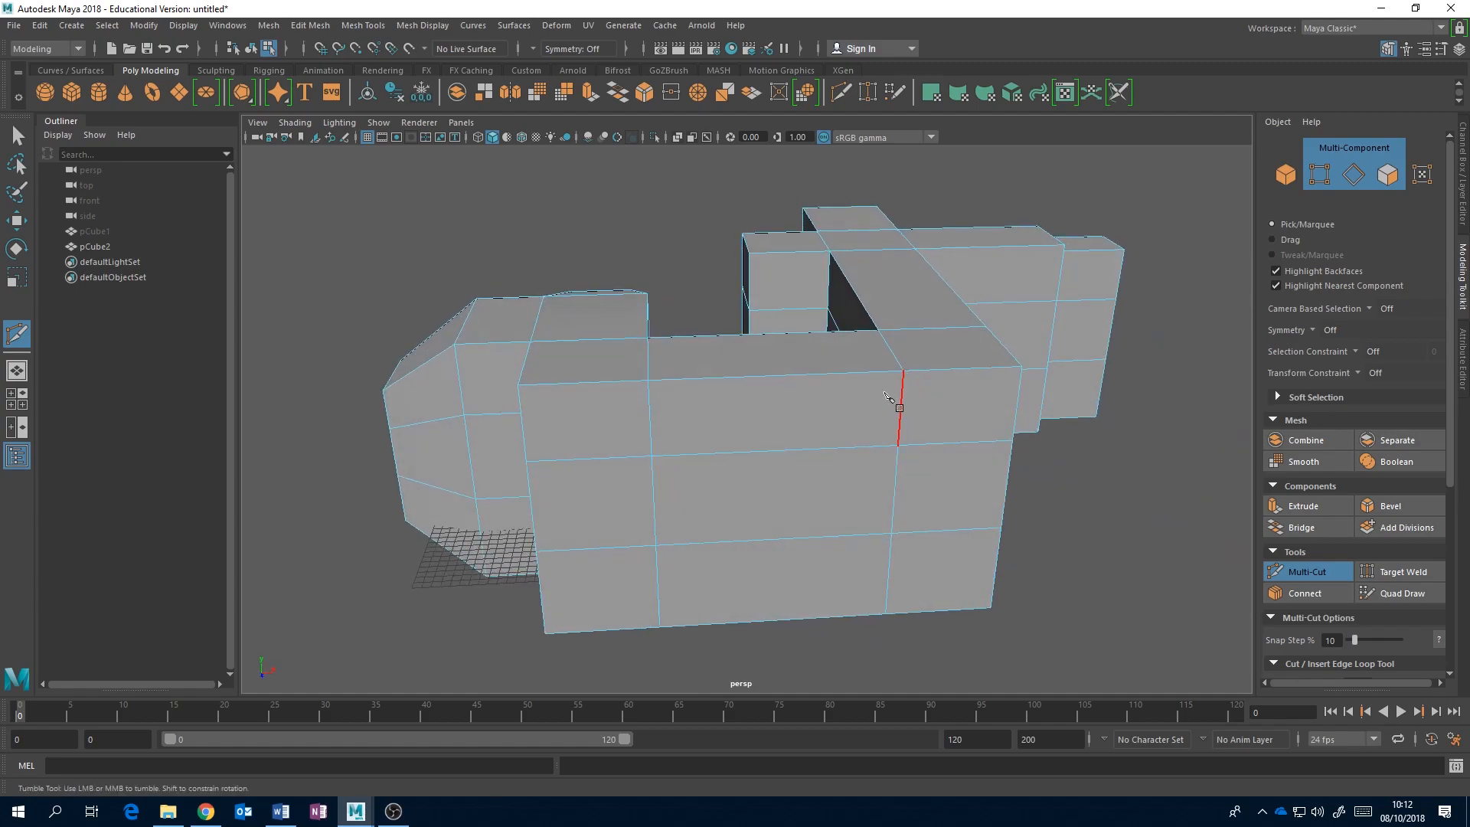
left_click_drag(1018, 395, 936, 410, "alt")
left_click(870, 411)
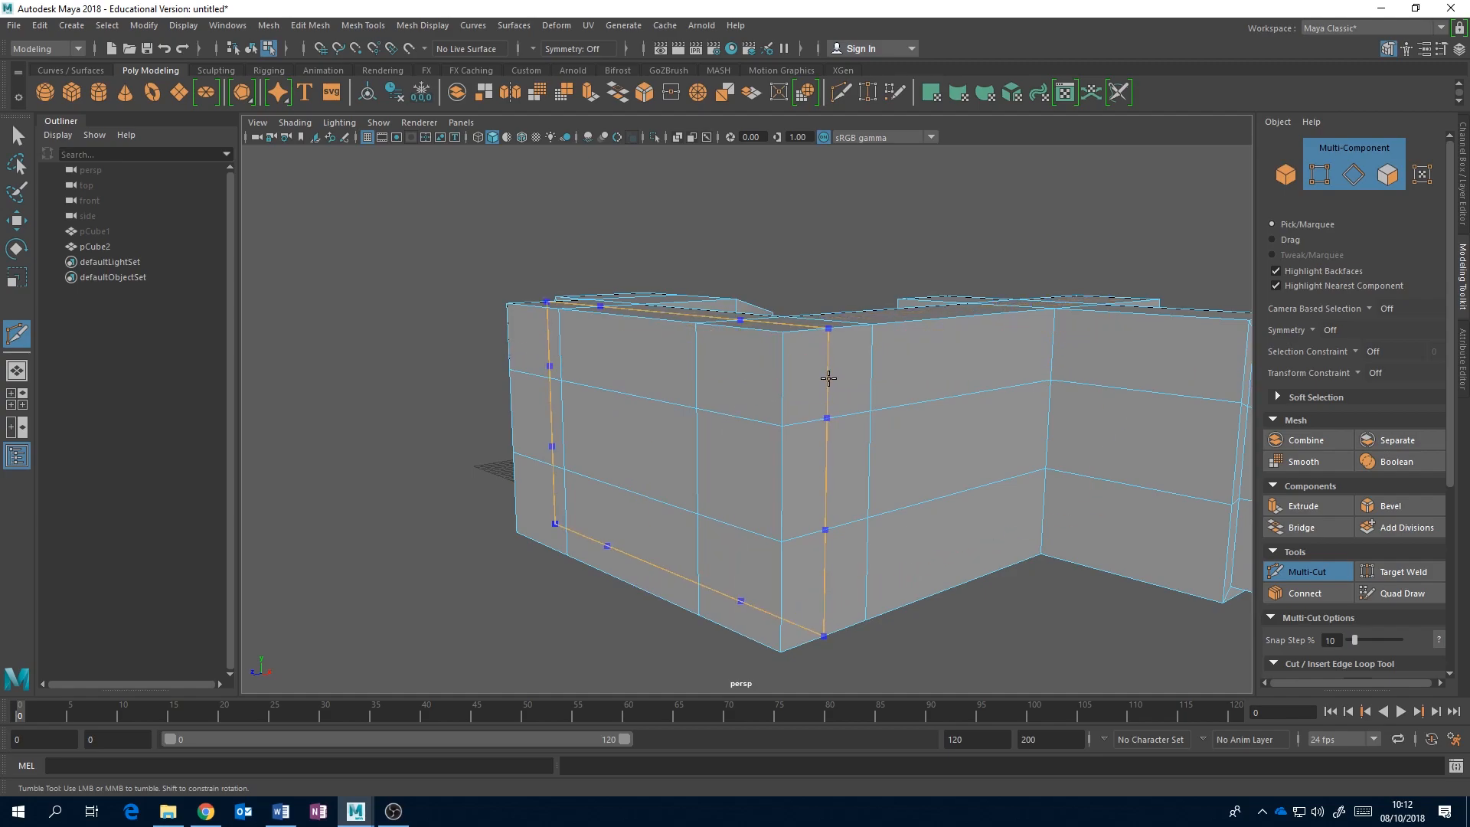
Step: Preview a horizontal edge loop between the block's top edge and the upper existing loop
left_click_drag(1148, 368, 1141, 373, "alt")
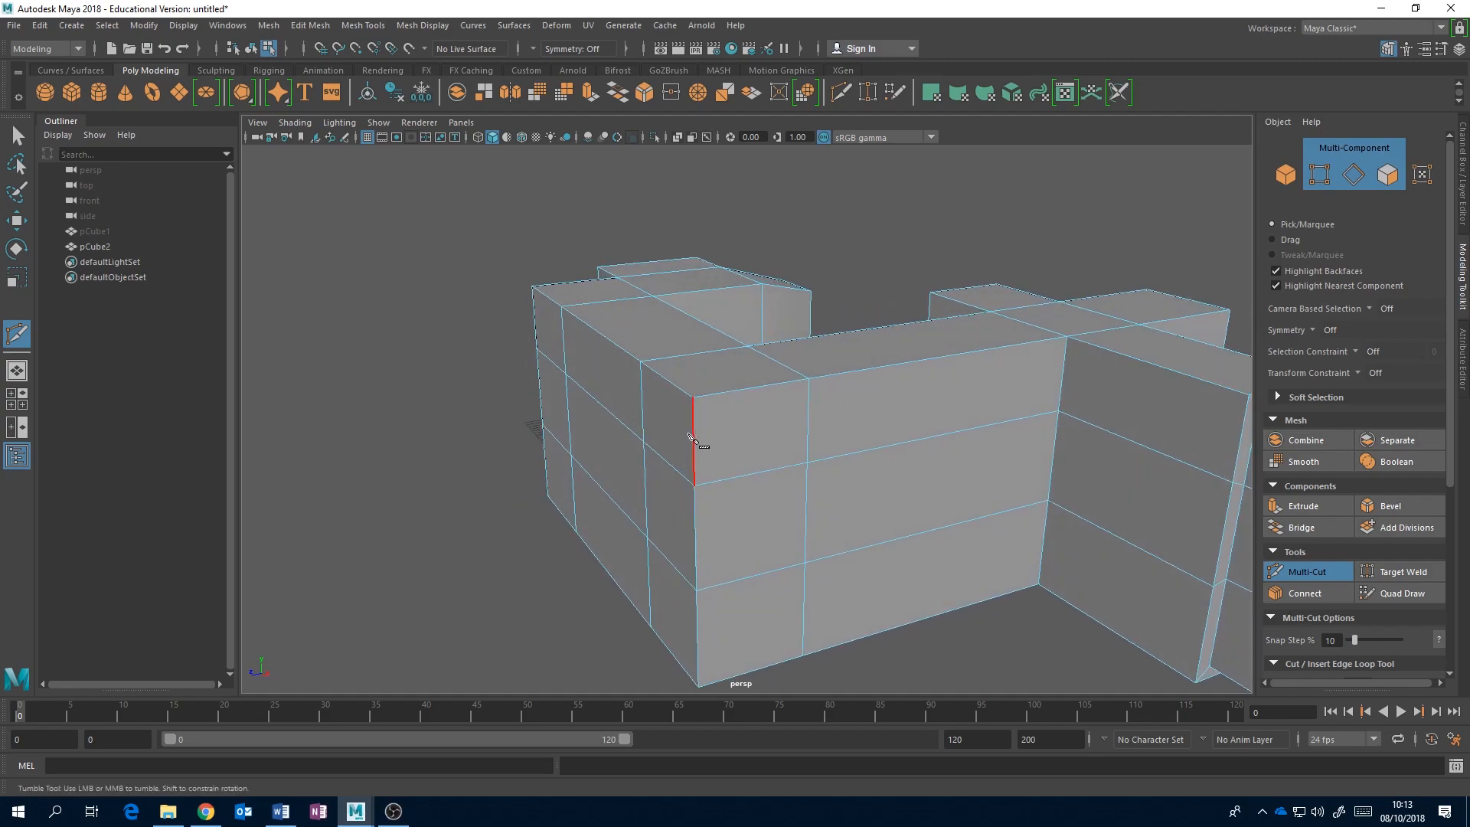
middle_click_drag(1217, 425, 934, 387, "alt")
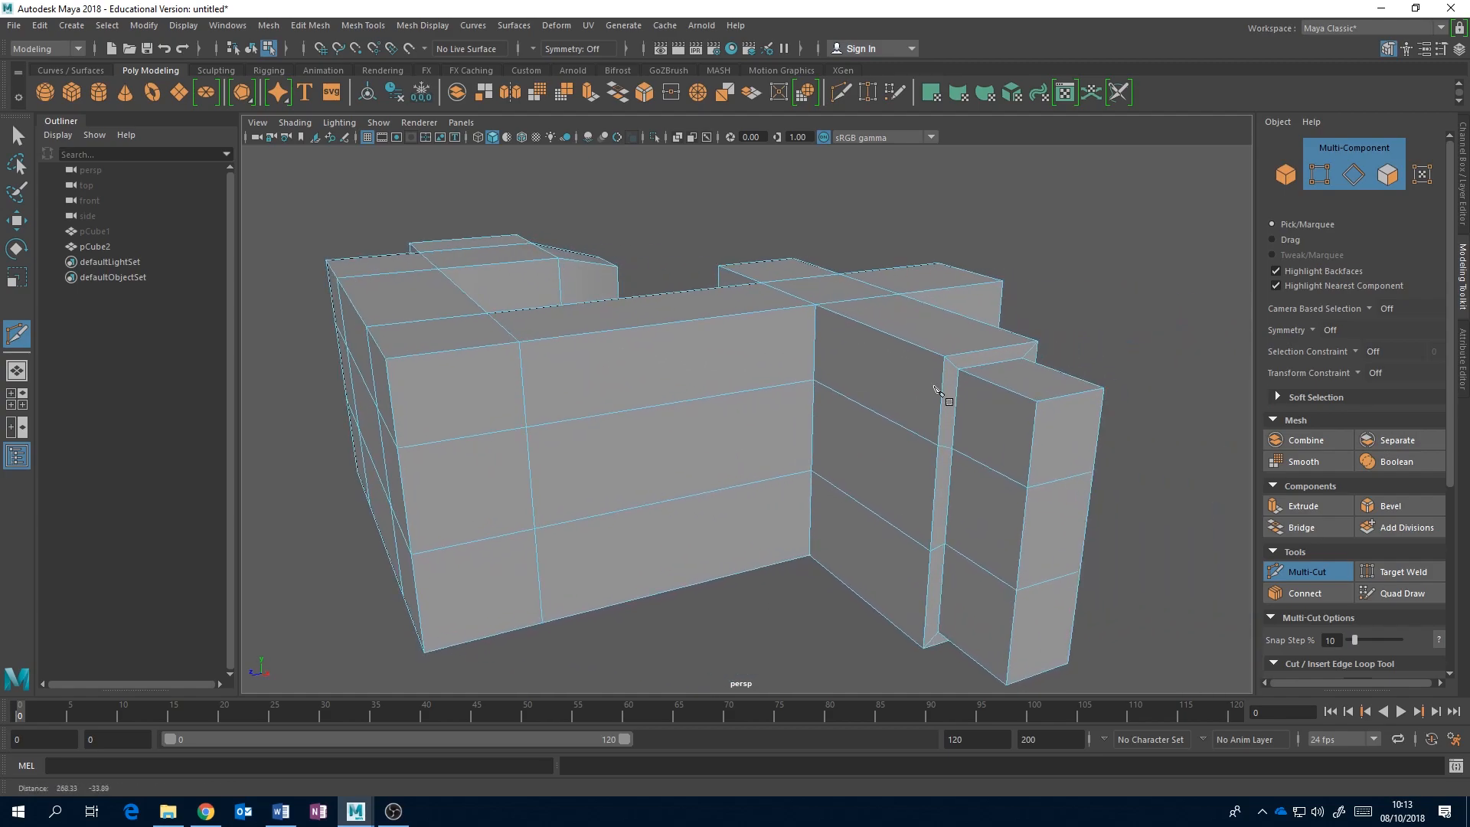
left_click(523, 400, "ctrl")
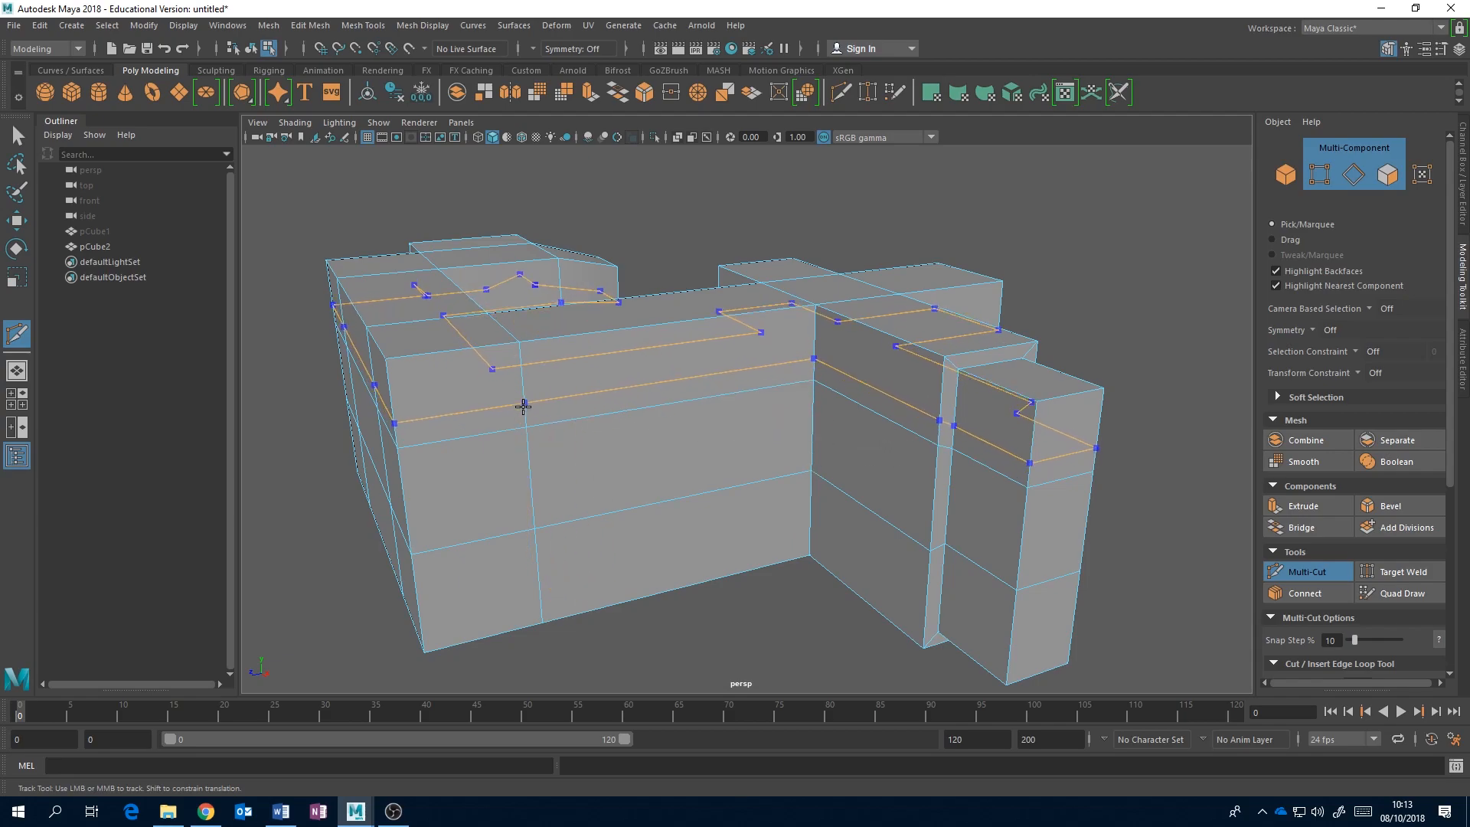
middle_click_drag(594, 433, 692, 444, "alt")
left_click_drag(643, 459, 746, 420, "alt")
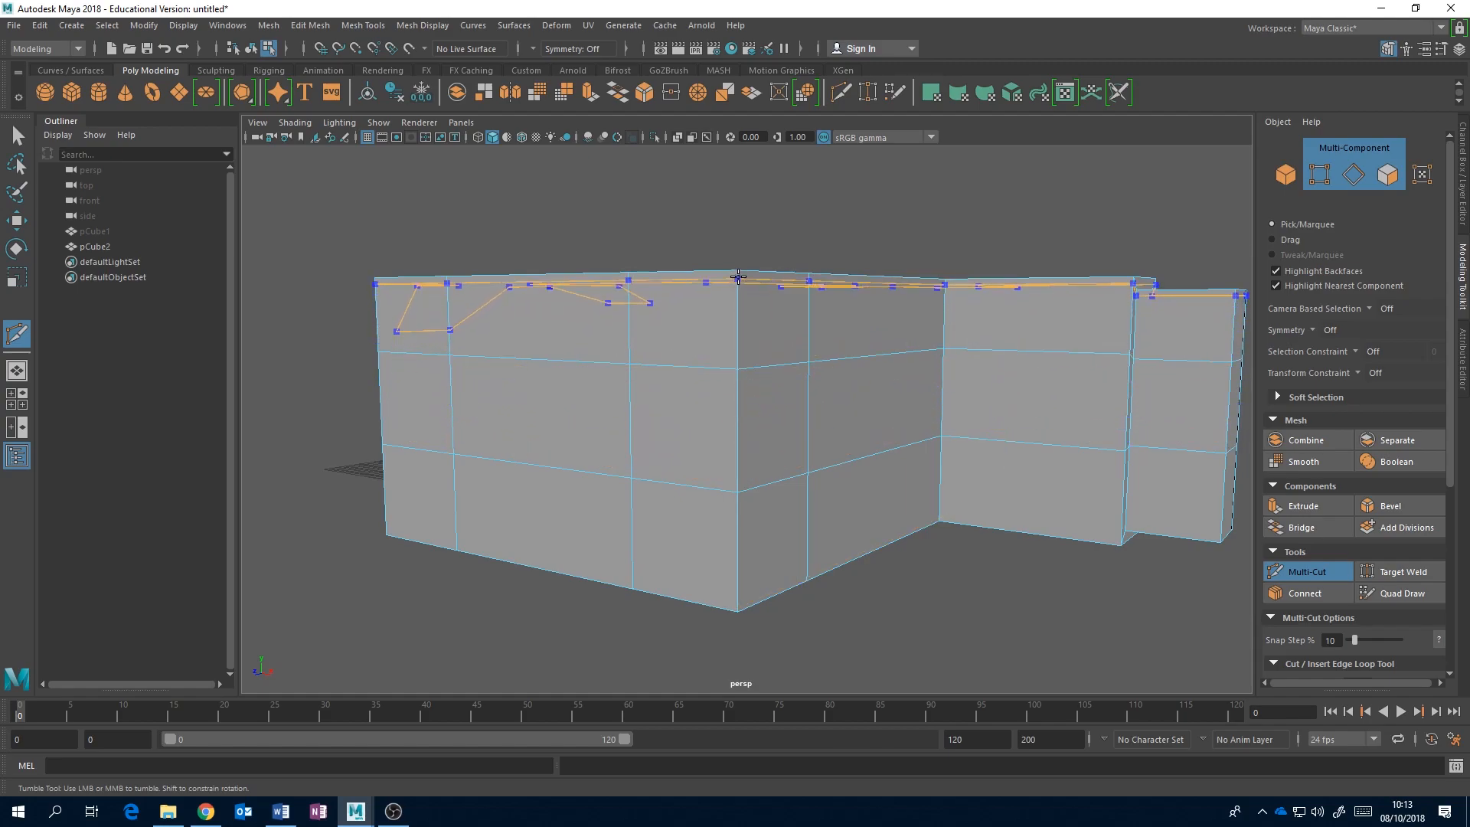
Step: Preview a horizontal edge loop running tightly below the block's top edge around the outer walls
left_click_drag(739, 284, 742, 318, "alt")
right_click_drag(742, 318, 794, 334, "alt")
left_click(759, 356, "ctrl")
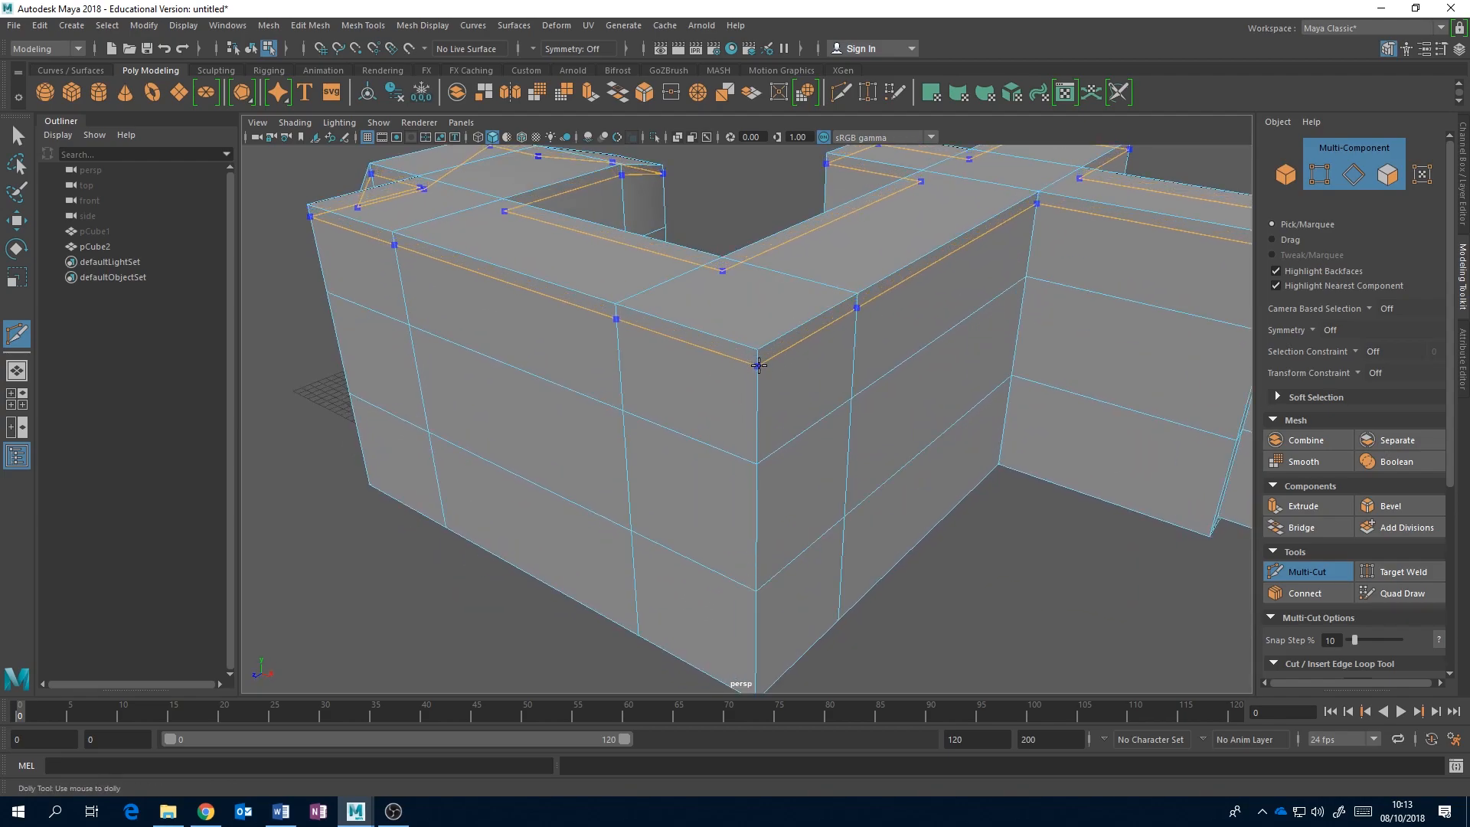
left_click_drag(842, 393, 846, 363, "alt")
middle_click_drag(848, 364, 846, 415, "alt")
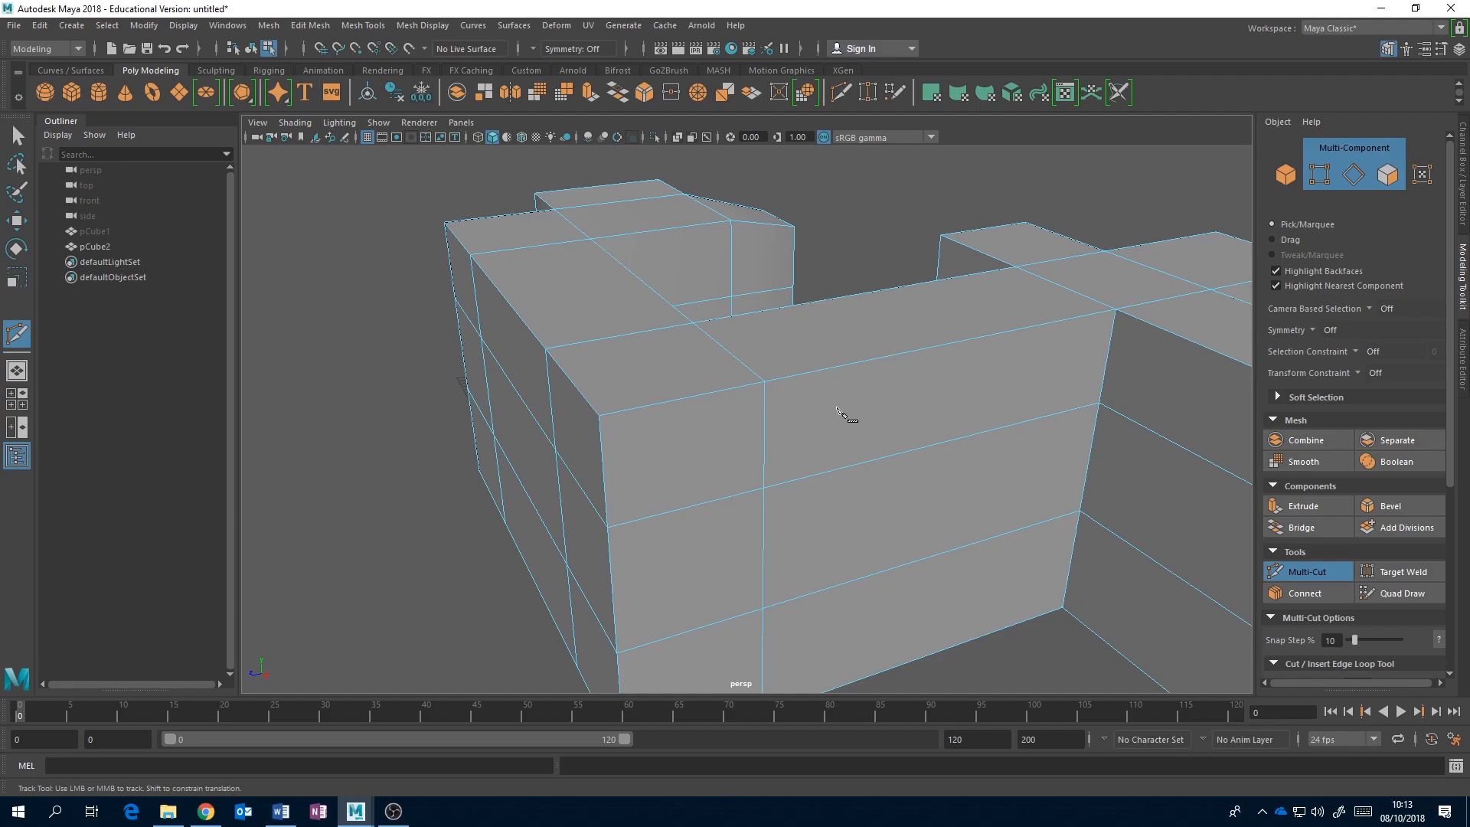
Step: Preview an edge loop hugging the block's outer corner edge and running across the top face close to the rim
left_click(598, 422, "ctrl")
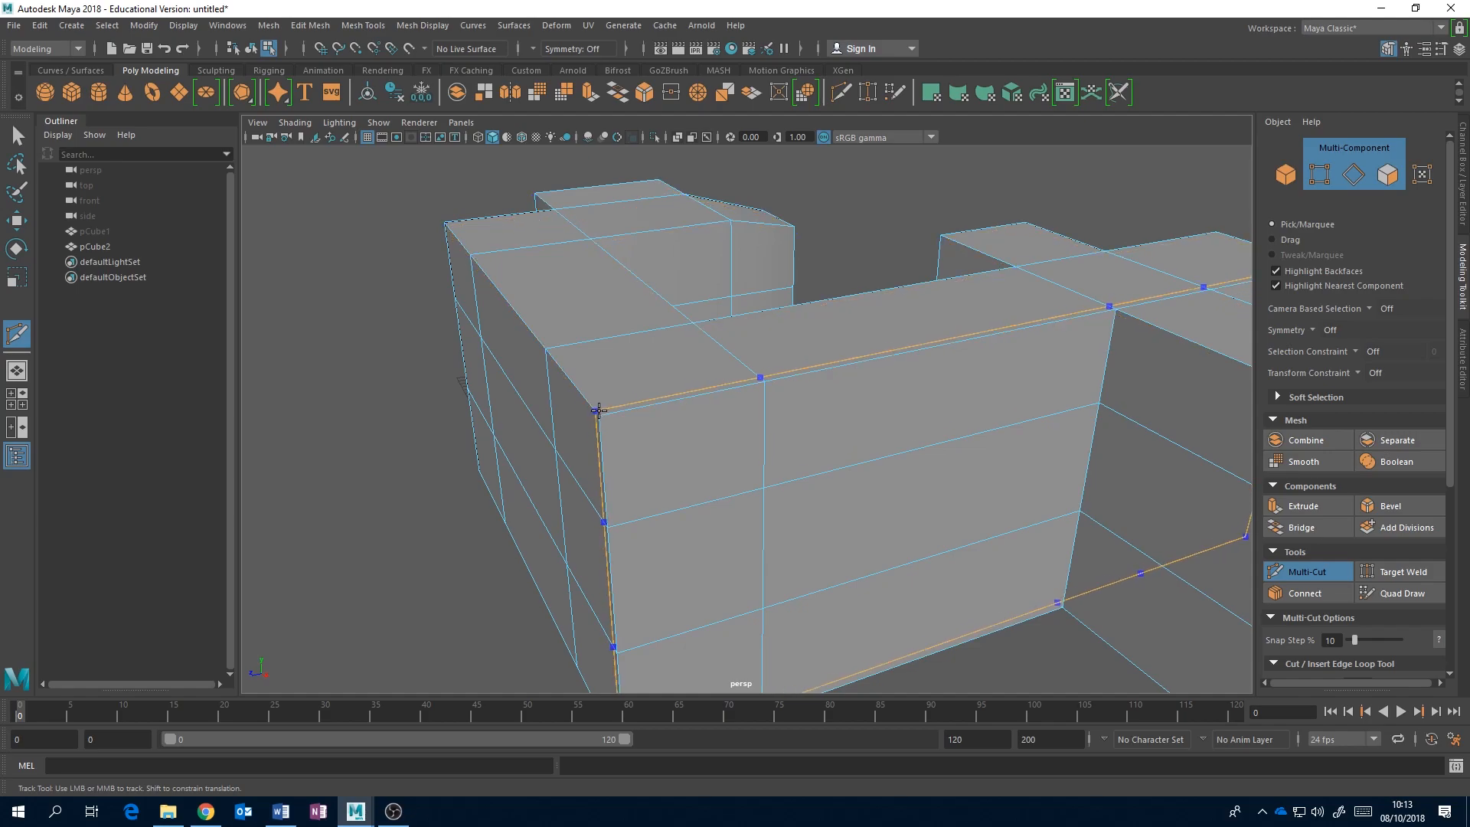
left_click_drag(686, 439, 794, 467, "alt")
scroll(790, 470, "down", 5)
left_click_drag(969, 414, 779, 454, "alt")
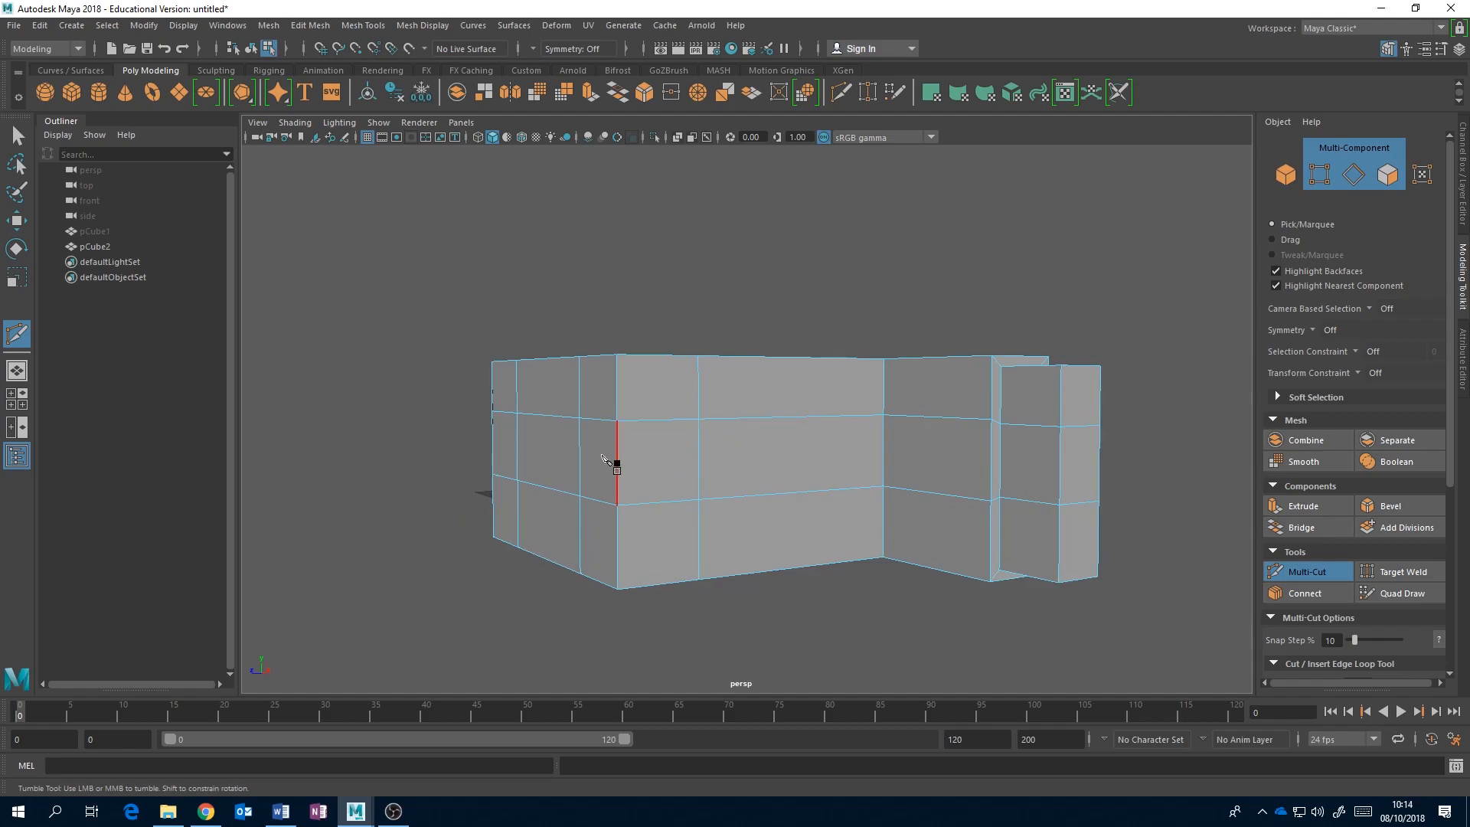
left_click_drag(682, 383, 978, 460, "alt")
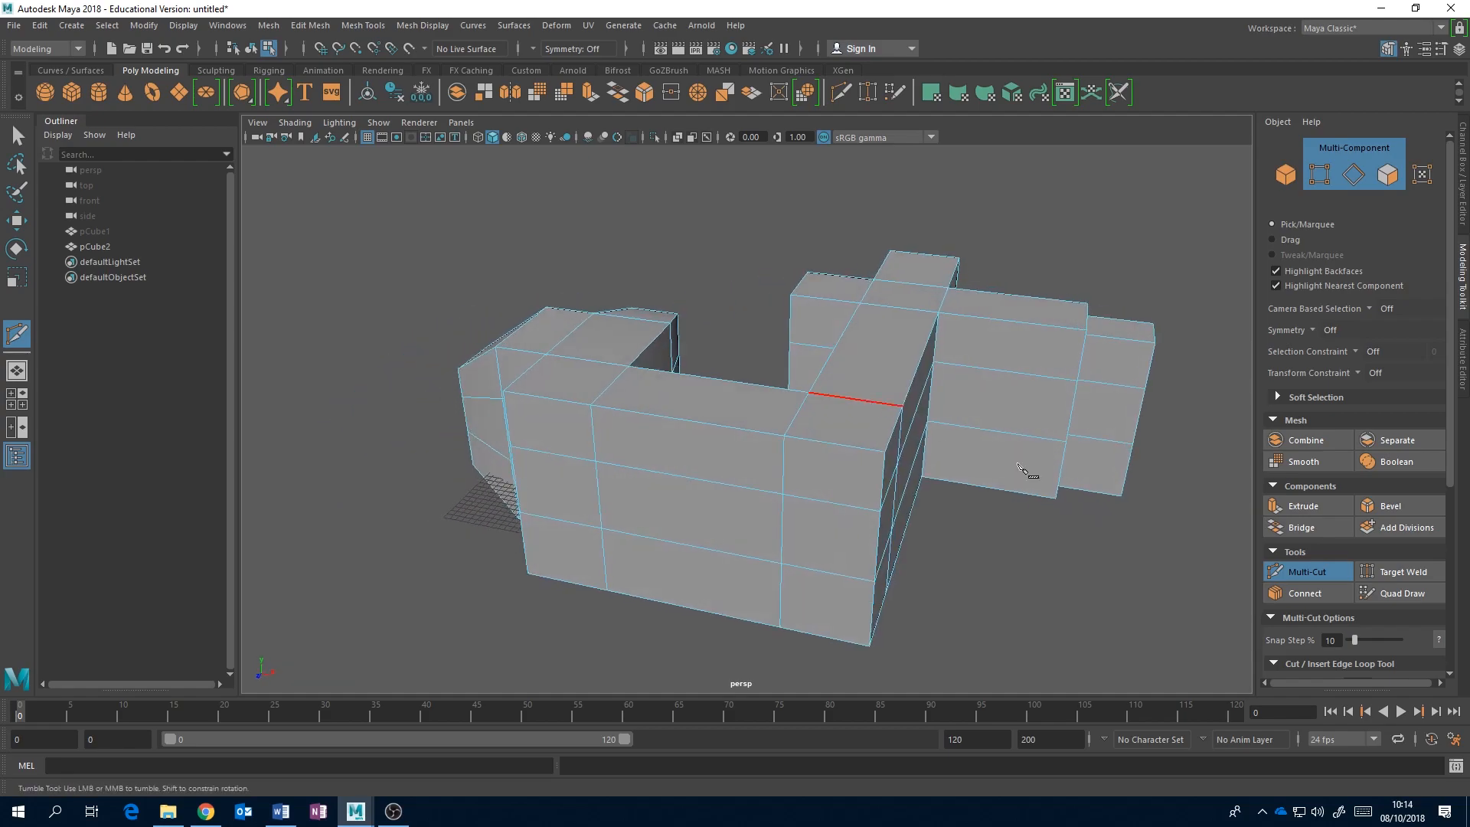
Step: Leave Multi-Cut, select the whole block in object mode and delete it
left_click(1307, 572)
left_click_drag(1110, 536, 920, 482, "alt")
right_click_drag(851, 503, 914, 354)
mouse_move(925, 425)
left_mouse_down("alt")
mouse_move(922, 384)
mouse_move(928, 403)
left_mouse_up("alt")
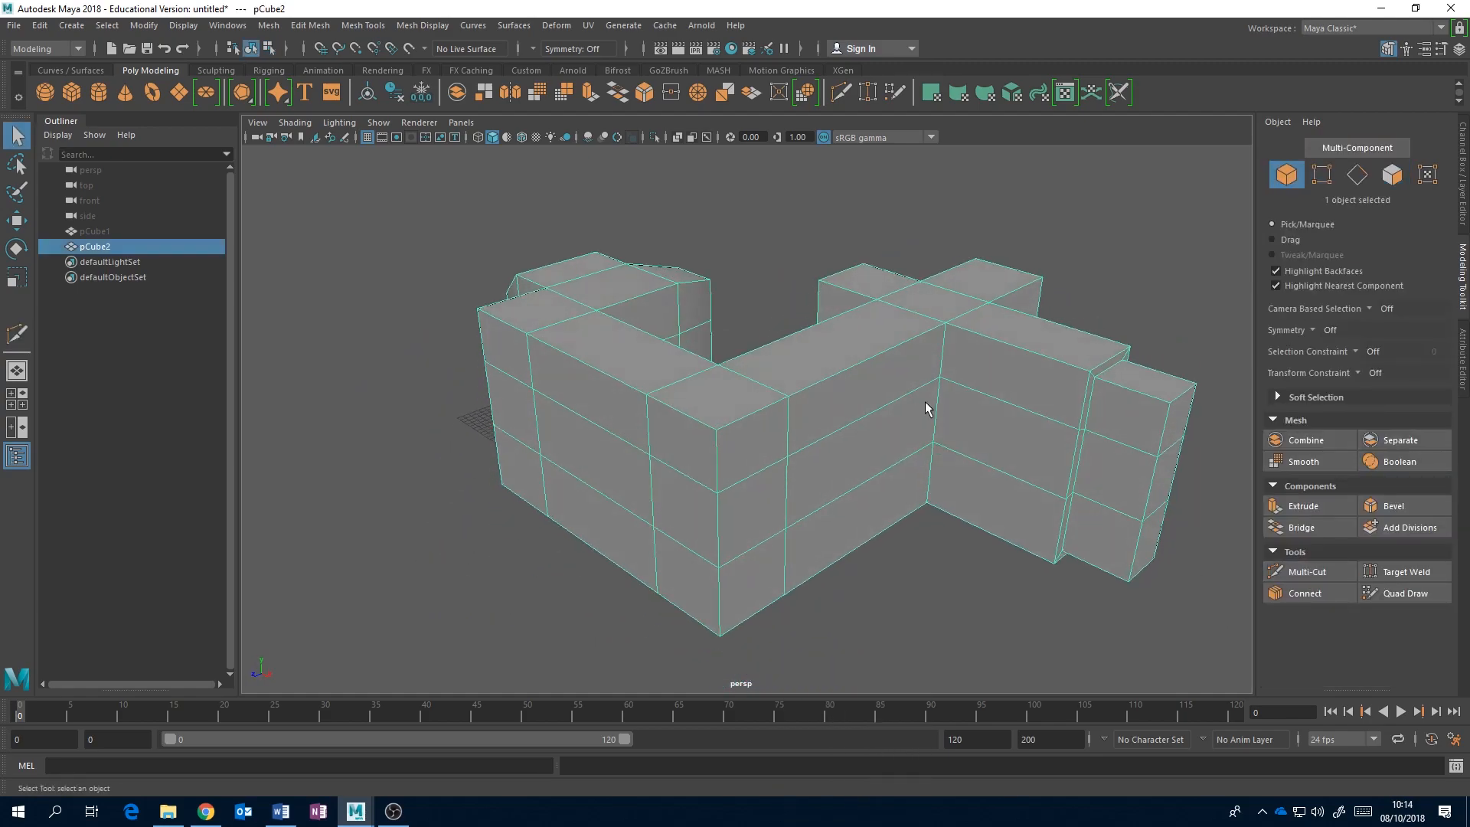
key("Delete")
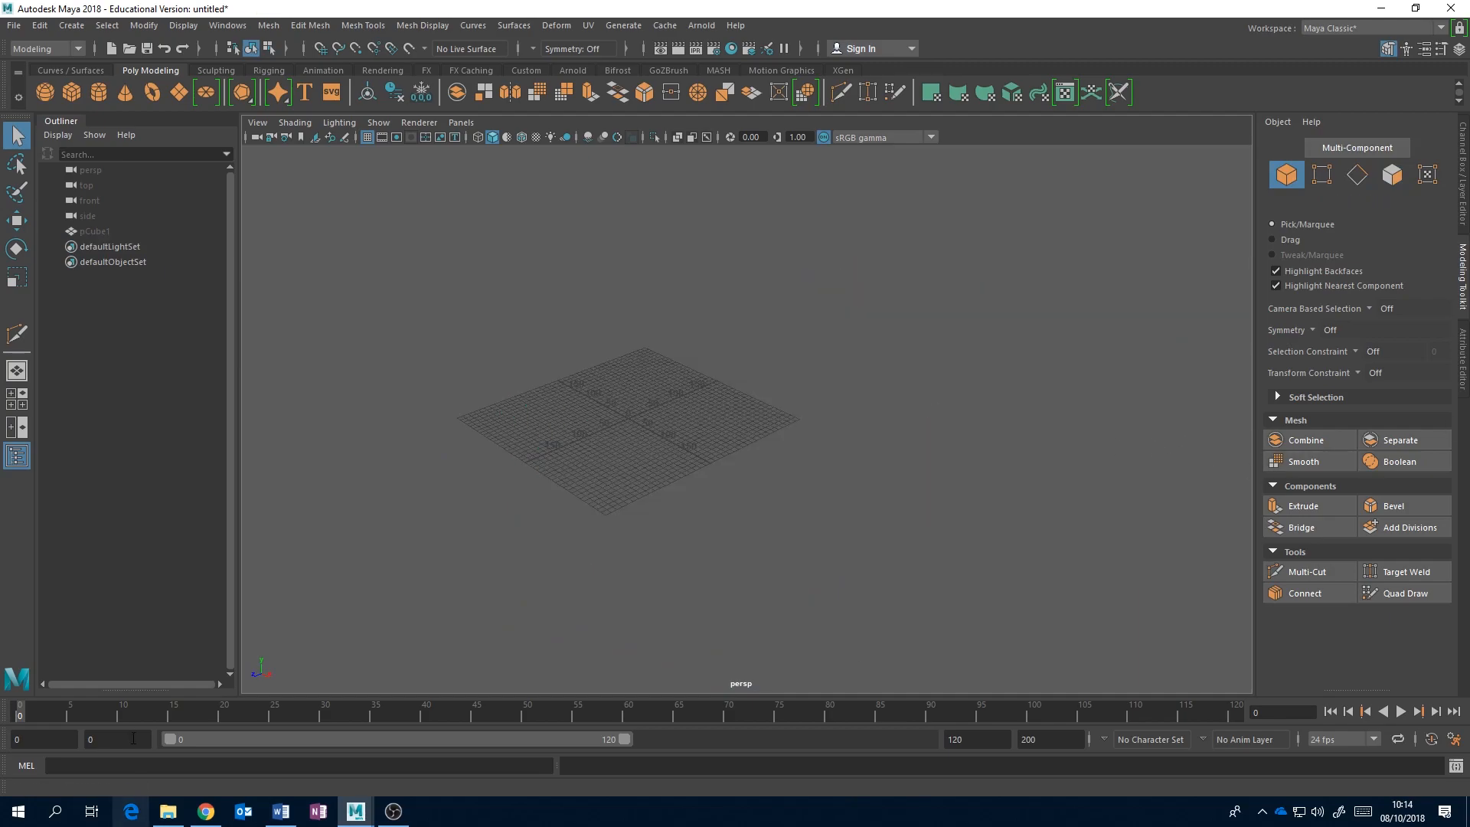
Step: Switch to Chrome and search Google Images for "fork"
left_click(206, 811)
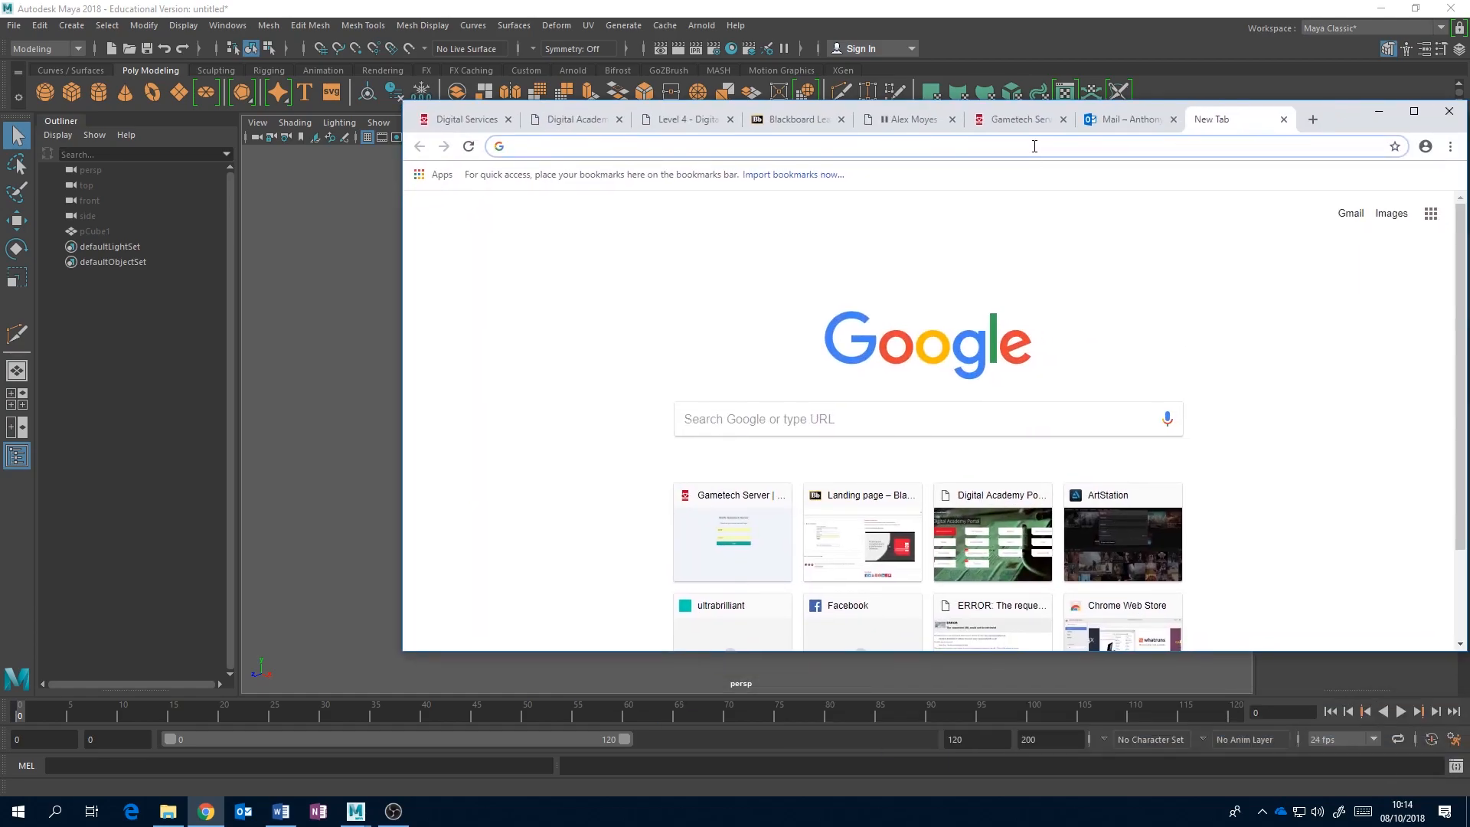
left_click(1034, 147)
type("fork")
key("Return")
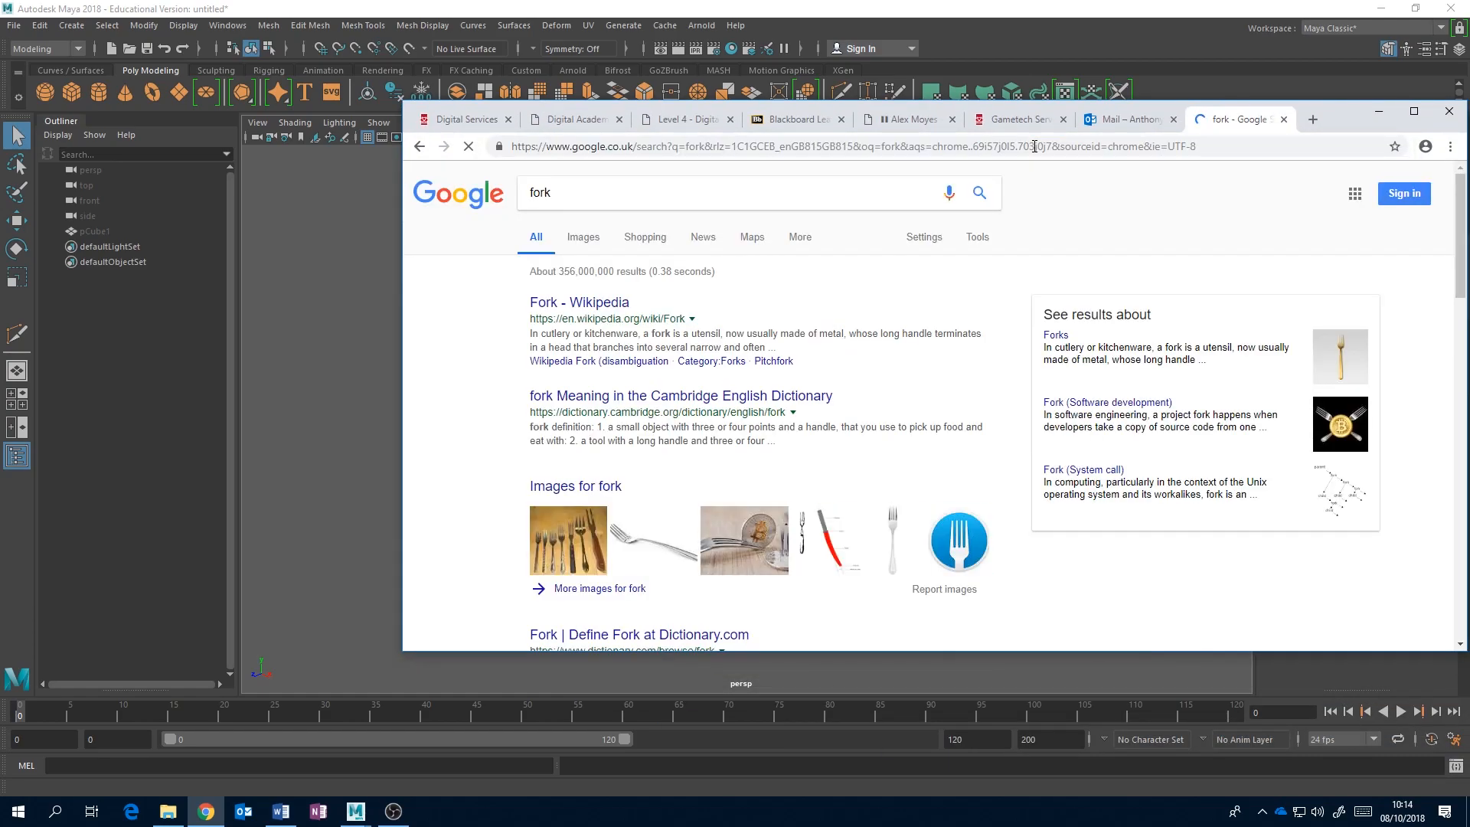
left_click(588, 239)
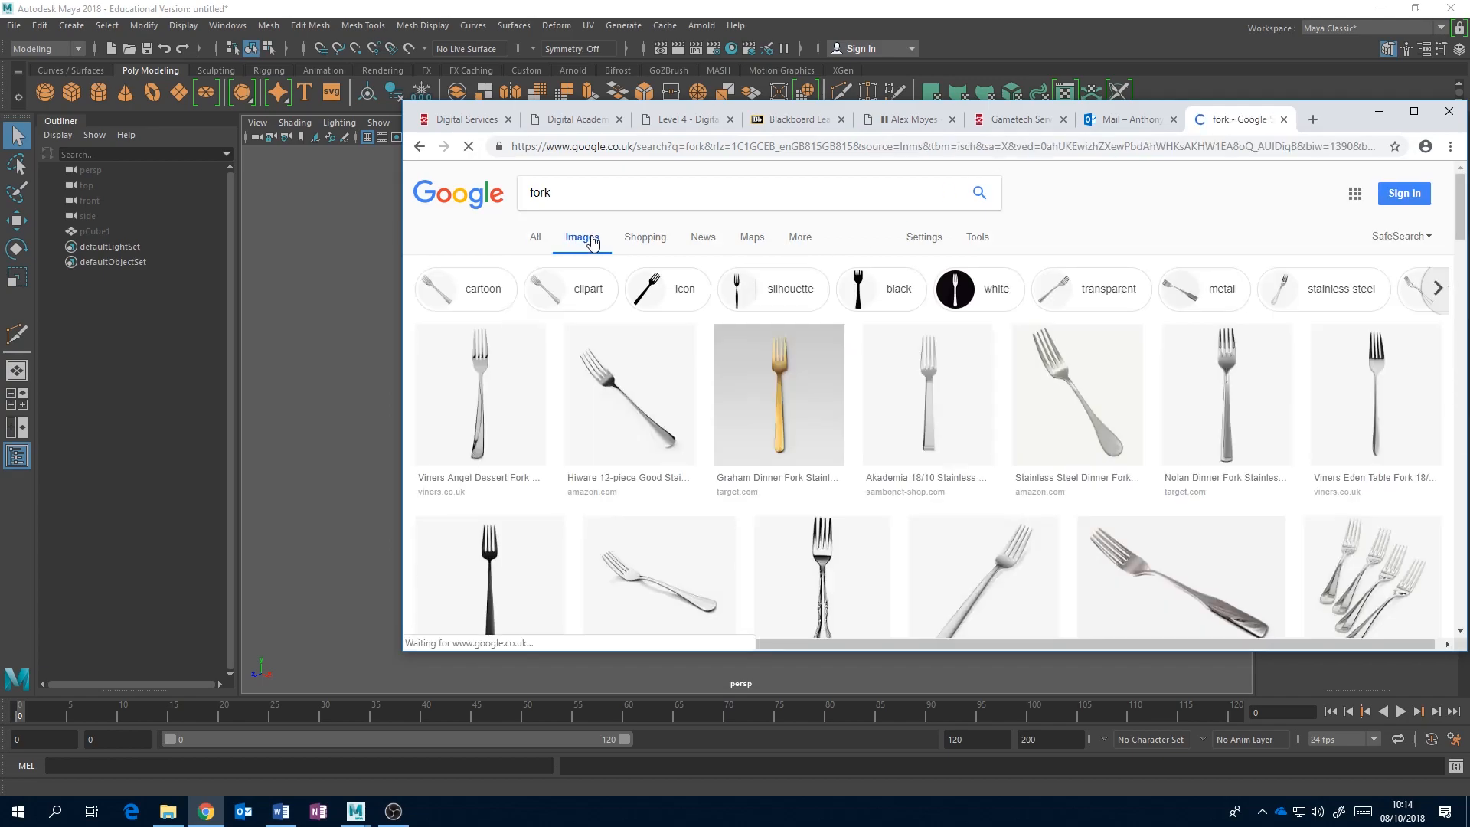
Step: Open the Pexels stainless steel fork photo as reference and move the browser window over the middle of the Maya viewport
scroll(791, 371, "down", 2)
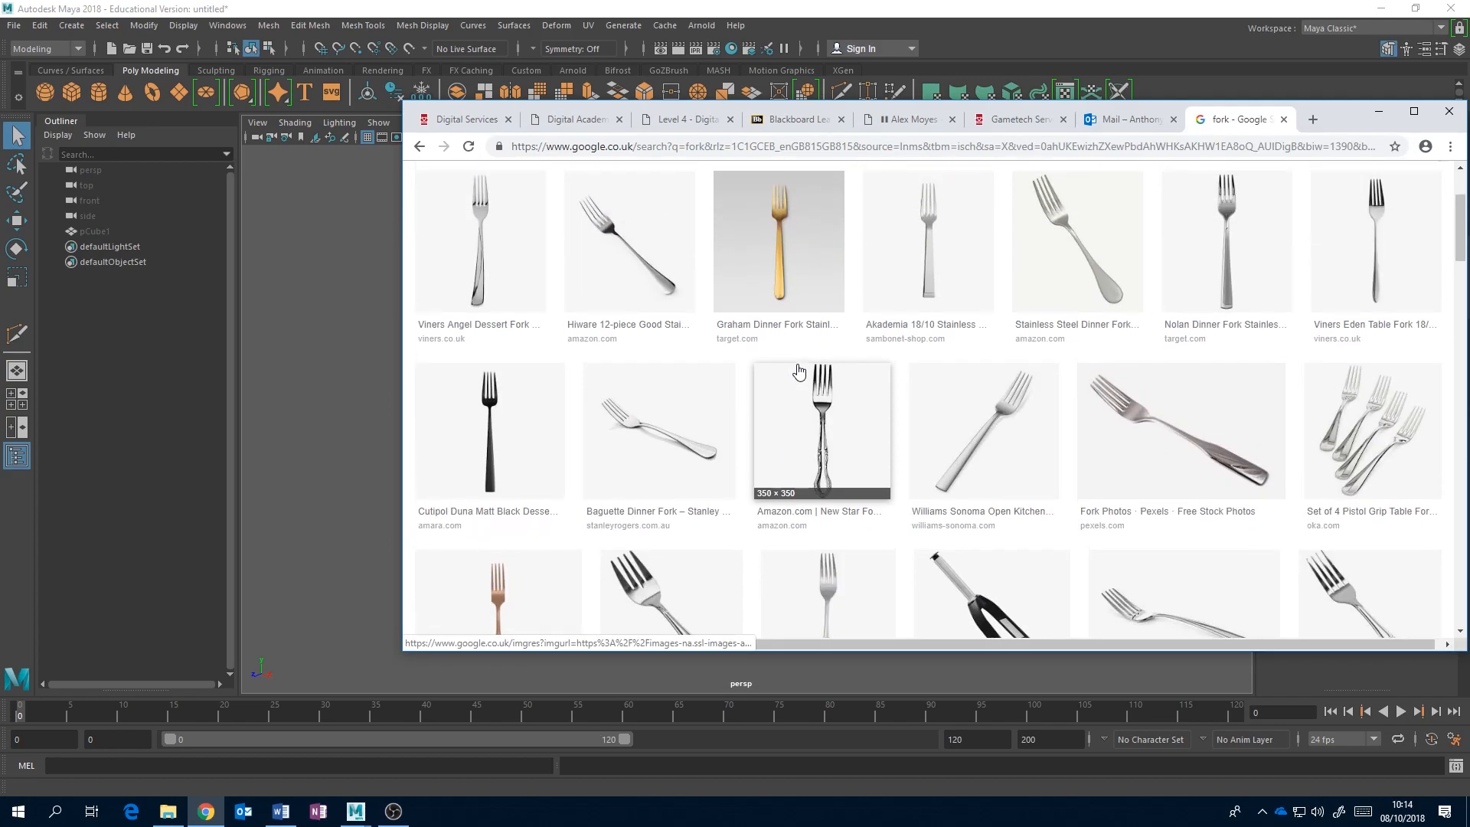
left_click(1178, 451)
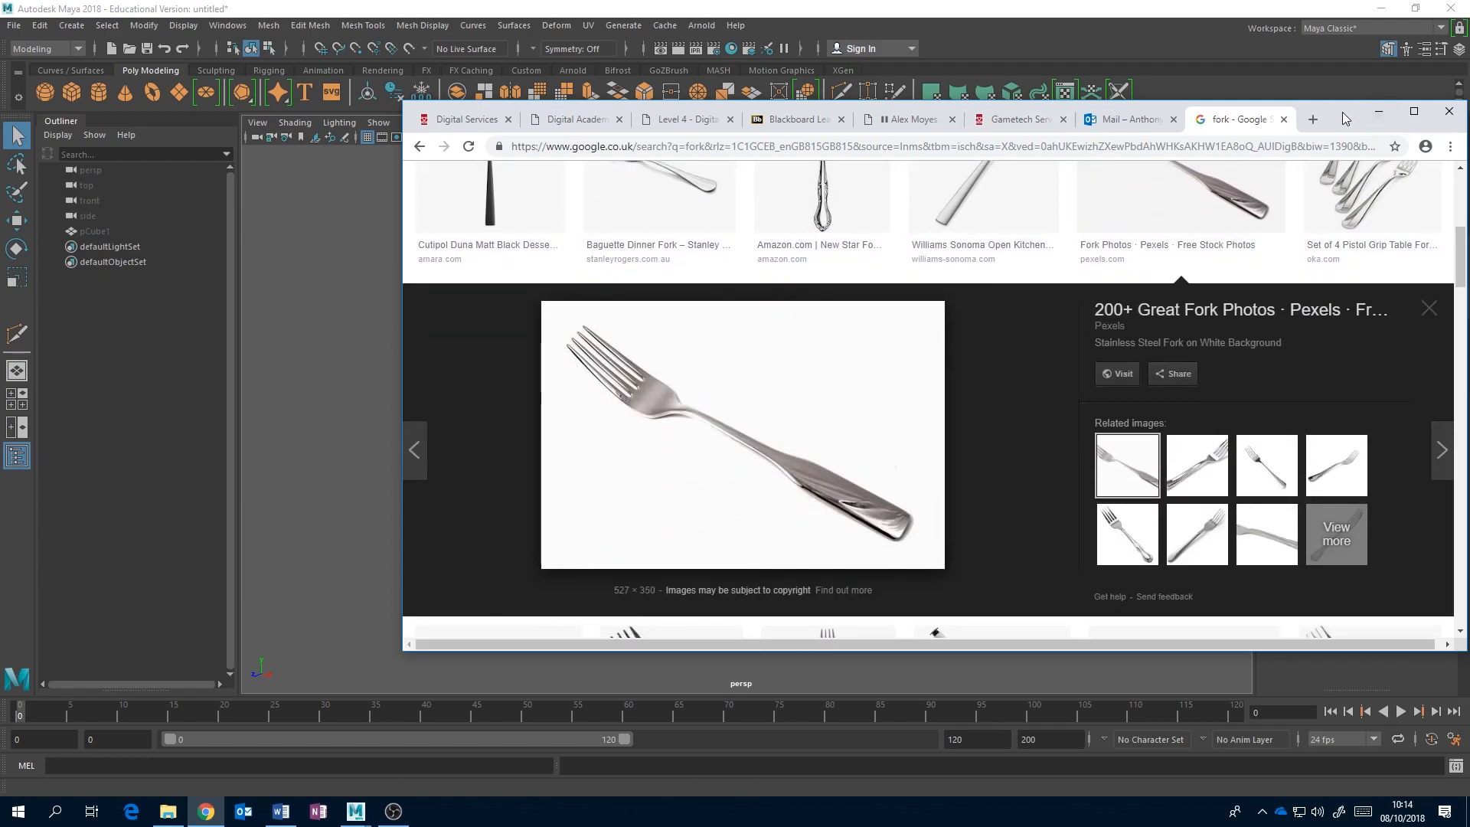
left_click_drag(1344, 112, 1137, 139)
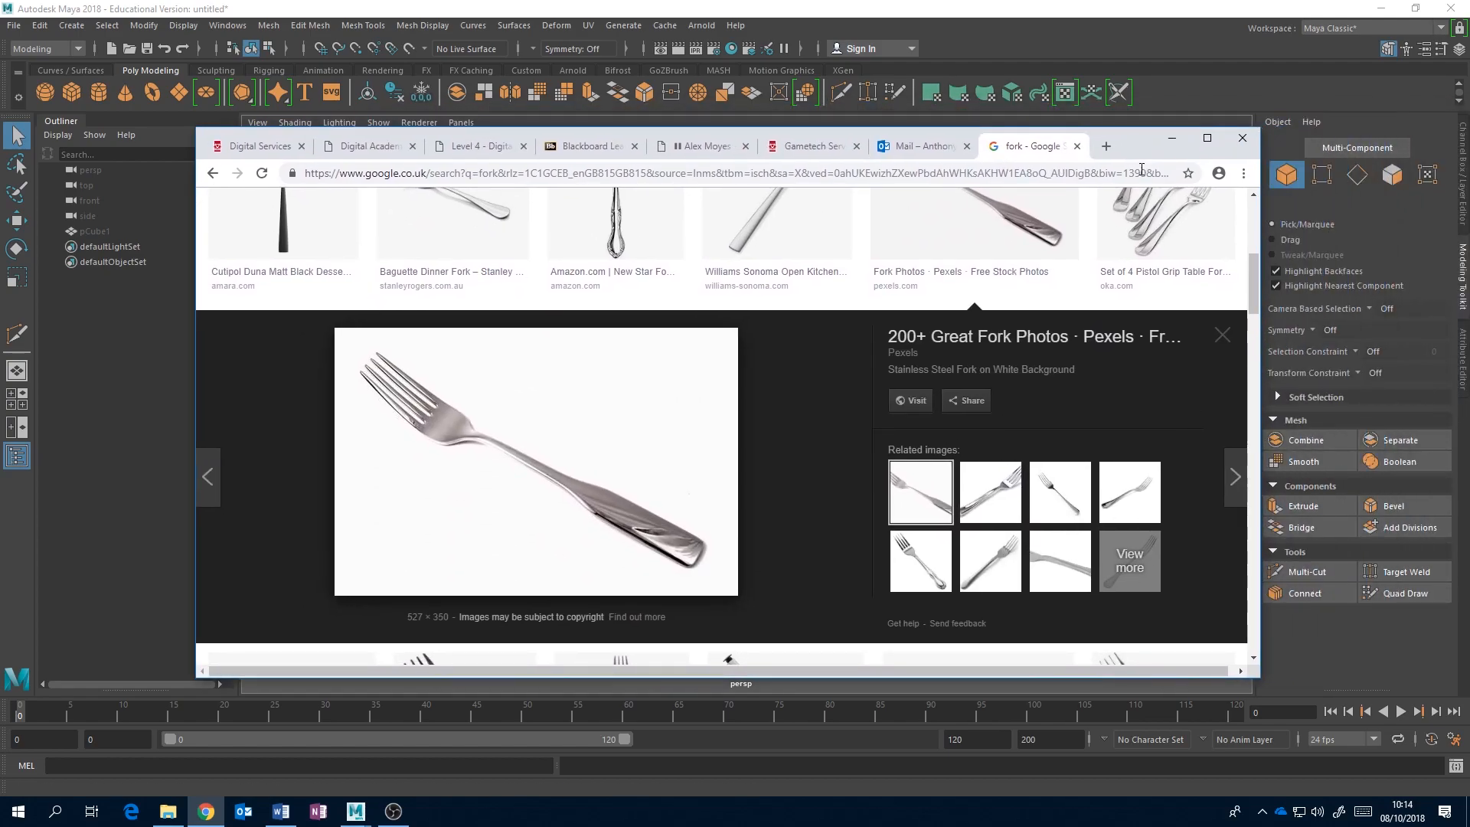
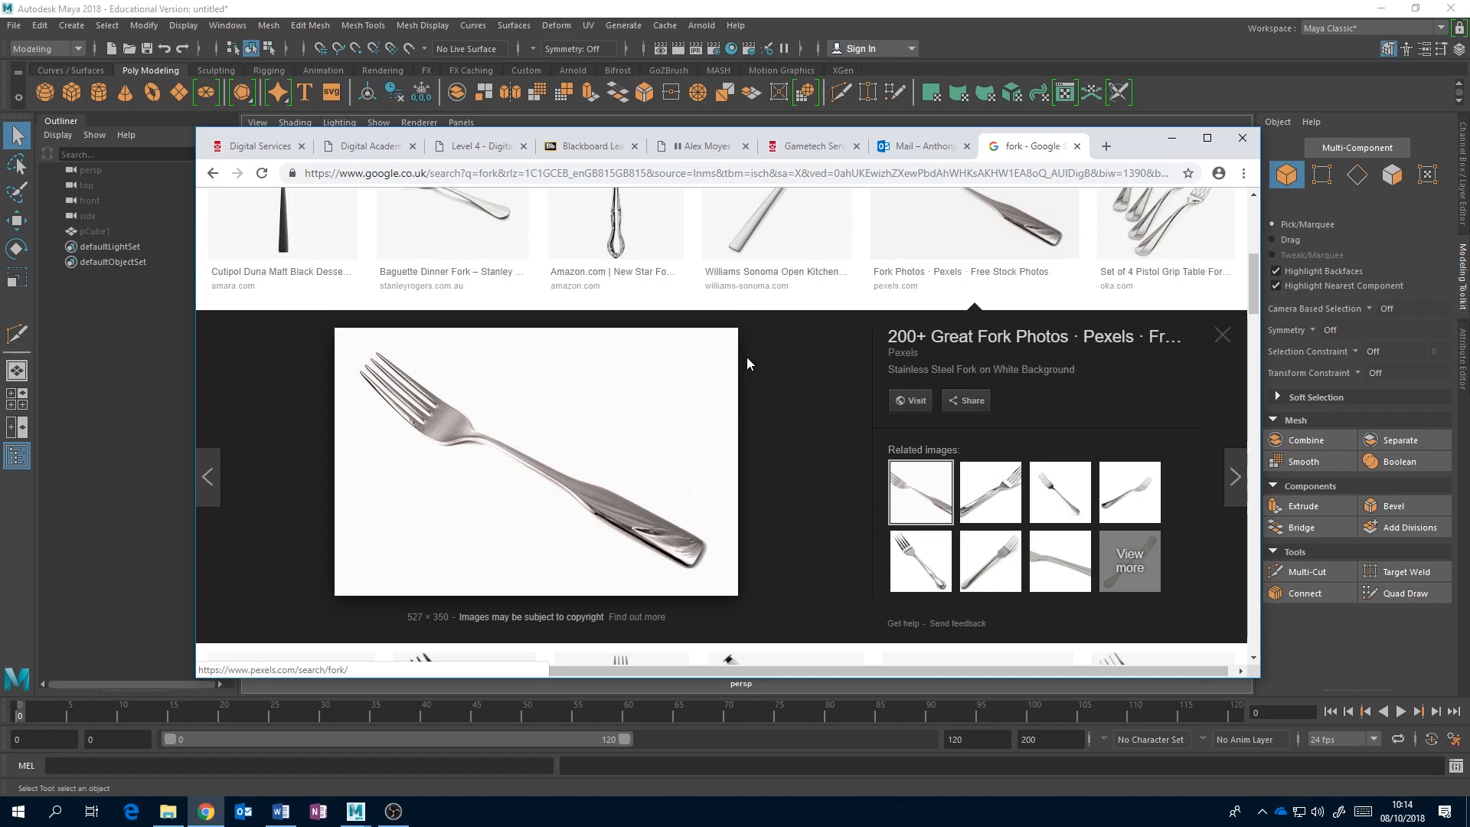
Step: Return to Maya, create a polygon cube at the origin and scale it uniformly to about 129.44
left_click(413, 5)
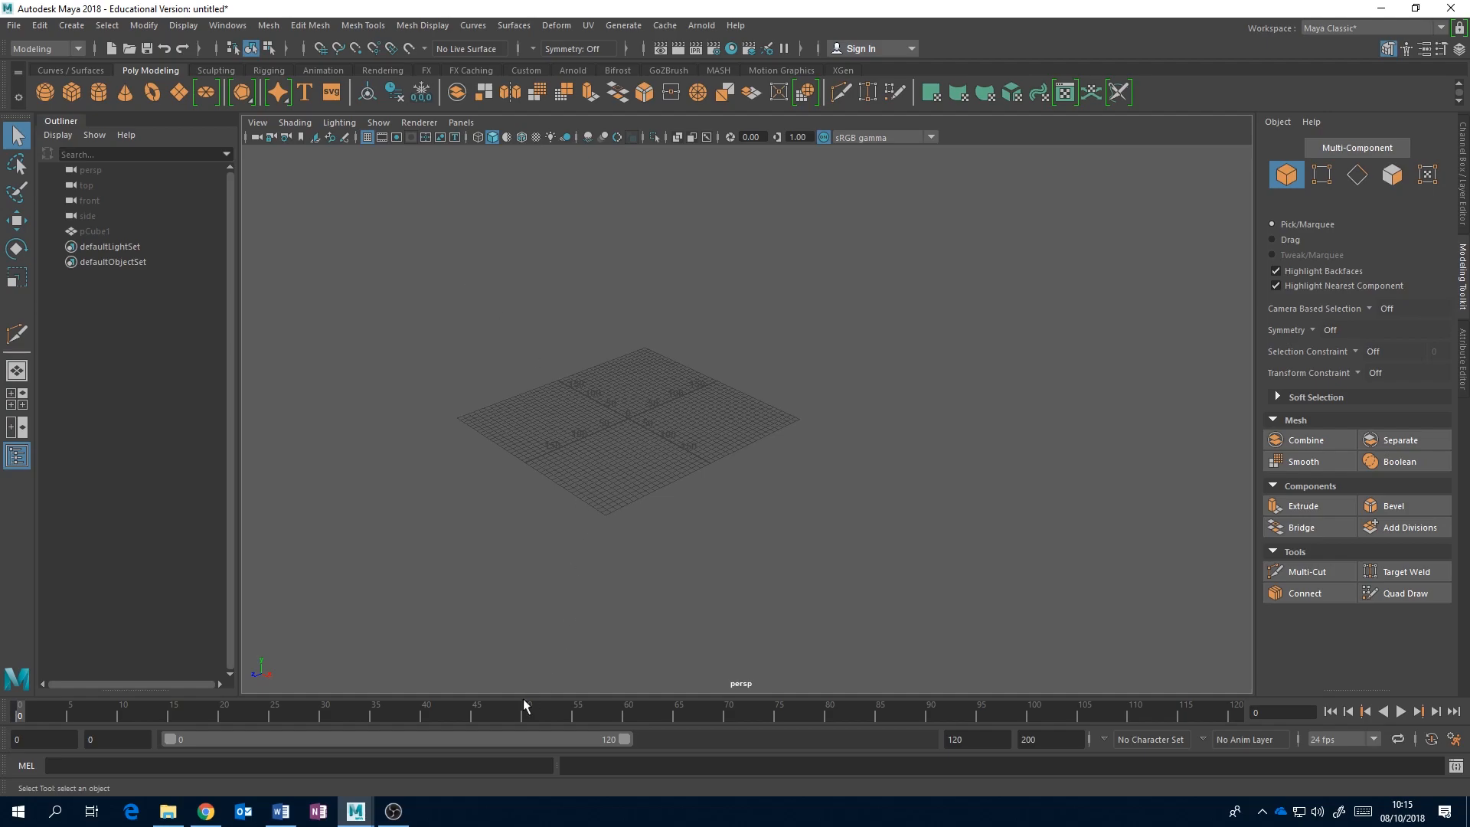
left_click(72, 92)
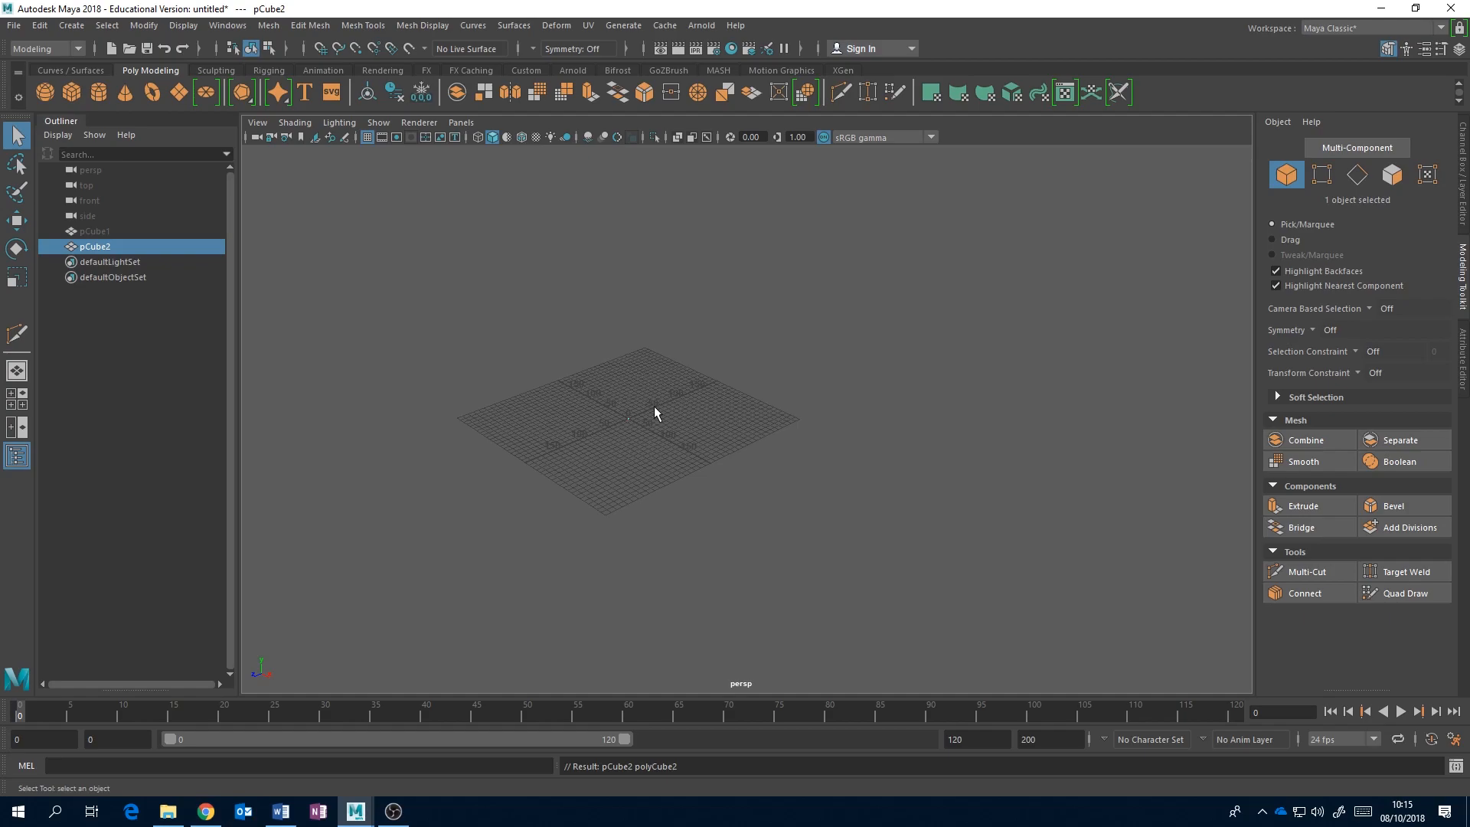
key("r")
mouse_move(627, 419)
left_mouse_down()
mouse_move(699, 382)
mouse_move(820, 377)
mouse_move(874, 353)
mouse_move(655, 411)
left_mouse_up()
key("f")
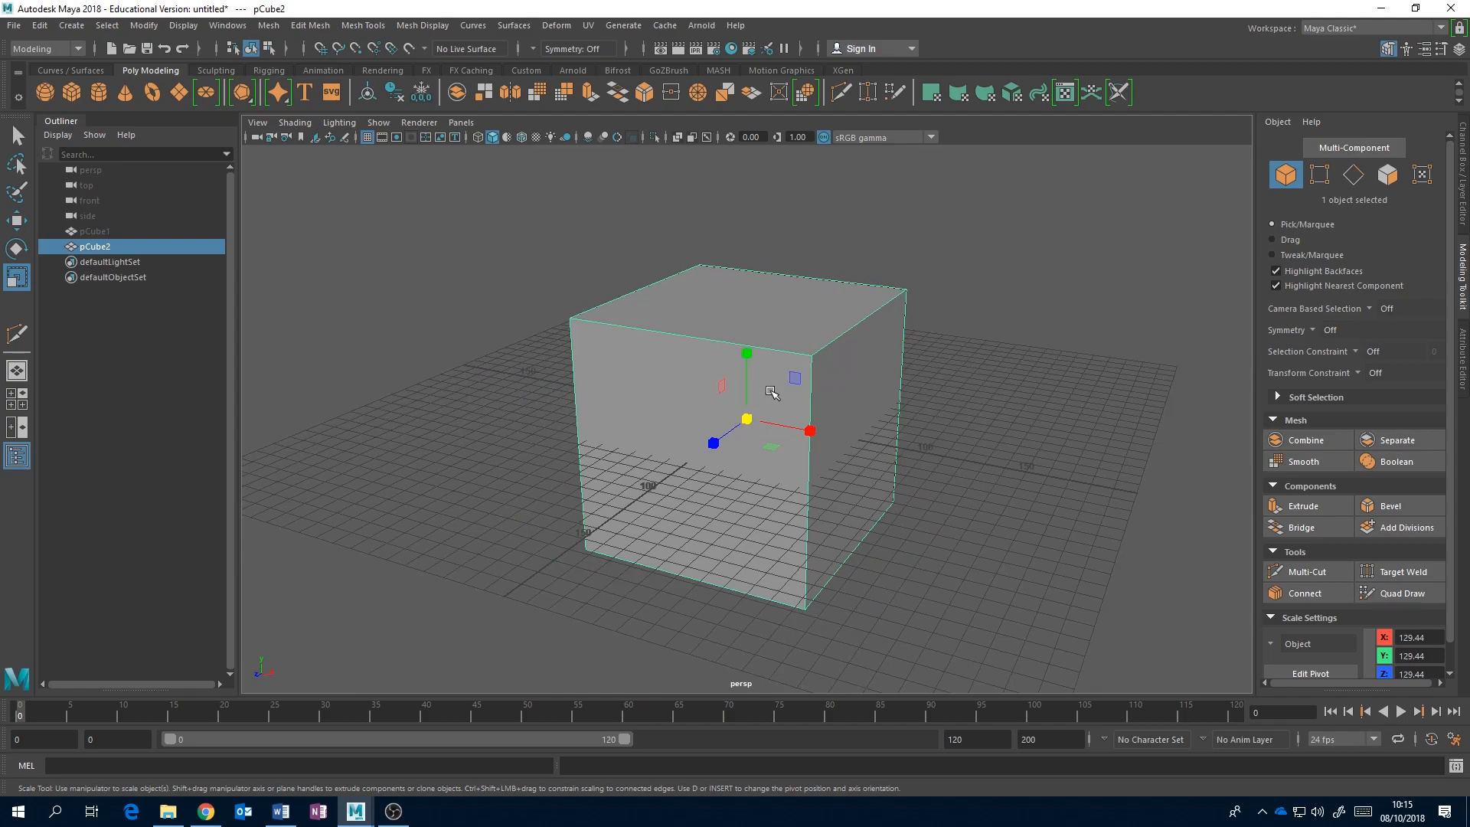
left_click_drag(841, 387, 831, 397, "alt")
scroll(842, 395, "down", 3)
Step: Check the fork photo's handle, then scale the cube into a flat, narrow slab, about 10.17 in Y and 38.78 in Z
left_click(206, 813)
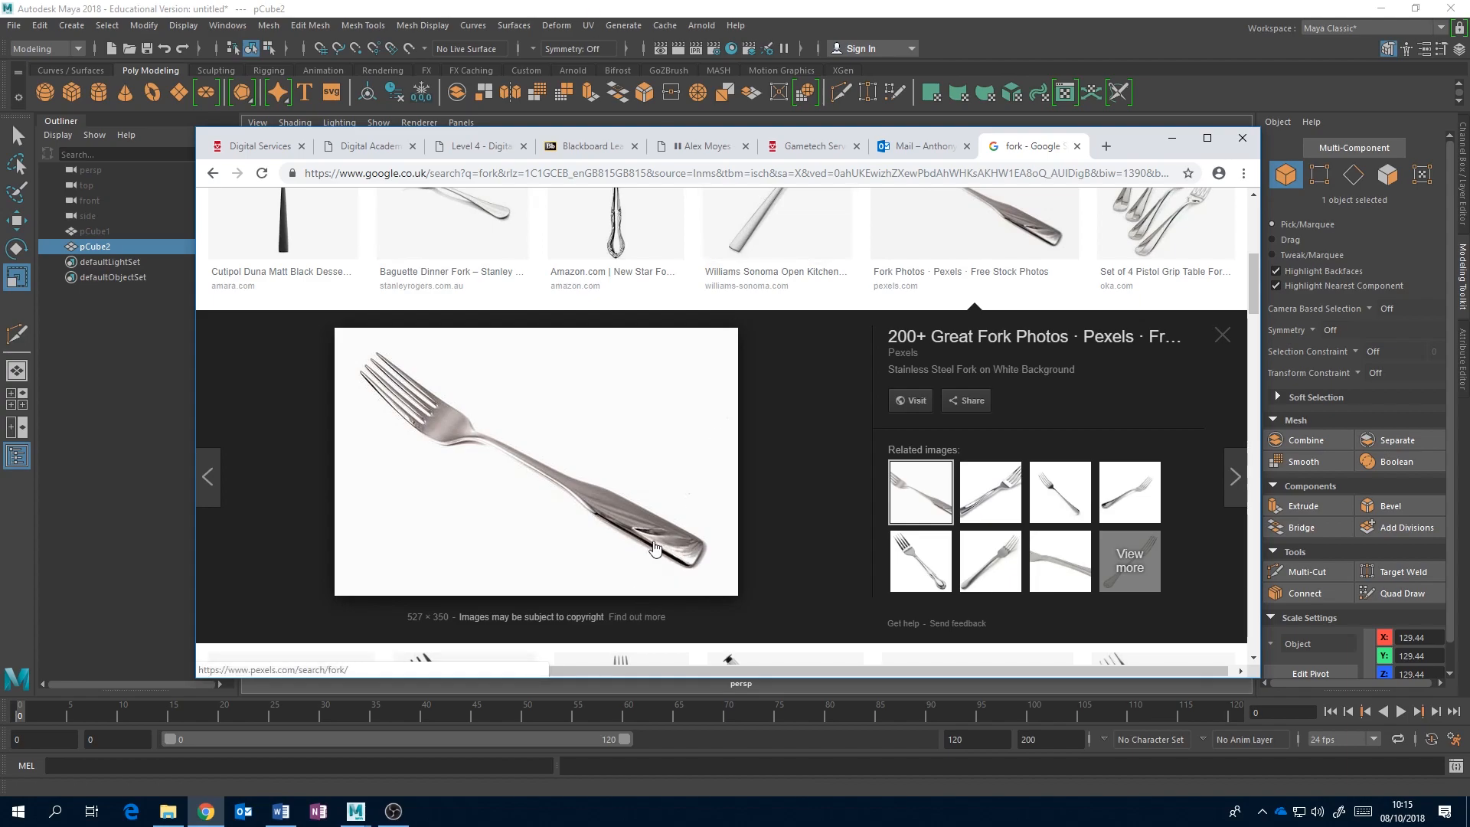
left_click(979, 8)
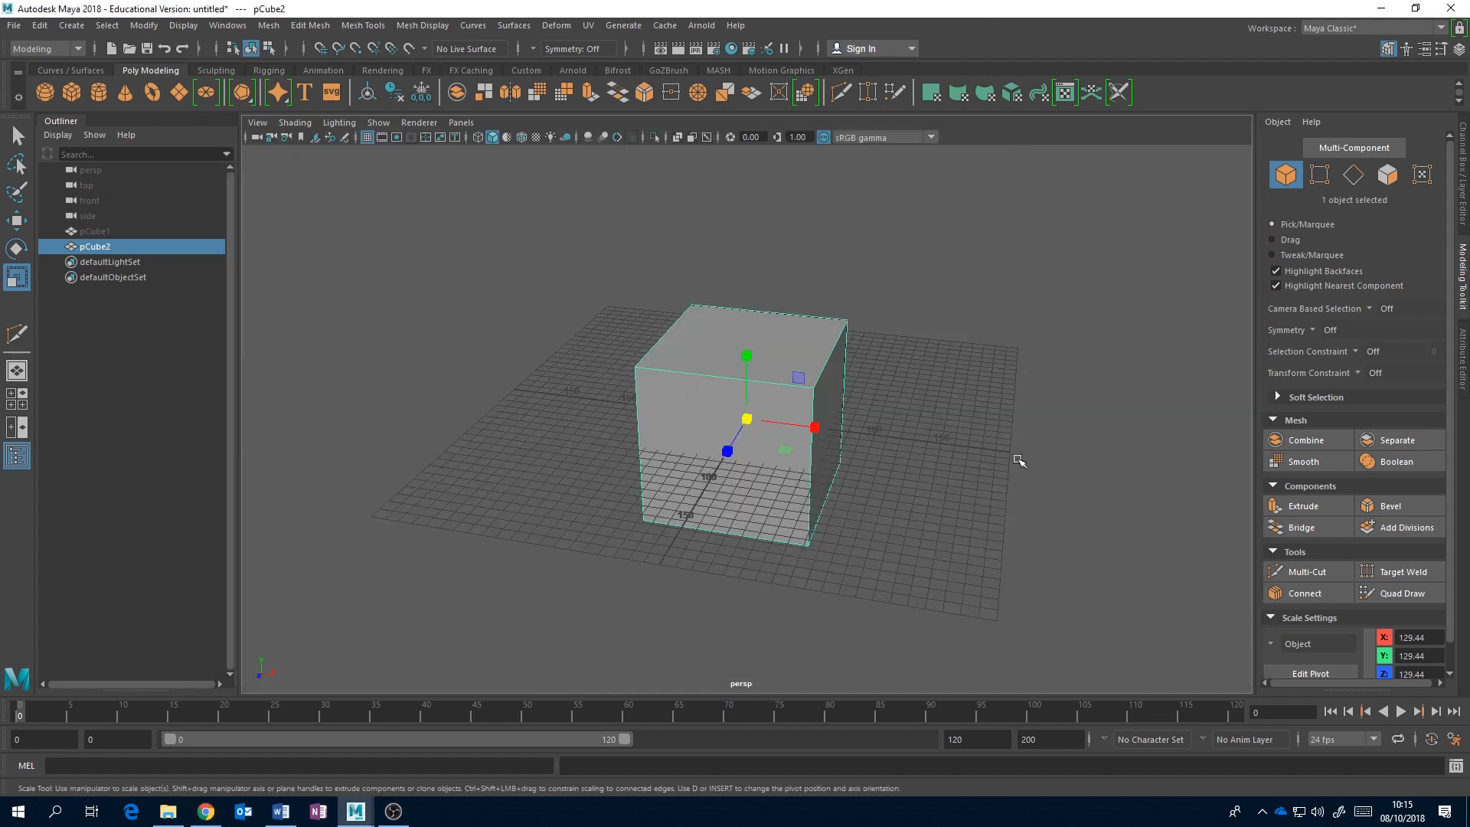
left_click_drag(748, 362, 746, 419)
mouse_move(839, 419)
left_mouse_down("alt")
mouse_move(766, 411)
mouse_move(716, 432)
mouse_move(745, 420)
mouse_move(856, 449)
mouse_move(851, 430)
left_mouse_up("alt")
key("f")
left_click_drag(747, 358, 748, 366)
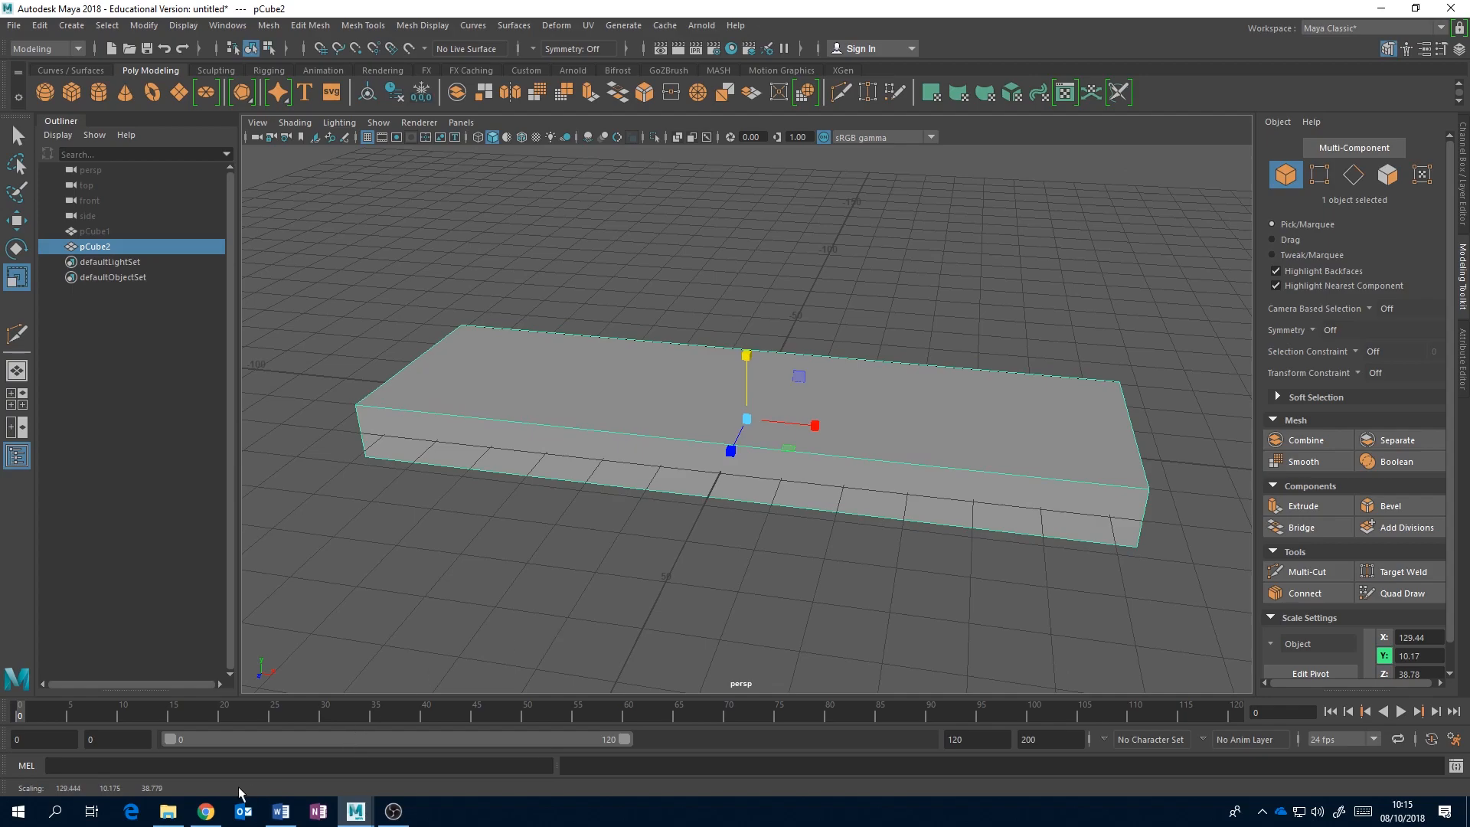
Step: Refine the slab's proportions against the fork photo, scaling it to about 8.89 in Y and 148.62 in X
left_click(205, 811)
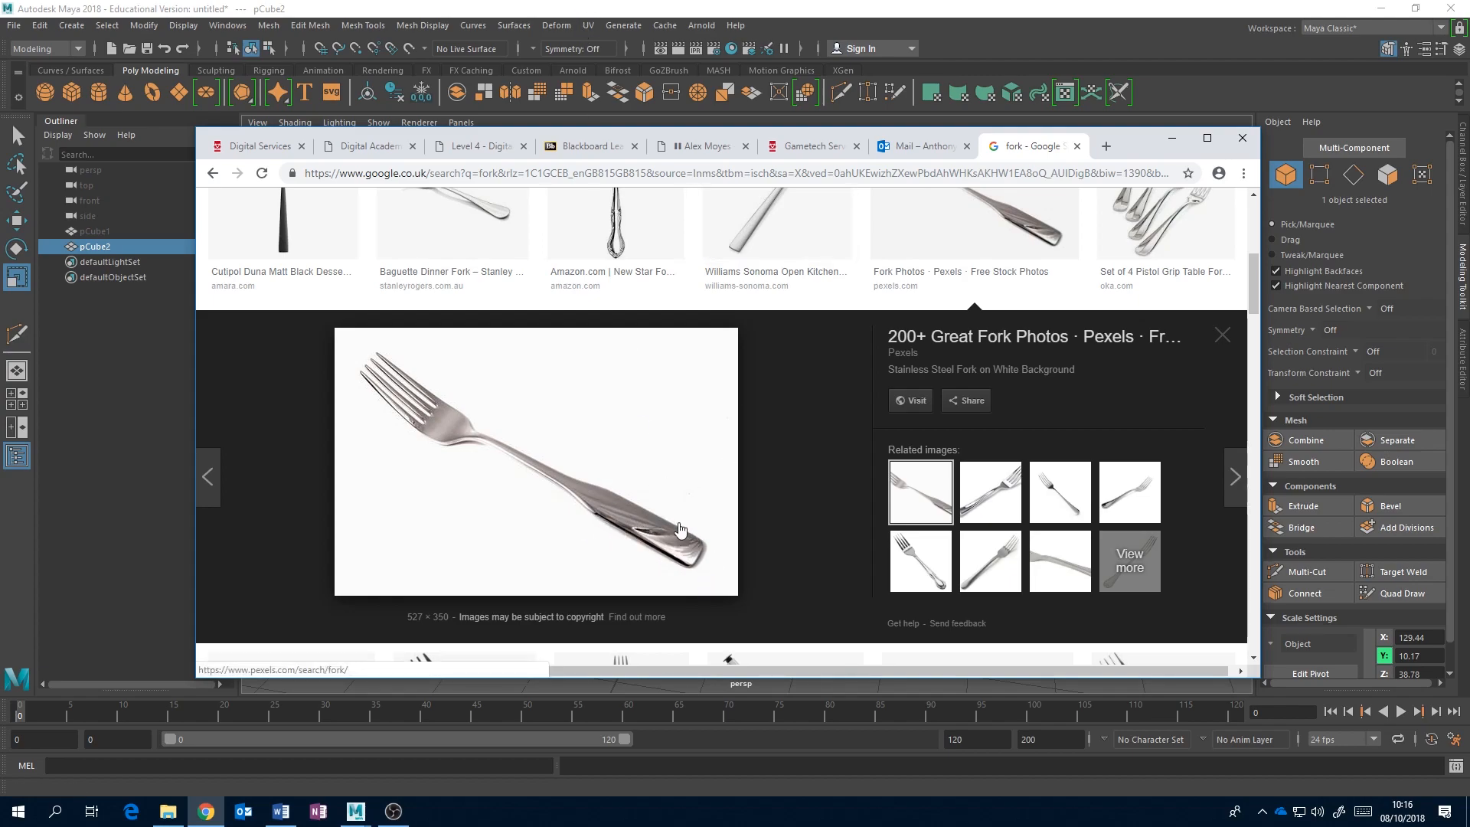
left_click(542, 5)
left_click_drag(748, 301, 803, 382, "alt")
scroll(728, 330, "down", 5)
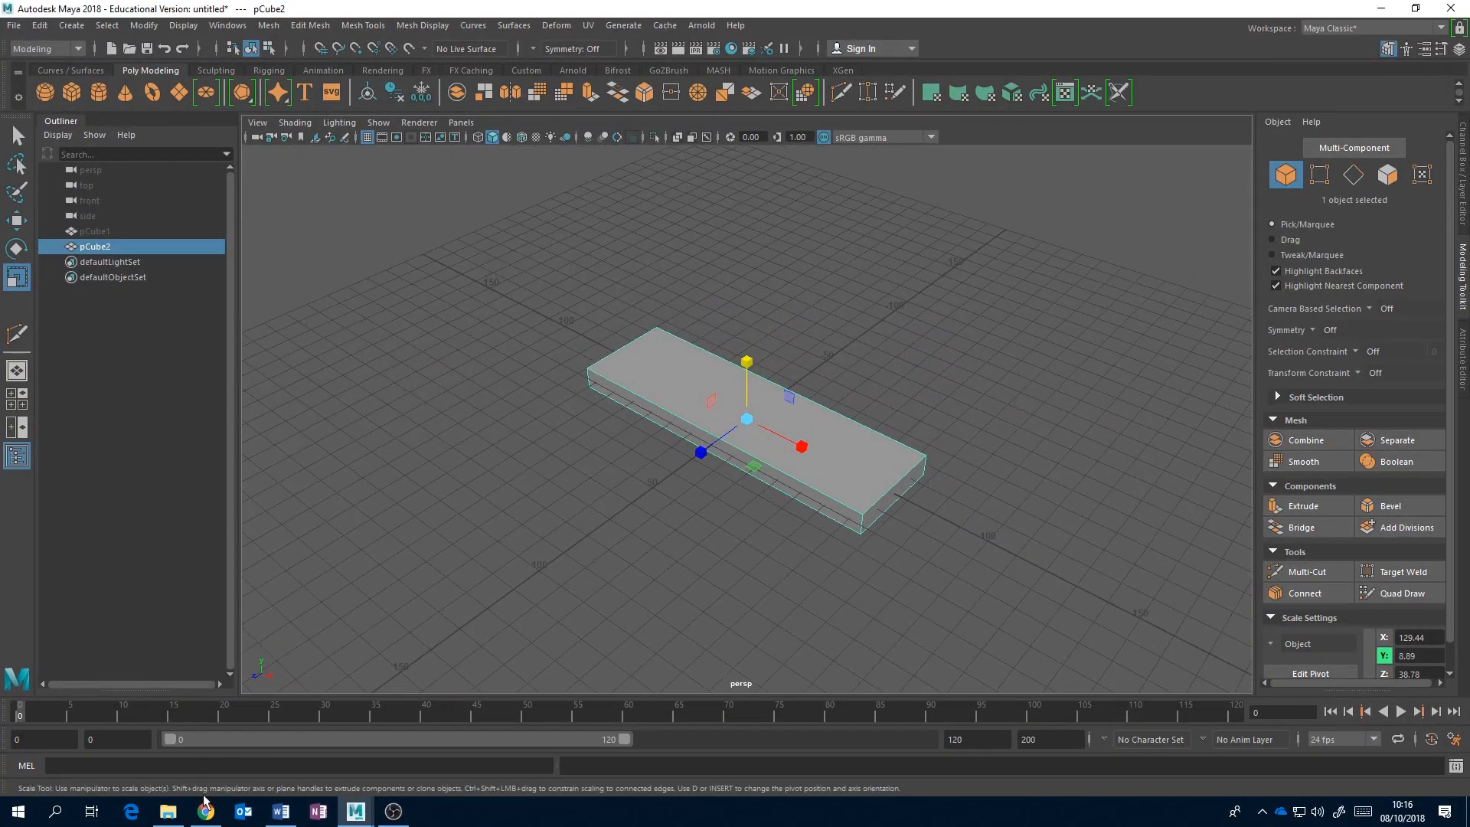
left_click(205, 813)
mouse_move(355, 811)
left_click(438, 743)
left_click_drag(802, 435, 817, 443)
Step: Check the fork photo's neck, then select the slab's negative-X end face and extrude it outward to about -165.25 in X
left_click(212, 816)
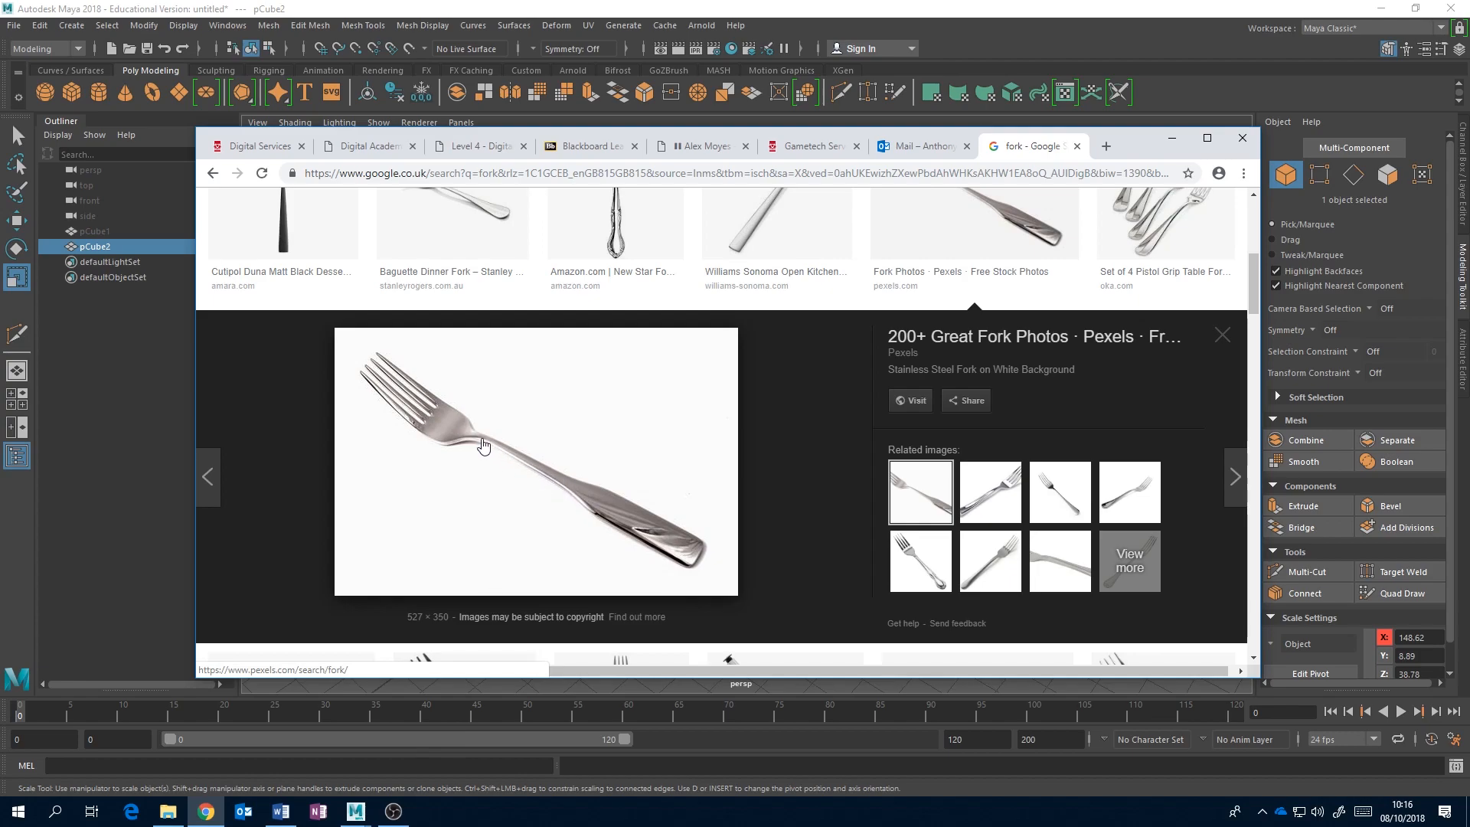
left_click(574, 6)
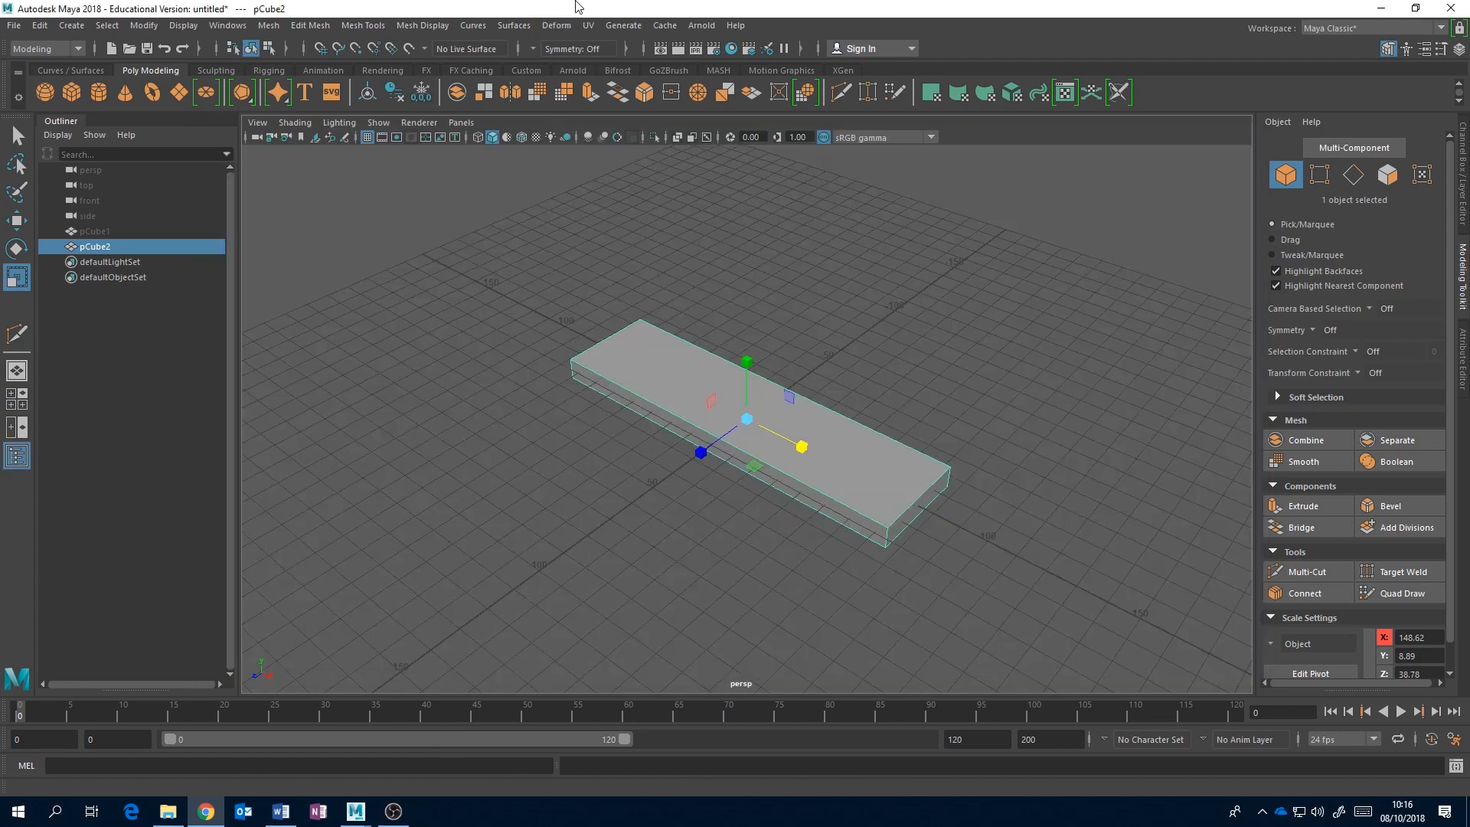
left_click_drag(670, 401, 645, 492, "alt")
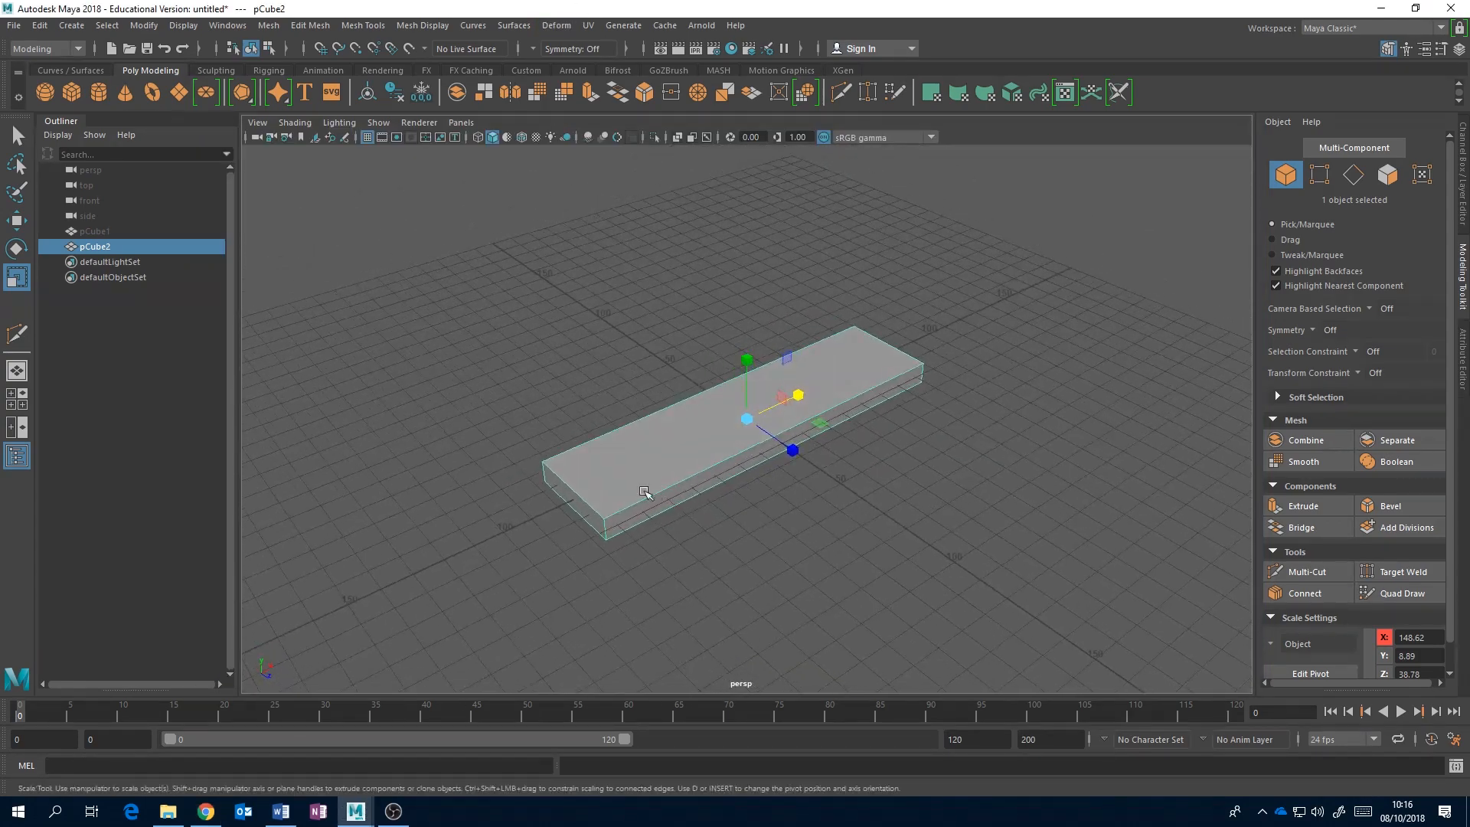
right_click(603, 491)
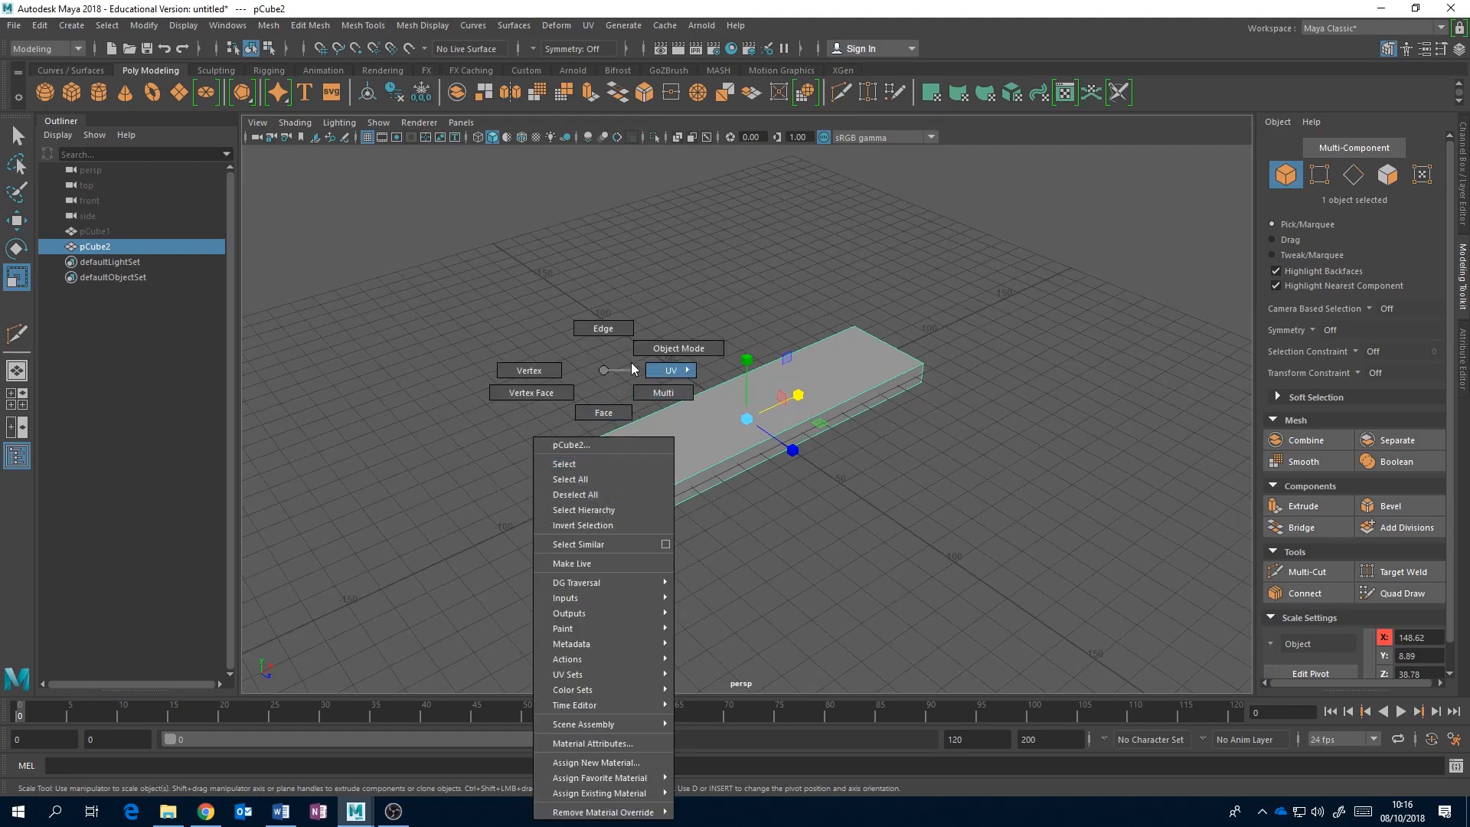
left_click(598, 417)
left_click(576, 505)
left_click_drag(660, 486, 712, 451, "alt")
key("w")
key("ctrl+z")
left_click_drag(872, 462, 664, 473, "alt")
middle_click_drag(758, 442, 738, 485, "alt")
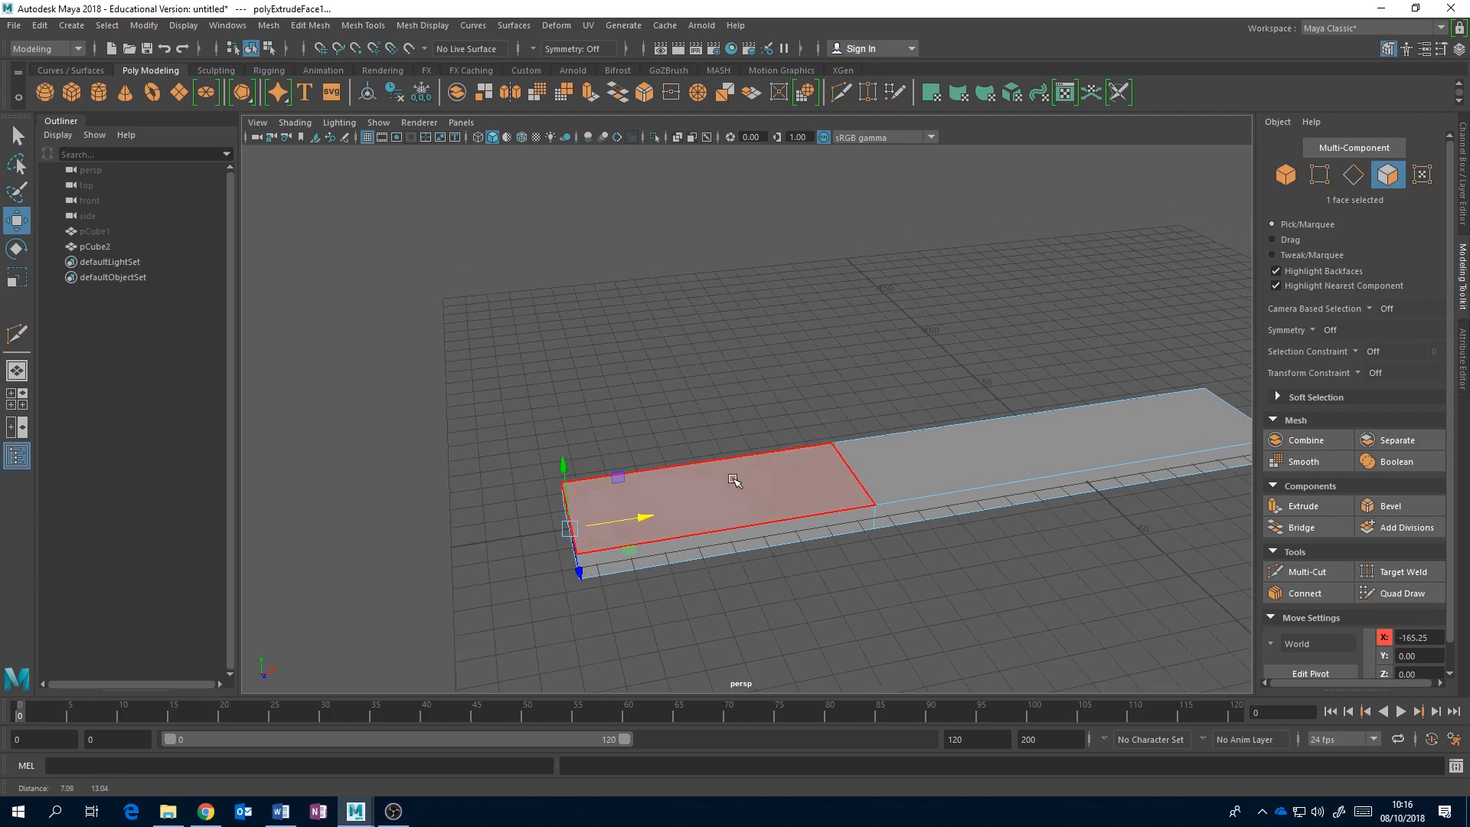
Step: Compare the extended slab with the handle and neck proportions in the fork photo
scroll(744, 480, "down", 5)
left_click_drag(781, 459, 827, 498, "alt")
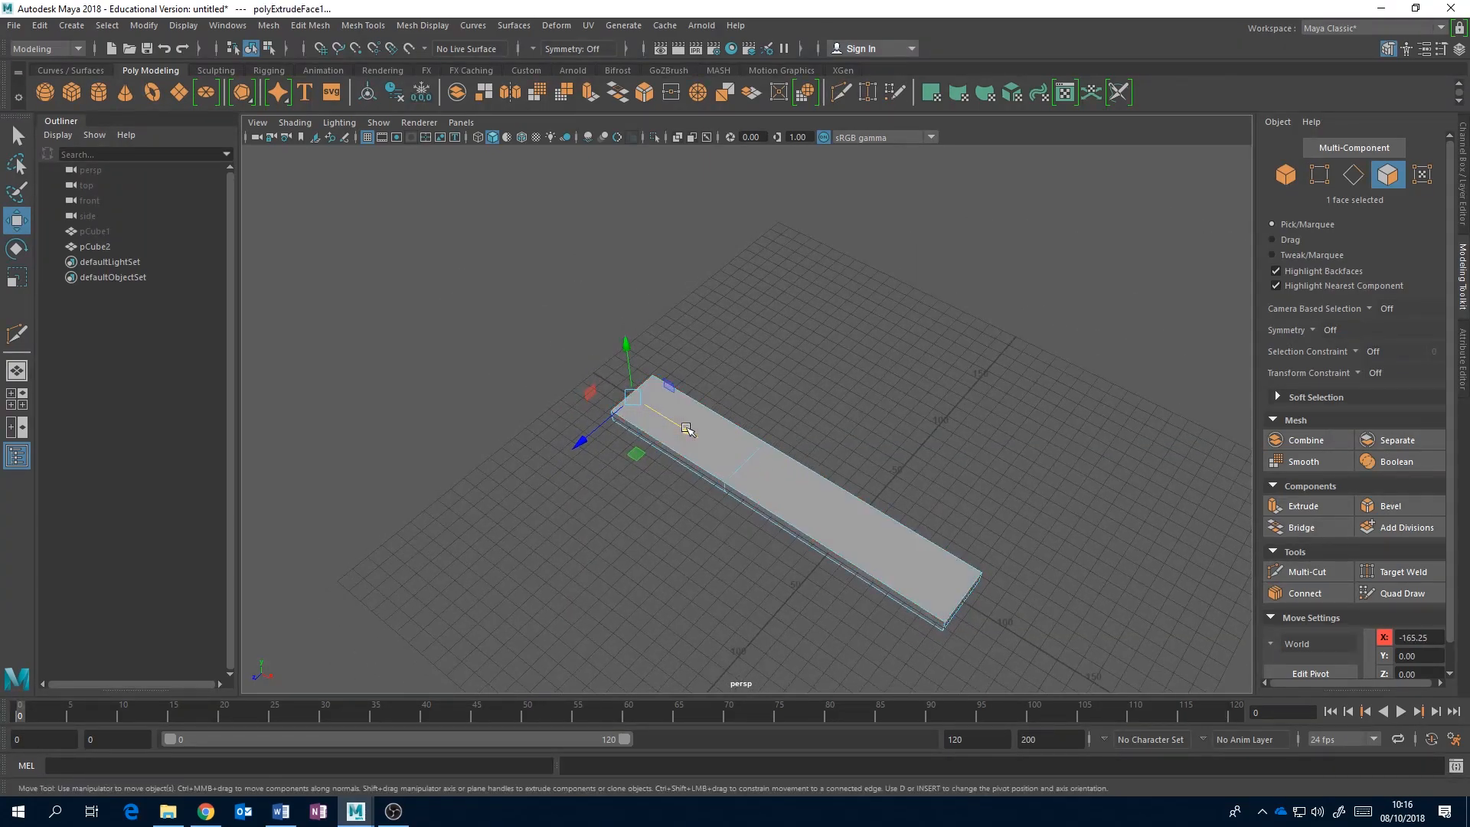
left_click_drag(617, 391, 695, 408, "alt")
left_click(205, 811)
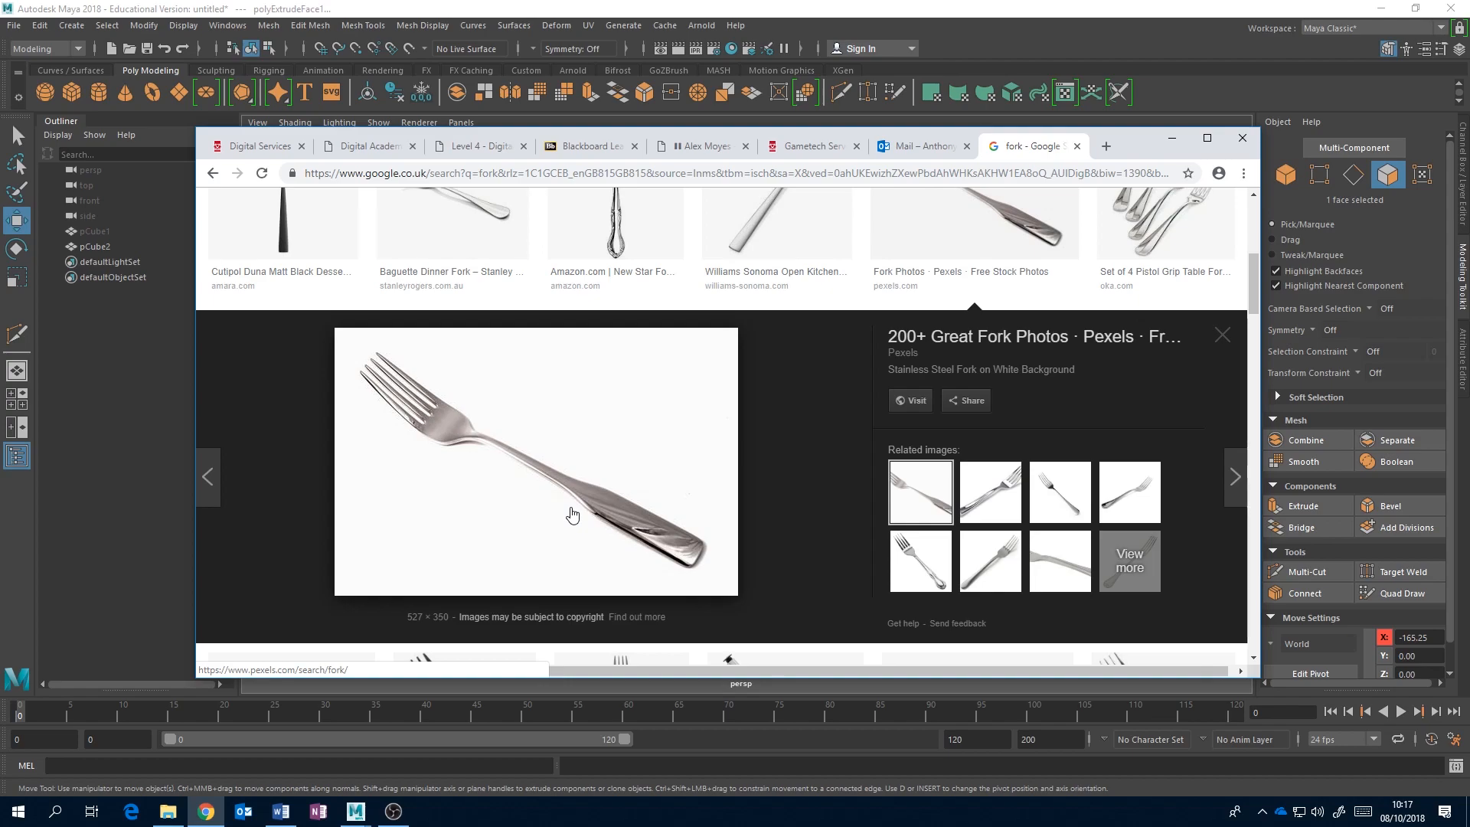
left_click(660, 9)
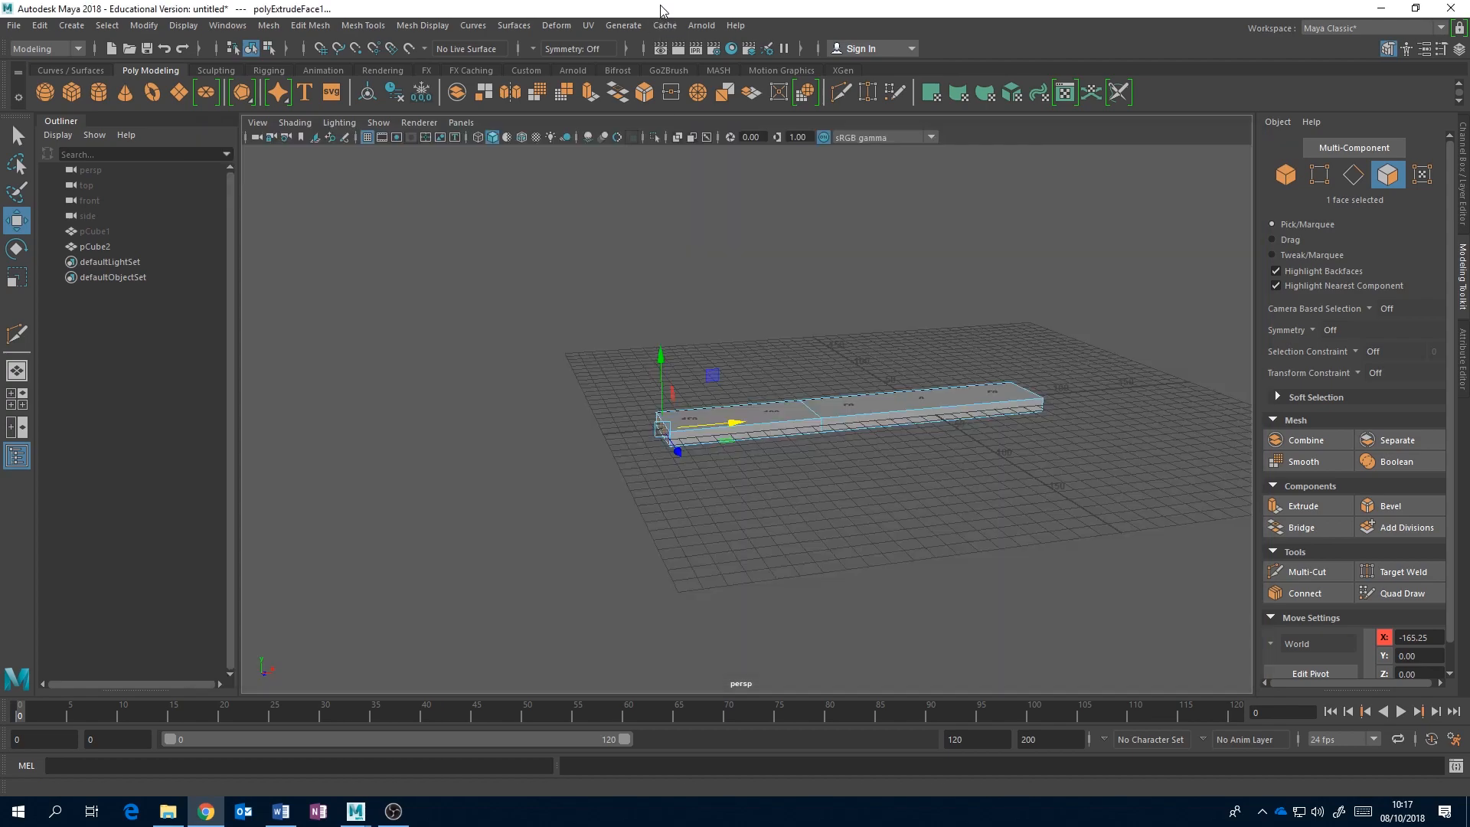
left_click_drag(878, 404, 813, 446, "alt")
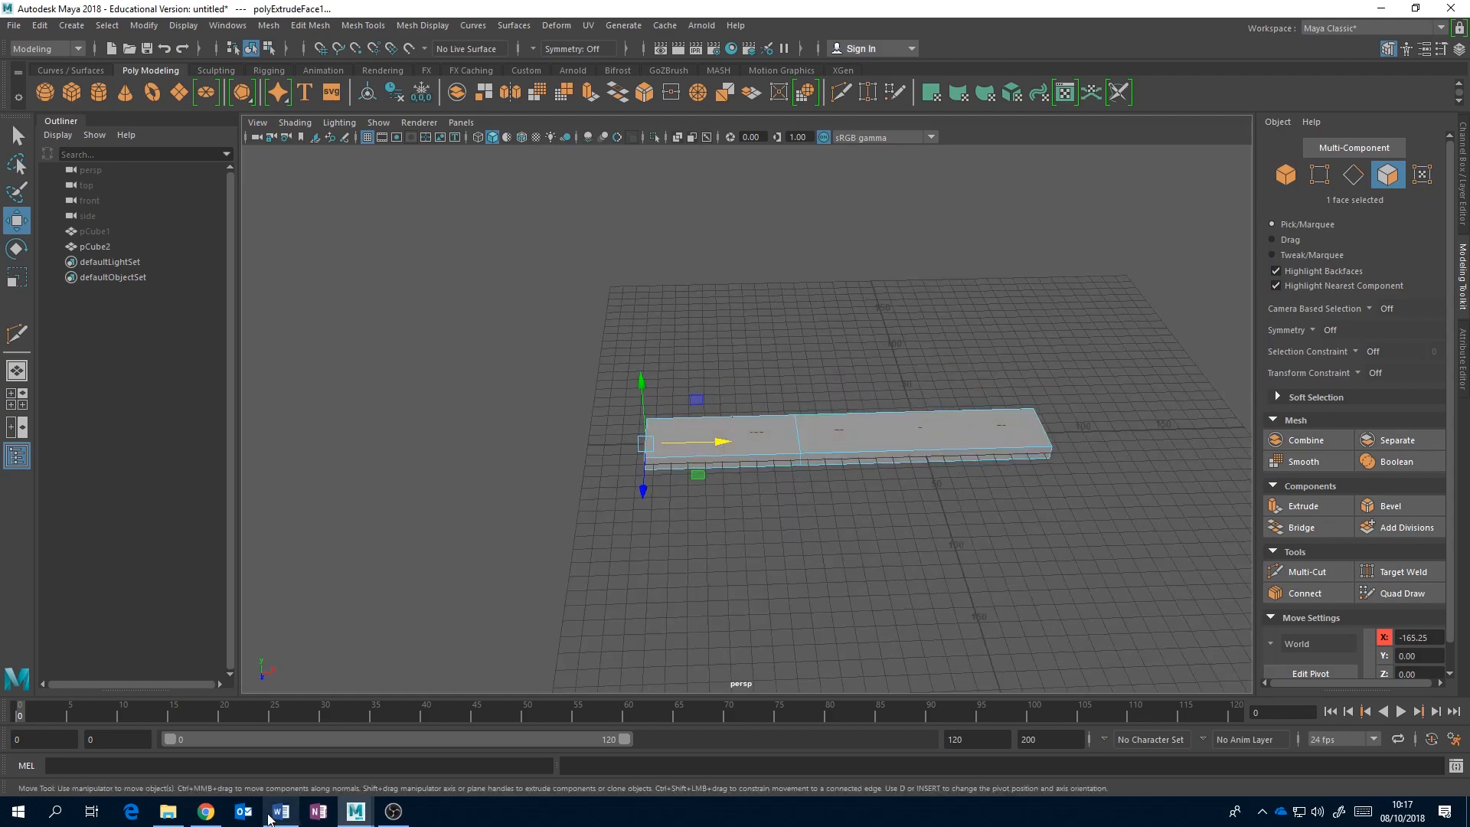
left_click(206, 811)
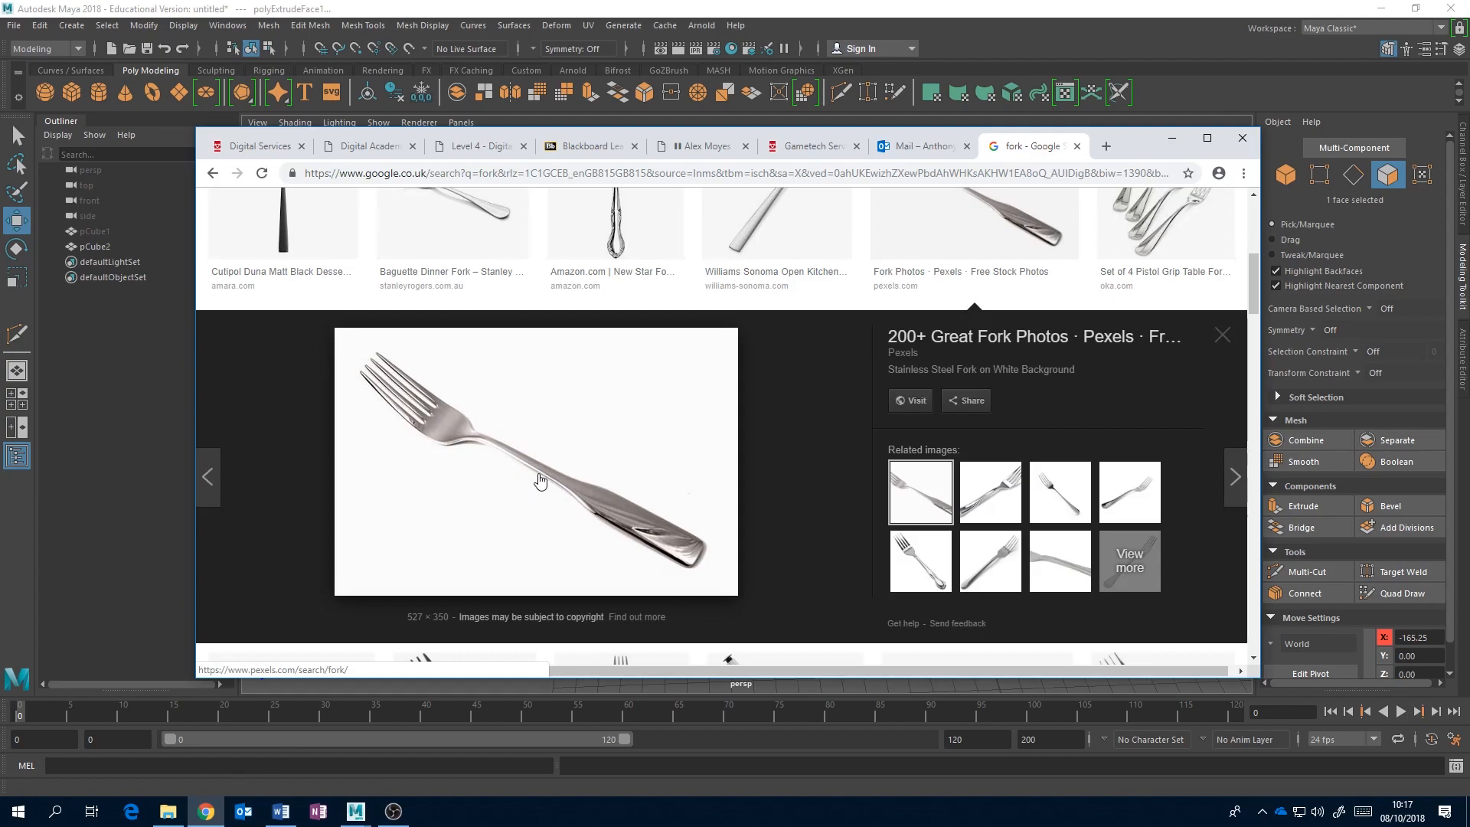
key("alt+Tab")
Step: Scale the extruded end face narrower and move it outward to about -312.92 in X, forming a tapered neck
left_click_drag(746, 457, 712, 451, "alt")
key("r")
middle_click_drag(713, 451, 796, 475, "alt")
key("w")
left_click_drag(795, 473, 561, 388)
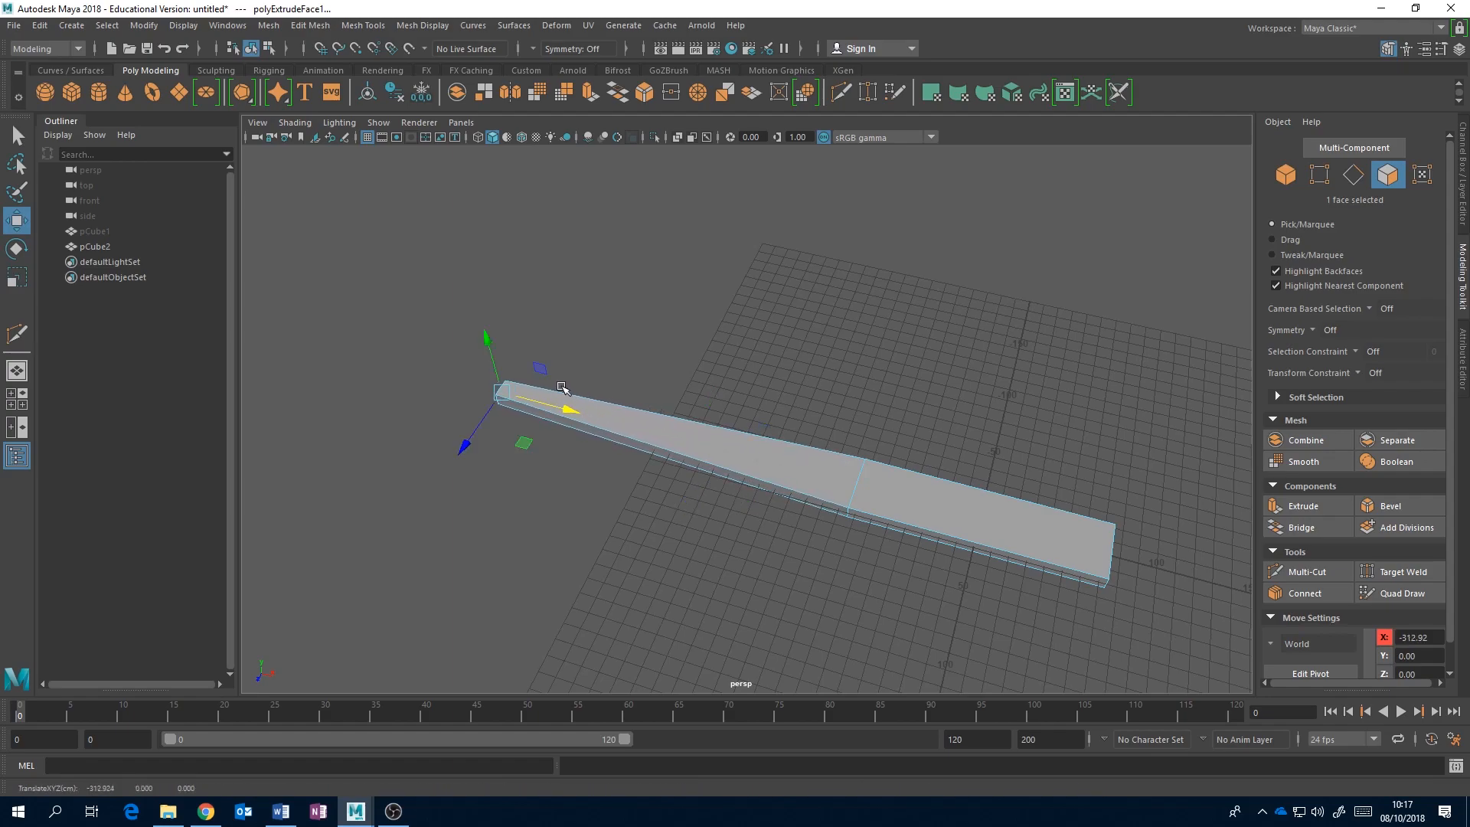
Step: Check the neck length in the fork photo, then move the end face out to about -359.21 in X
key("alt+Tab")
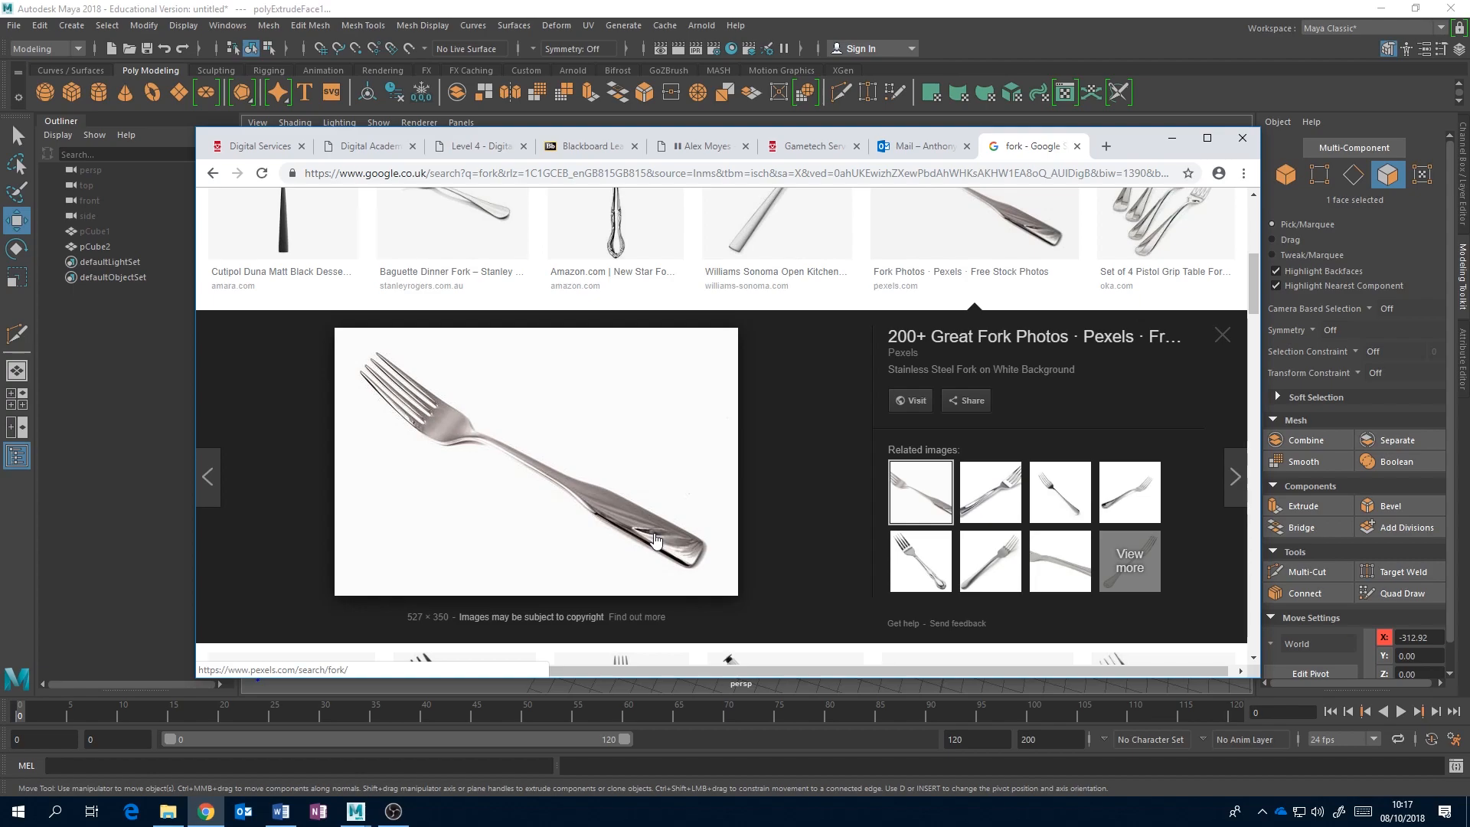
left_click(611, 7)
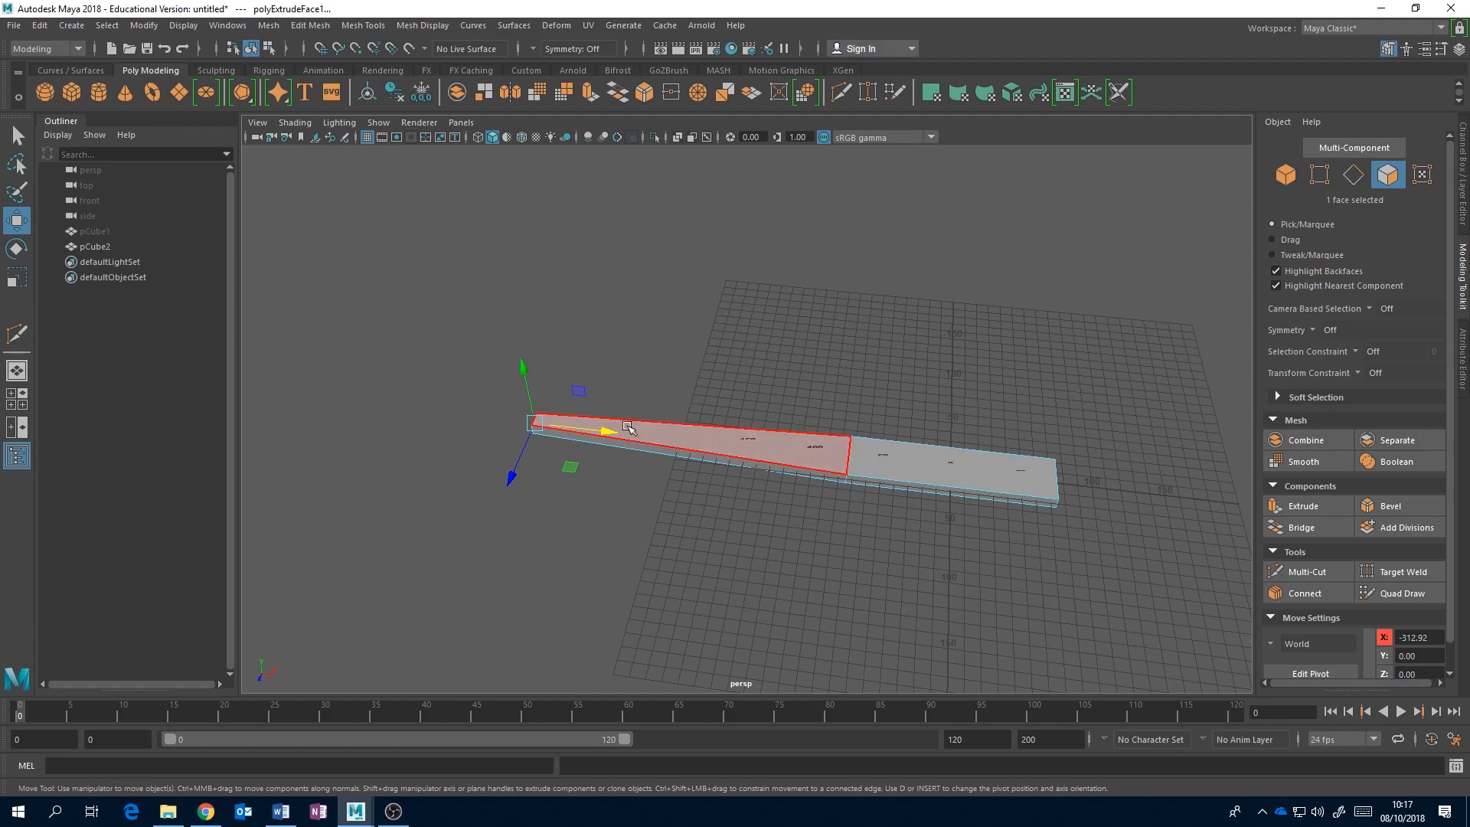
left_click(208, 811)
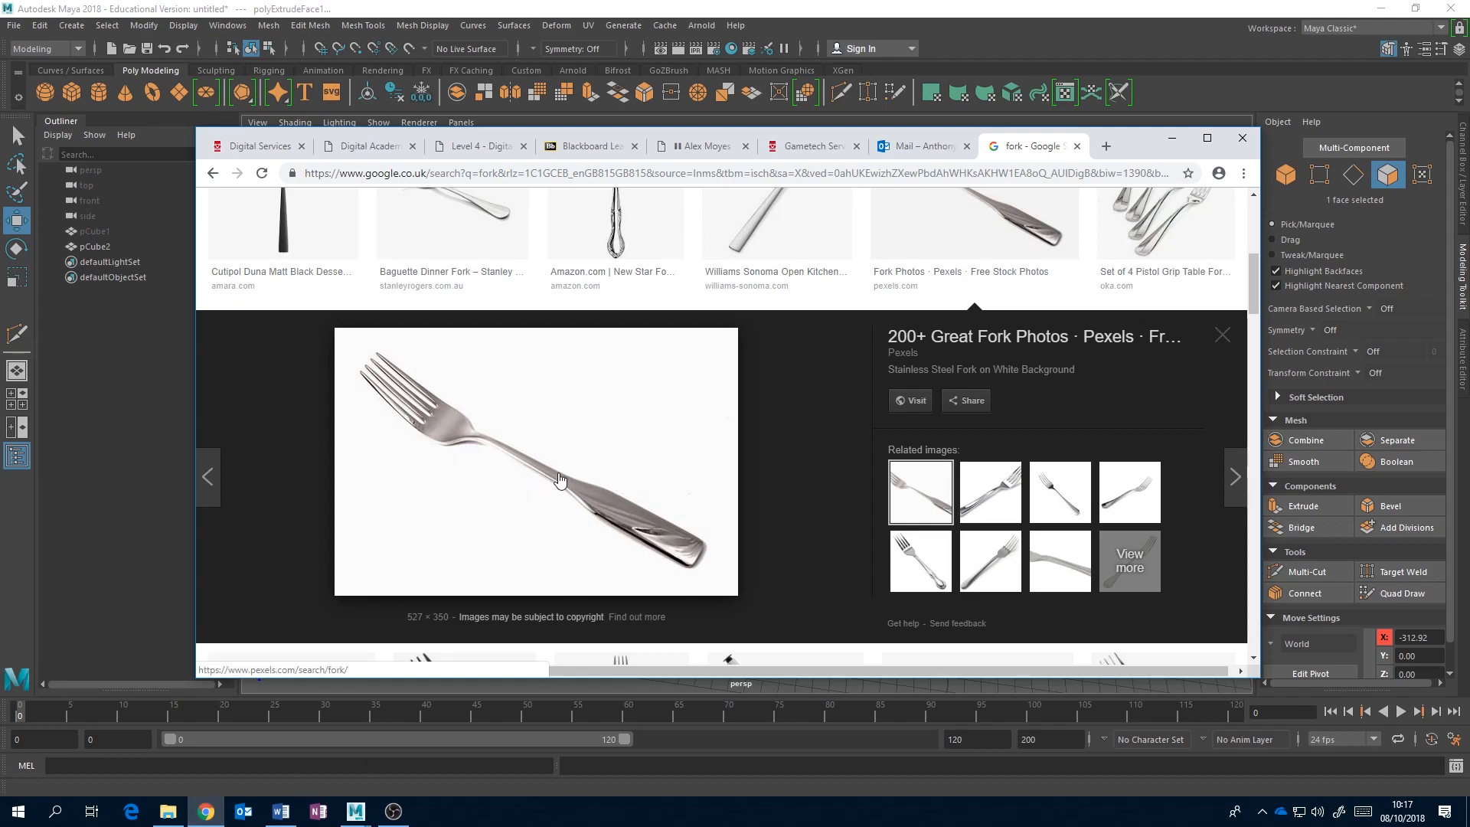
left_click(624, 7)
left_click_drag(779, 395, 808, 410, "alt")
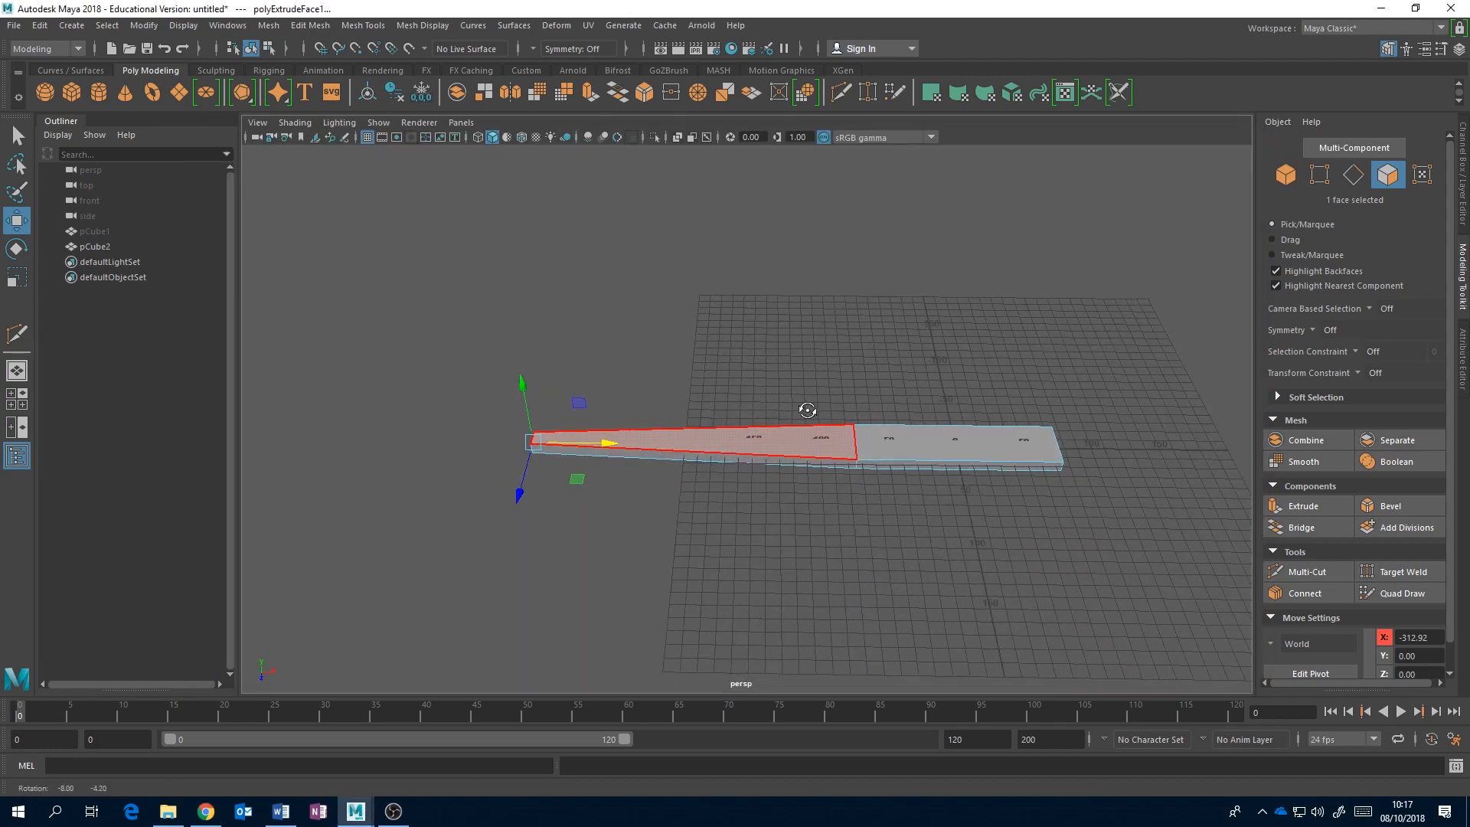
left_click_drag(580, 444, 514, 442)
left_click_drag(476, 492, 735, 456, "alt")
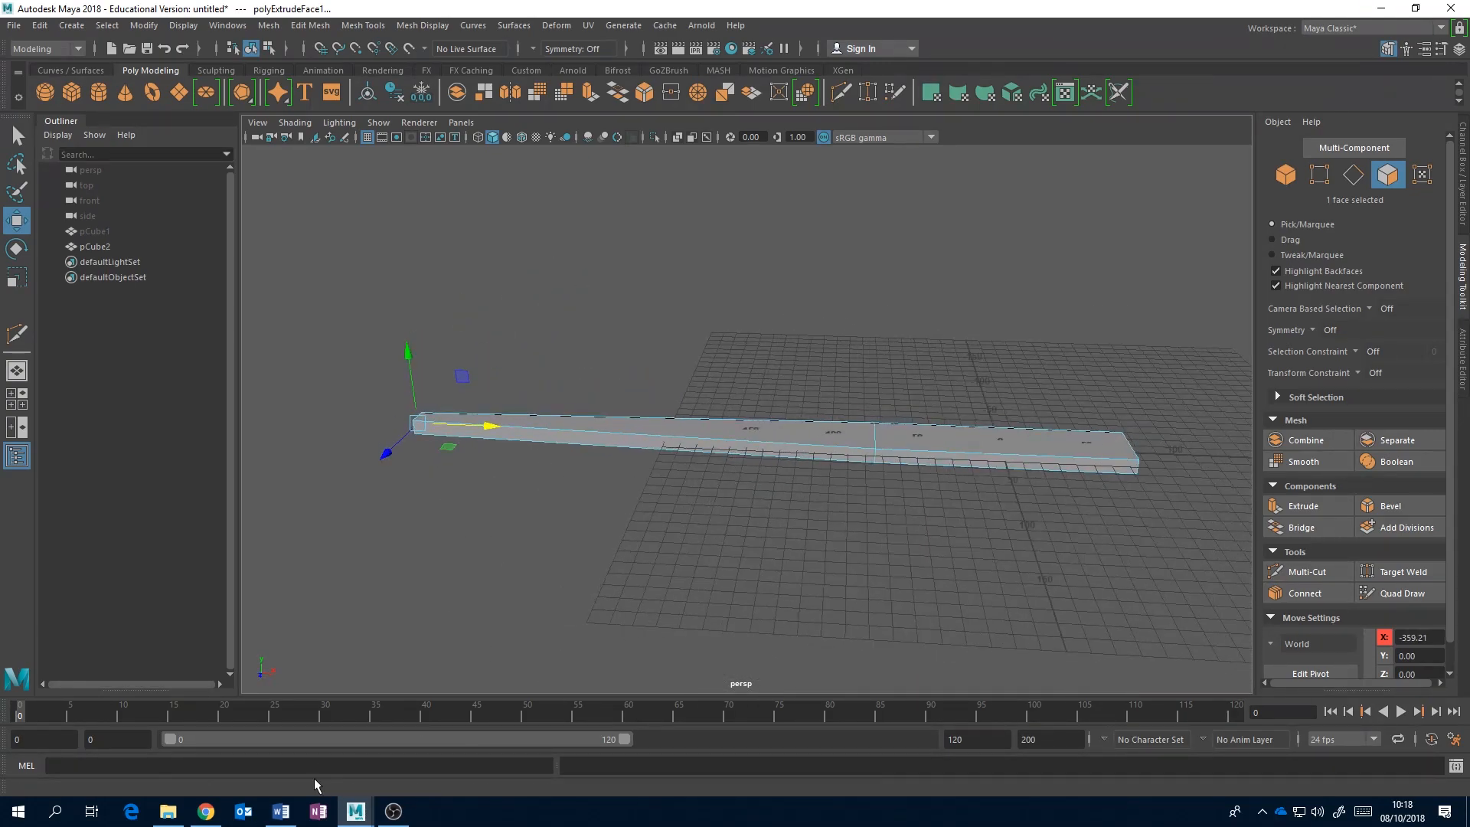
Step: Check where the handle narrows in the fork photo, then insert a Multi-Cut edge loop across the neck near the handle block
left_click(206, 810)
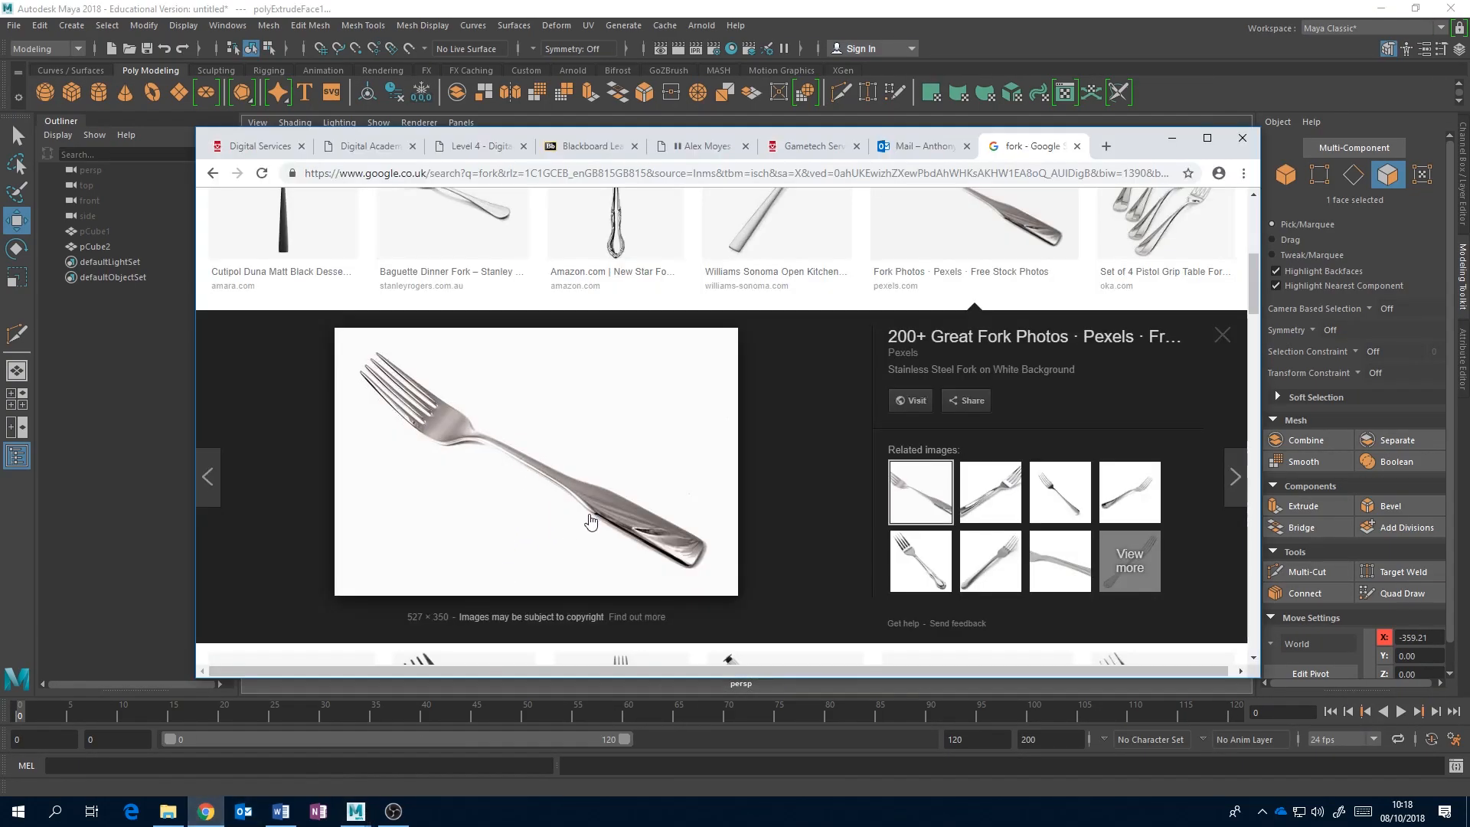
left_click(521, 125)
left_click_drag(838, 372, 804, 502, "alt")
scroll(840, 488, "up", 2)
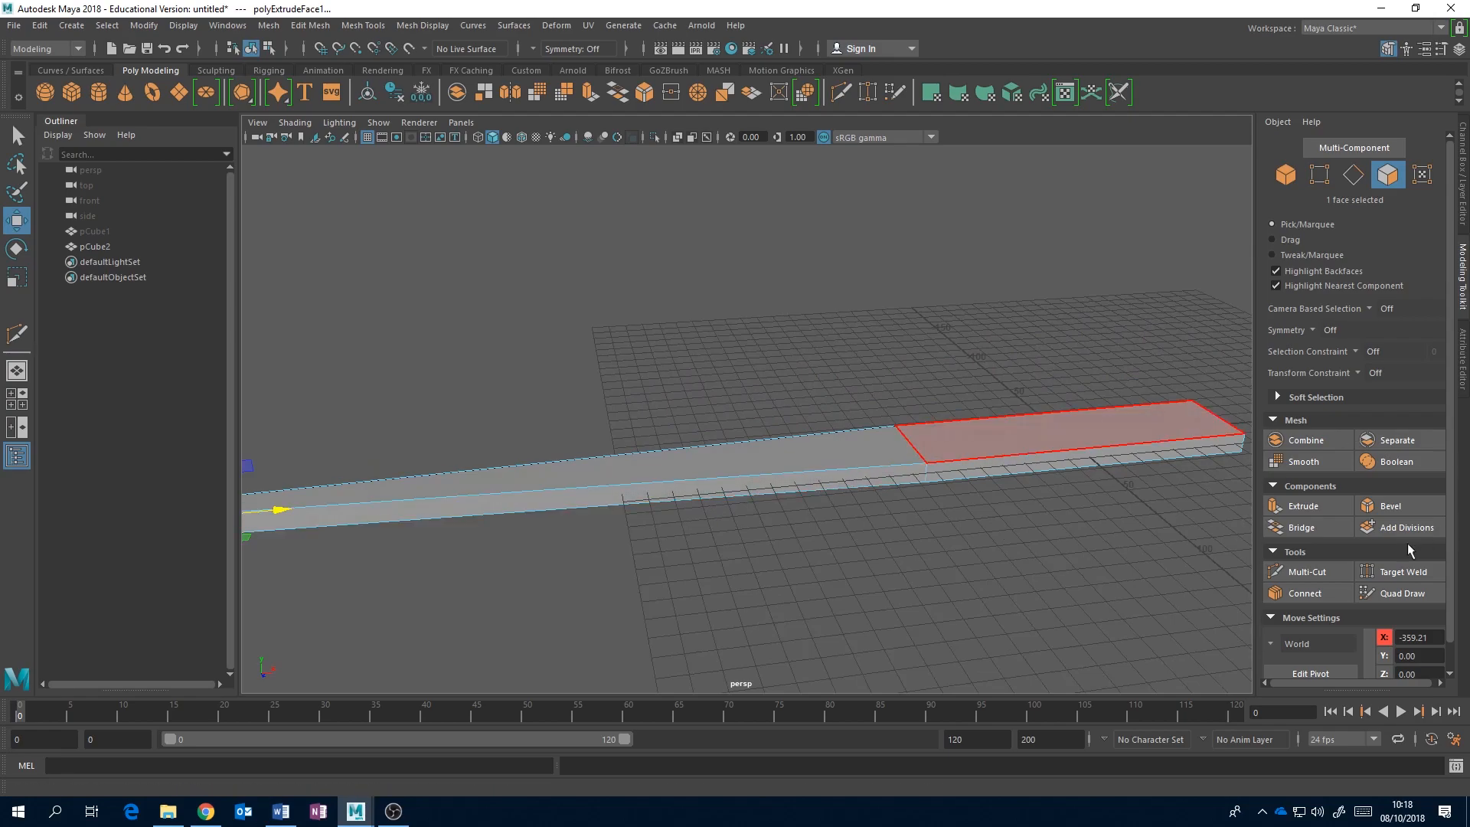
left_click(1321, 572)
left_click_drag(1061, 473, 951, 459, "alt")
scroll(1103, 325, "down", 2)
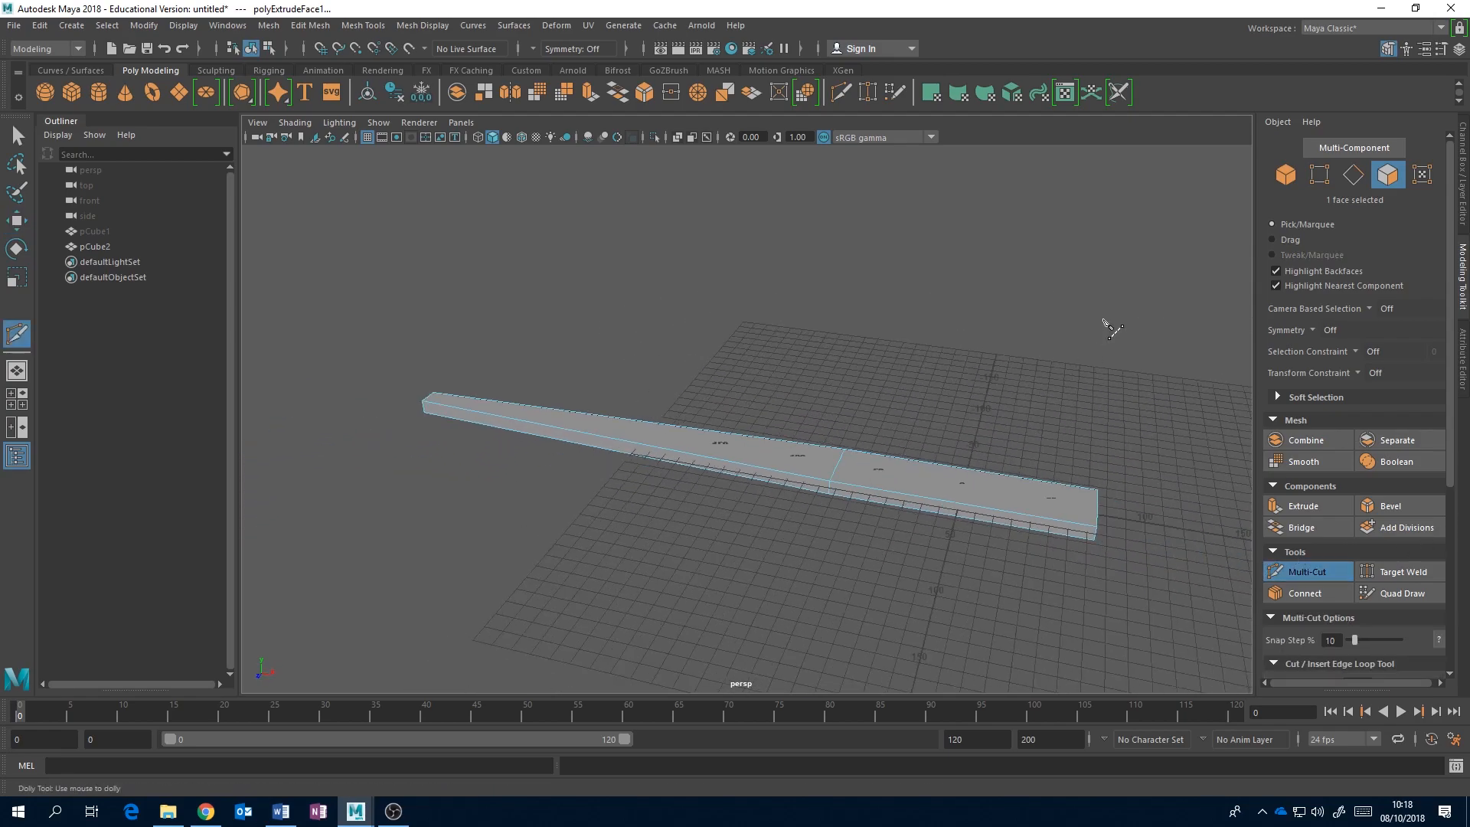
left_click_drag(1110, 333, 1077, 364, "alt")
left_click(206, 812)
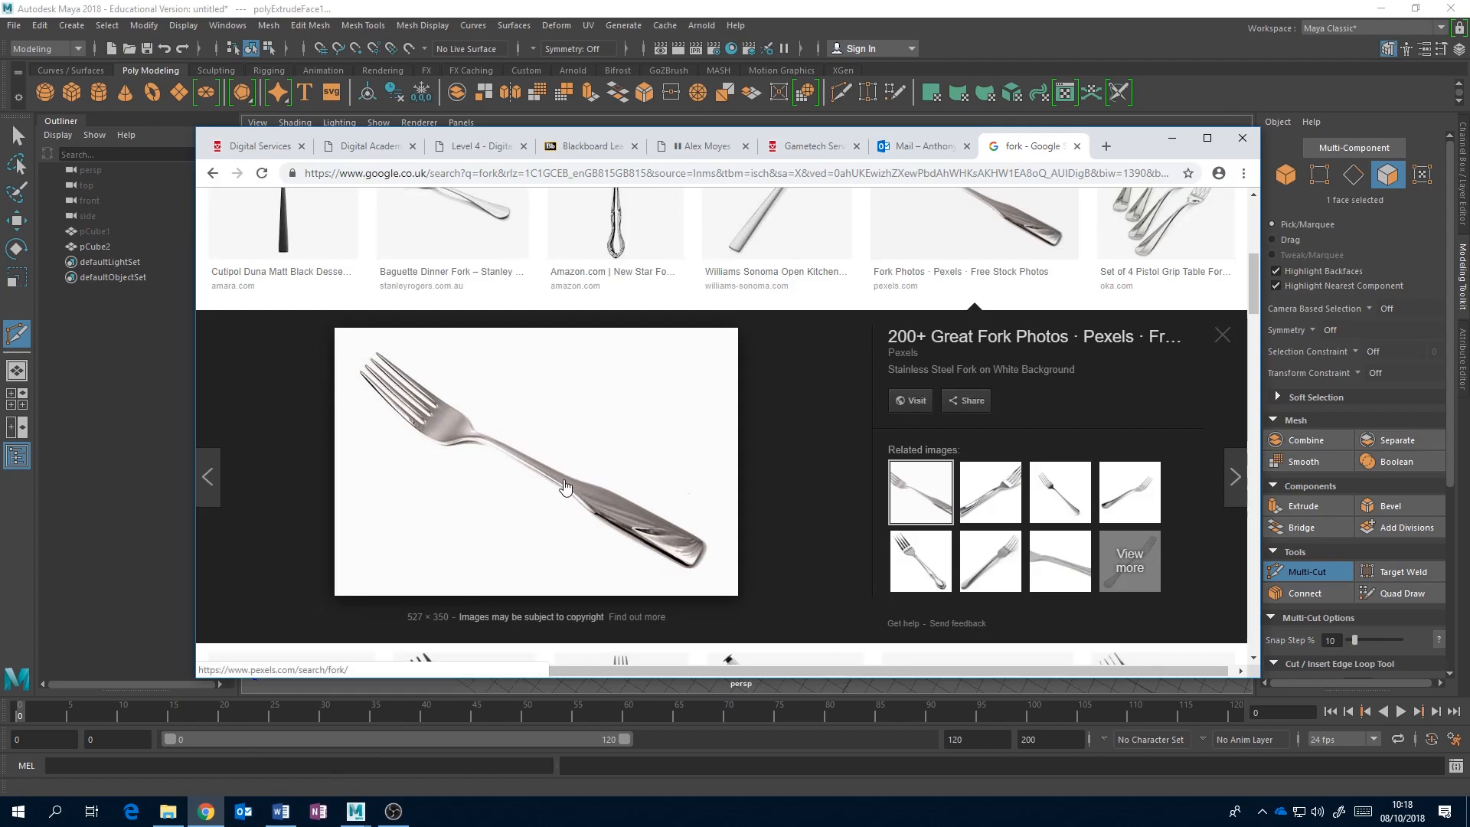
left_click(600, 8)
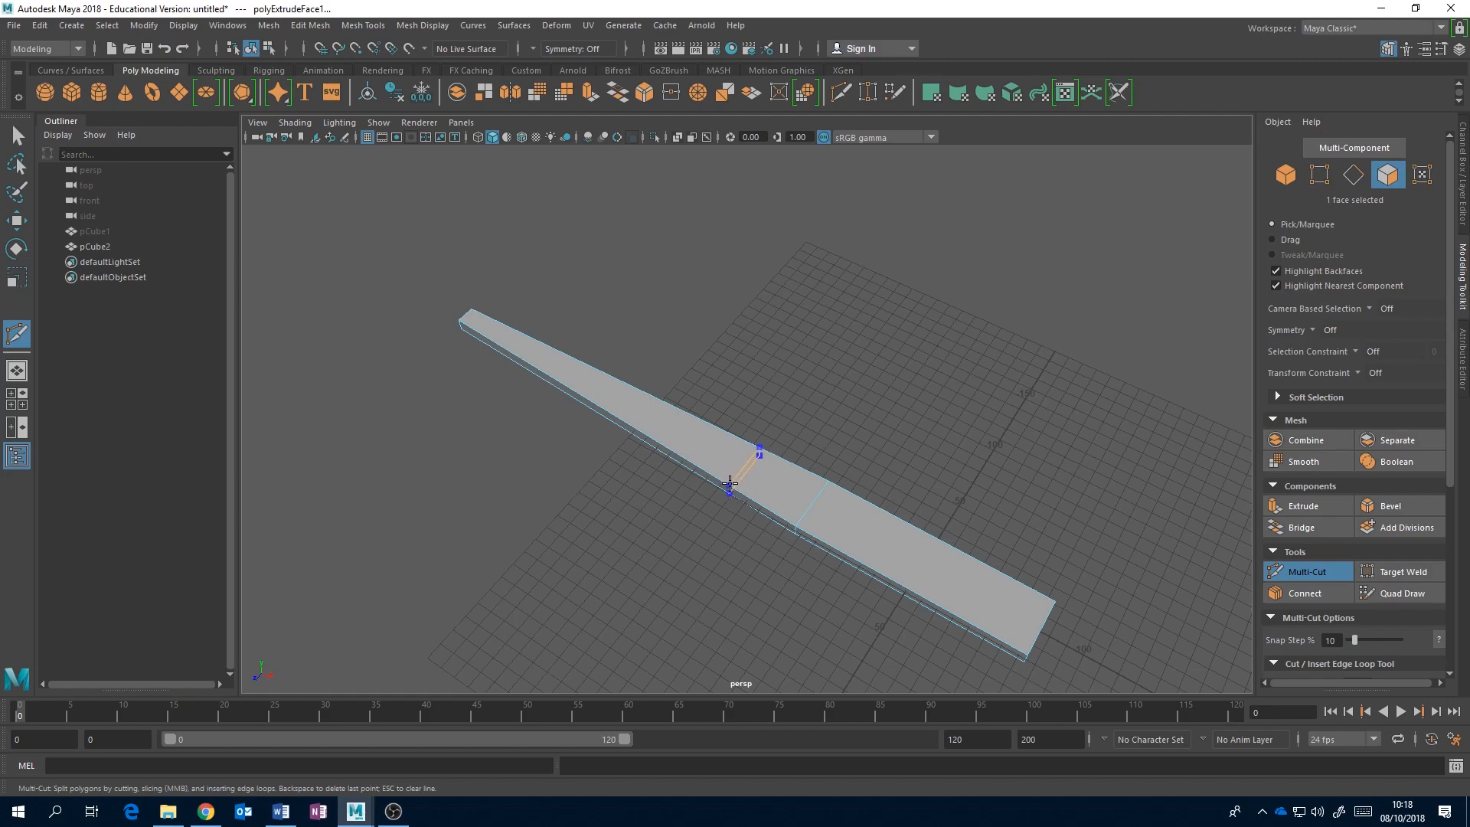
left_click(726, 481, "ctrl")
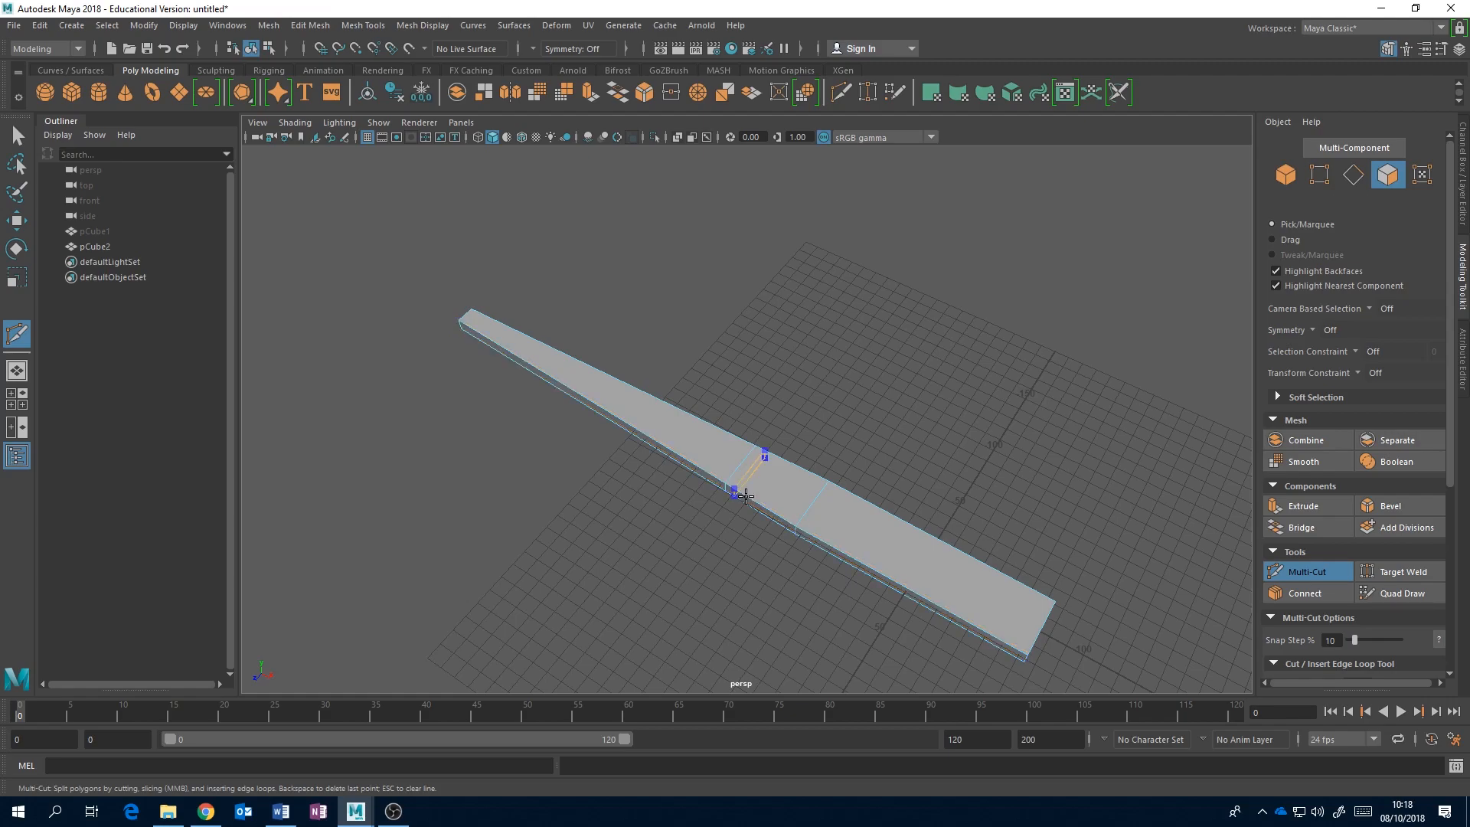
left_click(1302, 576)
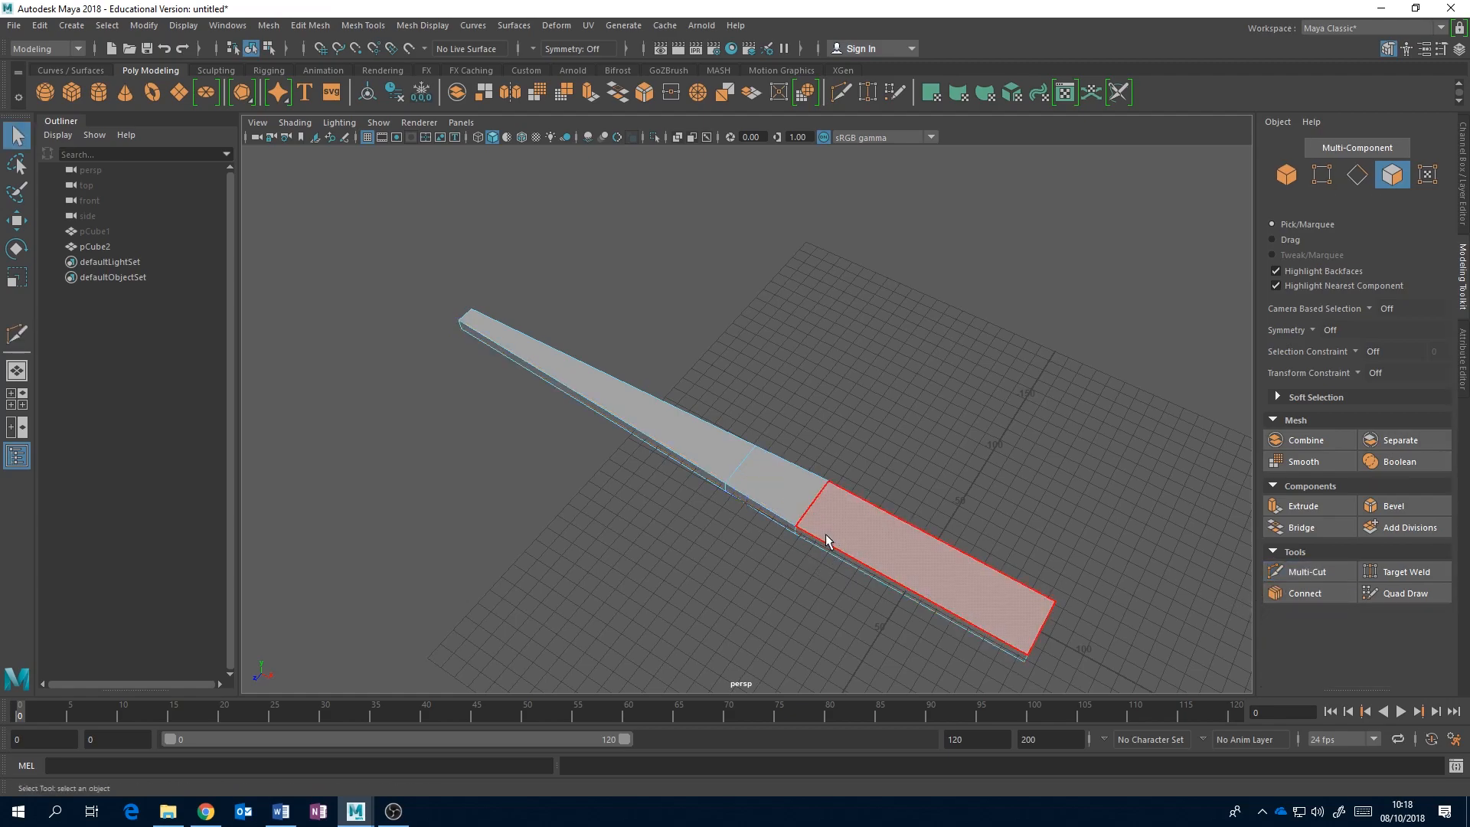
left_click(1305, 572)
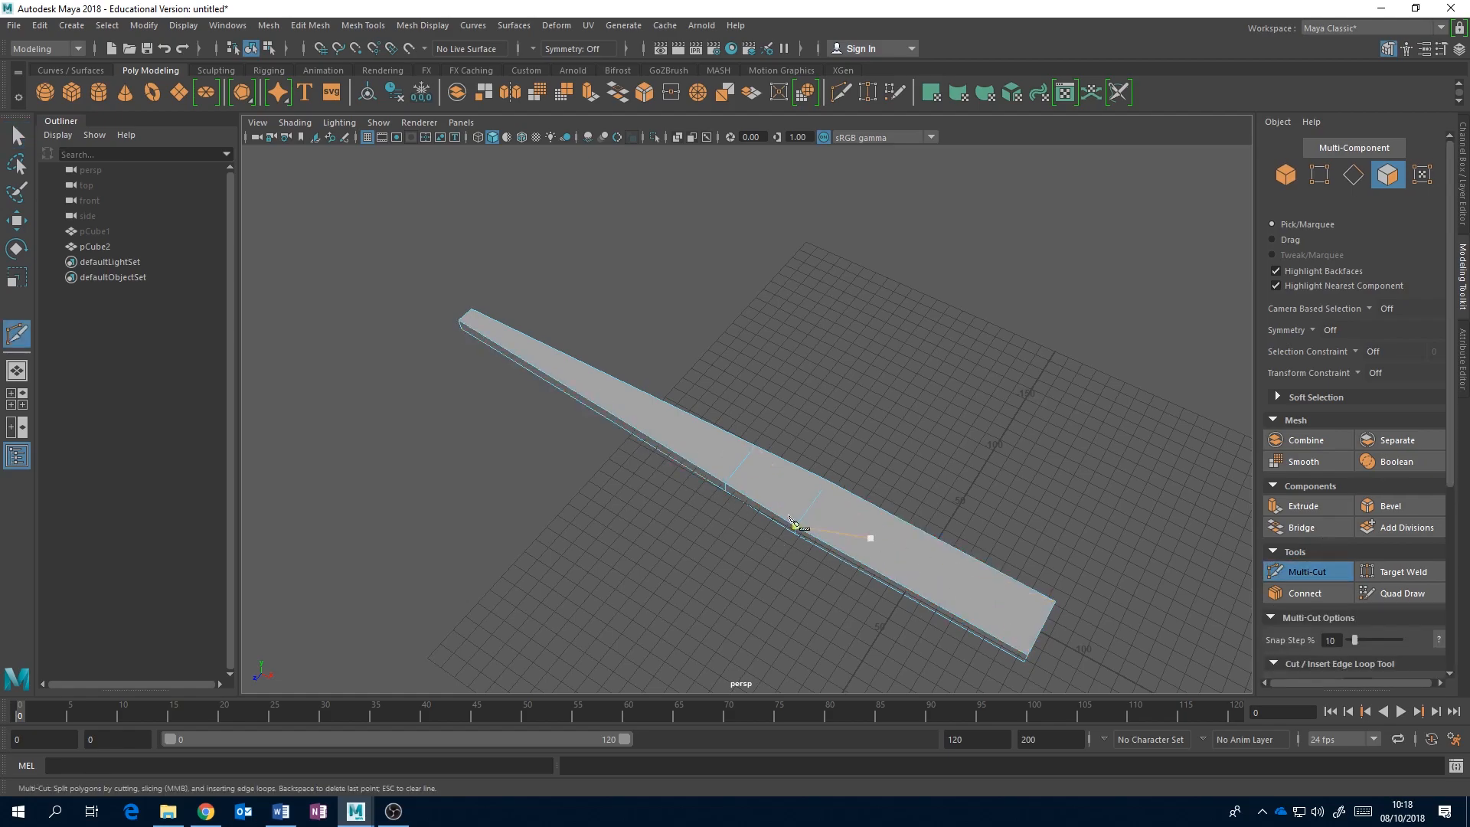
left_click(1305, 573)
Step: Select the new edge loop's four vertices and scale them narrower in Z
left_click_drag(991, 502, 880, 508, "alt")
right_click_drag(754, 473, 703, 389)
left_click_drag(771, 499, 793, 536)
left_click_drag(843, 456, 656, 594, "alt")
key("w")
key("r")
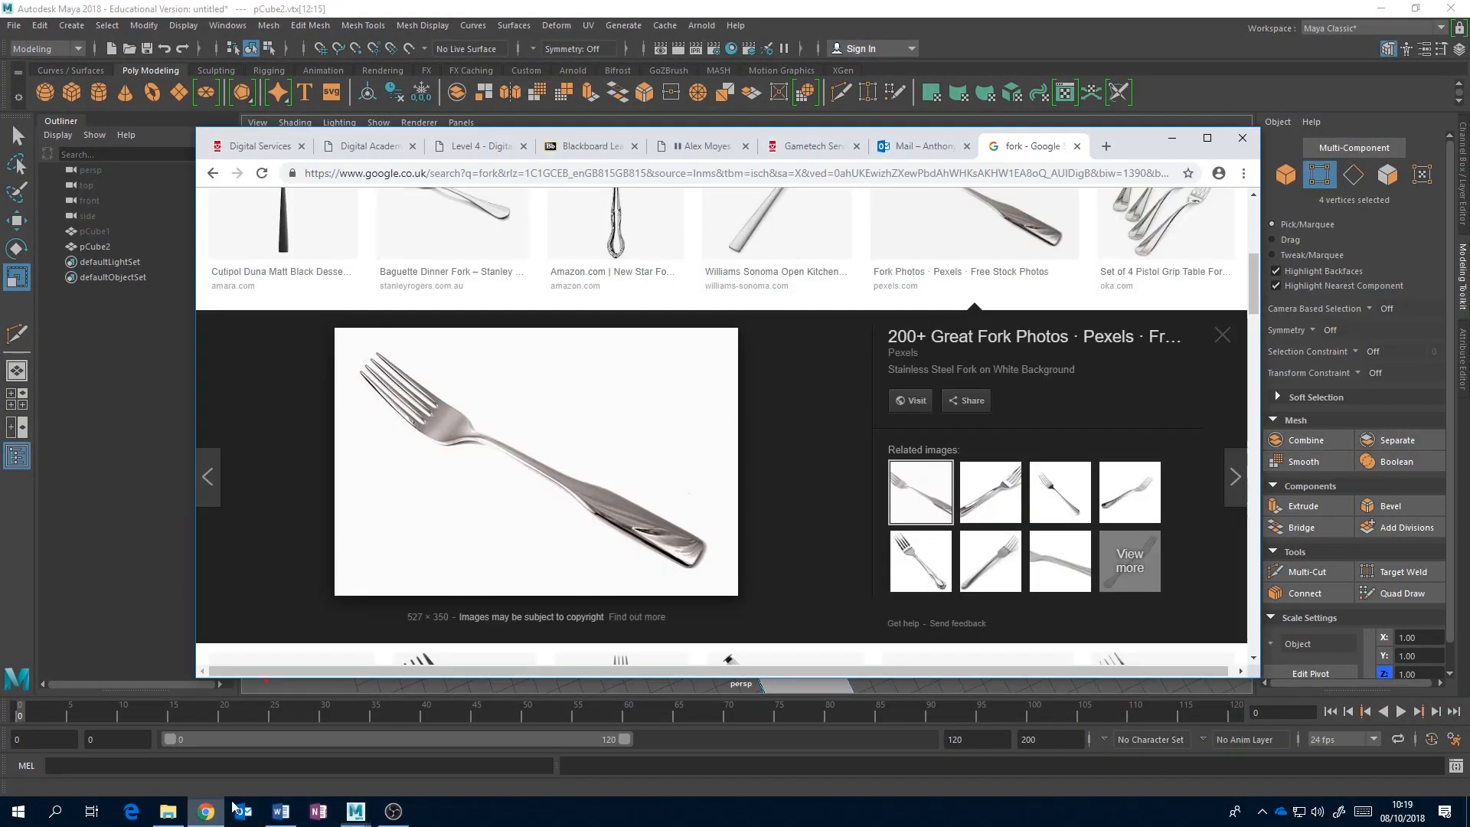
Step: Check the fork photo's taper, then move the selected loop vertices along X toward the neck's narrow end and deselect them
left_click(206, 812)
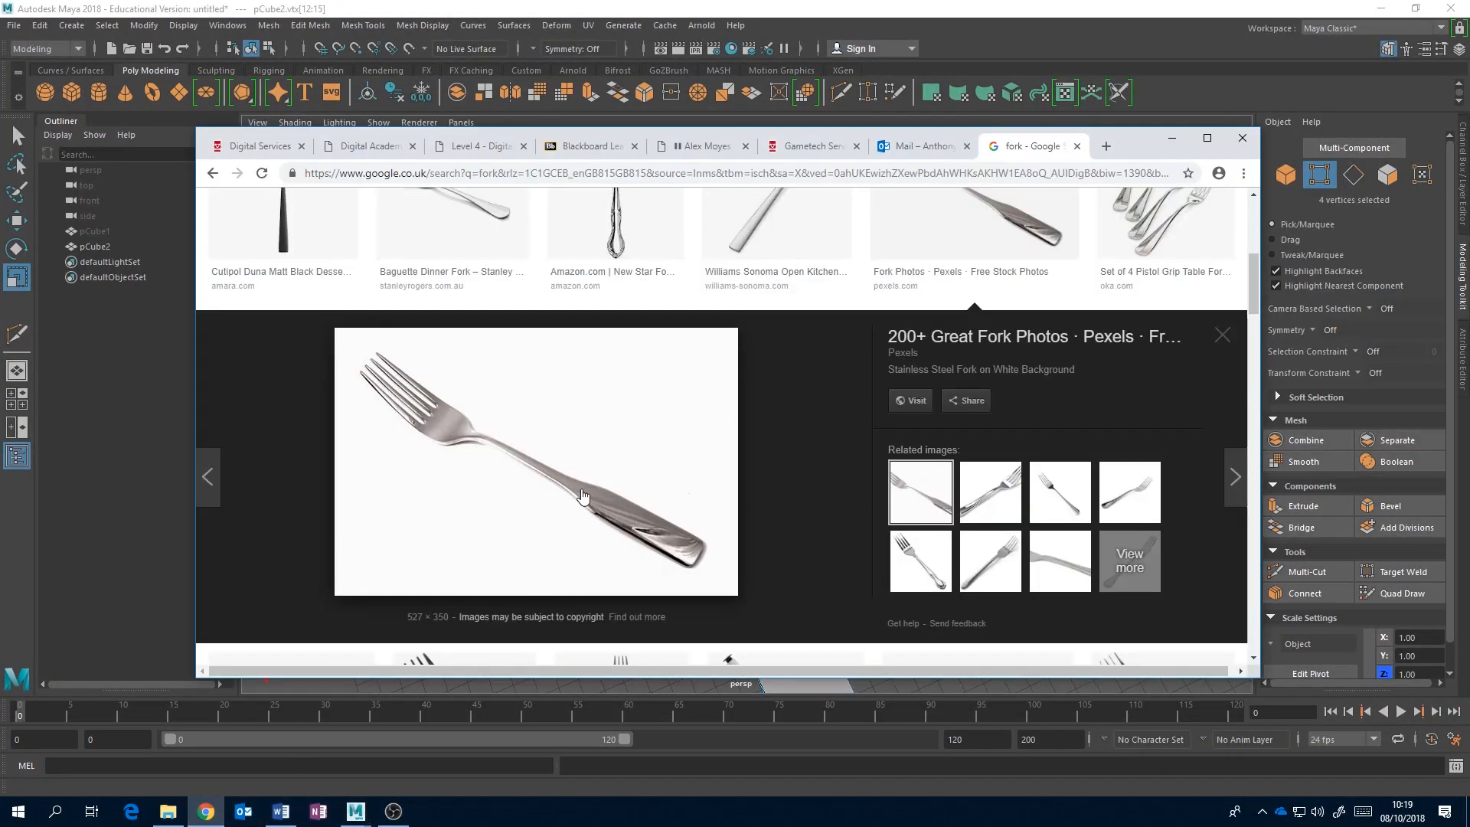
left_click(590, 6)
left_click_drag(745, 377, 865, 339, "alt")
key("w")
left_click_drag(834, 475, 789, 473)
left_click_drag(860, 424, 740, 541, "alt")
left_click(778, 588)
middle_click_drag(755, 515, 709, 549, "alt")
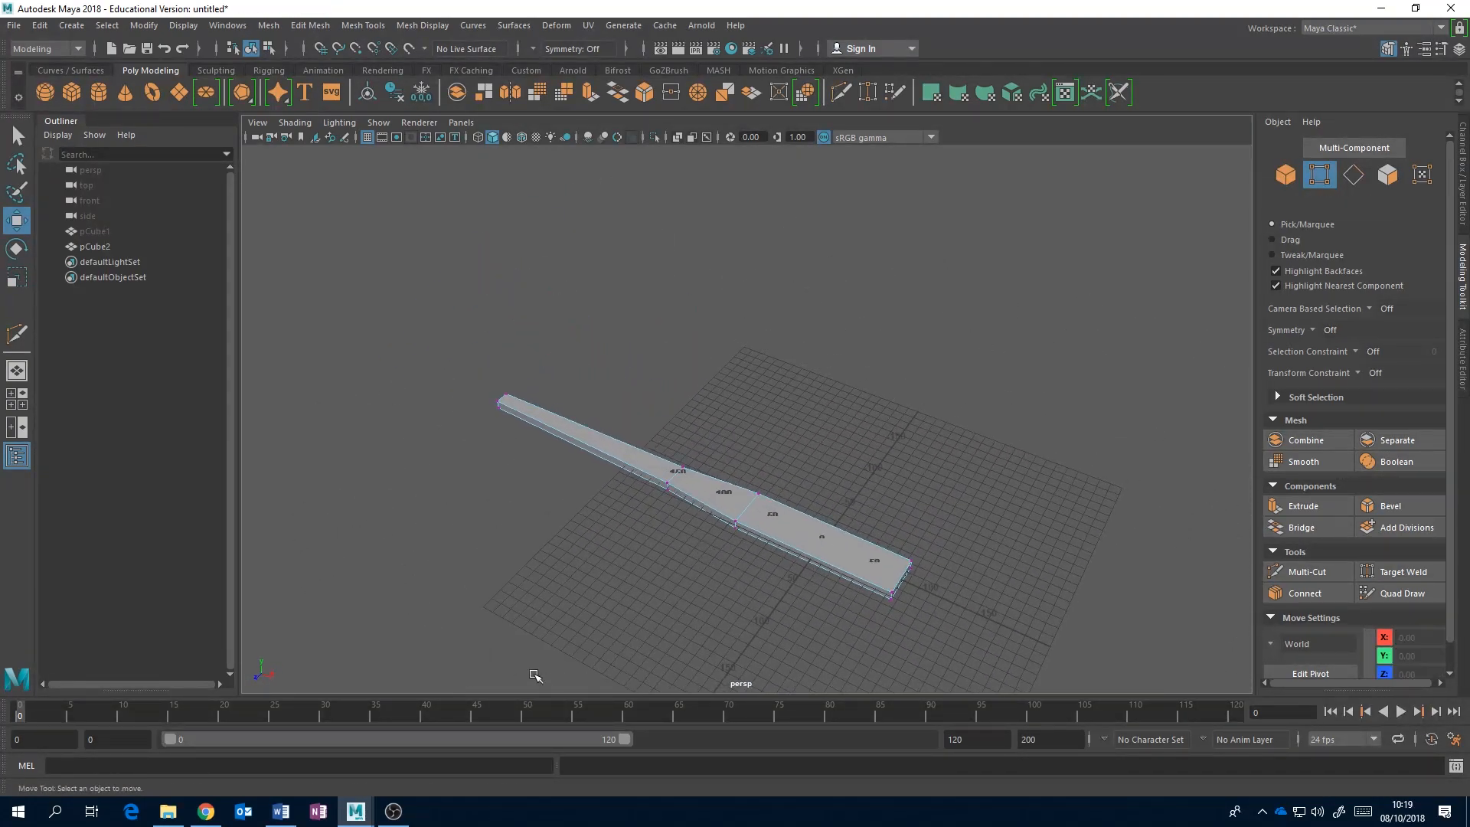
Step: Recheck the fork photo, then insert a second Multi-Cut edge loop between the first loop and the handle block
left_click(207, 813)
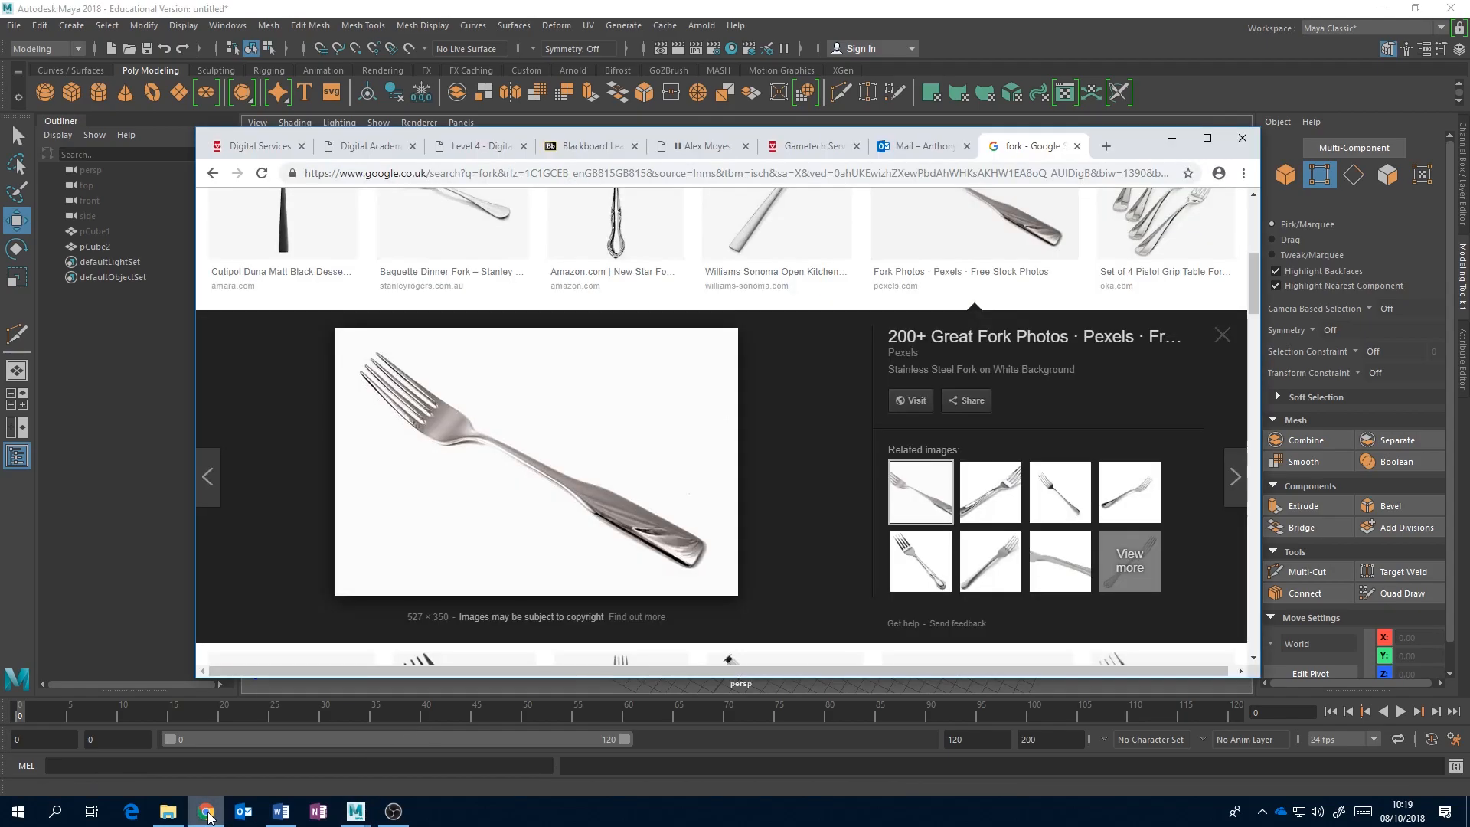
left_click(356, 811)
left_click(460, 749)
left_click_drag(748, 469, 860, 496, "alt")
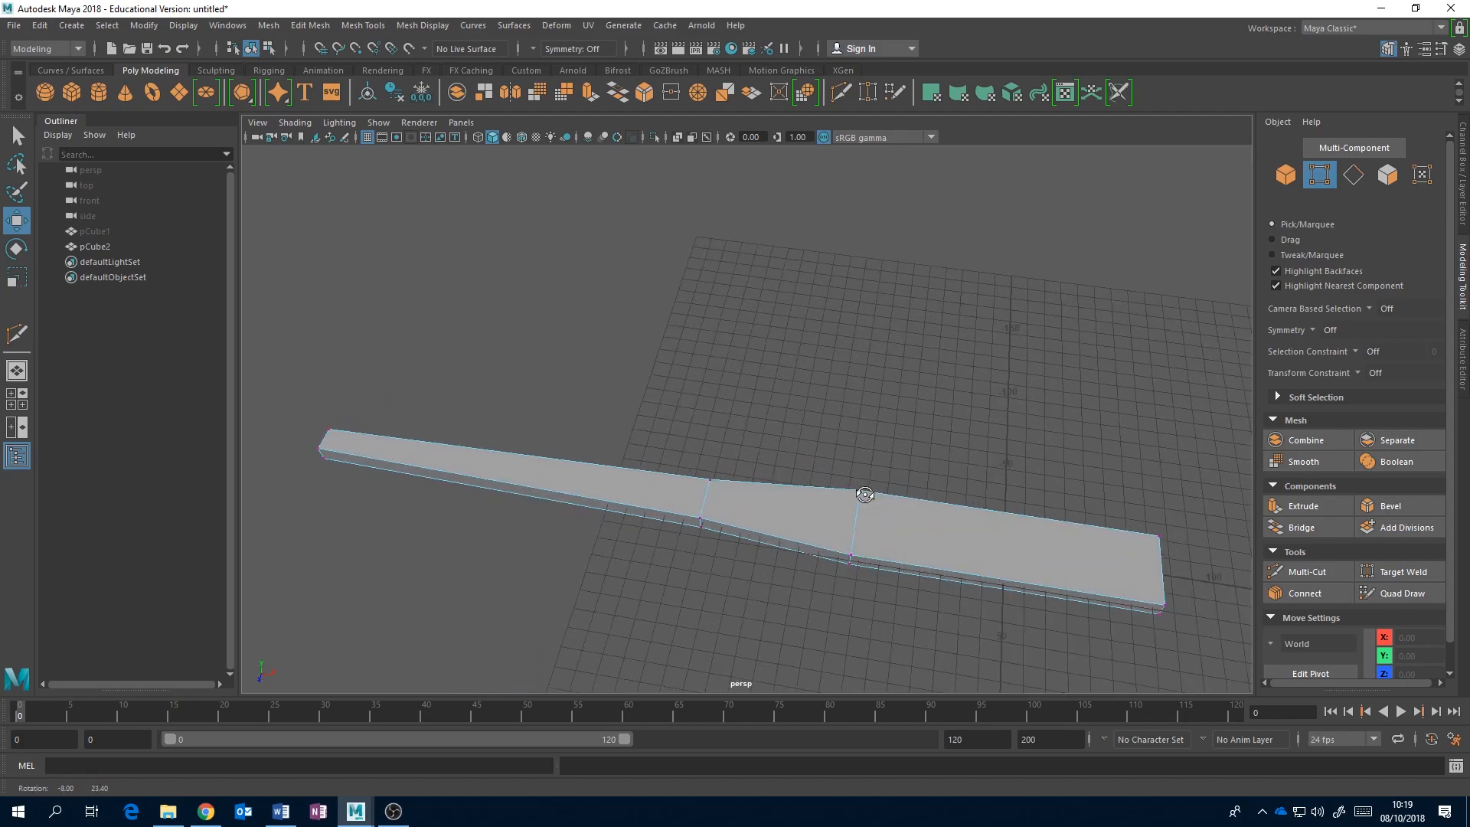
left_click(1307, 572)
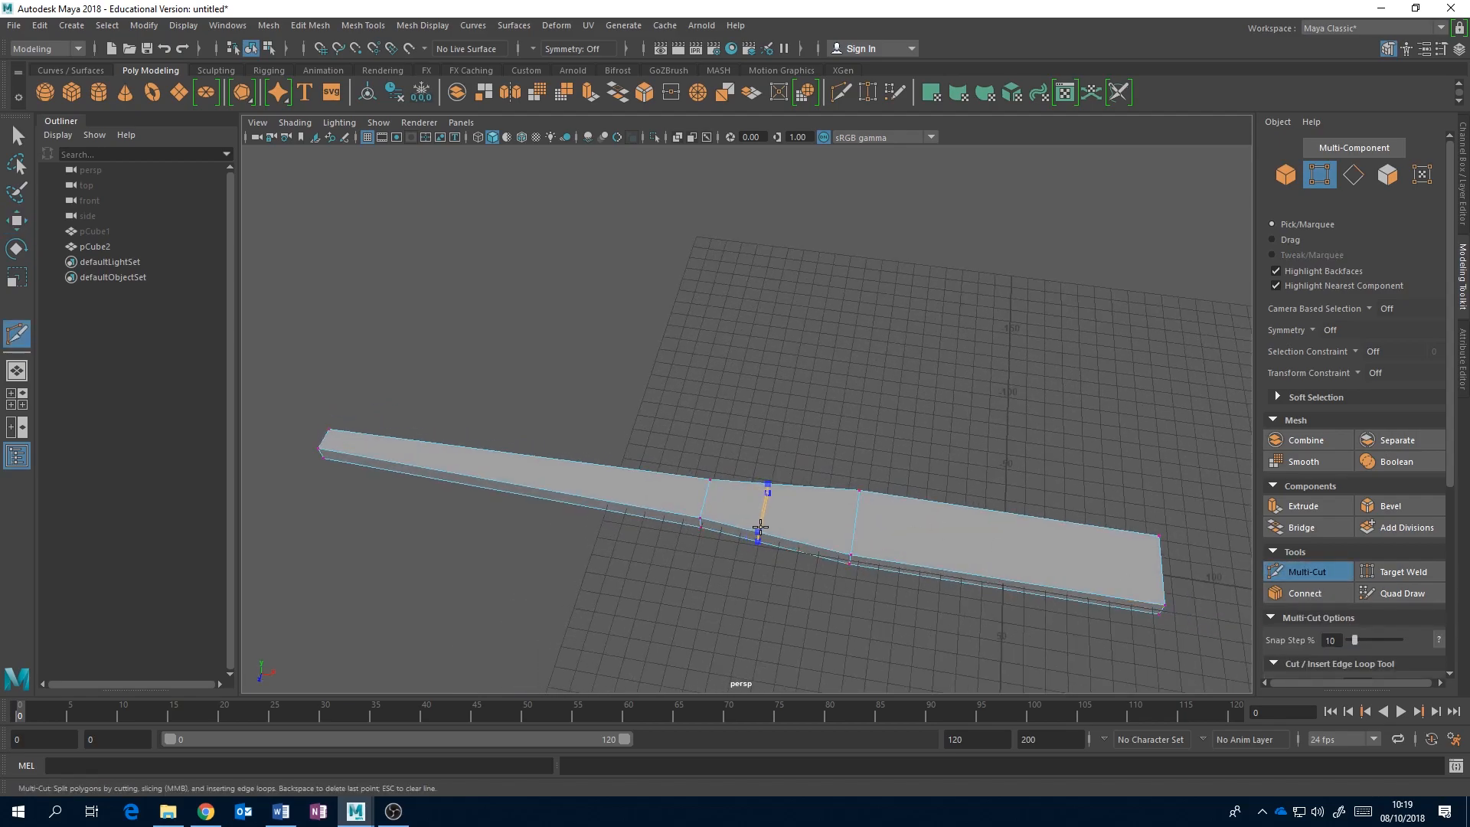
left_click(760, 528)
left_click(1307, 572)
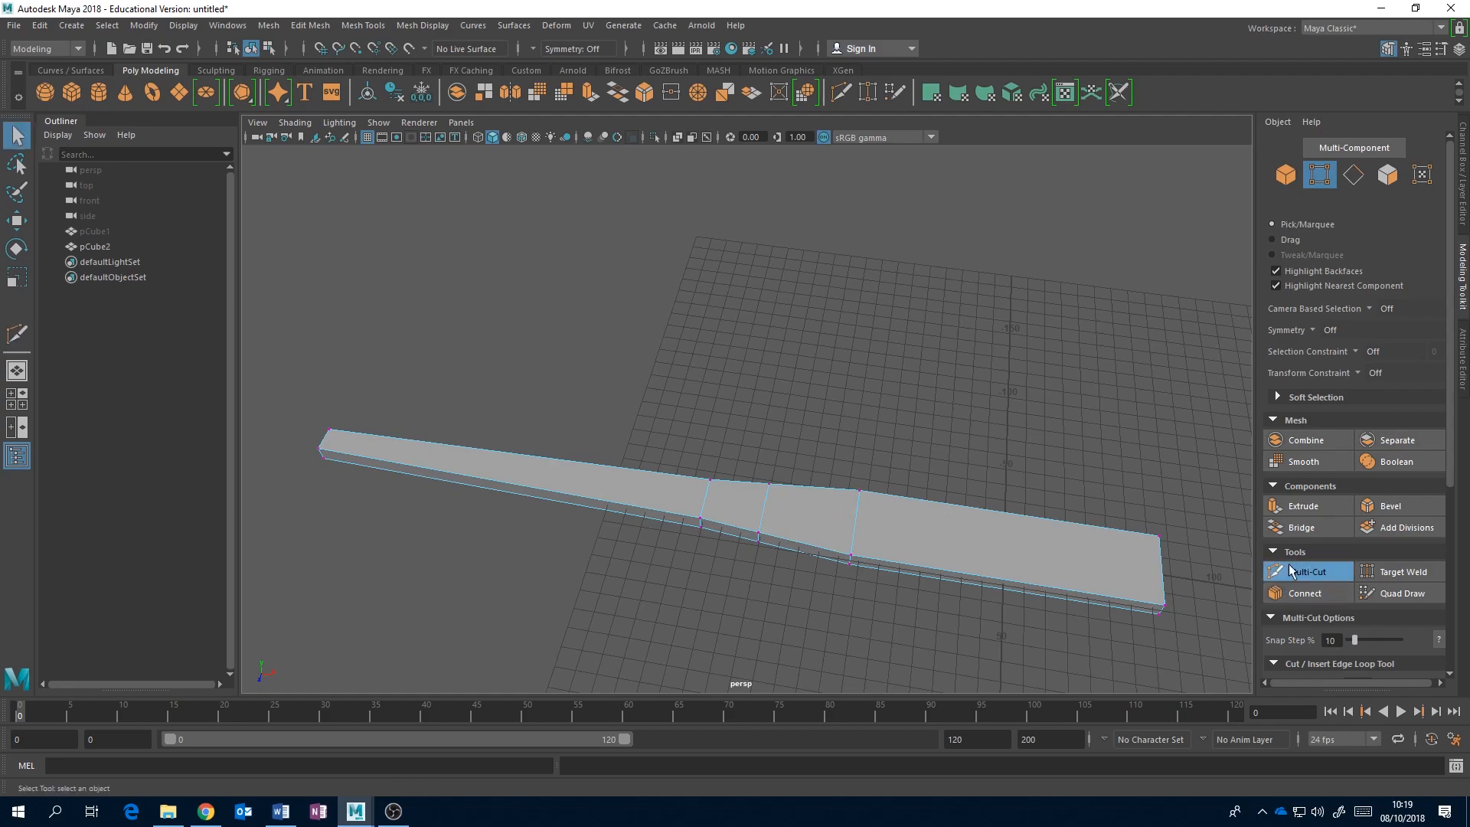
Step: Scale the second loop's vertices slightly narrower to curve the handle transition, then hide the viewport grid
left_click_drag(799, 554, 638, 527)
key("r")
left_click_drag(728, 501, 814, 452, "alt")
scroll(814, 457, "down", 3)
left_click(906, 459)
mouse_move(906, 459)
left_mouse_down("alt")
mouse_move(869, 407)
mouse_move(912, 486)
left_mouse_up("alt")
left_click(369, 137)
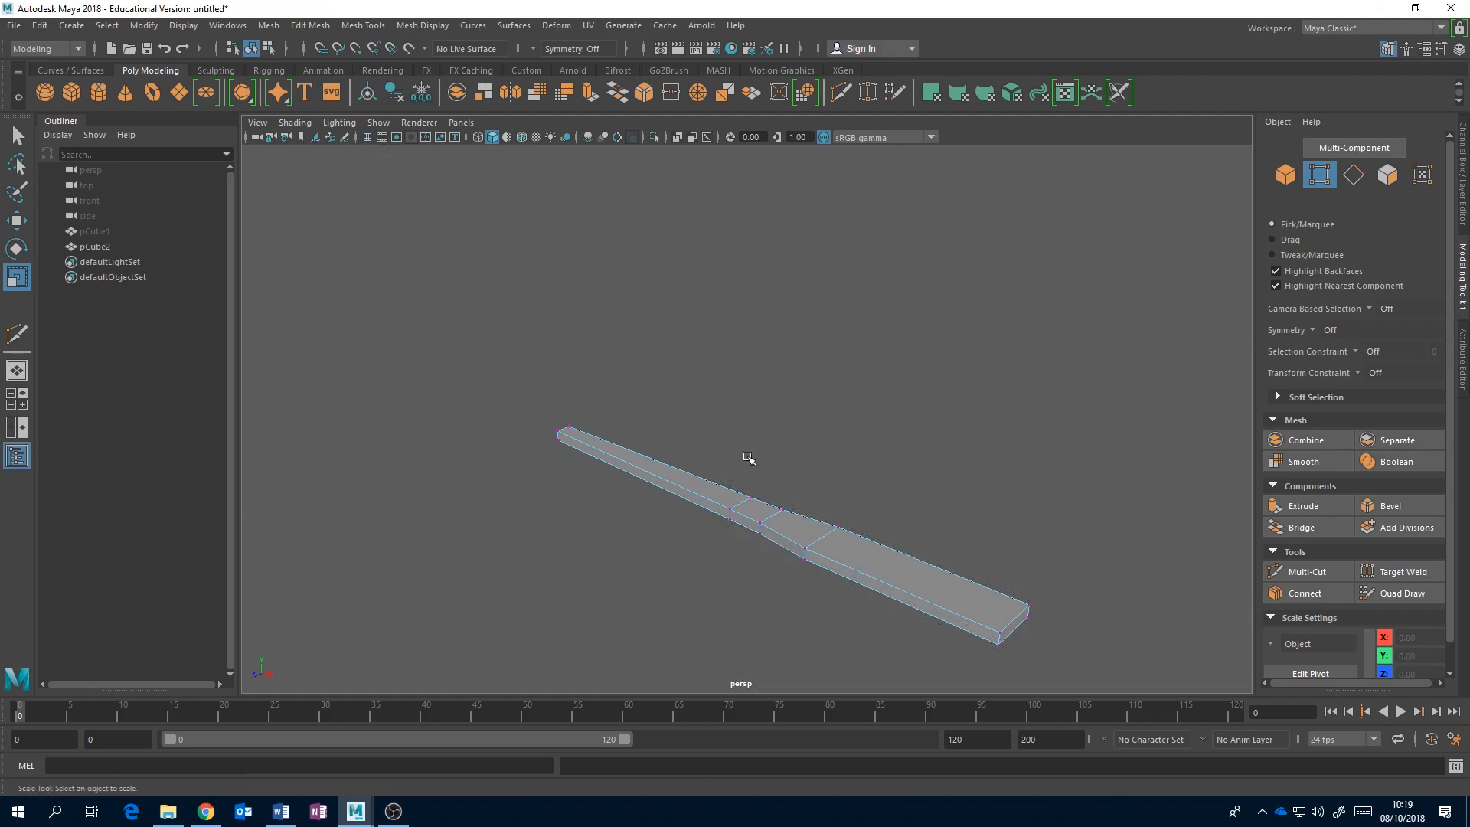
Step: Examine the base of the head in the fork photo and compare it with the model's narrow neck end
middle_click_drag(748, 453, 725, 373, "alt")
mouse_move(725, 373)
left_mouse_down("alt")
mouse_move(712, 426)
mouse_move(728, 391)
mouse_move(717, 397)
left_mouse_up("alt")
left_click(208, 816)
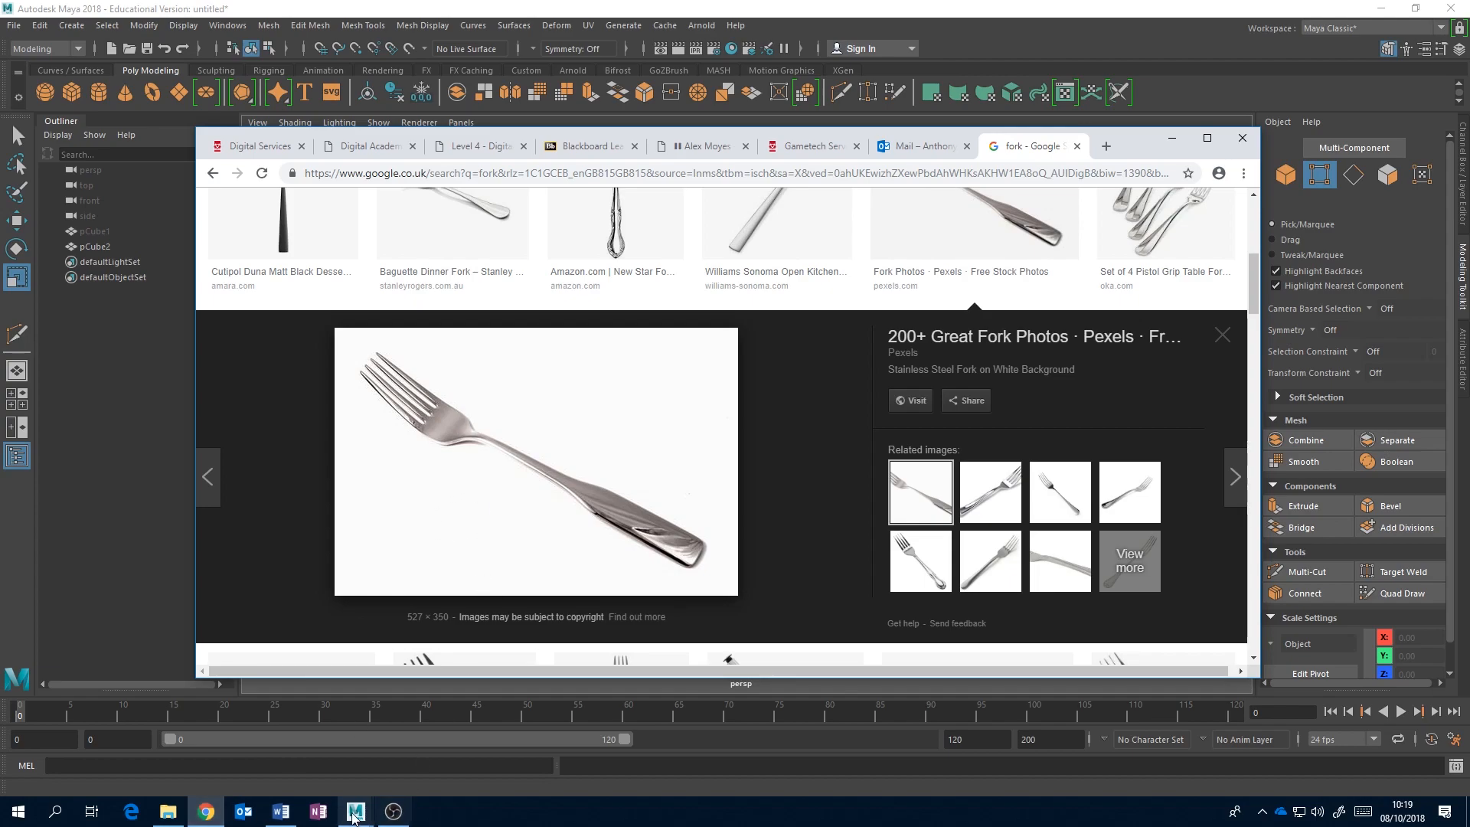
mouse_move(356, 812)
left_click(452, 754)
left_click_drag(607, 299, 588, 506, "alt")
left_click(553, 492)
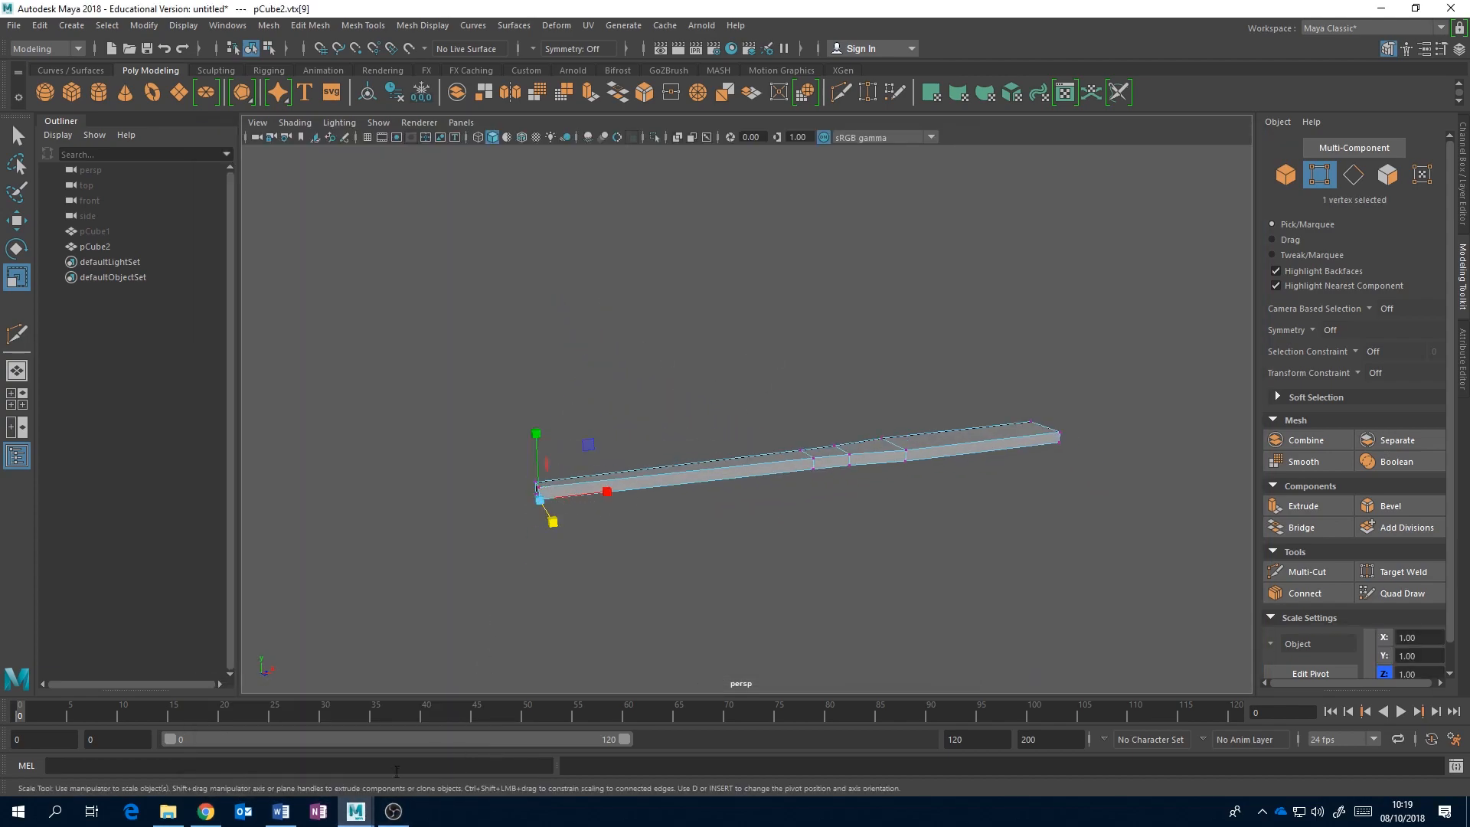
left_click(205, 812)
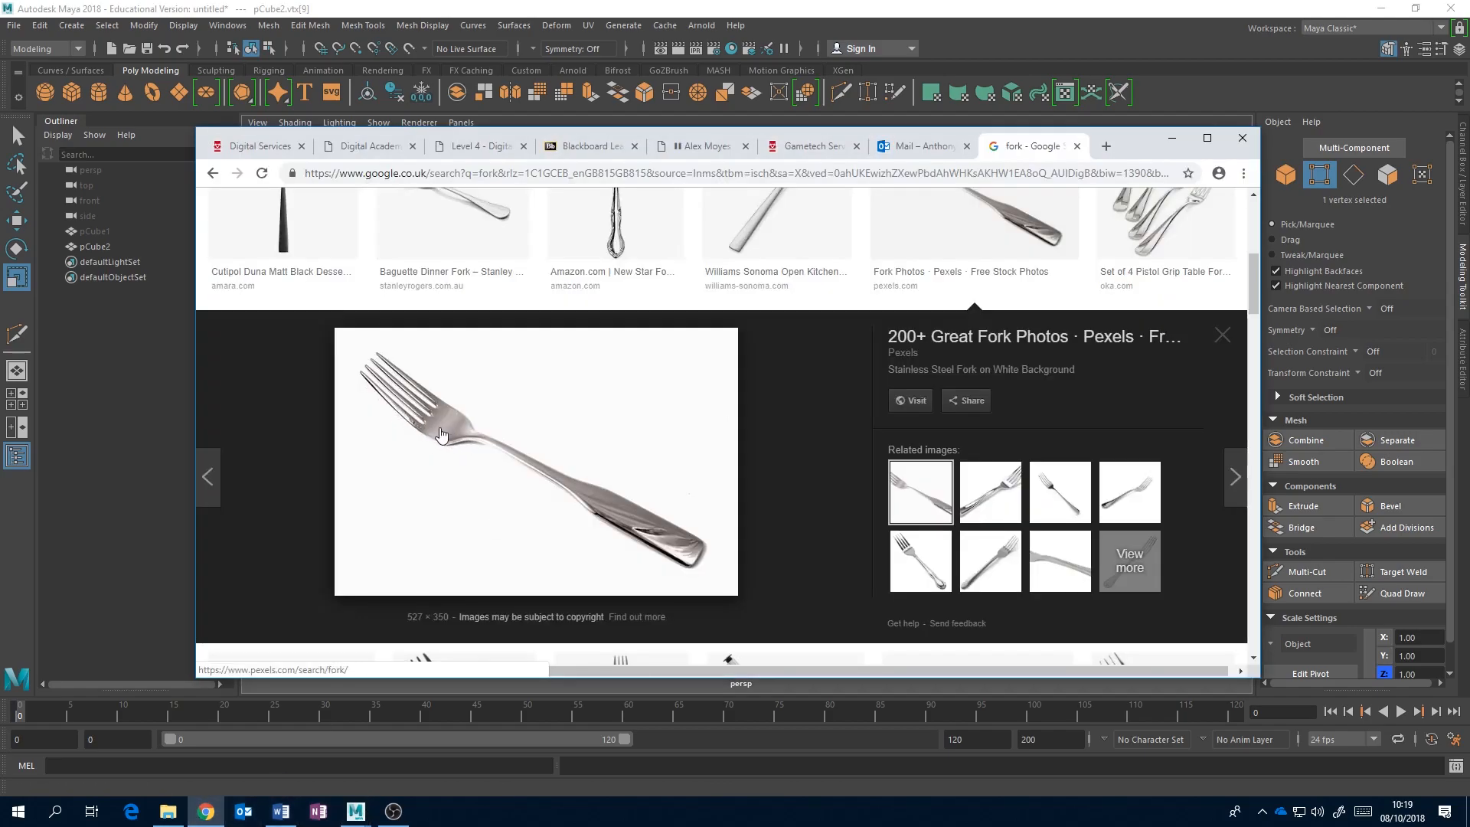
left_click(511, 6)
left_click_drag(678, 461, 718, 458, "alt")
Step: Select the face at the neck's narrow end and extrude it outward to about -404.04 in X
right_click(602, 482)
right_click_drag(606, 413, 605, 414)
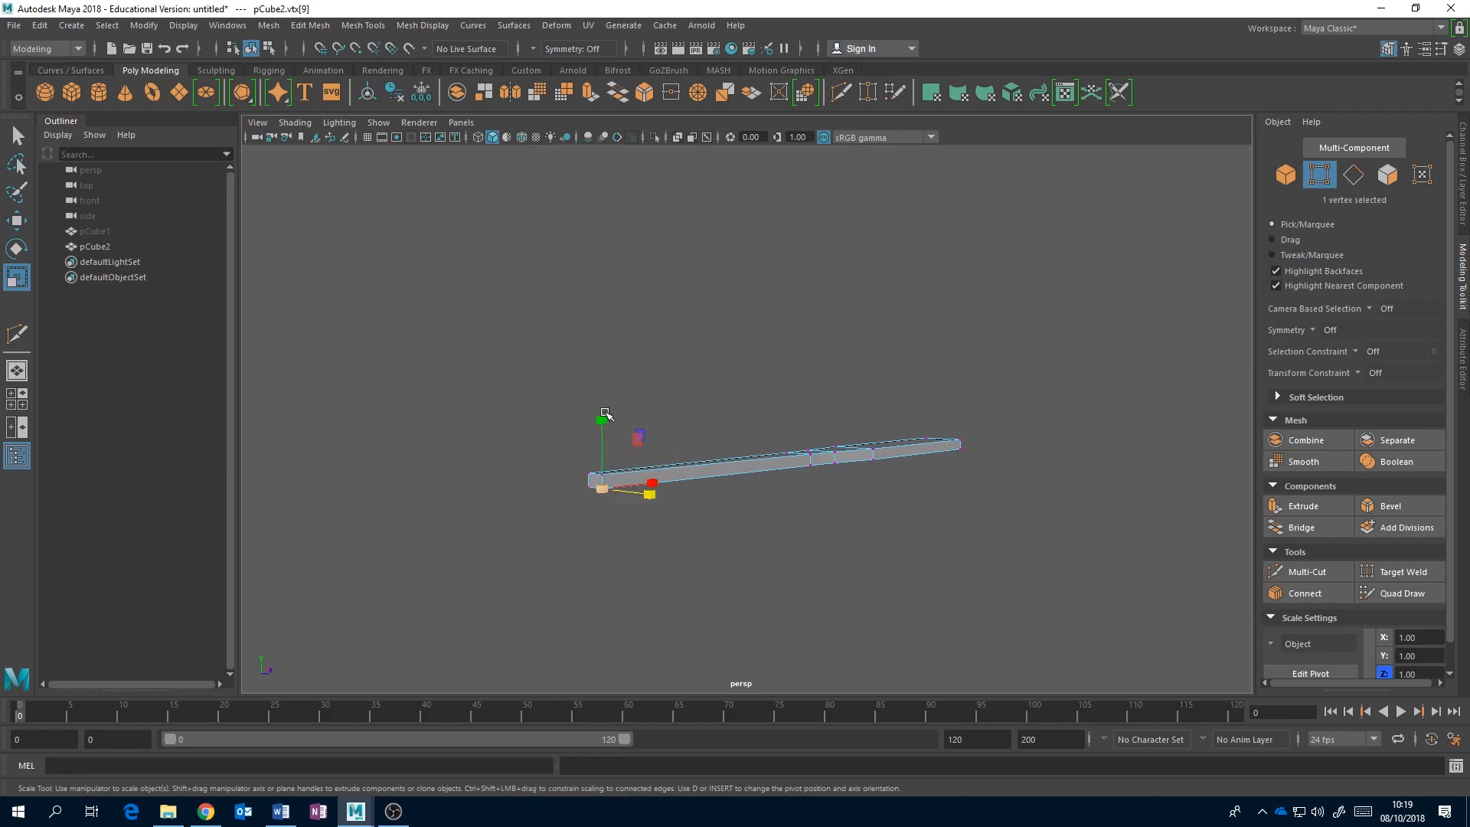
left_click(598, 481)
middle_click_drag(727, 473, 842, 453, "alt")
left_click_drag(849, 450, 768, 516, "alt")
key("w")
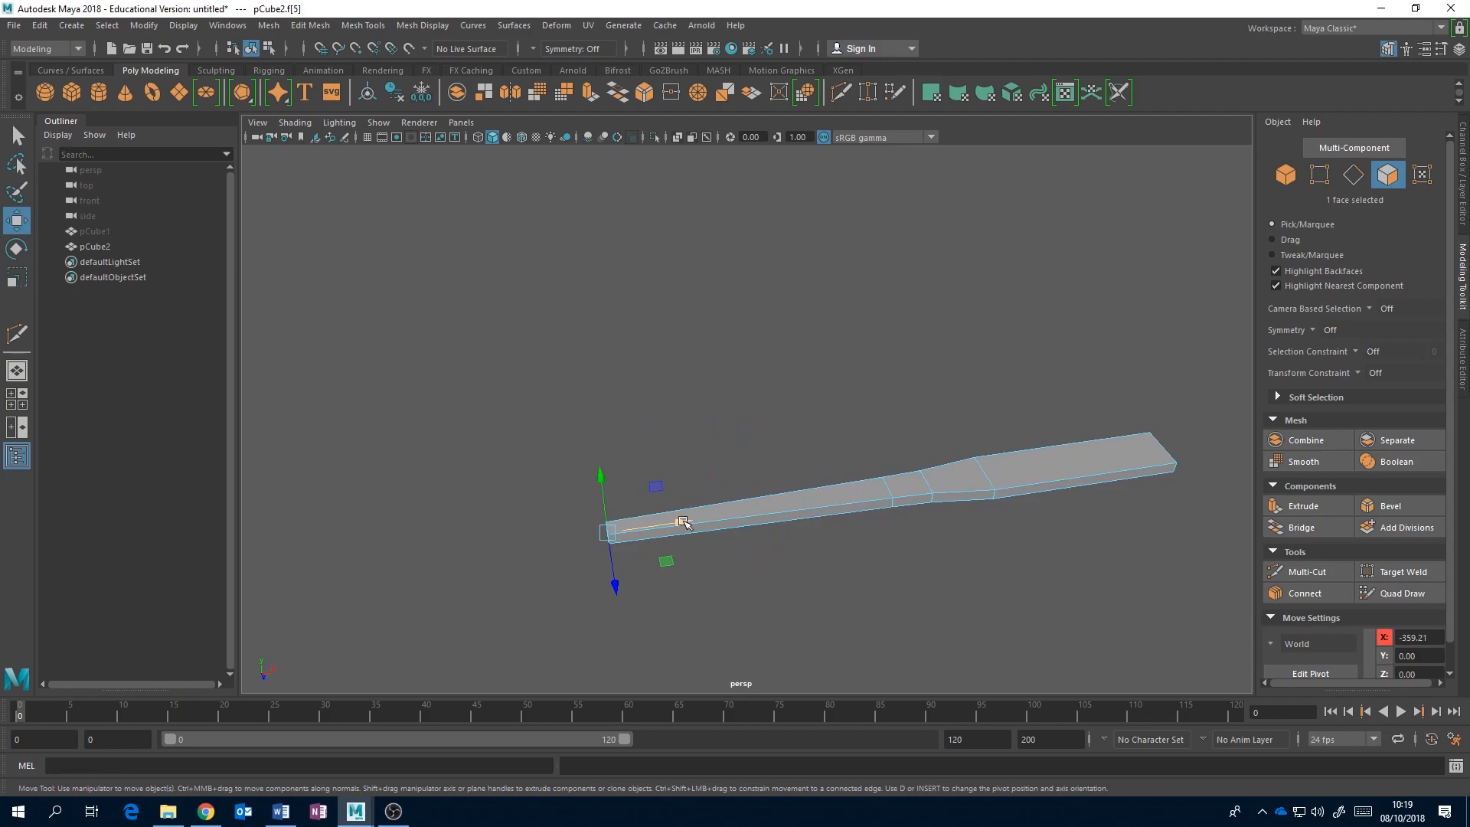
left_click_drag(684, 525, 720, 553, "shift")
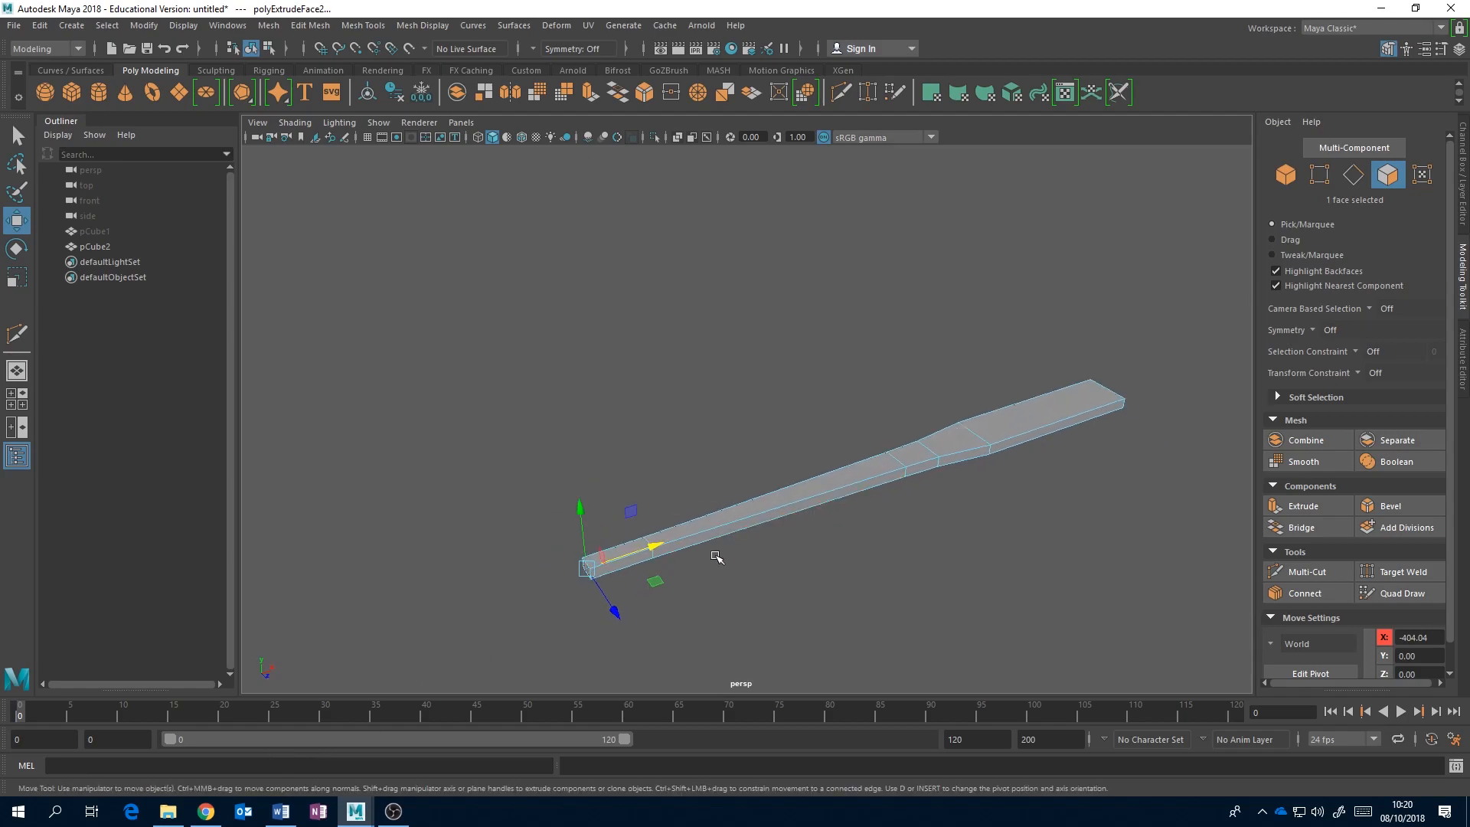
Step: Scale the new end face wider in Z to flare the base of the fork's head, then compare it with the photo
key("r")
left_click_drag(614, 610, 668, 652)
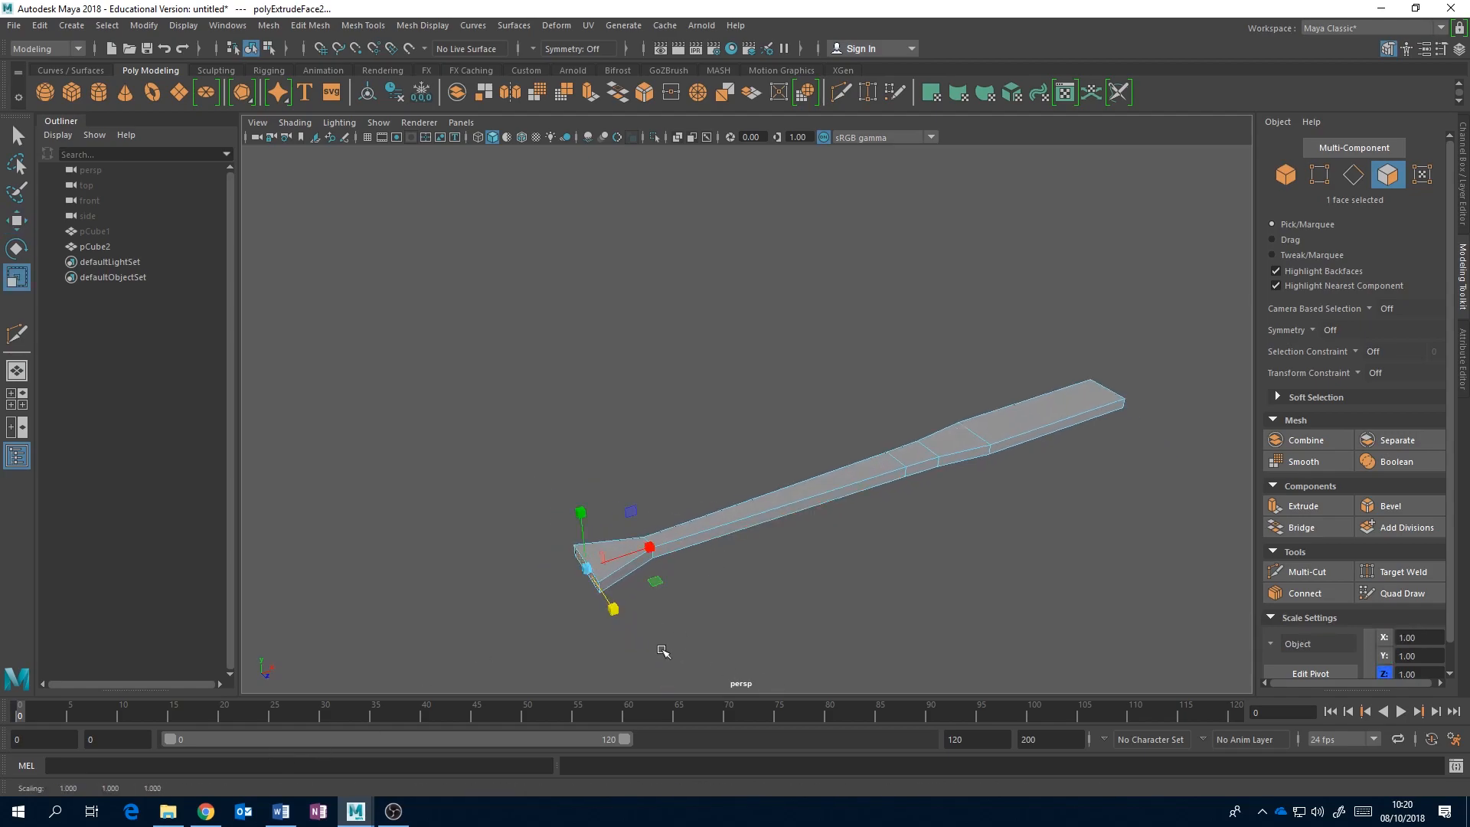
left_click_drag(616, 608, 650, 633)
left_click(205, 812)
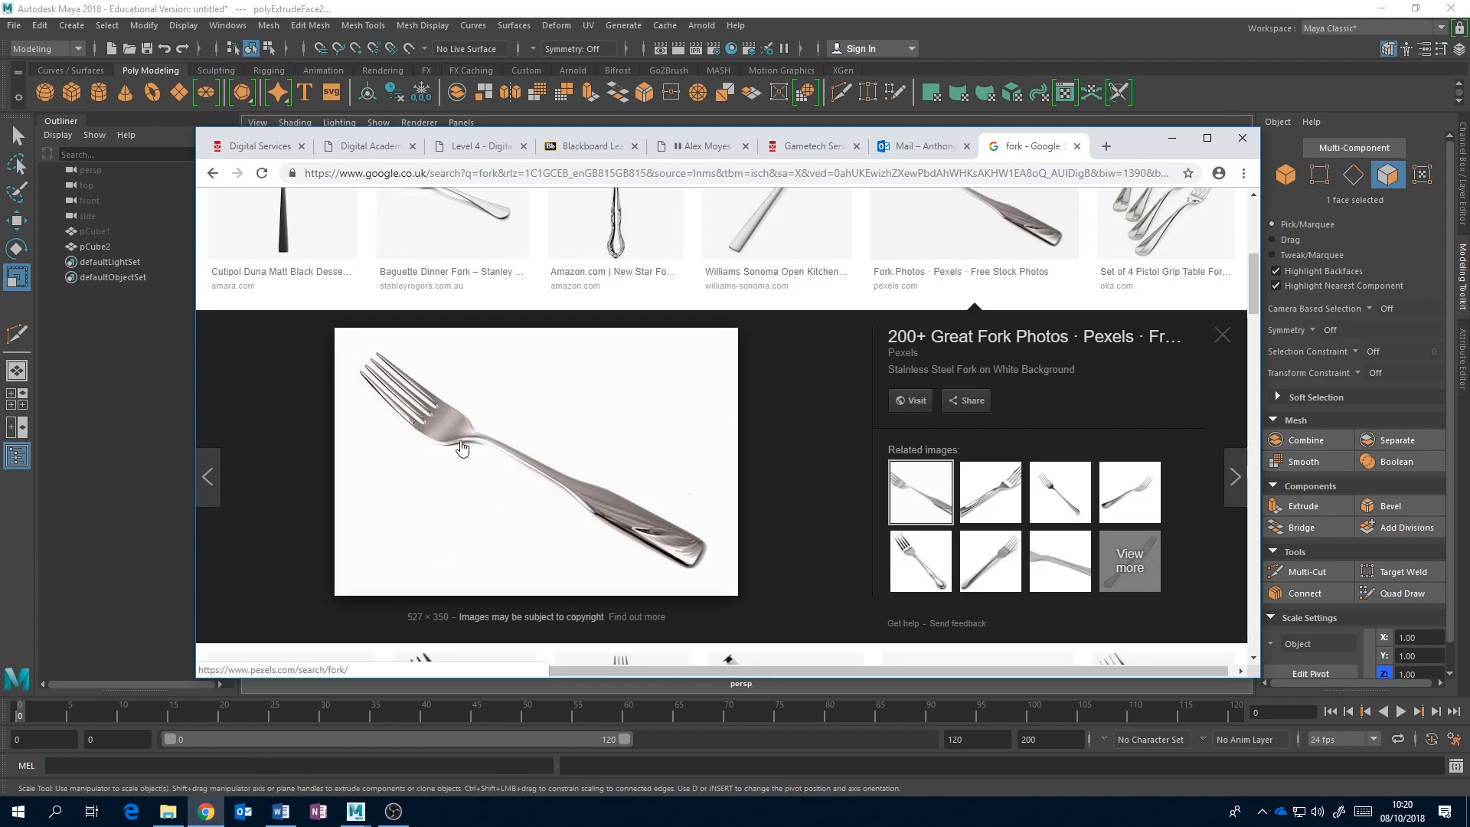
Step: Move the flared end face back toward the neck to about -384.55 in X, then compare the flare with the fork photo
left_click(570, 7)
left_click_drag(738, 410, 714, 425, "alt")
key("w")
left_click_drag(605, 528, 726, 497)
left_click(215, 814)
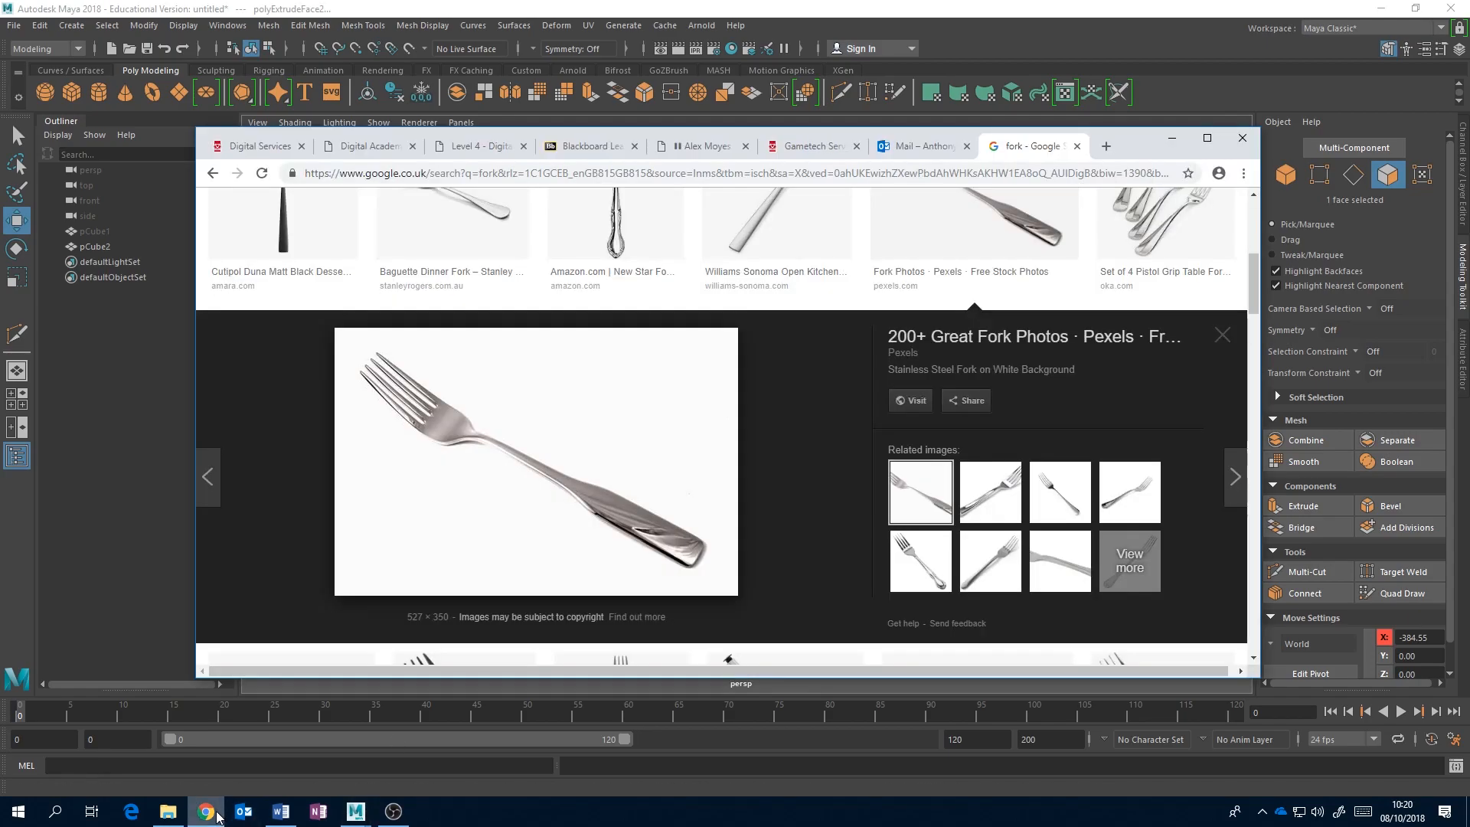
mouse_move(355, 811)
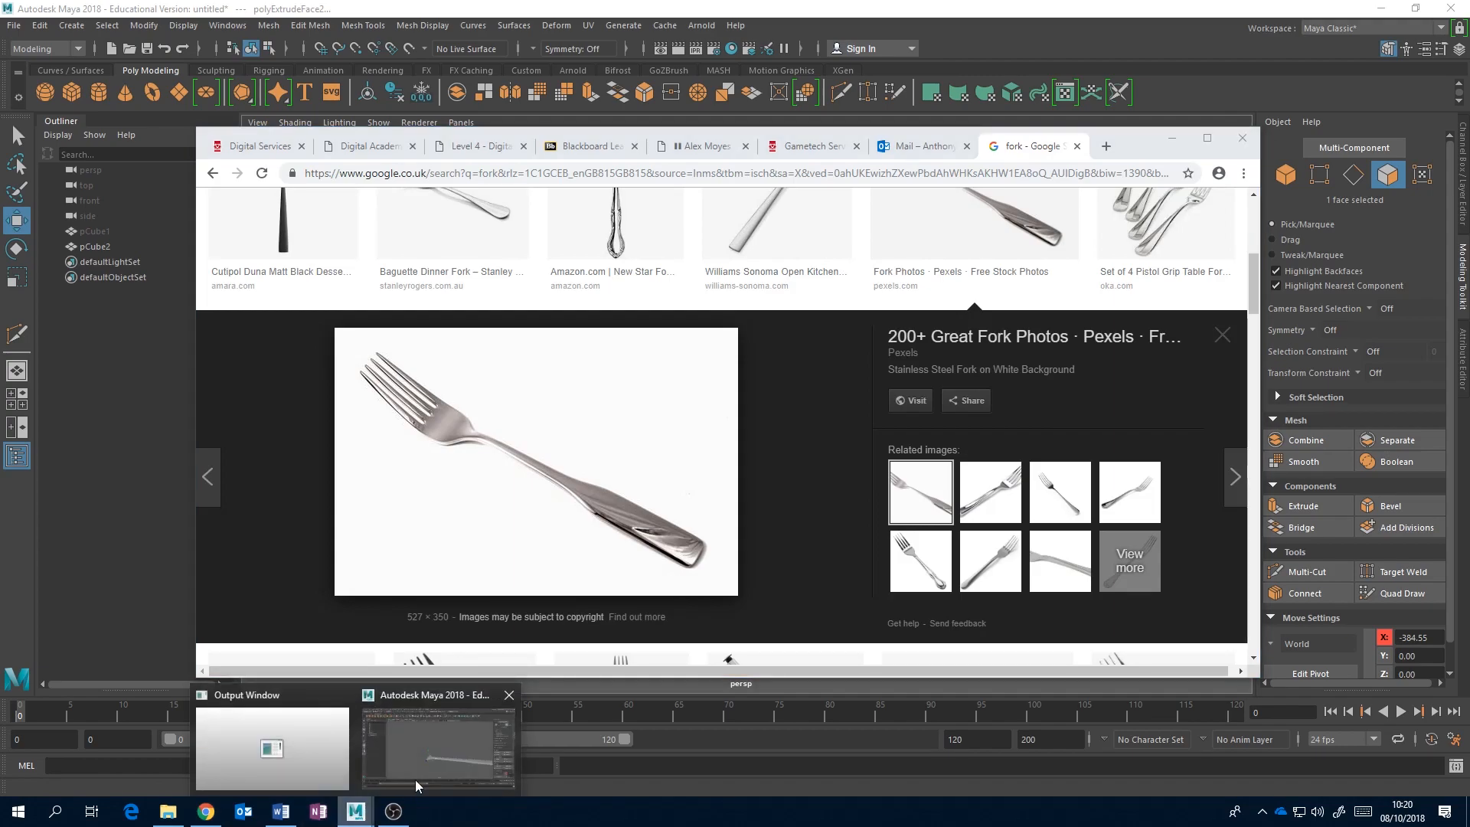
left_click(403, 789)
Step: Extrude the flared end face outward to about -475.19 in X to form the fork's head, then check it against the photo
left_click_drag(689, 494, 570, 494, "shift")
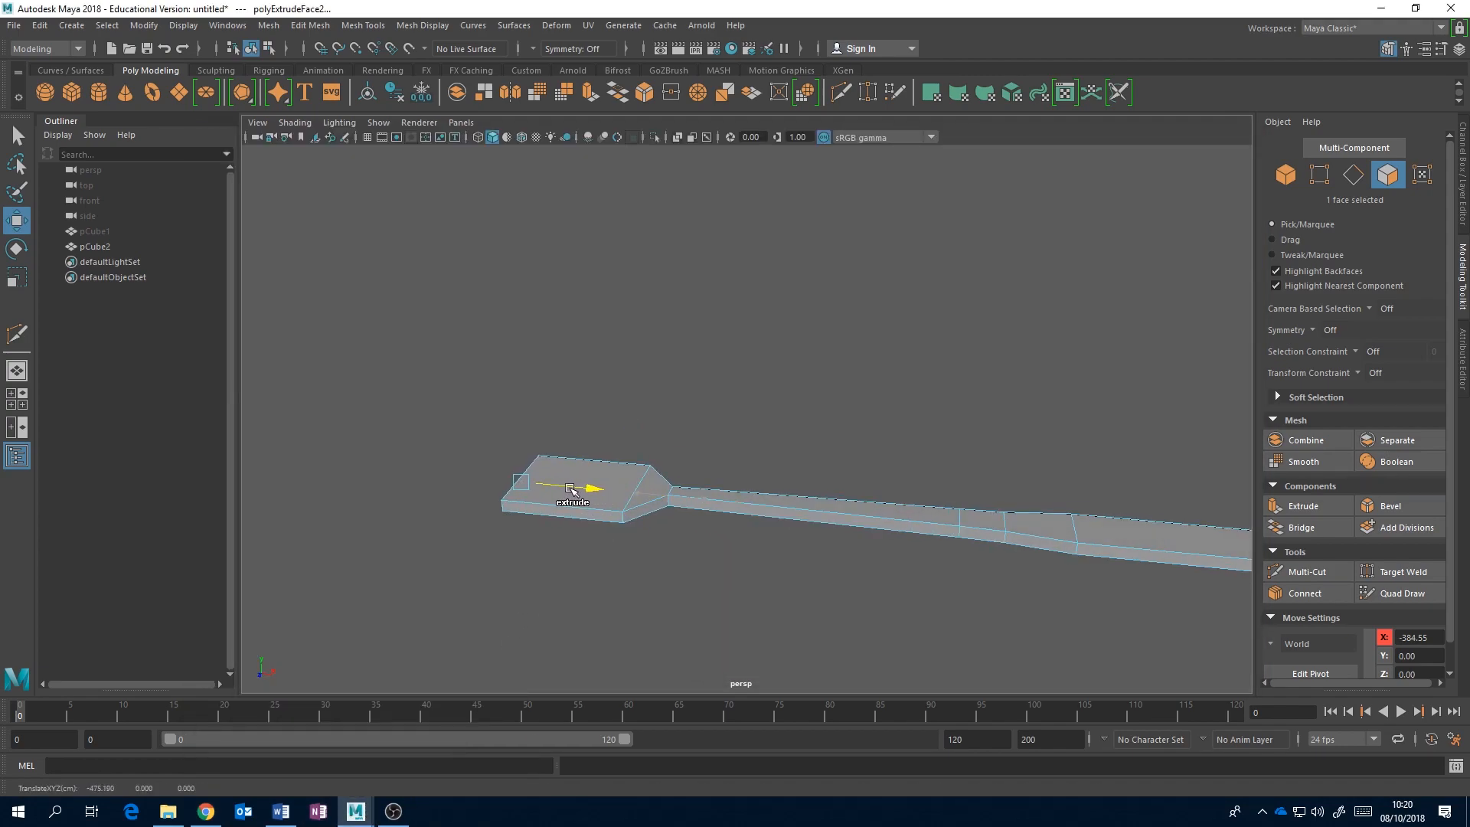
left_click_drag(671, 466, 696, 518, "alt")
left_click(702, 556)
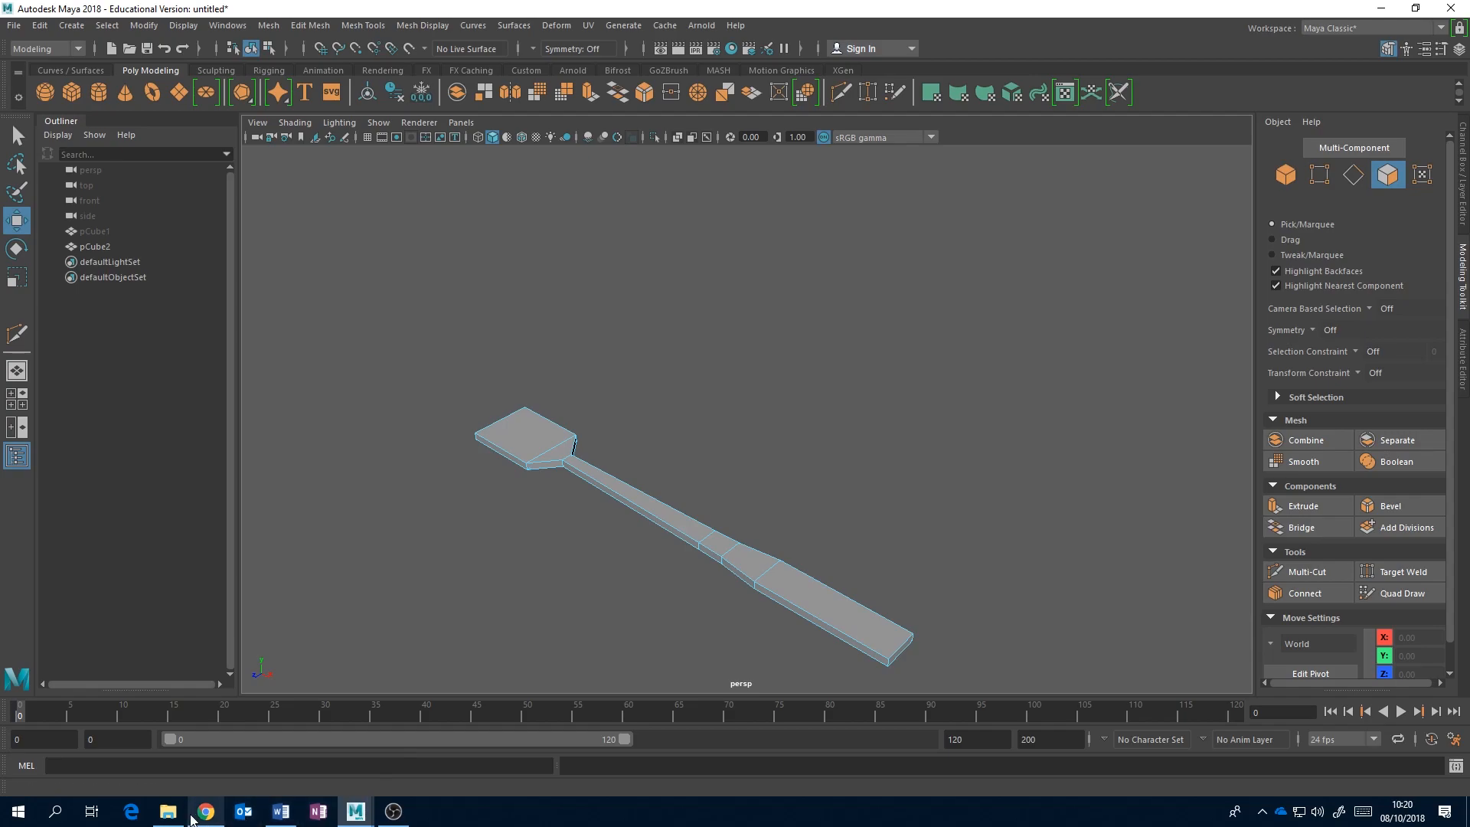
left_click(206, 811)
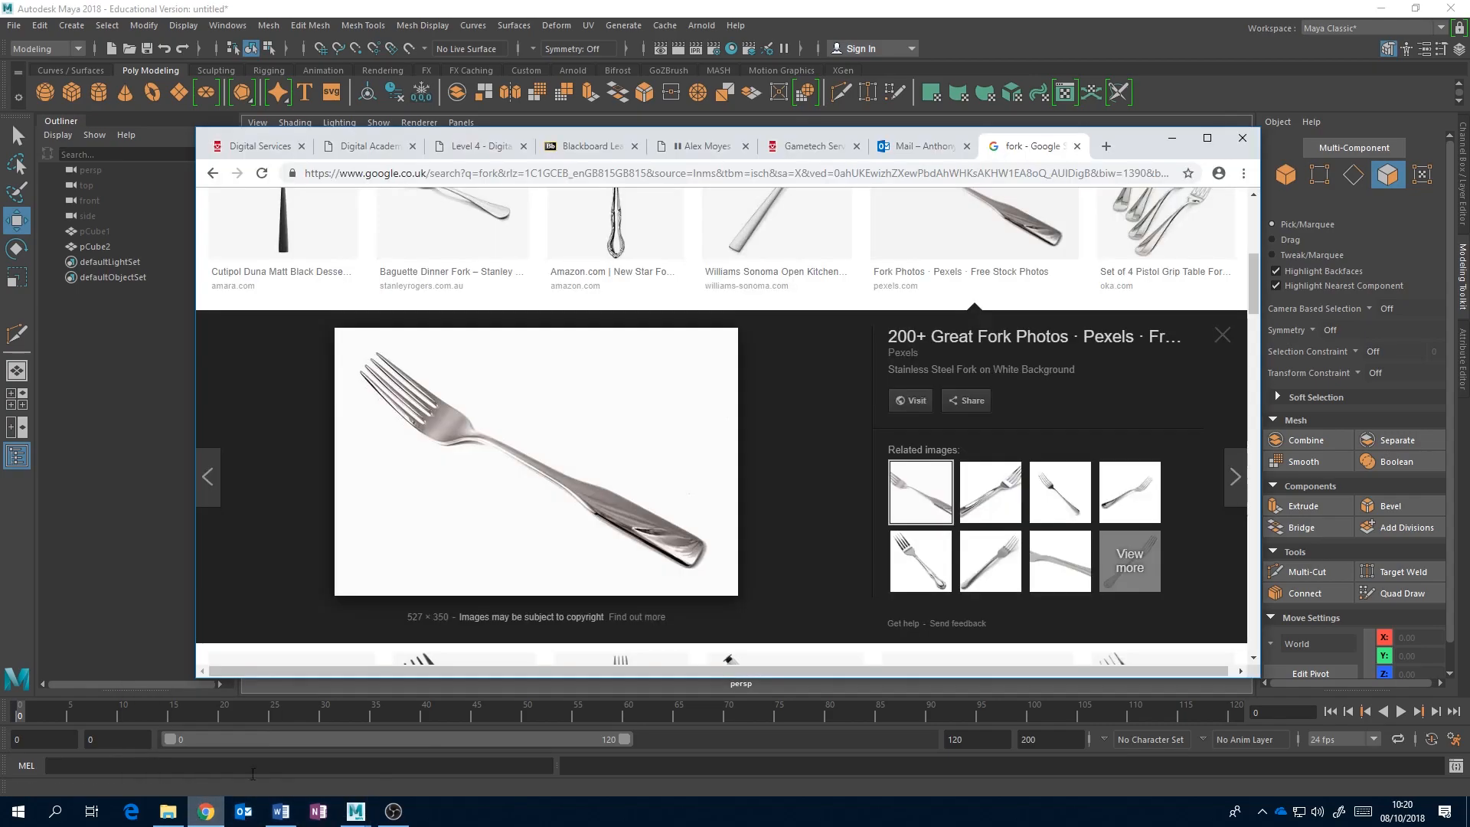
left_click(444, 6)
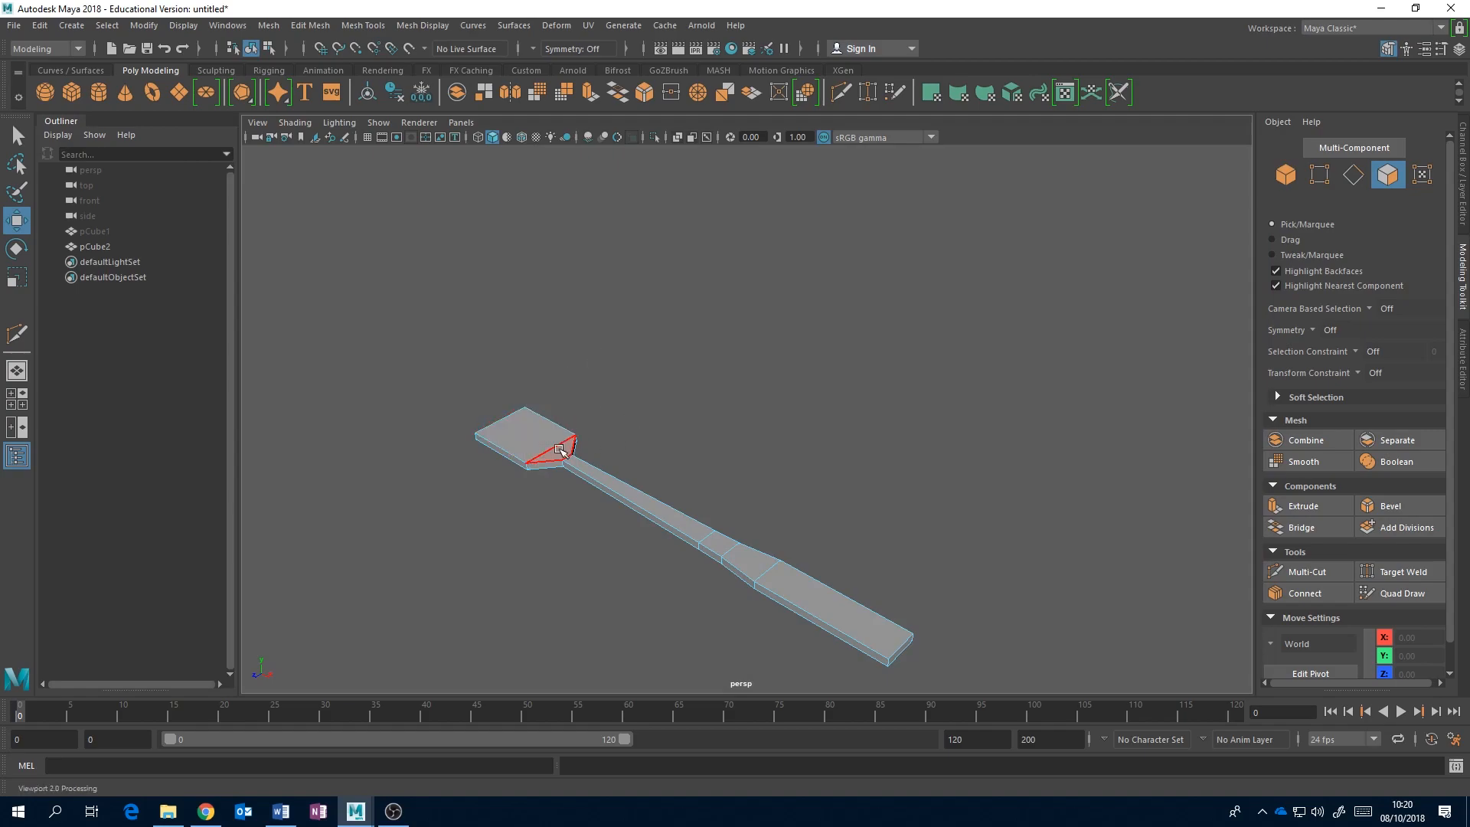
Step: Select the eight vertices of the fork's head and scale them narrower in Z to about 0.89
left_click_drag(613, 430, 480, 450, "alt")
right_click_drag(595, 487, 558, 460)
left_click_drag(501, 431, 662, 549)
left_click_drag(747, 450, 554, 405, "alt")
key("r")
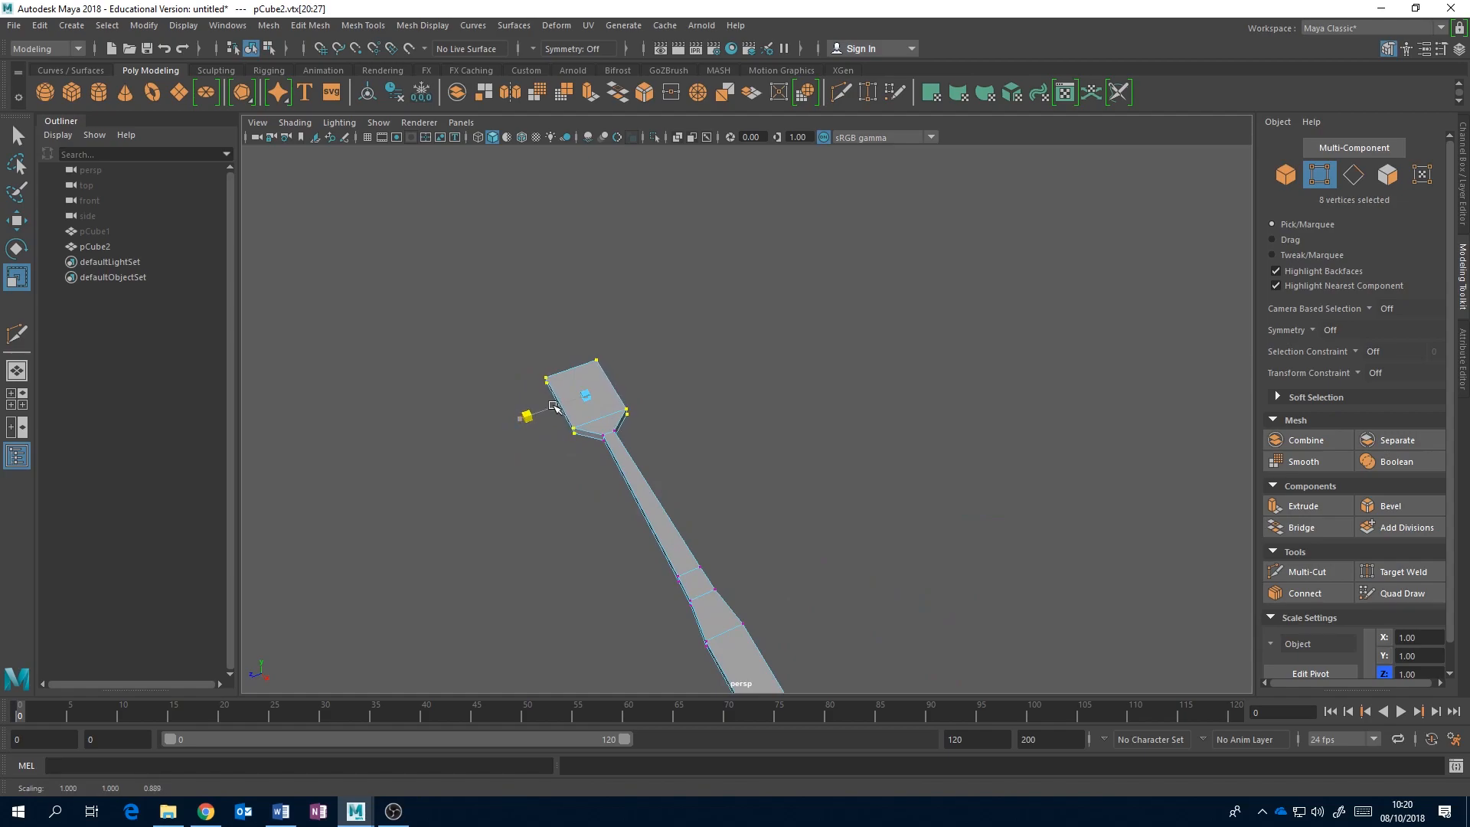
left_click(656, 401)
left_click_drag(696, 462, 728, 472, "alt")
middle_click_drag(618, 494, 682, 492, "alt")
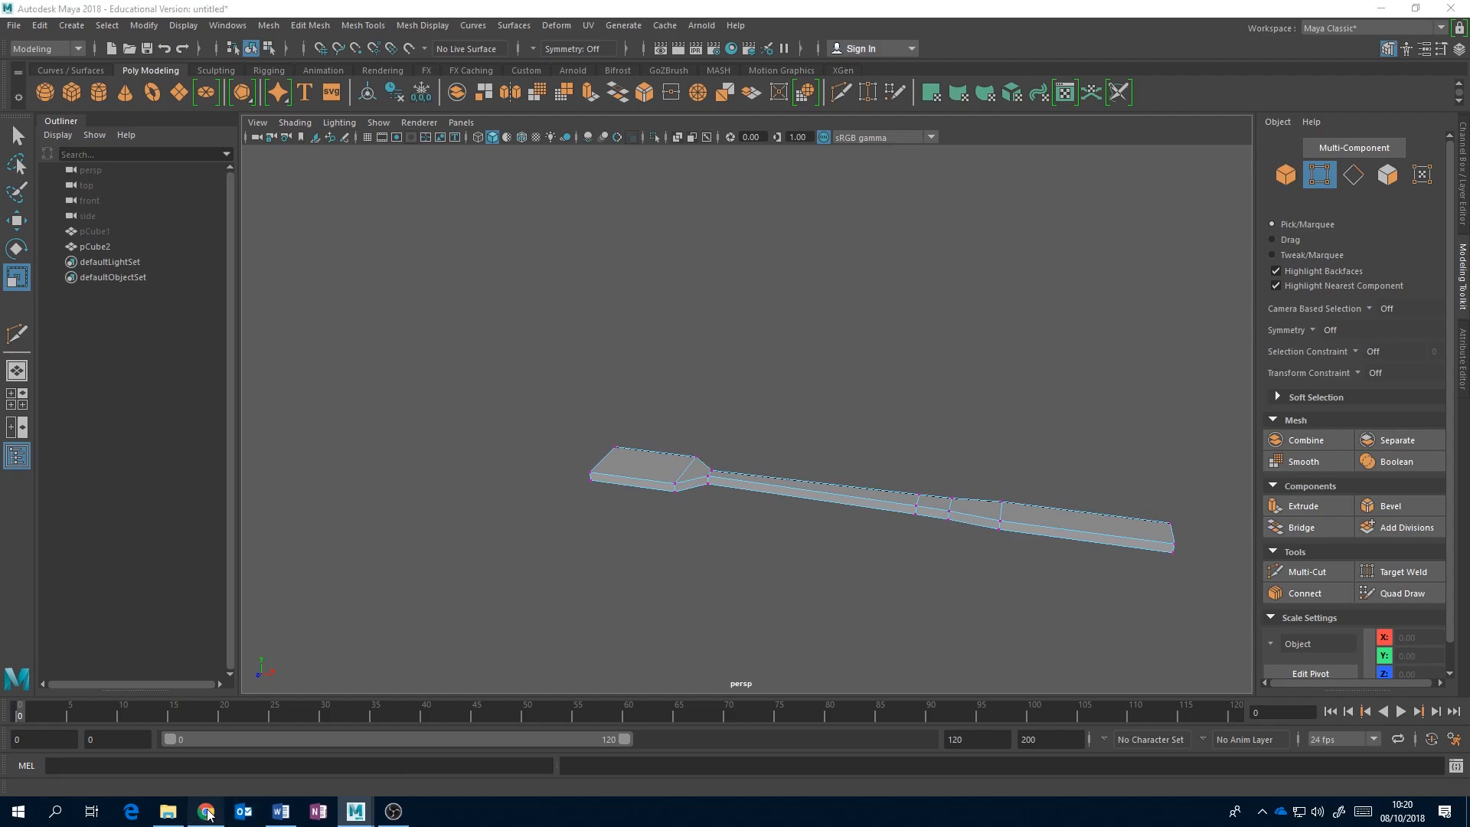
Step: Shorten the head by moving its four end vertices to about -438.36 in X, checking the proportions against the fork photo
left_click(207, 812)
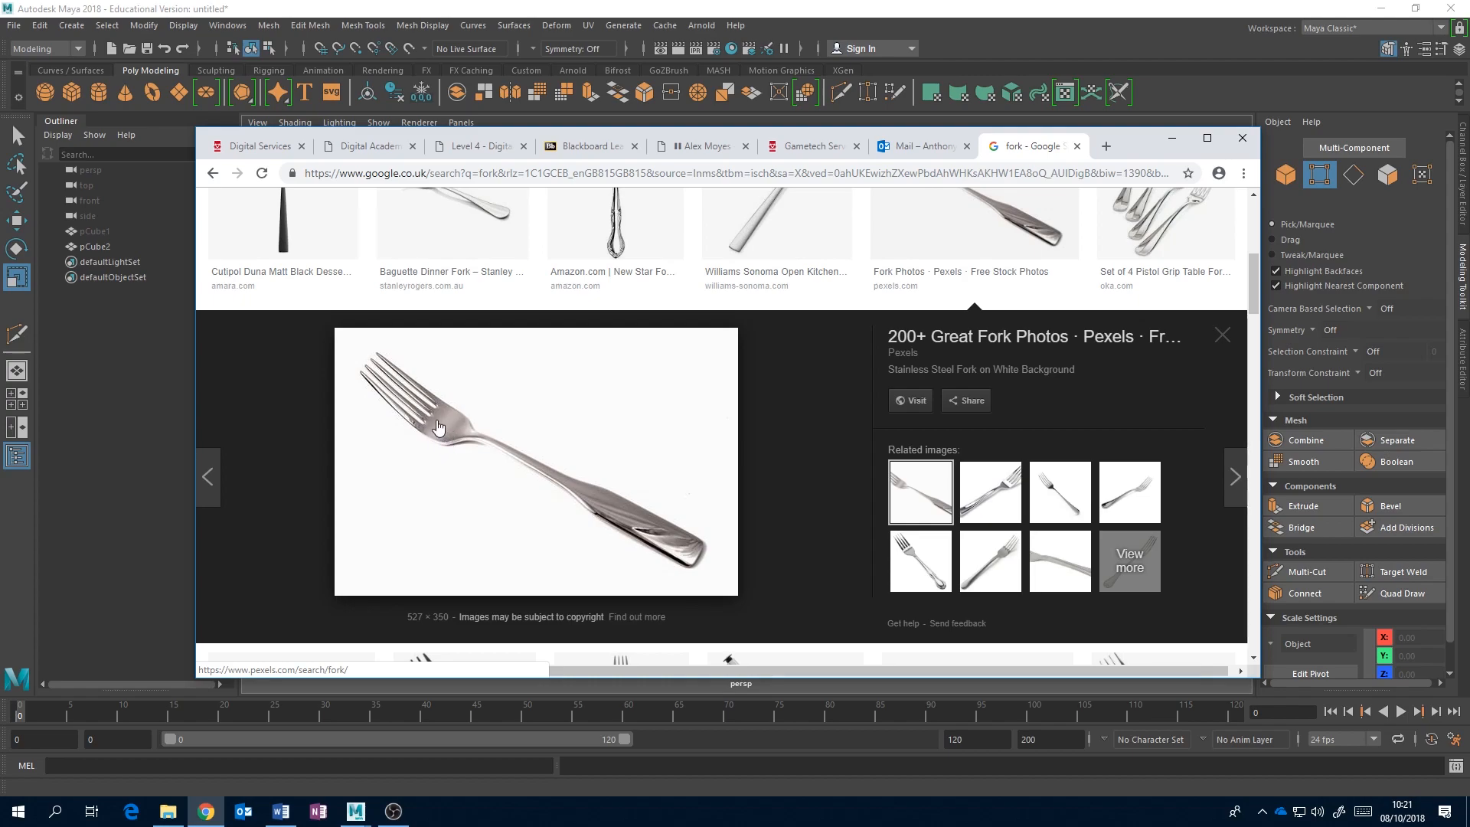
left_click(207, 812)
left_click_drag(573, 435, 692, 446)
key("w")
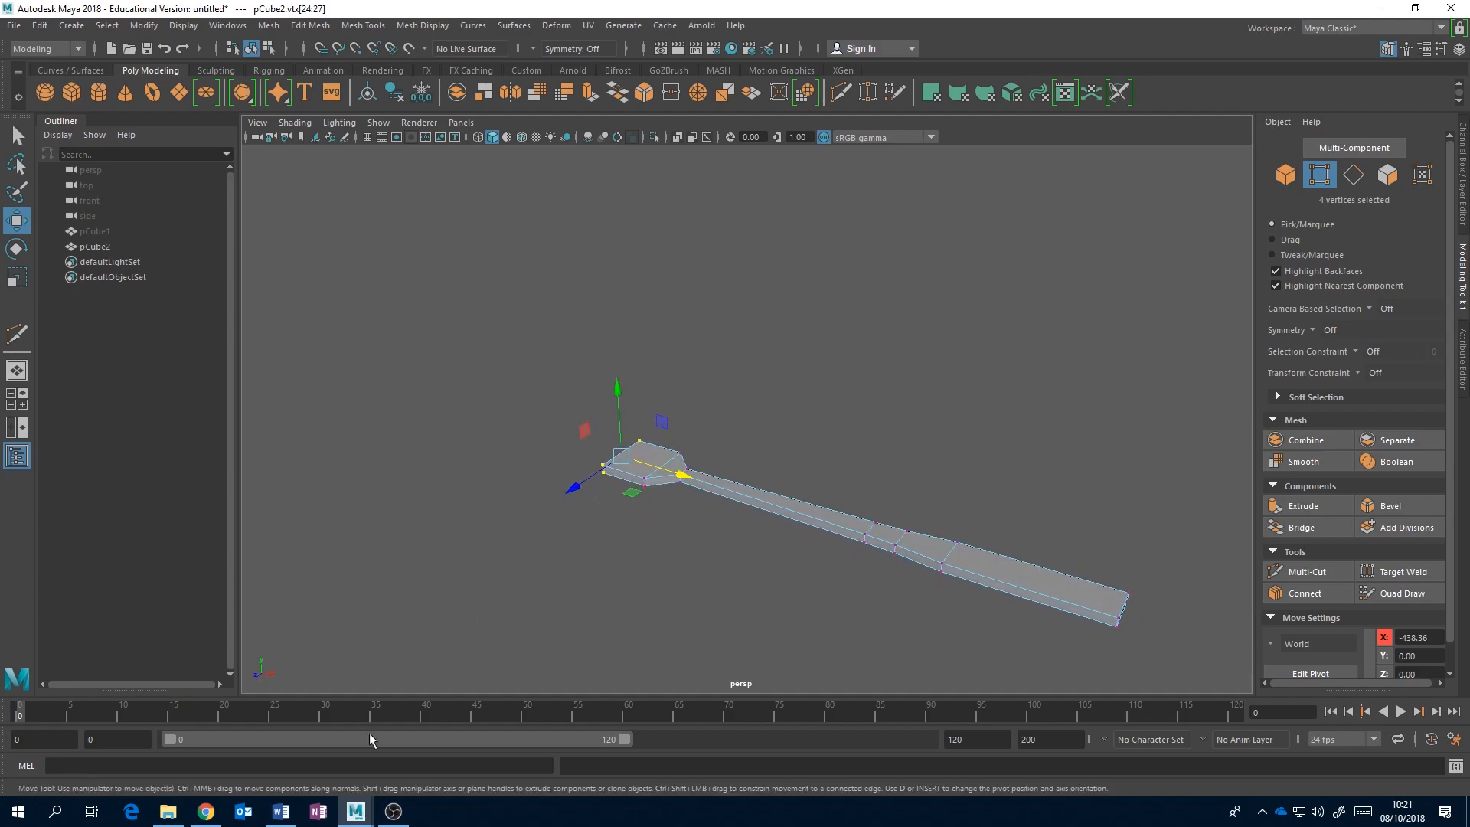
left_click(206, 813)
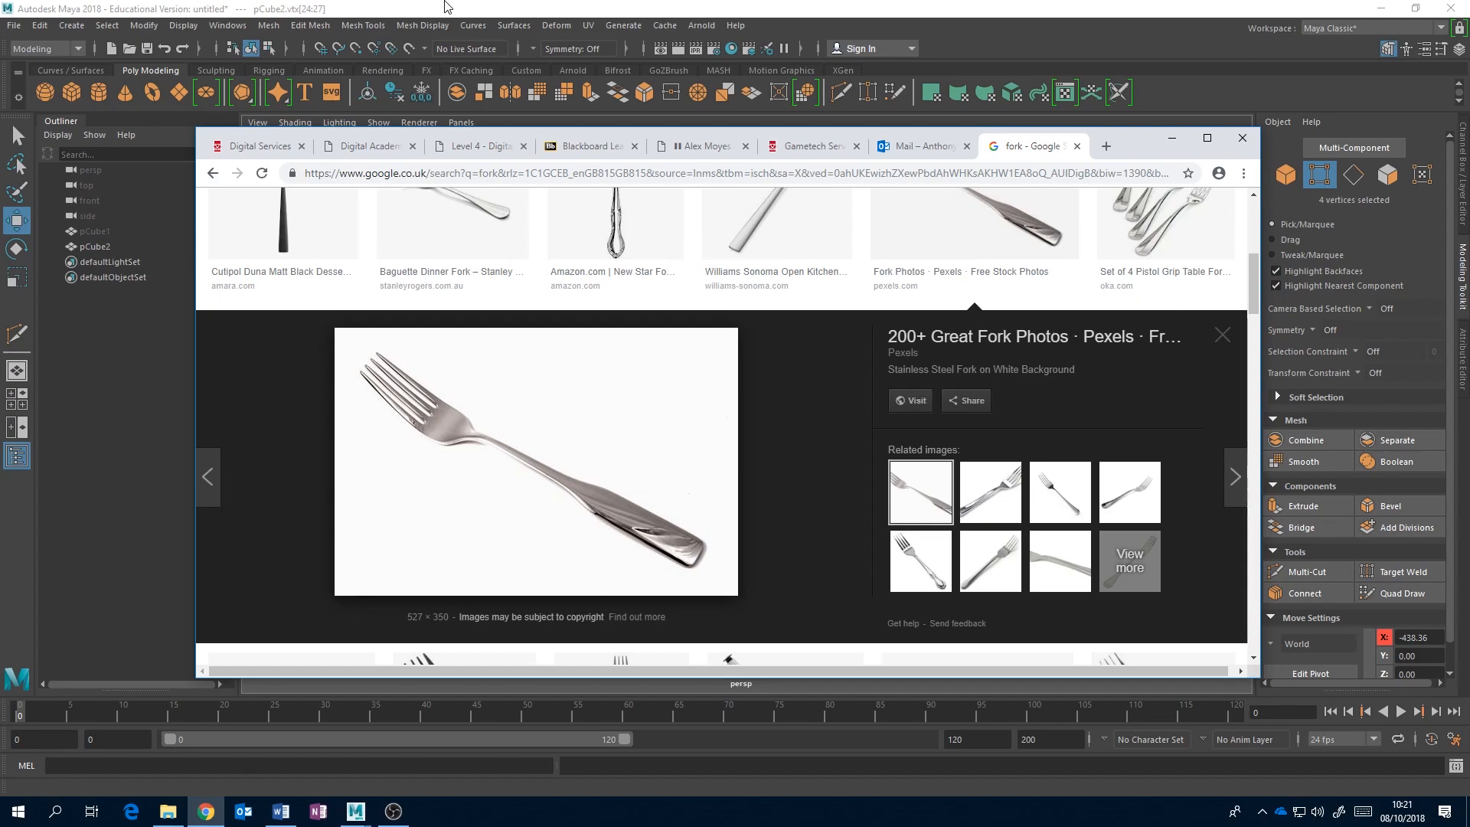
left_click(507, 8)
left_click_drag(837, 452, 781, 450, "alt")
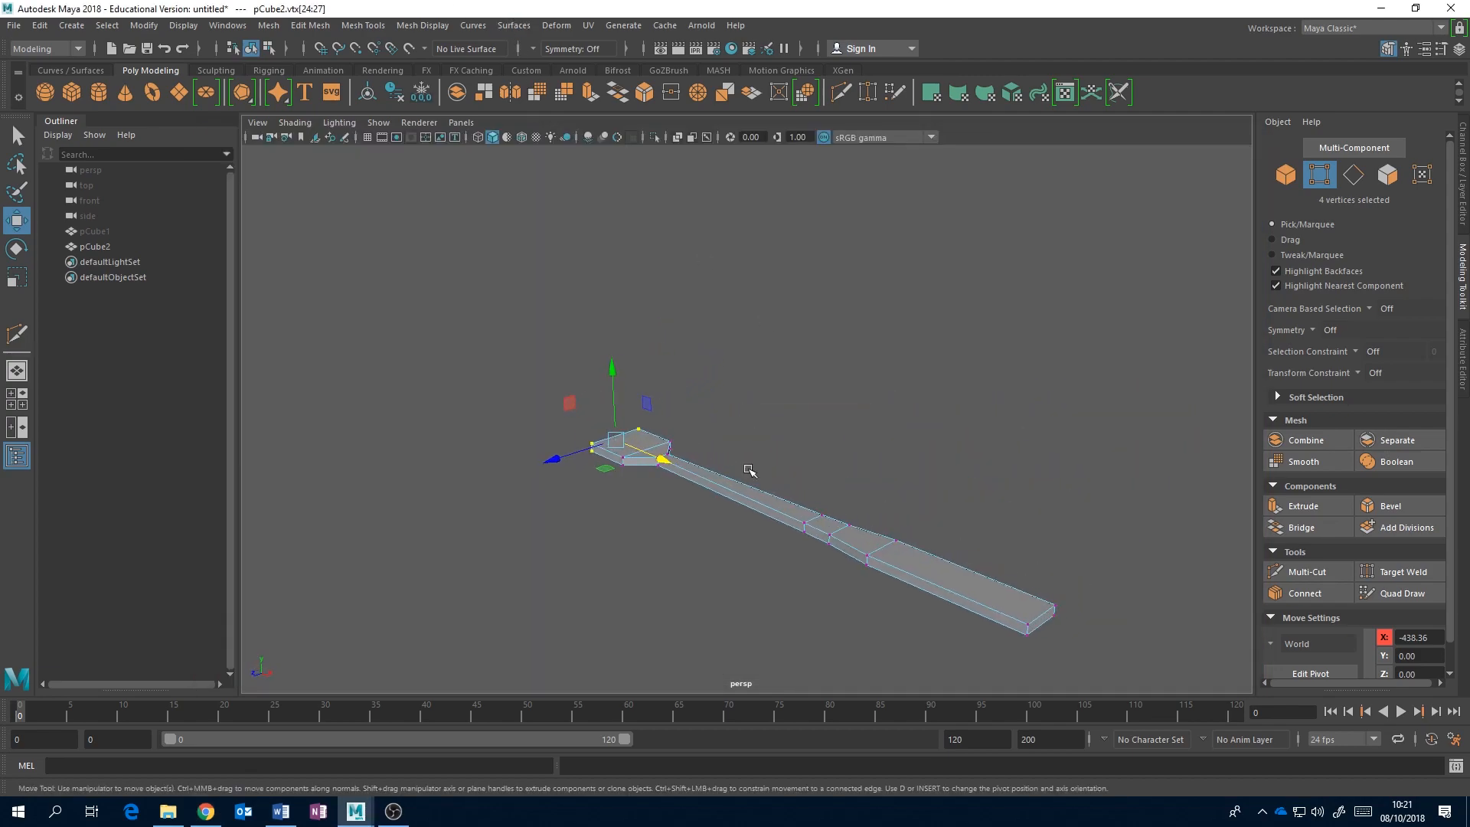
Step: Check the tines in the photo, then cut three evenly spaced lengthwise edge loops that divide the head into four sections
left_click(220, 809)
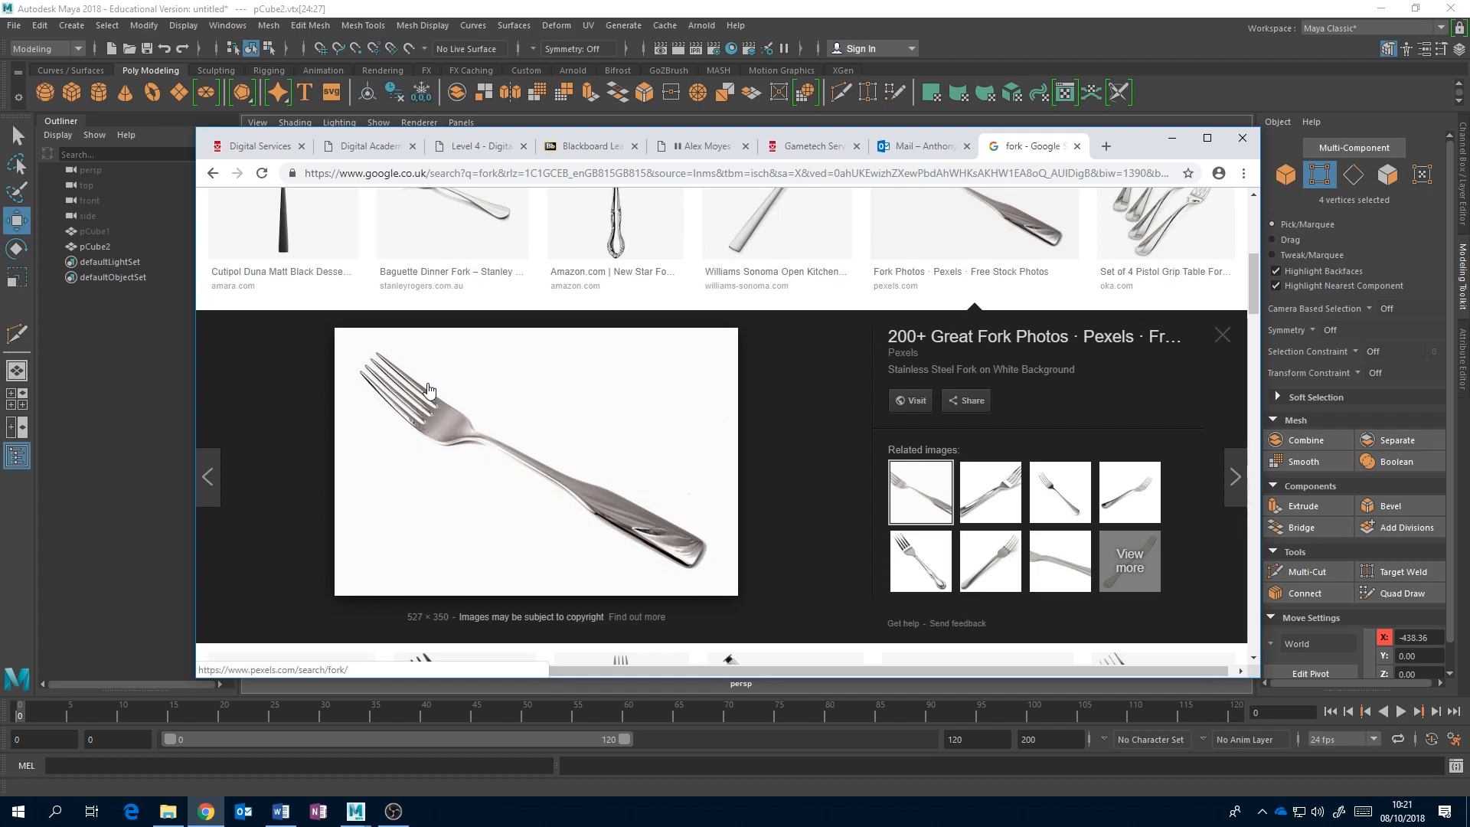
left_click(546, 6)
middle_click_drag(749, 362, 699, 330, "alt")
left_click_drag(700, 329, 827, 311, "alt")
left_click(1306, 572)
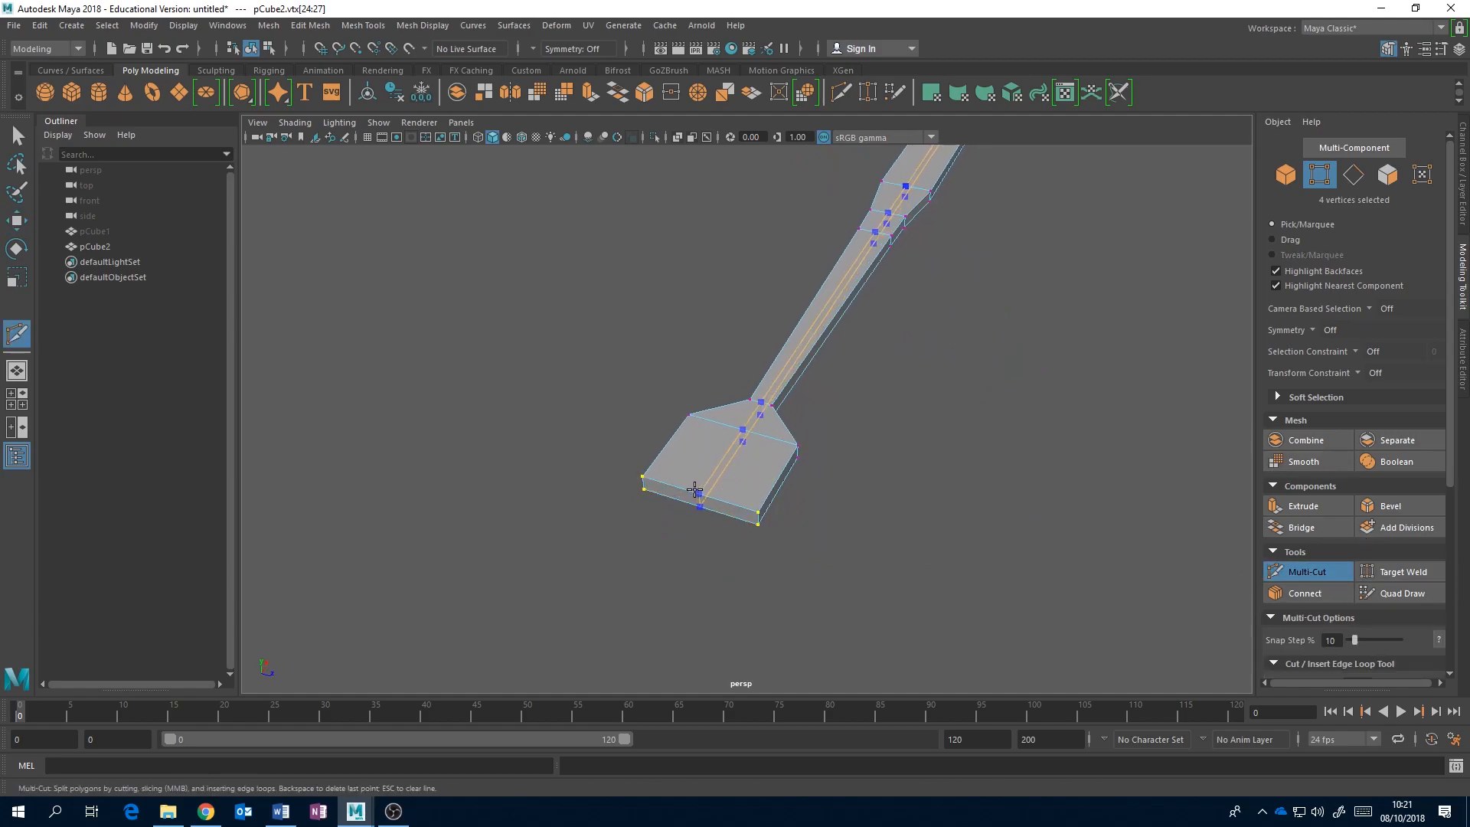
left_click_drag(690, 486, 827, 479, "alt")
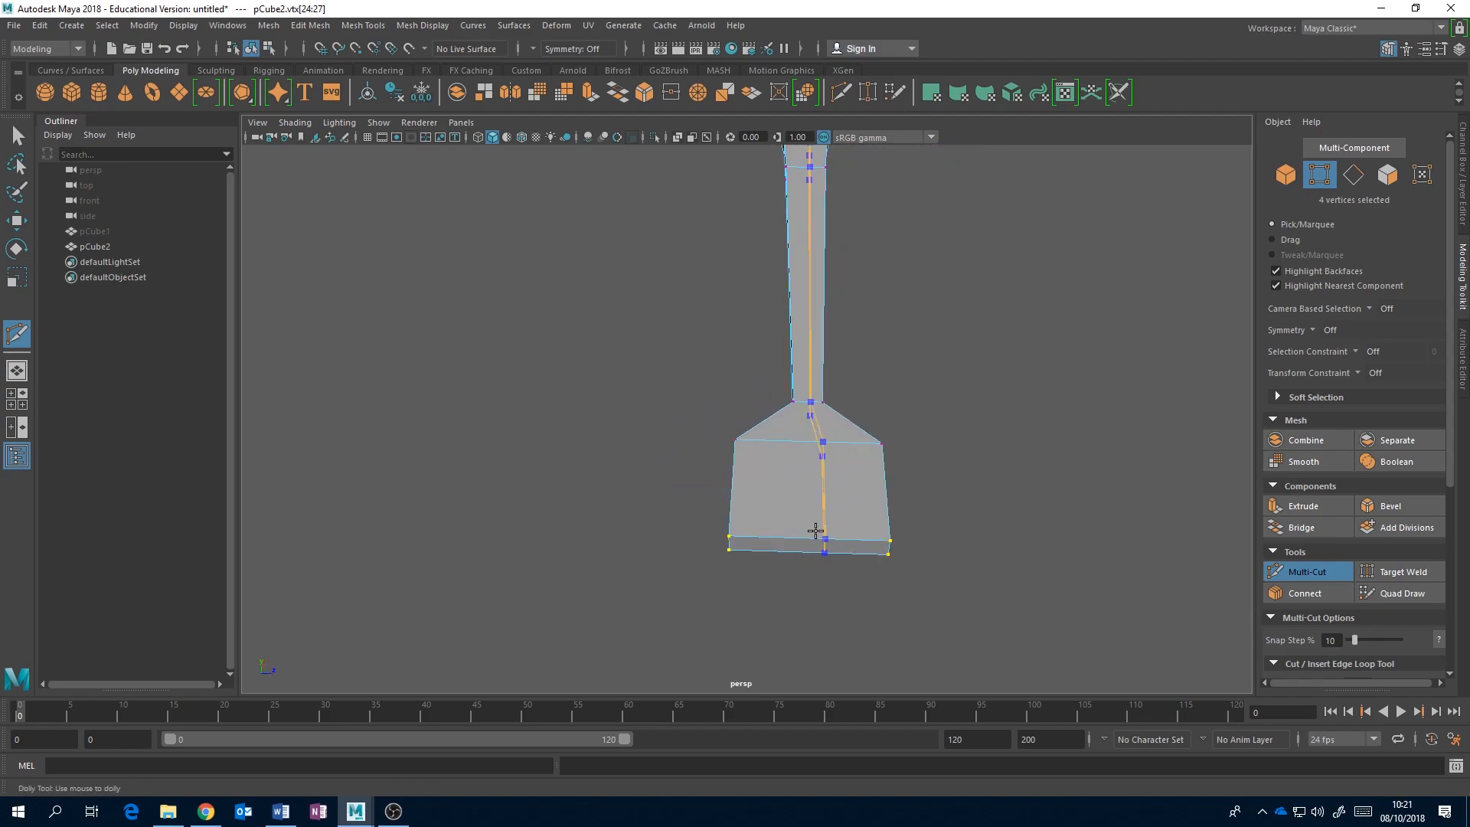
left_click(808, 536, "ctrl")
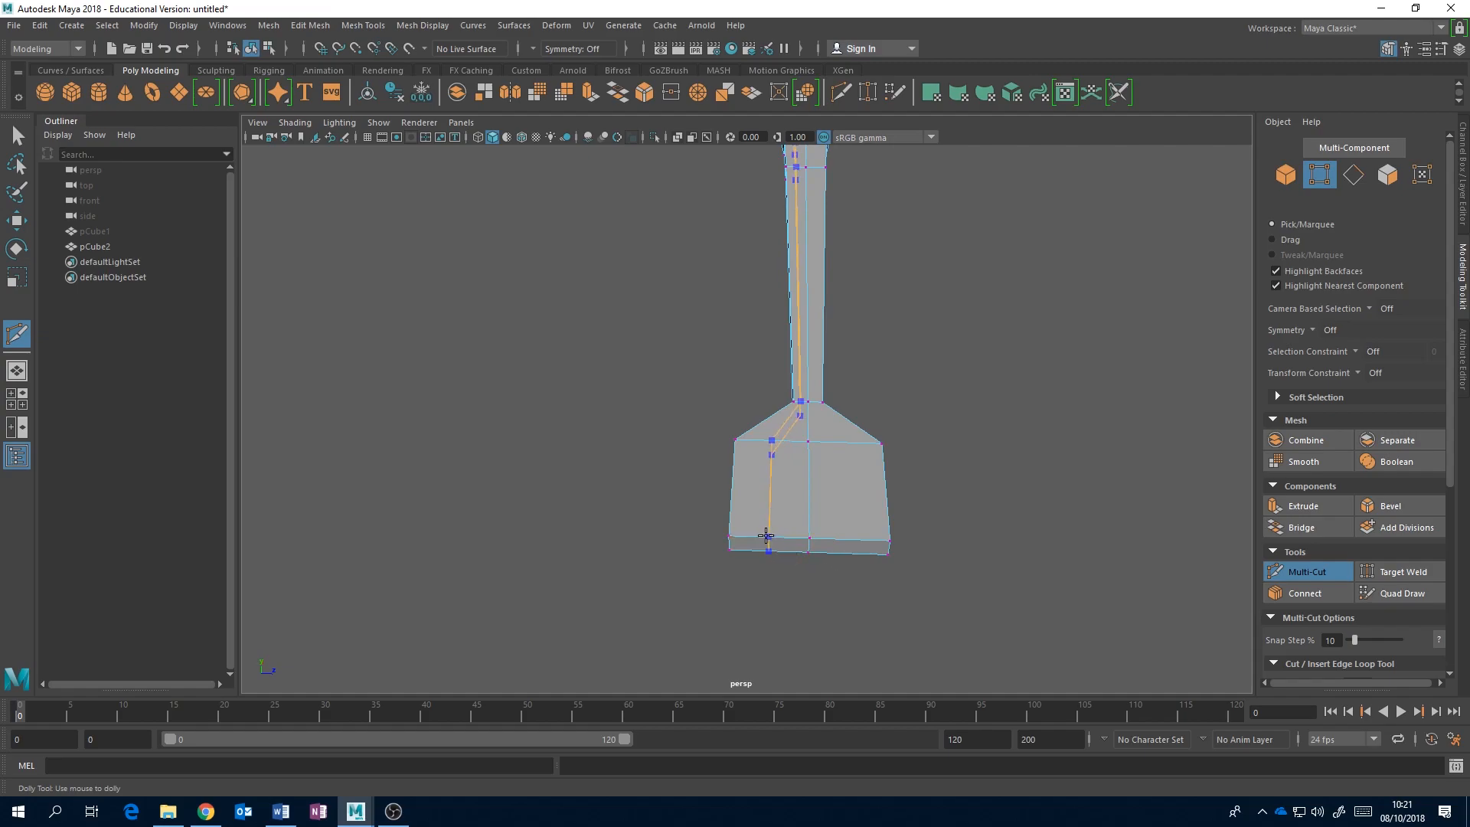
left_click(768, 538, "ctrl")
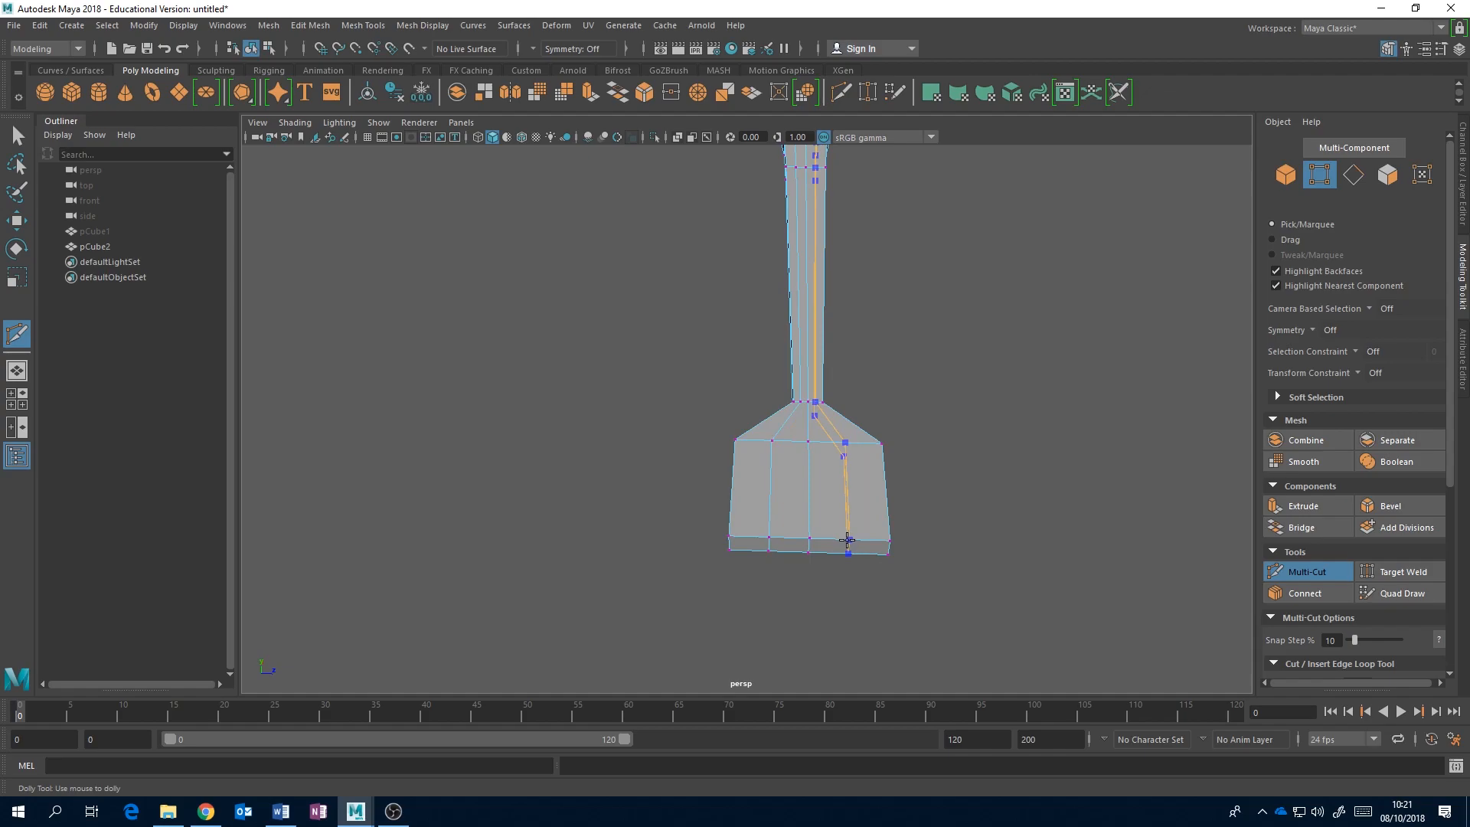
left_click(848, 539, "ctrl")
mouse_move(971, 568)
left_mouse_down("alt")
mouse_move(876, 525)
mouse_move(978, 540)
left_mouse_up("alt")
scroll(910, 432, "up", 2)
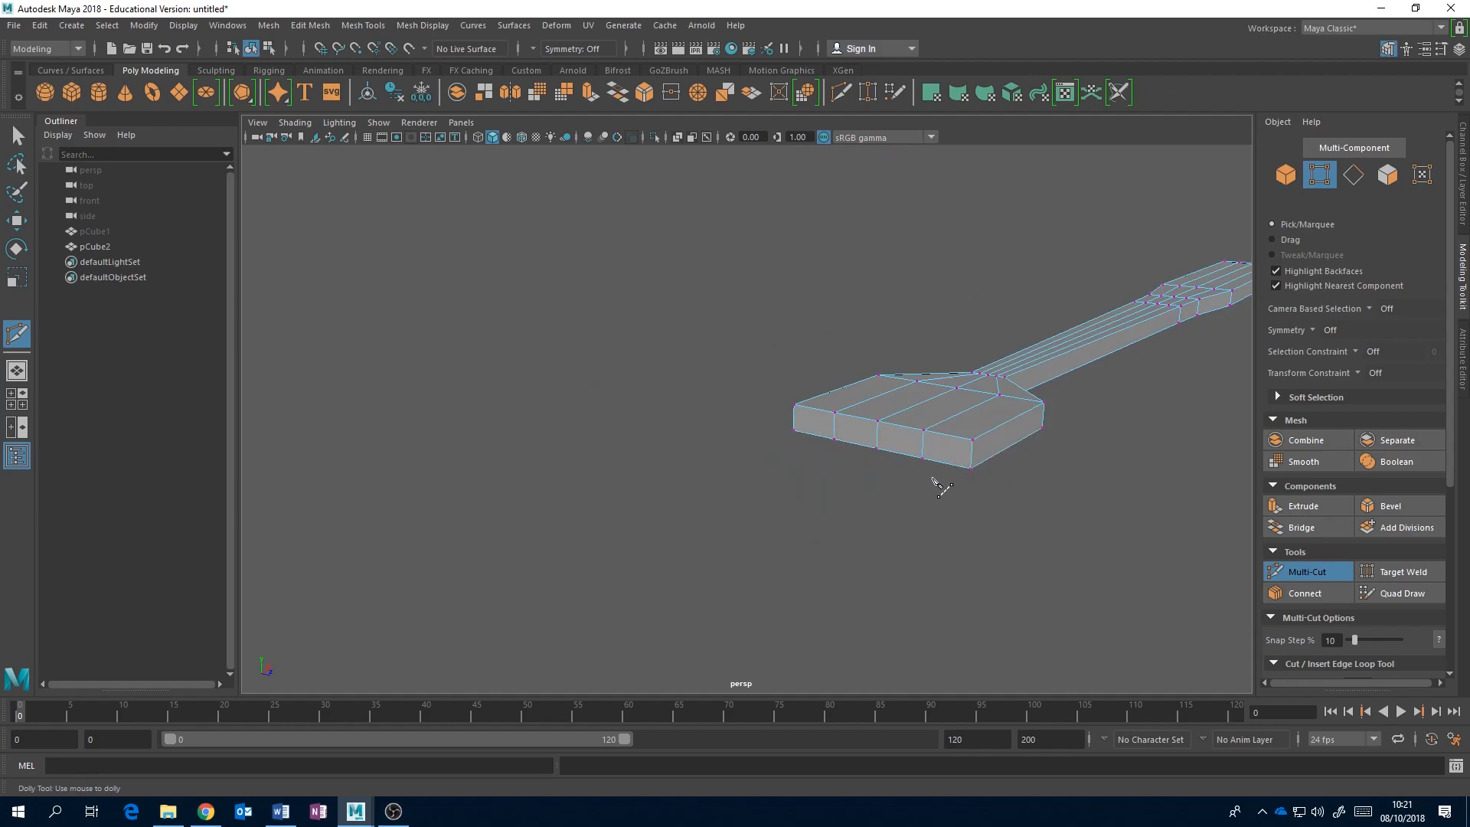
key("q")
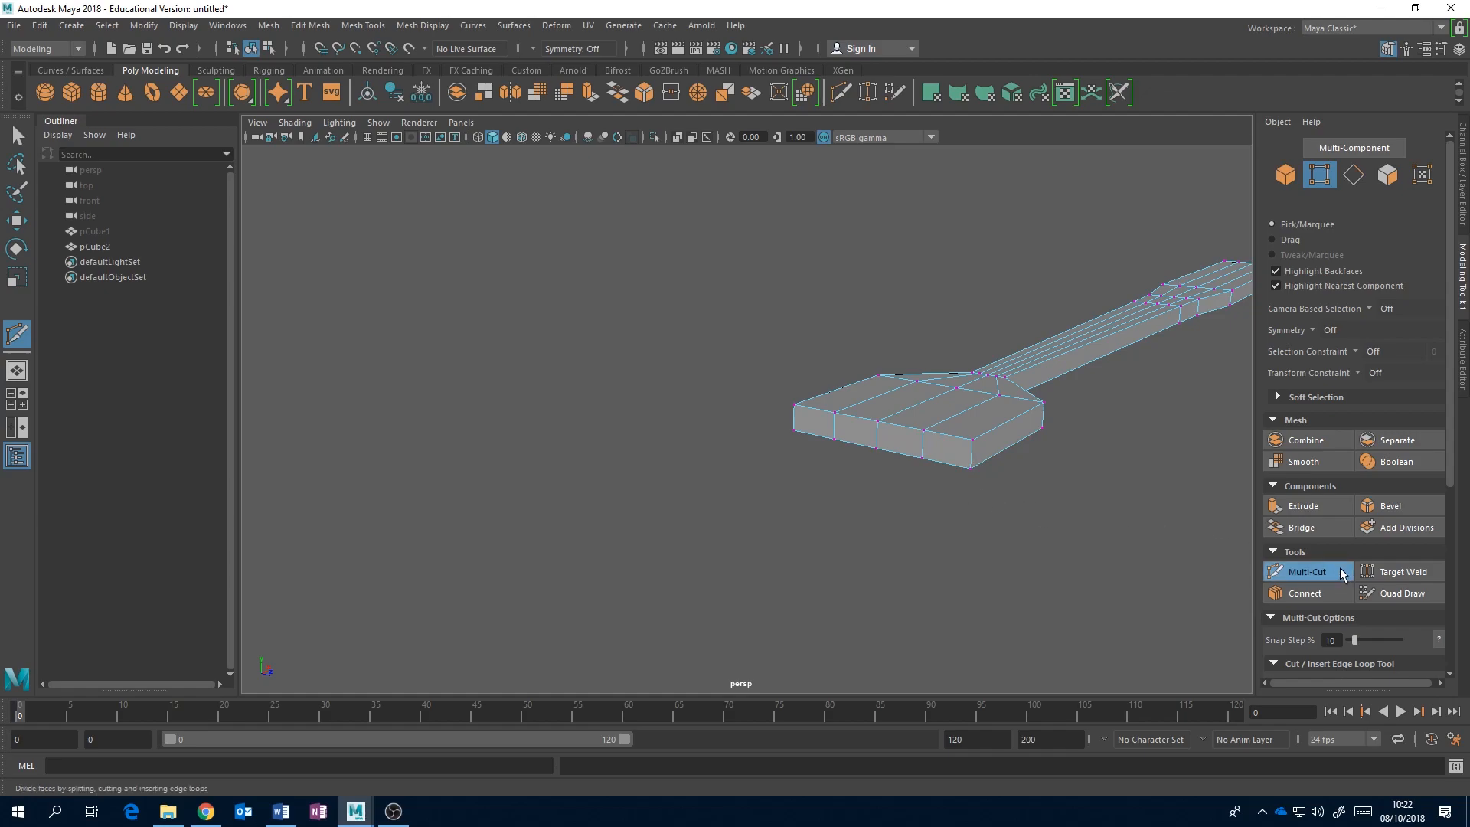
Step: Cut extra lengthwise edge loops closely on both sides of each of the three dividing loops to mark the gaps between tines
scroll(922, 476, "up", 3)
middle_click_drag(815, 562, 851, 524, "alt")
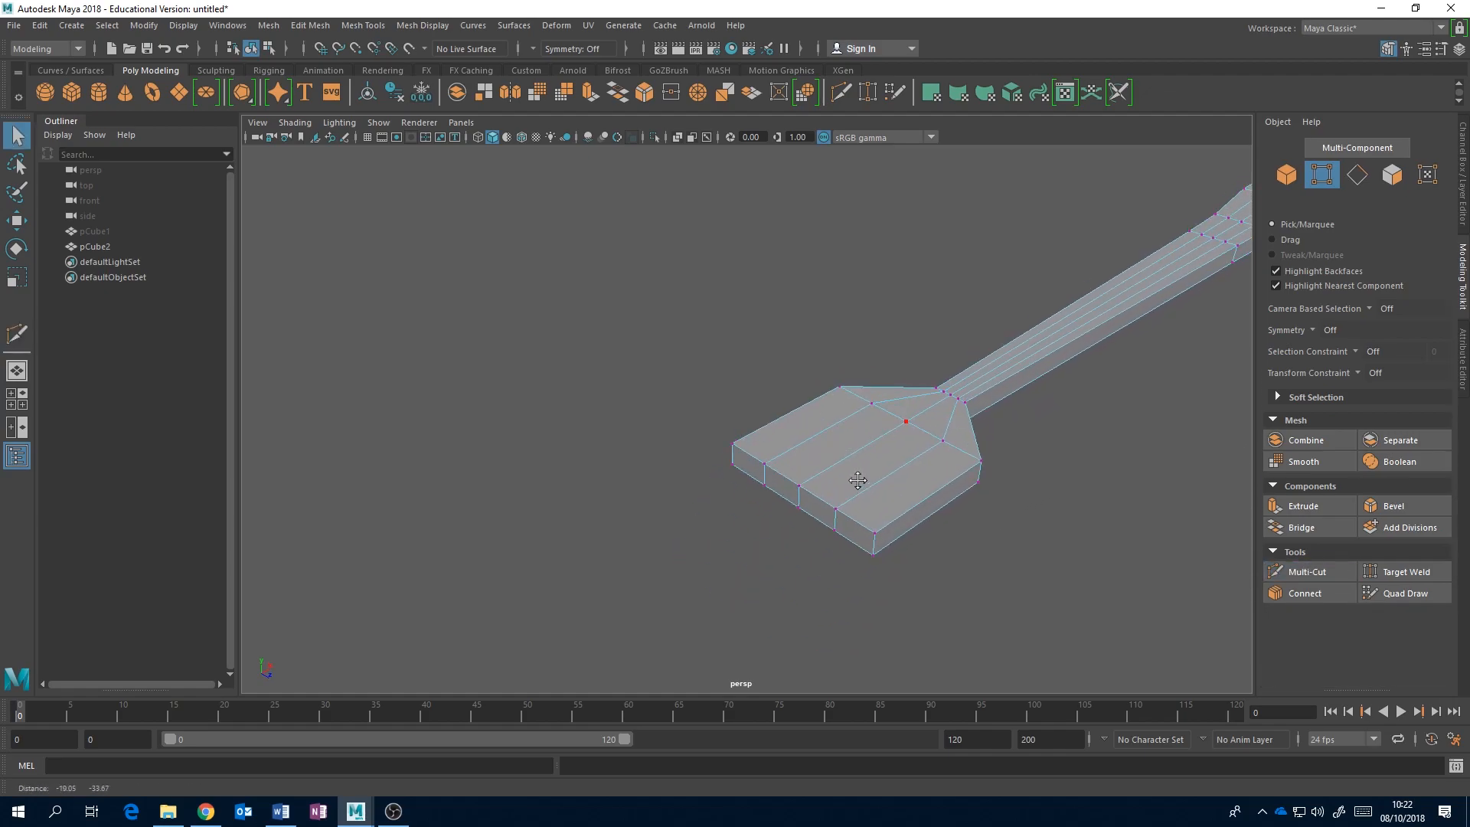
right_click(861, 534)
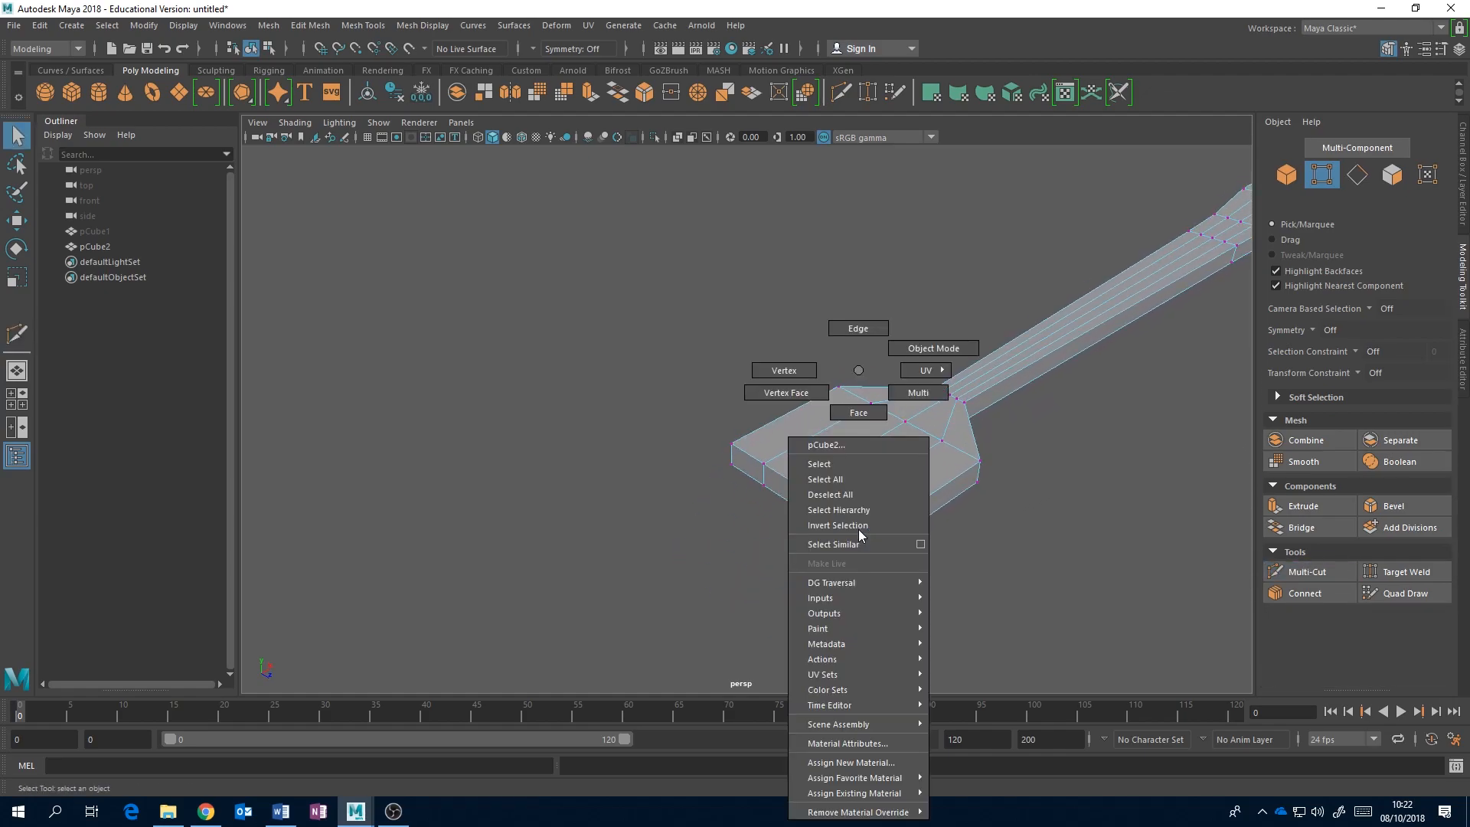
right_click_drag(869, 409, 784, 8)
left_click_drag(882, 411, 878, 406, "alt")
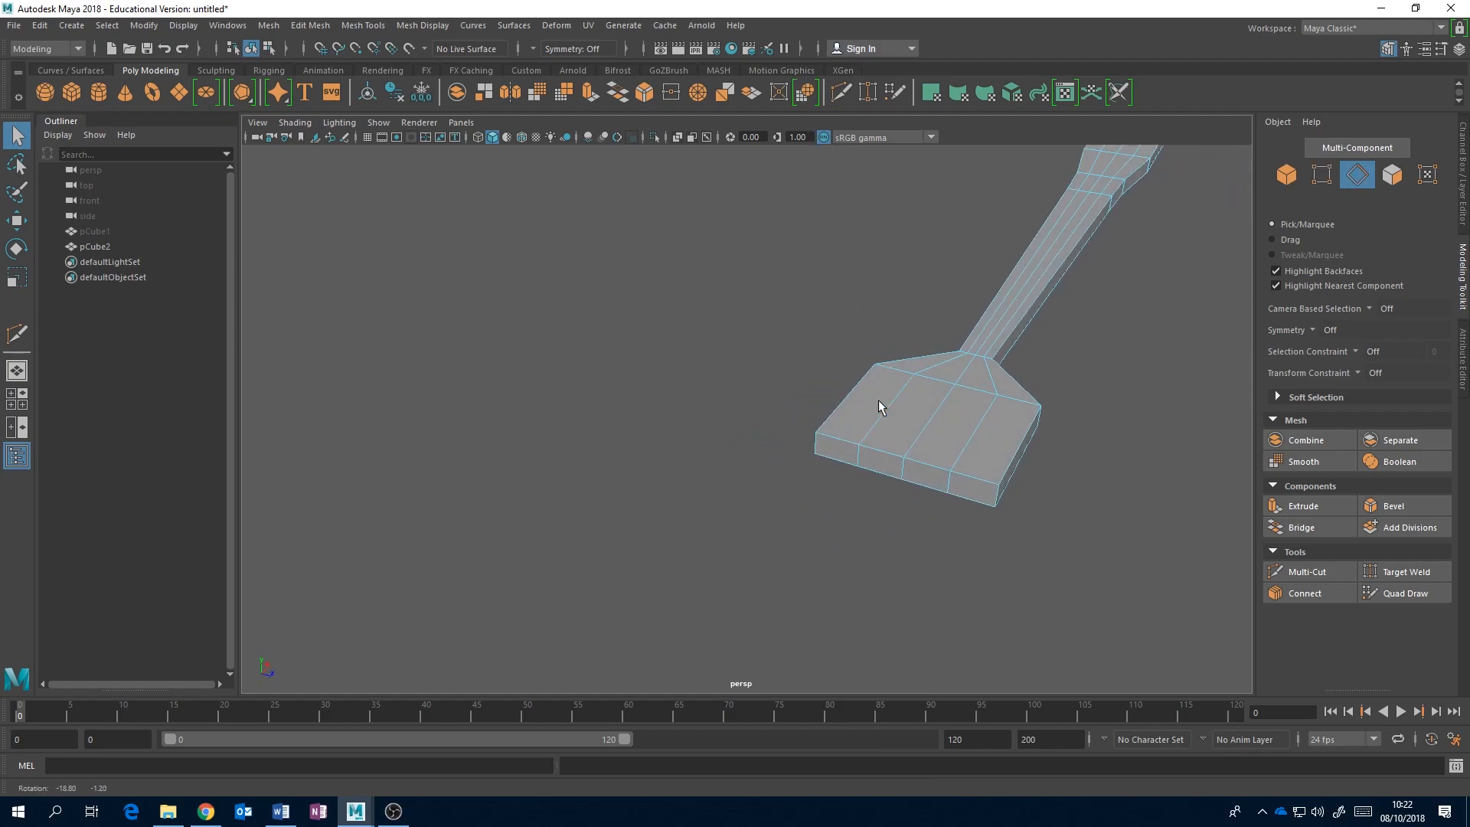
scroll(879, 406, "up", 2)
left_click_drag(1158, 513, 1001, 482, "alt")
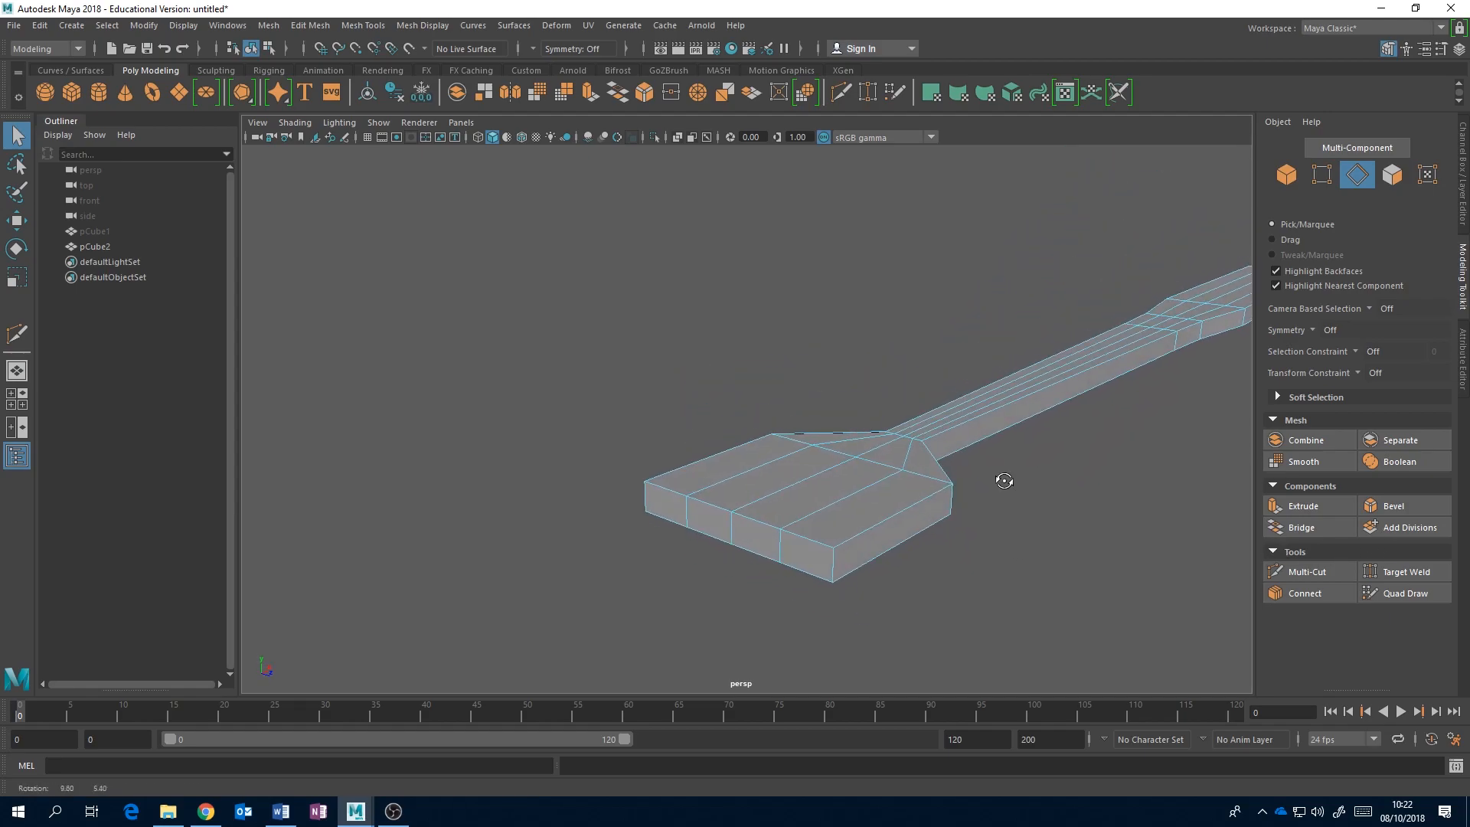
left_click(1309, 572)
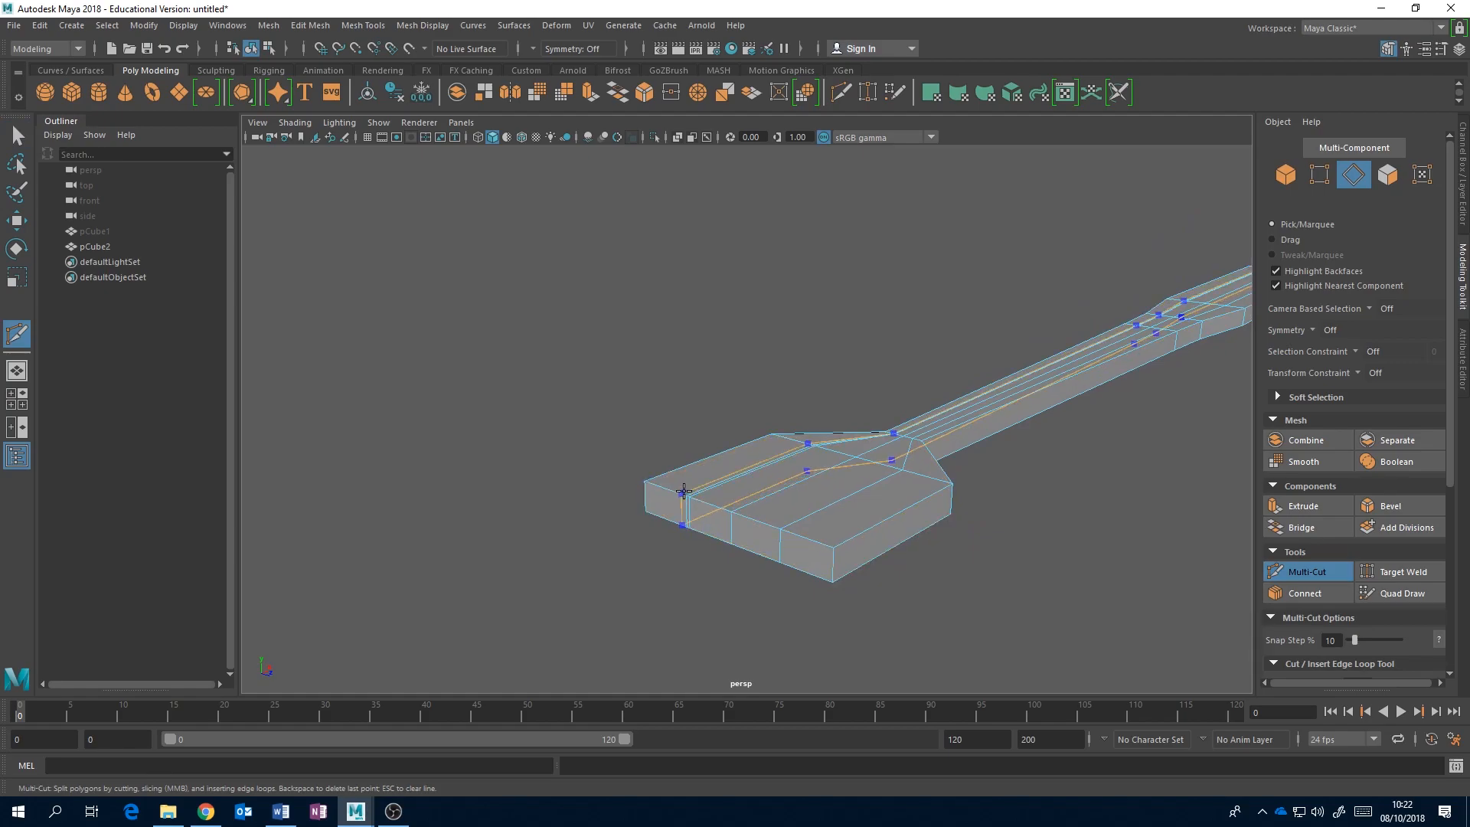
left_click(682, 493, "ctrl")
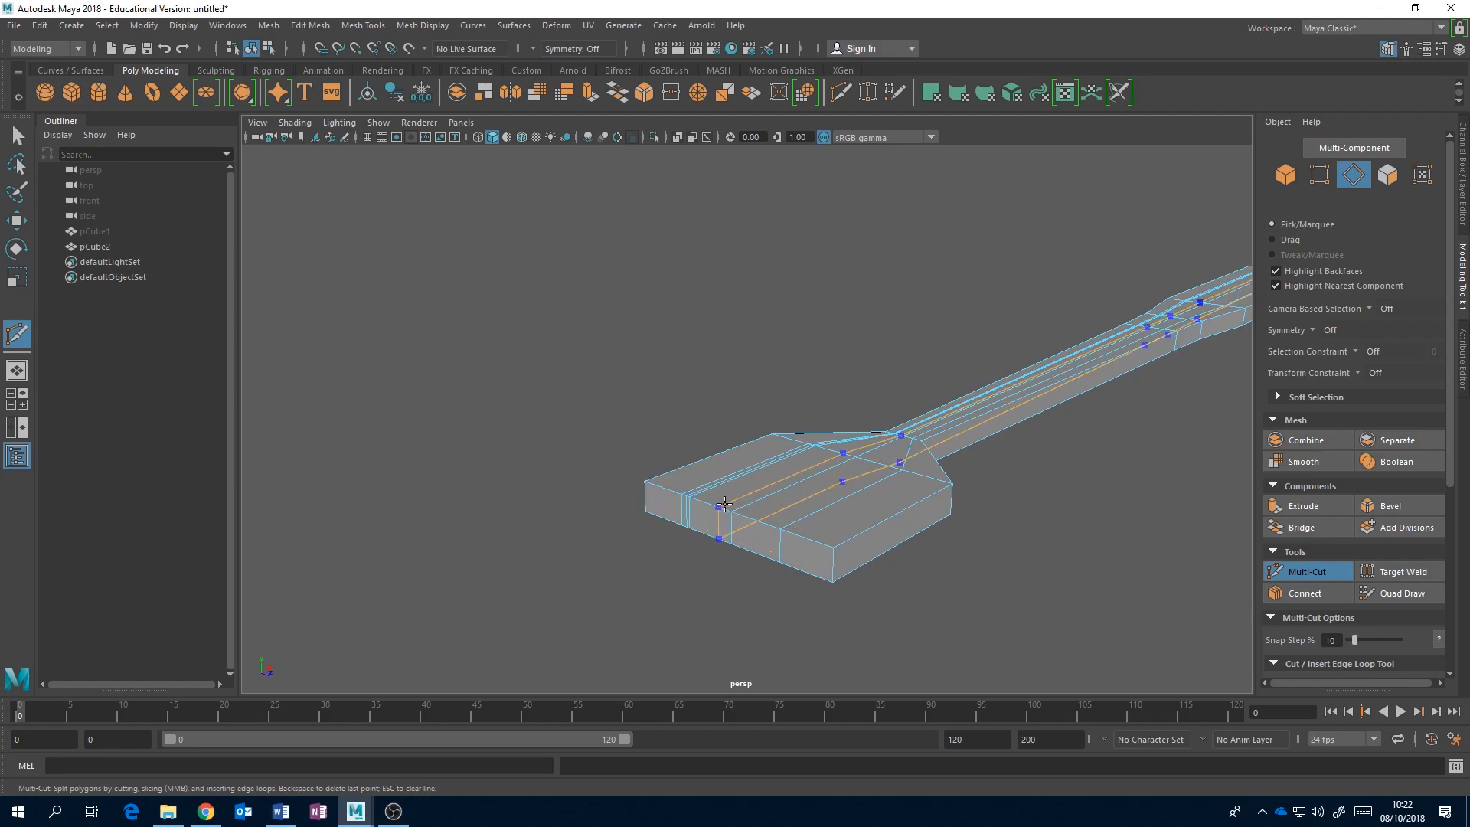
left_click(731, 510, "ctrl")
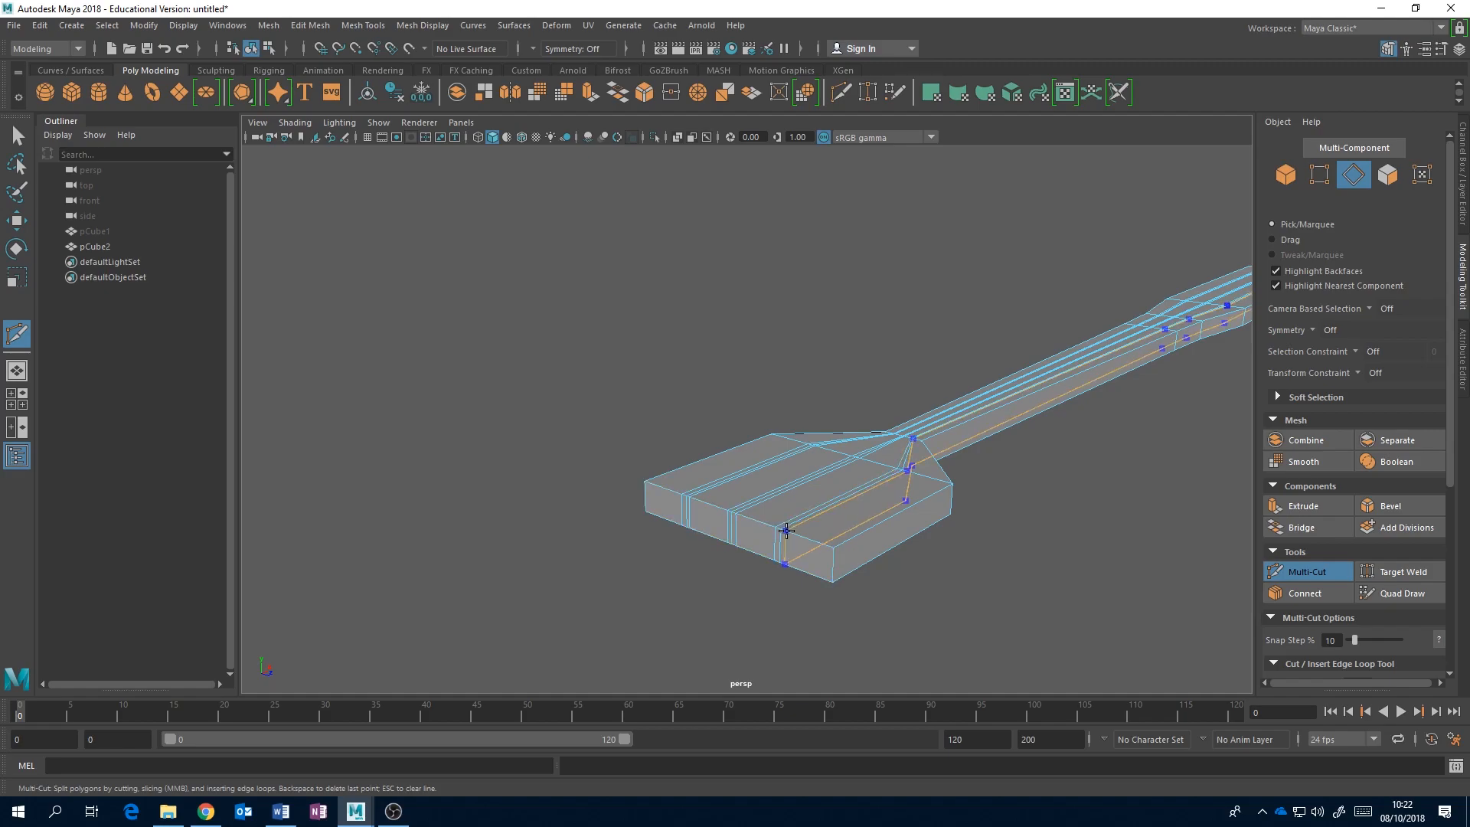
left_click(787, 530, "ctrl")
left_click(1325, 568)
Step: Select the four wide faces on the head's end and extrude them outward to about -508.94 in X to form the tines
left_click_drag(873, 536, 927, 529, "alt")
scroll(921, 528, "down", 2)
right_click(913, 518)
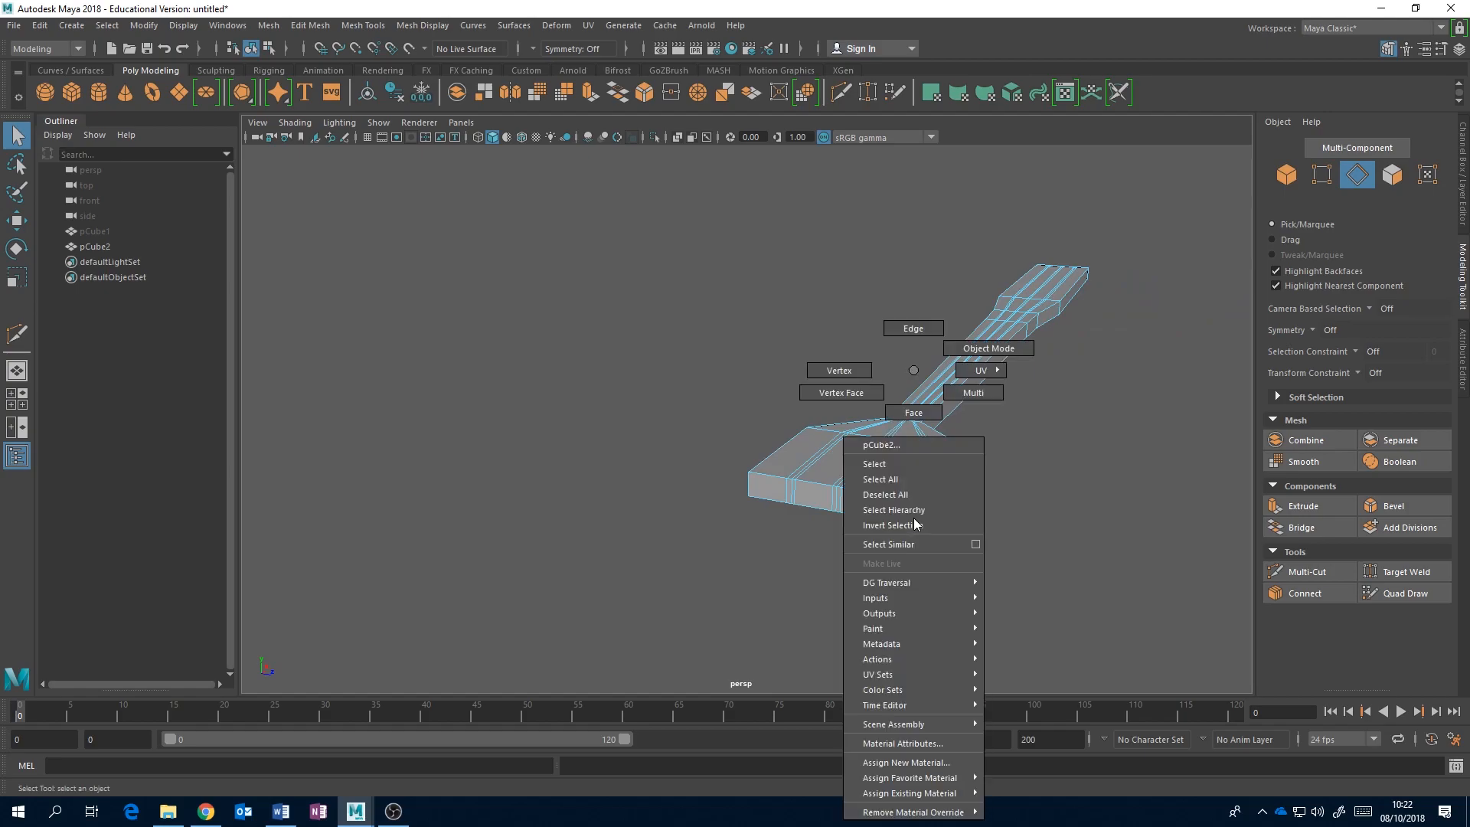
left_click(913, 413)
left_click(908, 515)
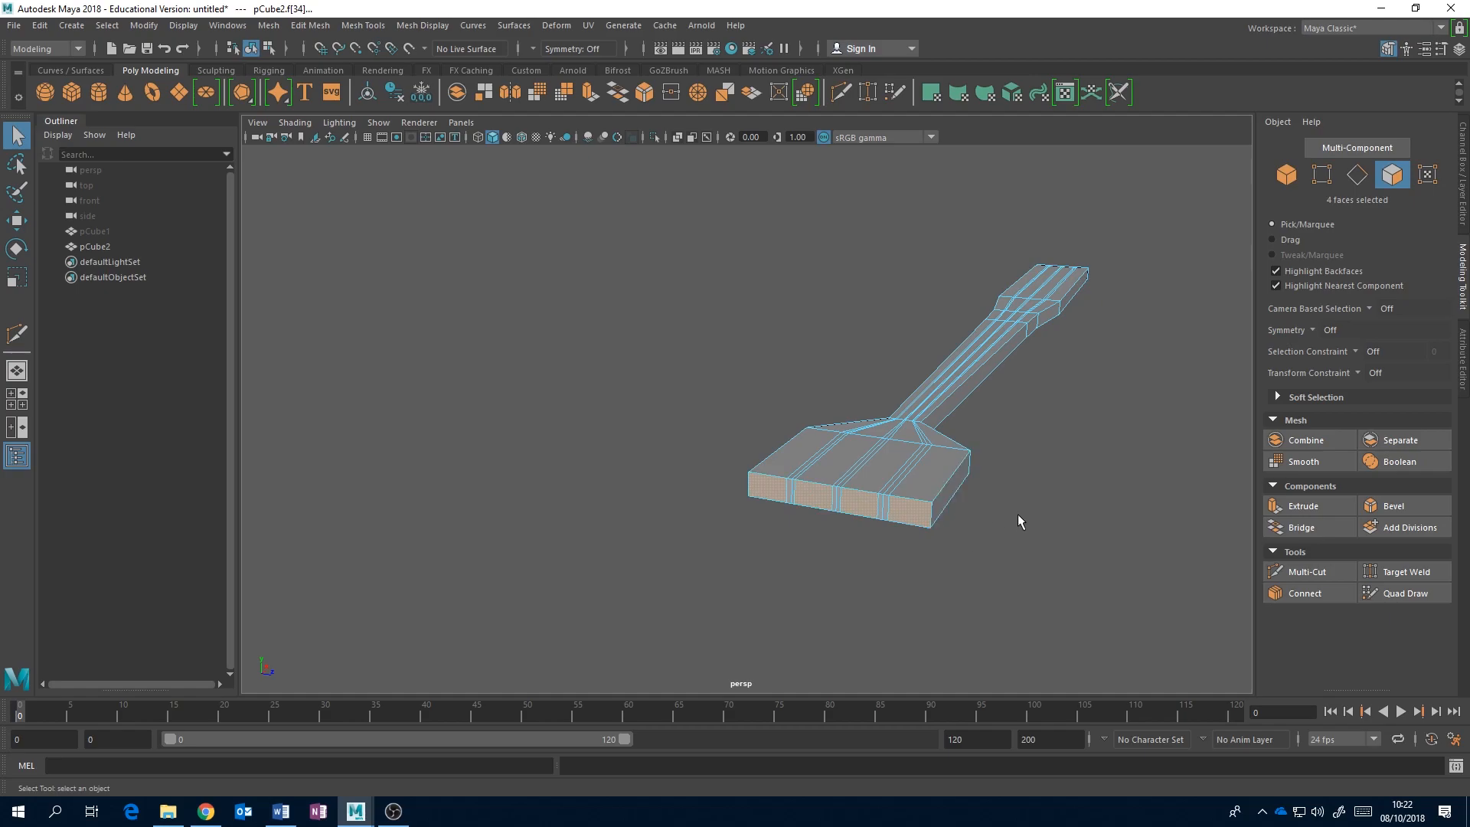
left_click_drag(1035, 503, 994, 516, "alt")
key("w")
left_click_drag(868, 499, 721, 528, "shift")
Step: Examine the extruded tines and the narrow gaps between them where they meet the head
left_click_drag(722, 528, 796, 479, "alt")
middle_click_drag(797, 479, 833, 479, "alt")
left_click_drag(833, 479, 797, 476, "alt")
scroll(911, 524, "up", 3)
middle_click_drag(797, 460, 824, 435, "alt")
scroll(824, 435, "up", 2)
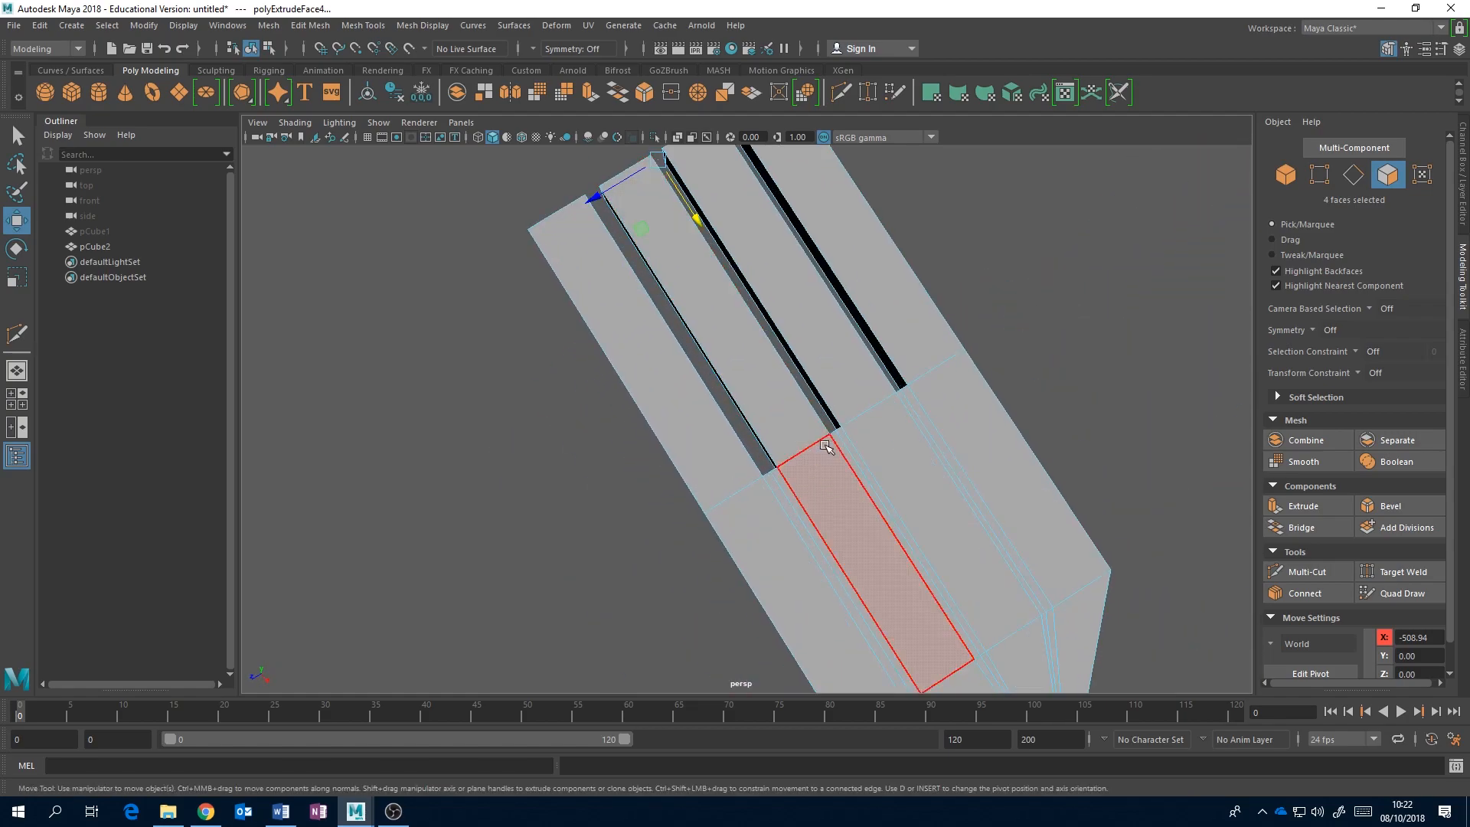
left_click_drag(849, 451, 826, 423, "alt")
scroll(828, 420, "up", 2)
middle_click_drag(830, 416, 827, 486, "alt")
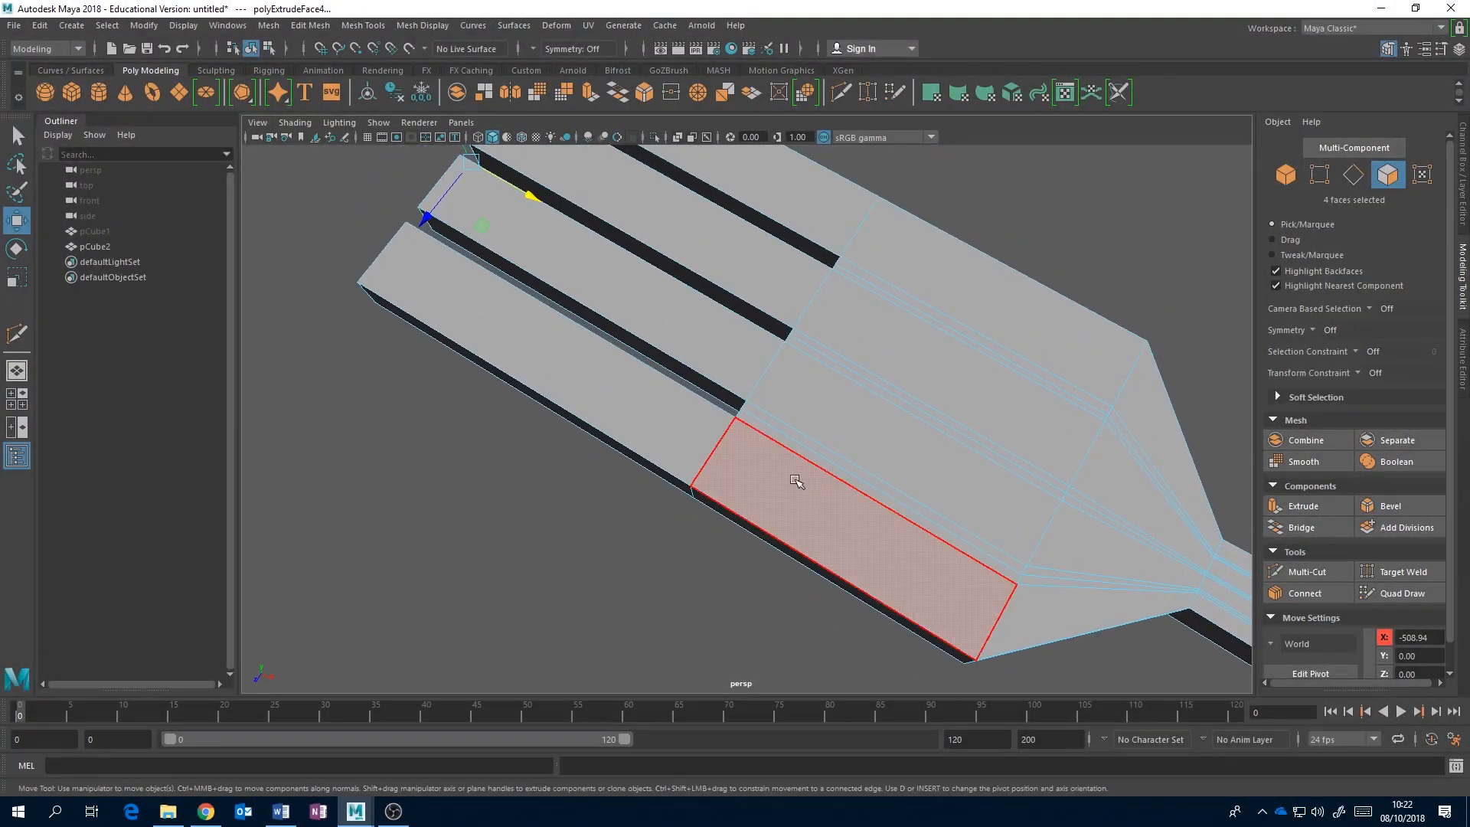
left_click_drag(794, 483, 808, 485, "alt")
Step: Move the middle vertices at the base of the three tine gaps toward the handle to about -436.13 in X, notching each gap
right_click(785, 470)
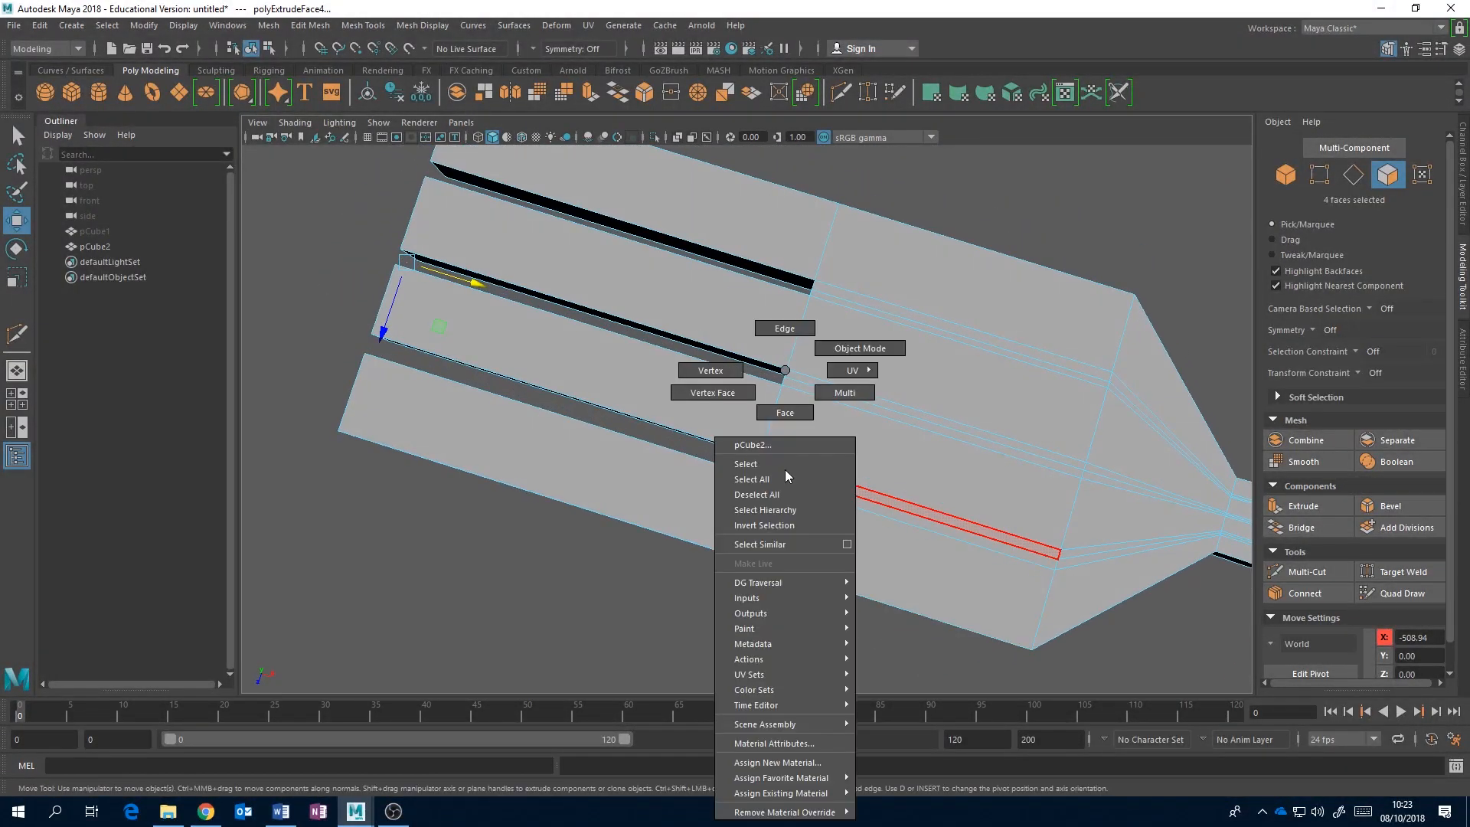
left_click(710, 370)
left_click_drag(777, 479, 846, 466, "alt")
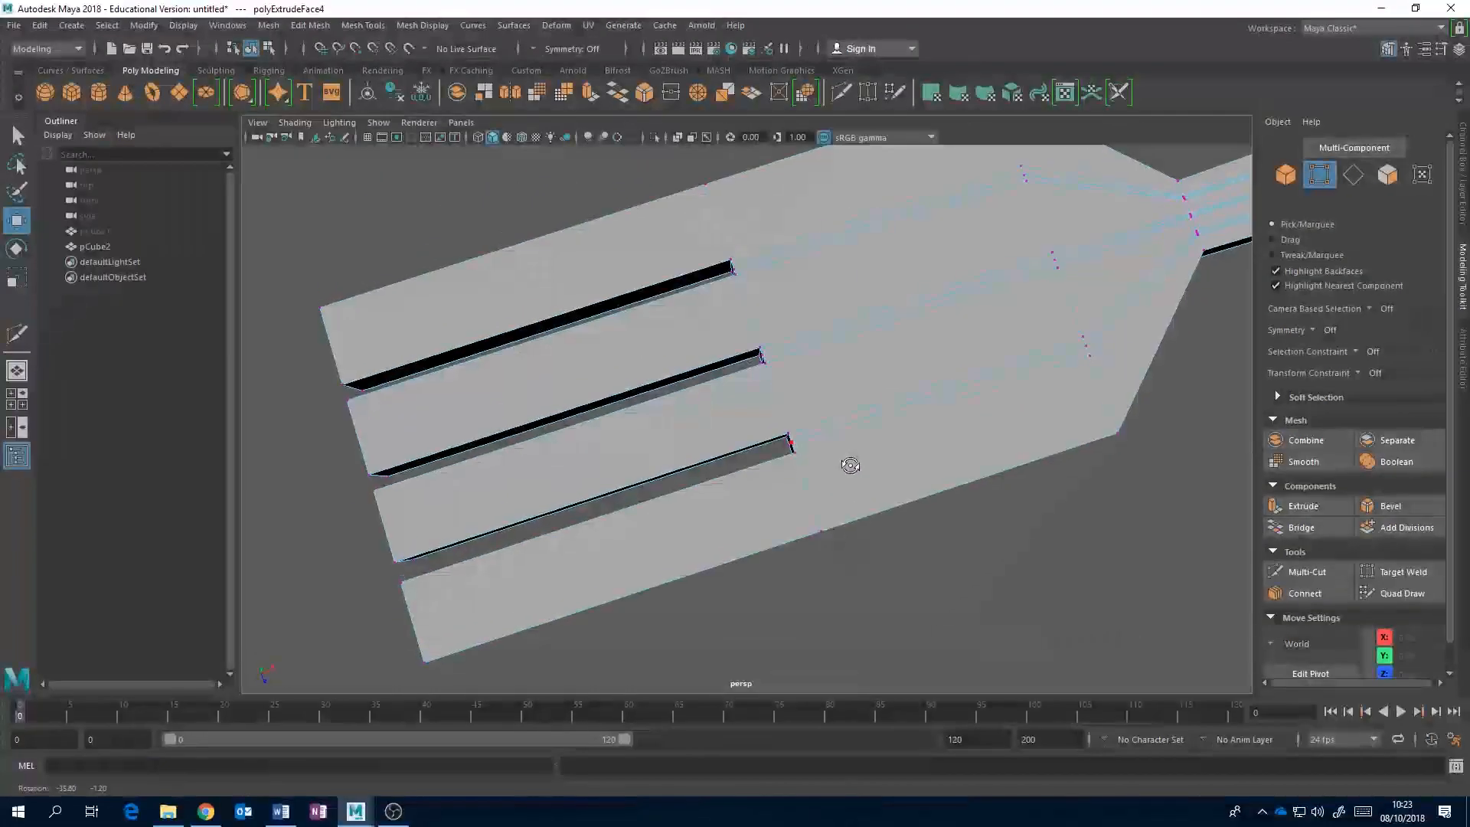
scroll(785, 439, "up", 4)
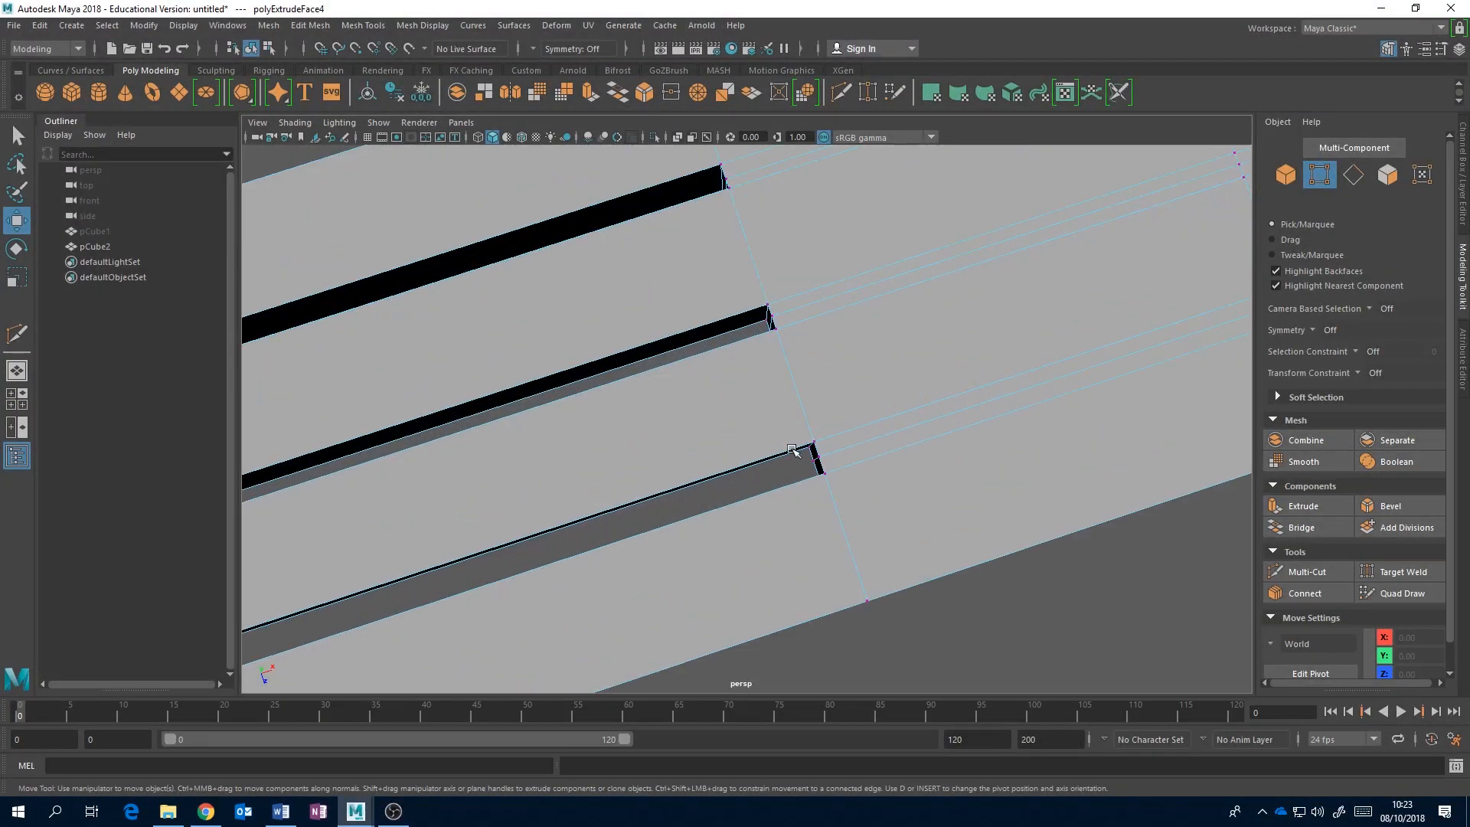
left_click_drag(858, 481, 858, 481)
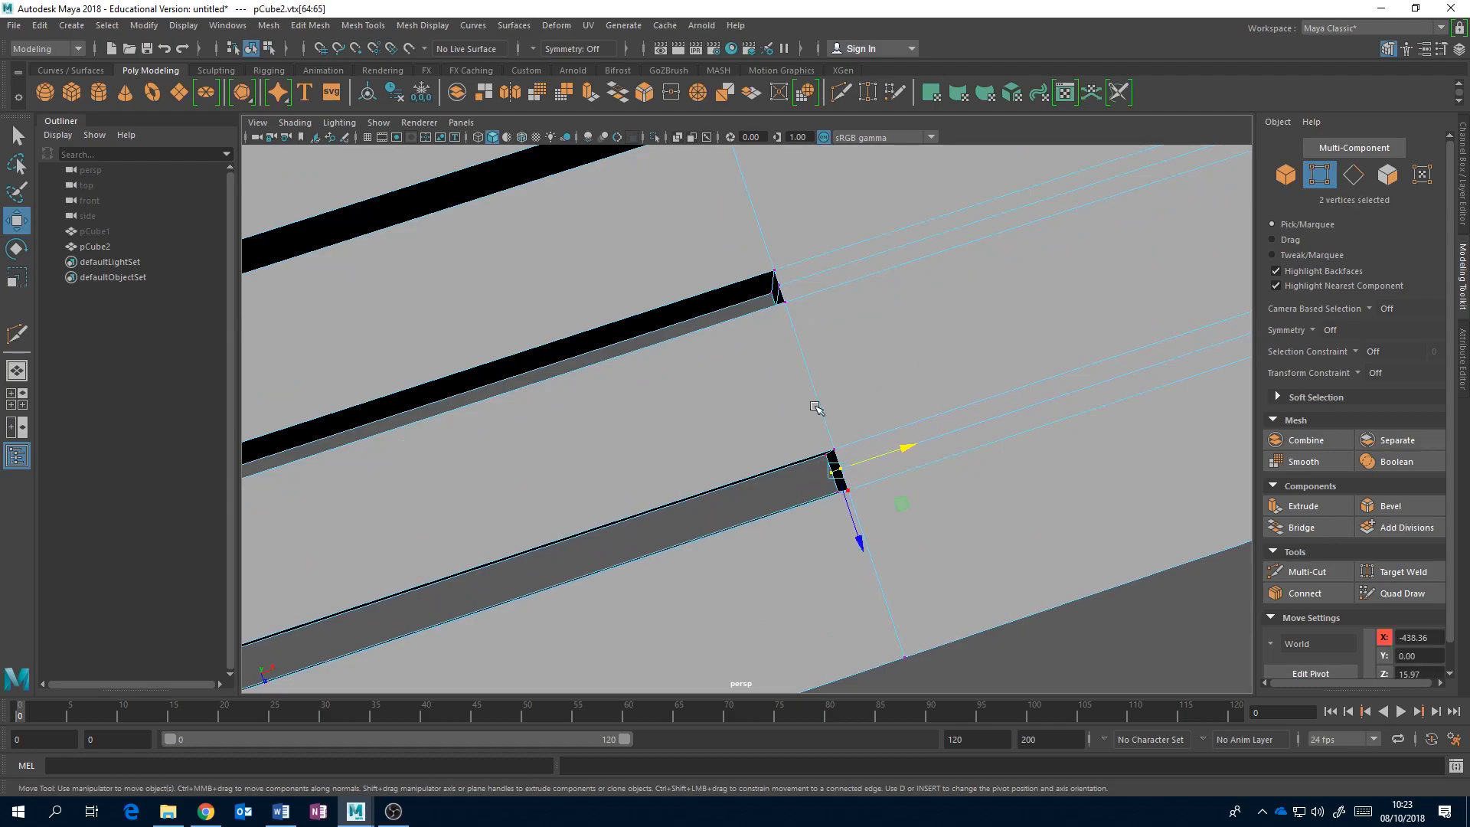
left_click_drag(781, 284, 833, 339, "alt")
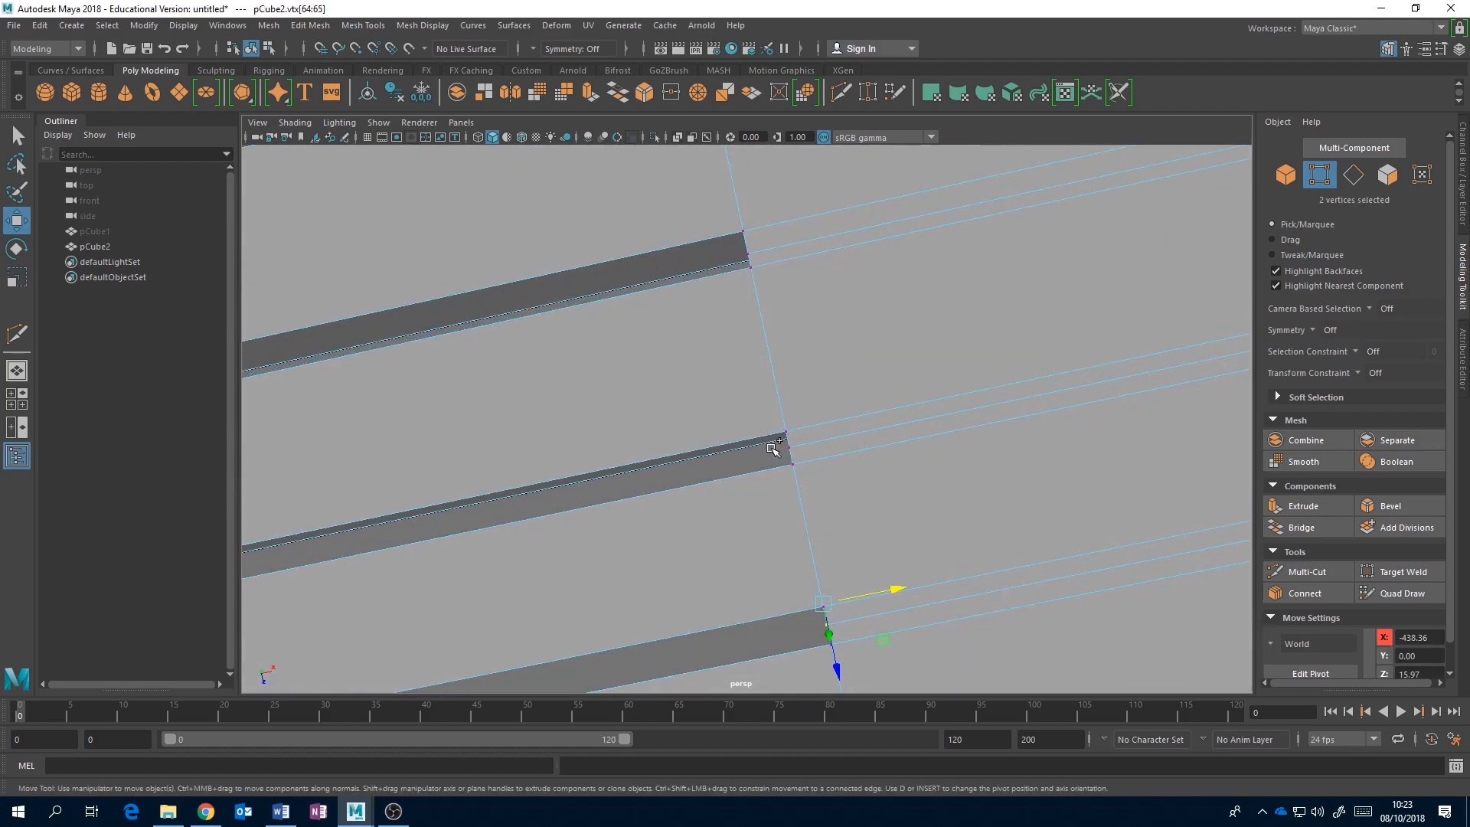
left_click_drag(814, 456, 815, 456, "shift")
middle_click_drag(799, 345, 835, 490, "alt")
left_click_drag(833, 457, 896, 433, "shift")
left_click_drag(792, 341, 949, 467, "alt")
scroll(873, 460, "down", 3)
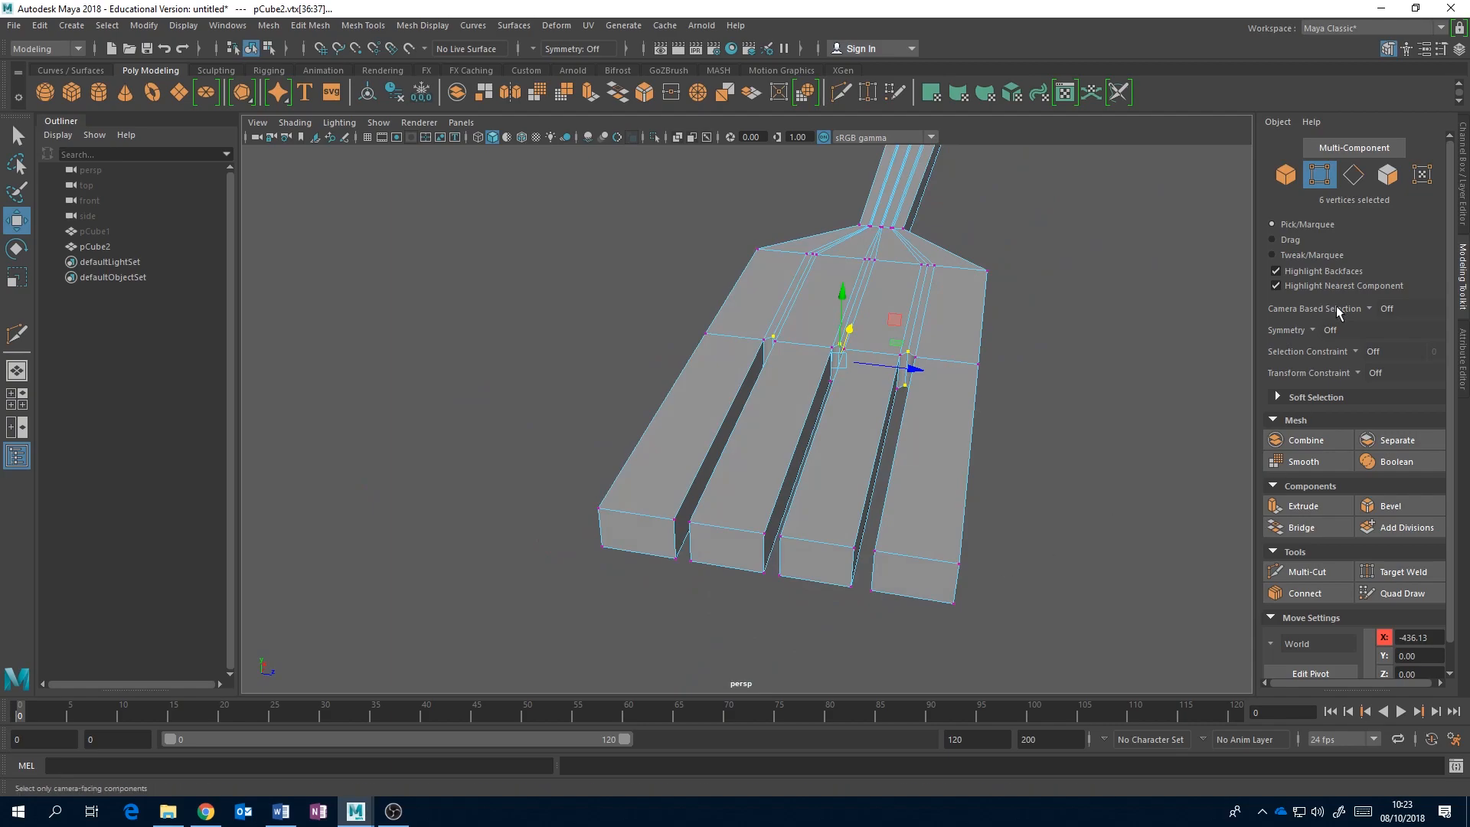
Step: Try growing and shrinking the face selection between the four tine ends and the full tines
left_click(1388, 175)
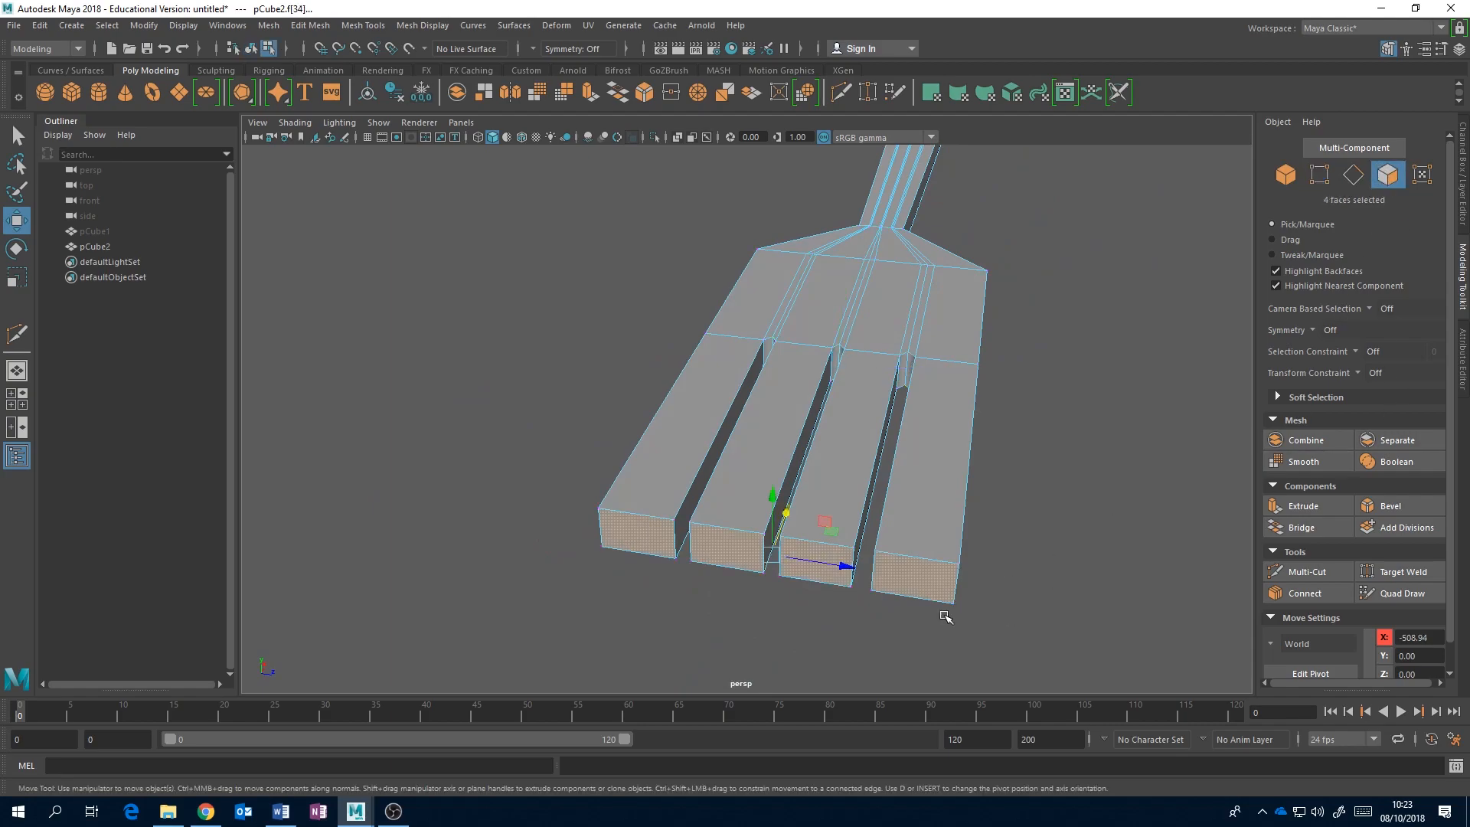
left_click_drag(790, 558, 781, 411, "alt")
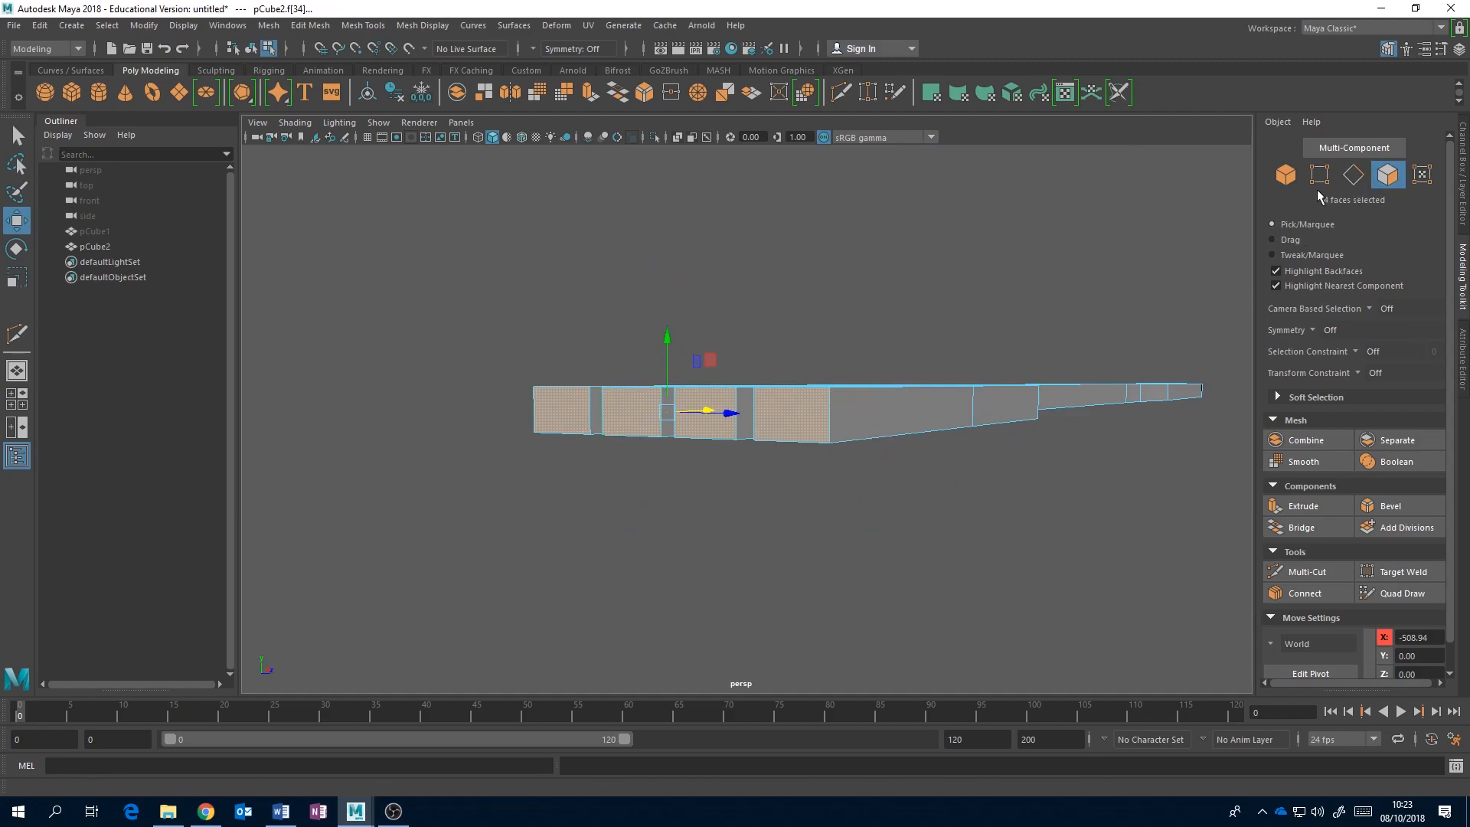
left_click_drag(789, 411, 747, 427, "alt")
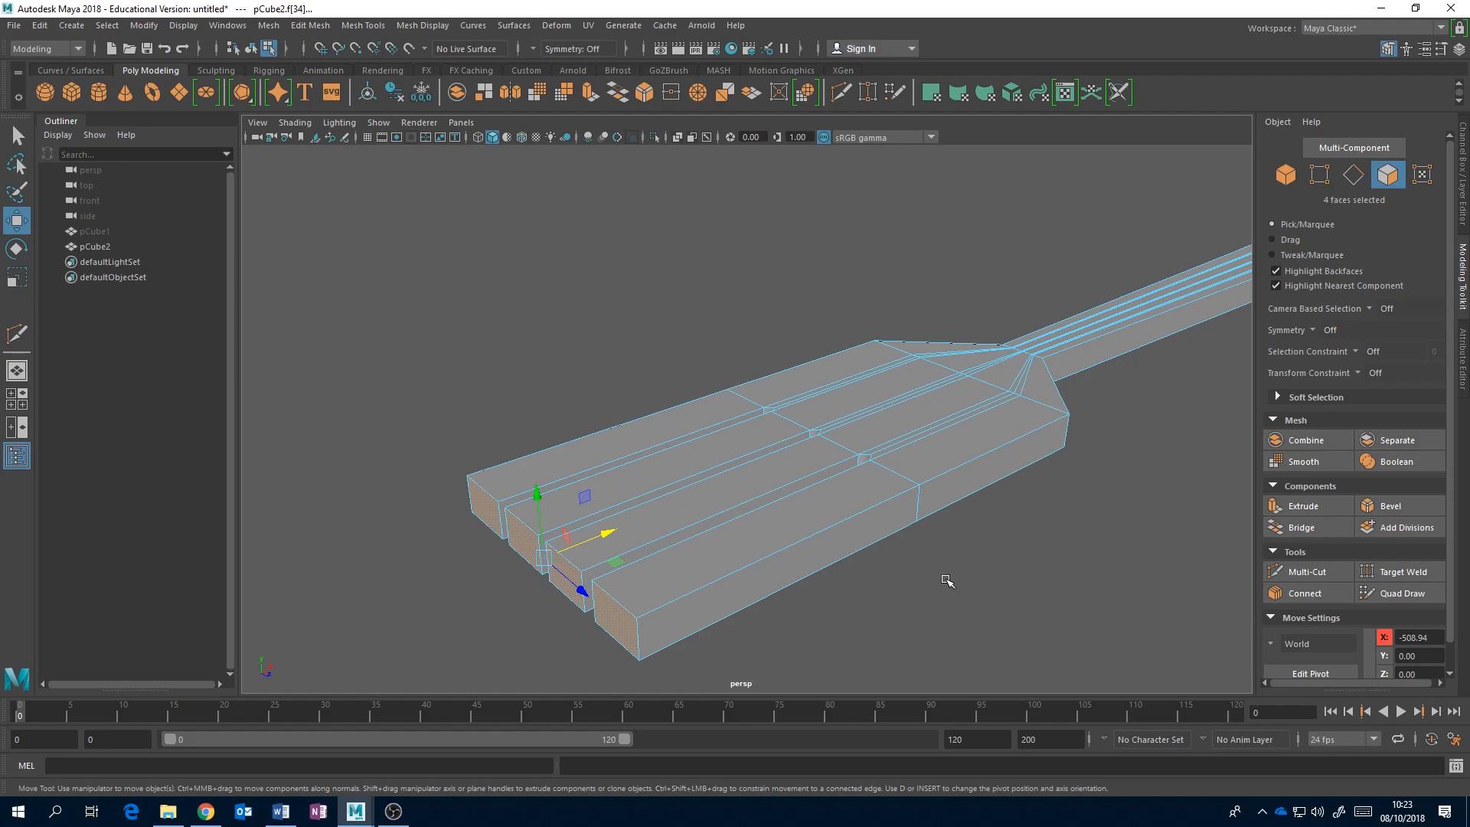
key("shift+period")
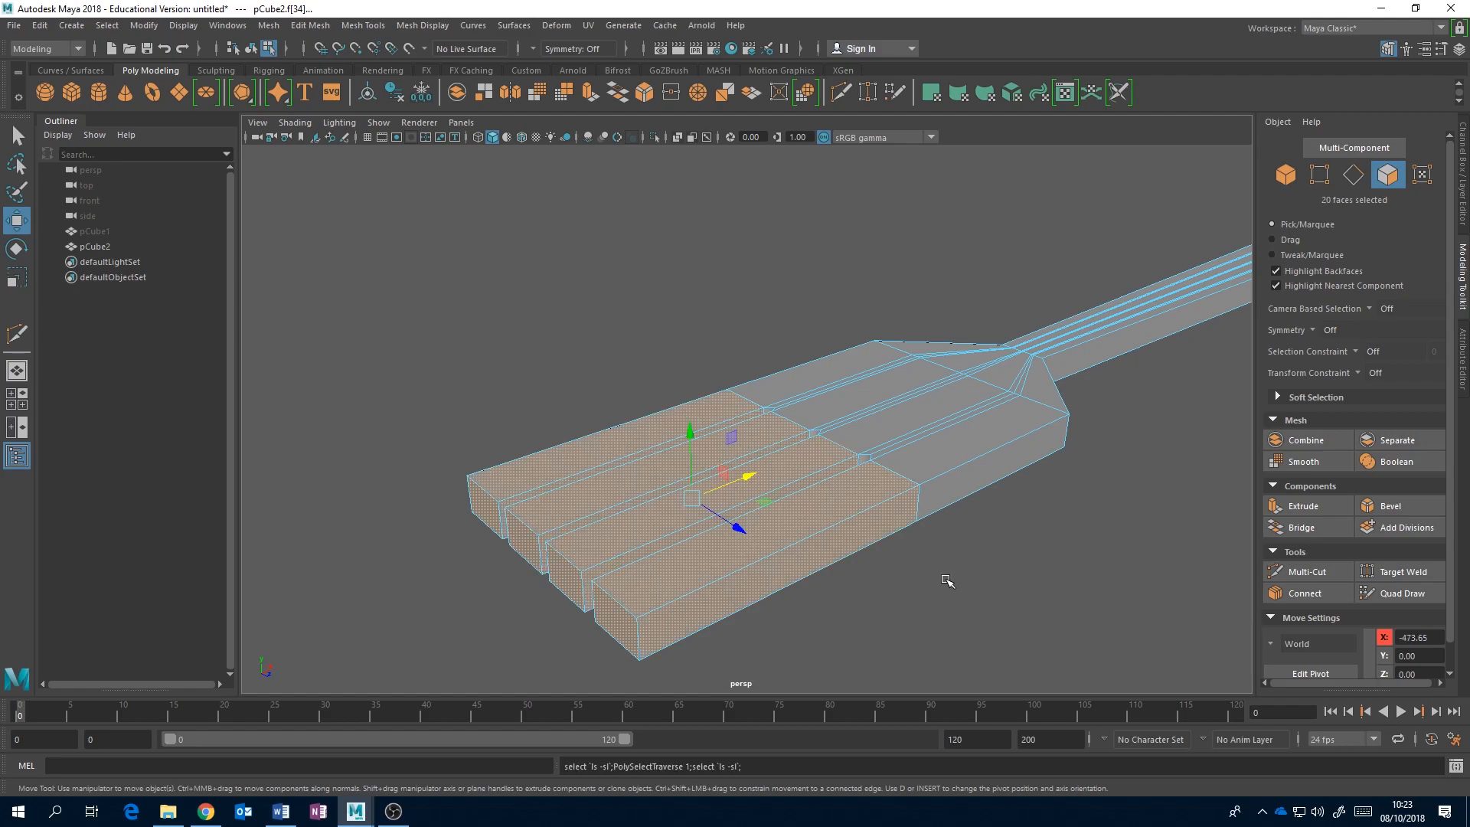
key("shift+comma")
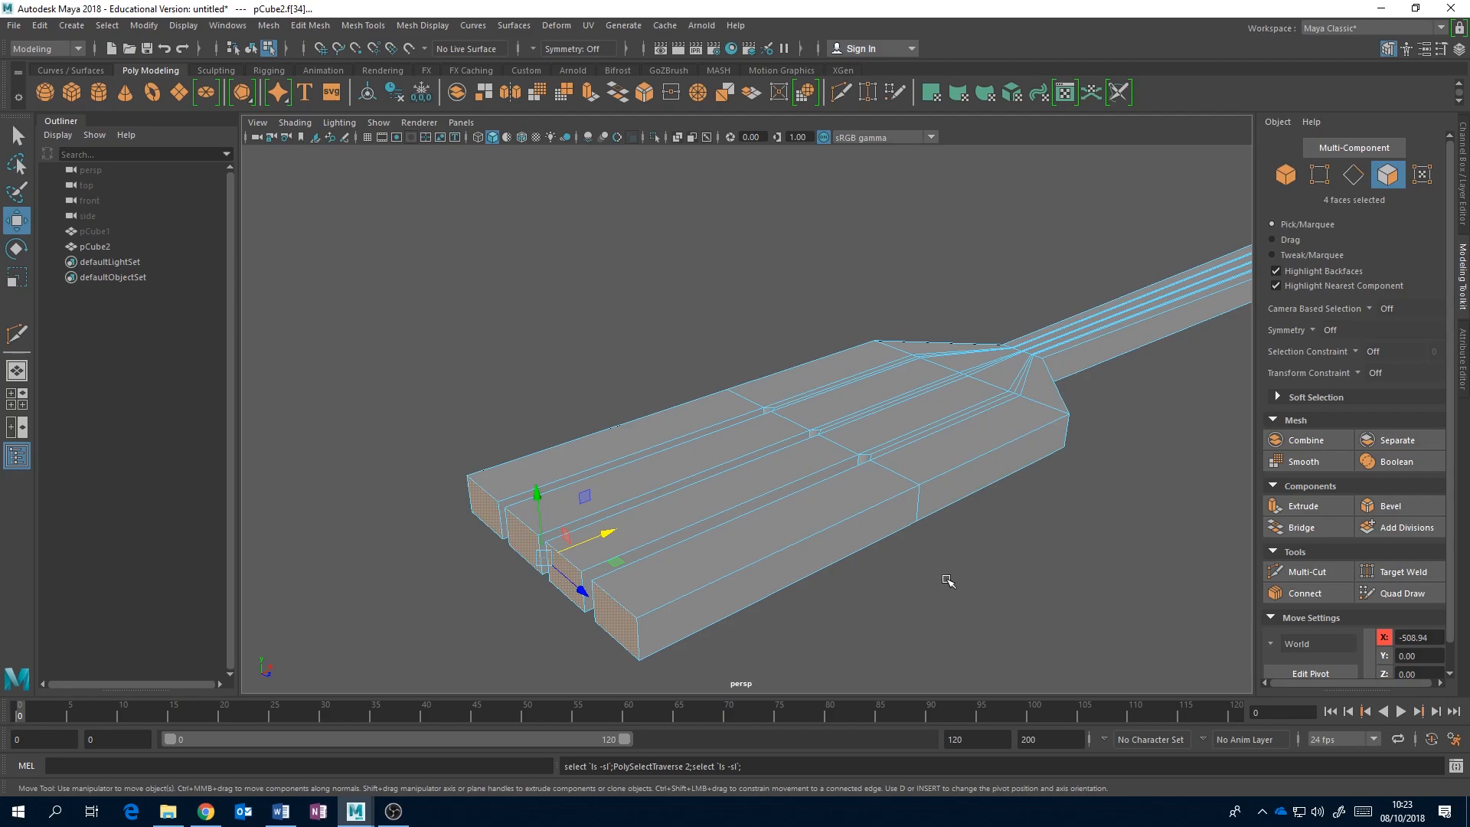
key("shift+period")
left_click_drag(948, 581, 988, 514, "alt")
Step: Scale one outer tine narrower across its width, then shrink its end face in width and height to taper the tip
left_click(1012, 594)
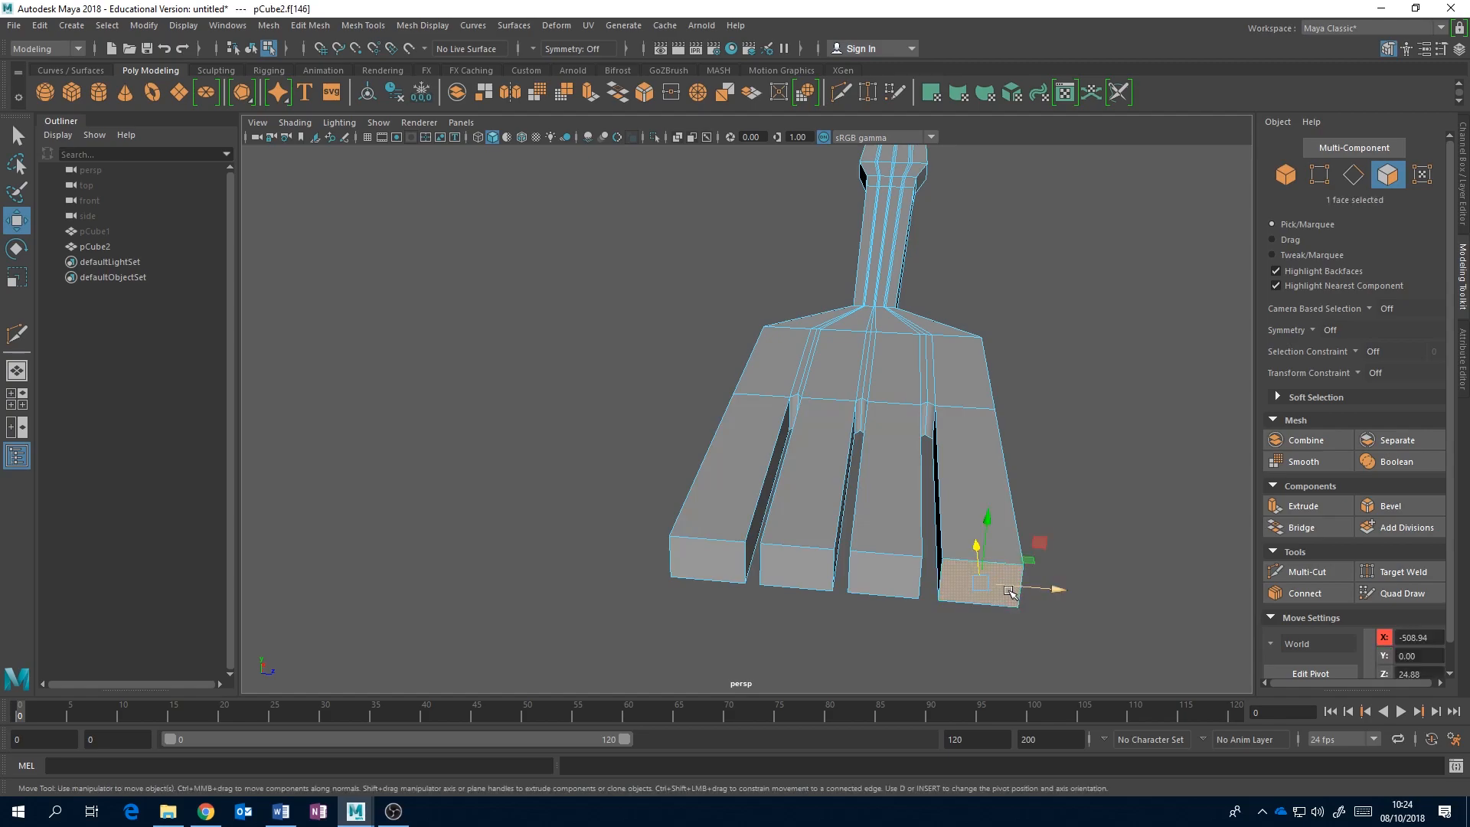
key("shift+period")
key("r")
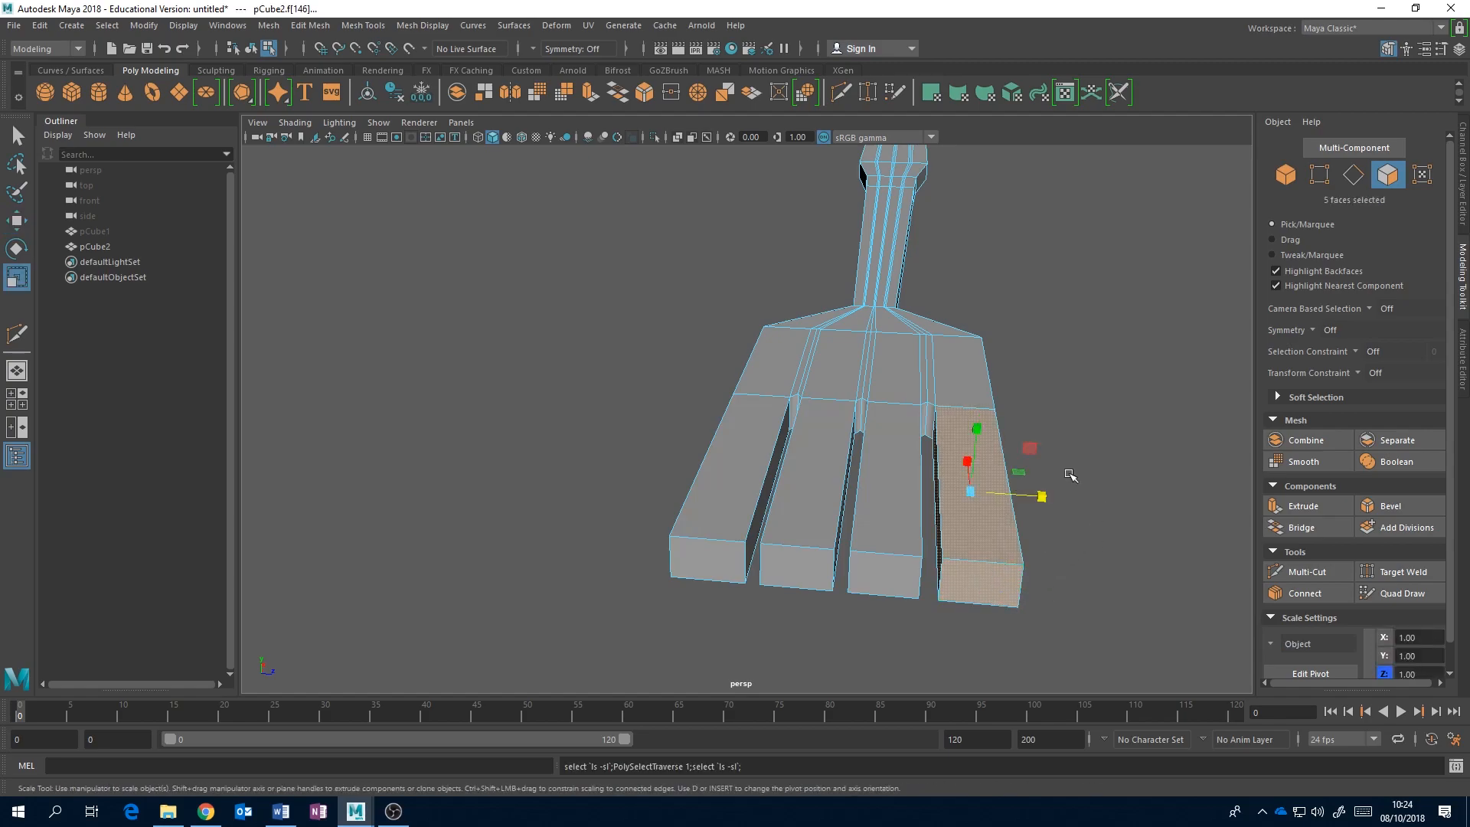
left_click_drag(1054, 496, 1028, 503)
left_click(997, 589)
left_click_drag(1052, 590, 1012, 592)
left_click_drag(989, 525, 993, 552)
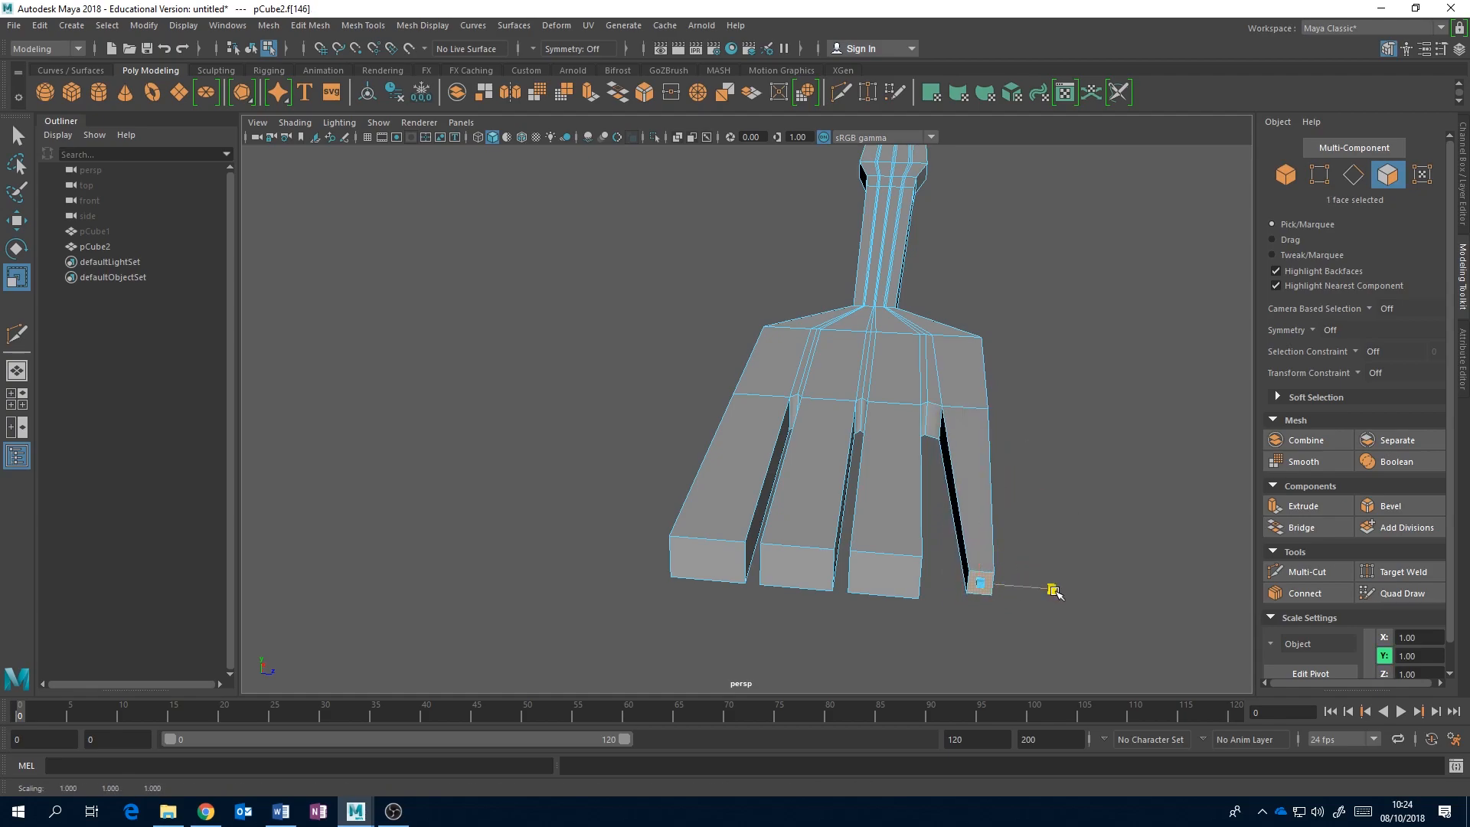
Step: Scale down the end faces of the other three tines in width and height to taper their tips
left_click(716, 567)
left_click_drag(776, 566, 739, 562)
left_click_drag(701, 501, 752, 532)
left_click(808, 524)
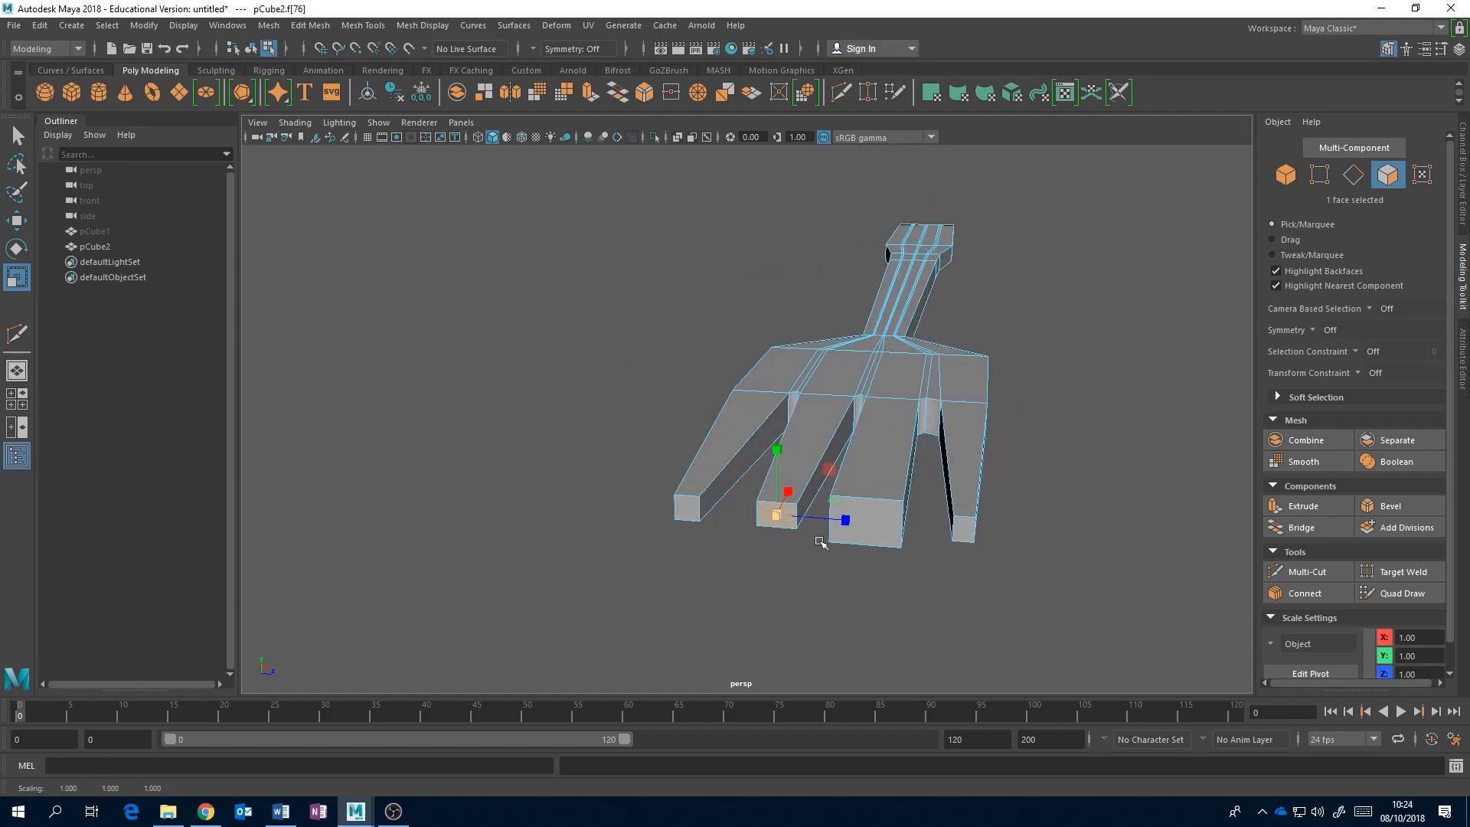
left_click(869, 525)
left_click_drag(869, 525, 923, 470)
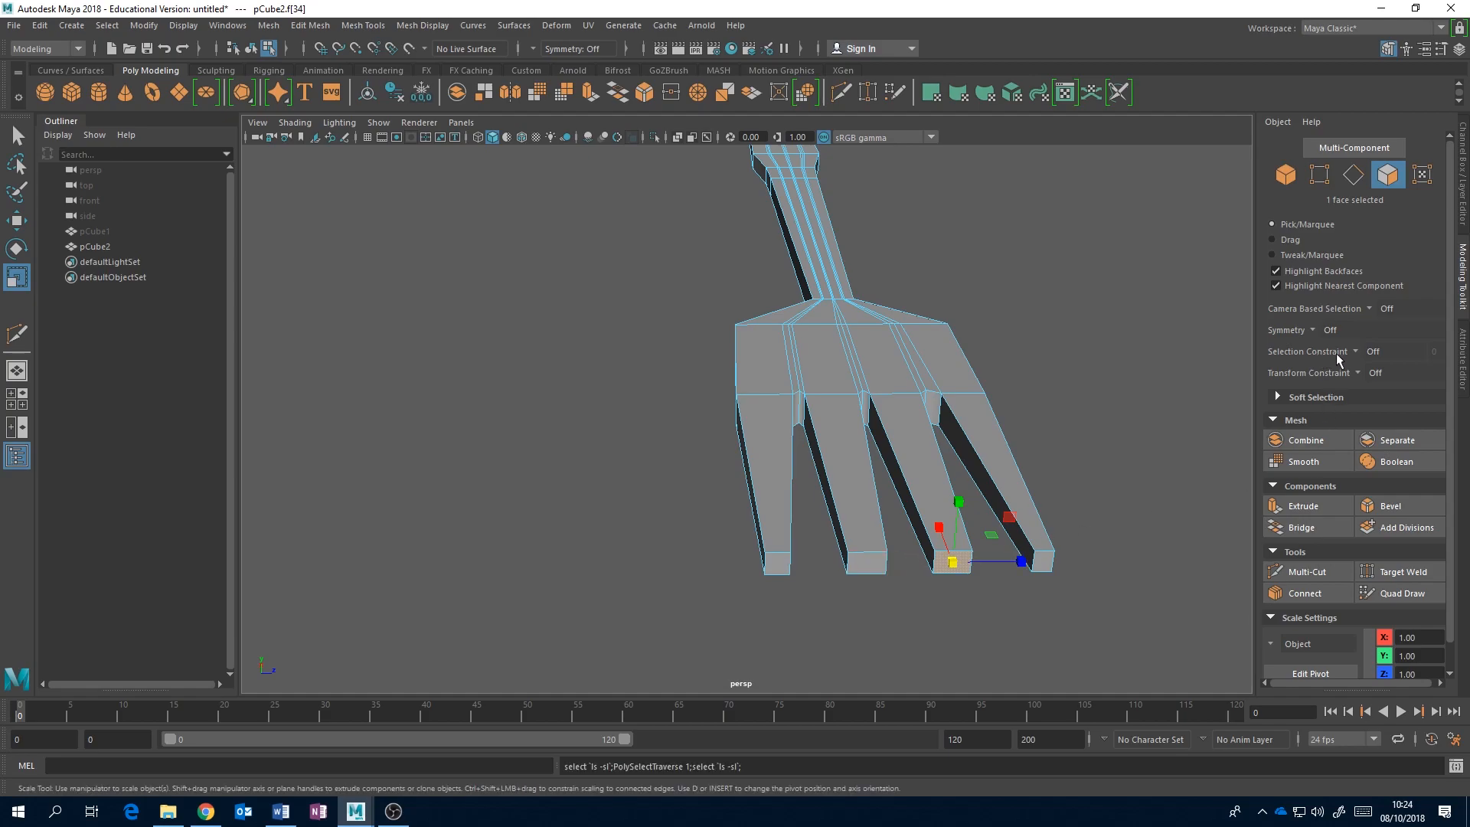
Step: Grow the selection from each inner tine's end face to the whole tine and scale both inner tines narrower in width
key("shift+period")
left_click_drag(1000, 479, 839, 384, "alt")
left_click_drag(905, 454, 891, 453)
left_click_drag(777, 463, 828, 530, "alt")
left_click(821, 545)
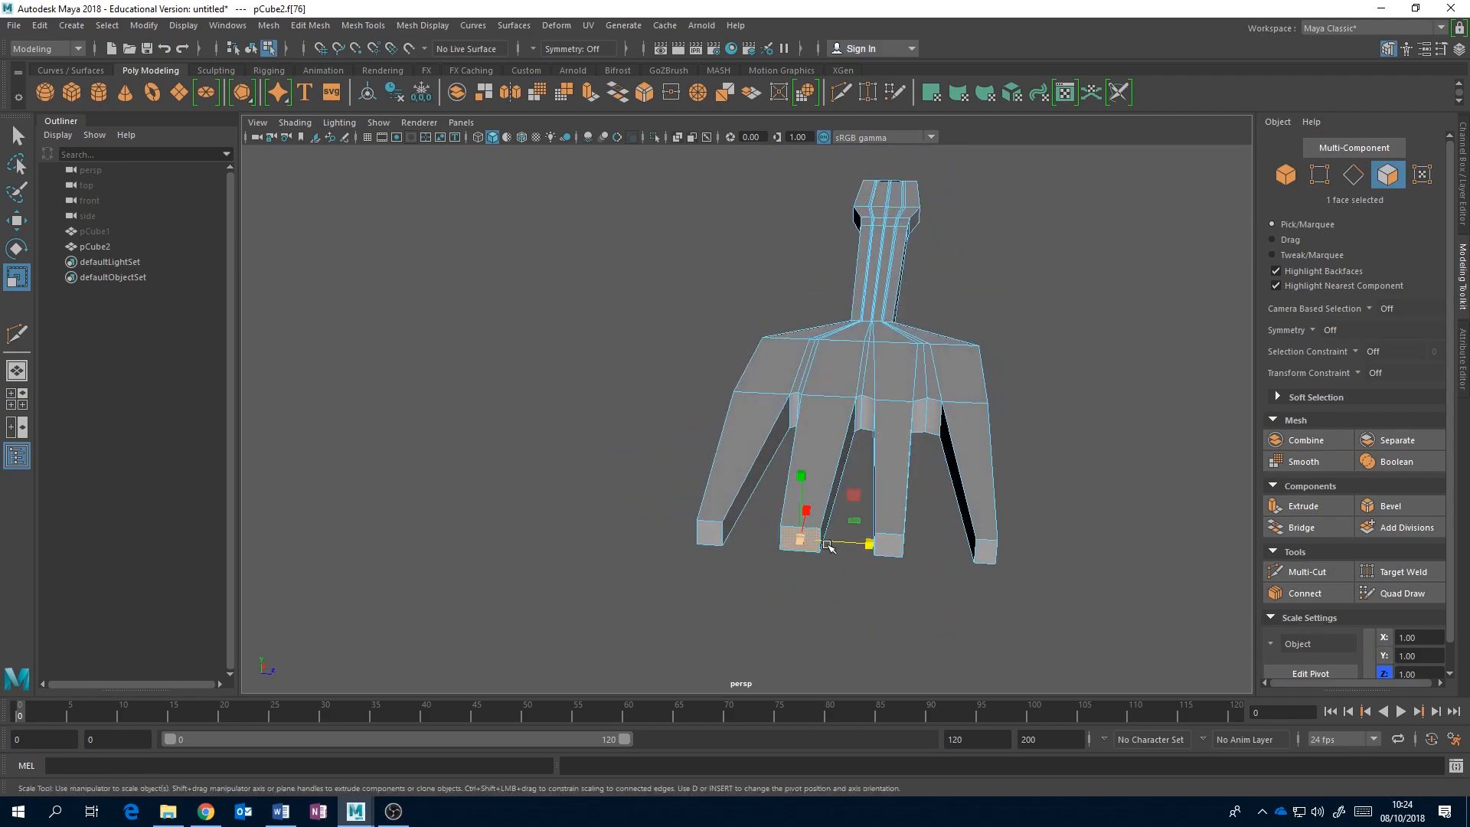
key("shift+period")
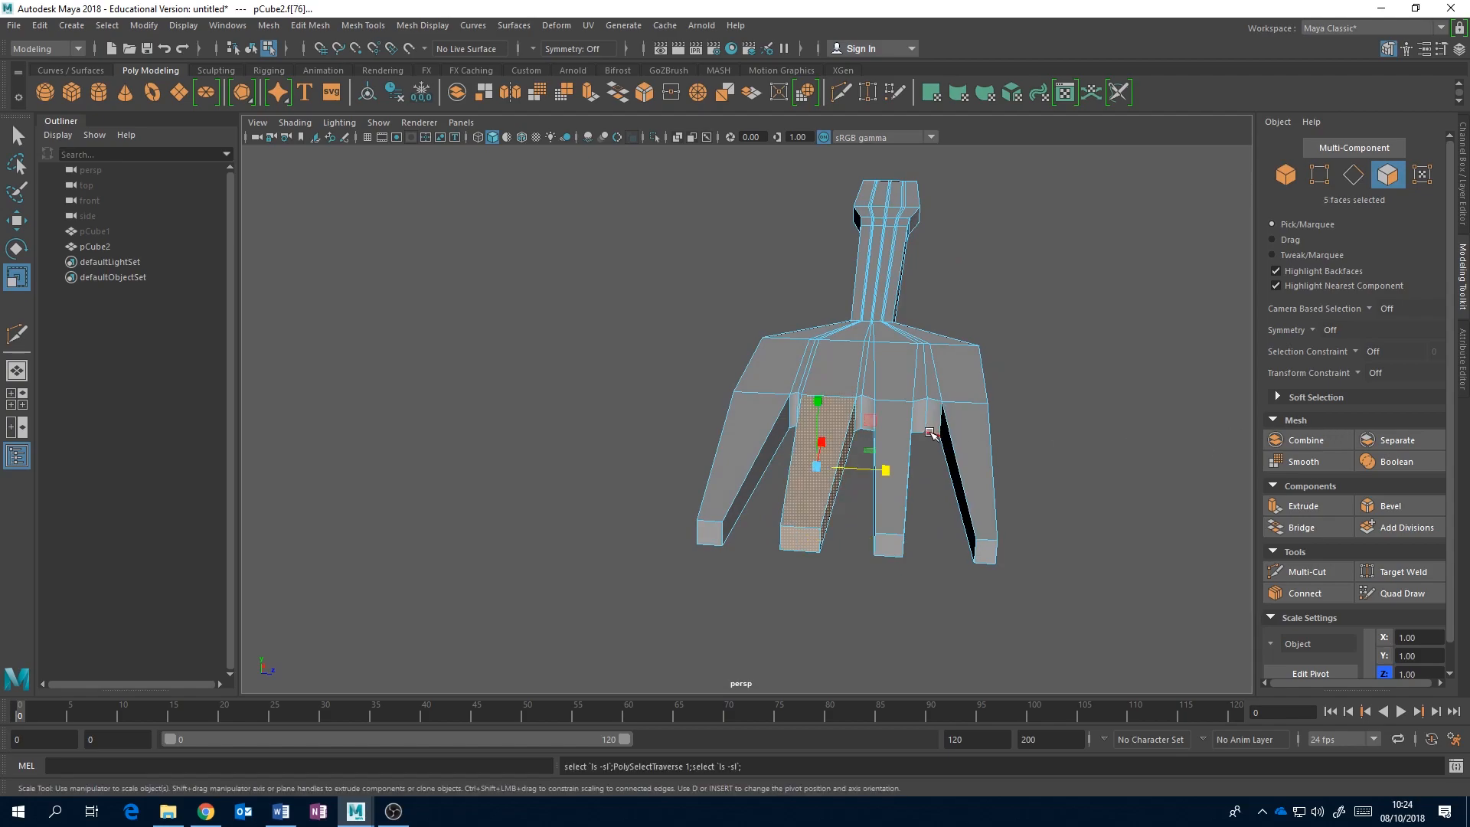
left_click_drag(885, 470, 870, 470)
left_click(816, 401)
left_click(875, 473)
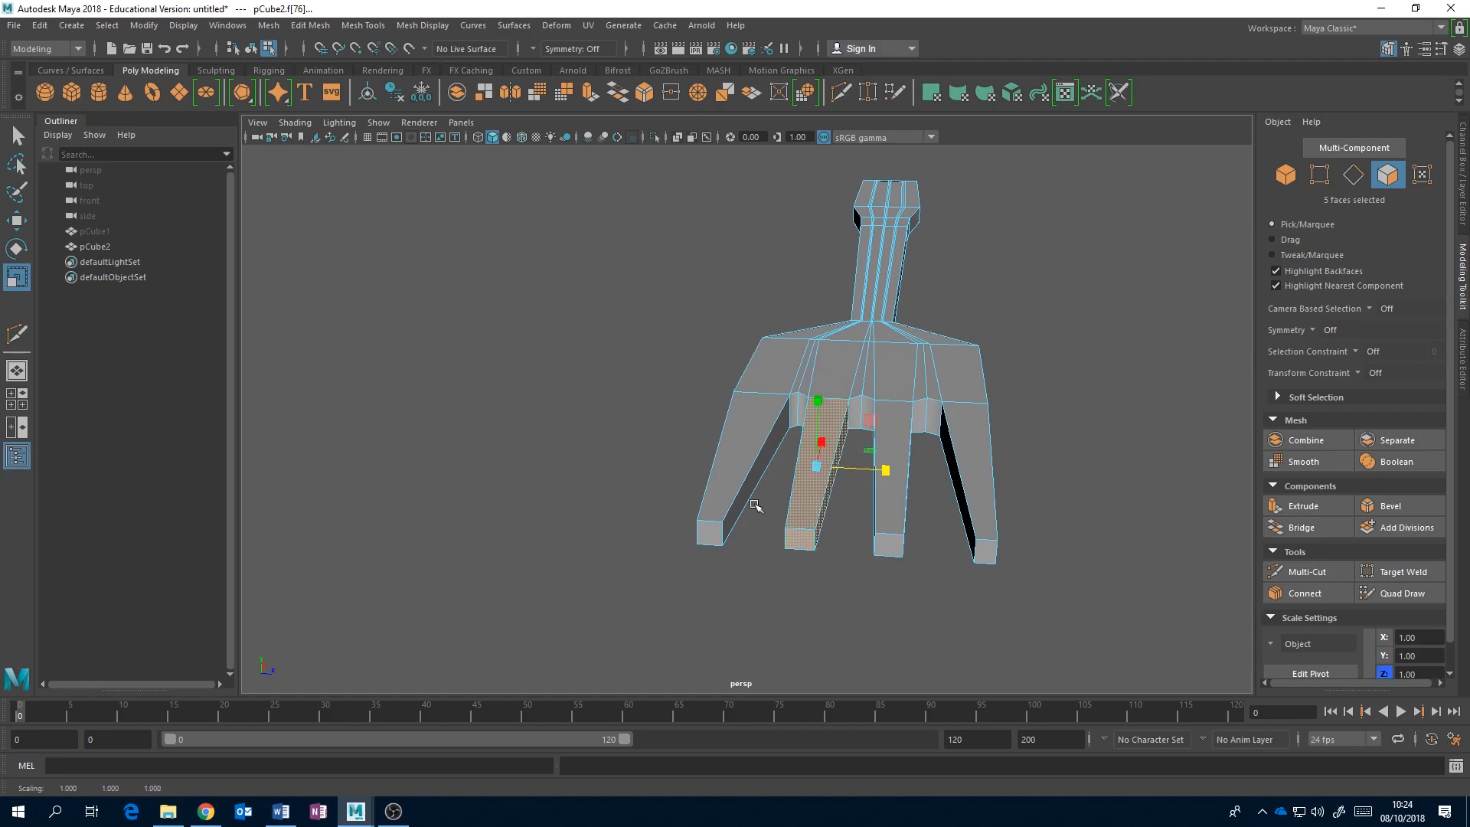
Step: Select all faces of the remaining outer tine and scale it slightly narrower in width
left_click(701, 531)
key("shift+period")
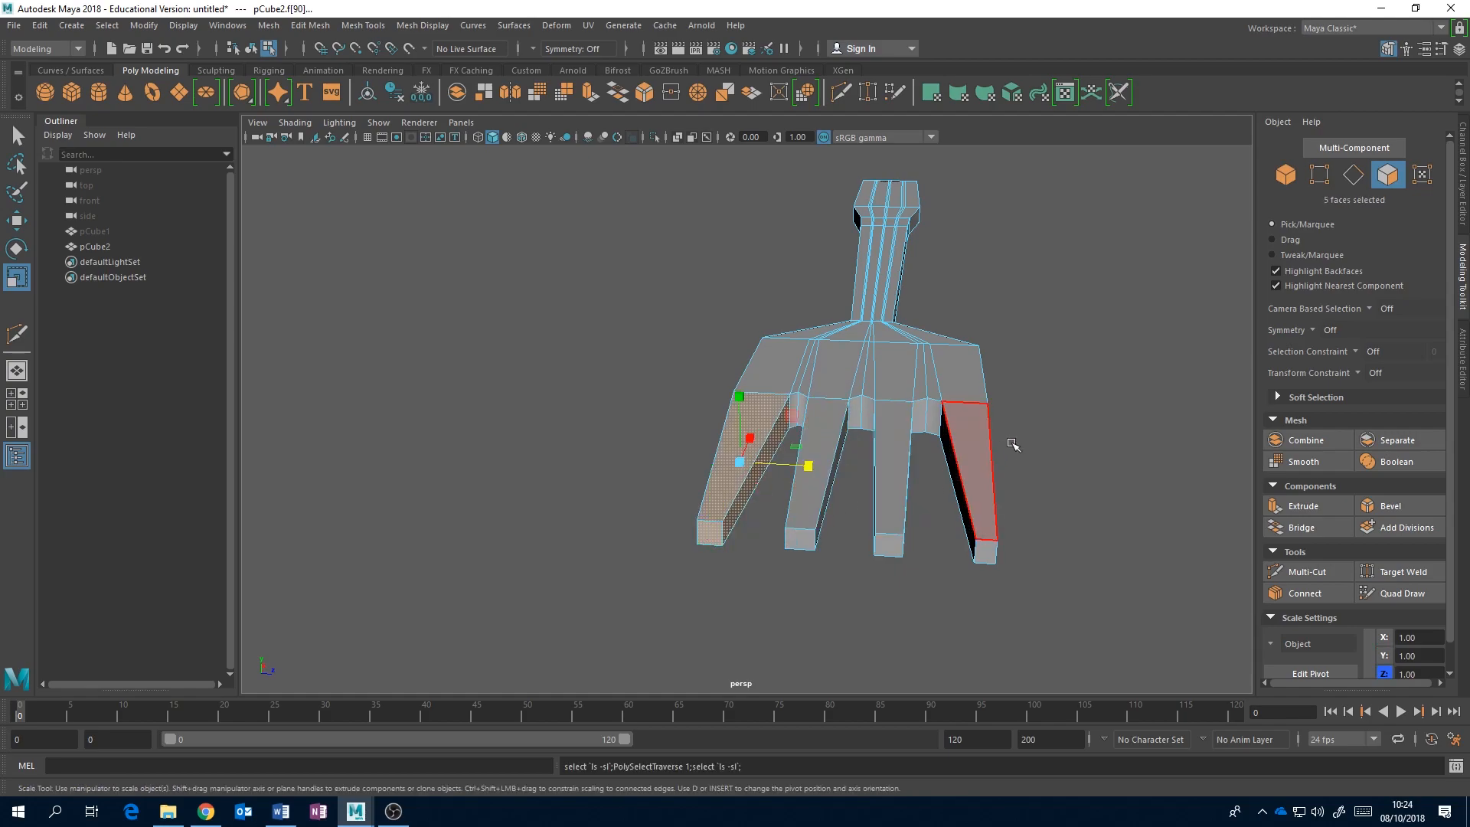
left_click(808, 465)
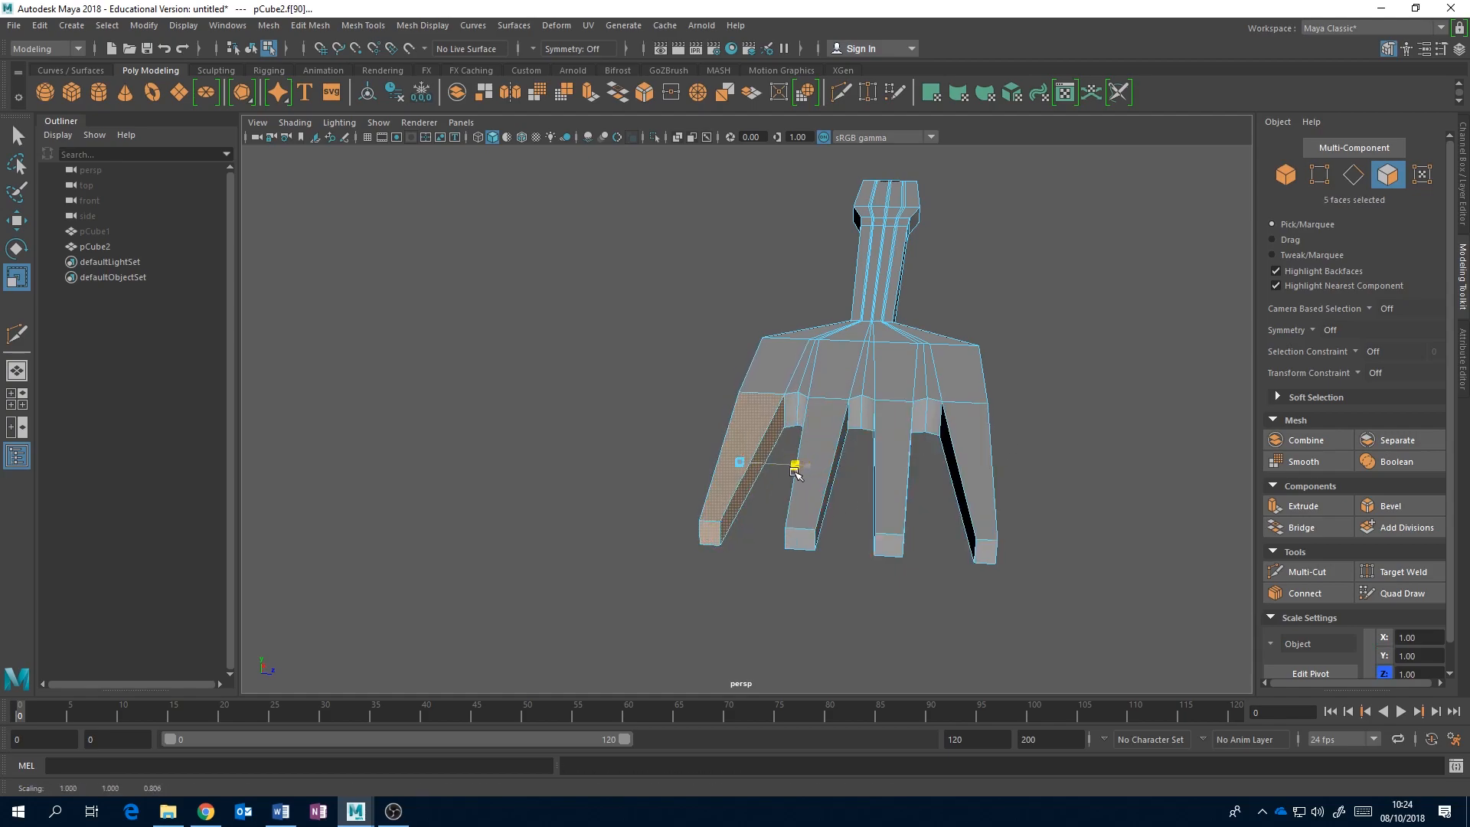
left_click_drag(817, 499, 674, 538, "alt")
left_click_drag(793, 531, 680, 582, "alt")
Step: Check the tine spacing in the reference photo, then move the tip vertices of both outer tines inward
left_click(206, 810)
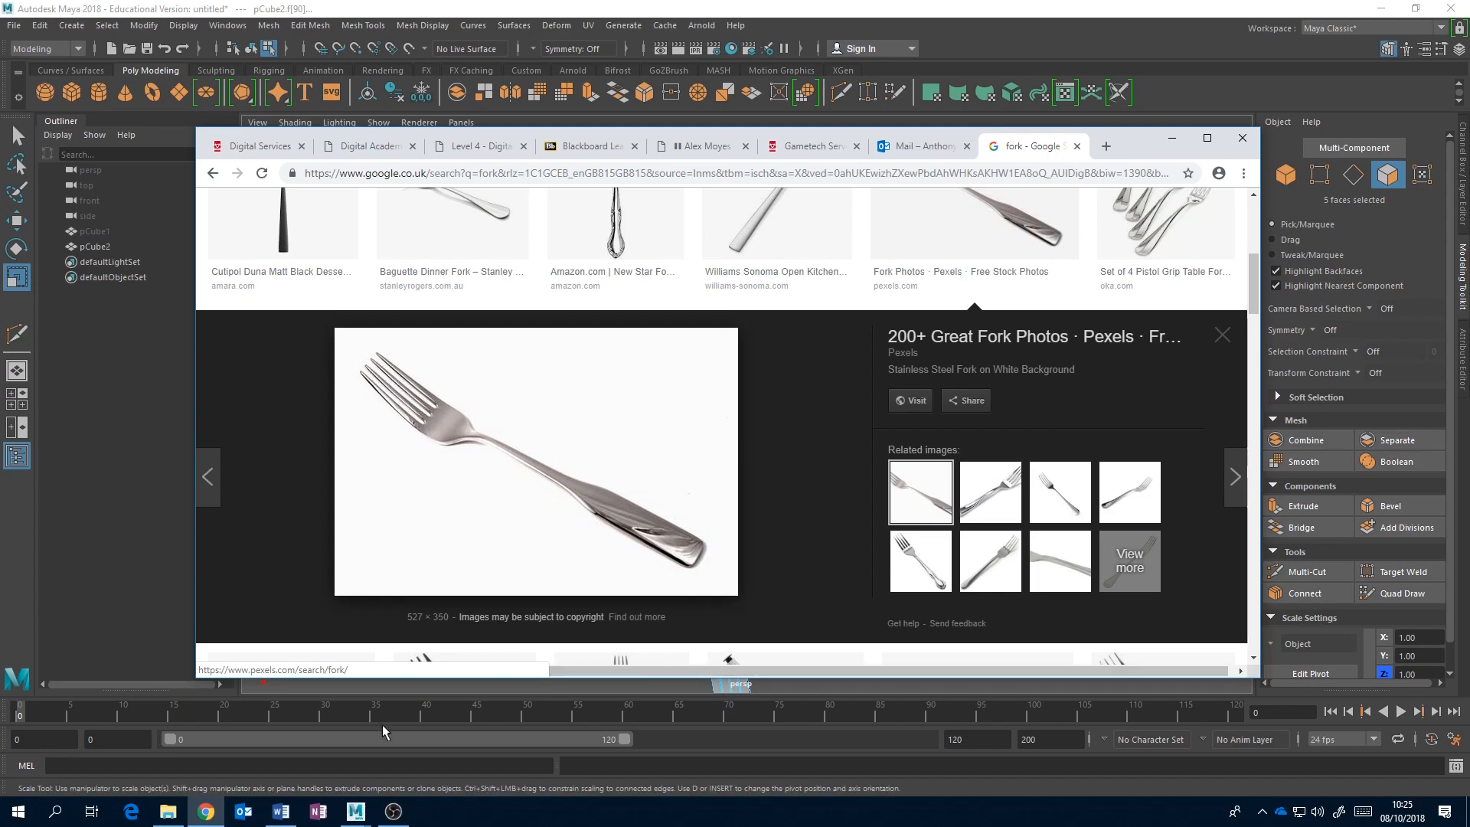
mouse_move(355, 811)
left_click(407, 772)
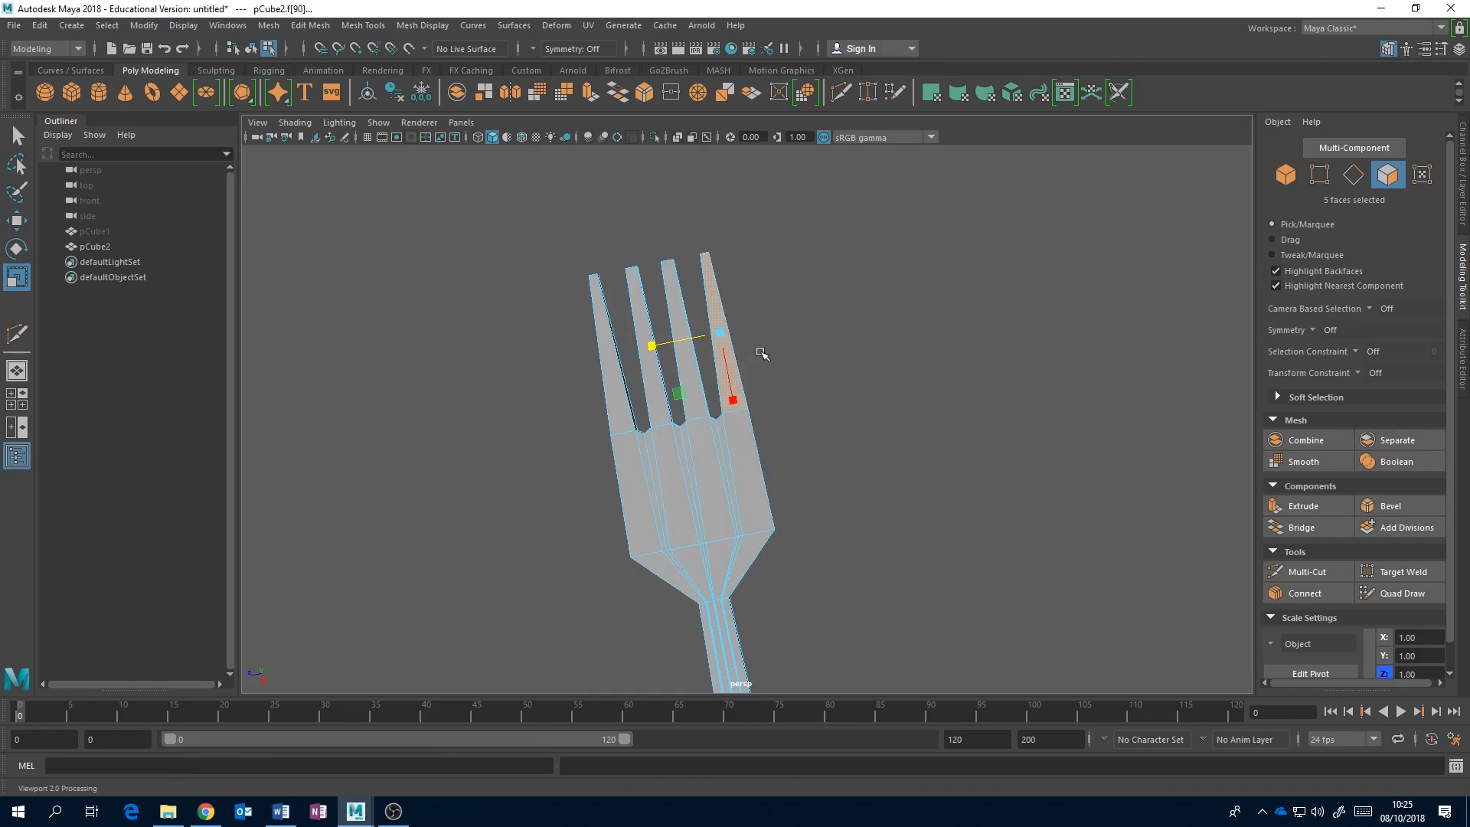
middle_click_drag(760, 351, 806, 440, "alt")
right_click_drag(759, 354, 719, 352)
left_click_drag(768, 321, 705, 351)
key("w")
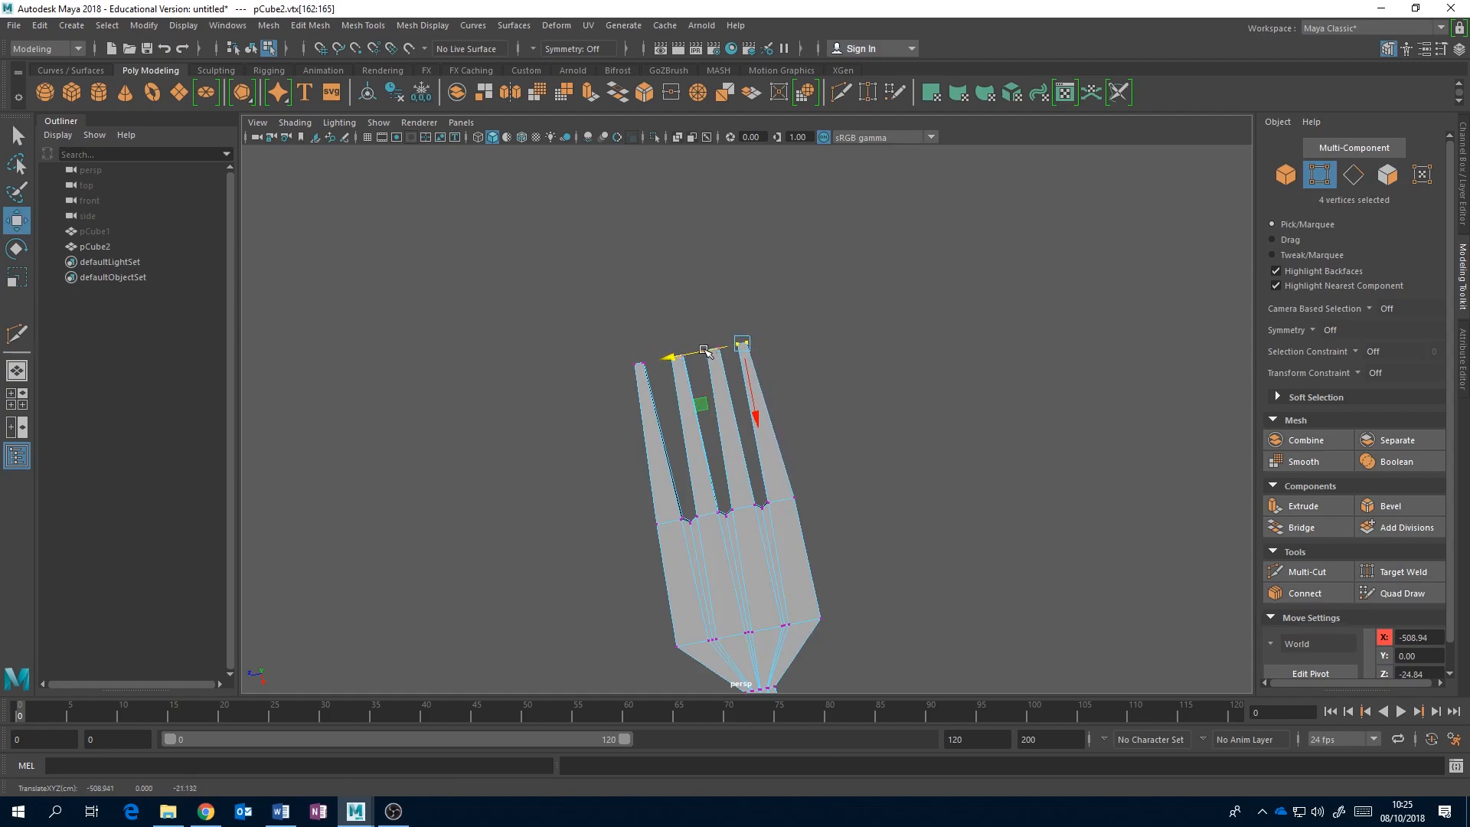
mouse_move(594, 344)
left_mouse_down()
mouse_move(673, 387)
mouse_move(600, 370)
left_mouse_up()
Step: Move the outer base vertices of both outer tines slightly inward so the head narrows toward the tines
left_click_drag(830, 465, 760, 506)
left_click_drag(635, 516, 684, 542)
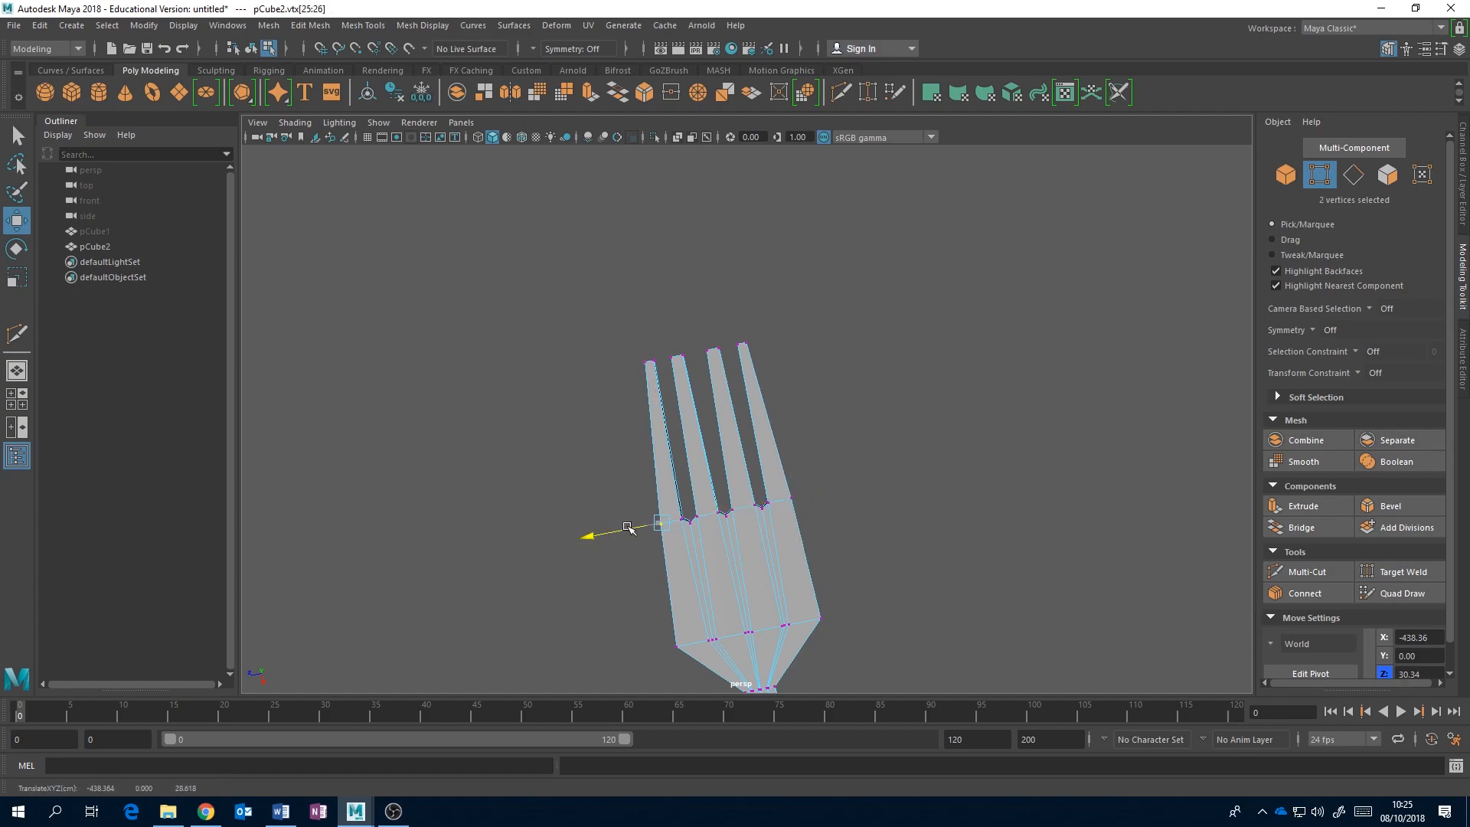
left_click_drag(812, 470, 659, 502)
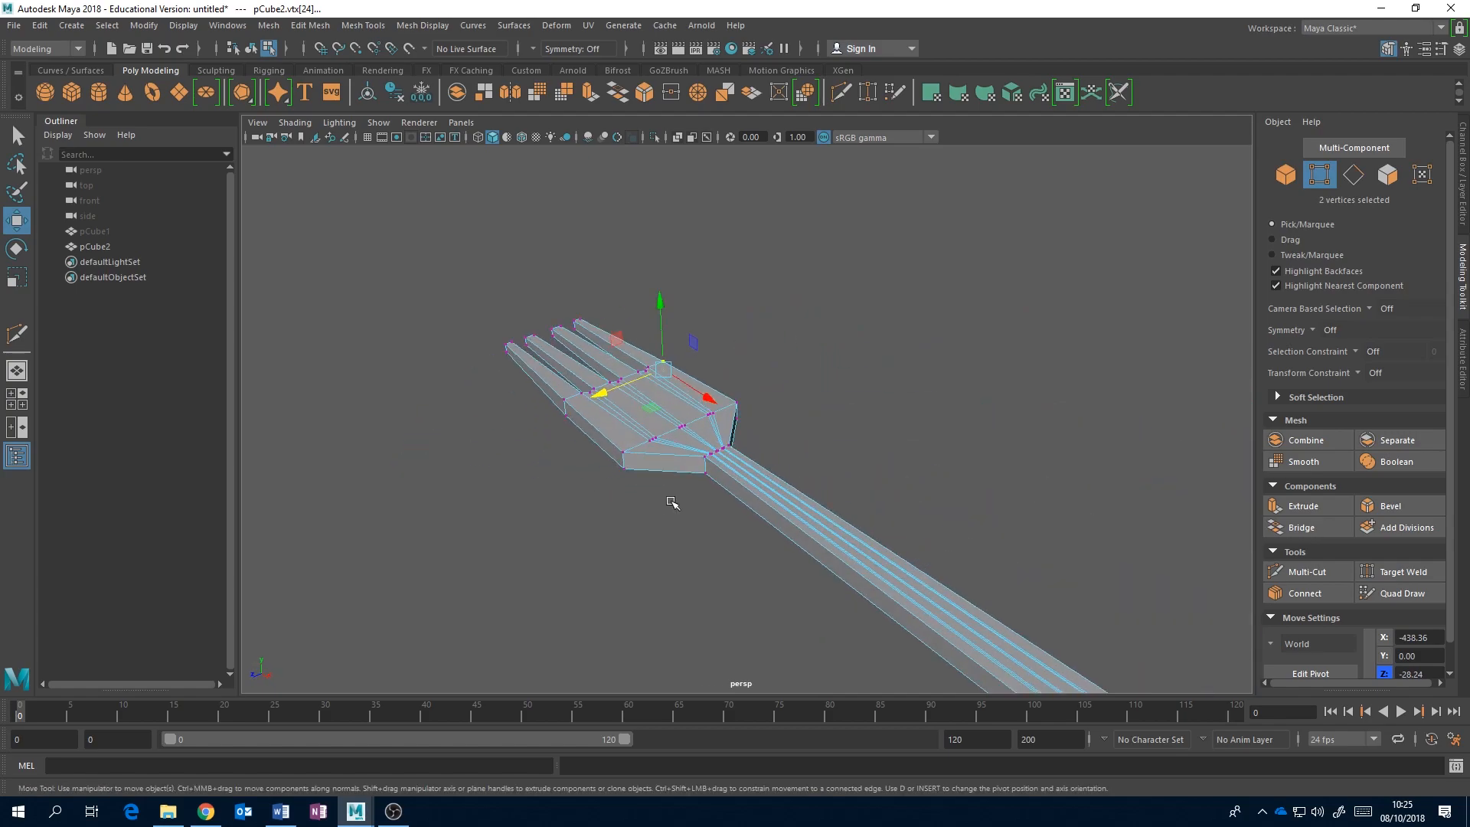
left_click_drag(722, 522, 825, 501, "alt")
Step: Return the fork to object mode and compare its flat side profile with the curve of the fork in the reference photo
right_click(816, 470)
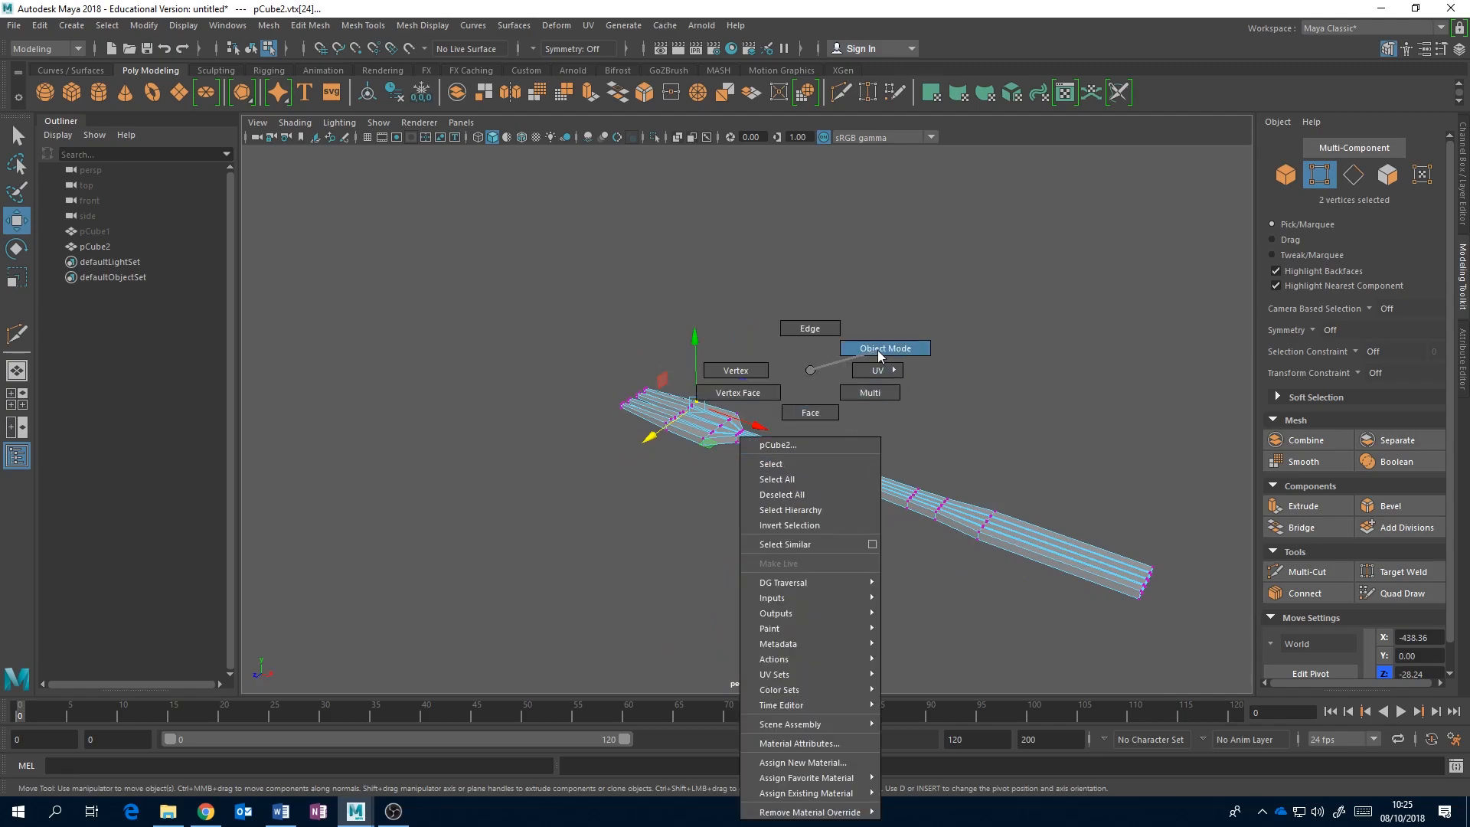
left_click(884, 348)
left_click_drag(952, 401, 660, 544, "alt")
left_click(817, 477)
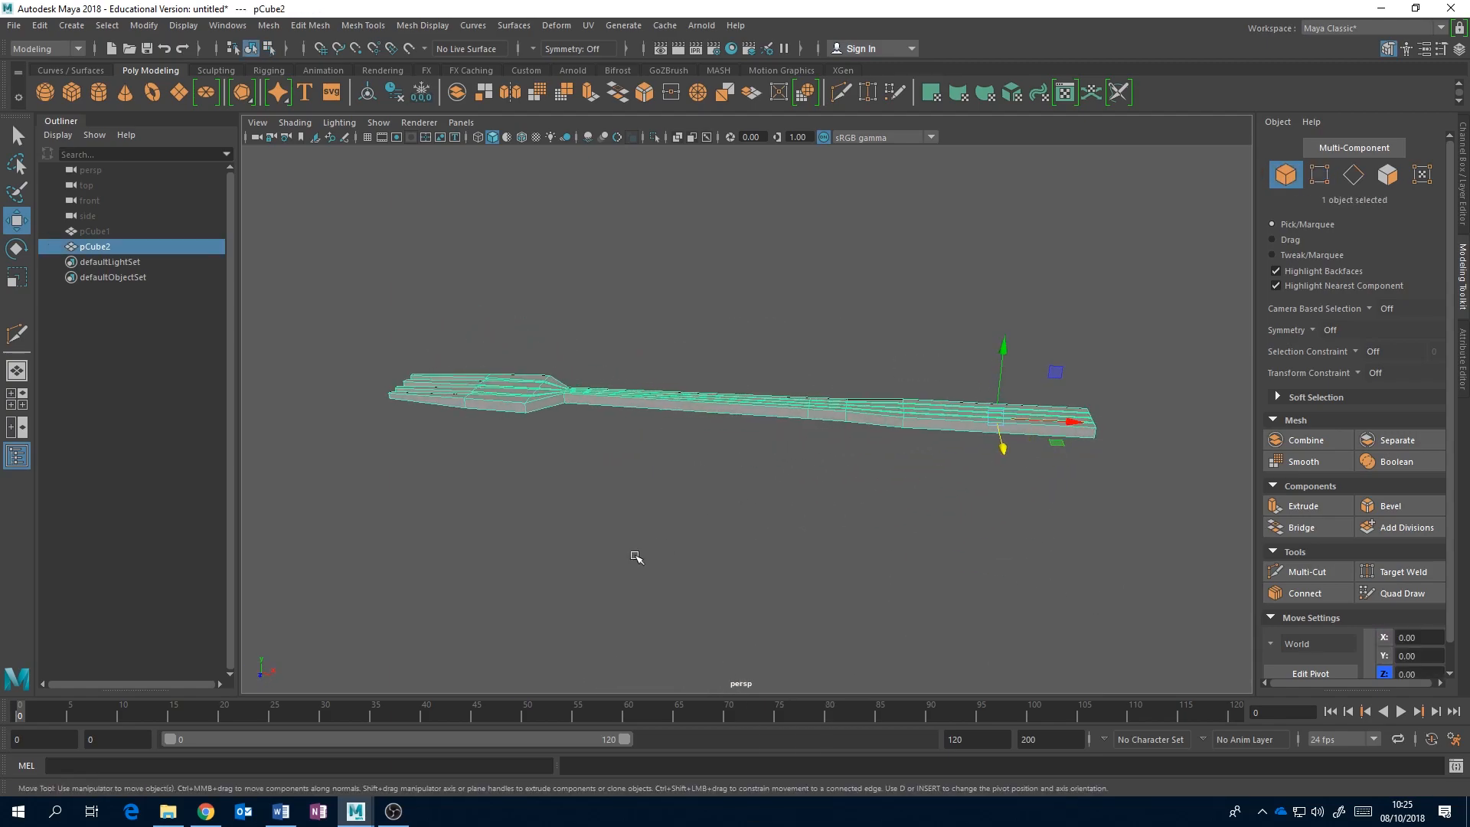
left_click(205, 812)
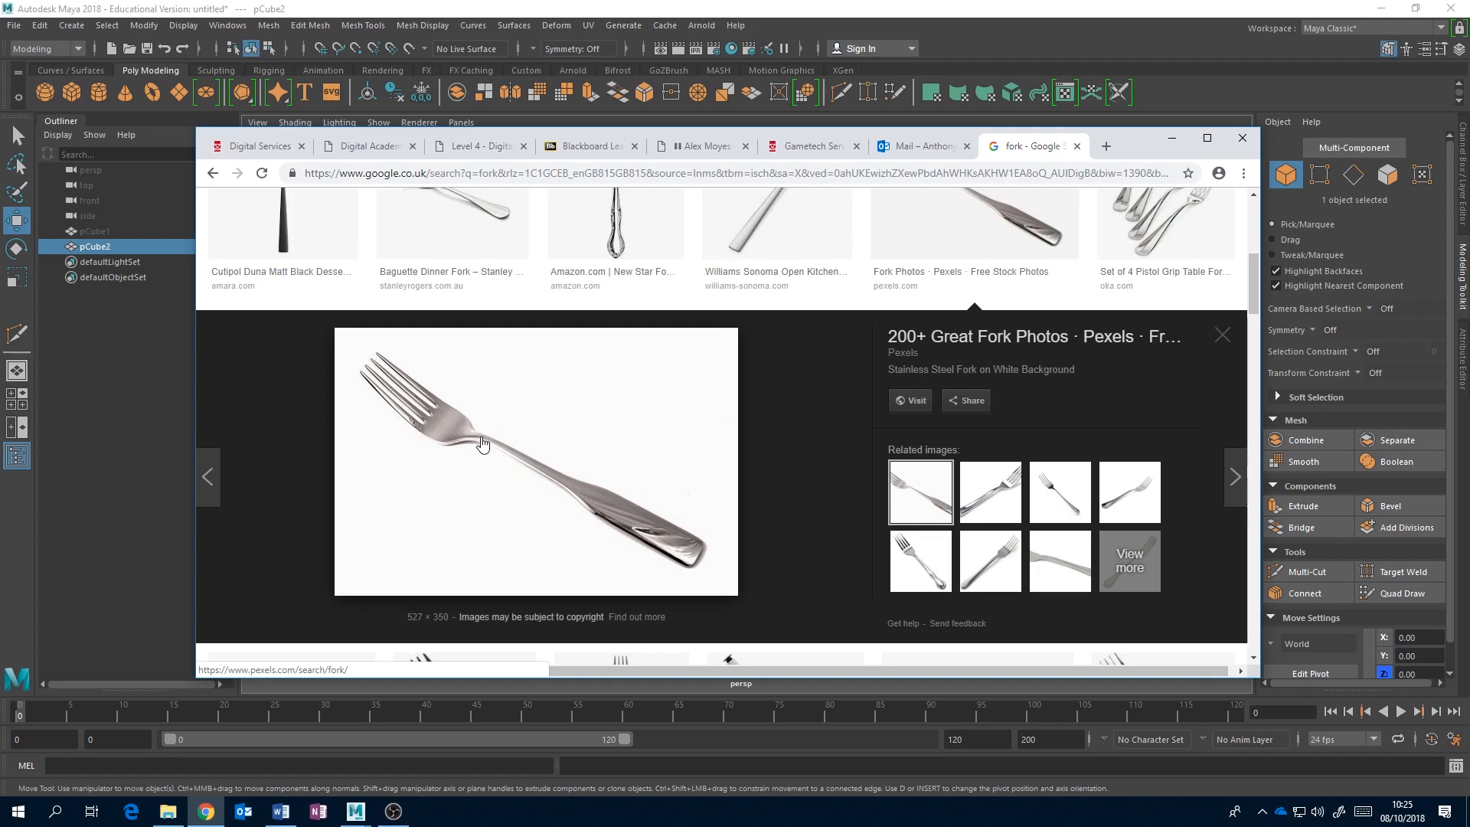
left_click(525, 6)
Step: Cut a crosswise edge loop around the neck a short distance behind the head
left_click_drag(607, 429, 640, 470, "alt")
middle_click_drag(610, 429, 751, 426, "alt")
scroll(751, 425, "up", 5)
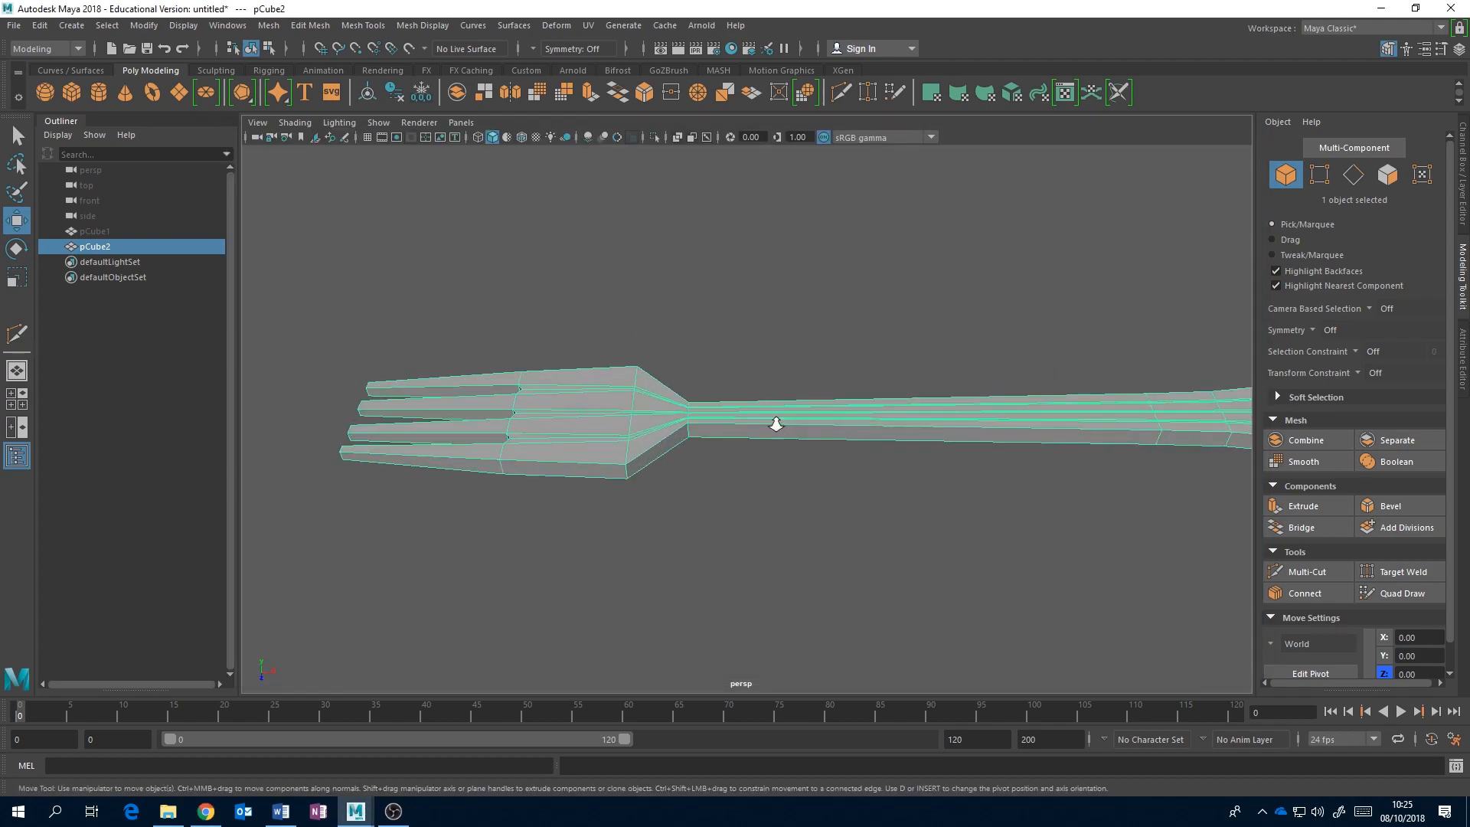
left_click_drag(774, 427, 750, 444, "alt")
left_click(1310, 571)
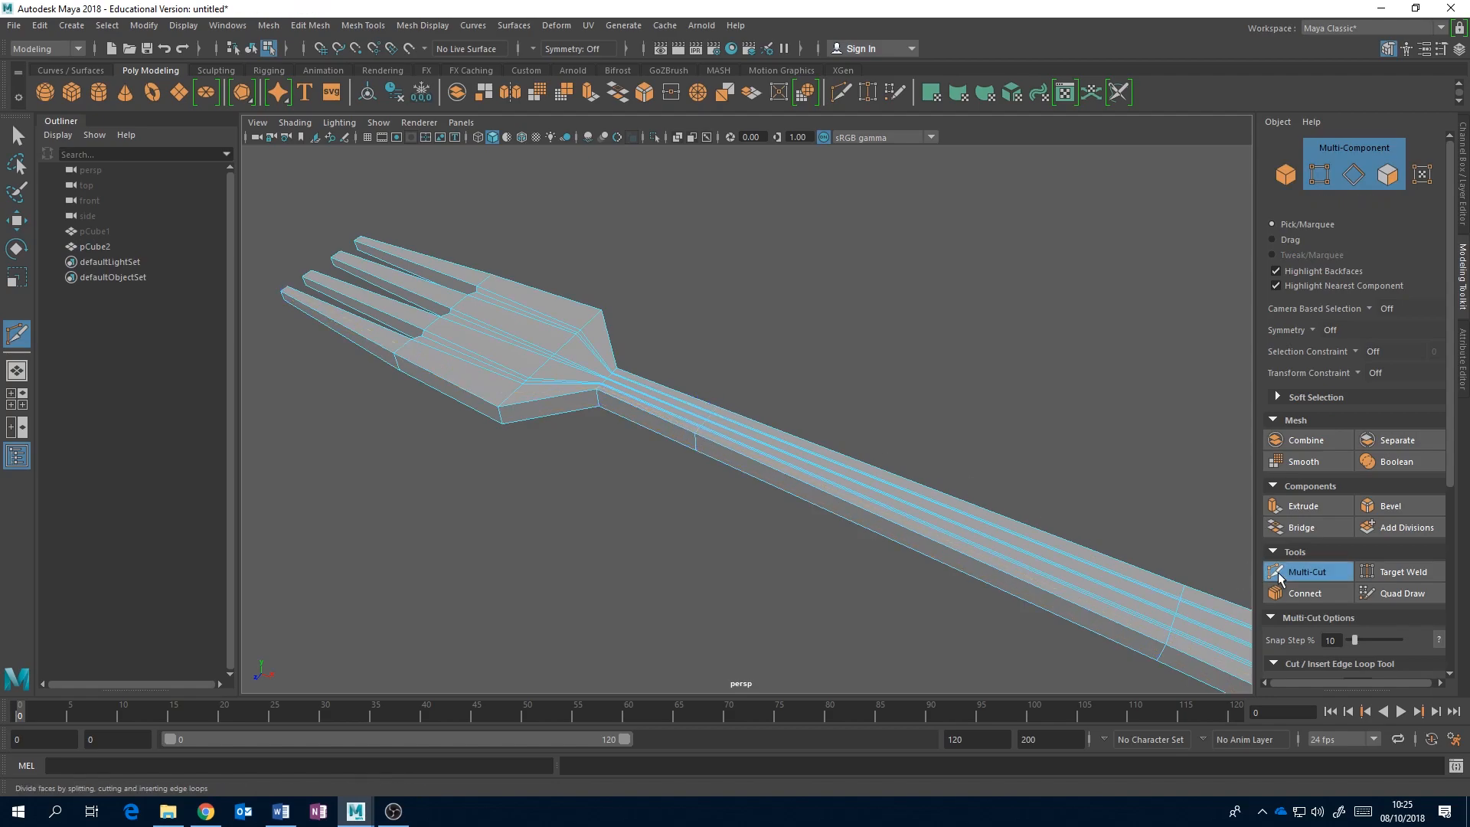
key("q")
Step: Select the vertices of the new neck loop in a side view and raise them to arch the neck
left_click_drag(814, 515, 780, 320, "alt")
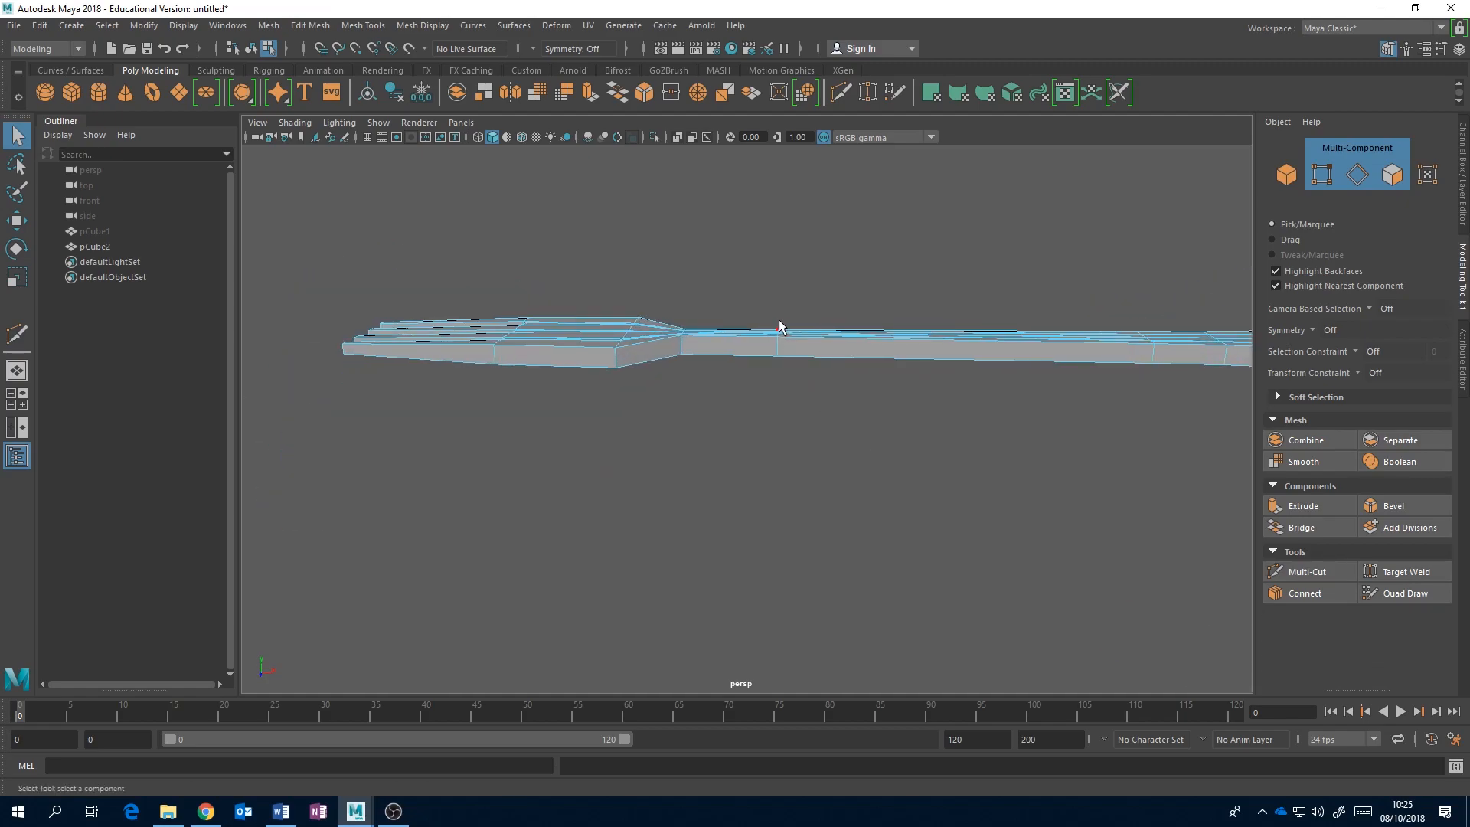
right_click_drag(825, 346, 753, 343)
left_click_drag(749, 297, 808, 380)
middle_click_drag(809, 378, 795, 458, "alt")
key("w")
left_click_drag(768, 404, 767, 375)
Step: Raise the tine vertices, then lift the tips further to about 28.01 in Y and pull them back to about -503.98 in X
middle_click_drag(380, 400, 471, 399, "alt")
left_click_drag(388, 365, 608, 514)
left_click_drag(515, 381, 511, 360)
left_click_drag(378, 366, 463, 465)
left_click_drag(441, 379, 442, 341)
left_click_drag(506, 385, 516, 388)
Step: Raise the vertex loop where the neck meets the wider handle slightly
left_click_drag(681, 441, 694, 398, "alt")
middle_click_drag(960, 387, 704, 426, "alt")
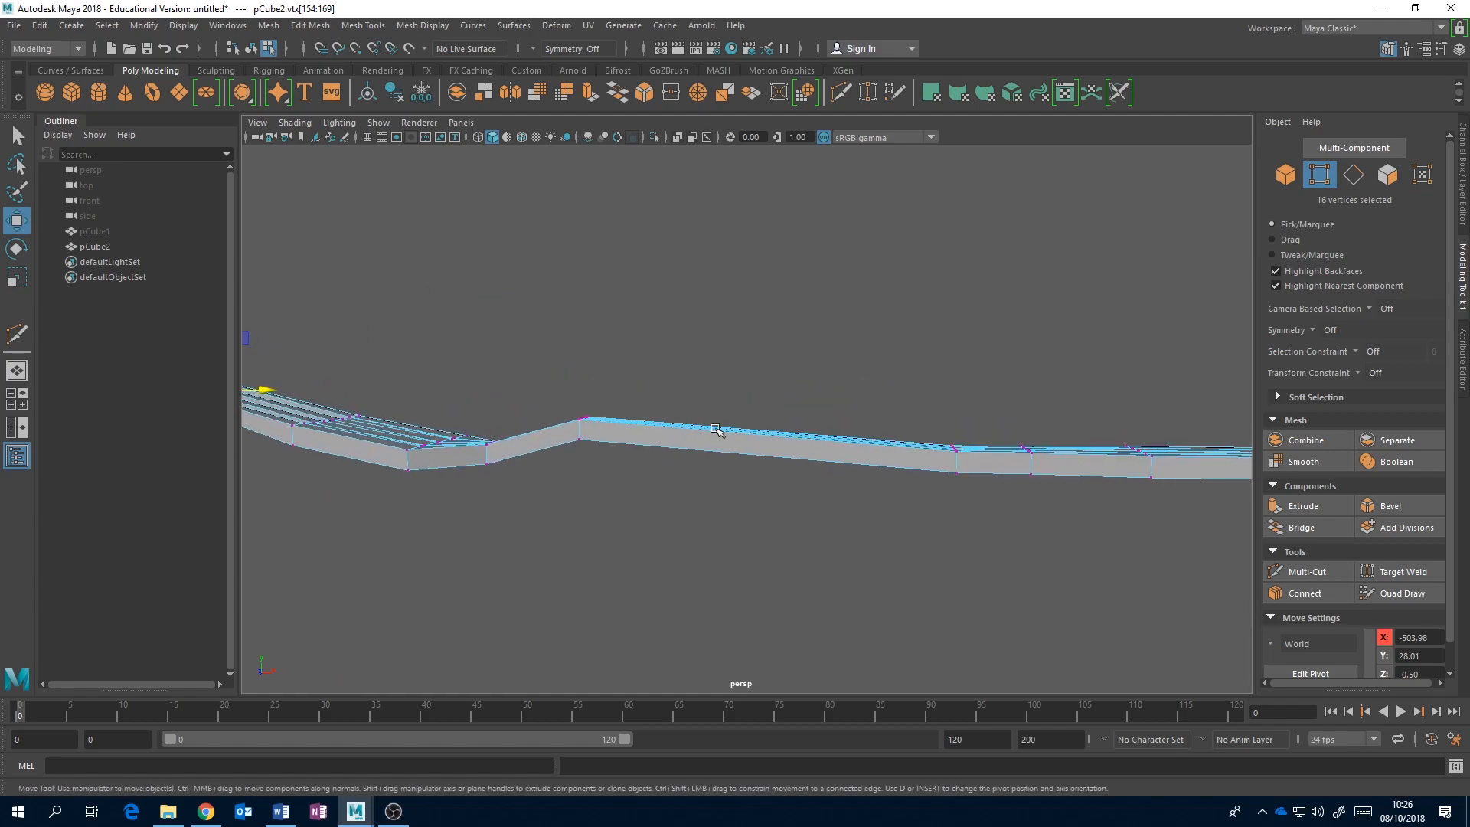
left_click_drag(917, 408, 976, 493)
left_click_drag(954, 423, 955, 413)
Step: Raise the next vertex loop along the handle to about 2.30 in Y, then return to object mode
middle_click_drag(1082, 442, 872, 459, "alt")
left_click_drag(795, 418, 846, 502)
key("ctrl+z")
left_click_drag(858, 421, 754, 504)
left_click_drag(812, 451, 873, 453)
left_click_drag(815, 414, 816, 409)
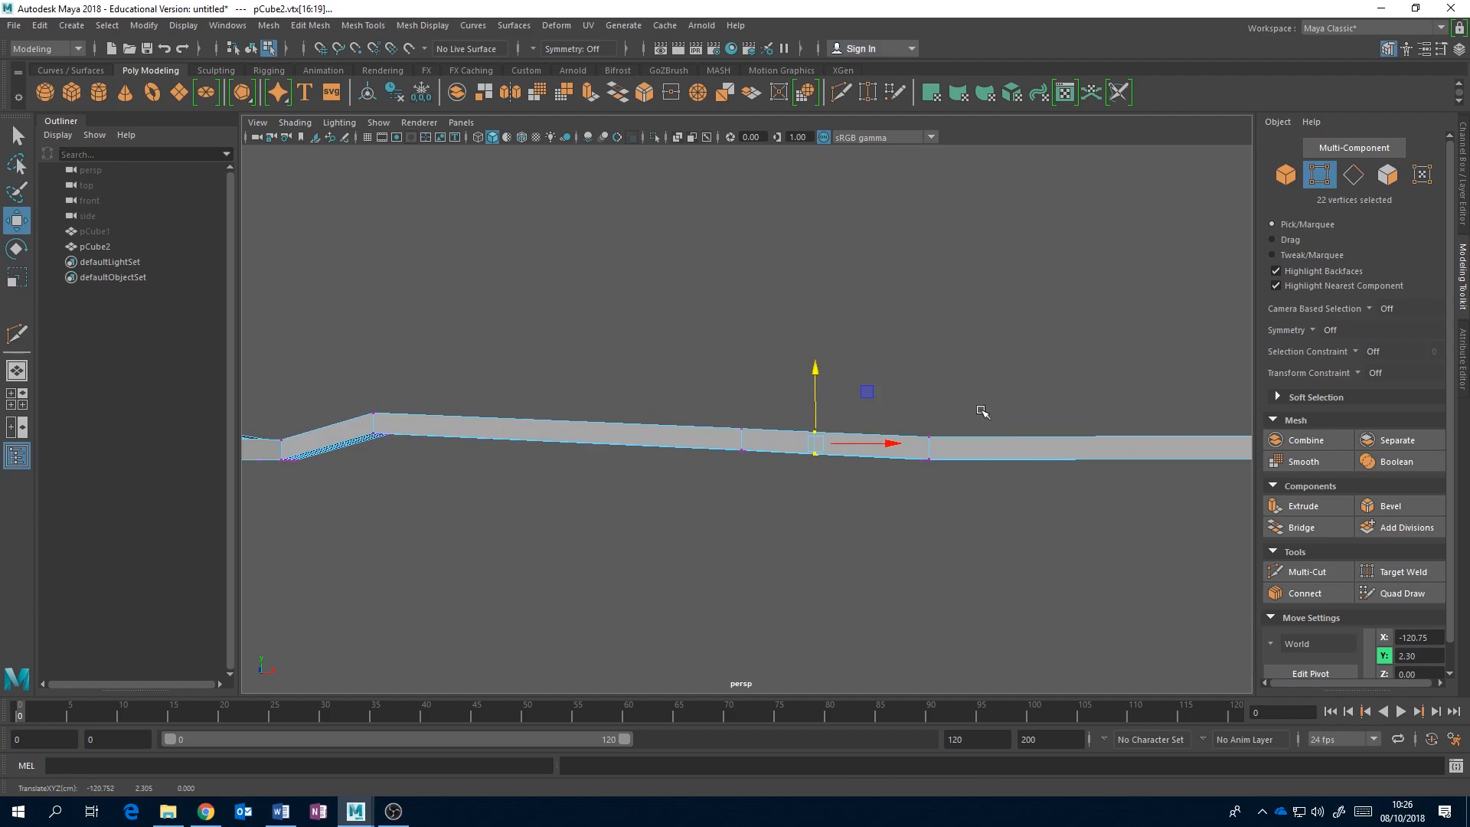
left_click_drag(967, 411, 934, 427, "alt")
right_click_drag(765, 395, 825, 354)
left_click_drag(815, 447, 790, 495, "alt")
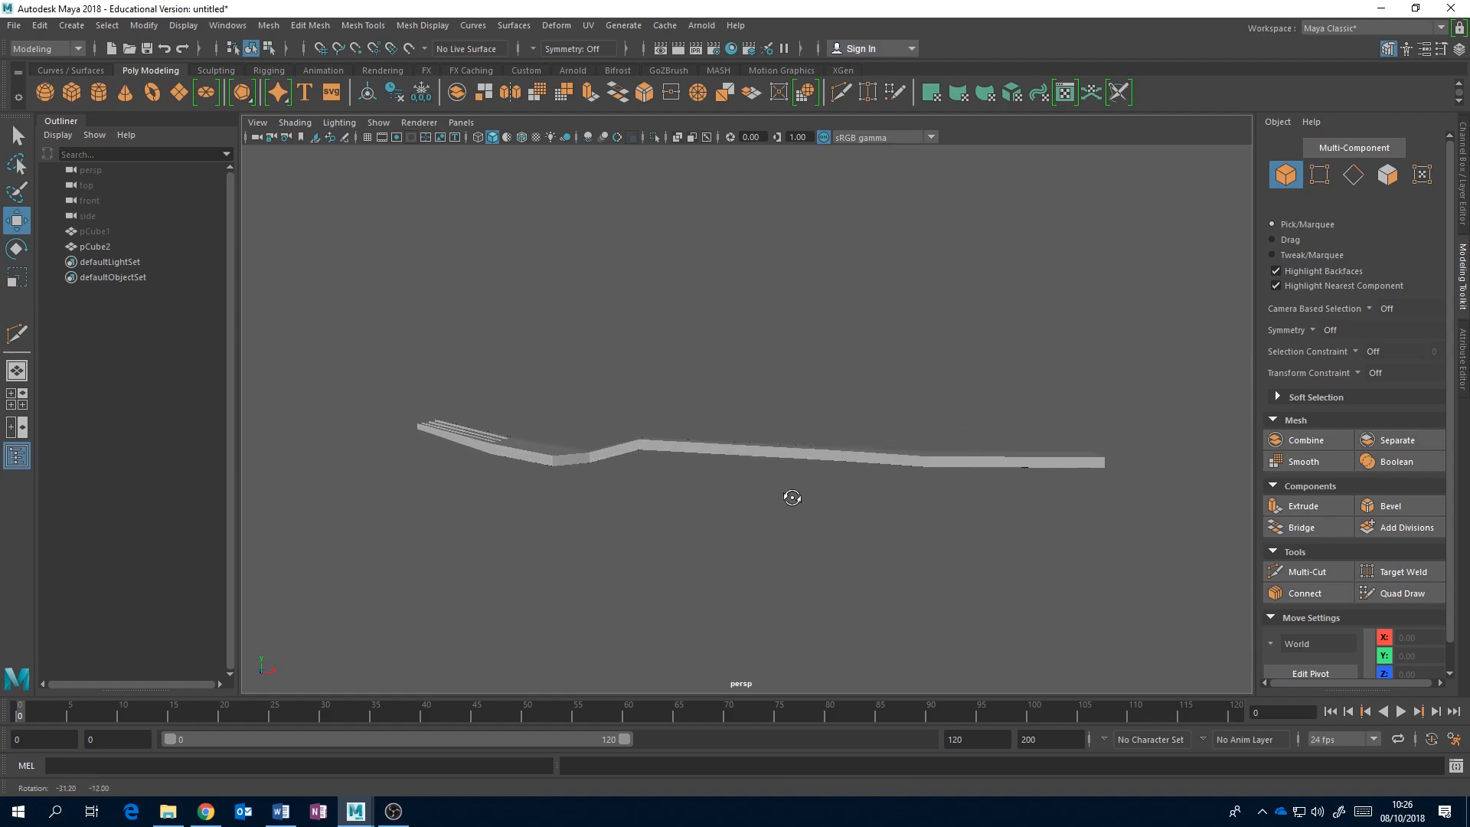
Step: Select the vertices at the end of the fork's handle and move them slightly downward, then return to object mode
left_click(978, 459)
right_click_drag(1056, 459, 977, 361)
mouse_move(1119, 418)
left_mouse_down()
mouse_move(1071, 490)
mouse_move(1103, 433)
left_mouse_up()
key("e")
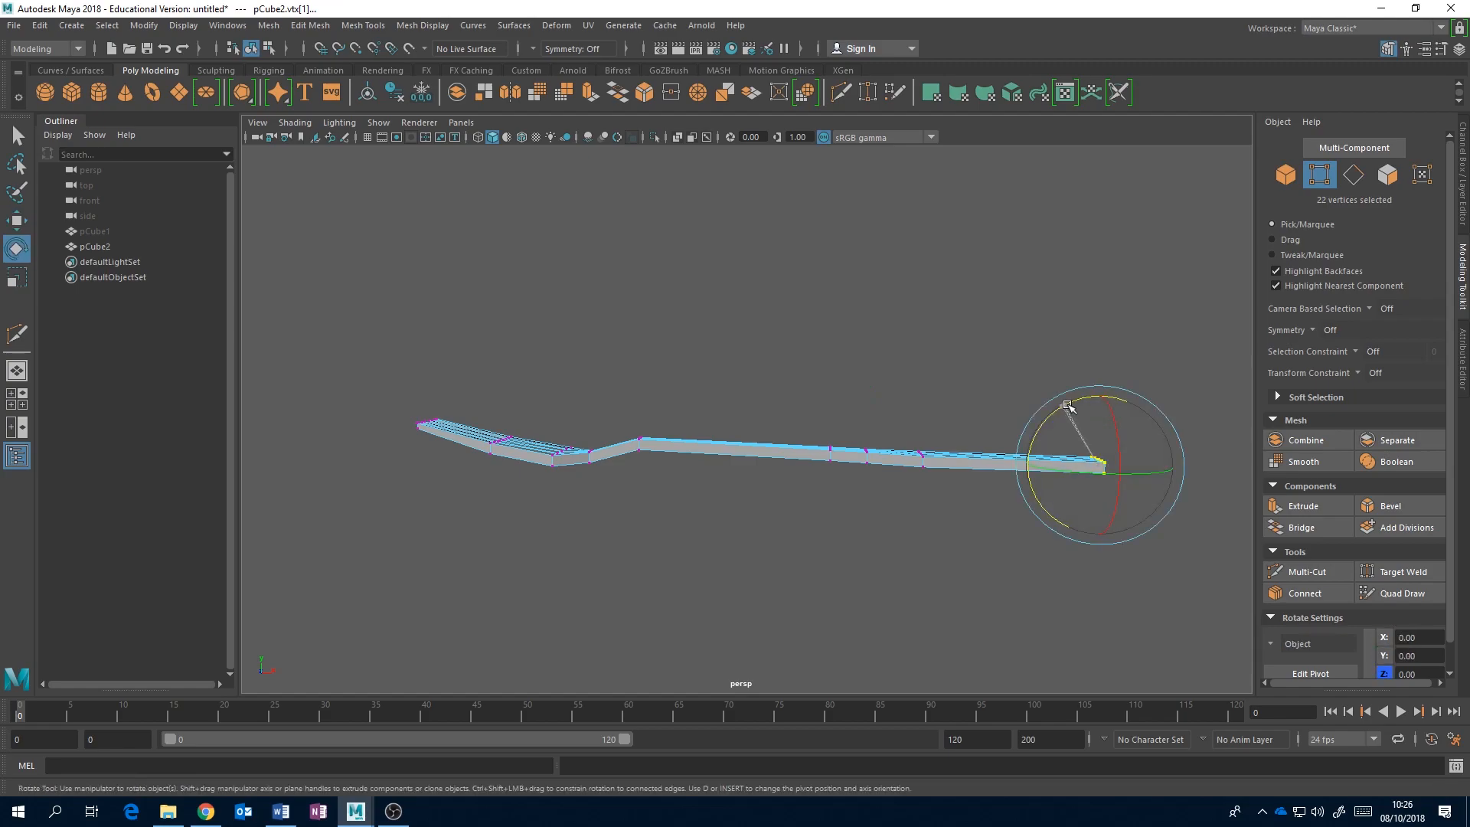
key("w")
left_click_drag(1152, 414, 1149, 419)
left_click_drag(888, 423, 809, 371, "alt")
right_click_drag(807, 369, 876, 346)
left_click(876, 346)
Step: Preview the fork in smooth mesh display to examine its overall shape, then restore the unsmoothed display
left_click_drag(896, 394, 816, 436, "alt")
left_click_drag(623, 489, 737, 495, "alt")
scroll(689, 470, "down", 3)
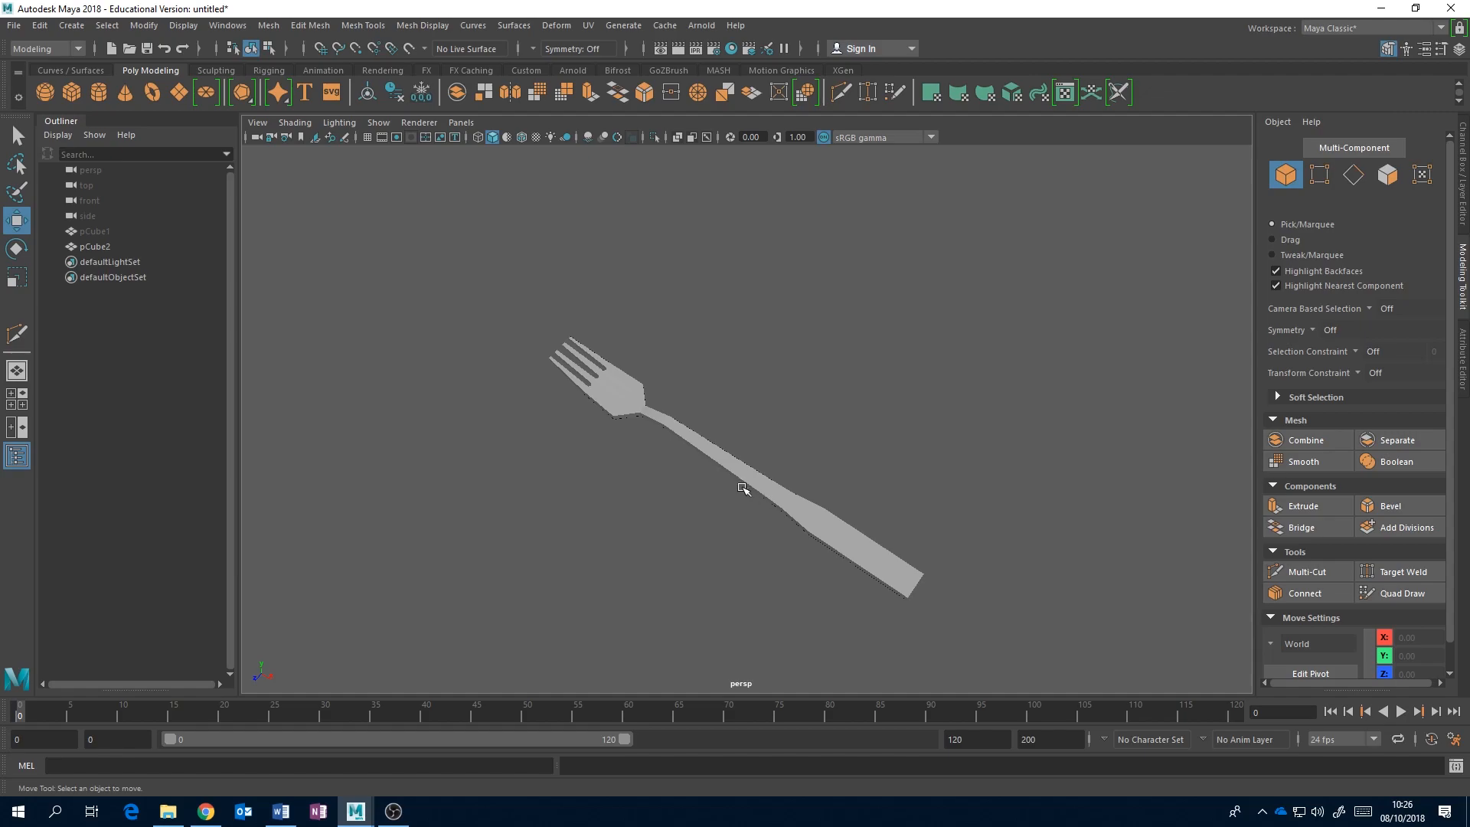
mouse_move(735, 479)
left_mouse_down("alt")
mouse_move(765, 443)
mouse_move(715, 485)
left_mouse_up("alt")
left_click(714, 488)
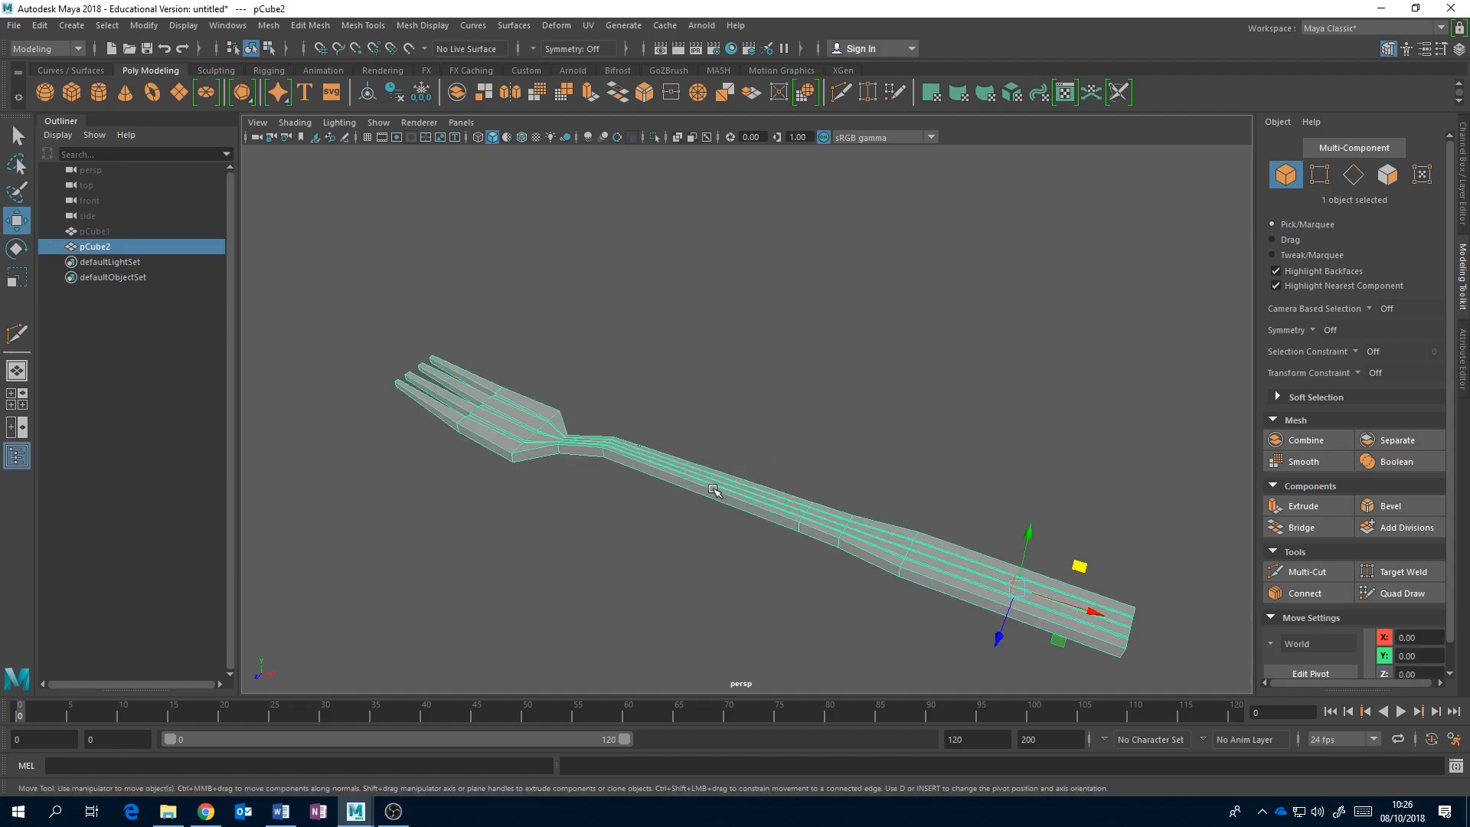
key("3")
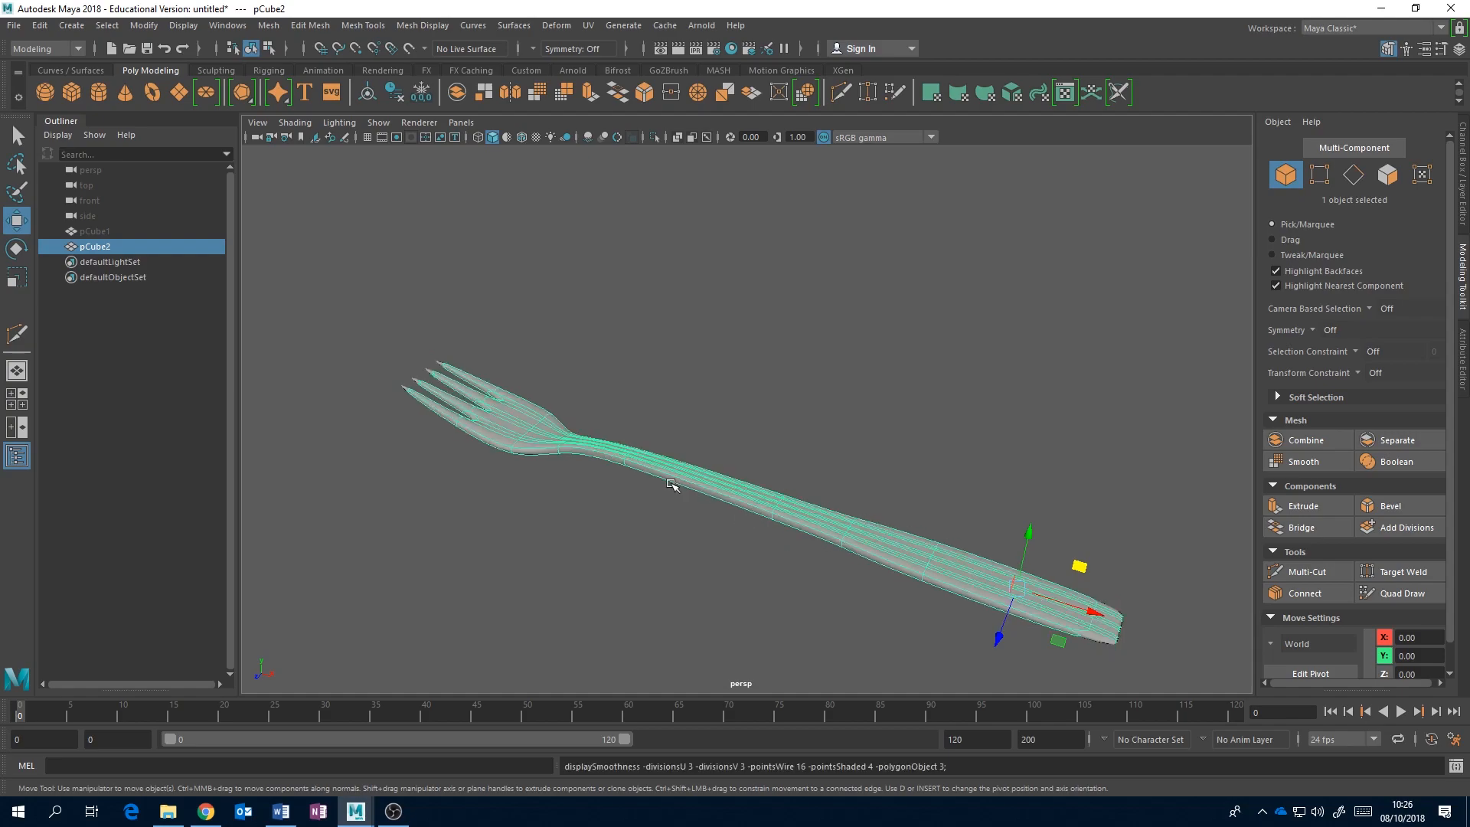
left_click_drag(699, 485, 696, 508, "alt")
left_click(794, 476)
left_click_drag(794, 476, 767, 462, "alt")
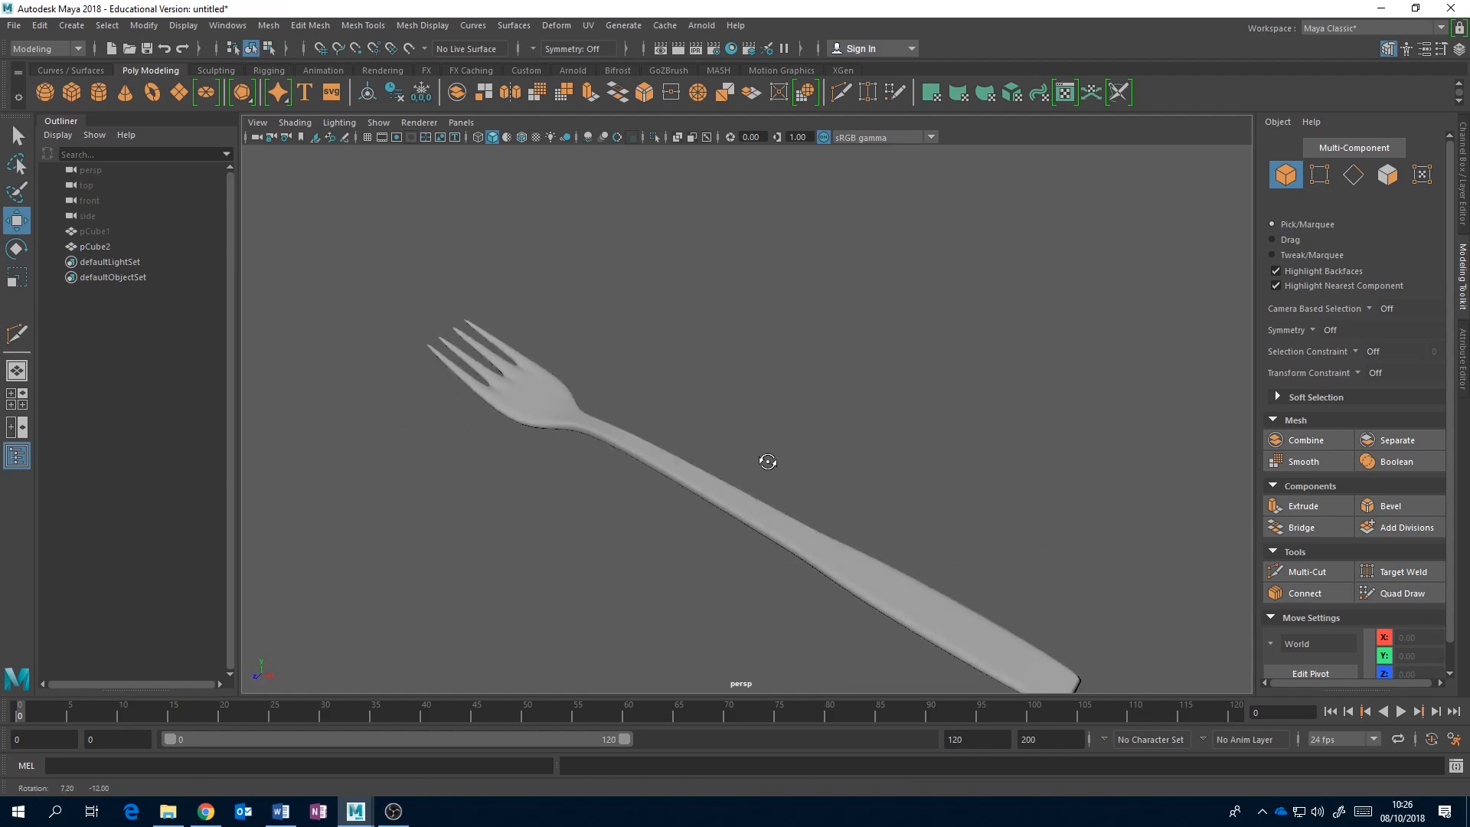
left_click(799, 548)
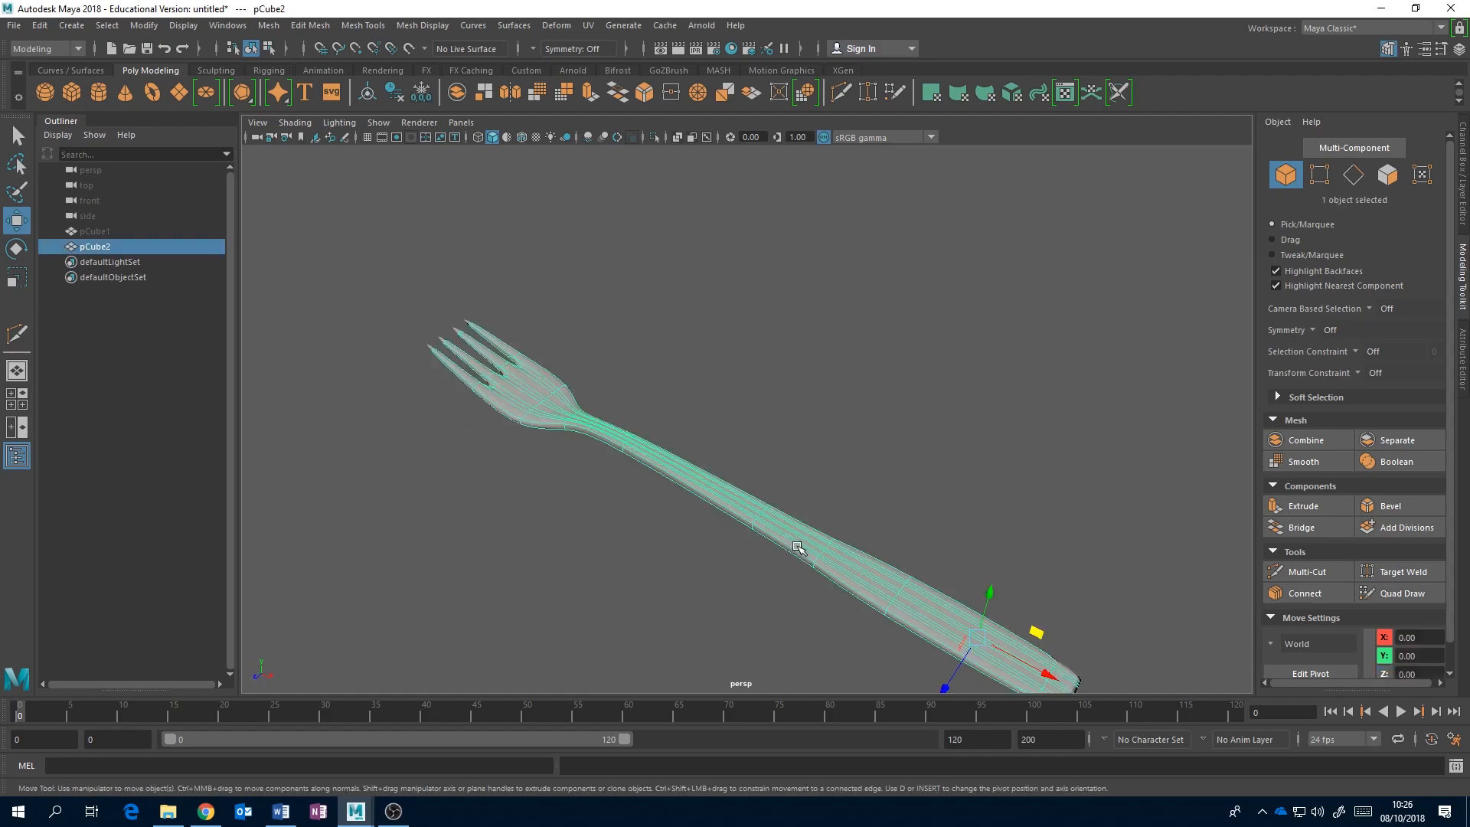
key("1")
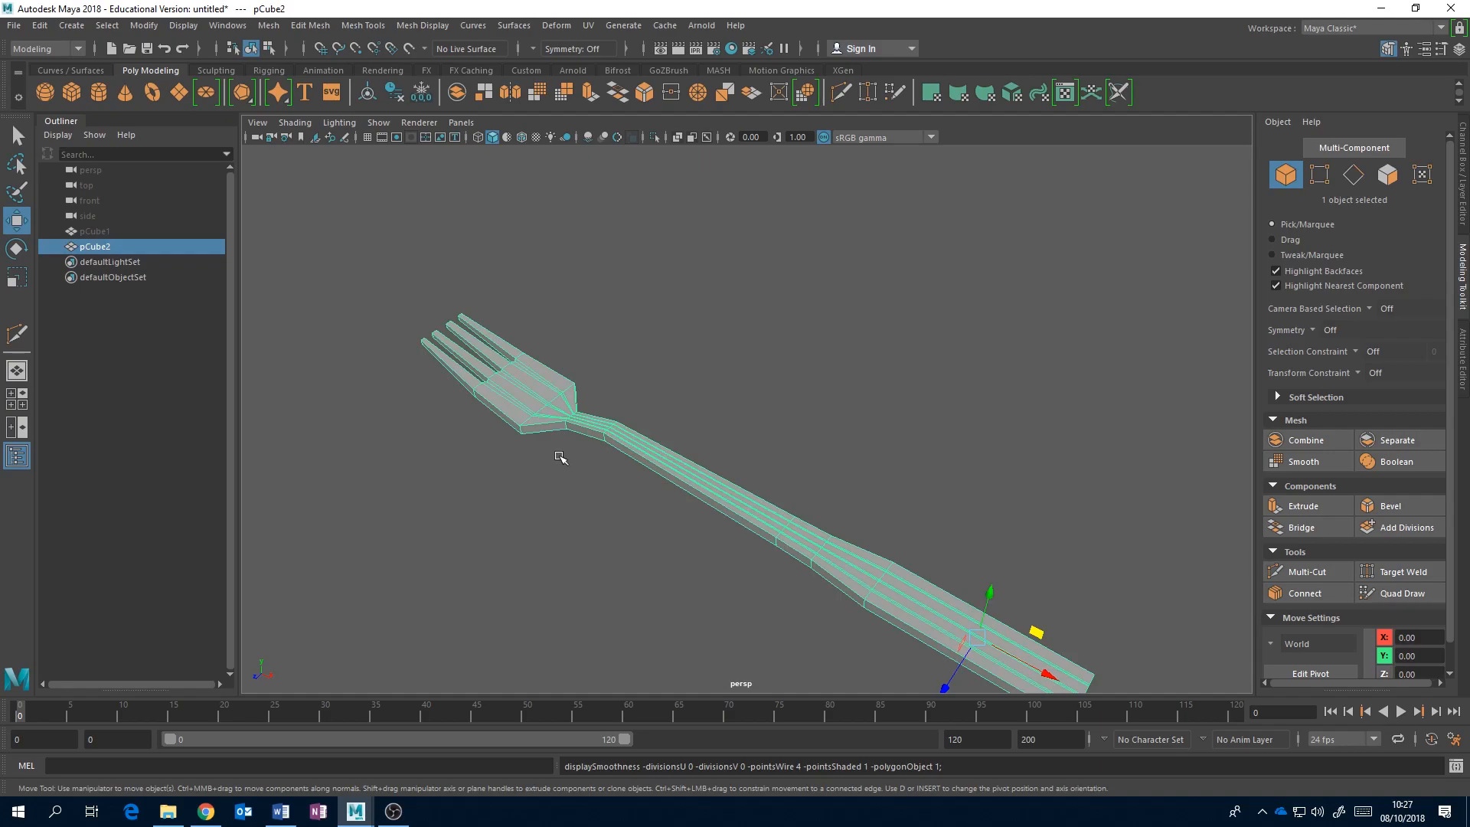
Step: Check the smoothed fork once more from a lower side angle and switch back to the unsmoothed cage
left_click_drag(558, 462, 632, 466, "alt")
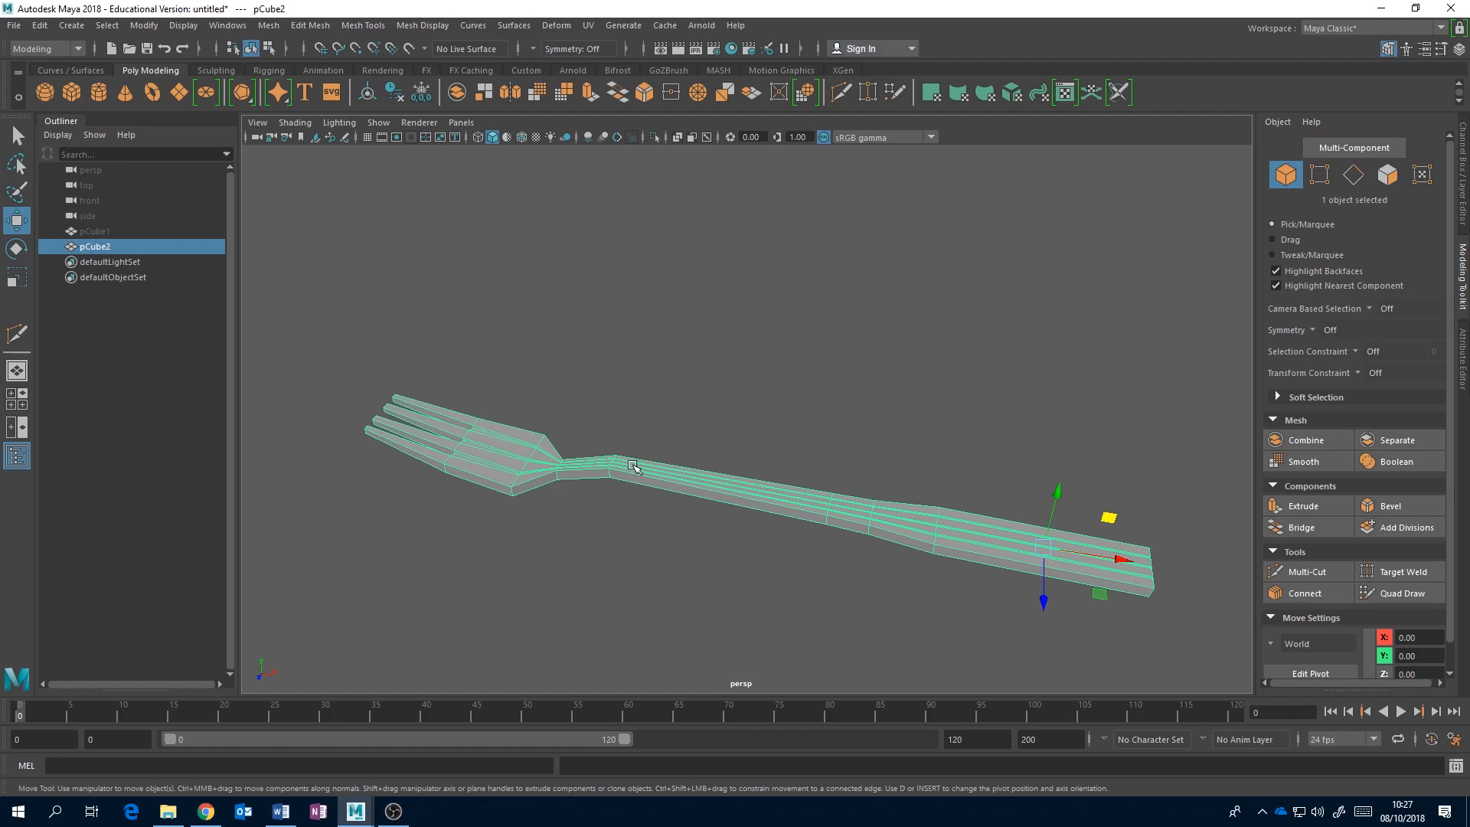
key("3")
left_click(674, 421)
left_click_drag(673, 421, 763, 456, "alt")
left_click(705, 474)
key("1")
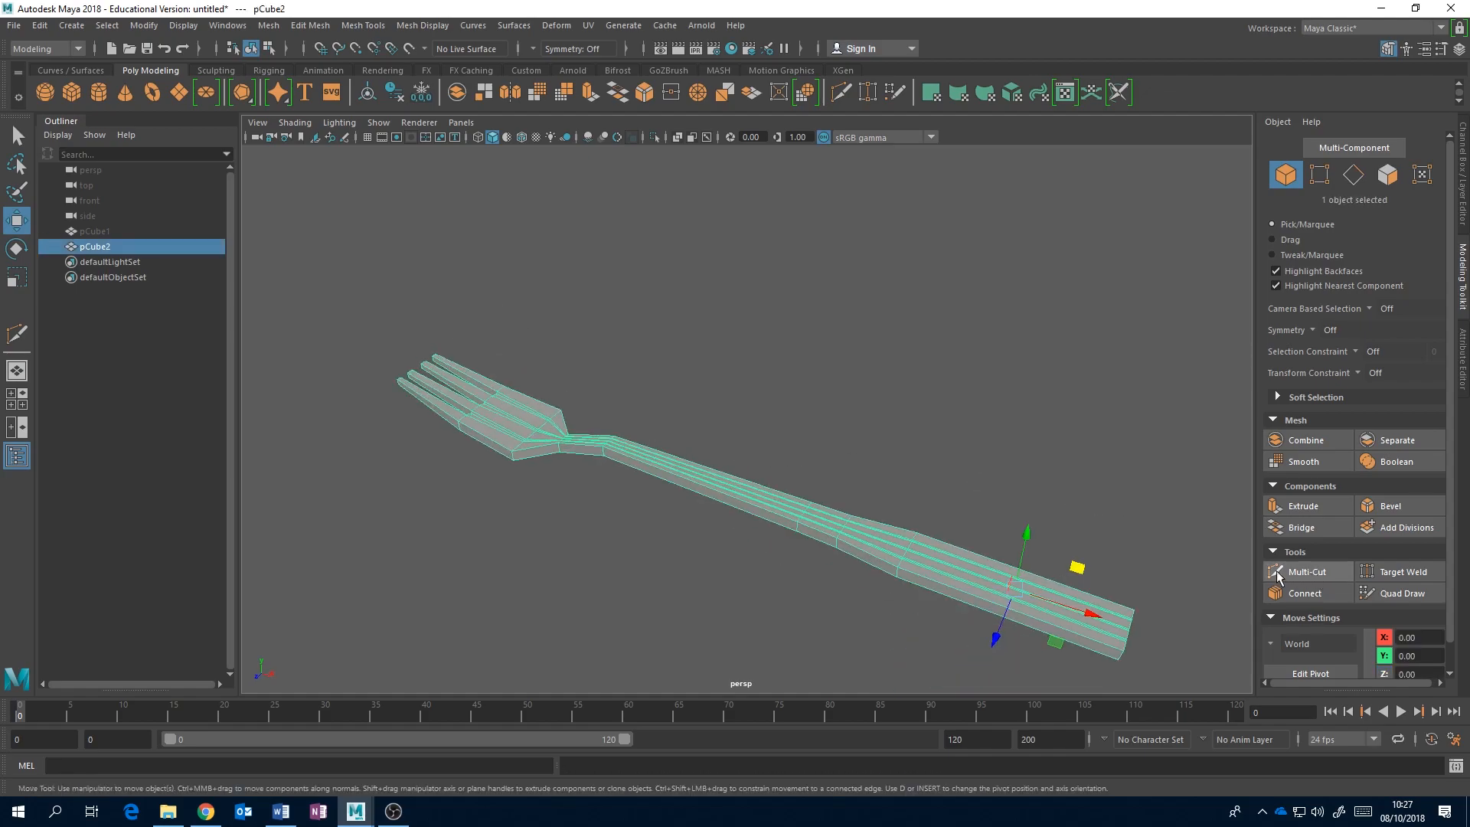
left_click_drag(567, 558, 617, 525, "alt")
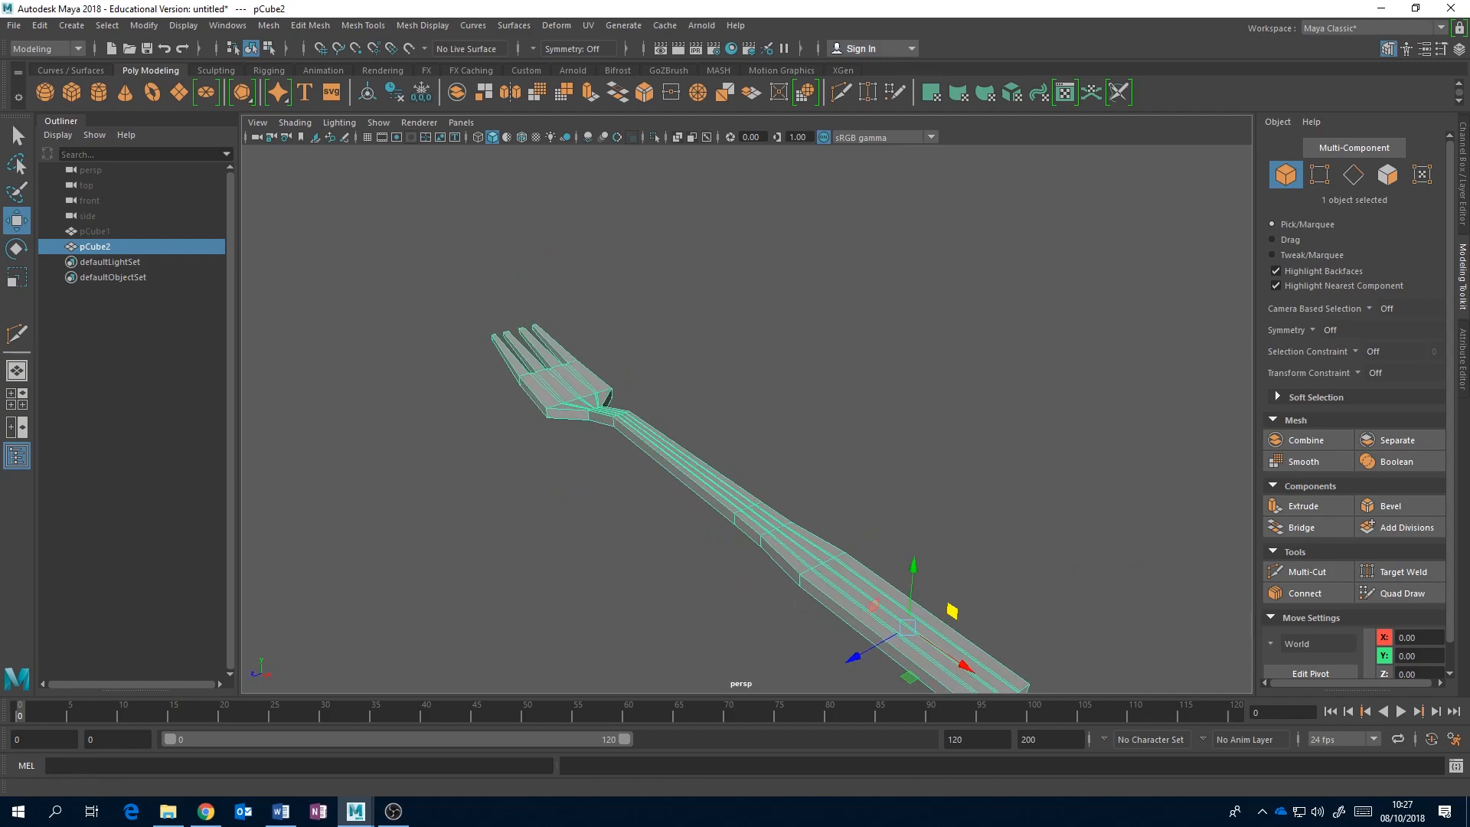
Step: Switch to Chrome to examine the fork reference photo, then return to Maya
key("alt+Tab")
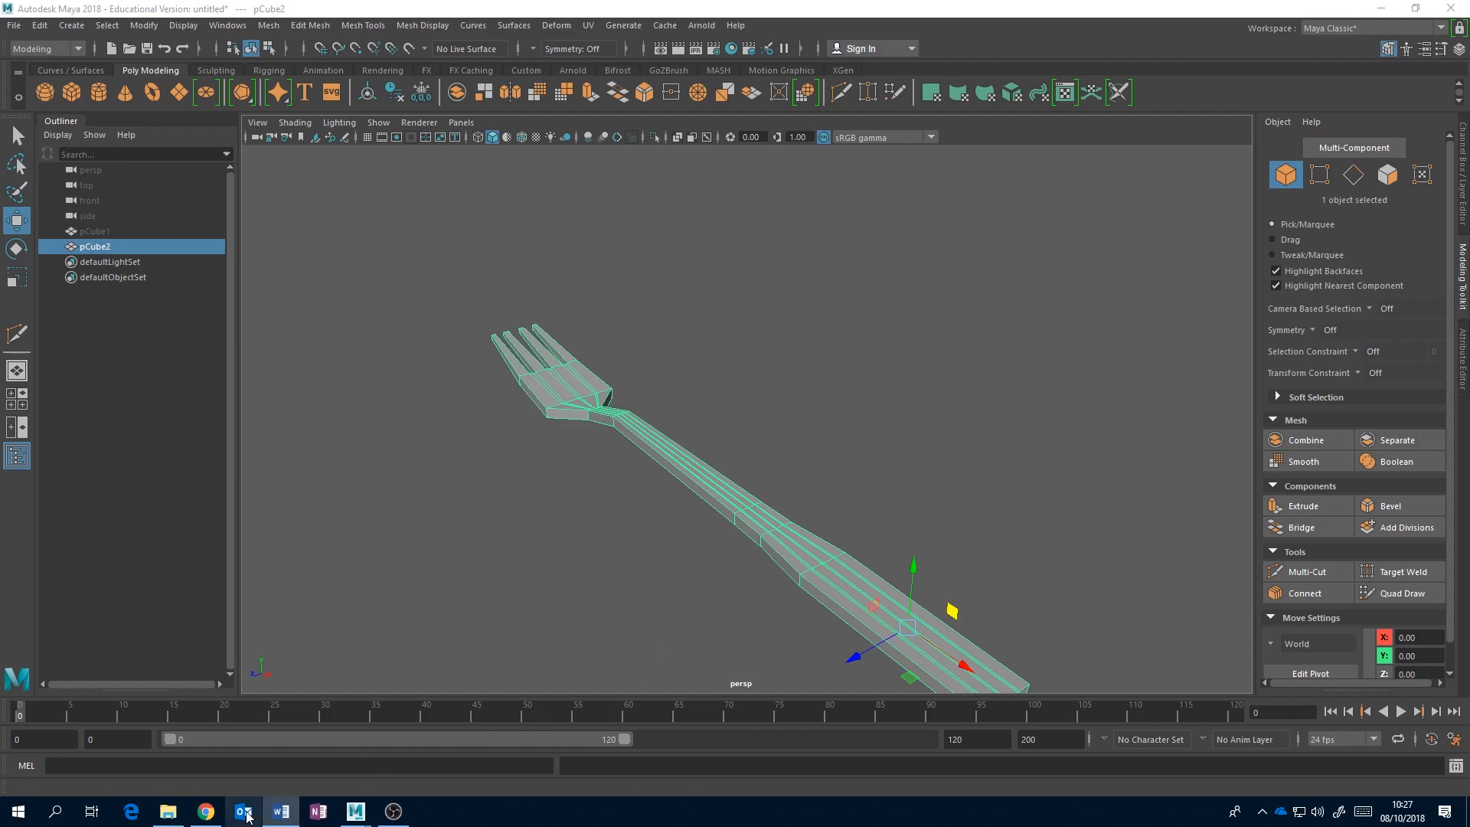
left_click(206, 812)
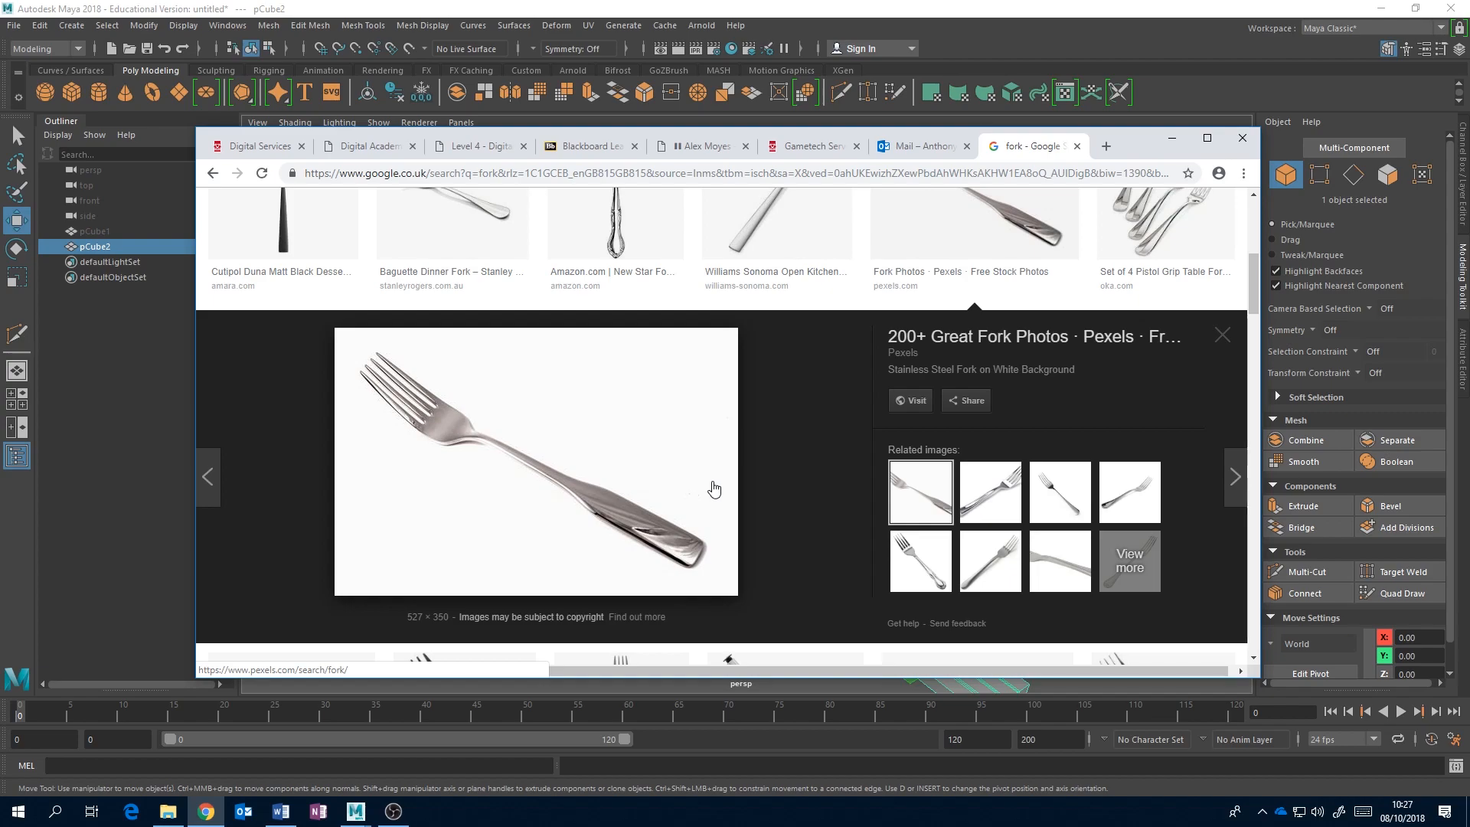
left_click(688, 6)
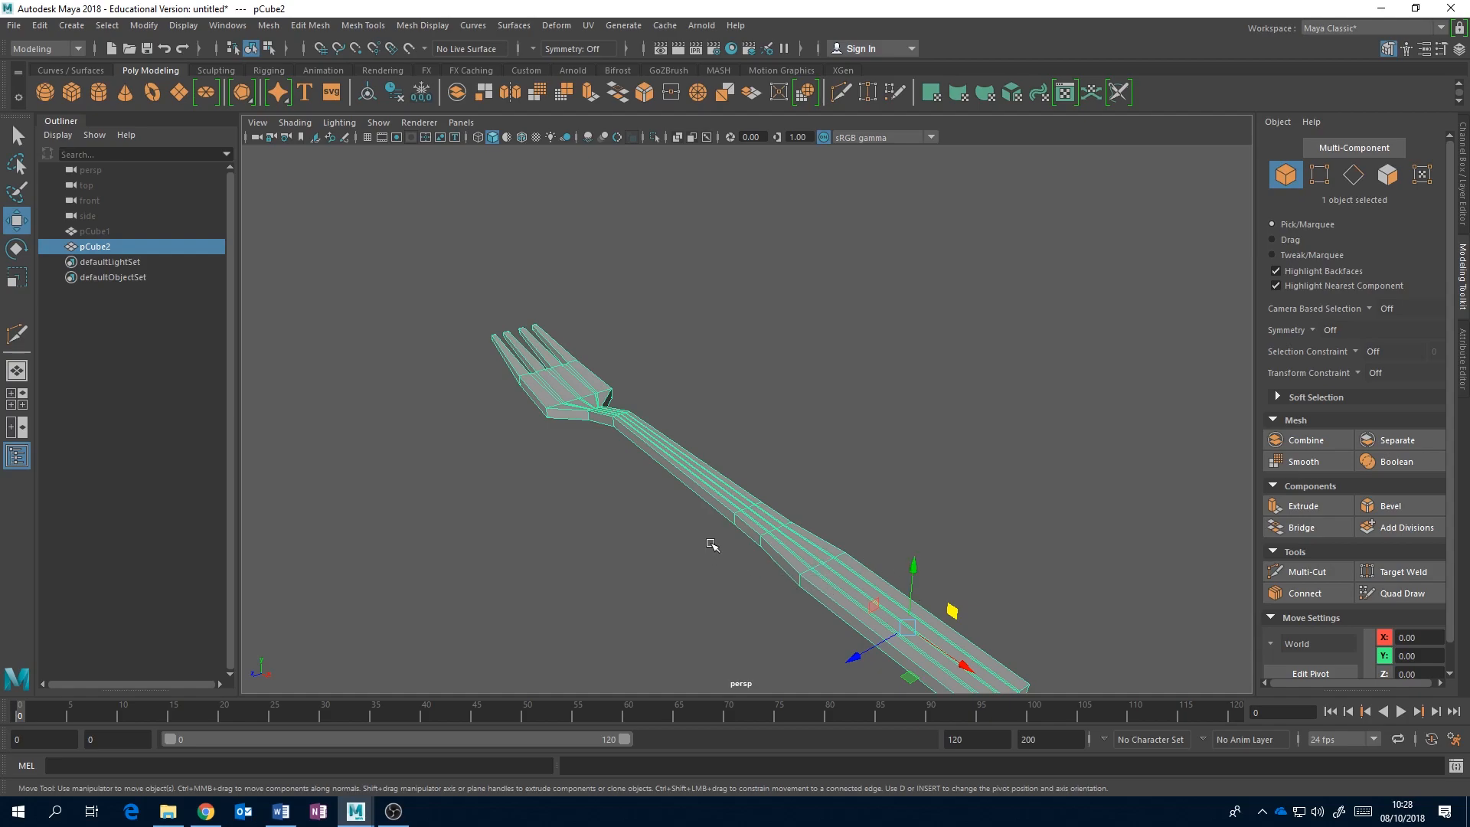
left_click_drag(774, 536, 687, 466, "alt")
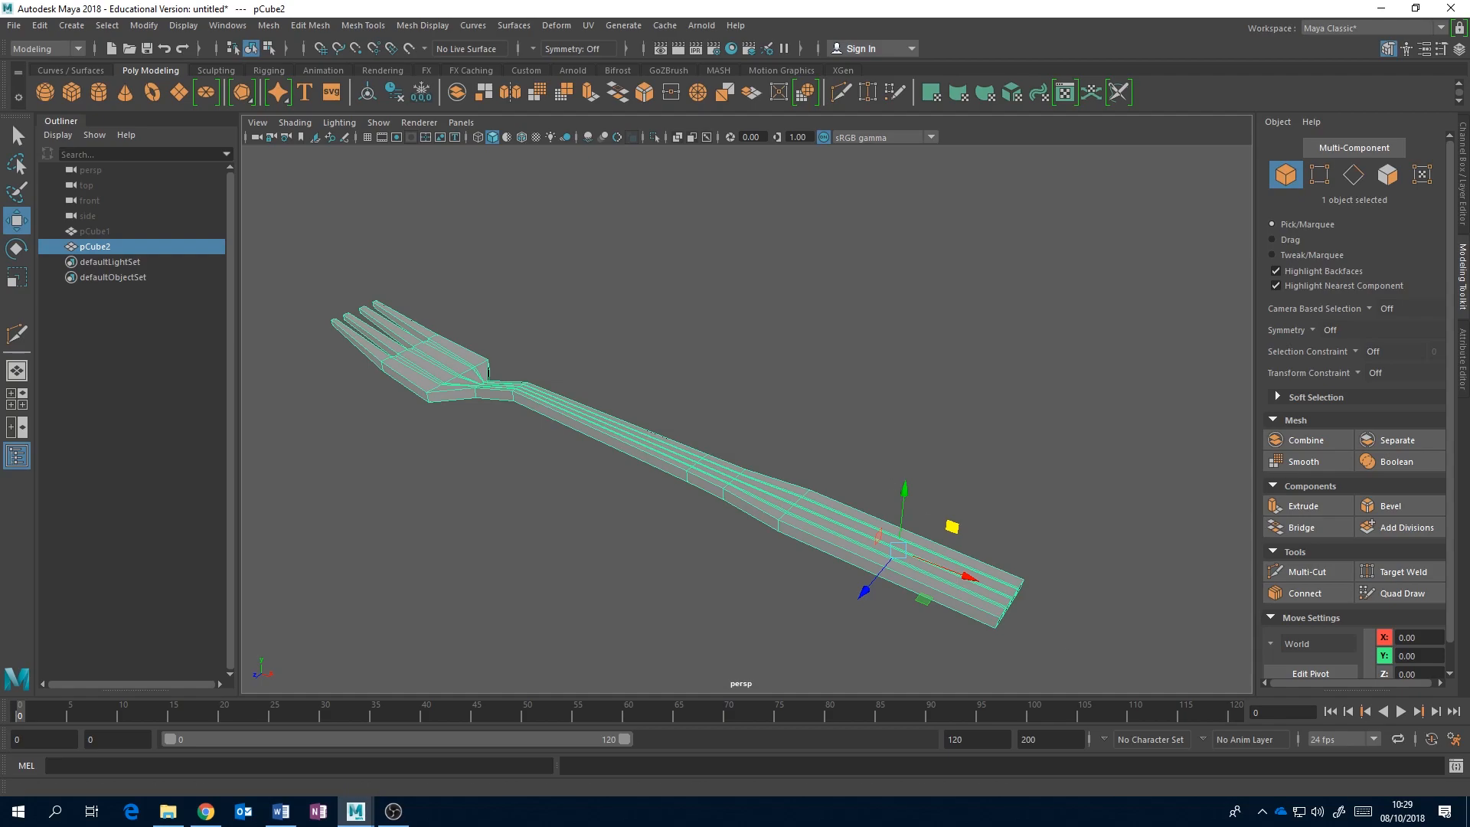
left_click(393, 810)
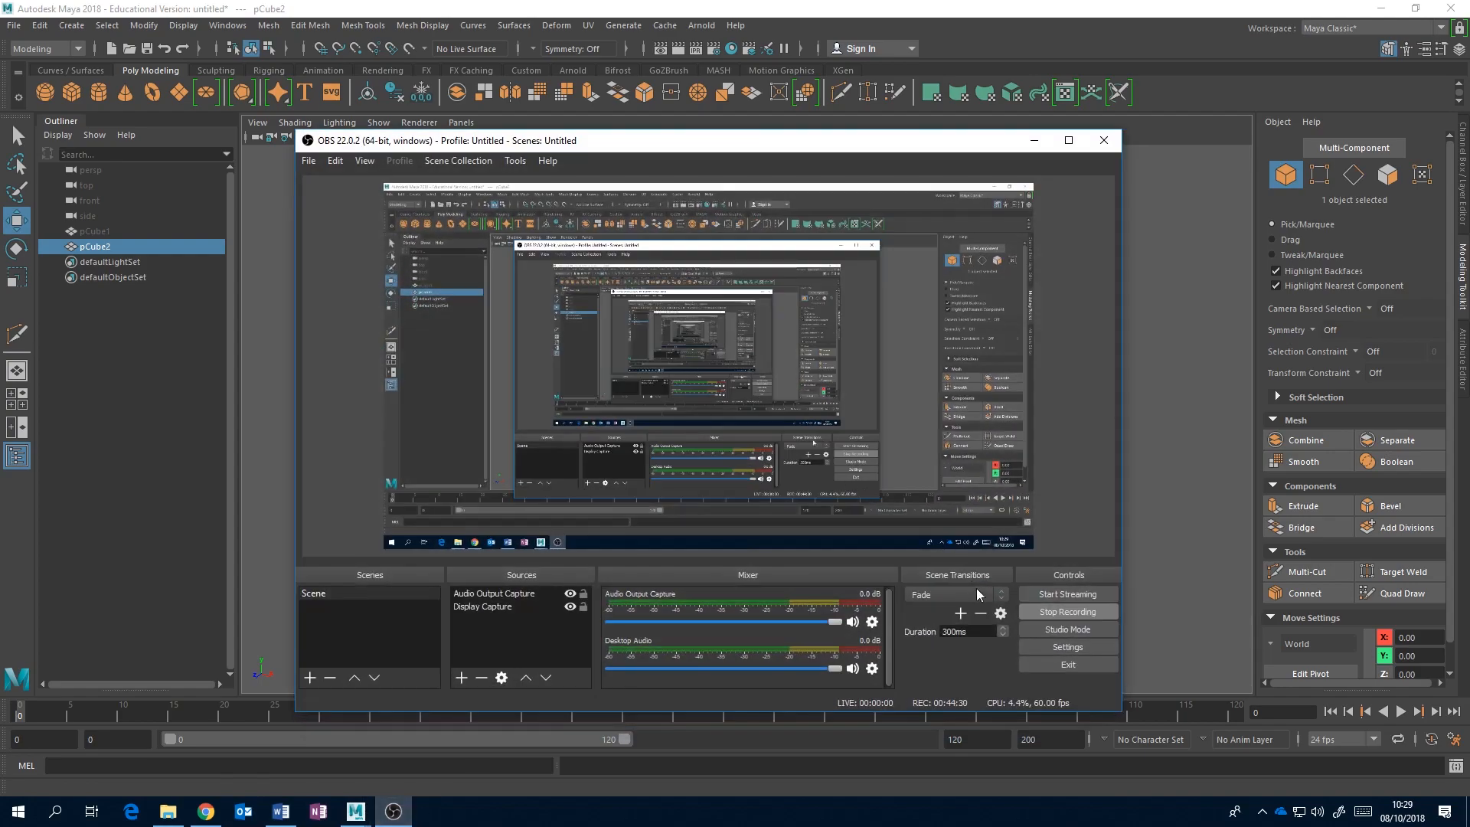